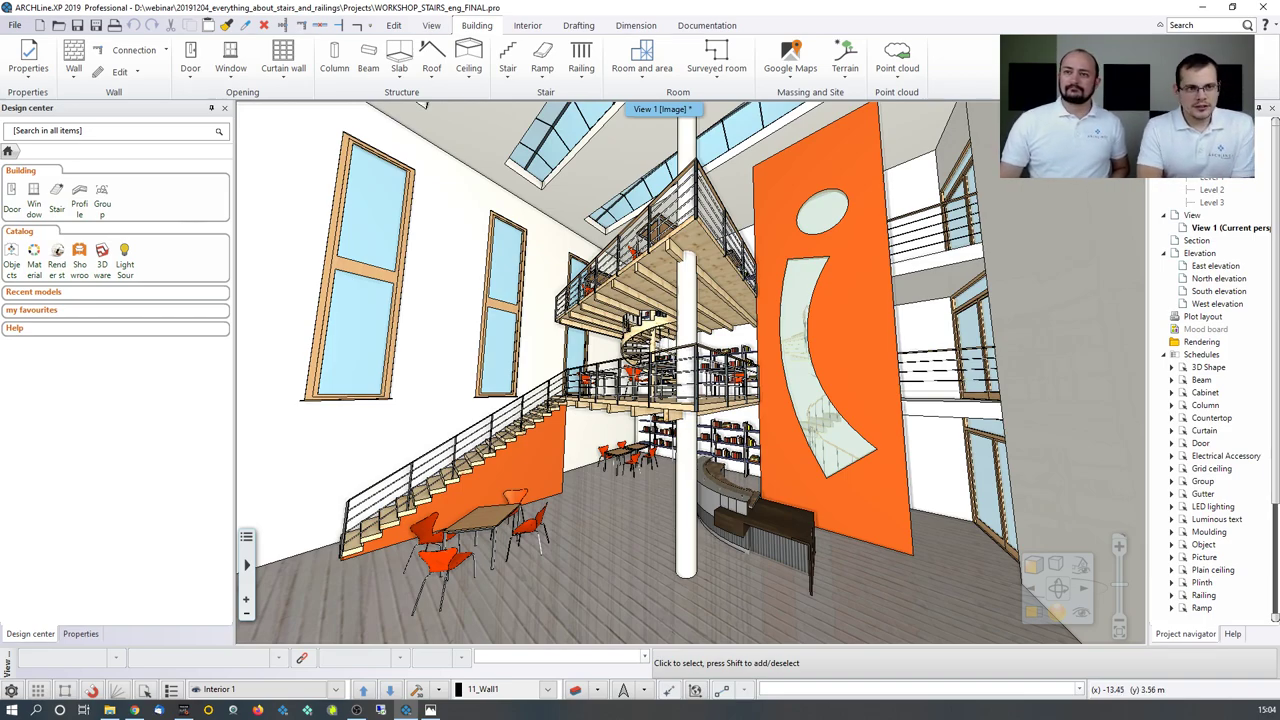
Step: Open the WORKSHOP_STAIRS_eng_START.pro project, discarding the current project without saving
{"action": "left_click", "coordinate": [14, 26]}
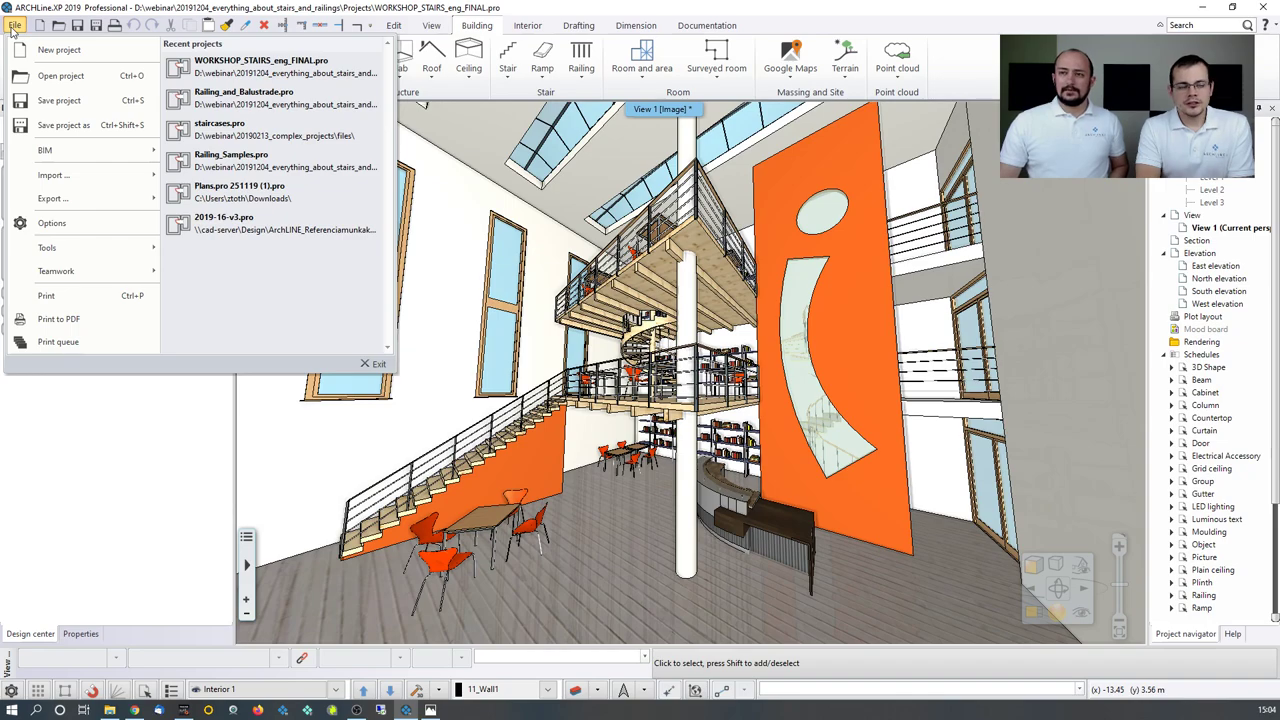
{"action": "left_click", "coordinate": [45, 76]}
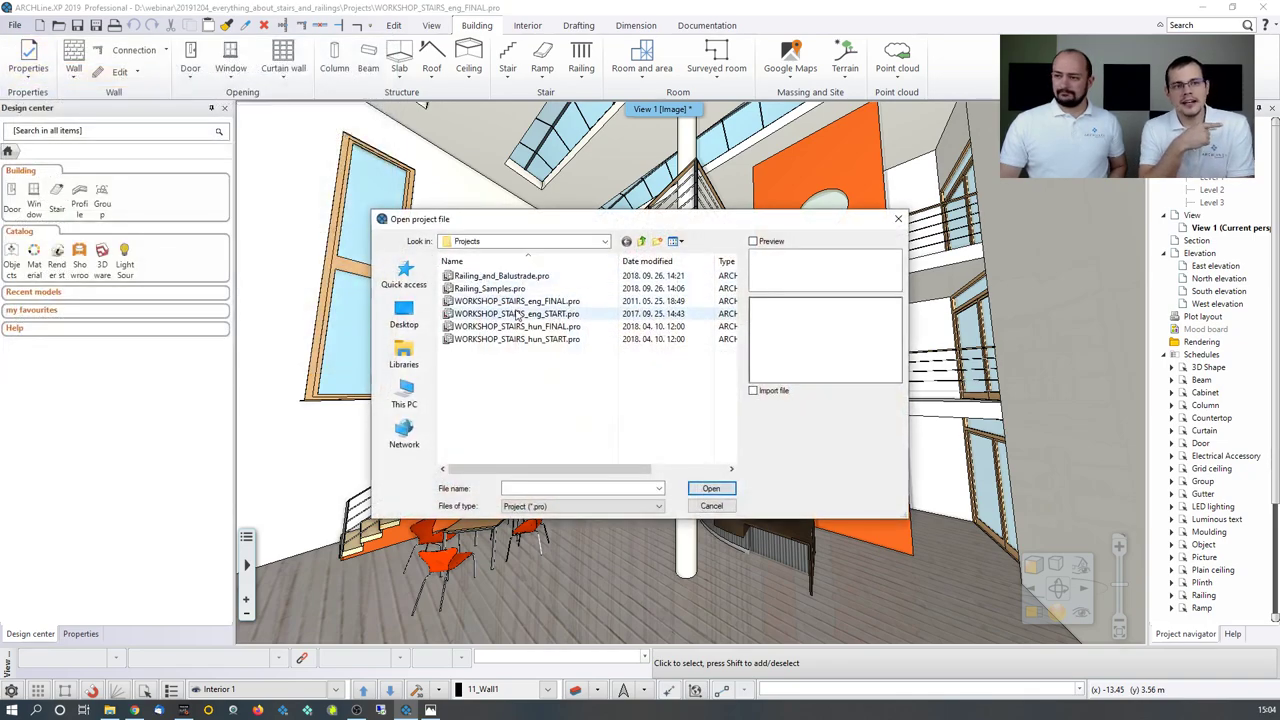
{"action": "left_click", "coordinate": [519, 314]}
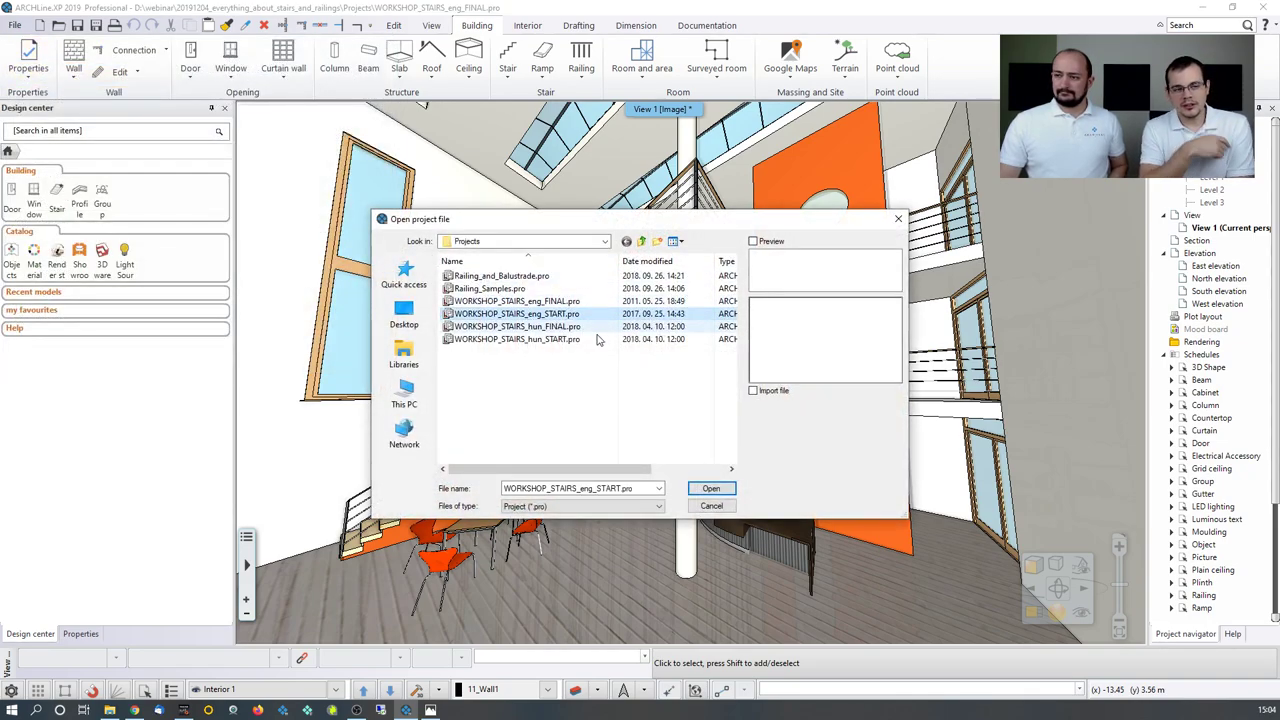
{"action": "left_click", "coordinate": [710, 488]}
{"action": "left_click", "coordinate": [527, 523]}
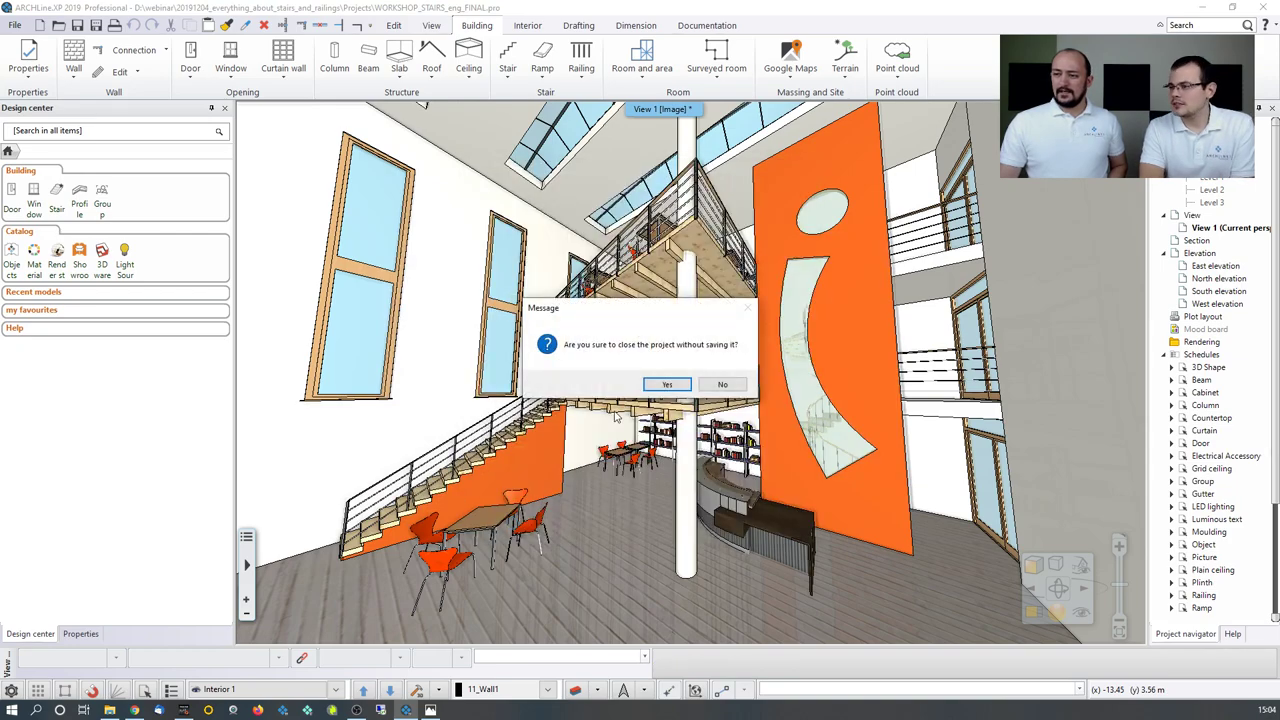
{"action": "left_click", "coordinate": [667, 384]}
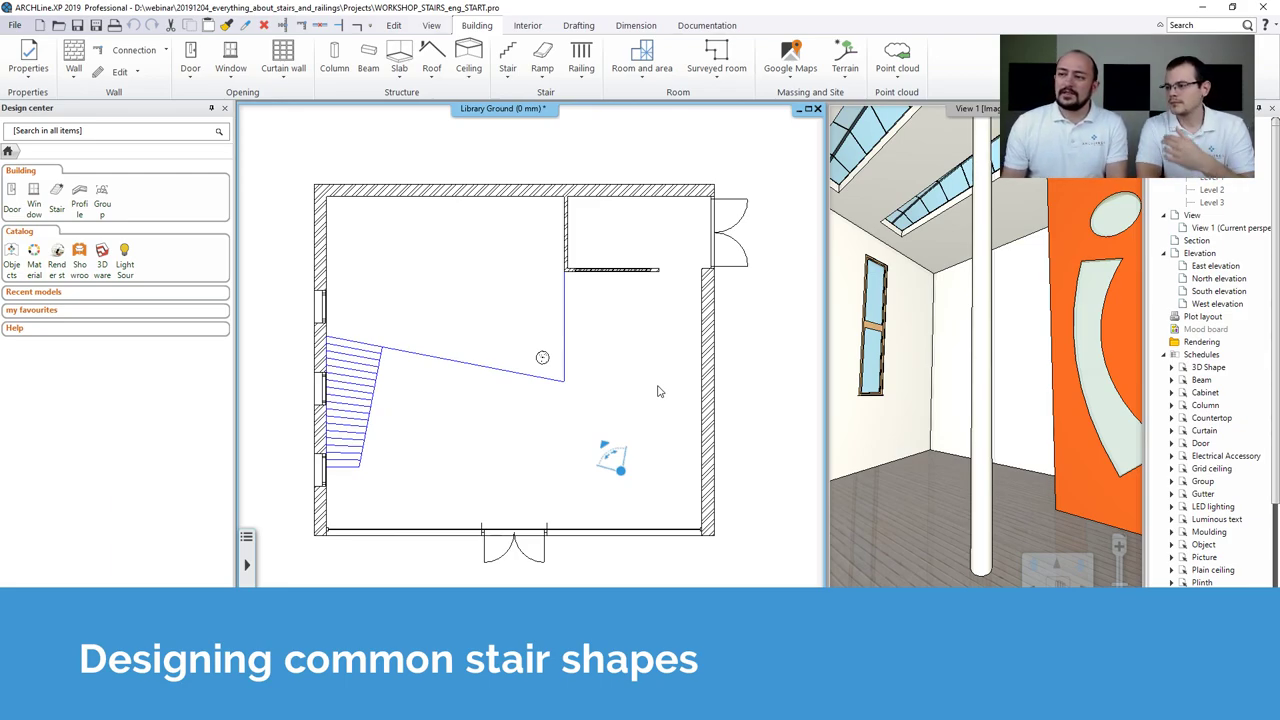
Step: Frame the upper room in plan, turn the 3D view toward the orange walls, and list stair types
{"action": "middle_click_drag", "start_coordinate": [631, 292], "coordinate": [581, 370]}
{"action": "scroll", "coordinate": [578, 372], "scroll_direction": "up", "scroll_amount": 2}
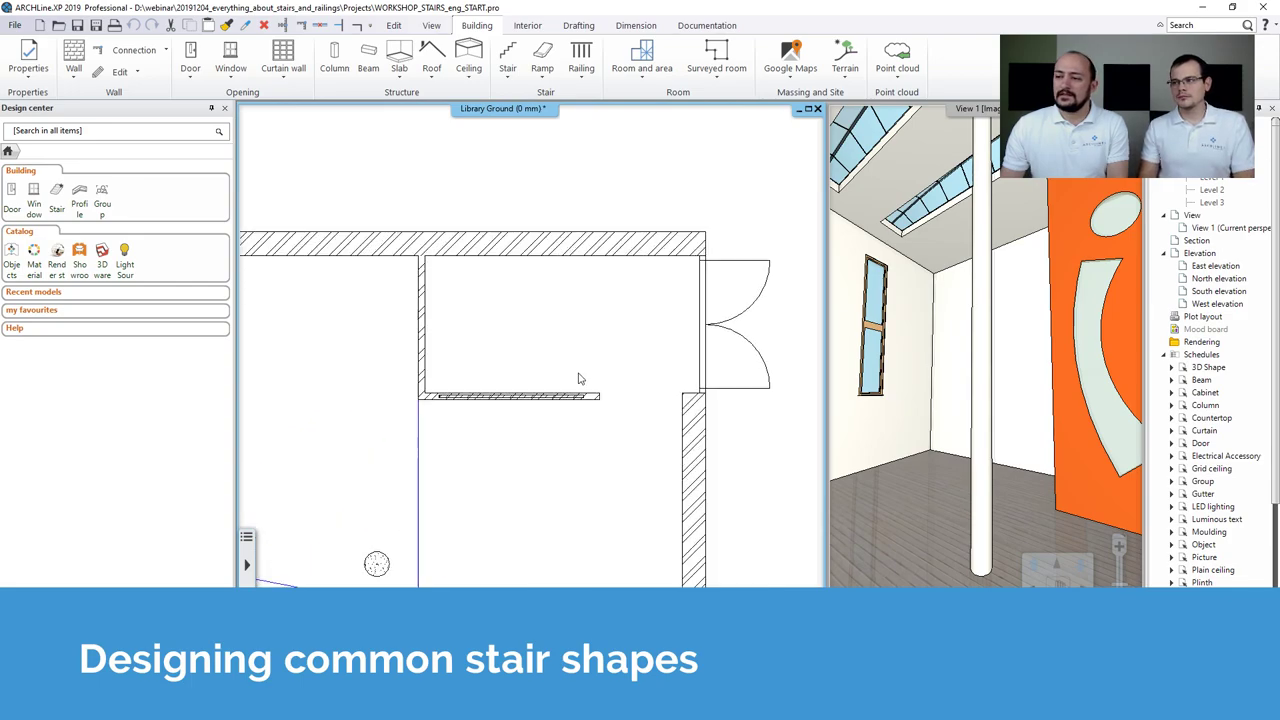
{"action": "scroll", "coordinate": [560, 370], "scroll_direction": "up", "scroll_amount": 2}
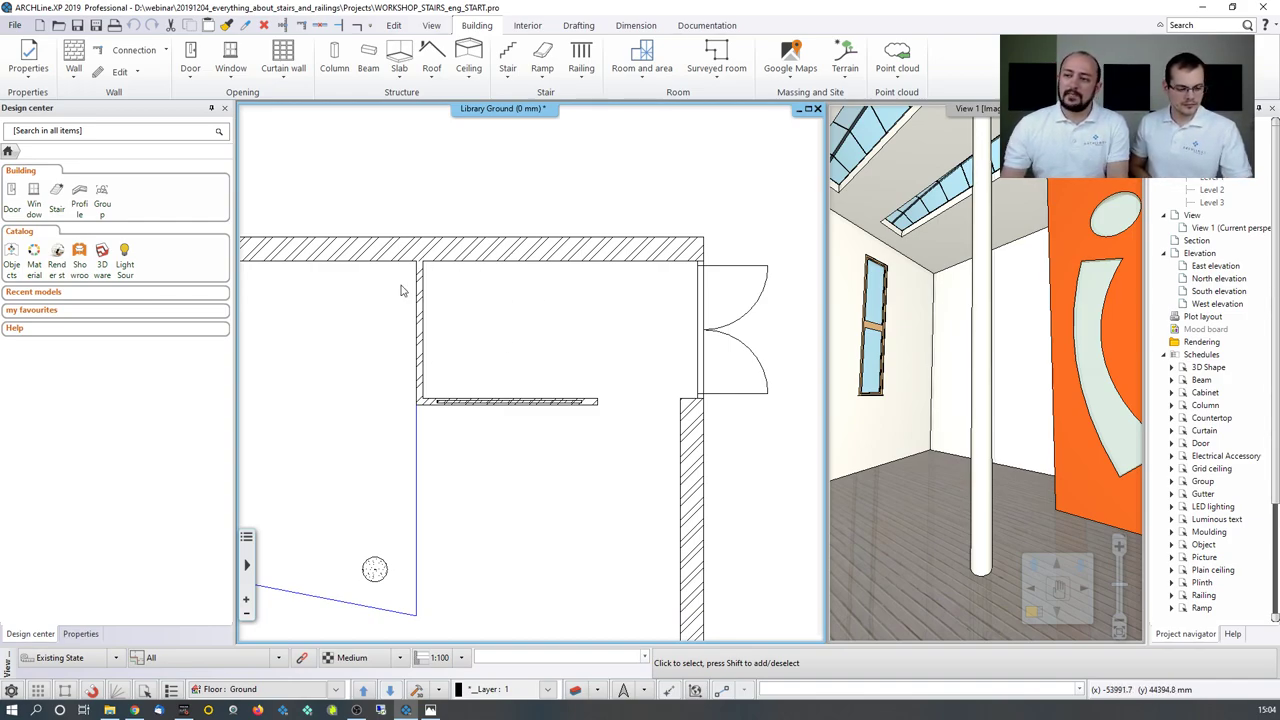
{"action": "left_click", "coordinate": [867, 414]}
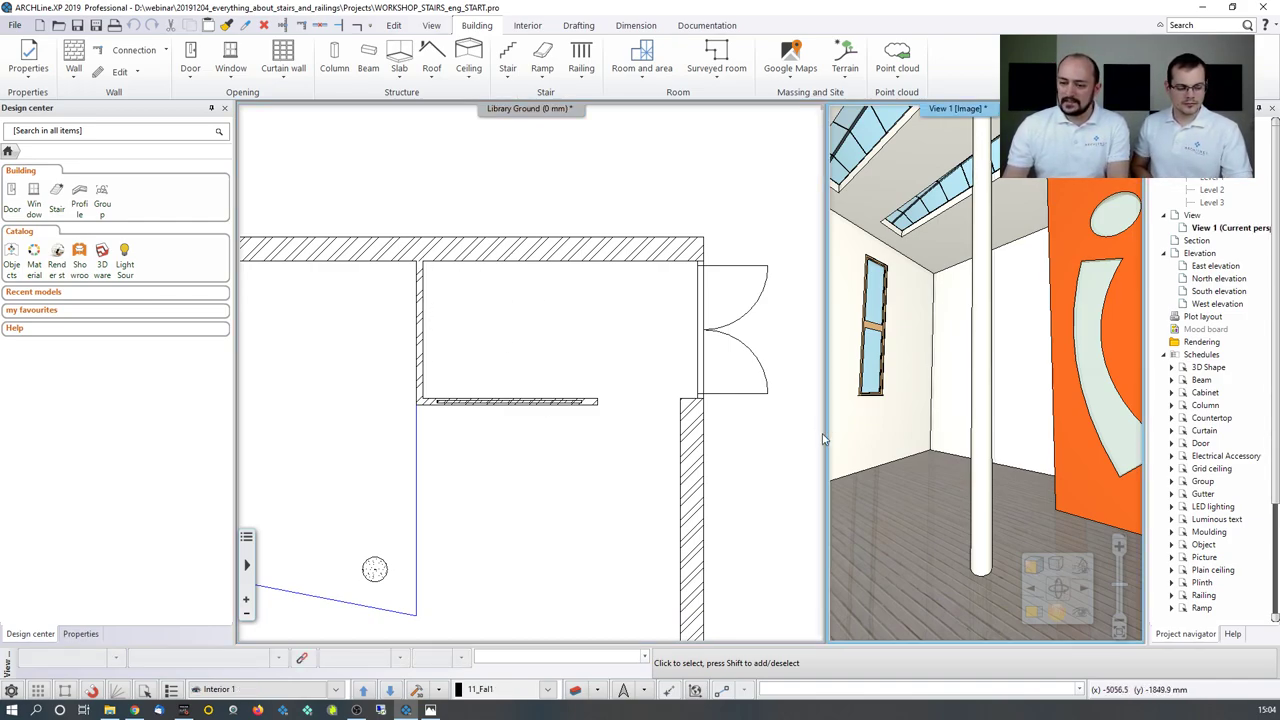
{"action": "key", "text": "Left"}
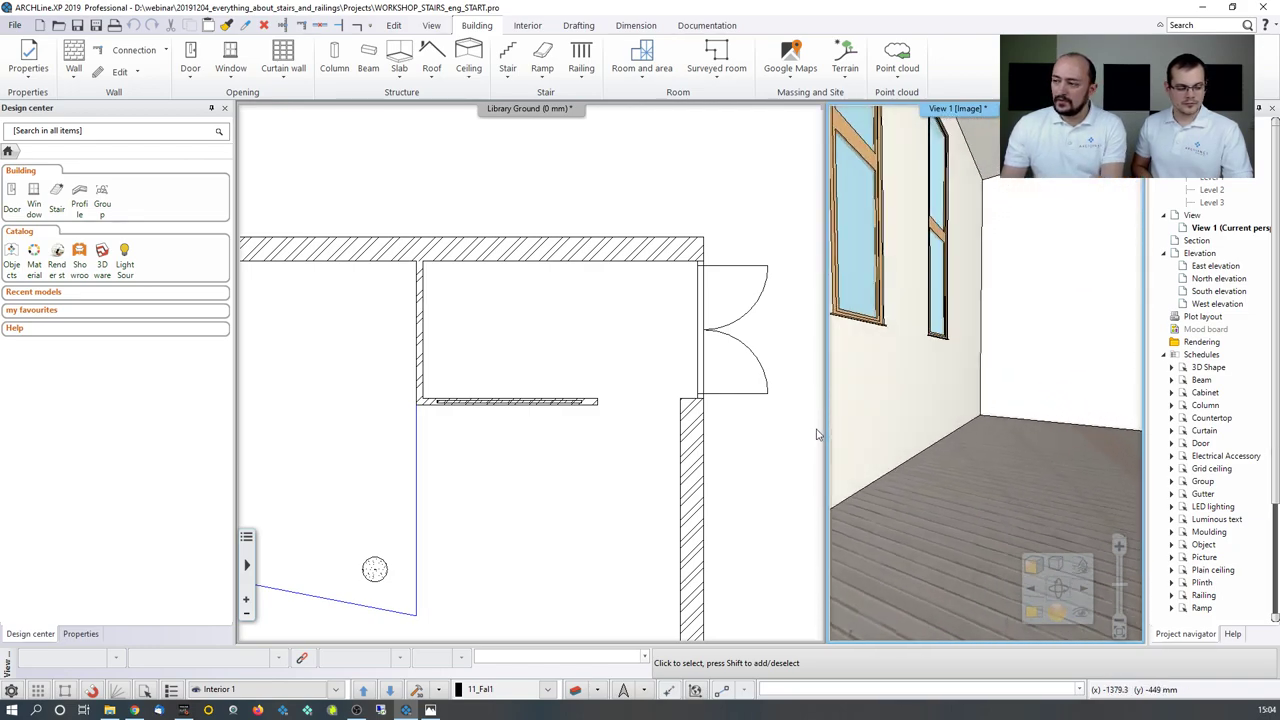
{"action": "key", "text": "Left"}
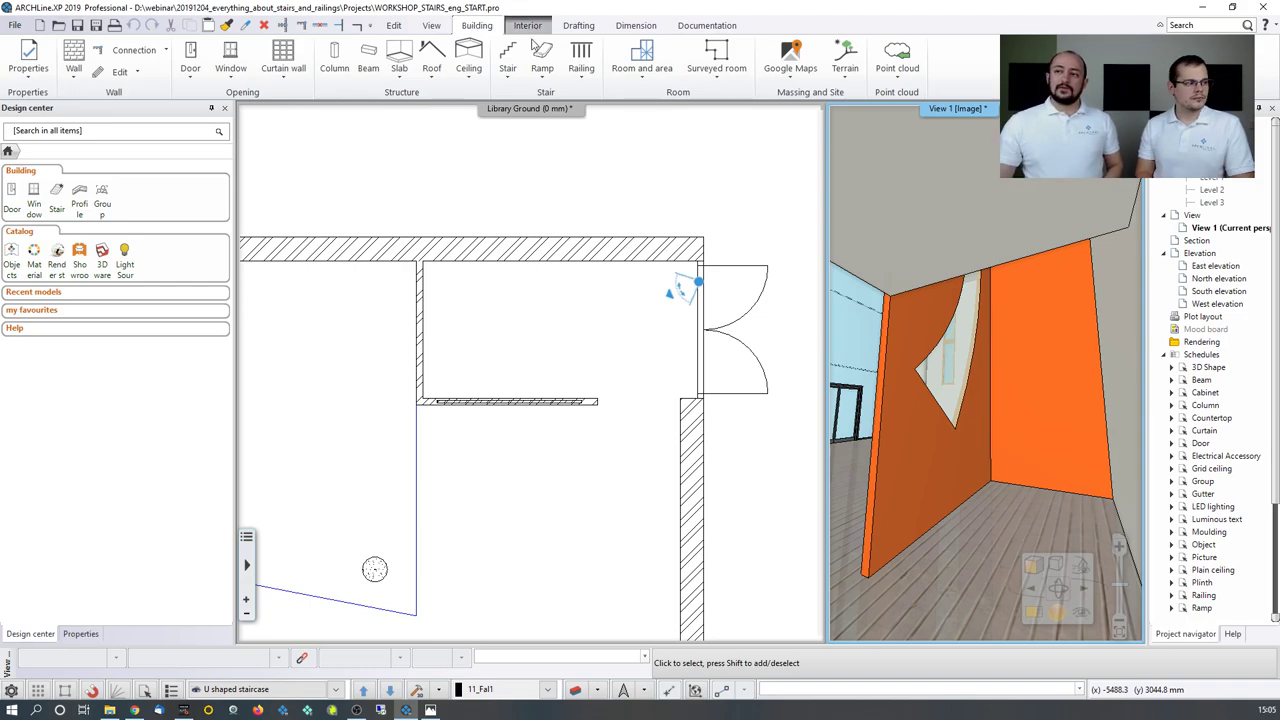
{"action": "left_click", "coordinate": [507, 78]}
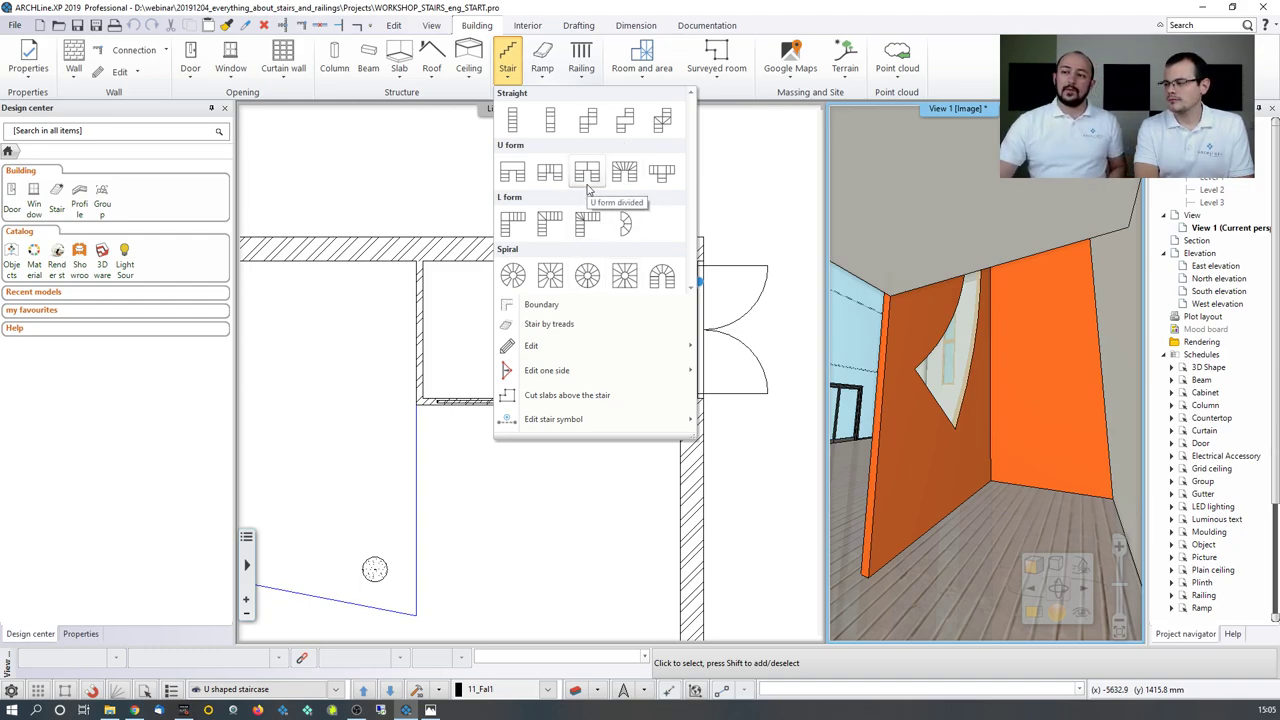
Step: Draw a trial straight-run stair along the inner wall, then delete it
{"action": "mouse_move", "coordinate": [556, 346]}
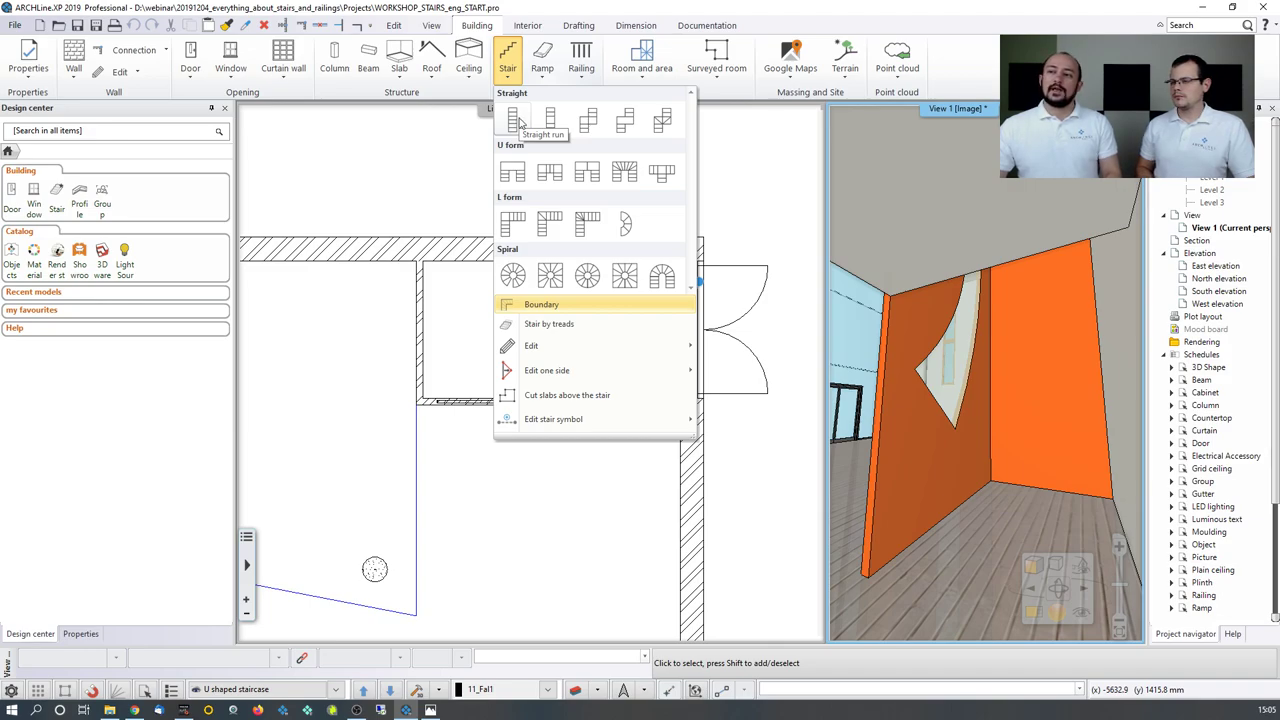
{"action": "left_click", "coordinate": [516, 120]}
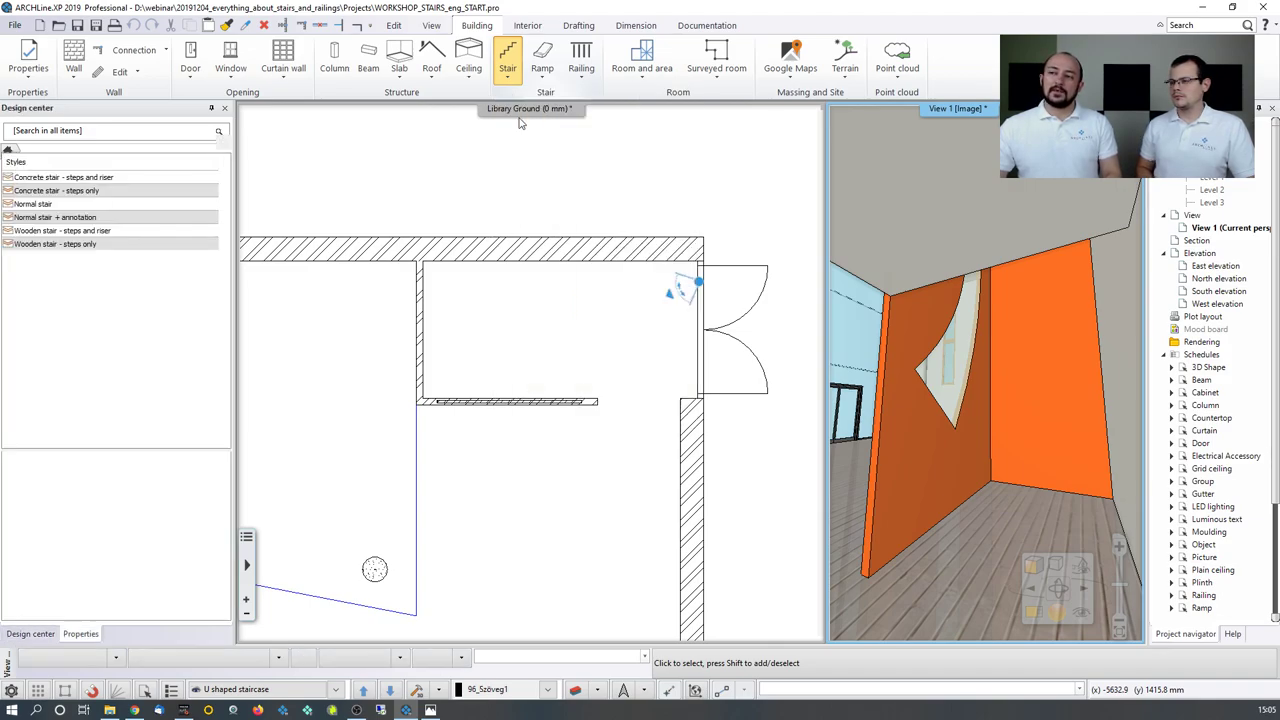
{"action": "left_click", "coordinate": [597, 398]}
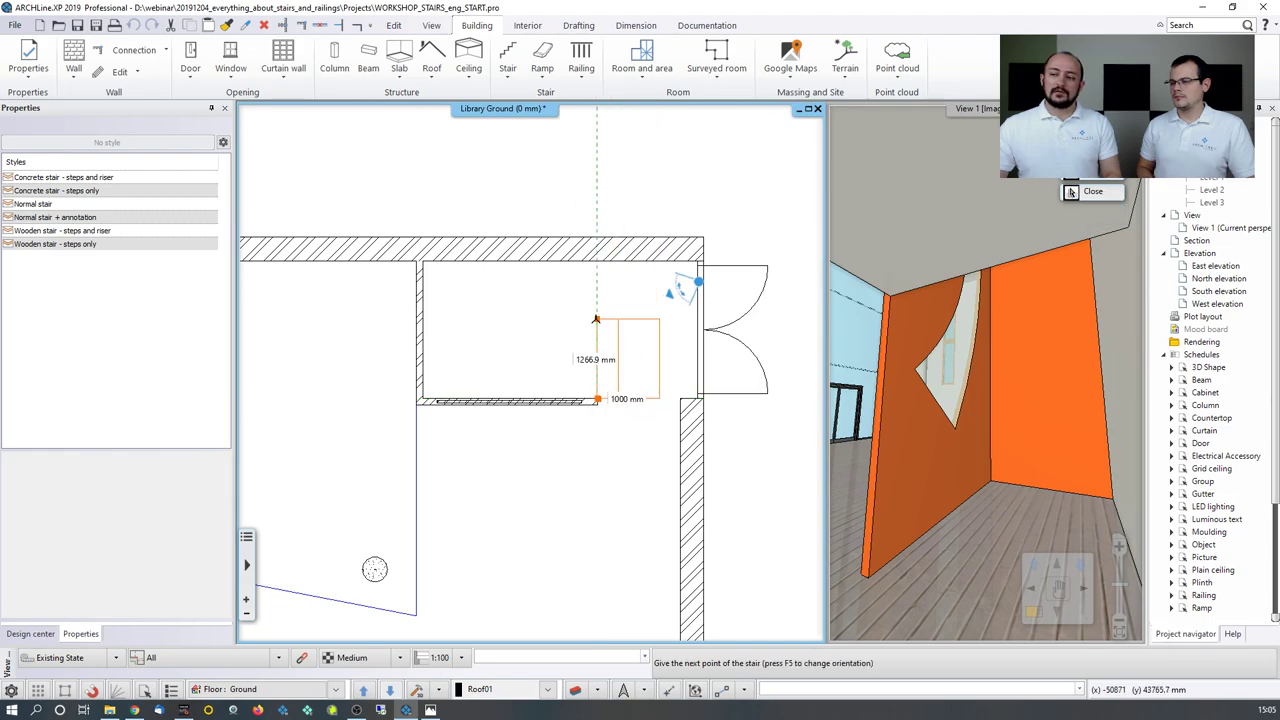
{"action": "left_click", "coordinate": [454, 398]}
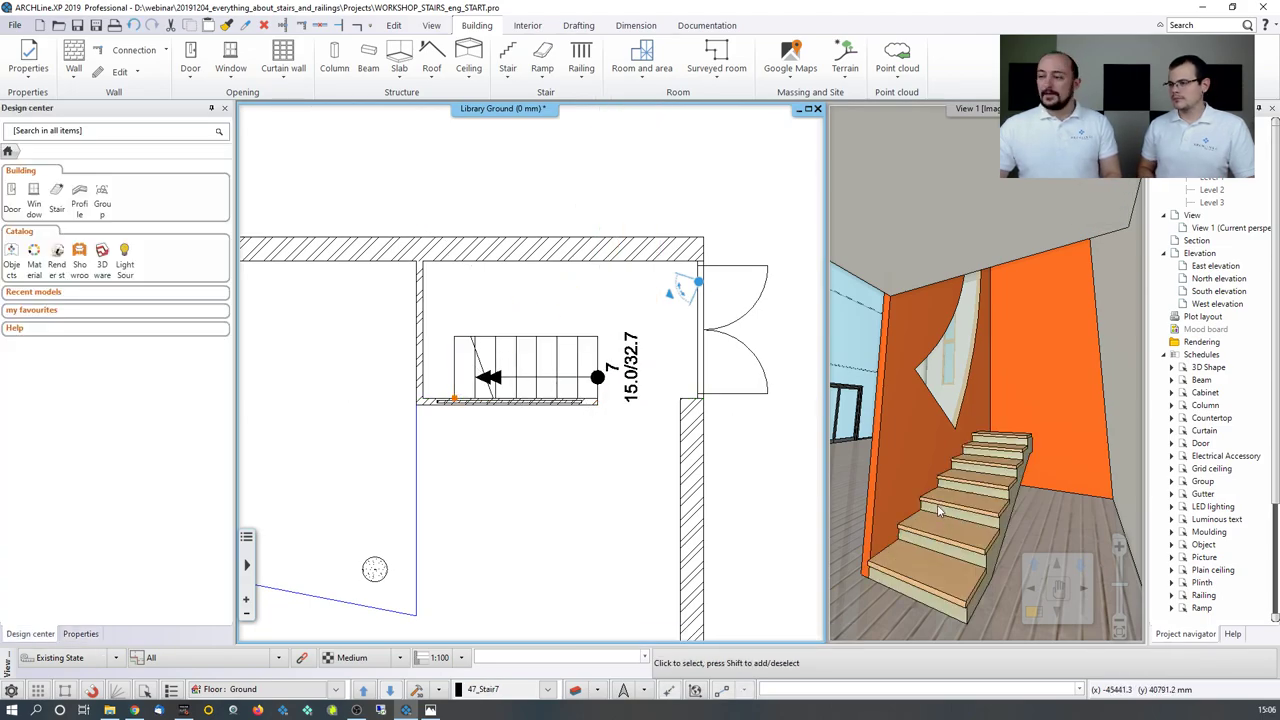
{"action": "left_click", "coordinate": [518, 357]}
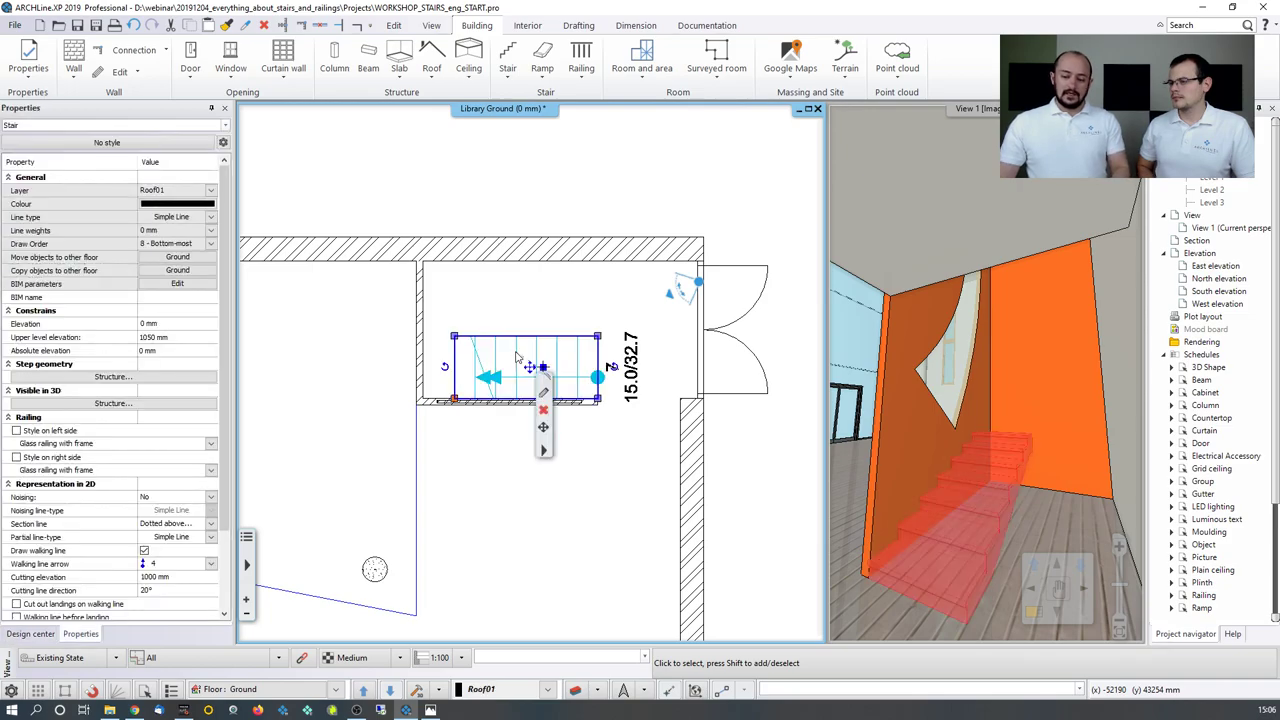
{"action": "left_click", "coordinate": [543, 409]}
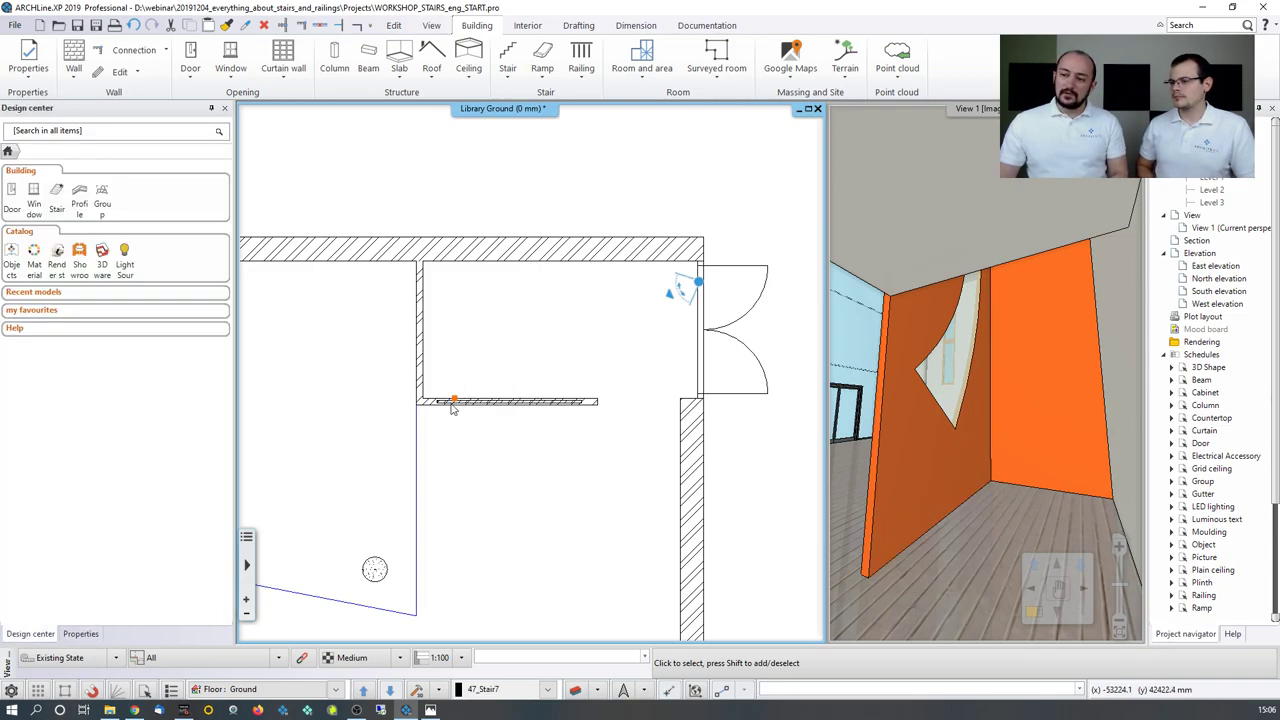
{"action": "left_click", "coordinate": [509, 80]}
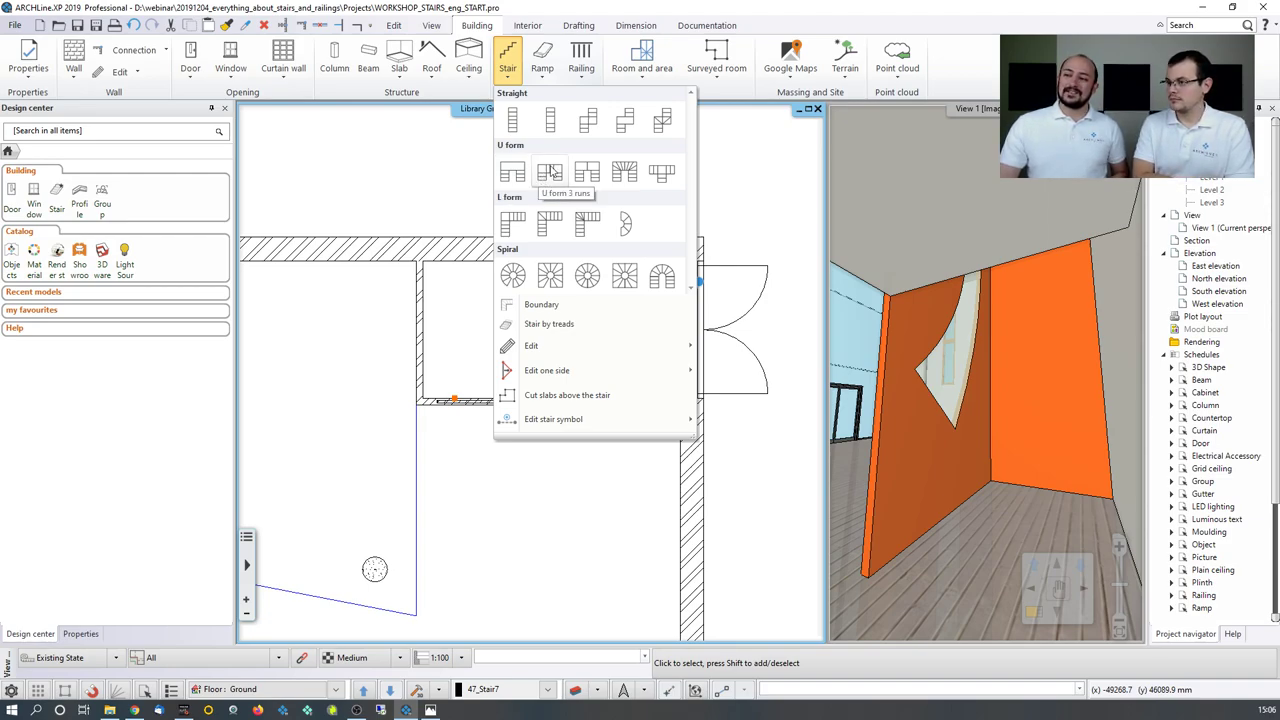
{"action": "left_click", "coordinate": [624, 174]}
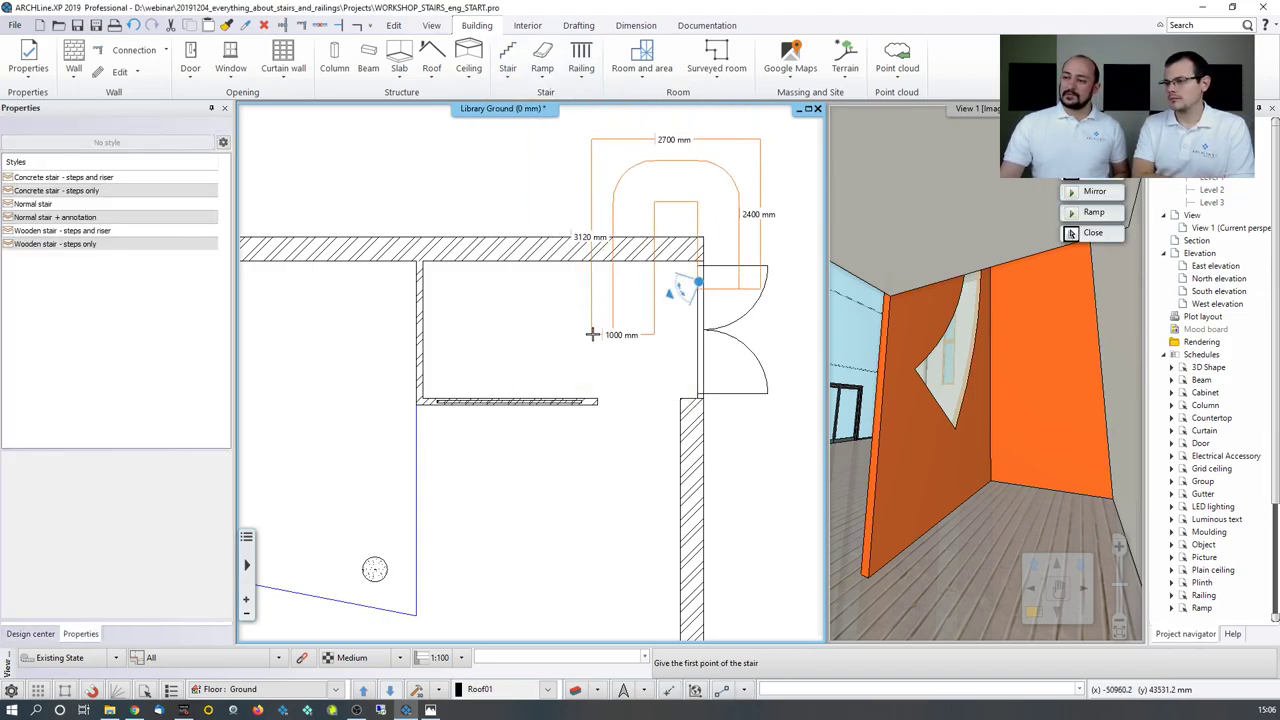
{"action": "left_click", "coordinate": [597, 399]}
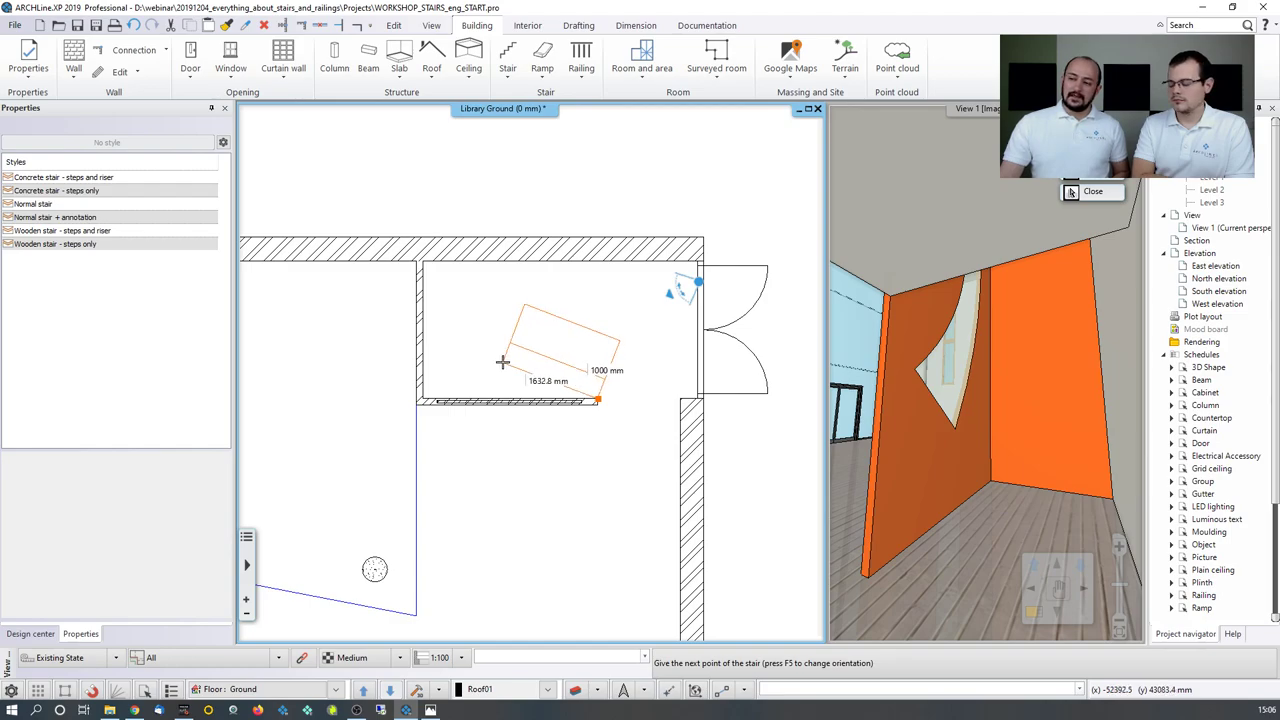
{"action": "left_click", "coordinate": [424, 381]}
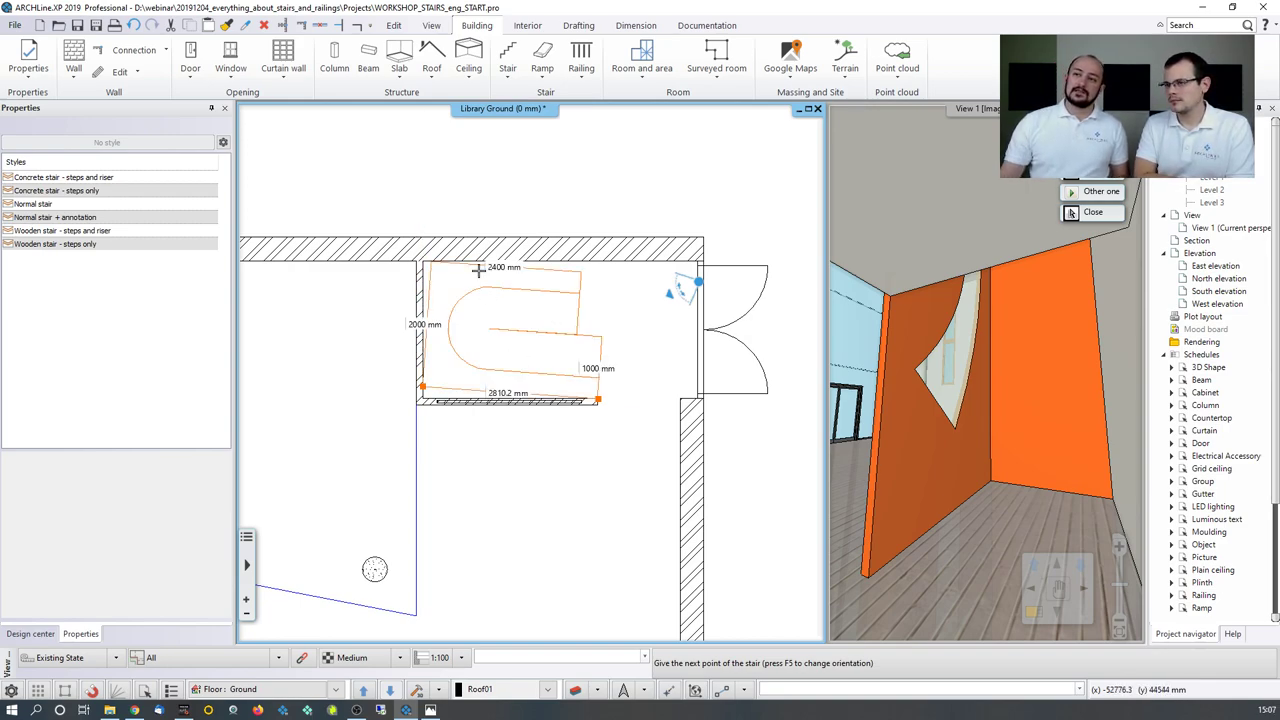
{"action": "left_click", "coordinate": [133, 25]}
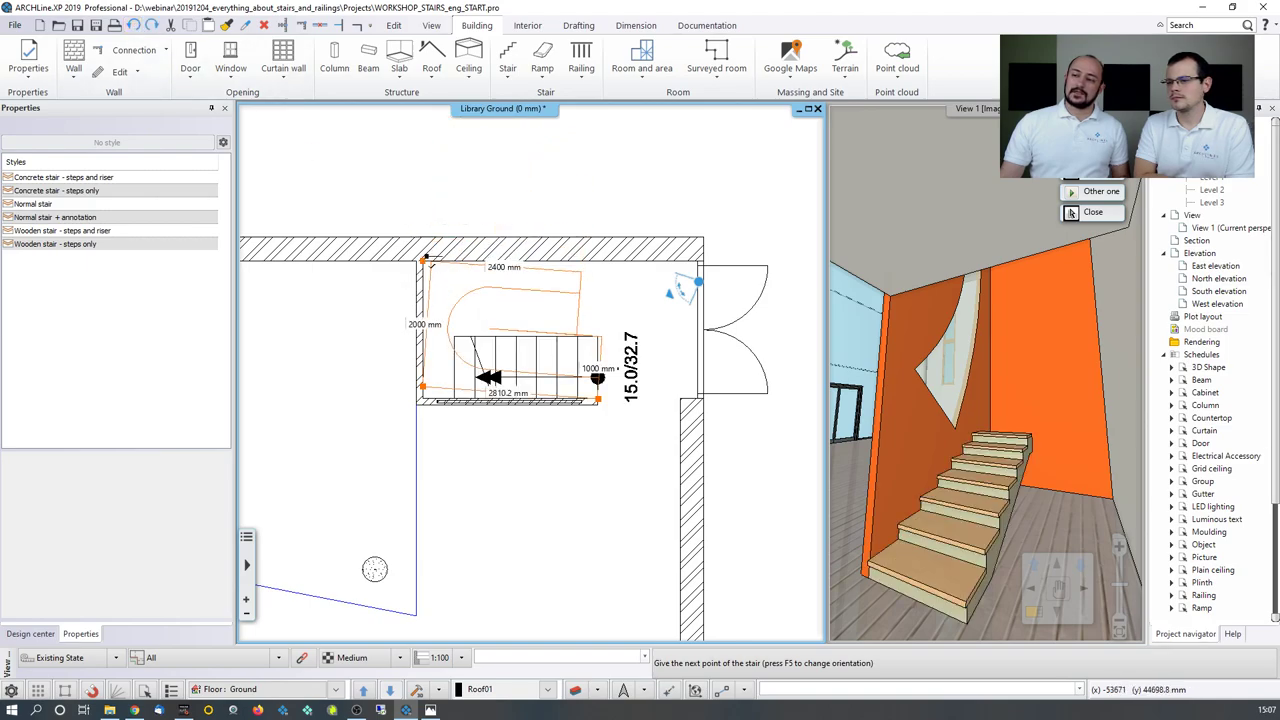
{"action": "key", "text": "Escape"}
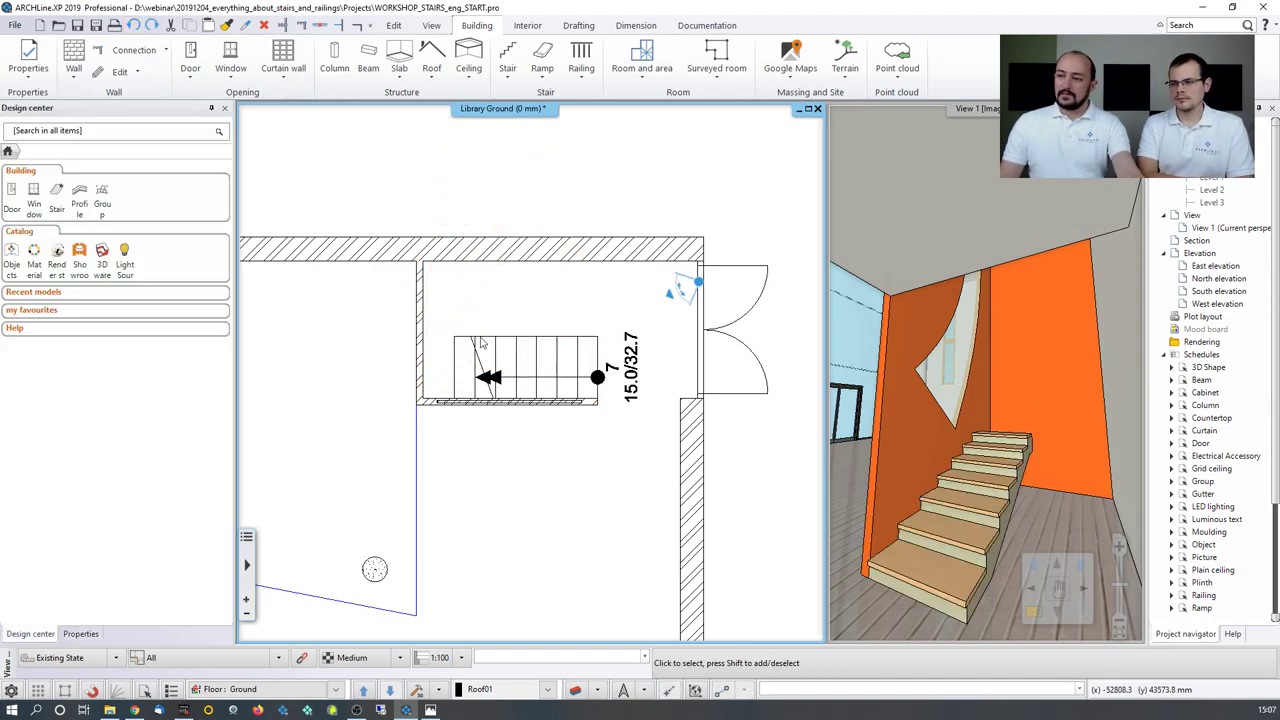
{"action": "left_click", "coordinate": [494, 362]}
{"action": "key", "text": "Delete"}
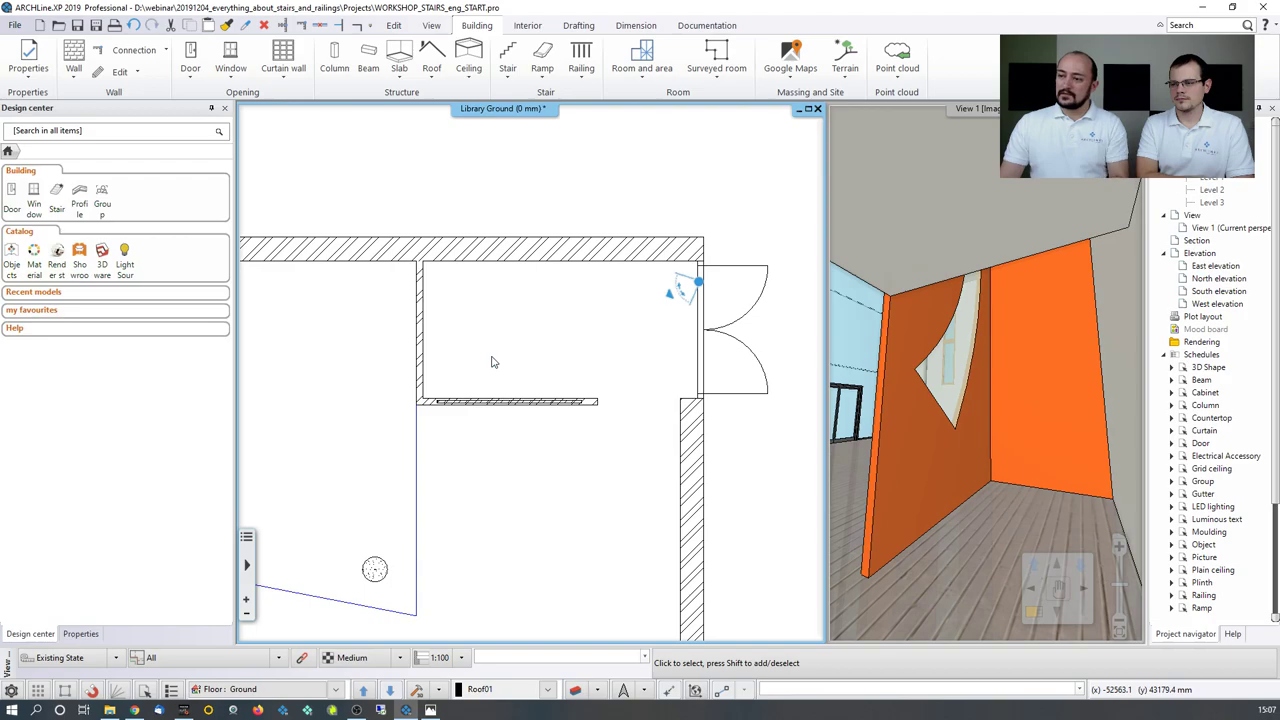
Step: Draw an 18-step U-shaped winder stair across the 2800 mm base and 2200 mm side, then select it
{"action": "left_click", "coordinate": [507, 60]}
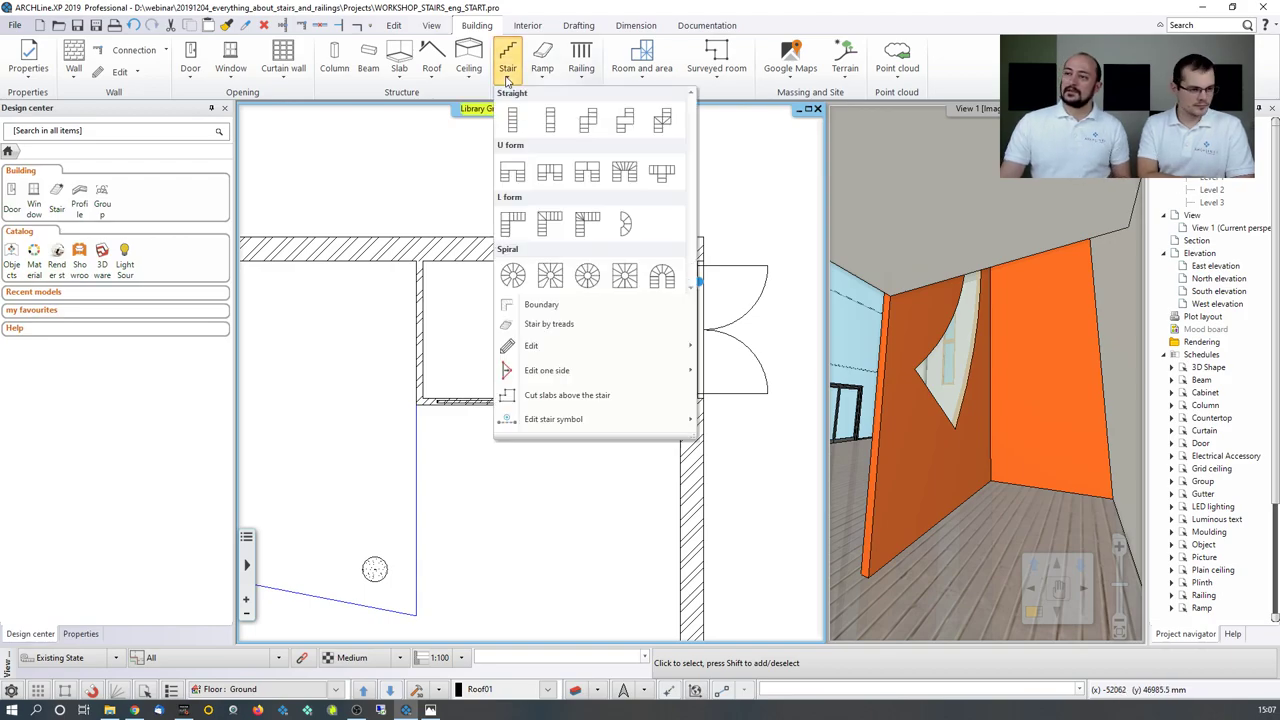
{"action": "left_click", "coordinate": [624, 176]}
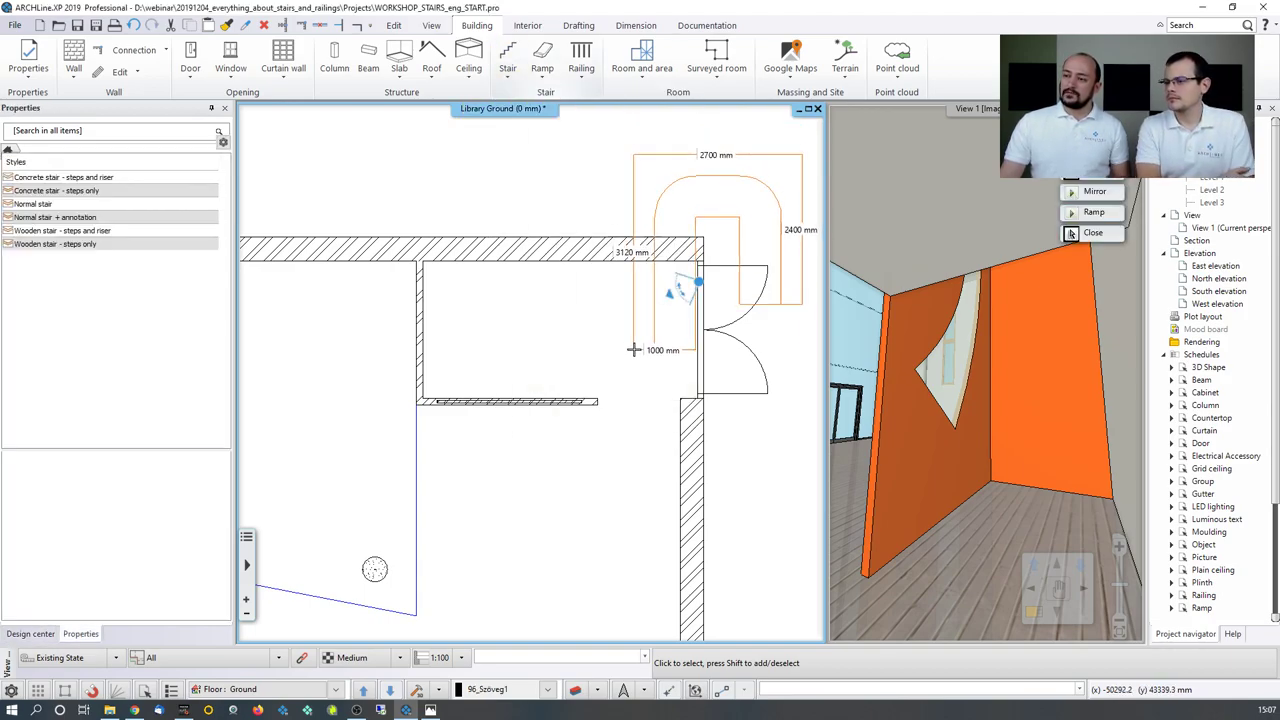
{"action": "left_click", "coordinate": [602, 391]}
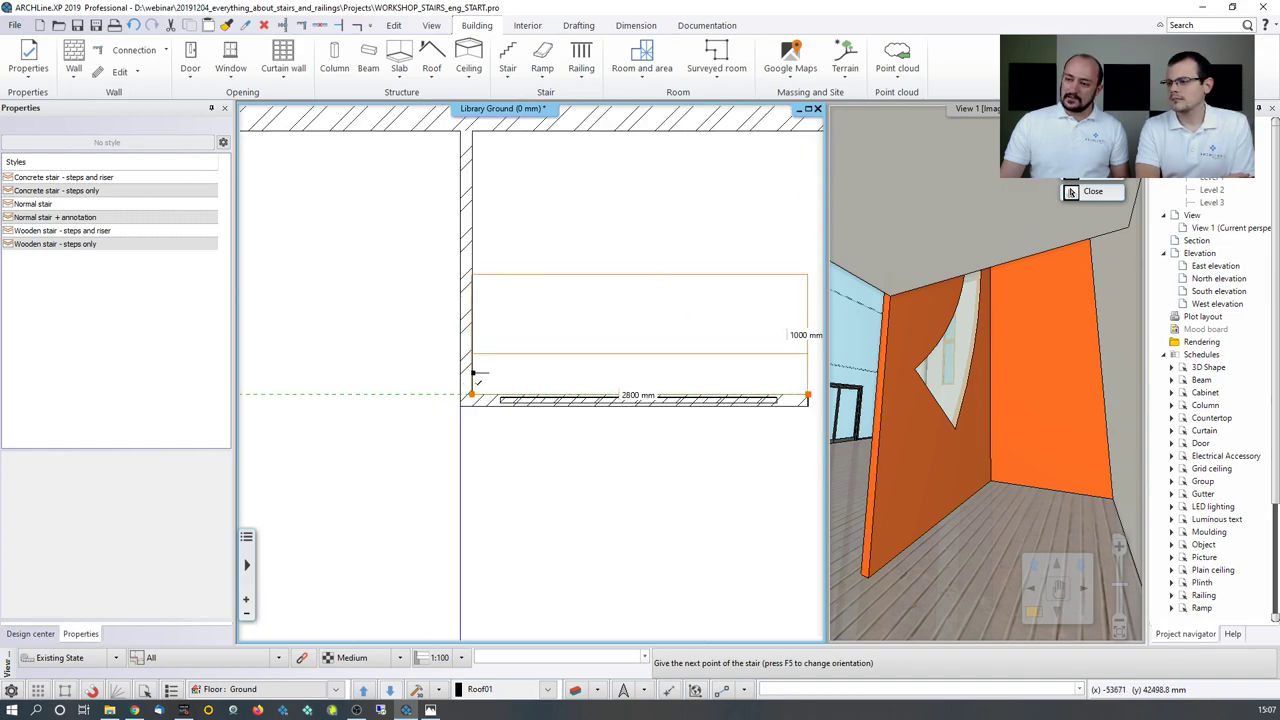
{"action": "left_click", "coordinate": [471, 372]}
{"action": "middle_click_drag", "start_coordinate": [507, 210], "coordinate": [453, 277]}
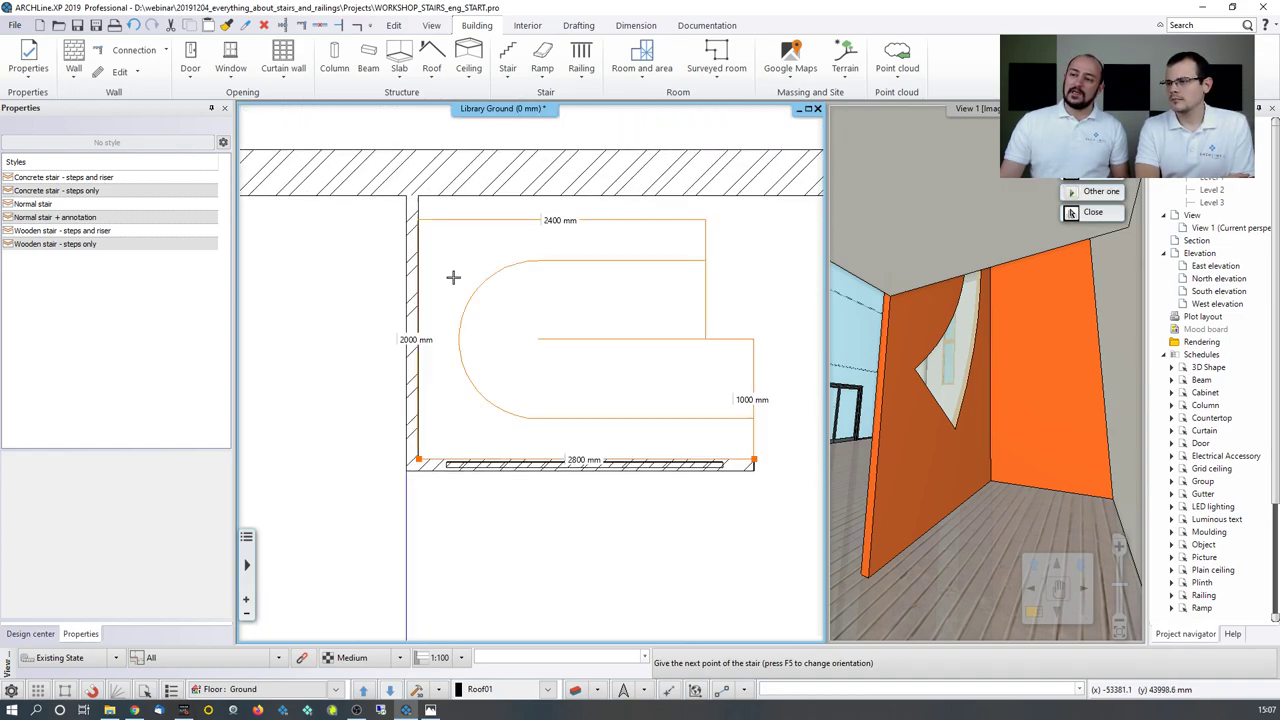
{"action": "left_click", "coordinate": [420, 197]}
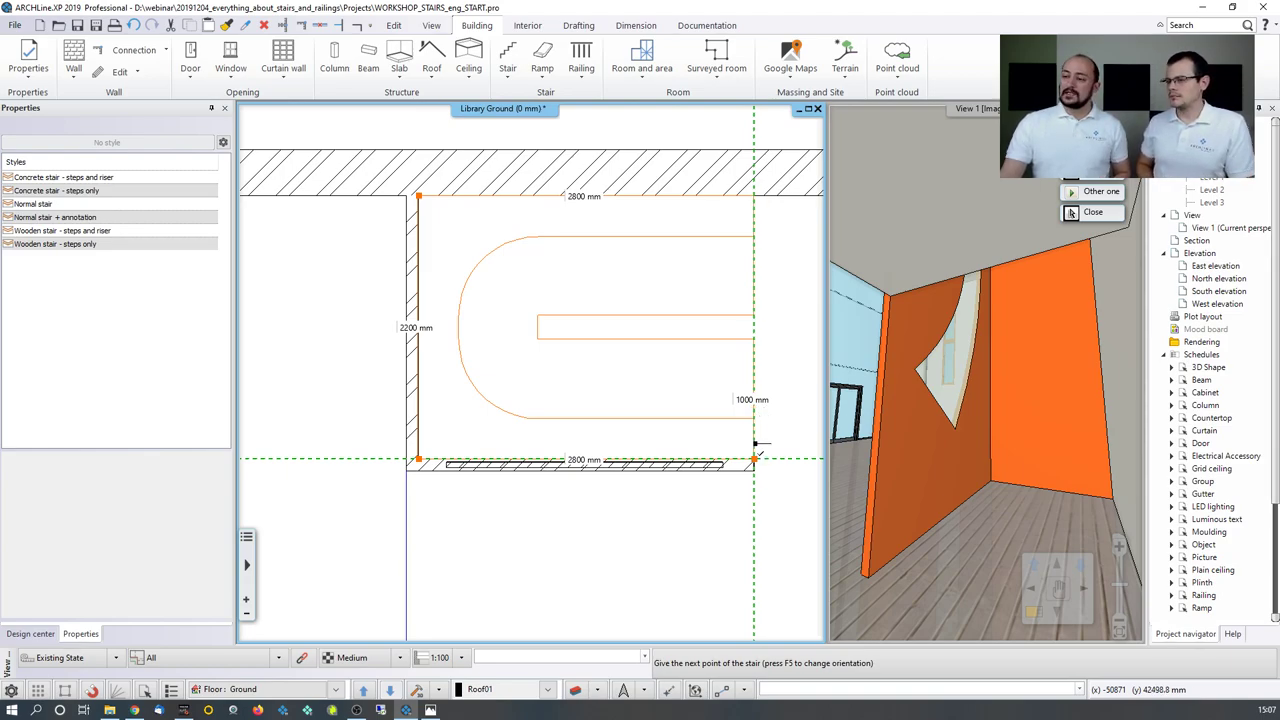
{"action": "left_click", "coordinate": [756, 447]}
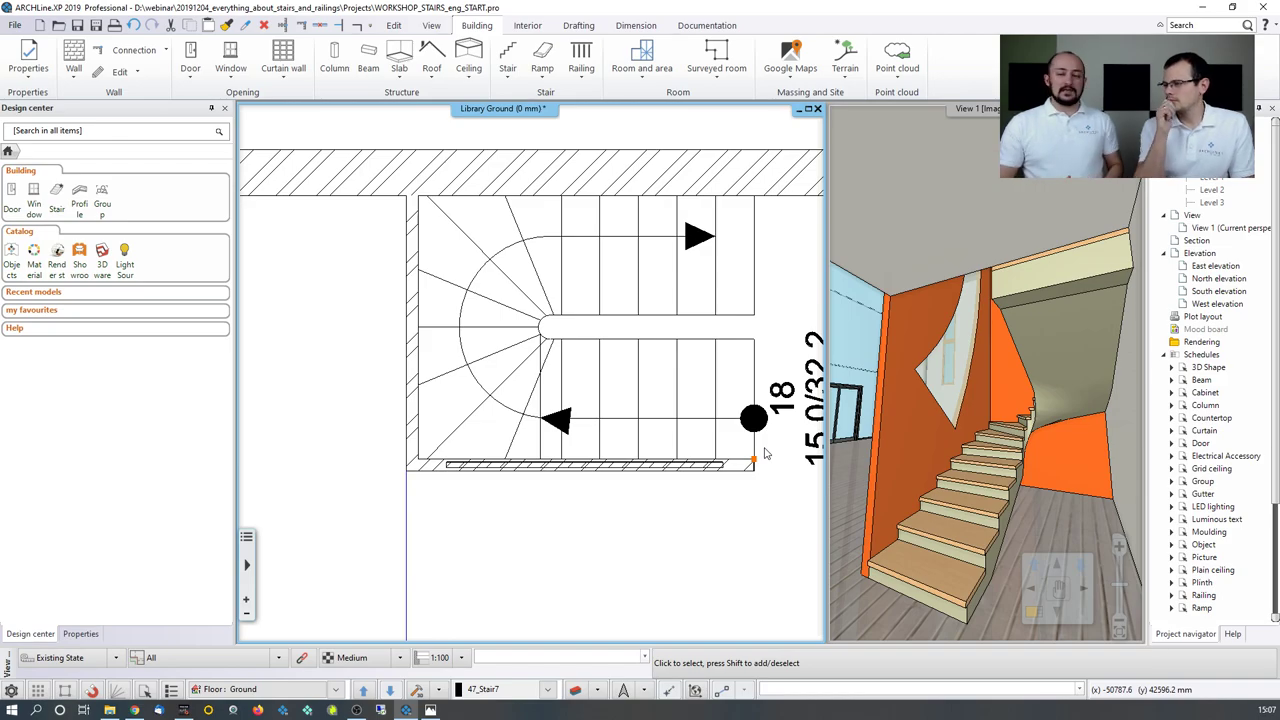
{"action": "left_click", "coordinate": [548, 322]}
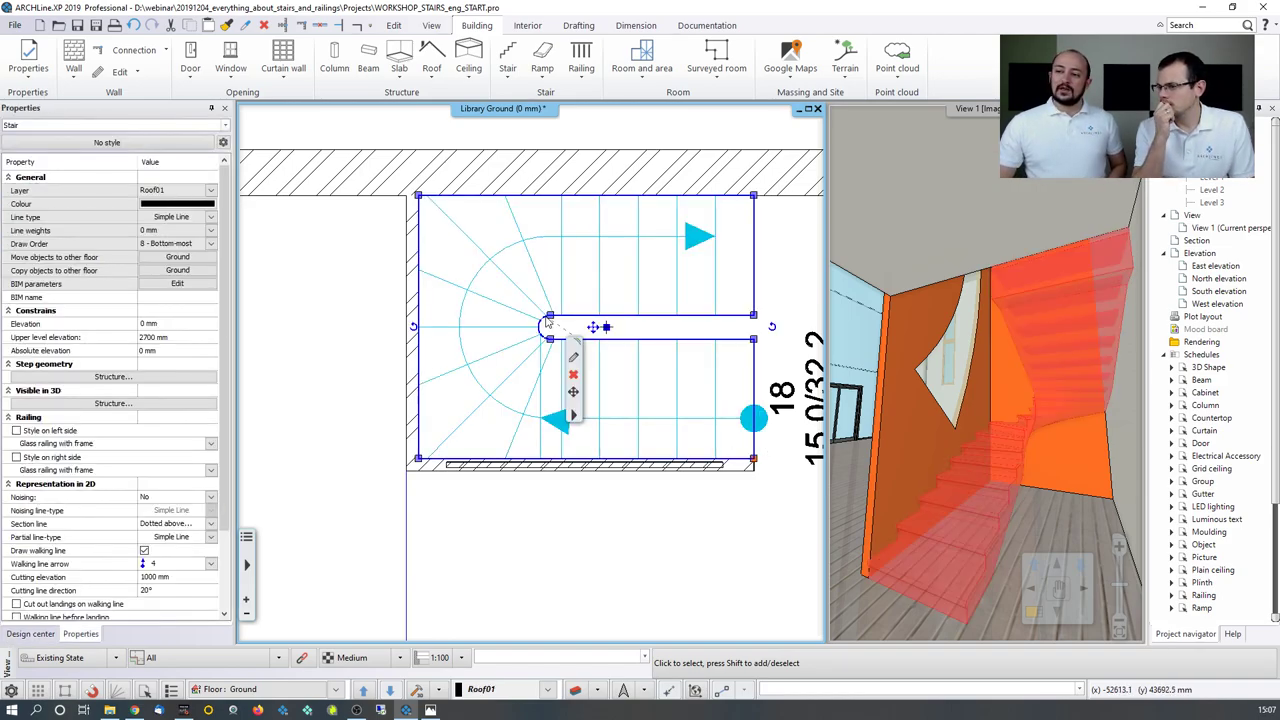
{"action": "left_click", "coordinate": [574, 361]}
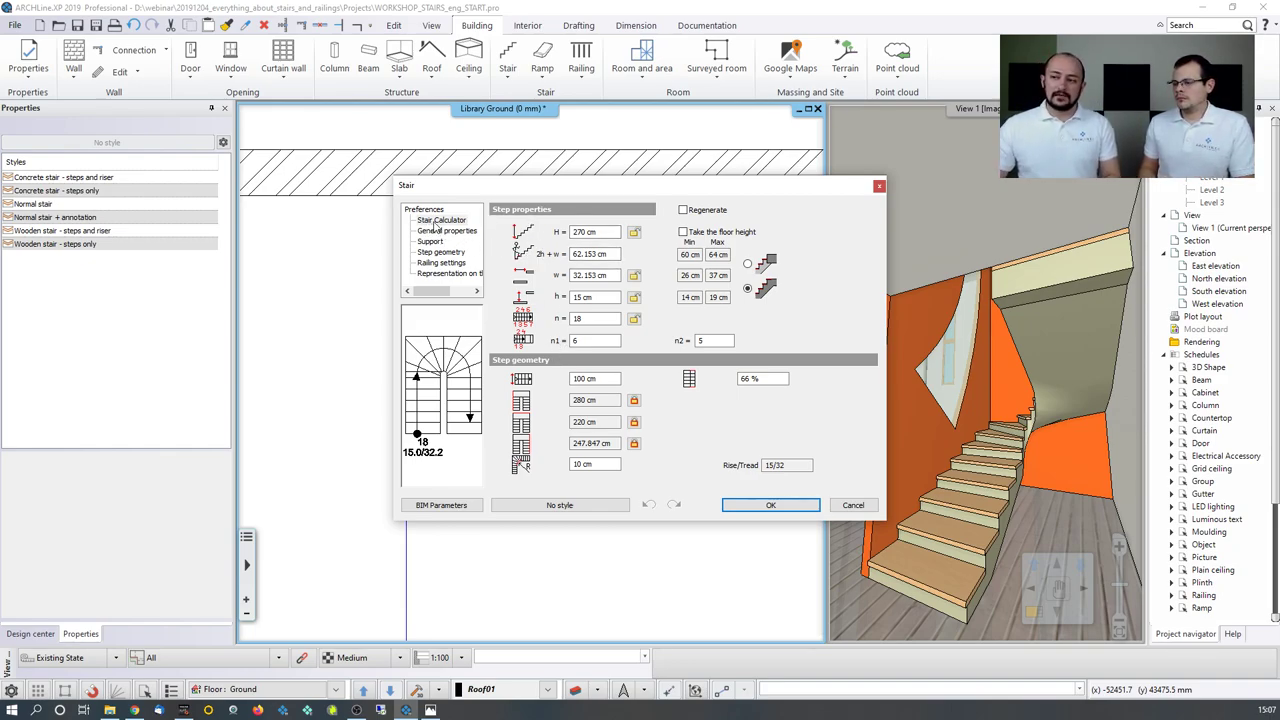
{"action": "key", "text": "Down"}
{"action": "key", "text": "Down"}
{"action": "key", "text": "Down"}
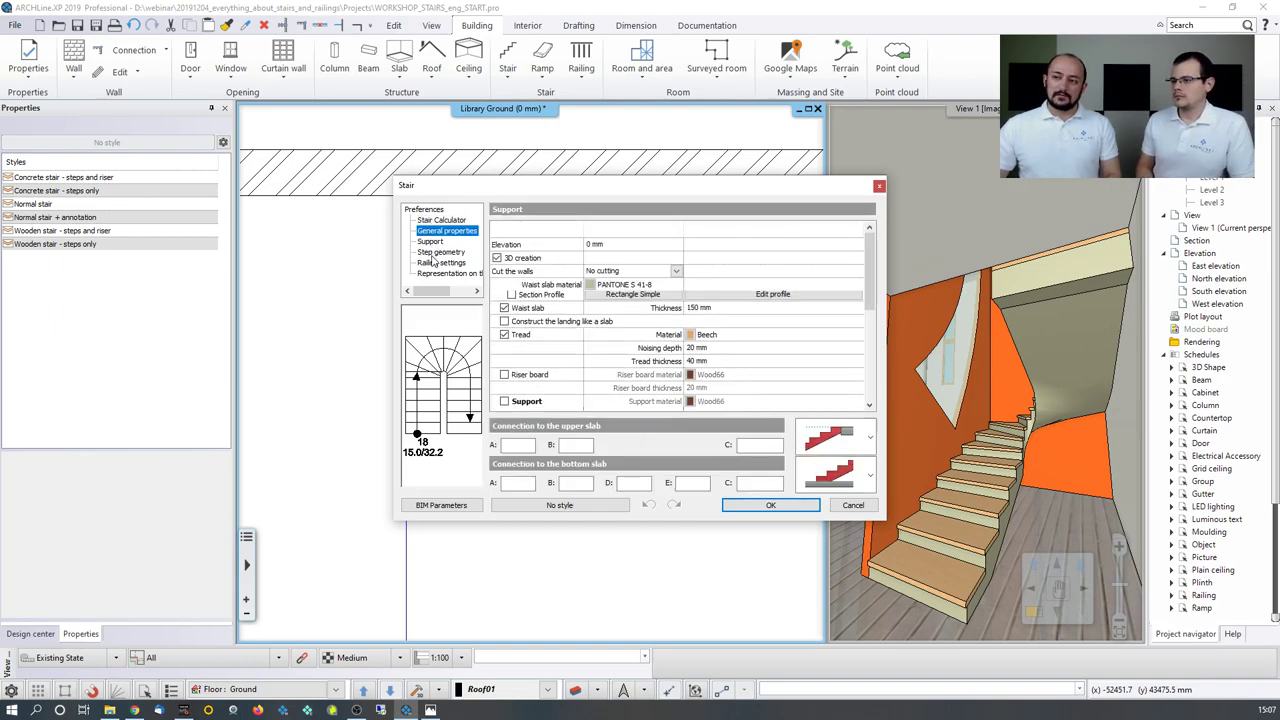
{"action": "left_click", "coordinate": [434, 221]}
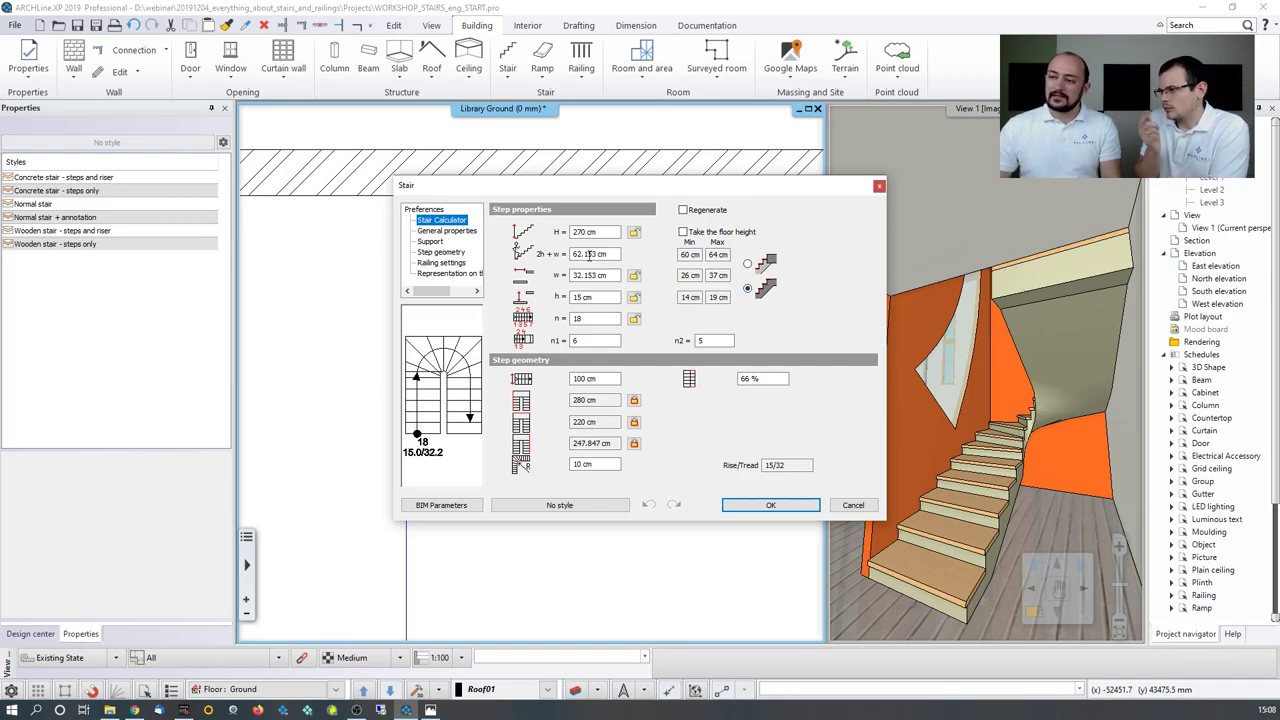
{"action": "left_click_drag", "start_coordinate": [594, 235], "coordinate": [550, 233]}
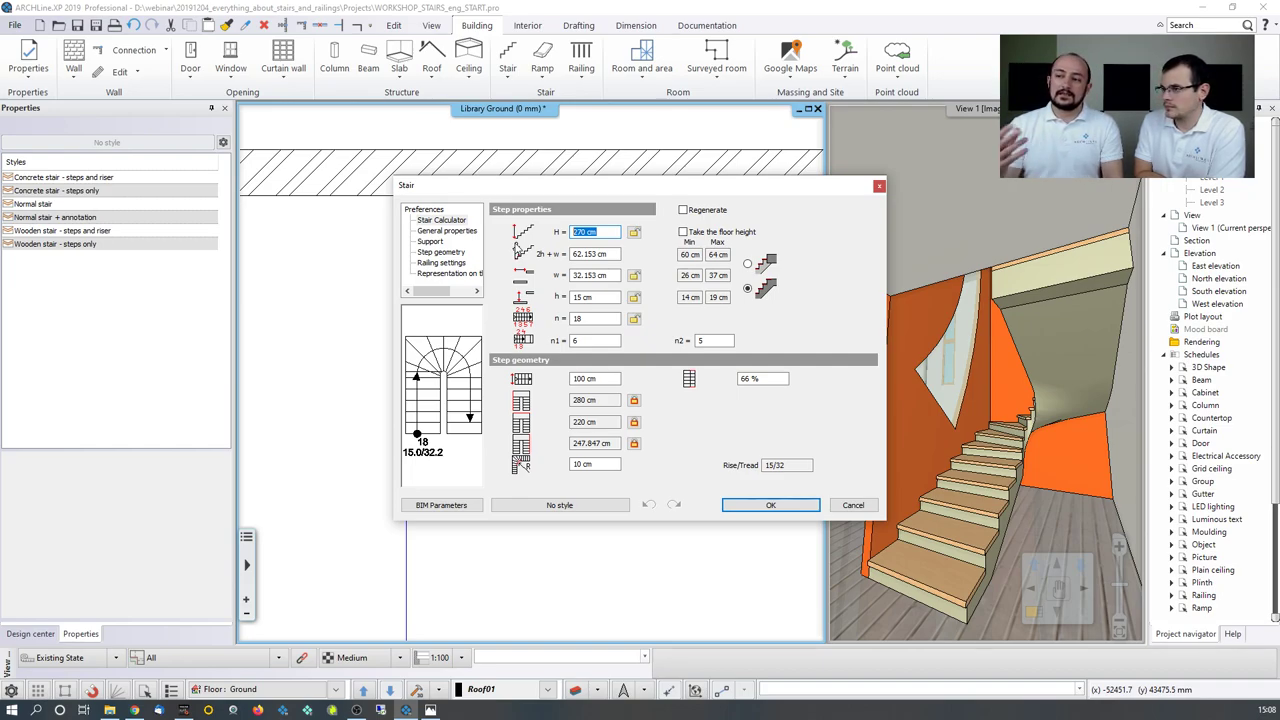
{"action": "left_click", "coordinate": [683, 232]}
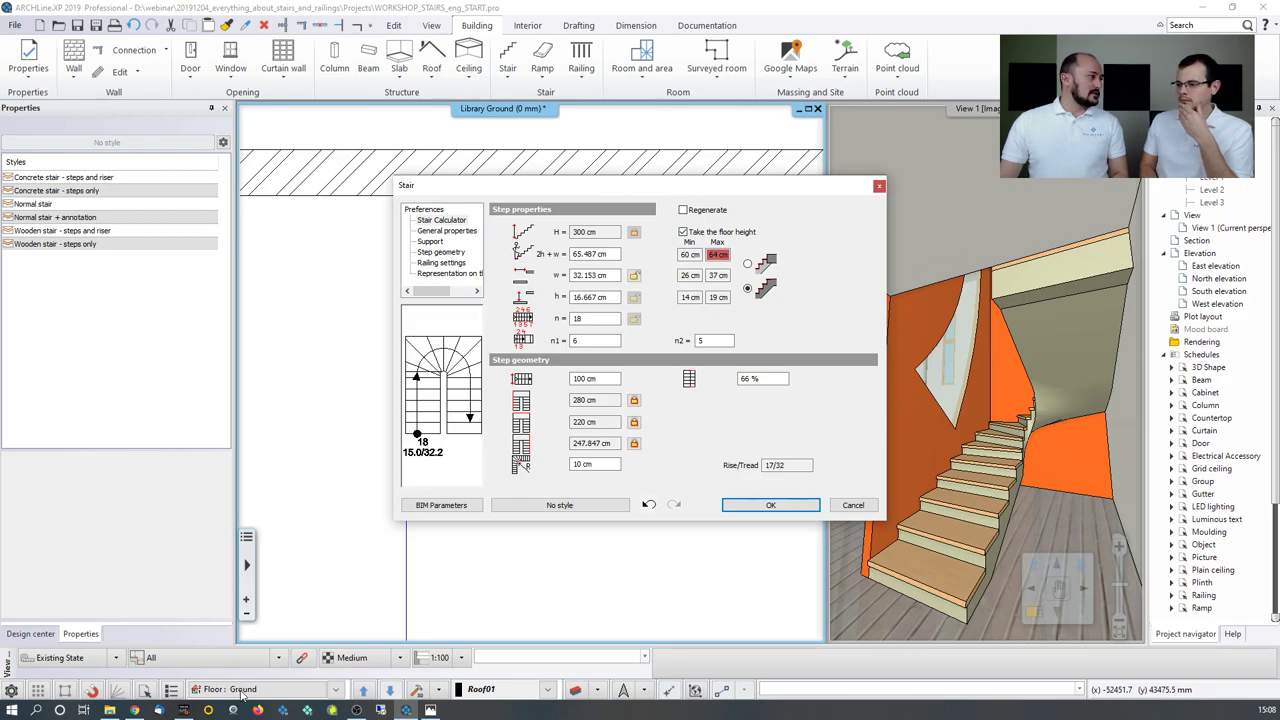
{"action": "left_click", "coordinate": [853, 505]}
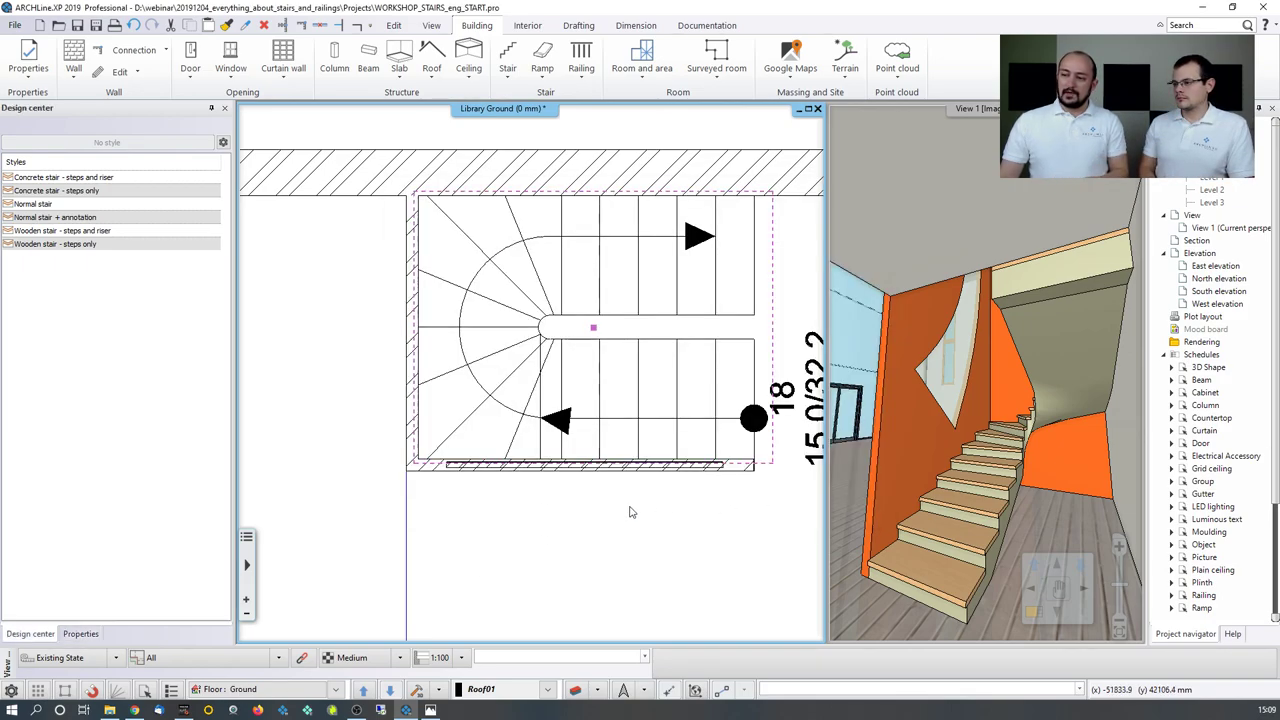
{"action": "left_click", "coordinate": [364, 425]}
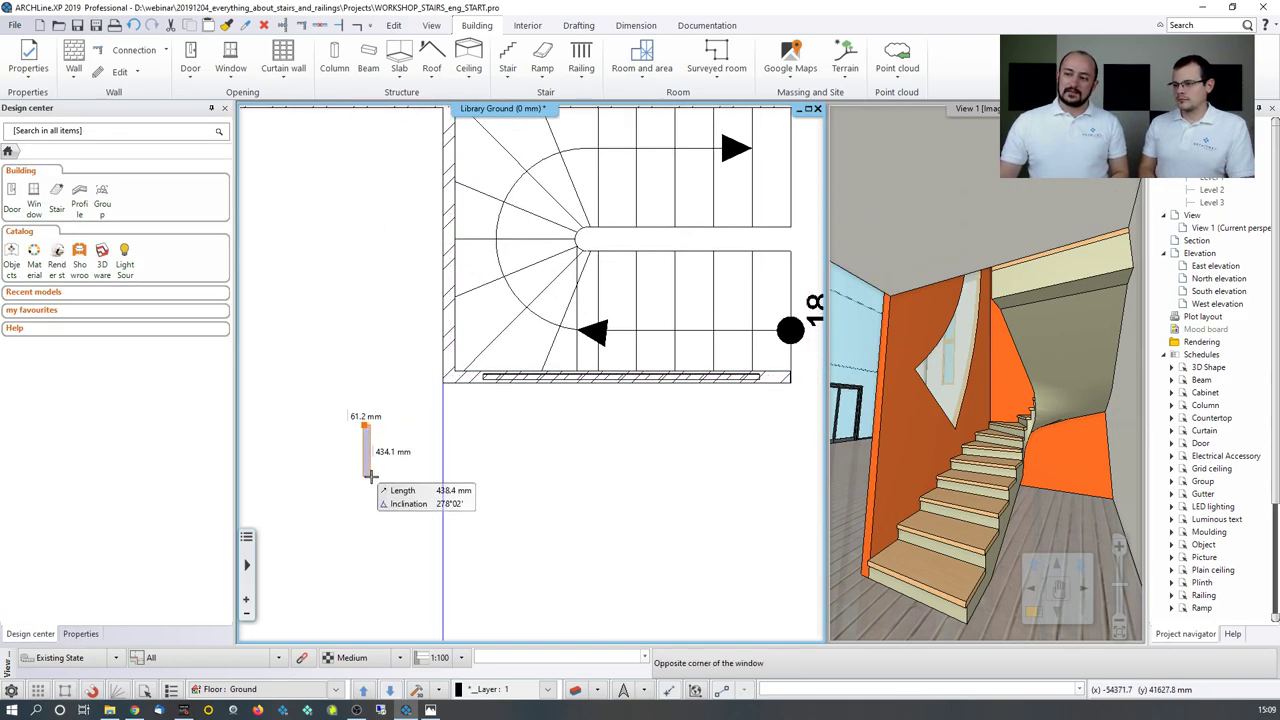
{"action": "left_click", "coordinate": [375, 490]}
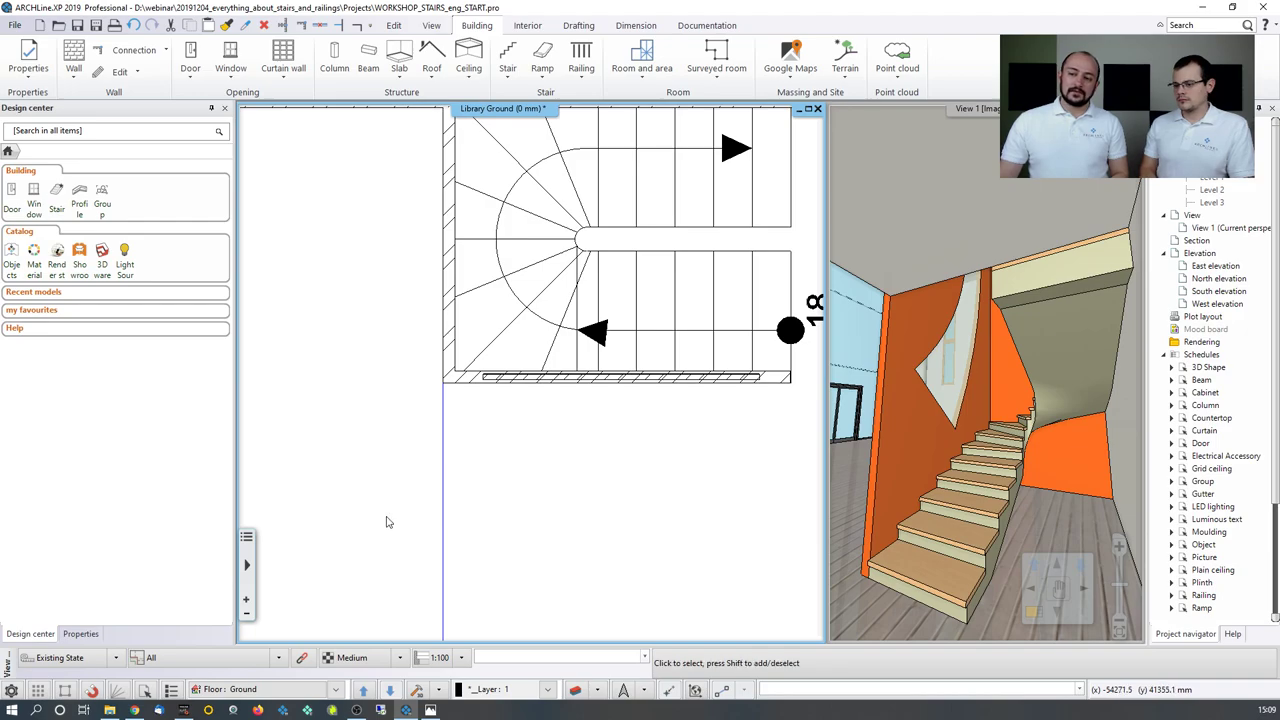
{"action": "left_click", "coordinate": [238, 692]}
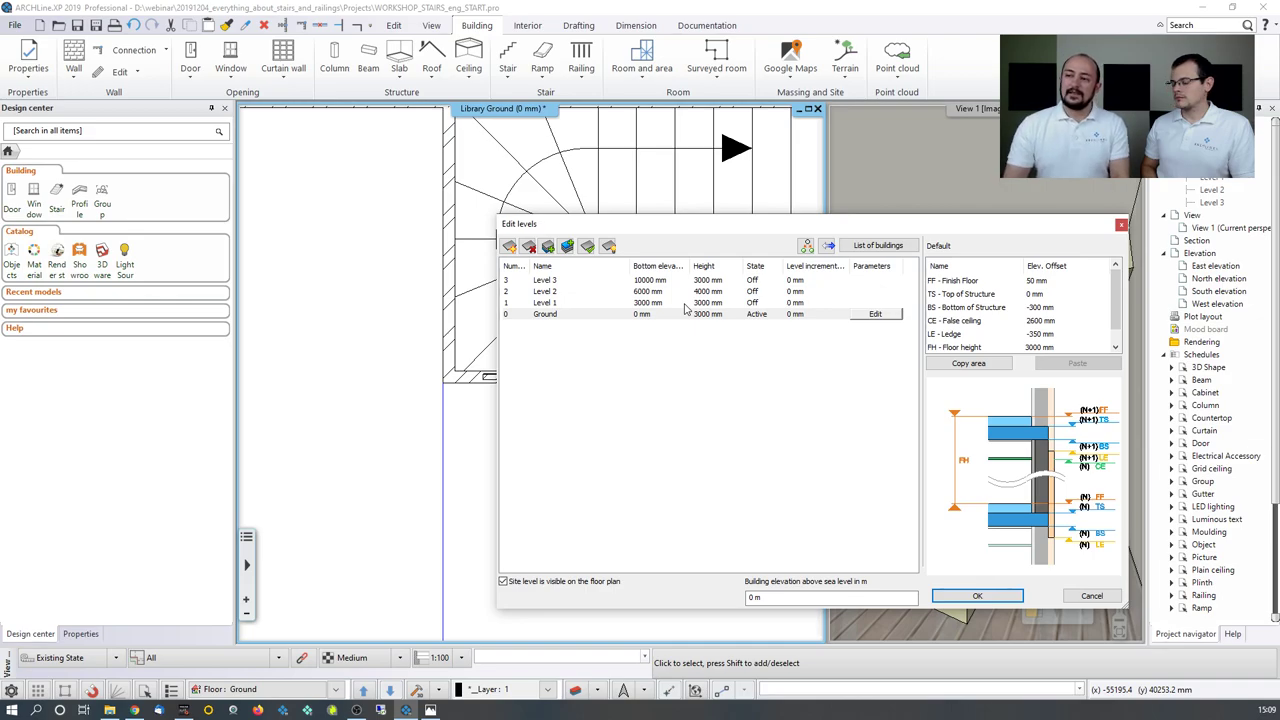
{"action": "left_click_drag", "start_coordinate": [680, 223], "coordinate": [448, 218]}
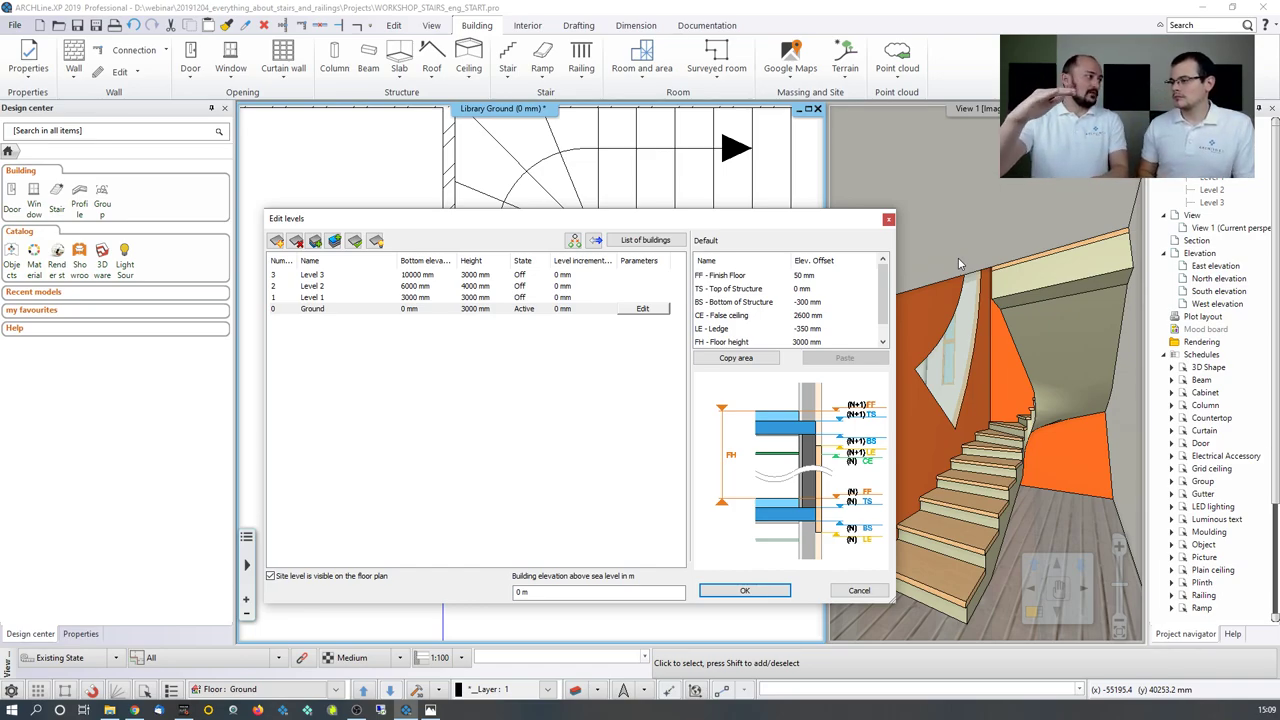
{"action": "left_click", "coordinate": [888, 219]}
Step: Set the winder stair to take the 300 cm floor height, giving 18 risers of 16.667 cm
{"action": "double_click", "coordinate": [632, 211]}
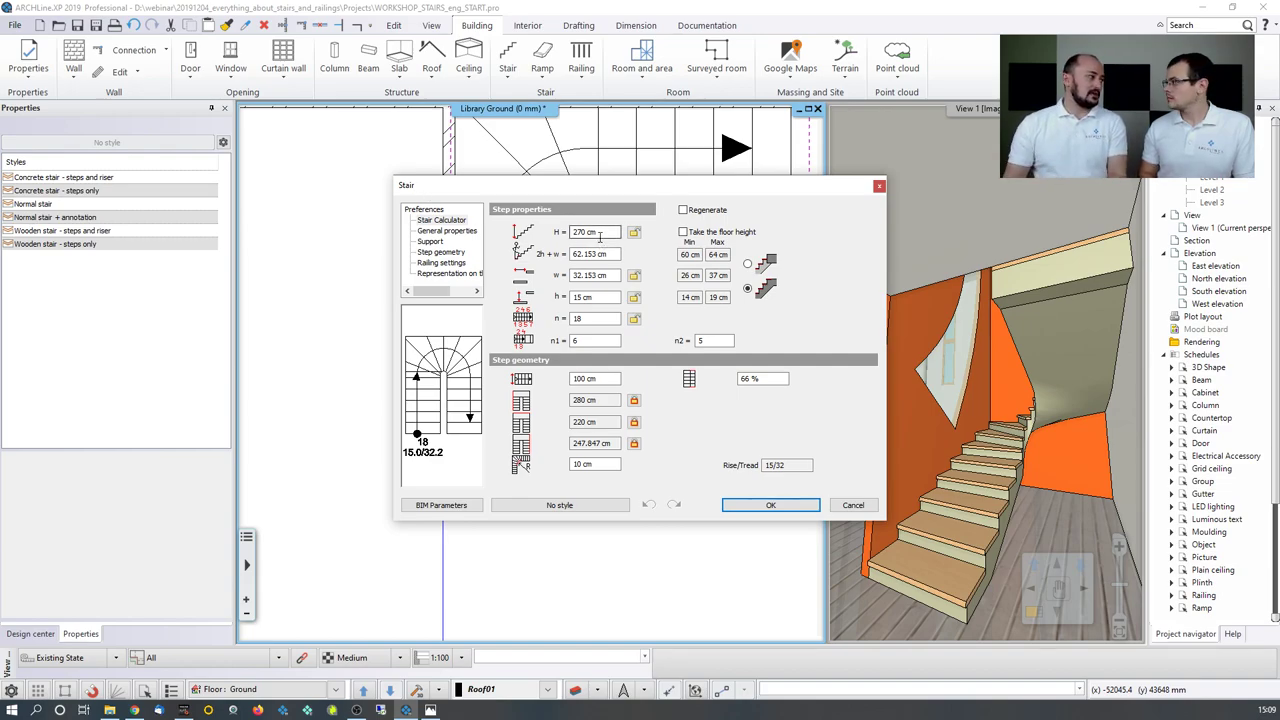
{"action": "left_click", "coordinate": [684, 233]}
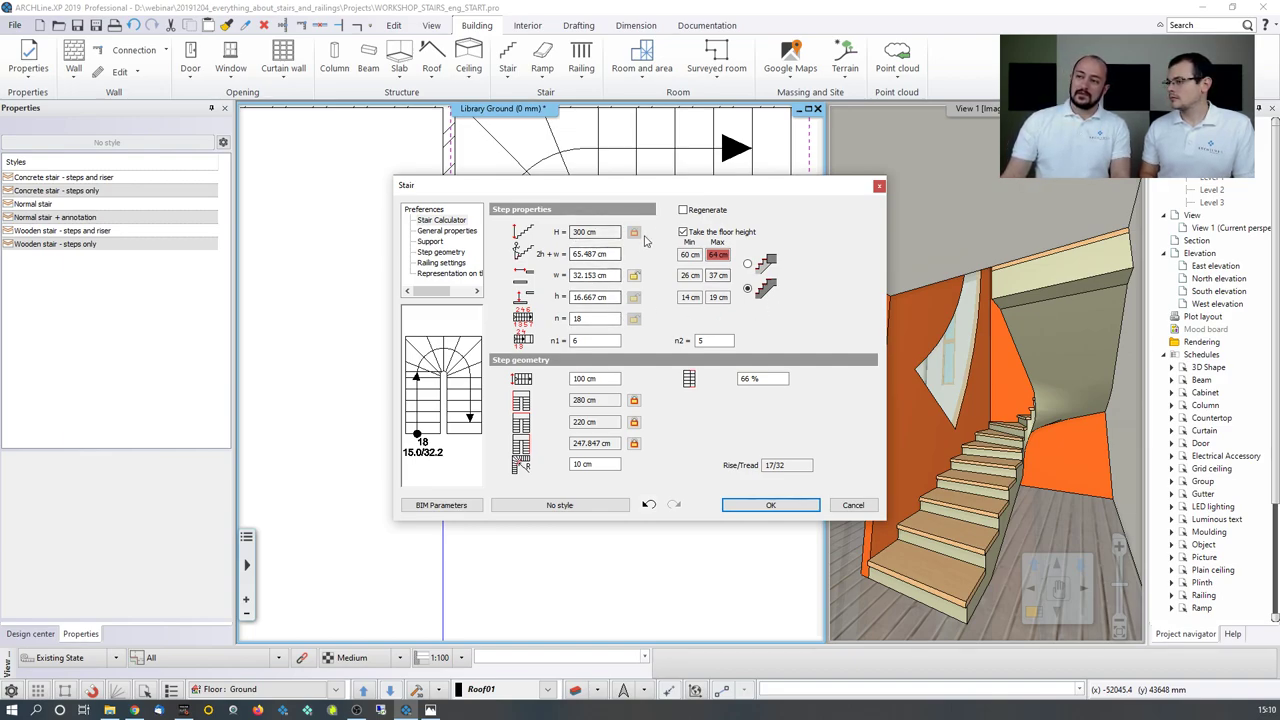
{"action": "left_click", "coordinate": [718, 254]}
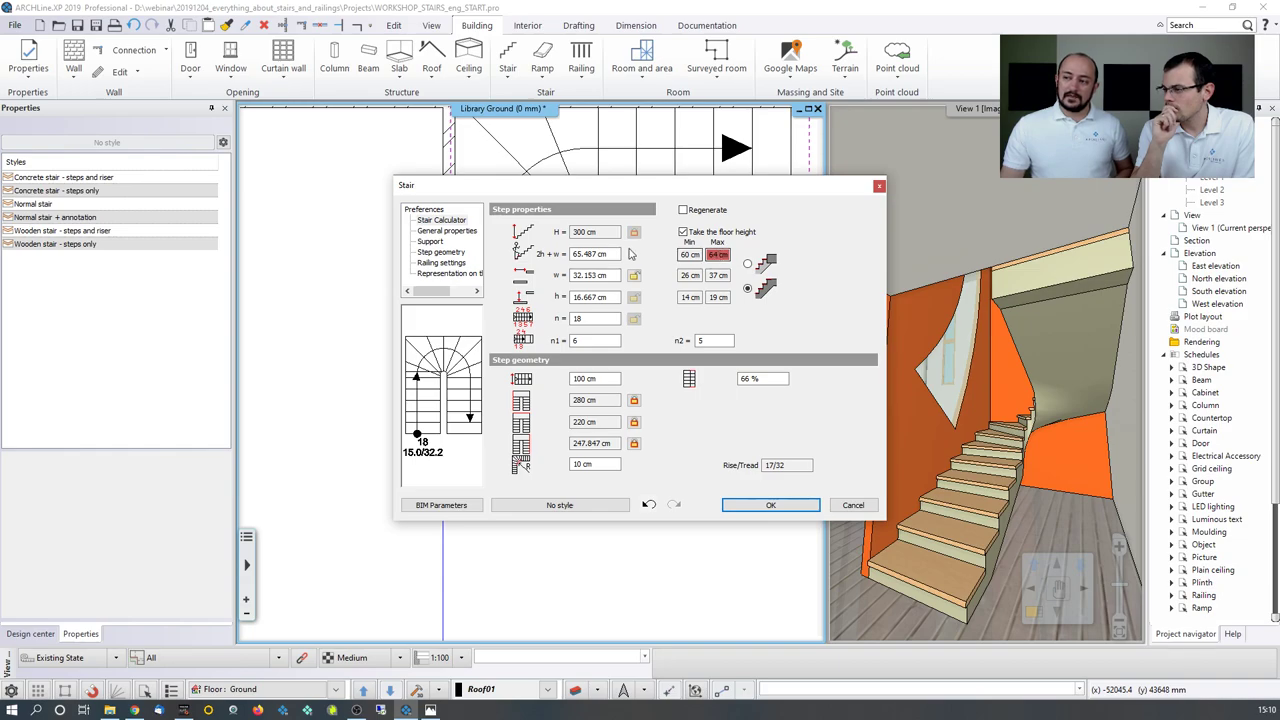
{"action": "left_click", "coordinate": [588, 253]}
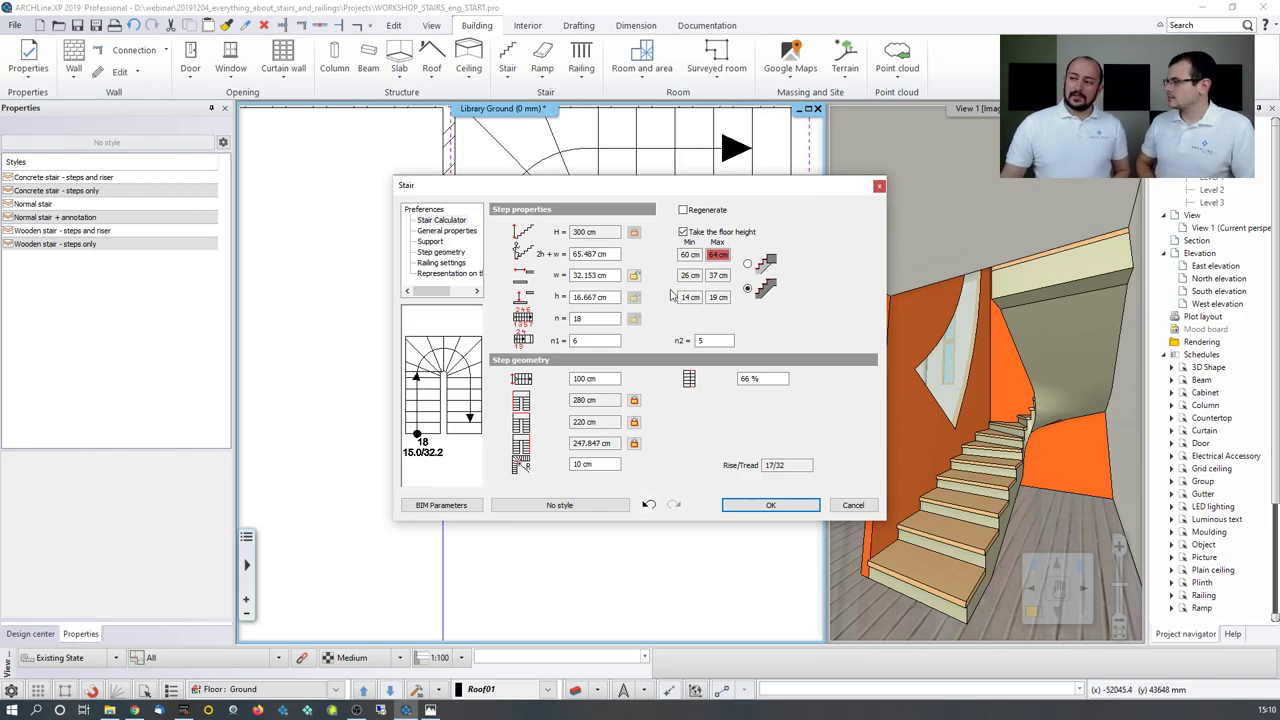
{"action": "left_click", "coordinate": [749, 505]}
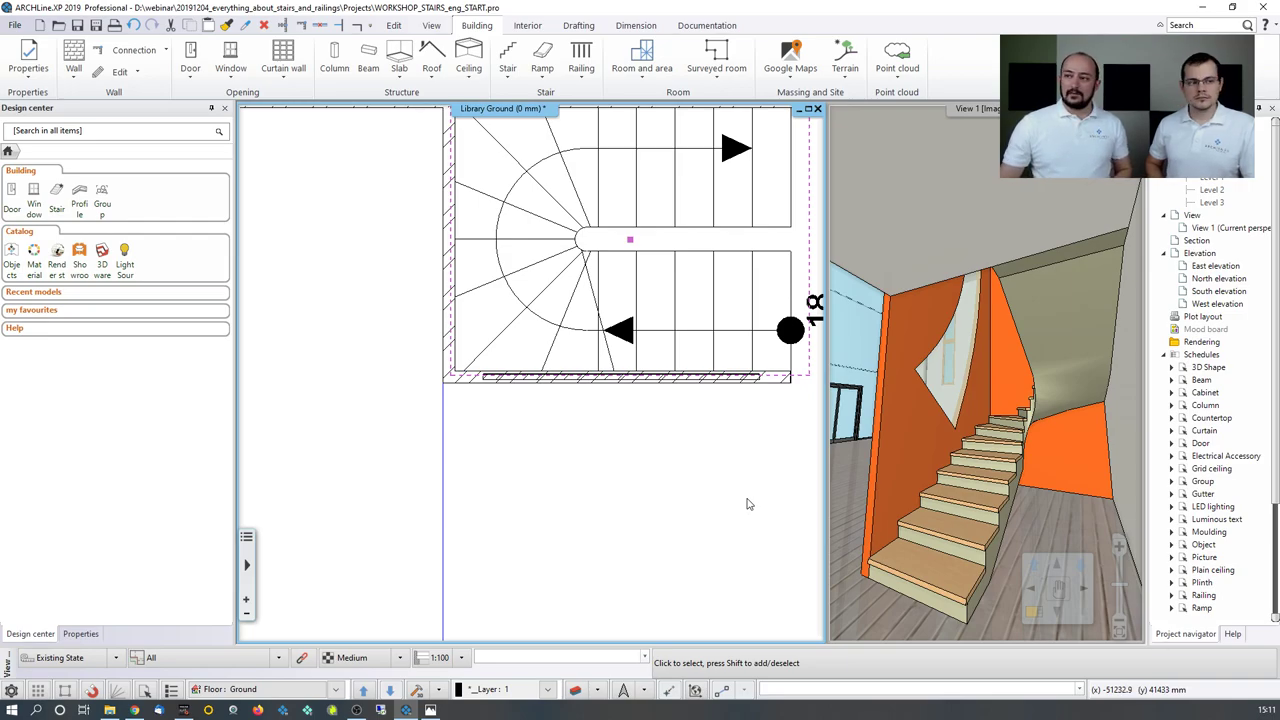
Step: Reopen the stair's calculator settings showing 300 cm height and 18 steps
{"action": "left_click", "coordinate": [603, 329]}
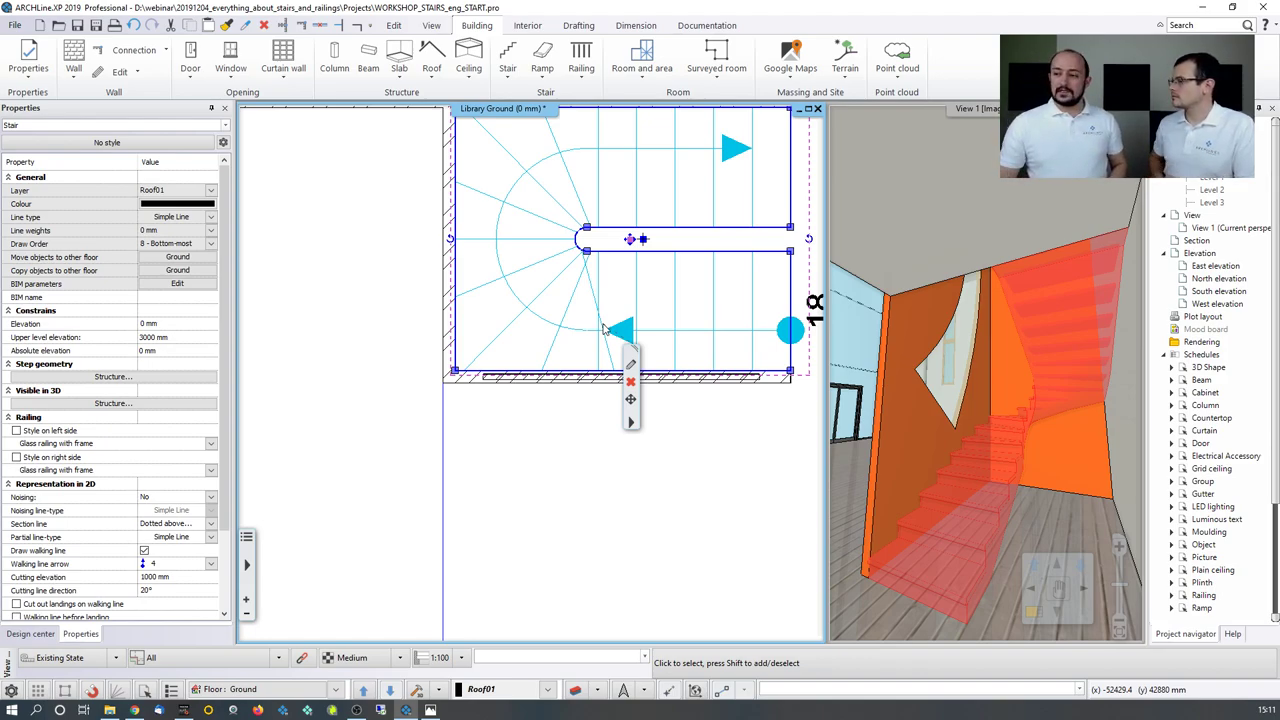
{"action": "left_click", "coordinate": [630, 364]}
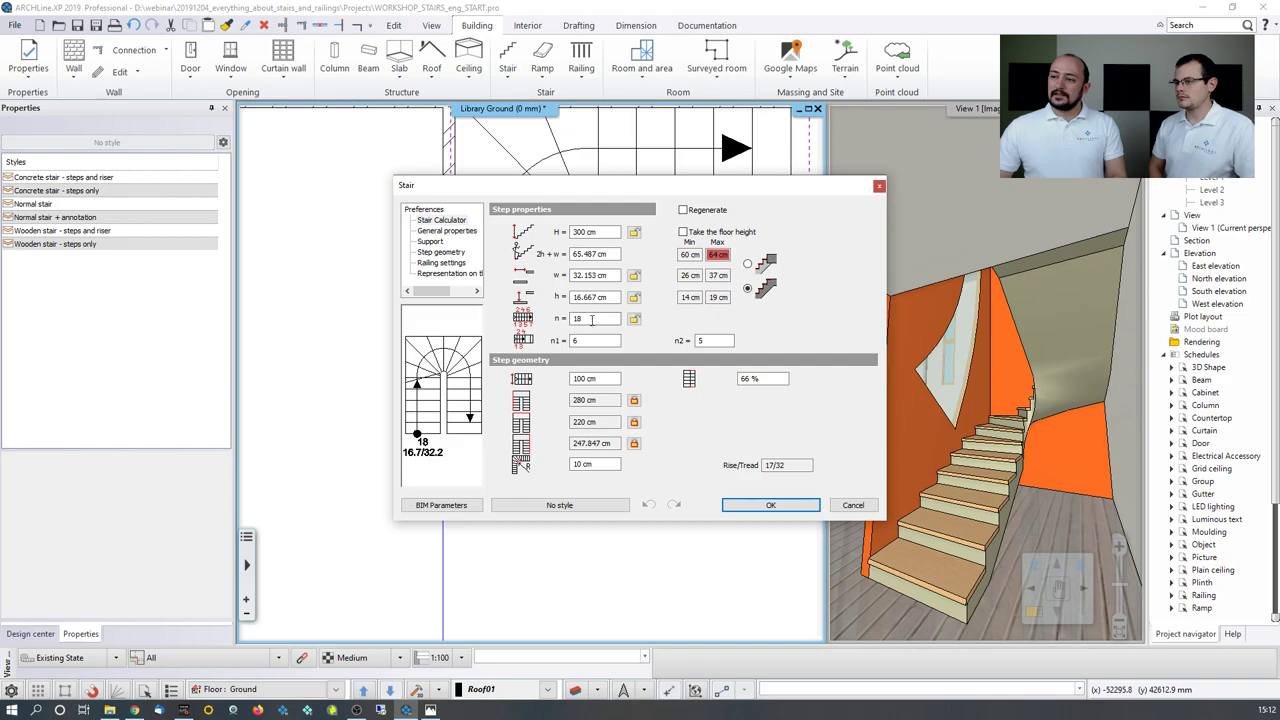
Step: Try changing the stair's step count from 18 to 19
{"action": "double_click", "coordinate": [598, 318]}
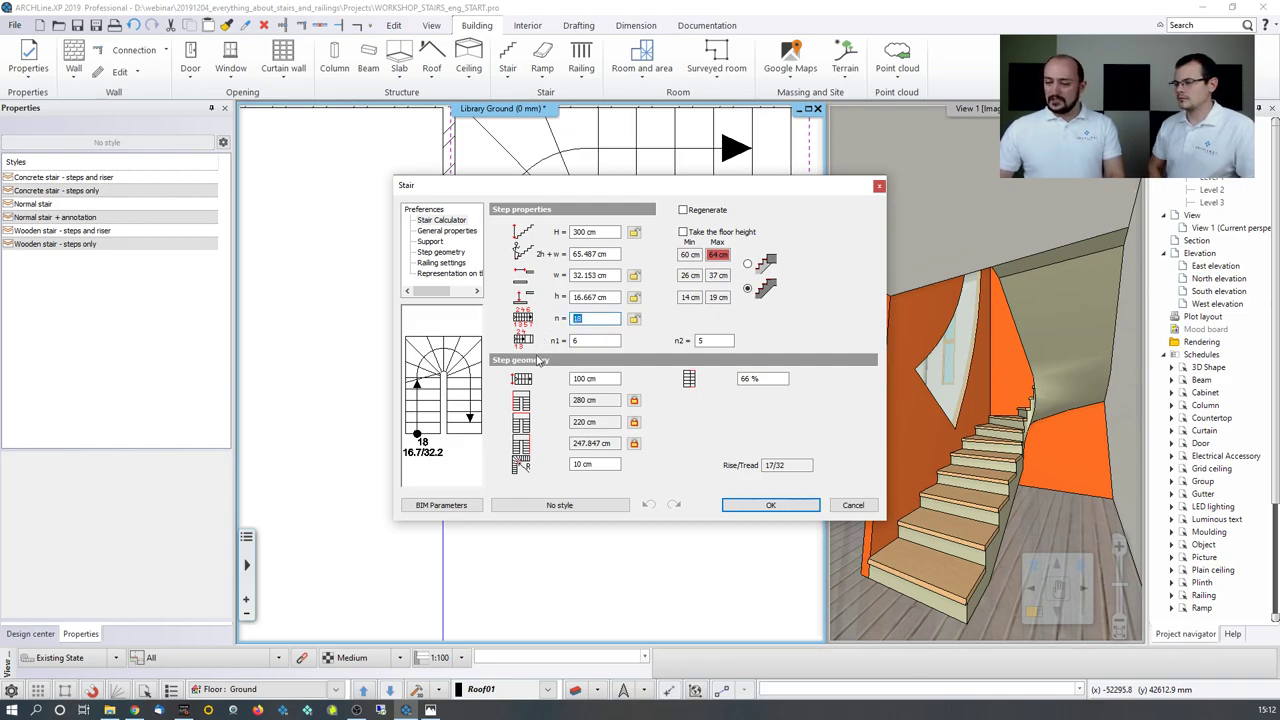
{"action": "type", "text": "19"}
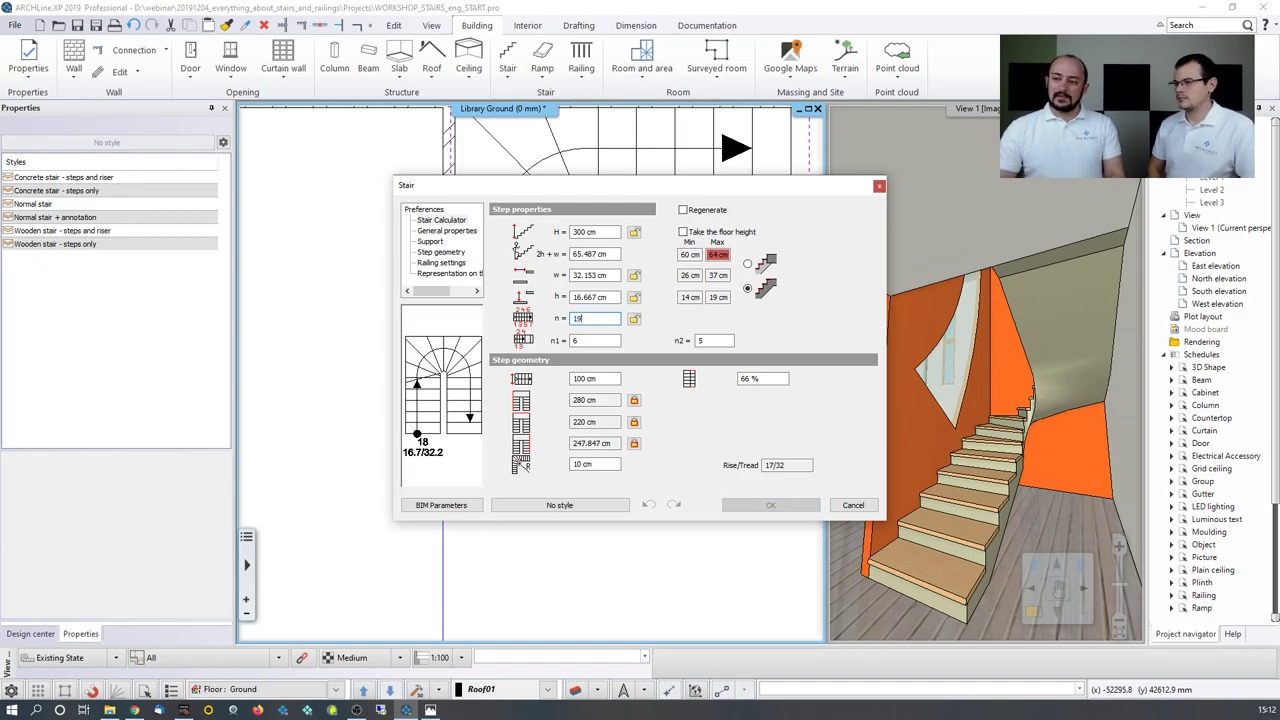
{"action": "key", "text": "Return"}
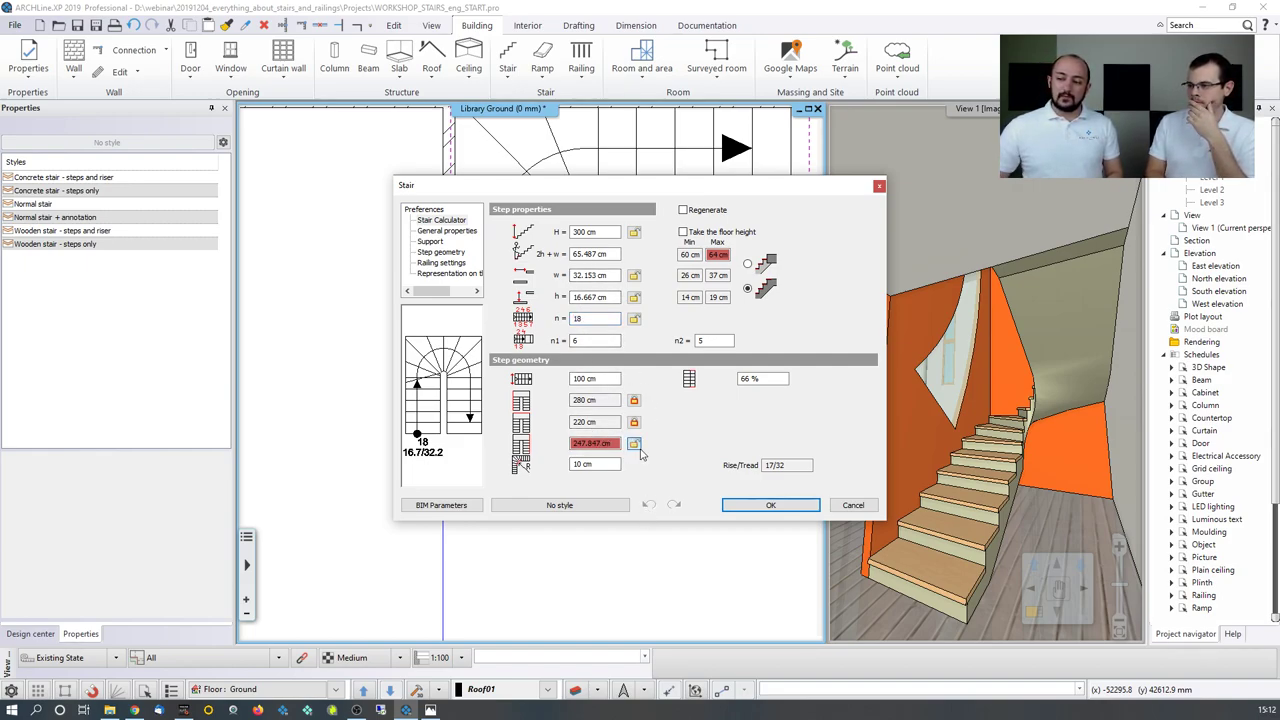
{"action": "left_click", "coordinate": [634, 444]}
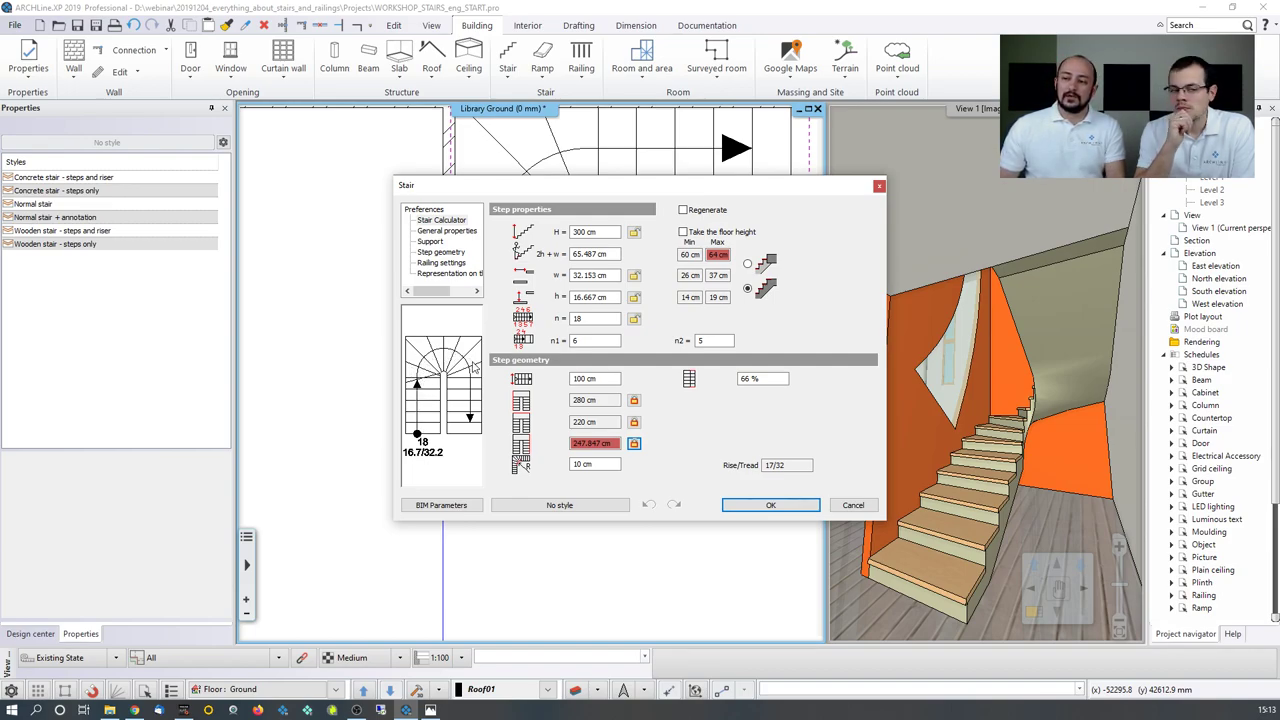
{"action": "left_click_drag", "start_coordinate": [768, 382], "coordinate": [735, 382]}
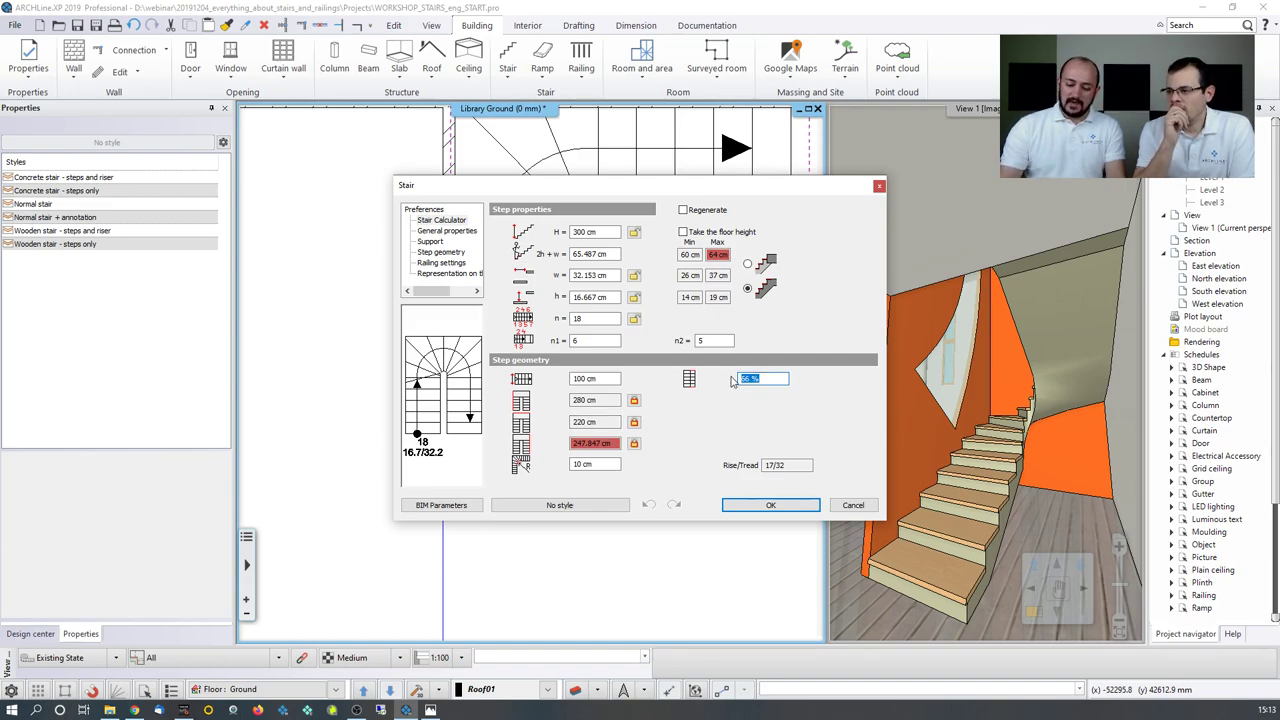
{"action": "type", "text": "50"}
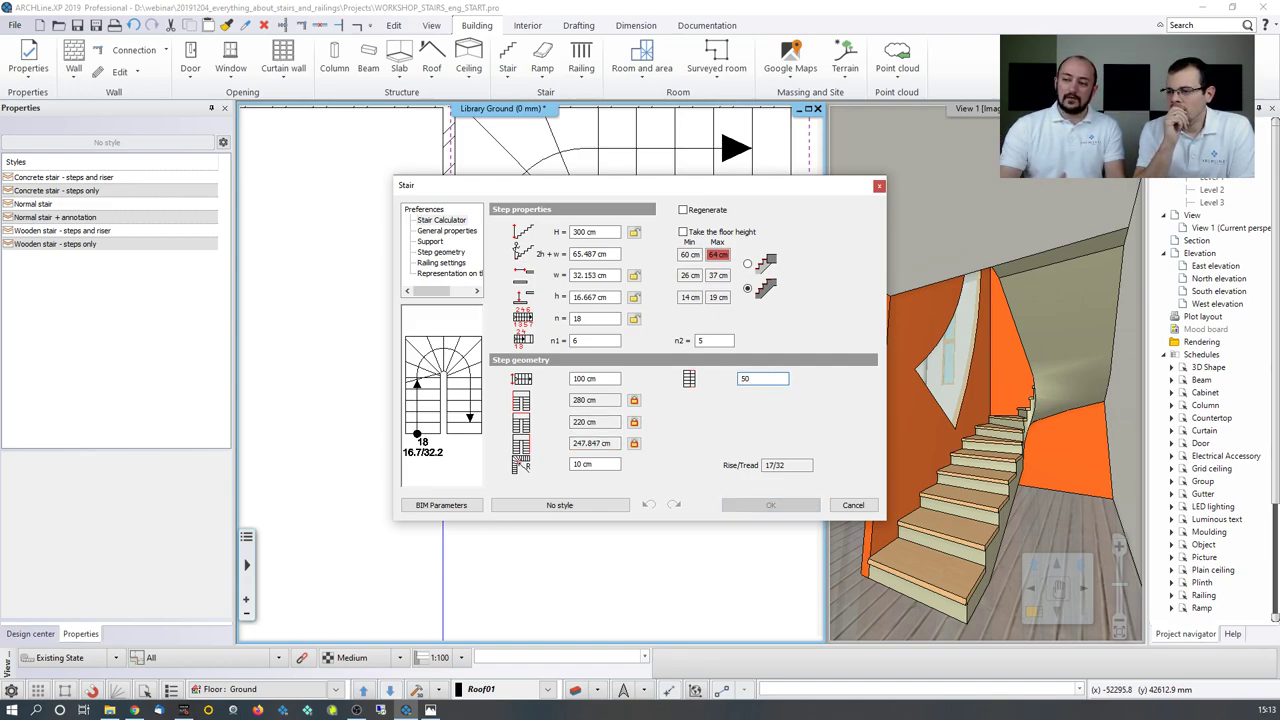
{"action": "key", "text": "Return"}
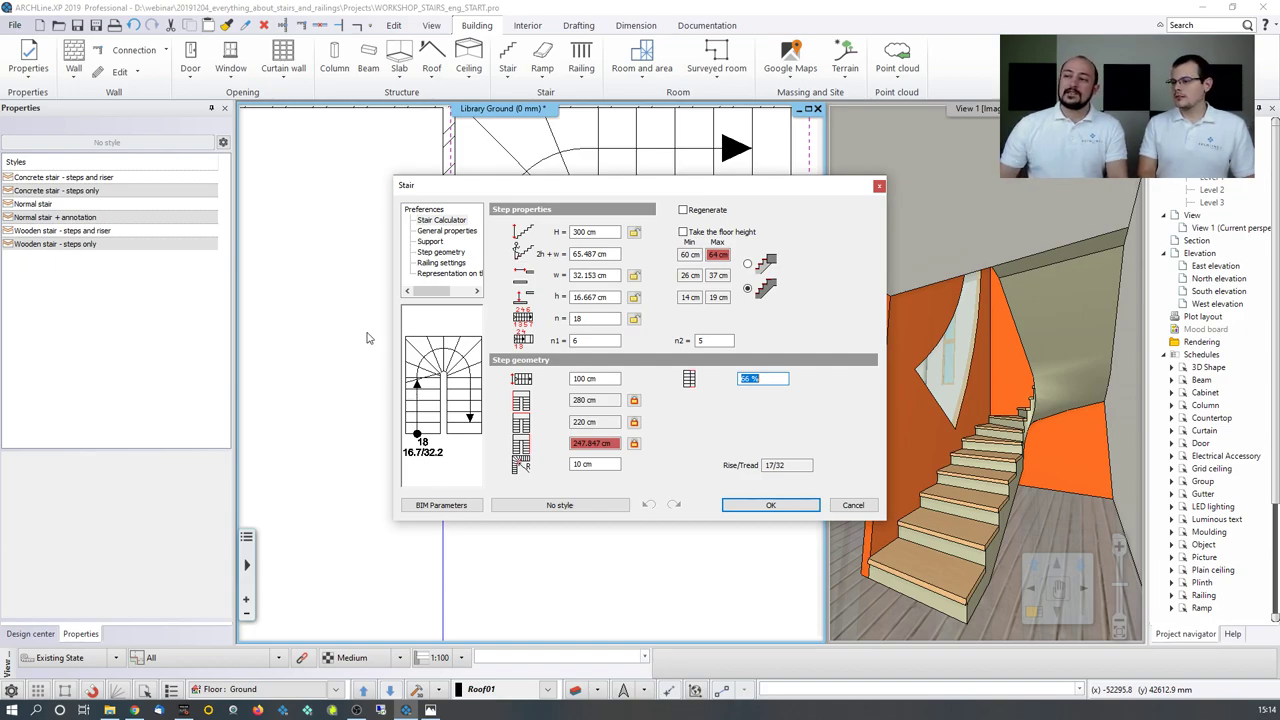
Step: Give the stair's waist slab the Corpus_white material and apply the stair settings
{"action": "left_click", "coordinate": [437, 244]}
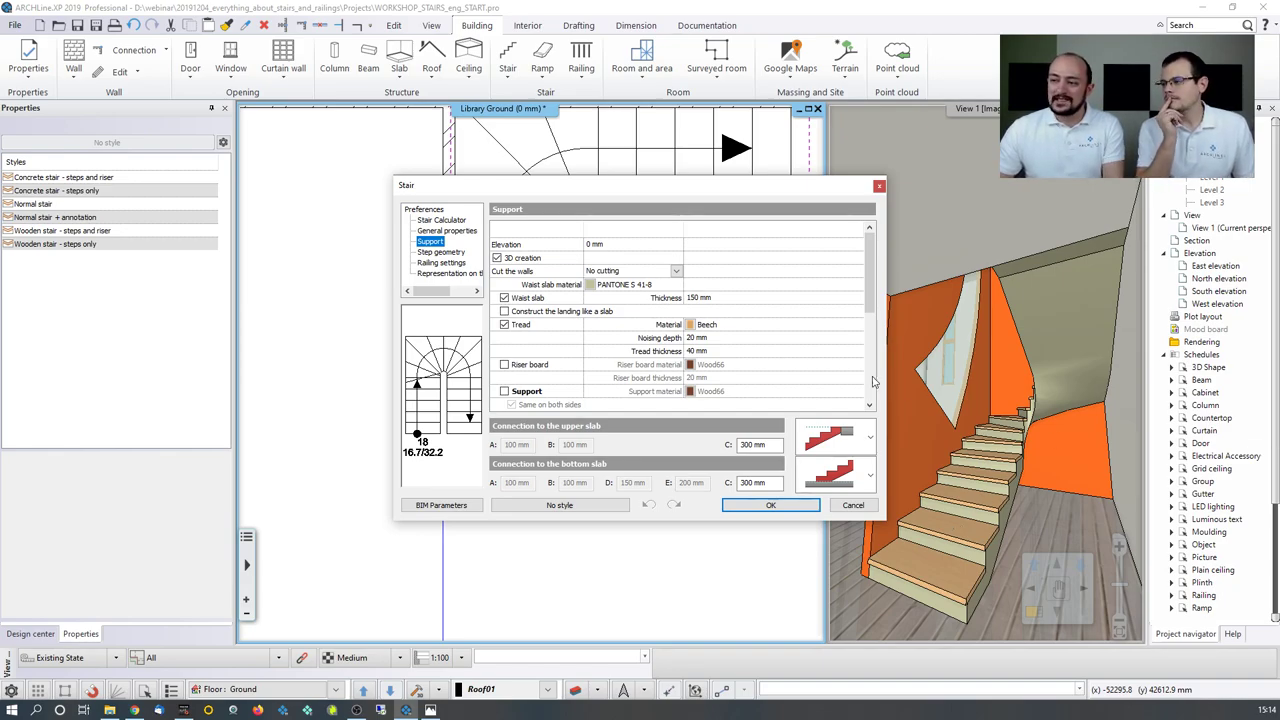
{"action": "left_click", "coordinate": [590, 285]}
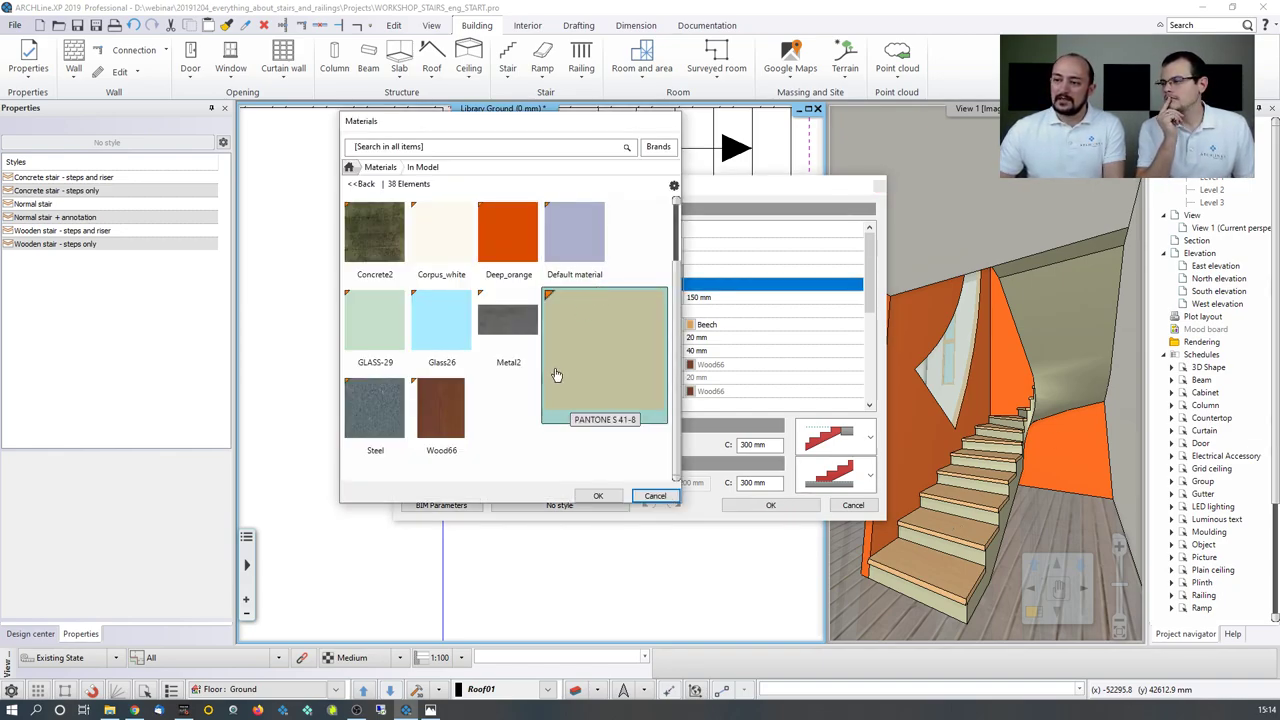
{"action": "left_click", "coordinate": [435, 245]}
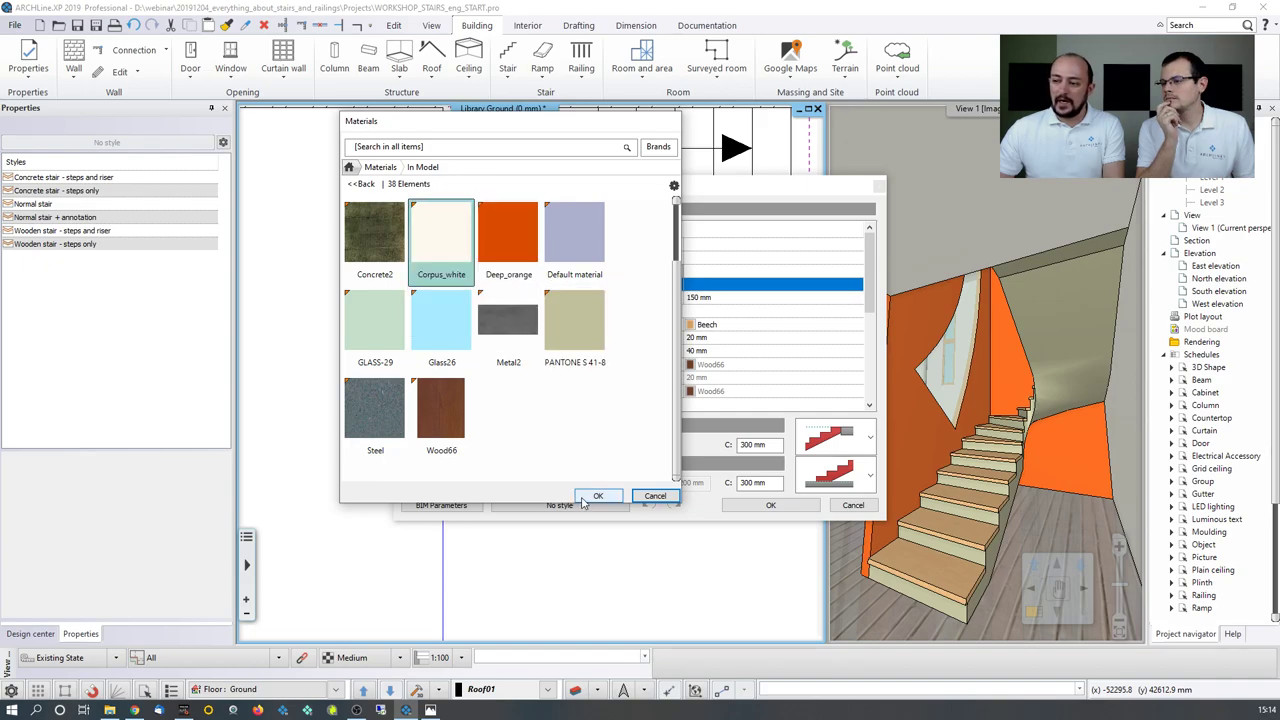
{"action": "left_click", "coordinate": [598, 496]}
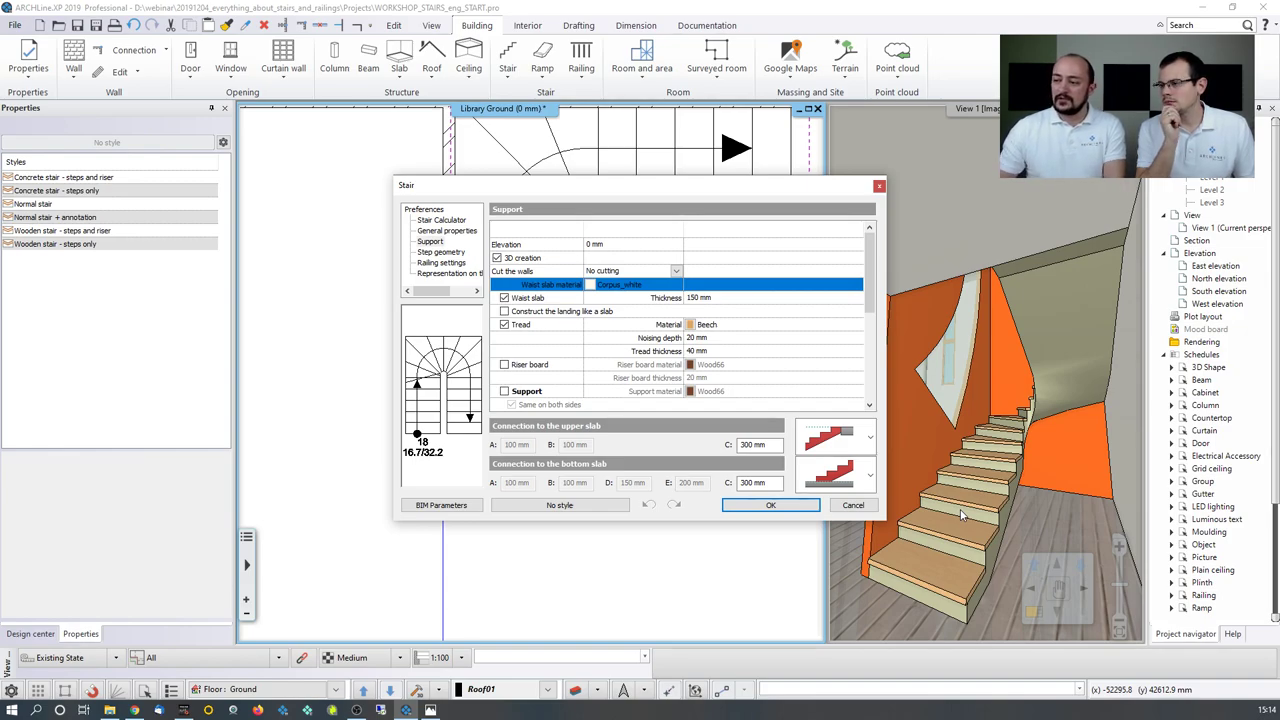
{"action": "left_click", "coordinate": [770, 505]}
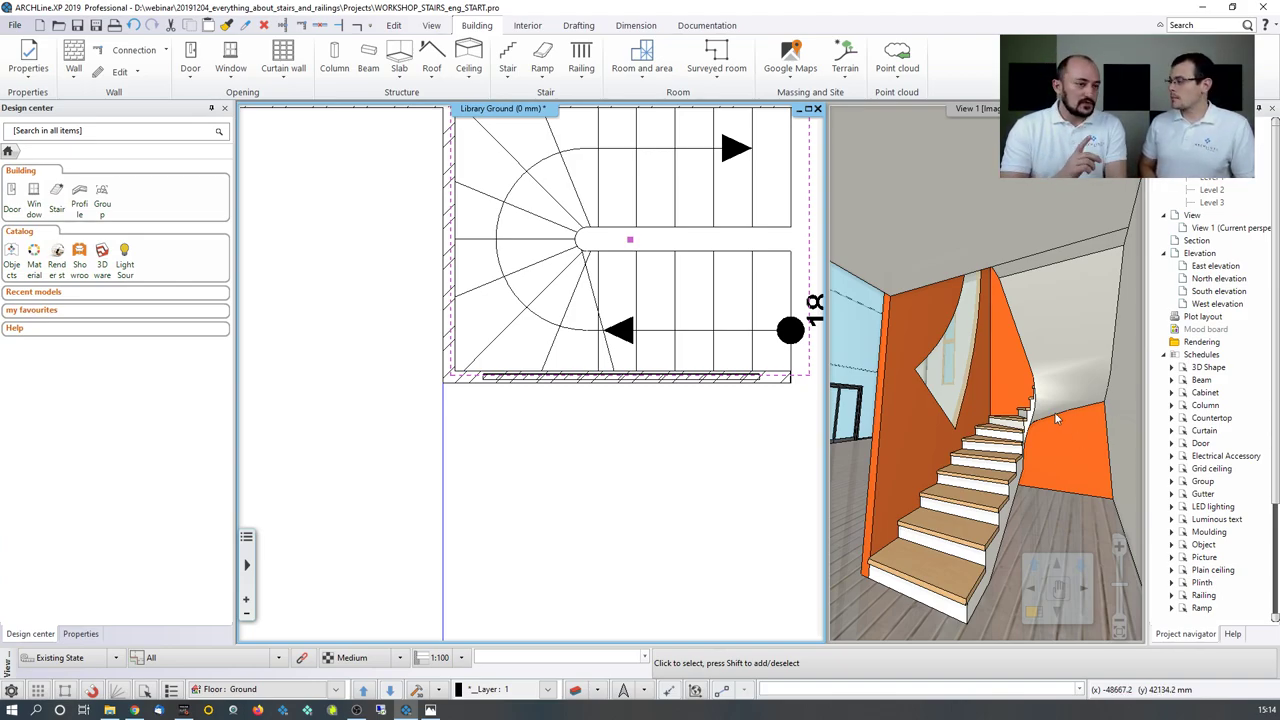
Step: Orbit the 3D view back to the windowed room and start a straight-run stair
{"action": "left_click", "coordinate": [910, 381]}
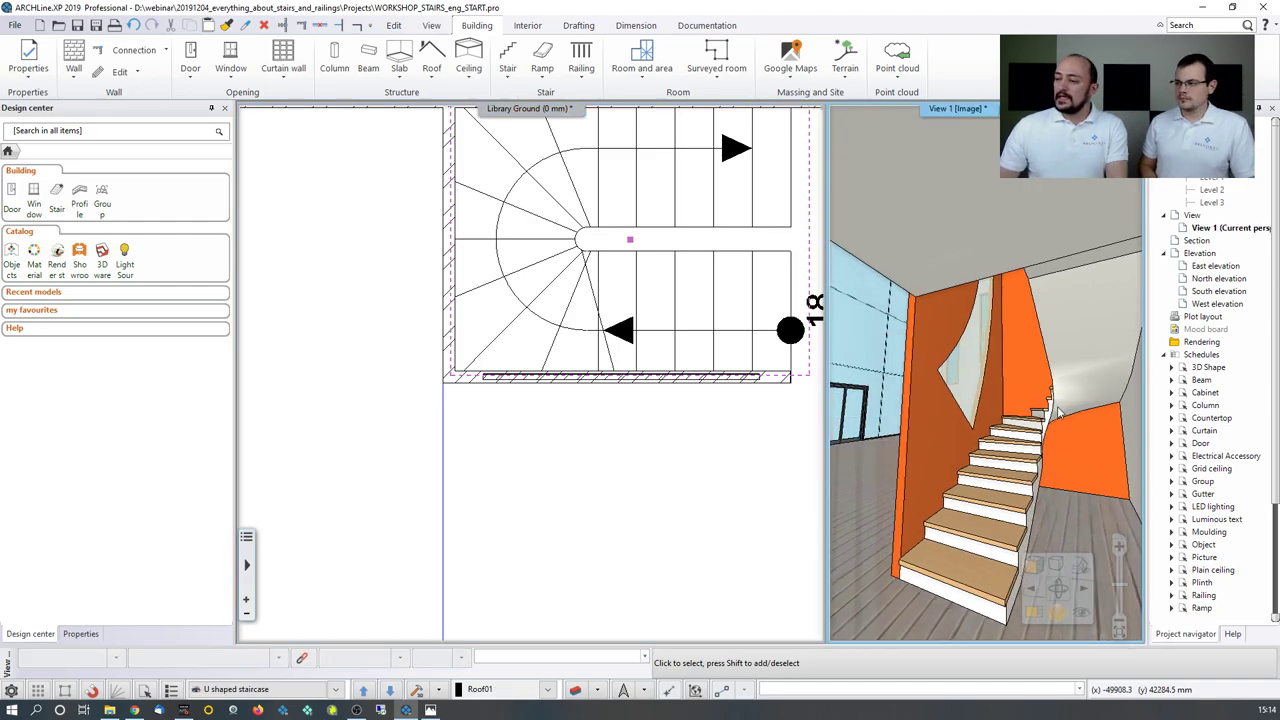
{"action": "left_click_drag", "start_coordinate": [956, 451], "coordinate": [1100, 451]}
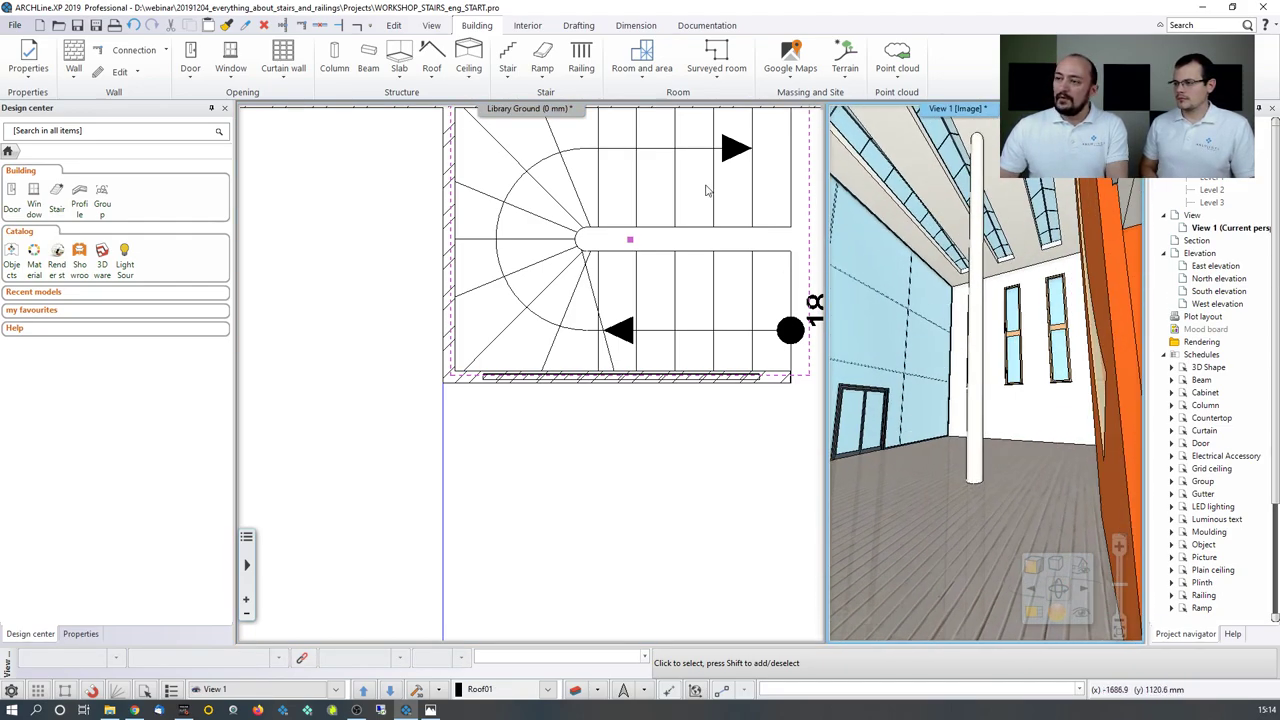
{"action": "left_click", "coordinate": [527, 25]}
{"action": "left_click", "coordinate": [464, 27]}
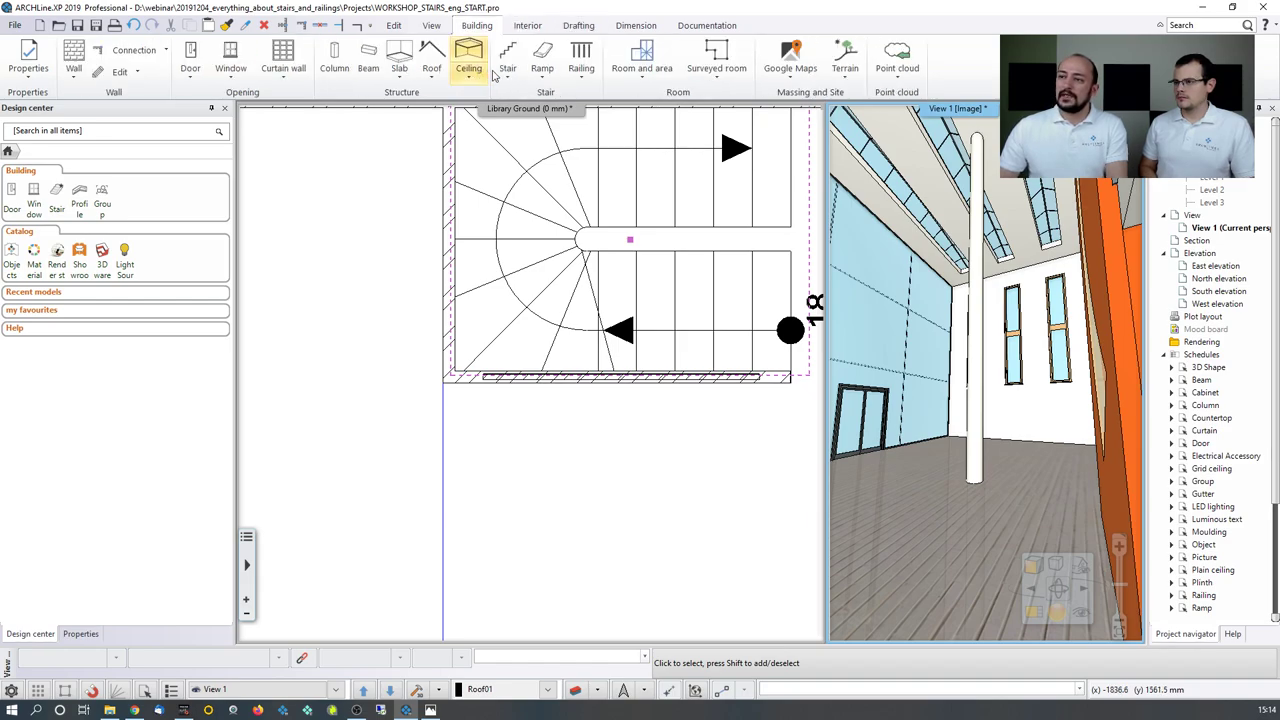
{"action": "left_click", "coordinate": [507, 60]}
{"action": "left_click", "coordinate": [514, 122]}
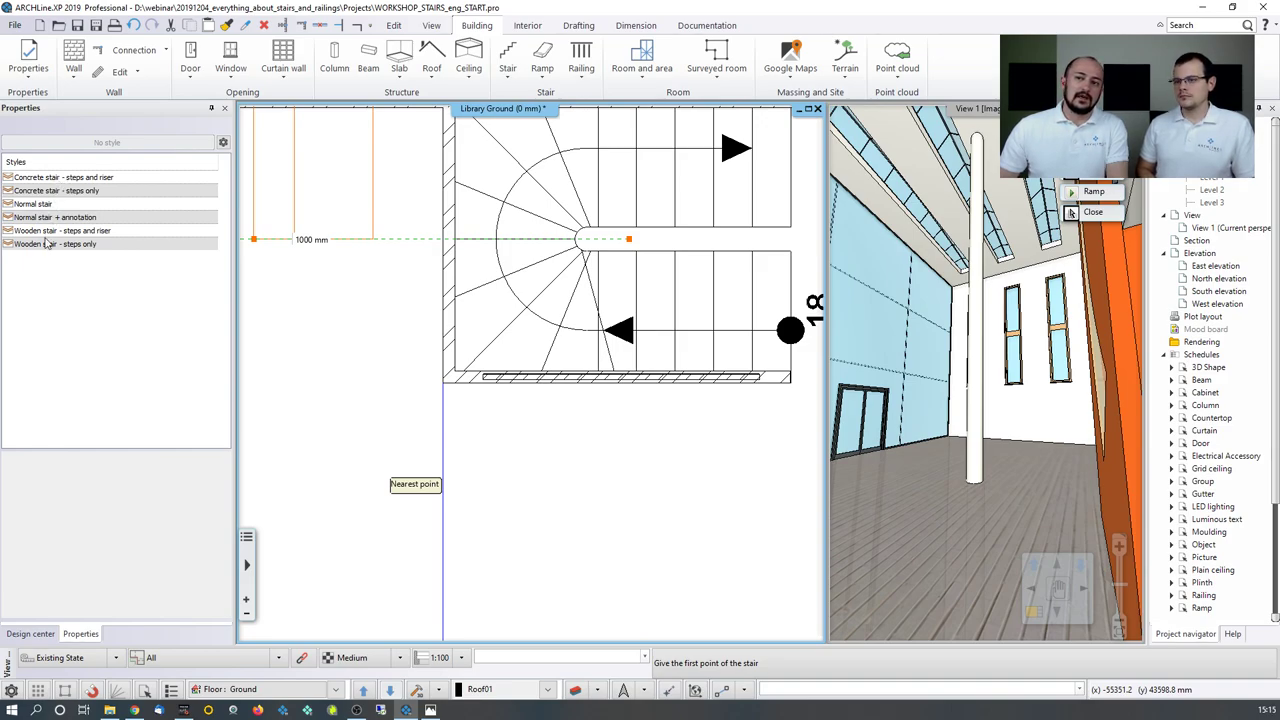
Step: Place a 1000 mm wide 'Wooden stair - steps only' straight stair left of the U-shaped stair
{"action": "left_click", "coordinate": [49, 178]}
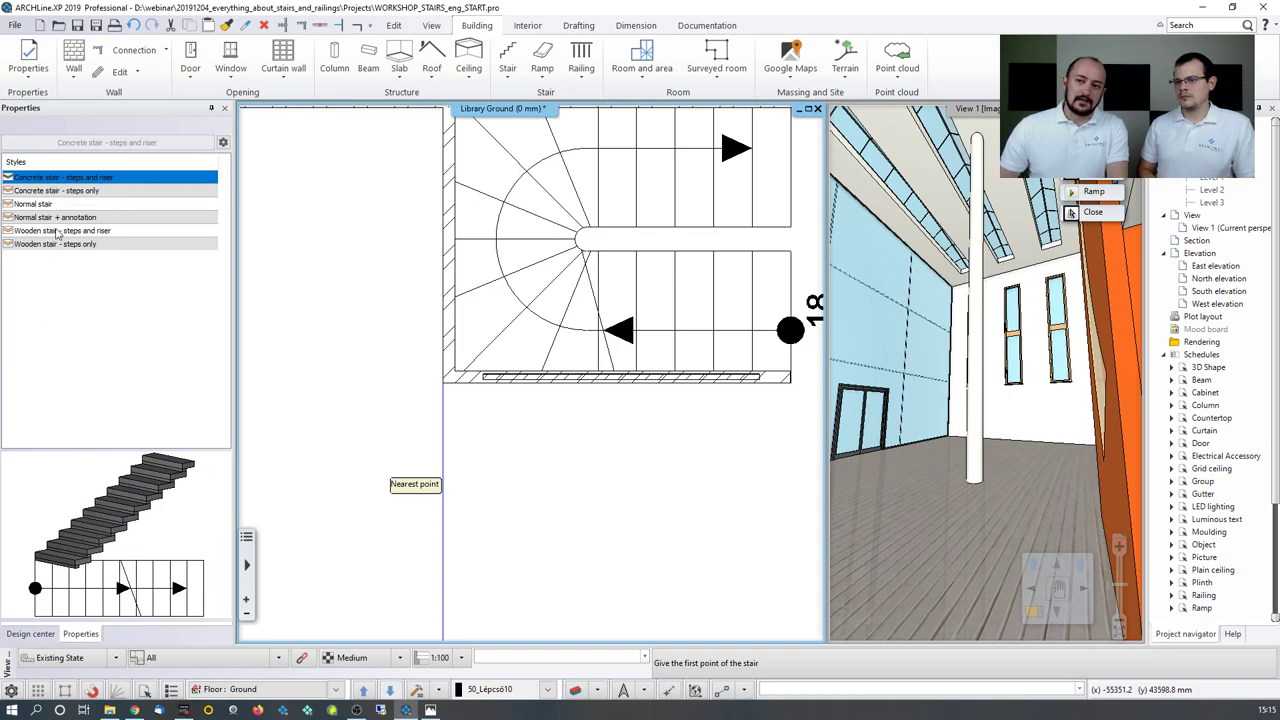
{"action": "left_click", "coordinate": [60, 192]}
{"action": "left_click", "coordinate": [40, 205]}
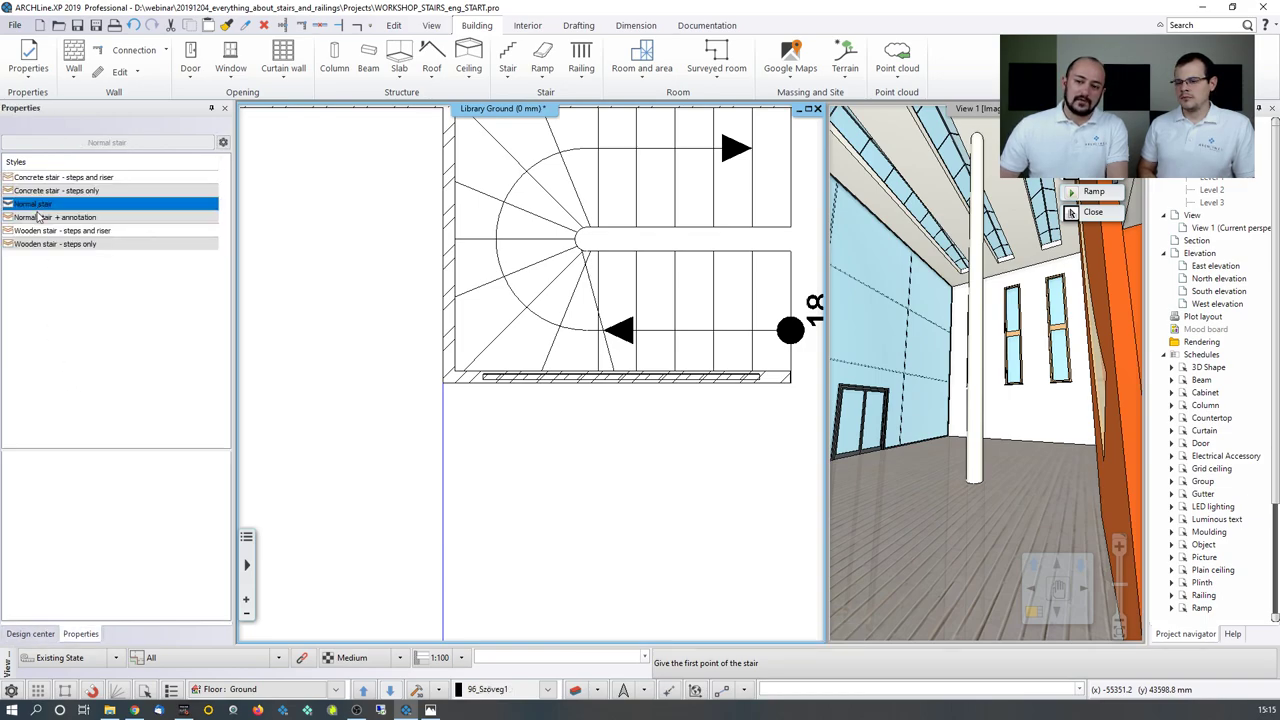
{"action": "left_click", "coordinate": [38, 231]}
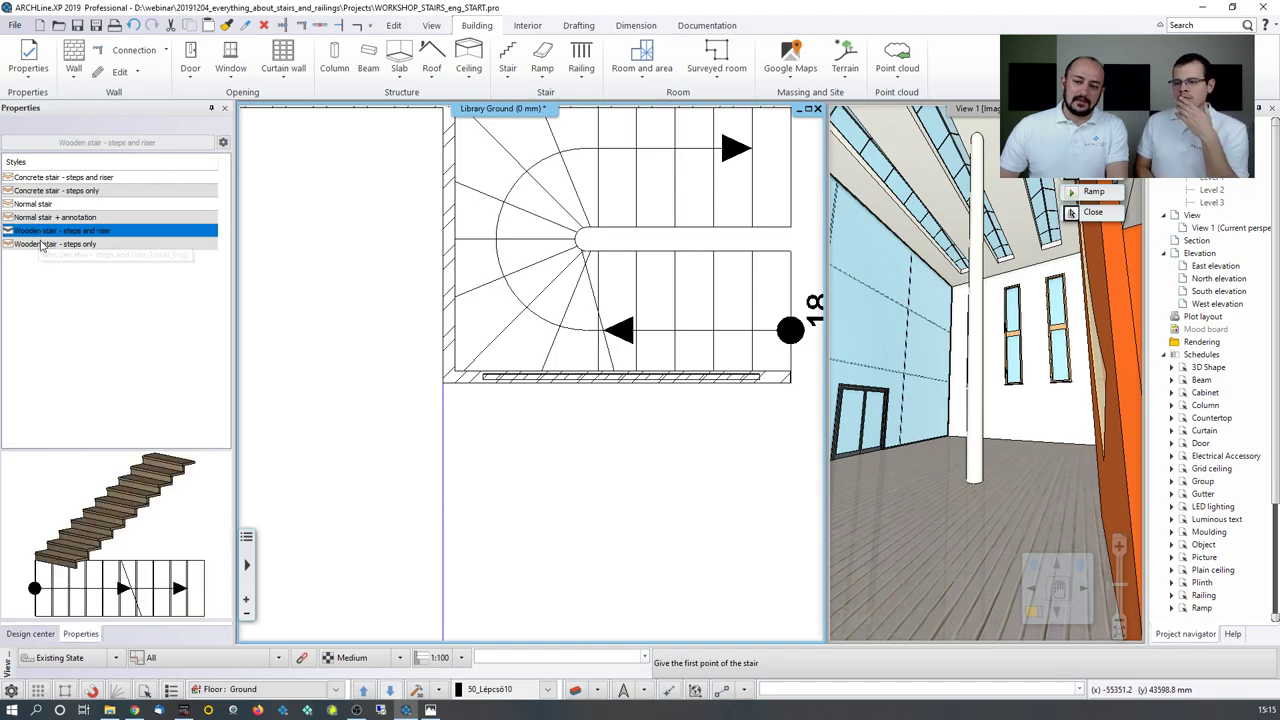
{"action": "left_click", "coordinate": [40, 245]}
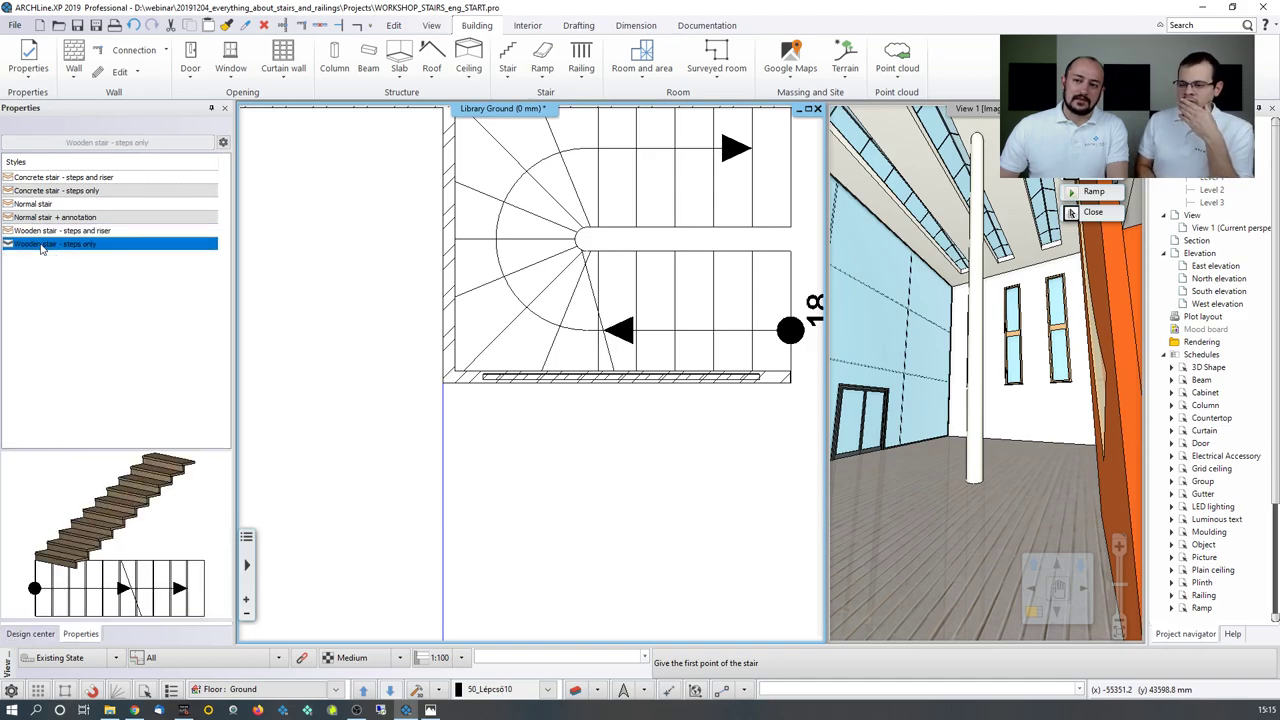
{"action": "left_click", "coordinate": [319, 396]}
{"action": "middle_click_drag", "start_coordinate": [319, 396], "coordinate": [347, 628]}
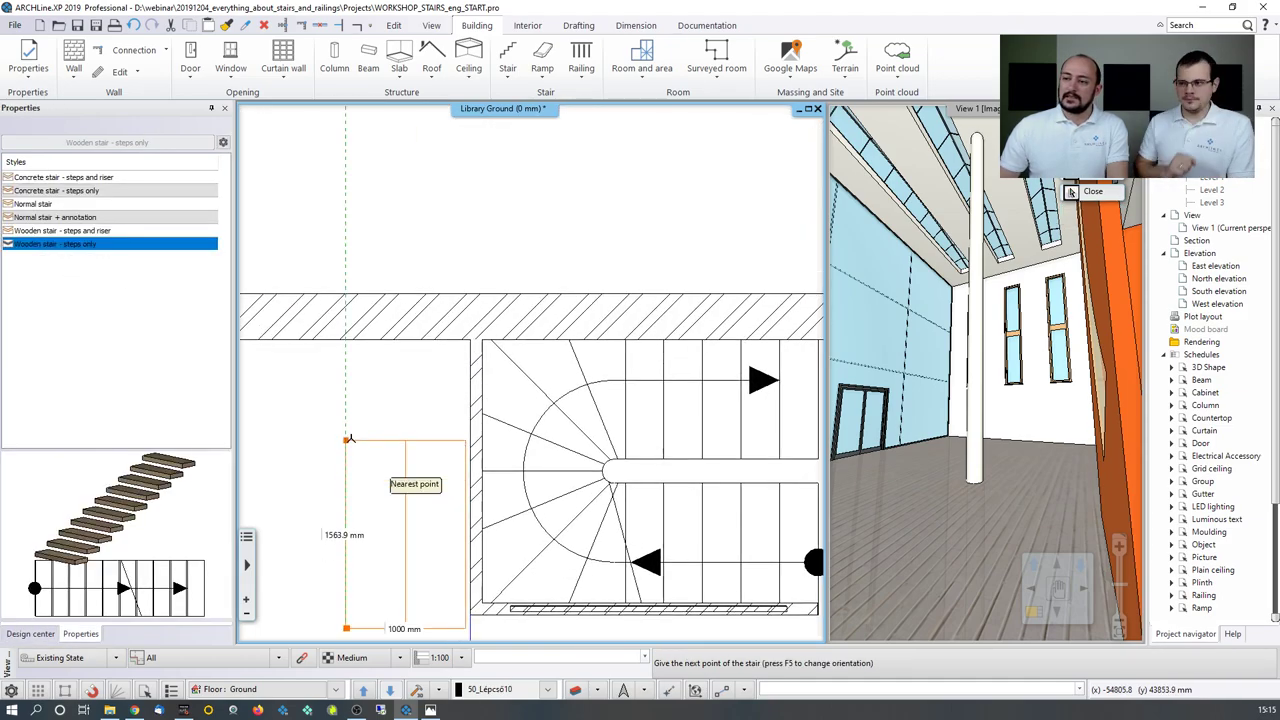
{"action": "left_click", "coordinate": [345, 421]}
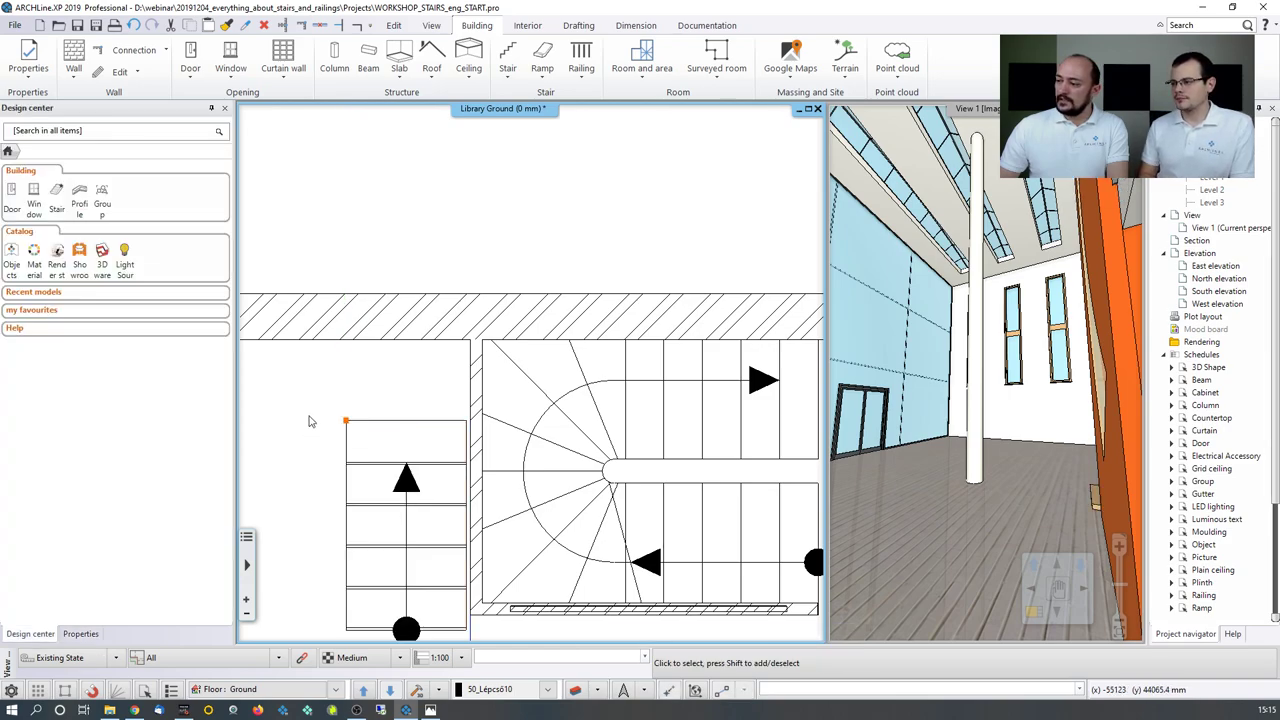
{"action": "right_click", "coordinate": [310, 420]}
Step: Inspect the straight wooden stair in 3D, remove it, and zoom out to the whole ground floor
{"action": "left_click", "coordinate": [1007, 475]}
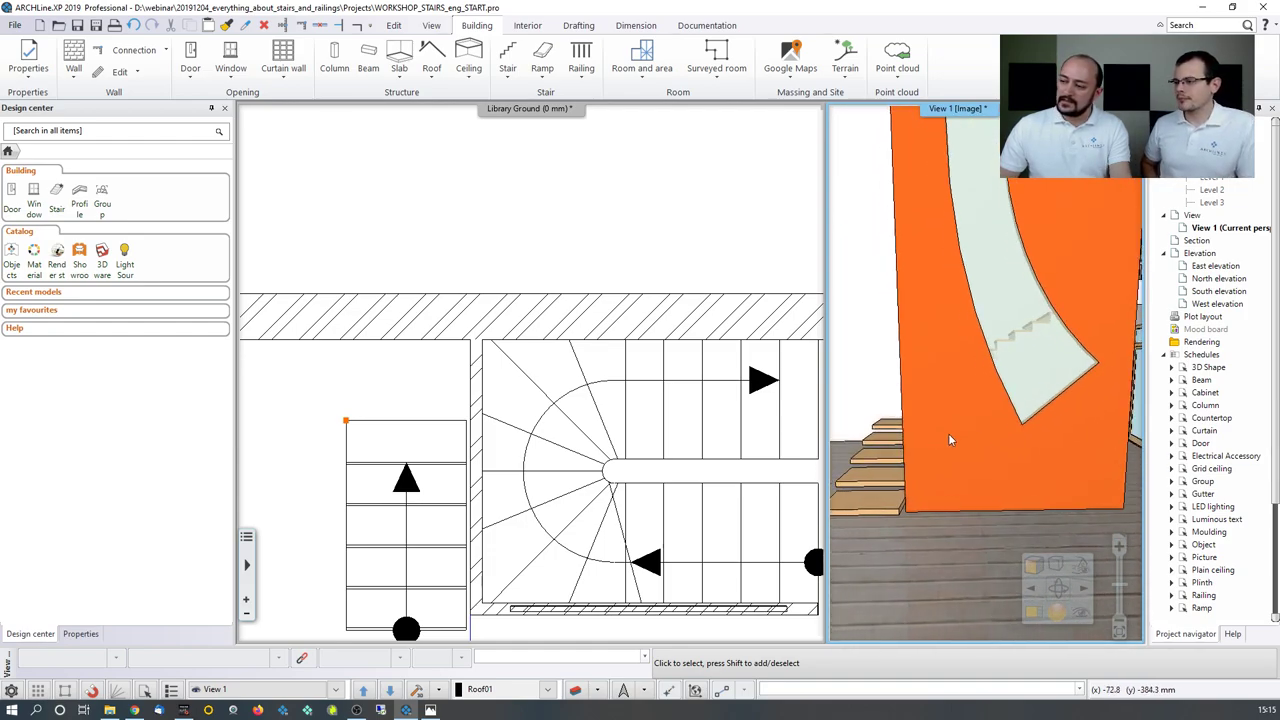
{"action": "middle_click_drag", "start_coordinate": [965, 453], "coordinate": [915, 467]}
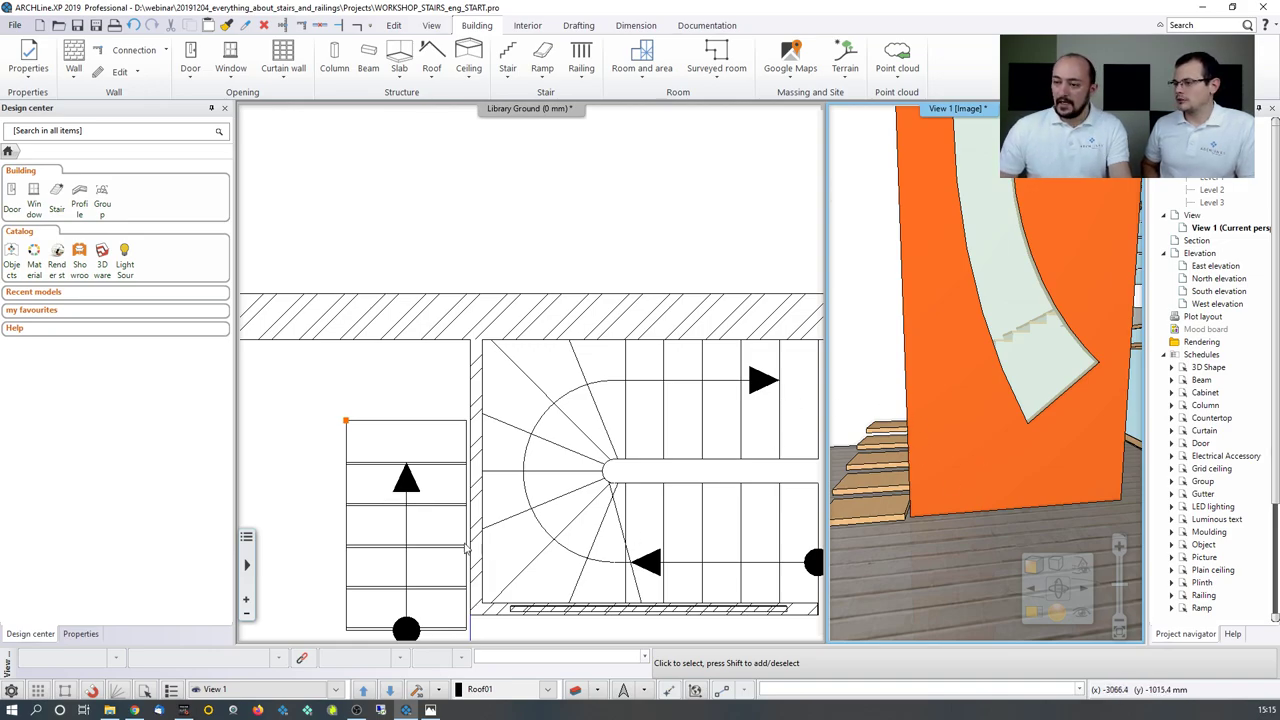
{"action": "left_click", "coordinate": [434, 474]}
{"action": "left_click", "coordinate": [436, 468]}
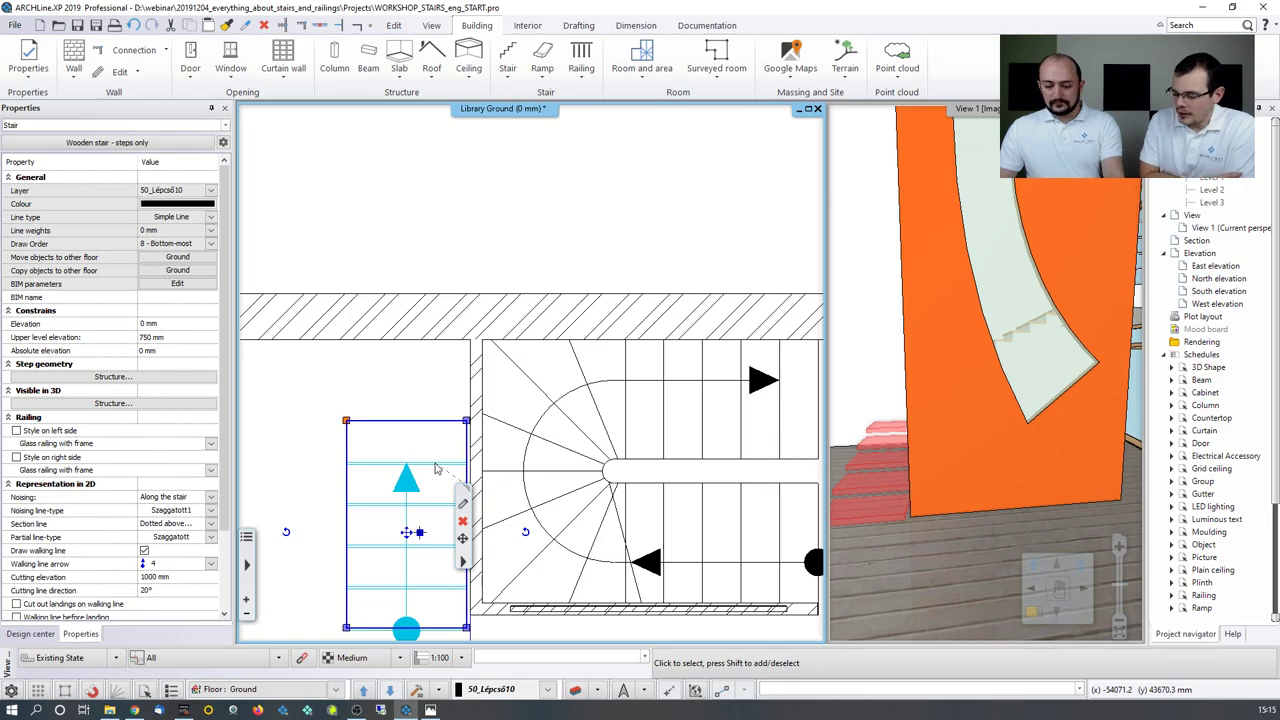
{"action": "key", "text": "Escape"}
{"action": "scroll", "coordinate": [436, 468], "scroll_direction": "down", "scroll_amount": 5}
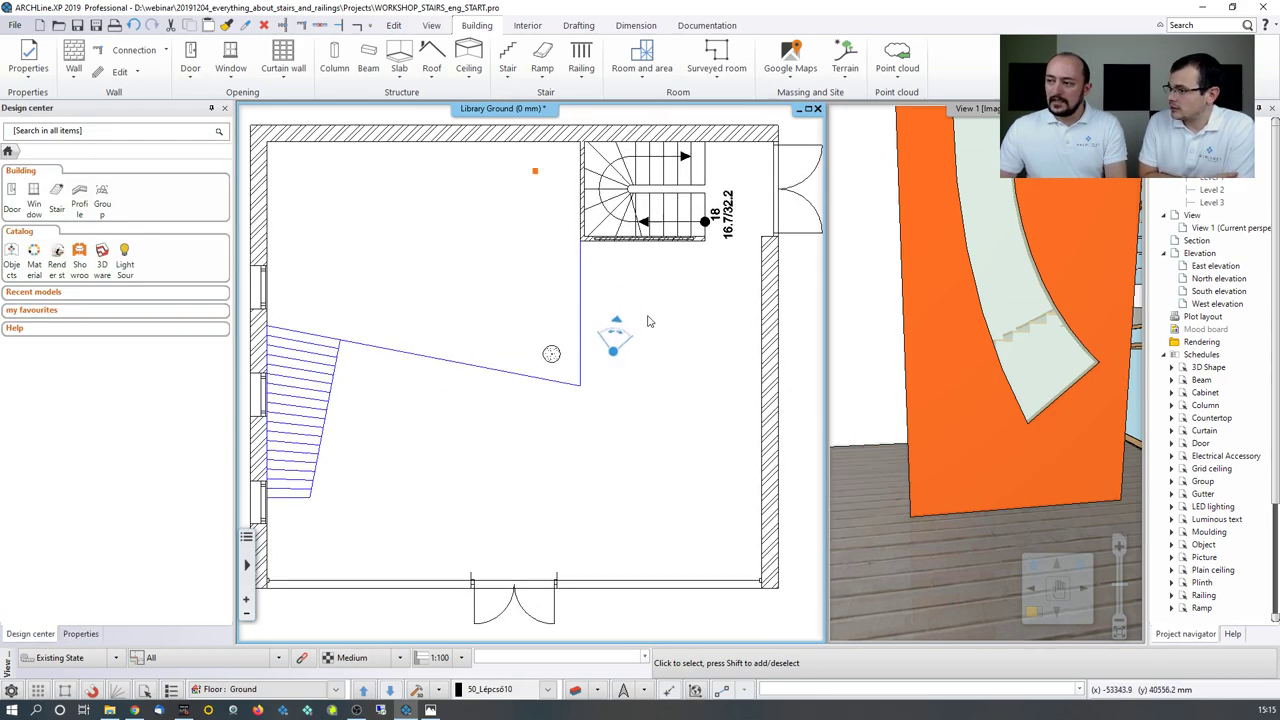
Step: Turn the 3D camera toward the empty corner beside the orange wall and recentre the plan
{"action": "left_click_drag", "start_coordinate": [1012, 351], "coordinate": [785, 355]}
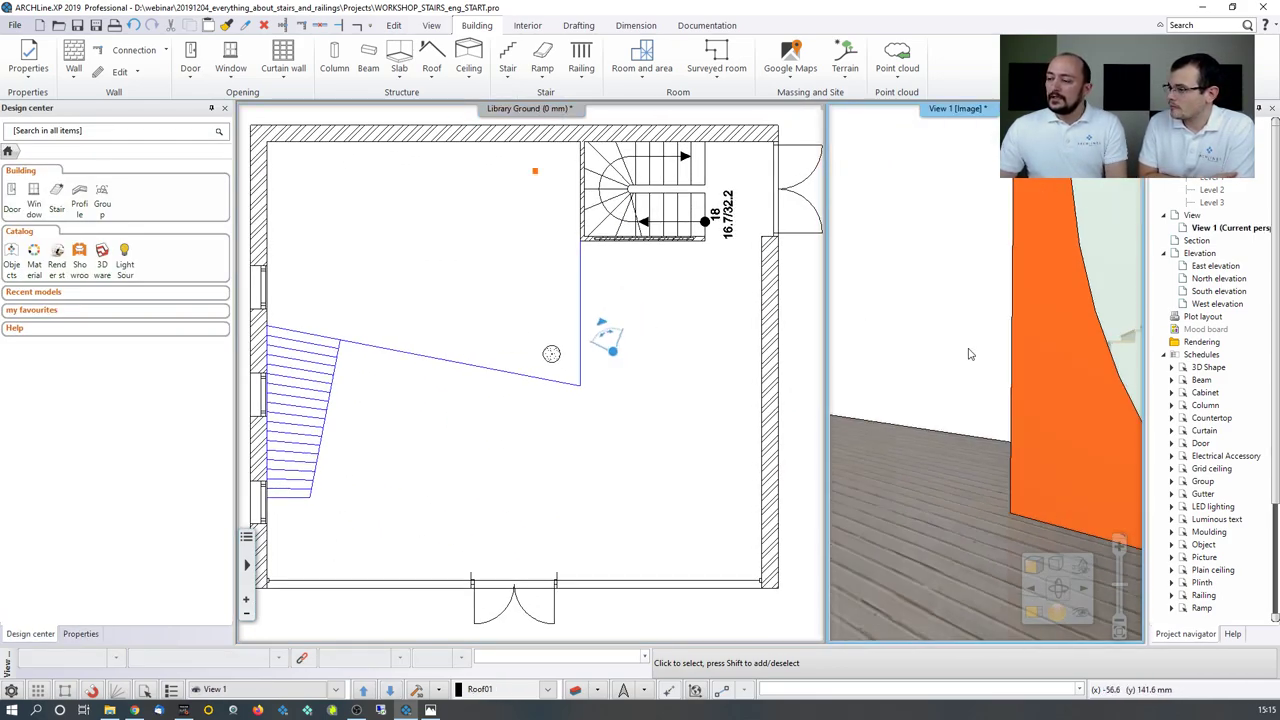
{"action": "left_click_drag", "start_coordinate": [968, 353], "coordinate": [933, 453]}
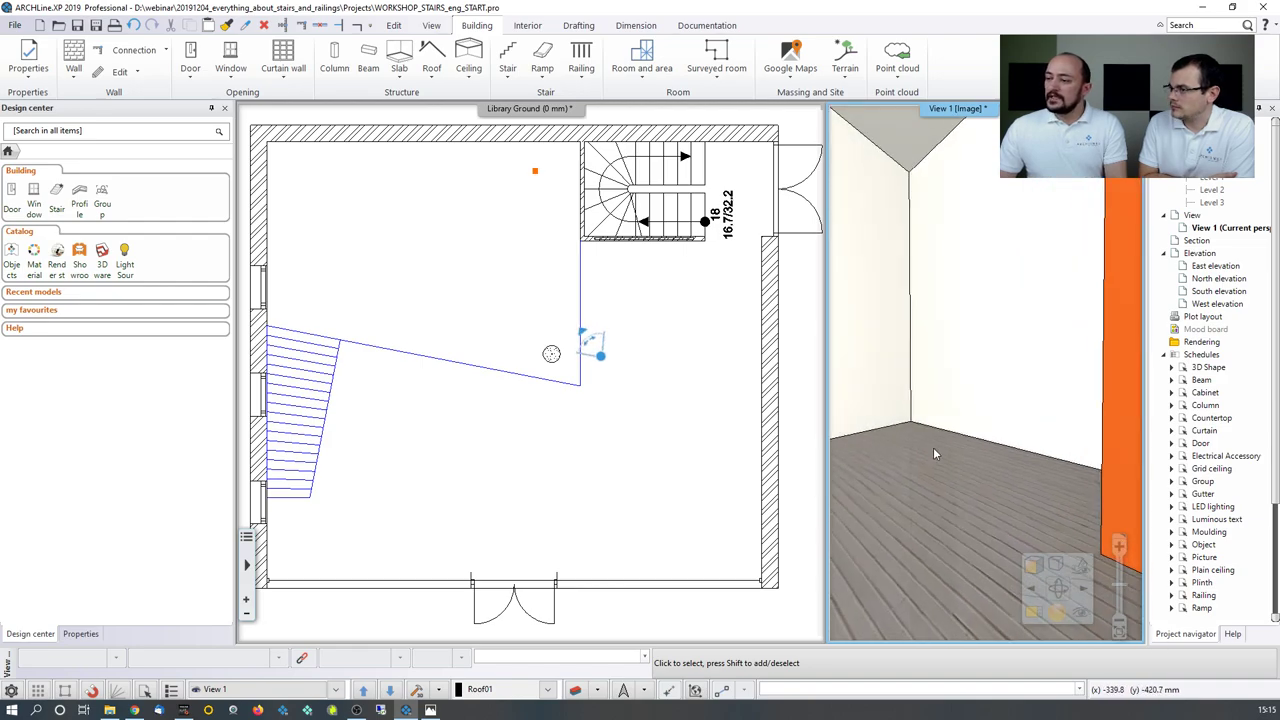
{"action": "left_click", "coordinate": [445, 249]}
{"action": "middle_click_drag", "start_coordinate": [445, 249], "coordinate": [493, 292]}
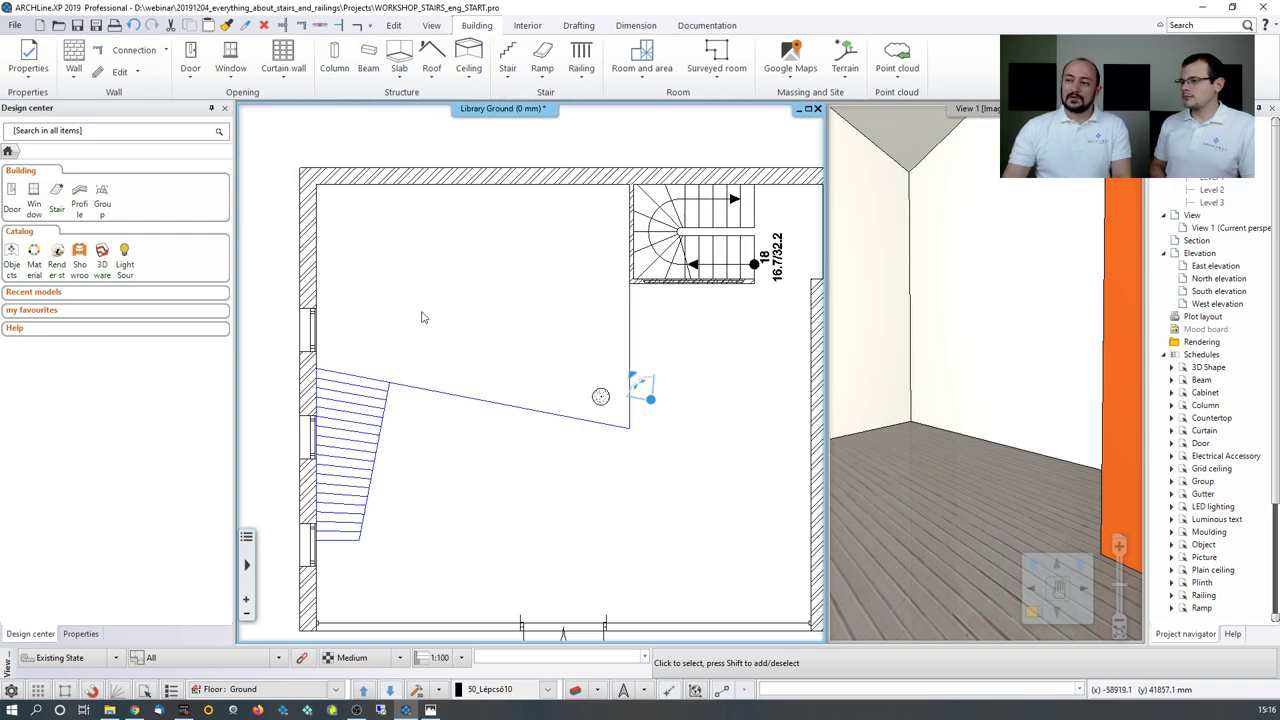
Step: Start an N Spiral stair from the Stair drop-down and zoom in on the plan
{"action": "left_click", "coordinate": [509, 80]}
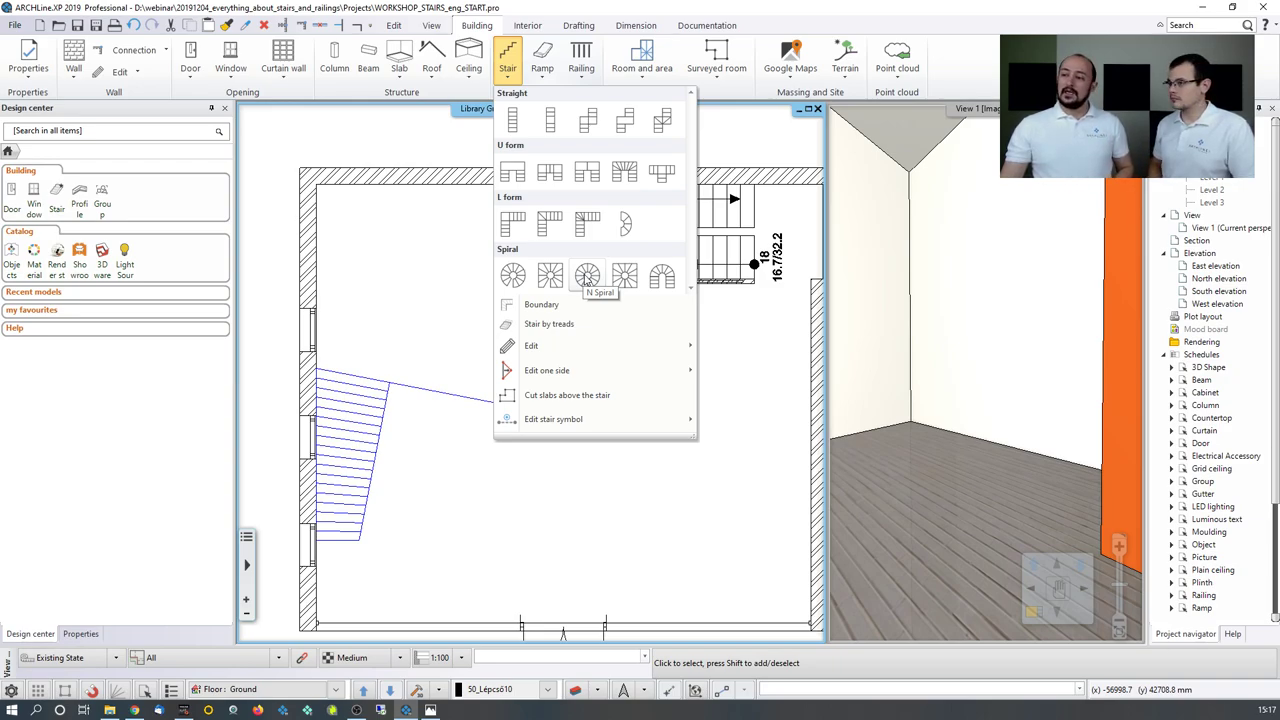
{"action": "left_click", "coordinate": [587, 277]}
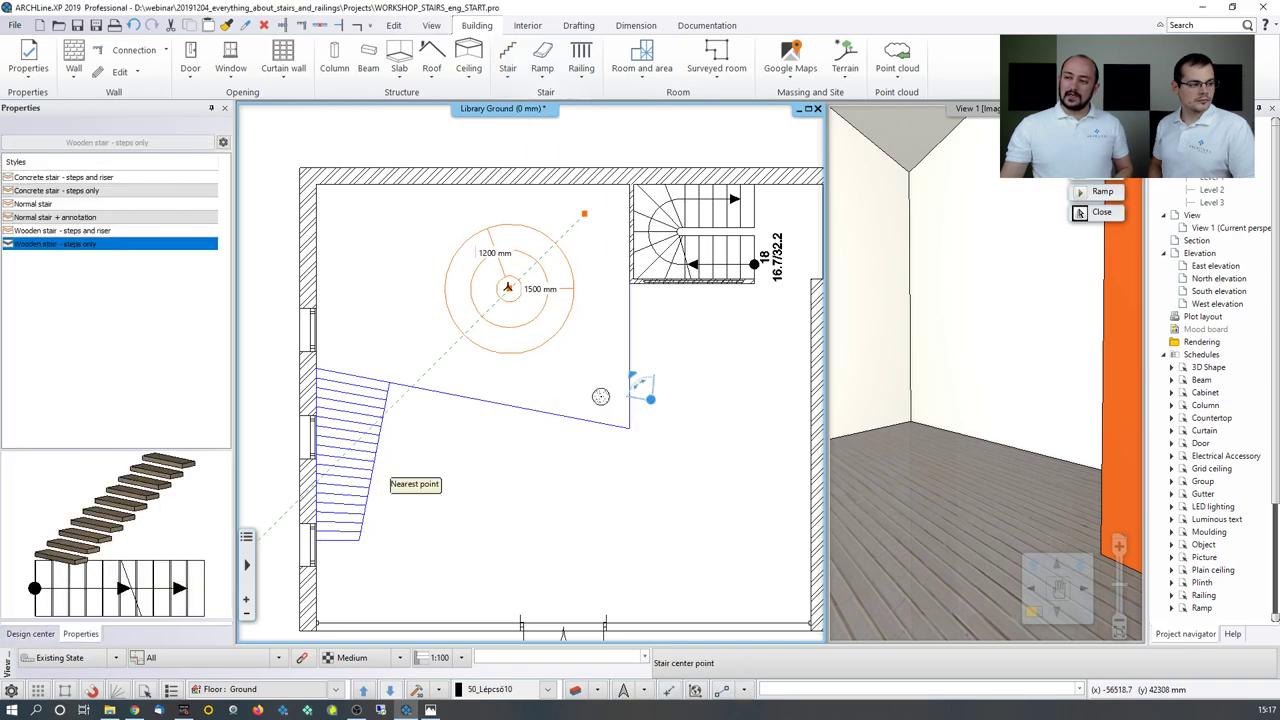
{"action": "scroll", "coordinate": [480, 290], "scroll_direction": "up", "scroll_amount": 3}
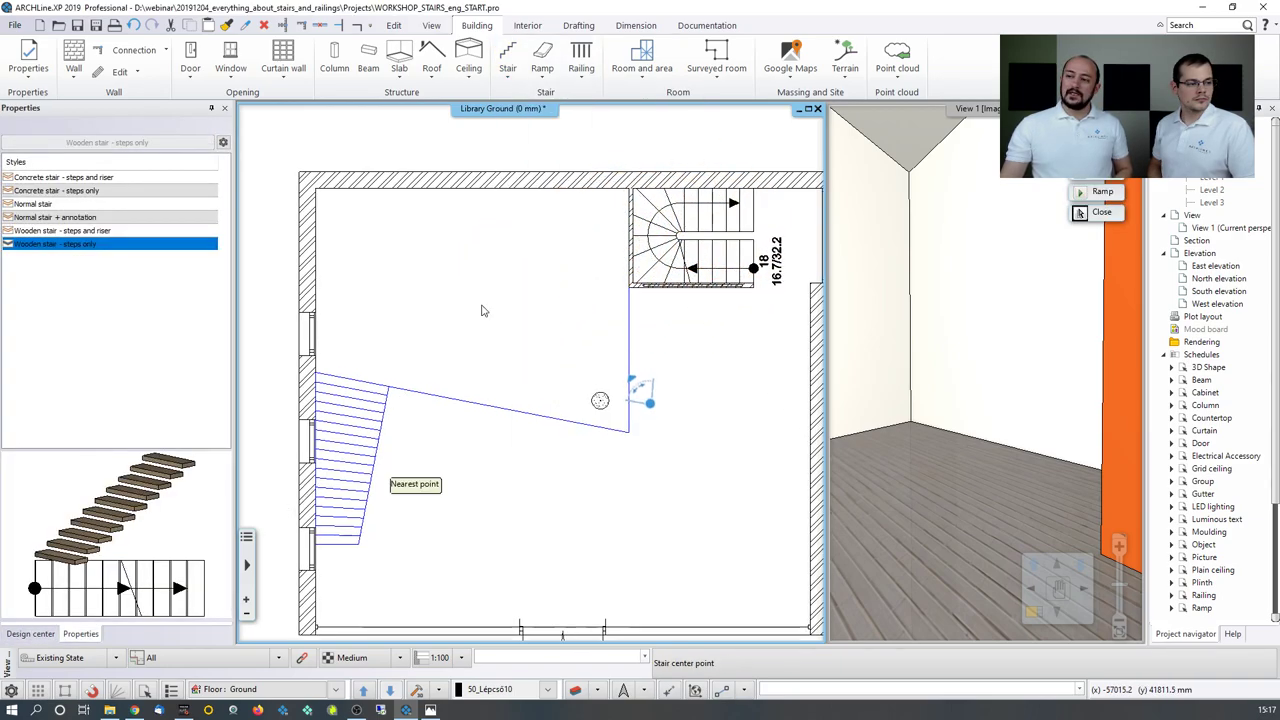
{"action": "scroll", "coordinate": [506, 323], "scroll_direction": "up", "scroll_amount": 1}
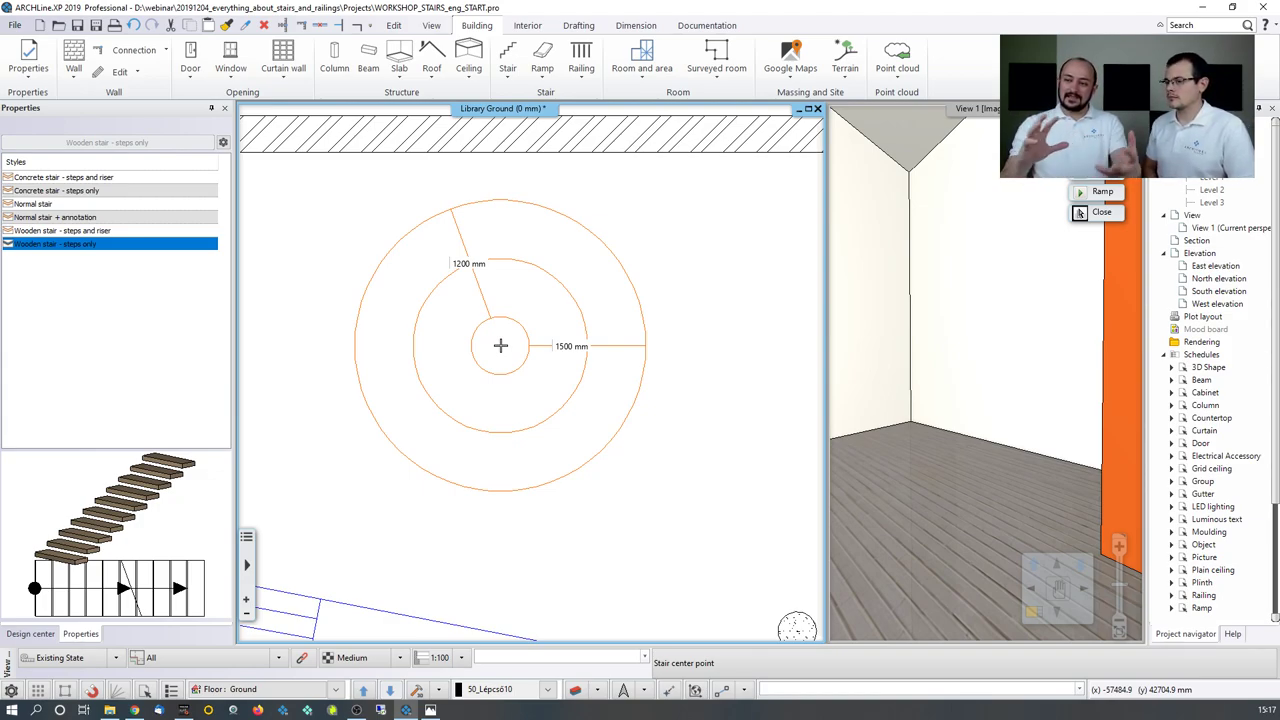
Step: Place the spiral stair in the open room by picking its centre, start and end points
{"action": "left_click", "coordinate": [500, 345]}
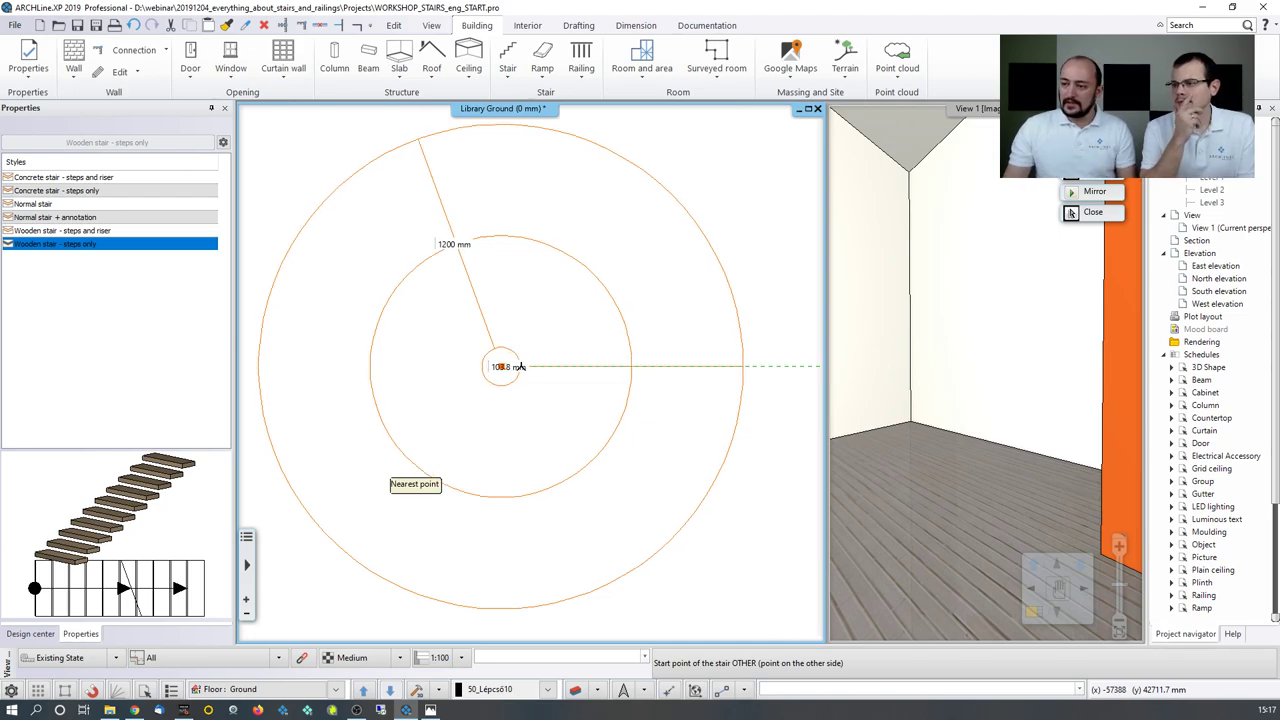
{"action": "left_click", "coordinate": [521, 367]}
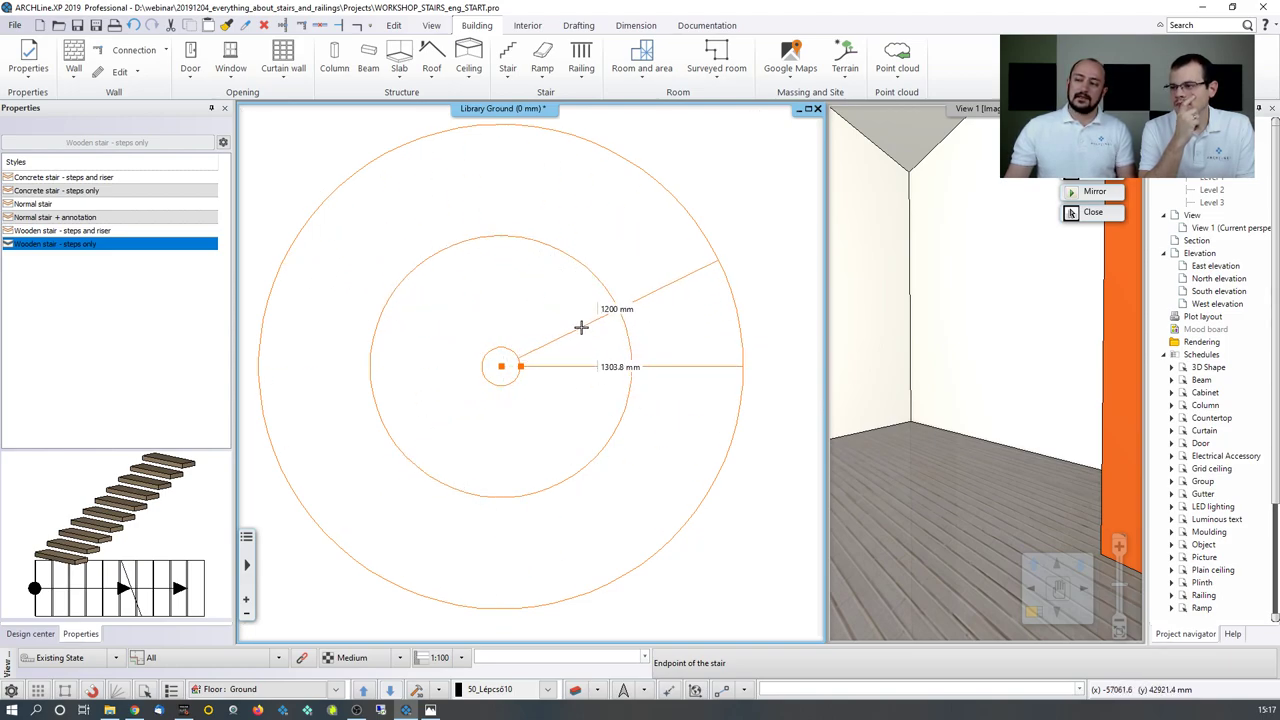
{"action": "left_click", "coordinate": [660, 367]}
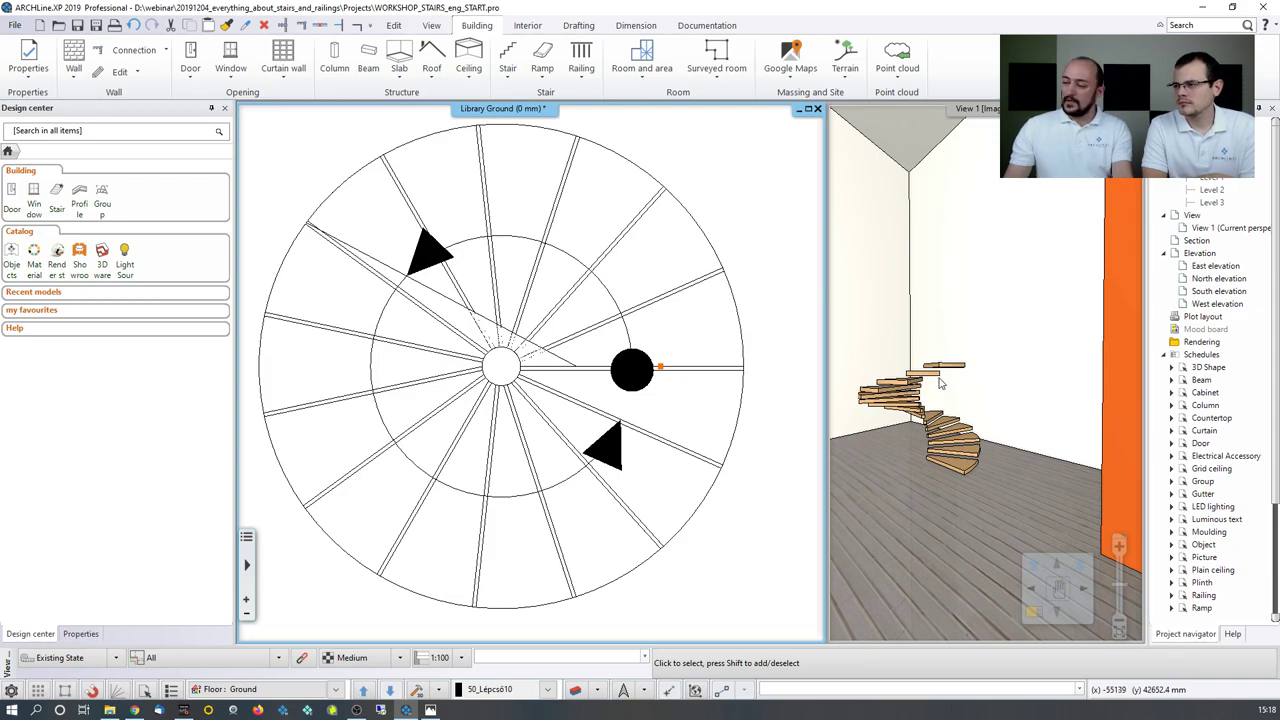
Step: Orbit the 3D view around the spiral stair, then select it in the plan
{"action": "mouse_move", "coordinate": [940, 382]}
{"action": "left_mouse_down"}
{"action": "mouse_move", "coordinate": [953, 330]}
{"action": "mouse_move", "coordinate": [948, 398]}
{"action": "mouse_move", "coordinate": [924, 371]}
{"action": "left_mouse_up"}
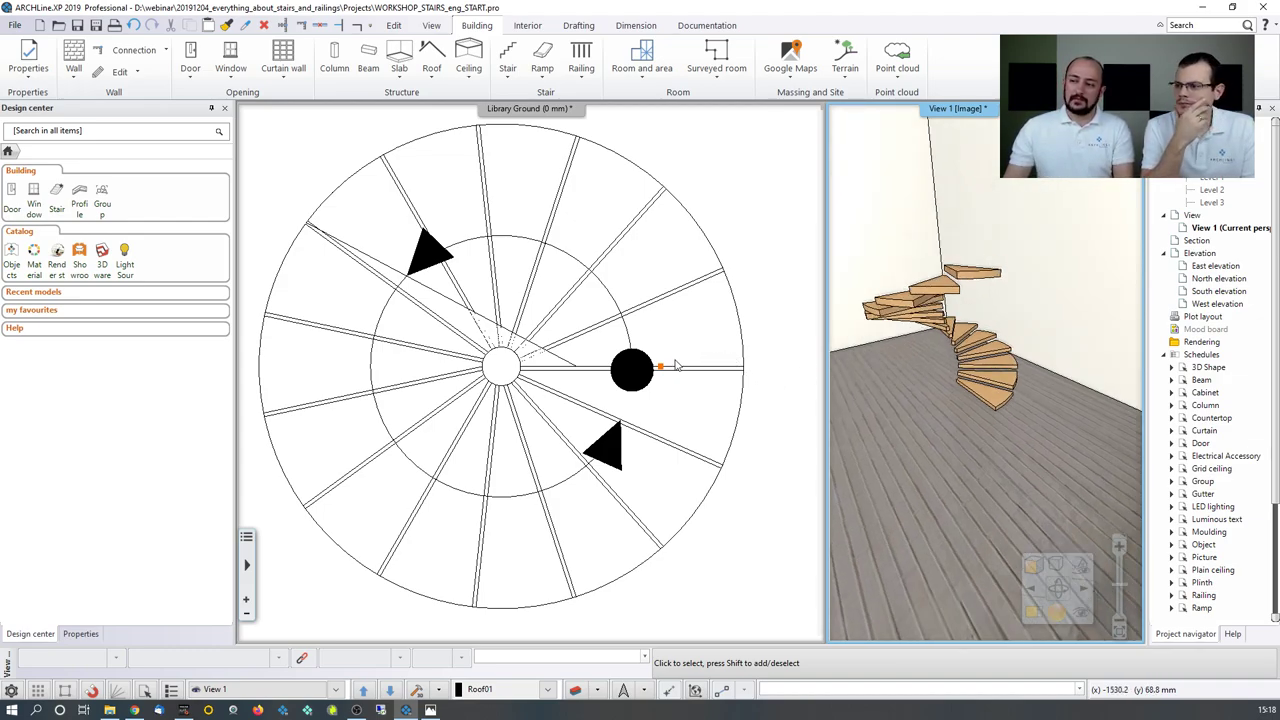
{"action": "left_click", "coordinate": [643, 376]}
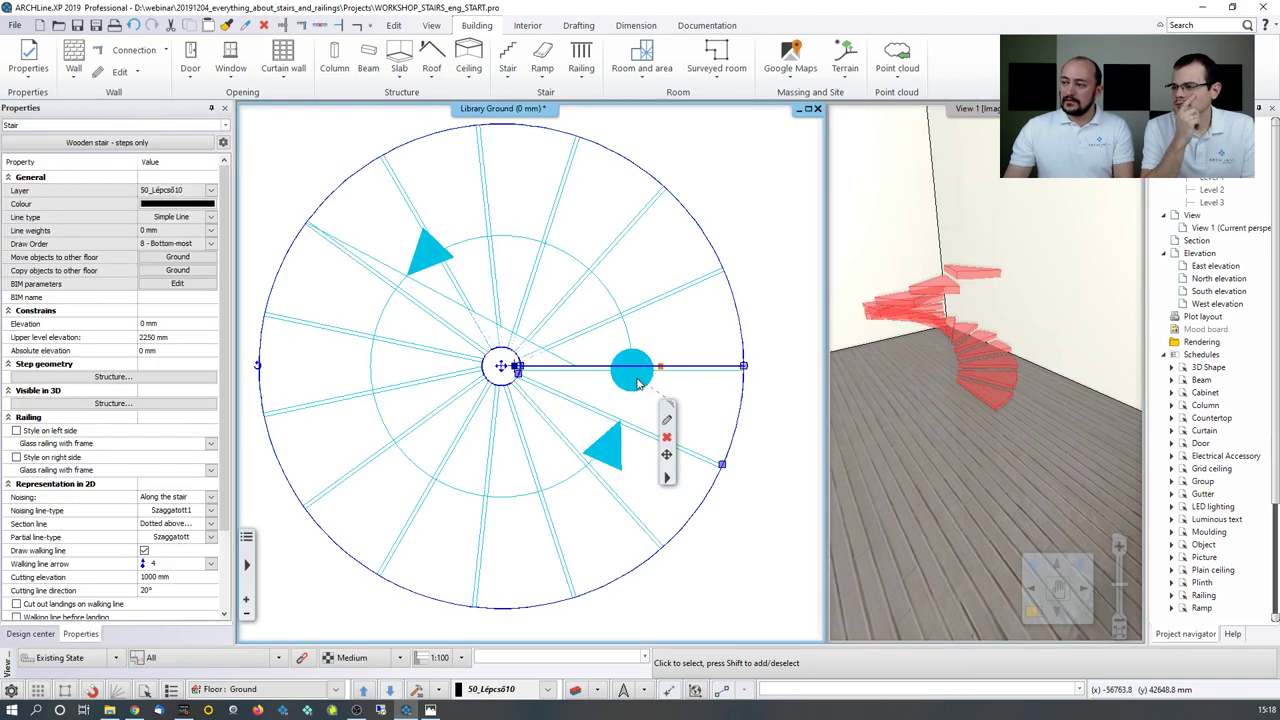
Step: Open the spiral stair's properties, change its turn angle from 336° to 390°, and try another calculation option
{"action": "left_click", "coordinate": [668, 425]}
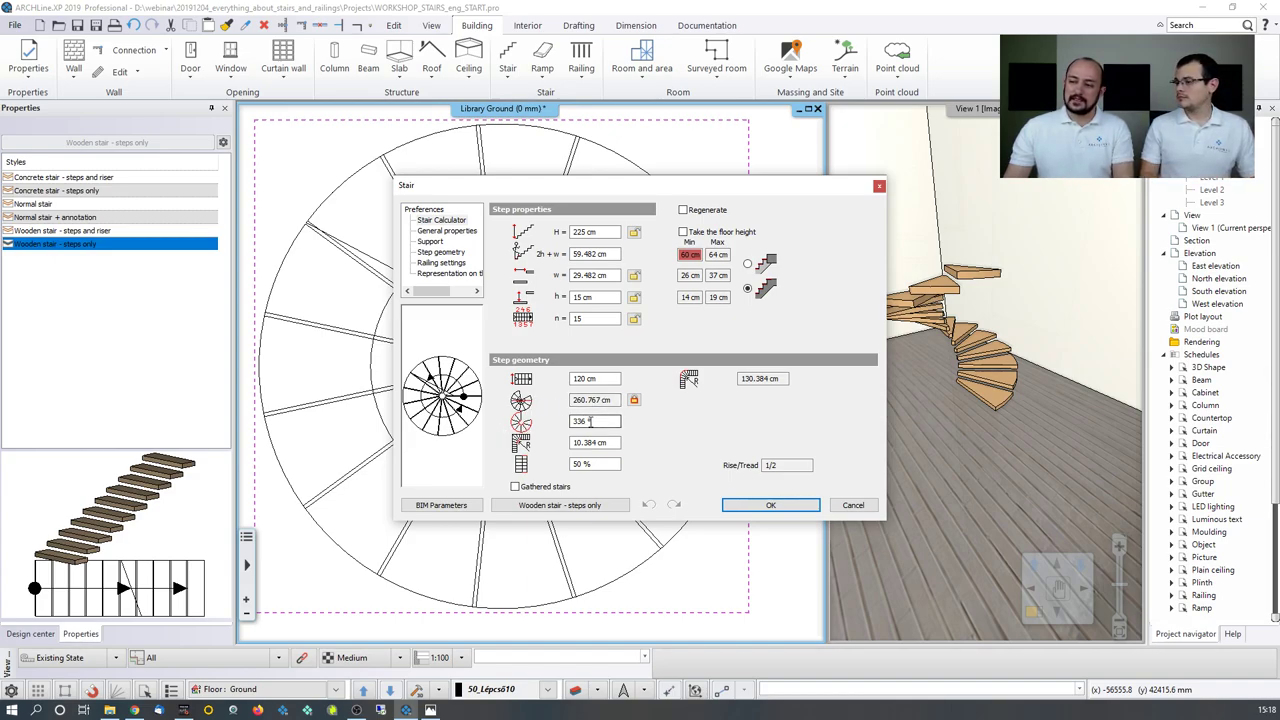
{"action": "left_click_drag", "start_coordinate": [577, 421], "coordinate": [600, 421]}
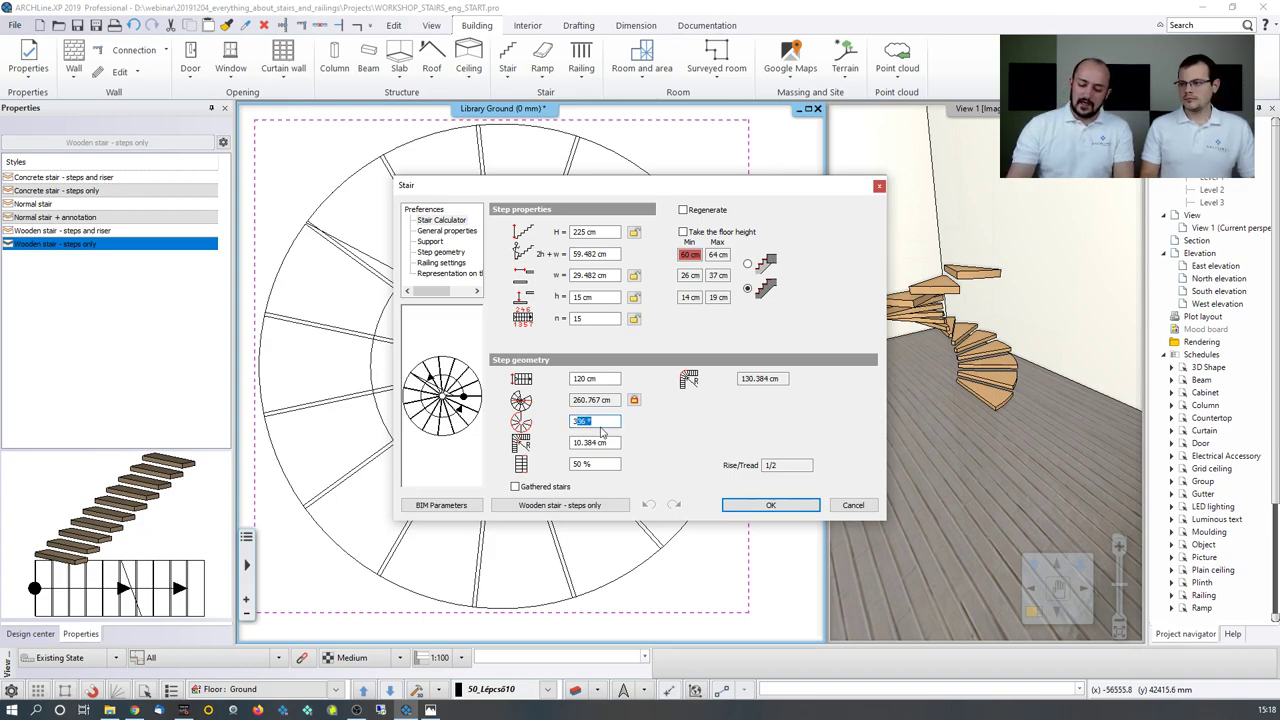
{"action": "type", "text": "3390"}
{"action": "key", "text": "BackSpace"}
{"action": "key", "text": "BackSpace"}
{"action": "key", "text": "BackSpace"}
{"action": "key", "text": "BackSpace"}
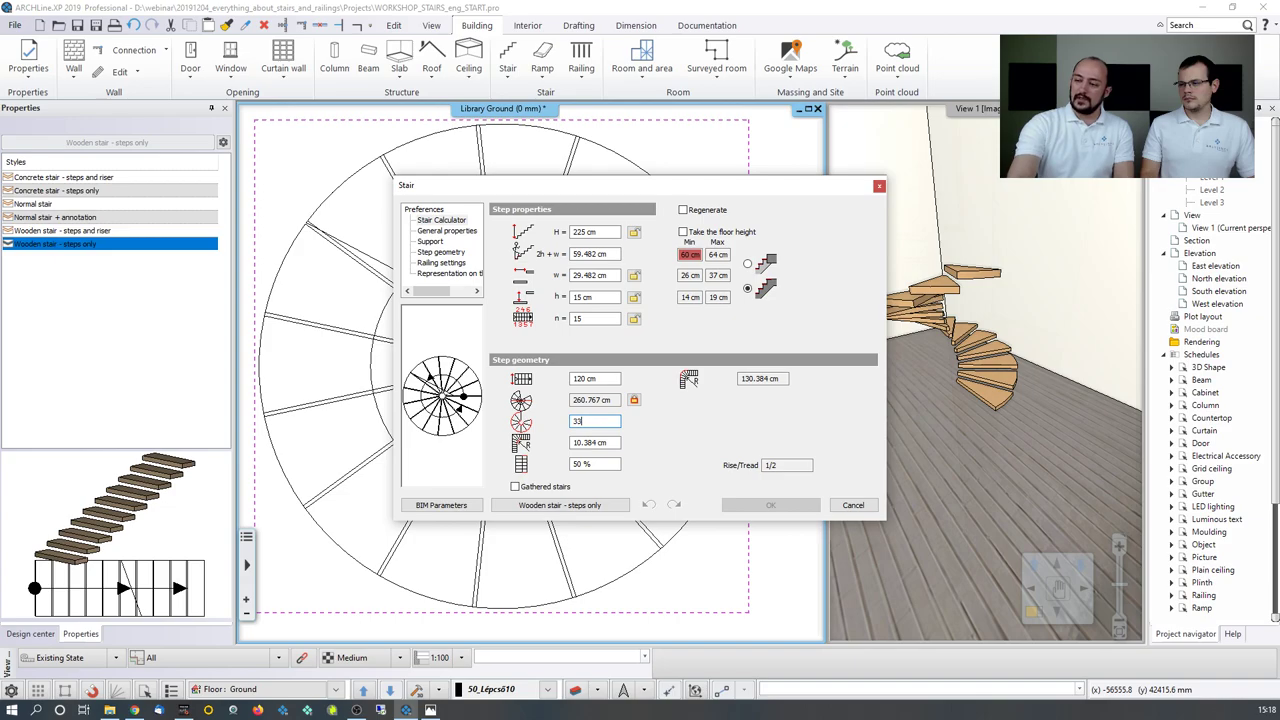
{"action": "type", "text": "390"}
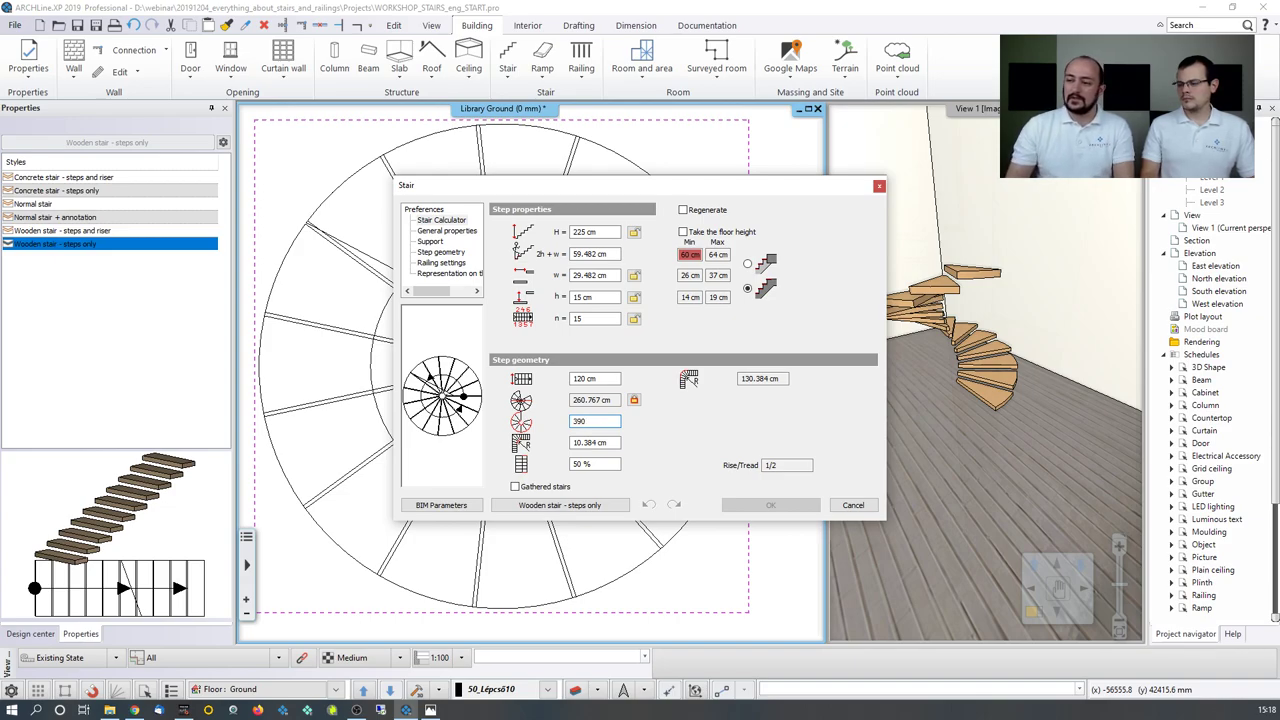
{"action": "key", "text": "Return"}
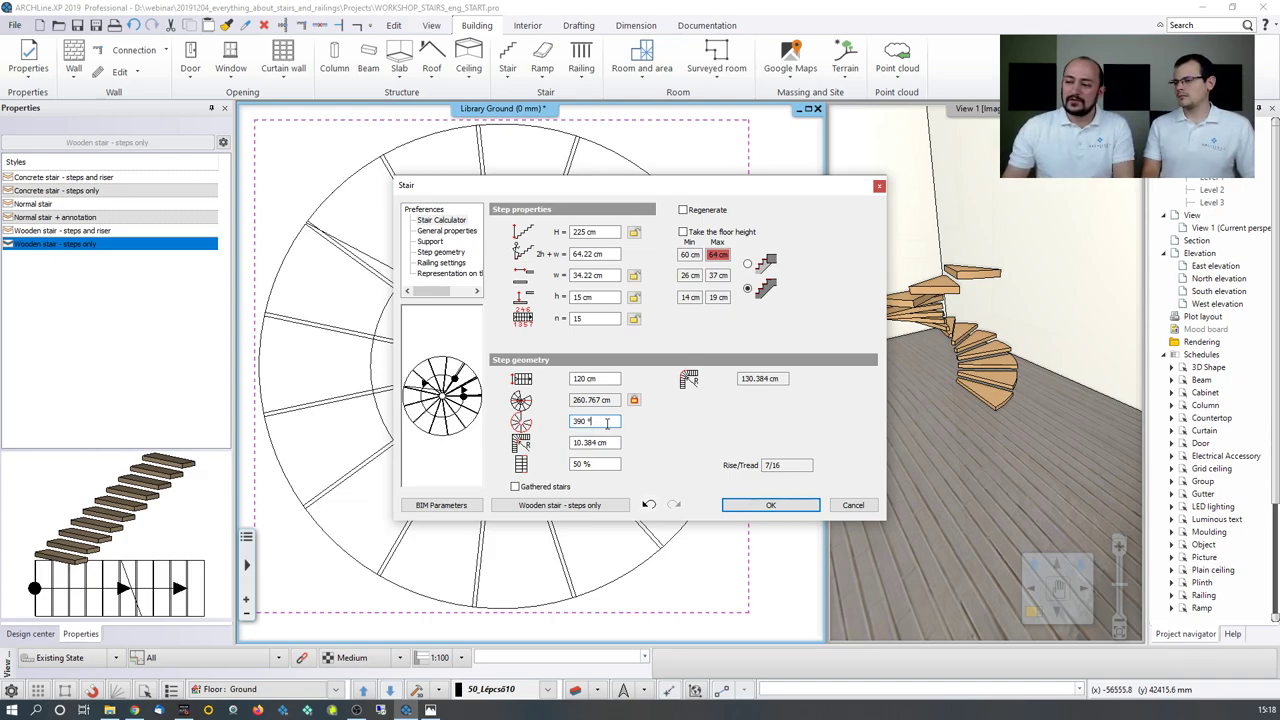
{"action": "left_click", "coordinate": [748, 264]}
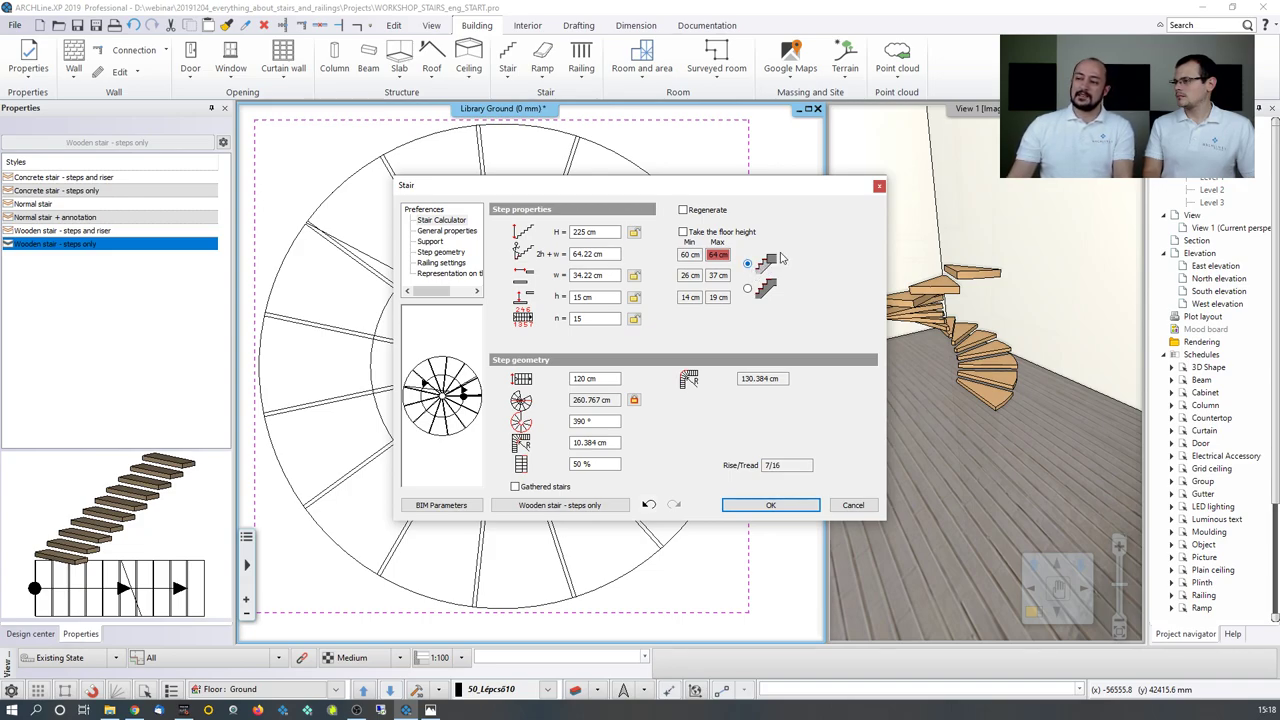
Step: Toggle the calculation options, set stair width to 100 cm and inner radius to 10 cm
{"action": "left_click", "coordinate": [748, 290]}
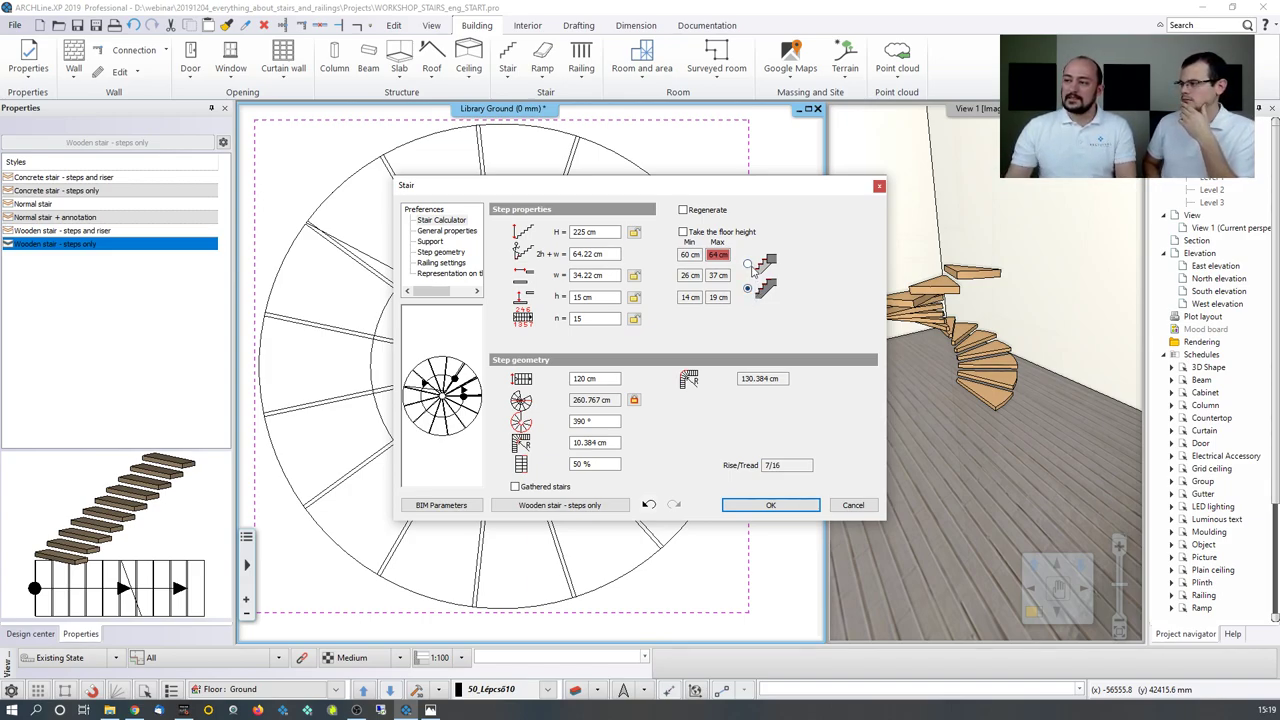
{"action": "left_click", "coordinate": [748, 264]}
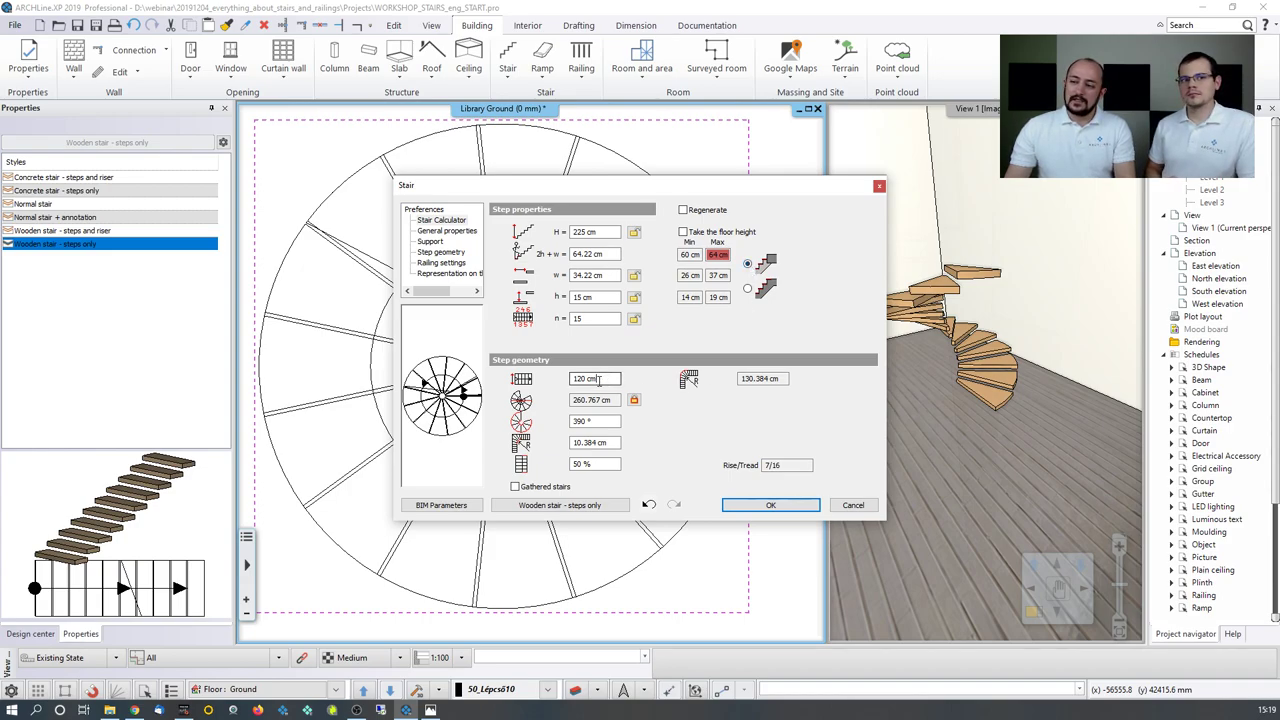
{"action": "left_click_drag", "start_coordinate": [600, 381], "coordinate": [563, 387]}
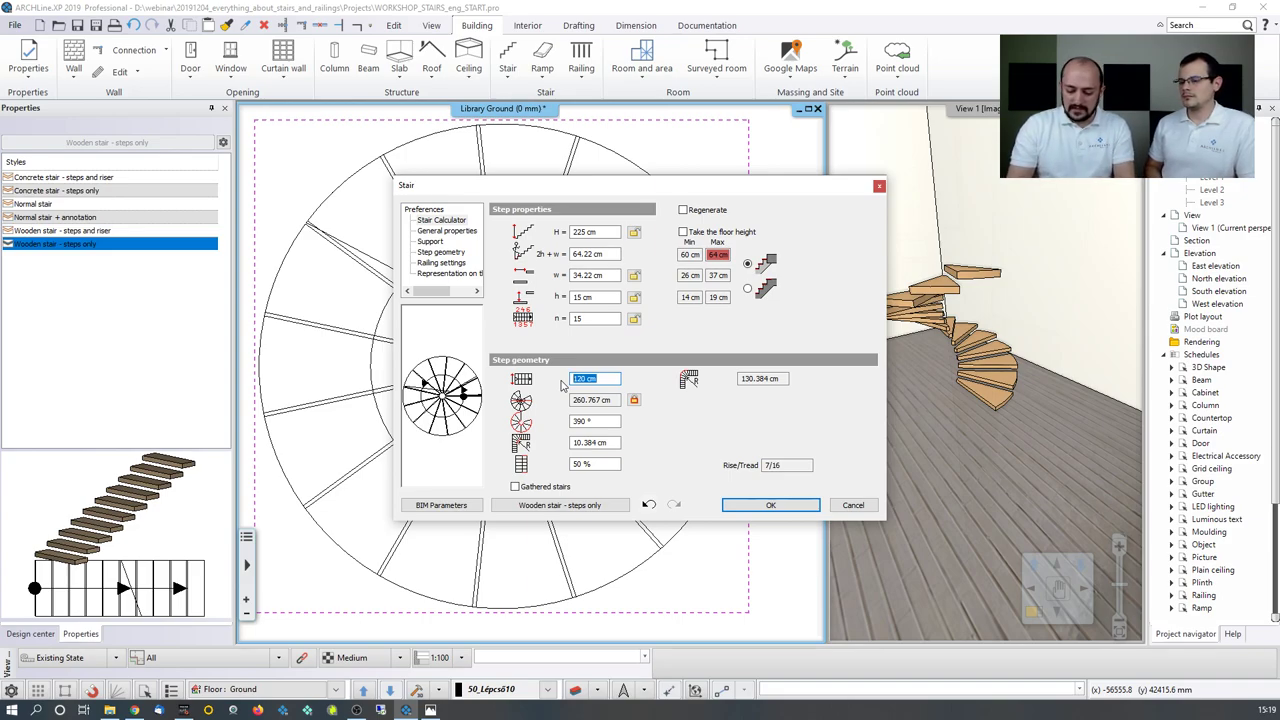
{"action": "type", "text": "100"}
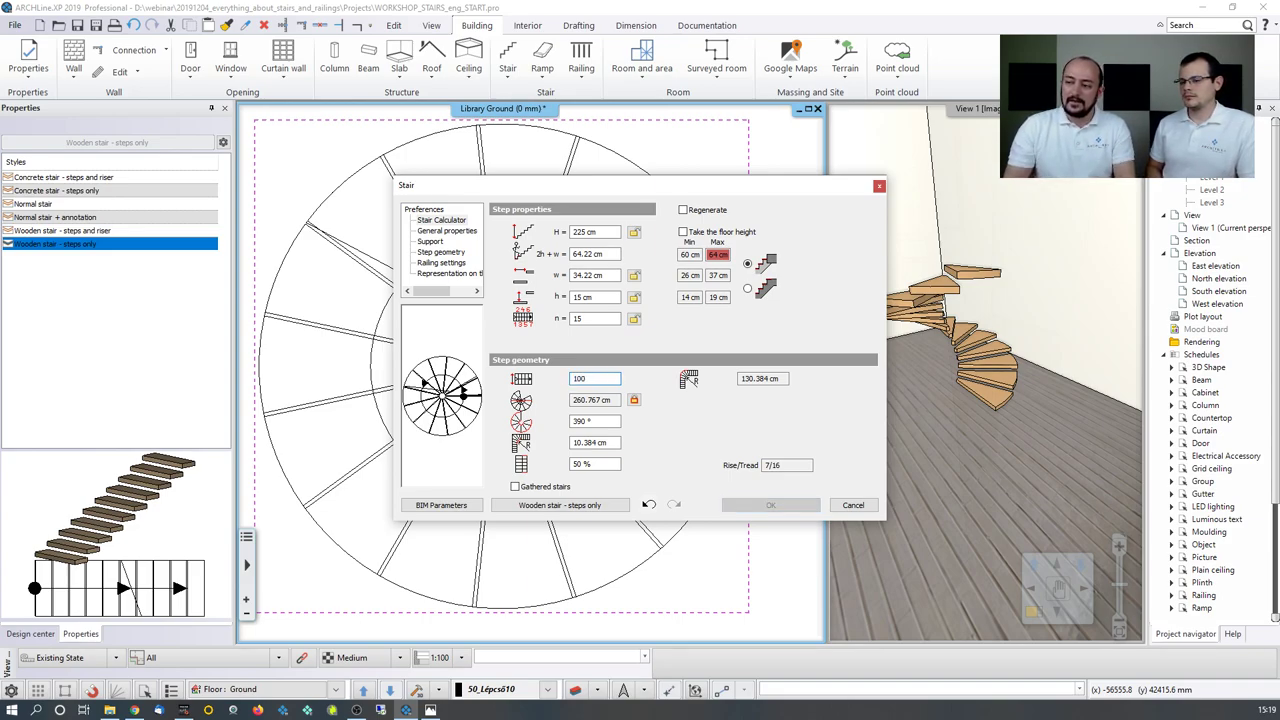
{"action": "key", "text": "Return"}
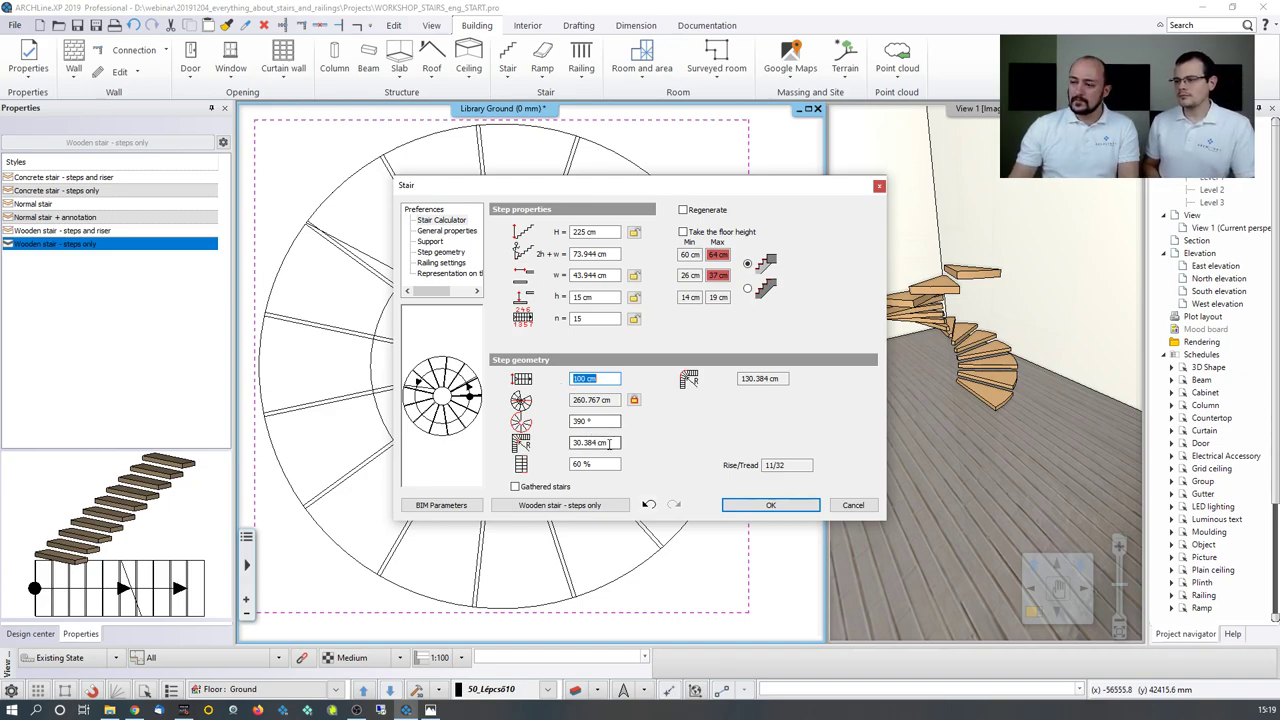
{"action": "left_click", "coordinate": [565, 444]}
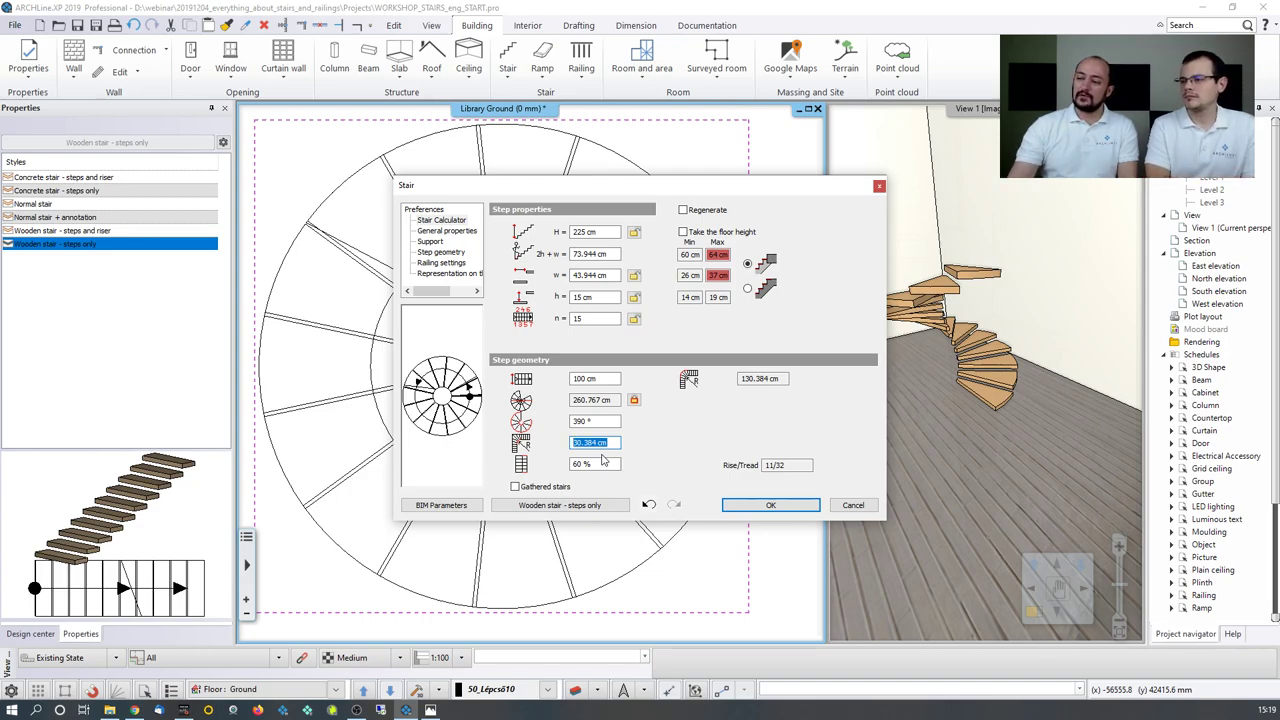
{"action": "type", "text": "10"}
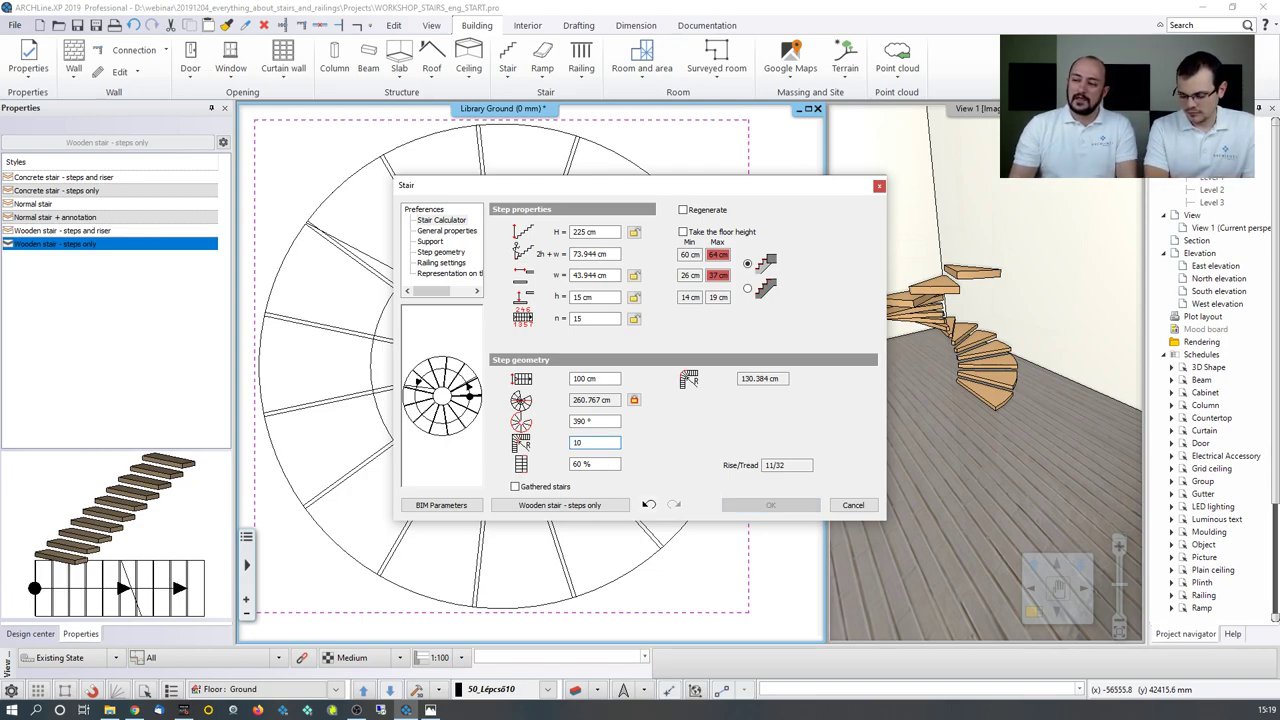
{"action": "key", "text": "Return"}
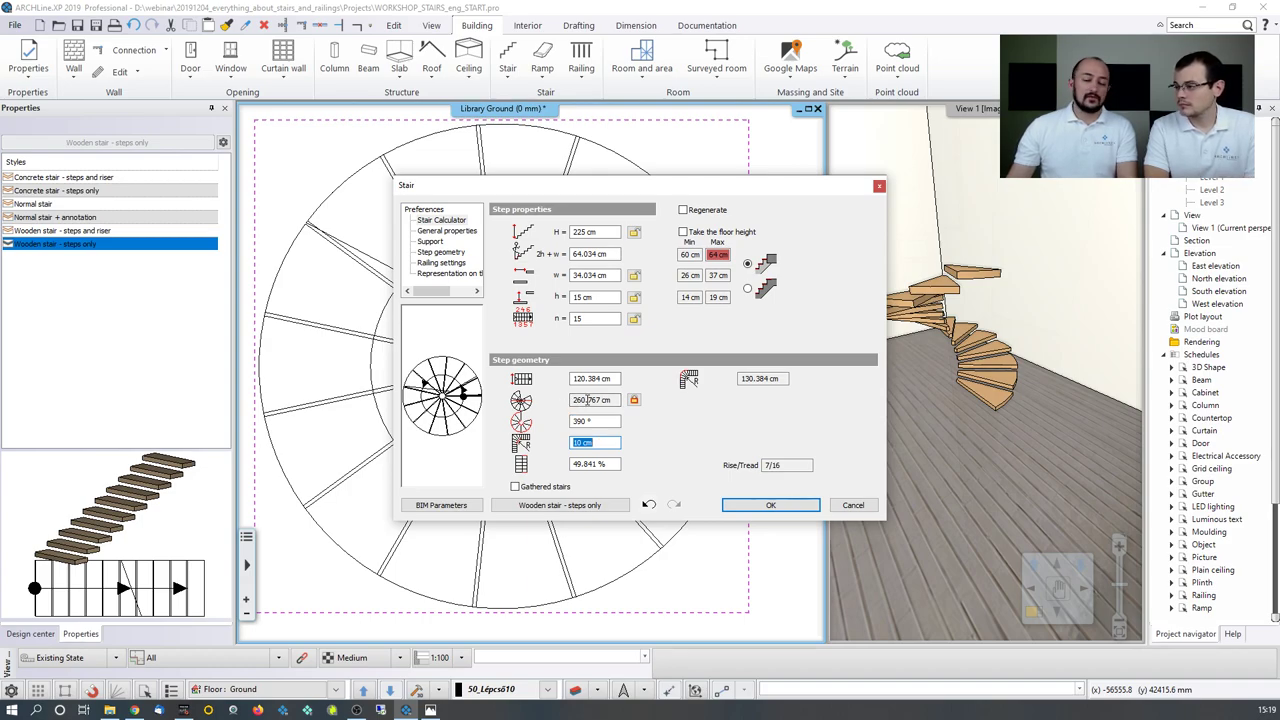
Step: Try changing the locked 260.767 cm length value to 340
{"action": "left_click", "coordinate": [595, 379]}
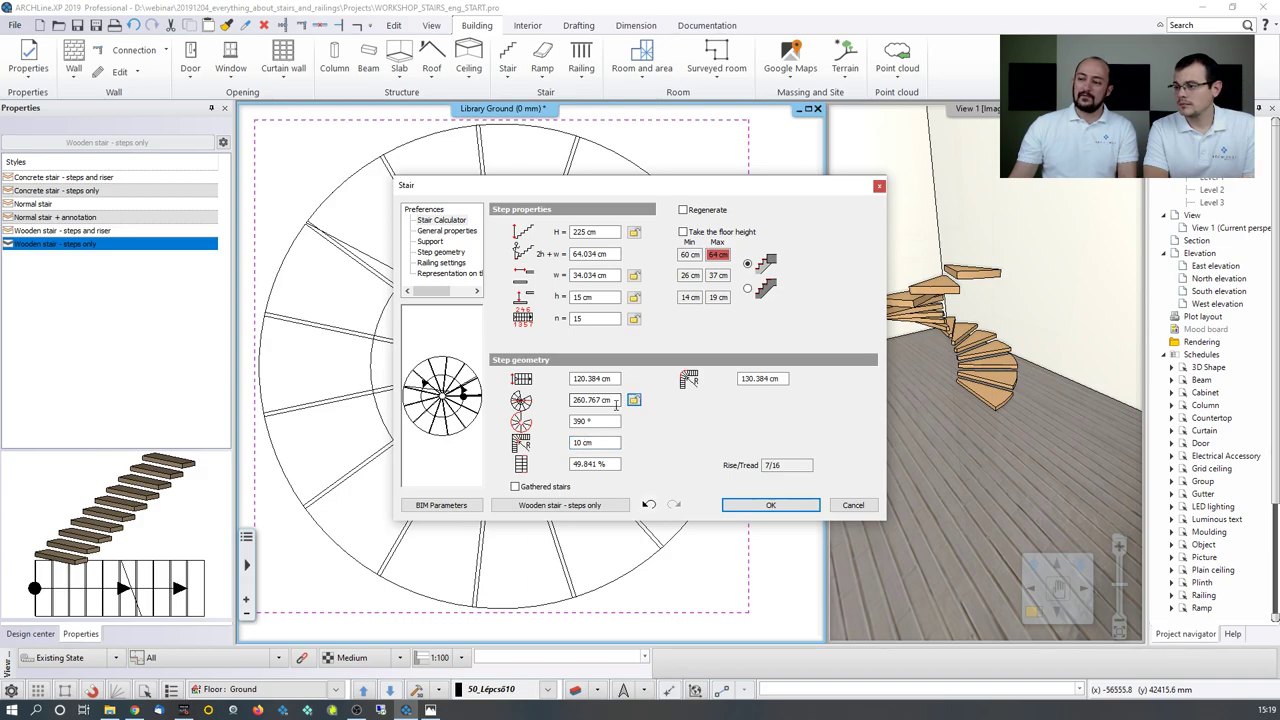
{"action": "left_click", "coordinate": [613, 400]}
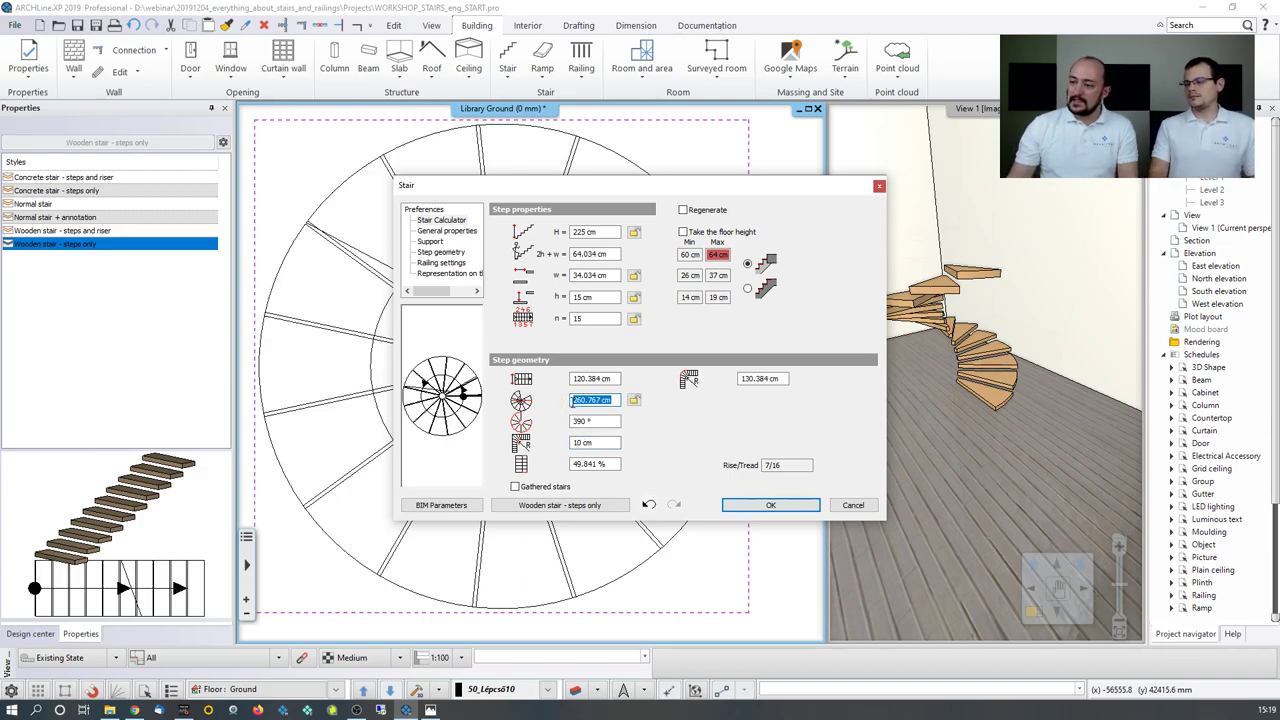
{"action": "type", "text": "340"}
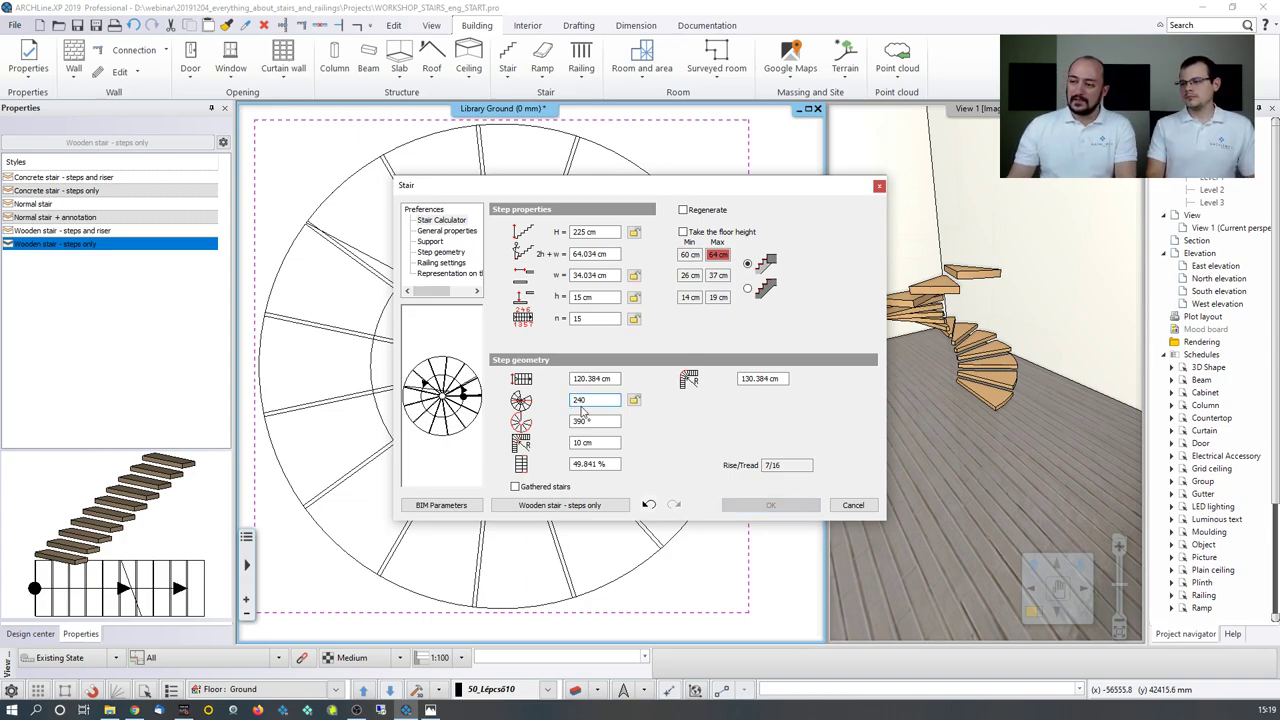
{"action": "key", "text": "Return"}
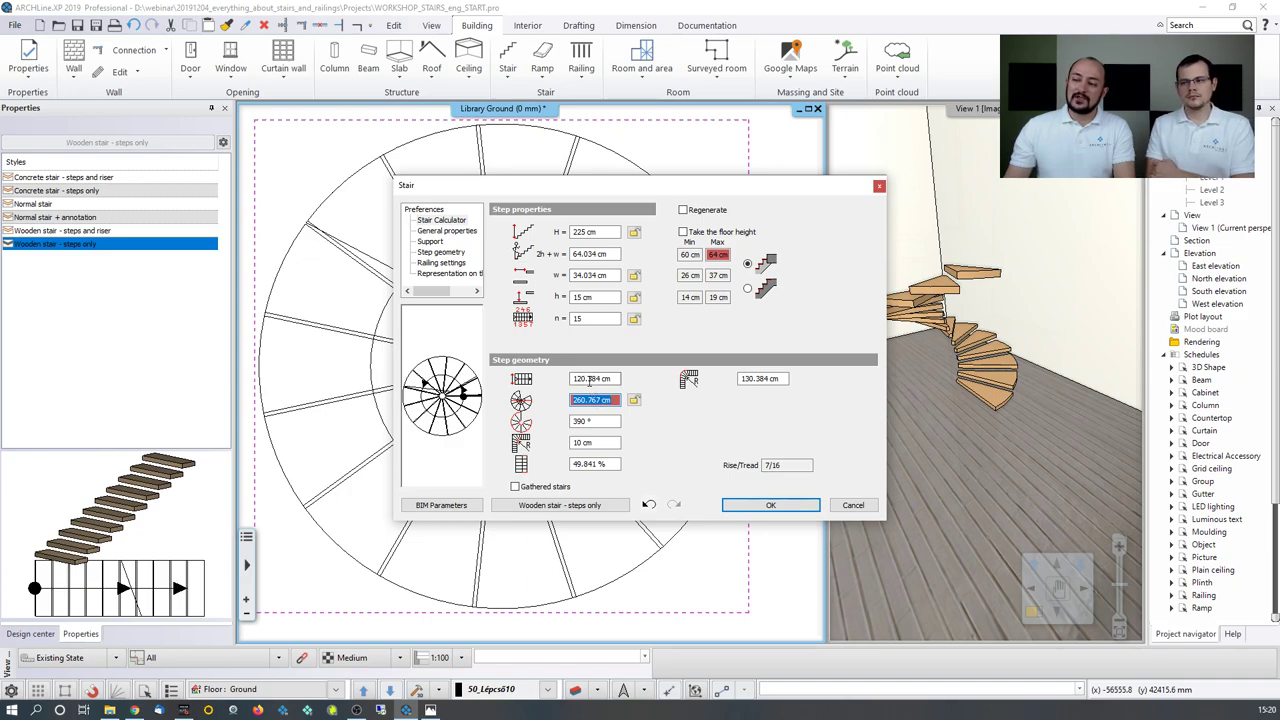
Step: Set the stair width from 120.384 cm back to 100 cm
{"action": "left_click", "coordinate": [592, 379]}
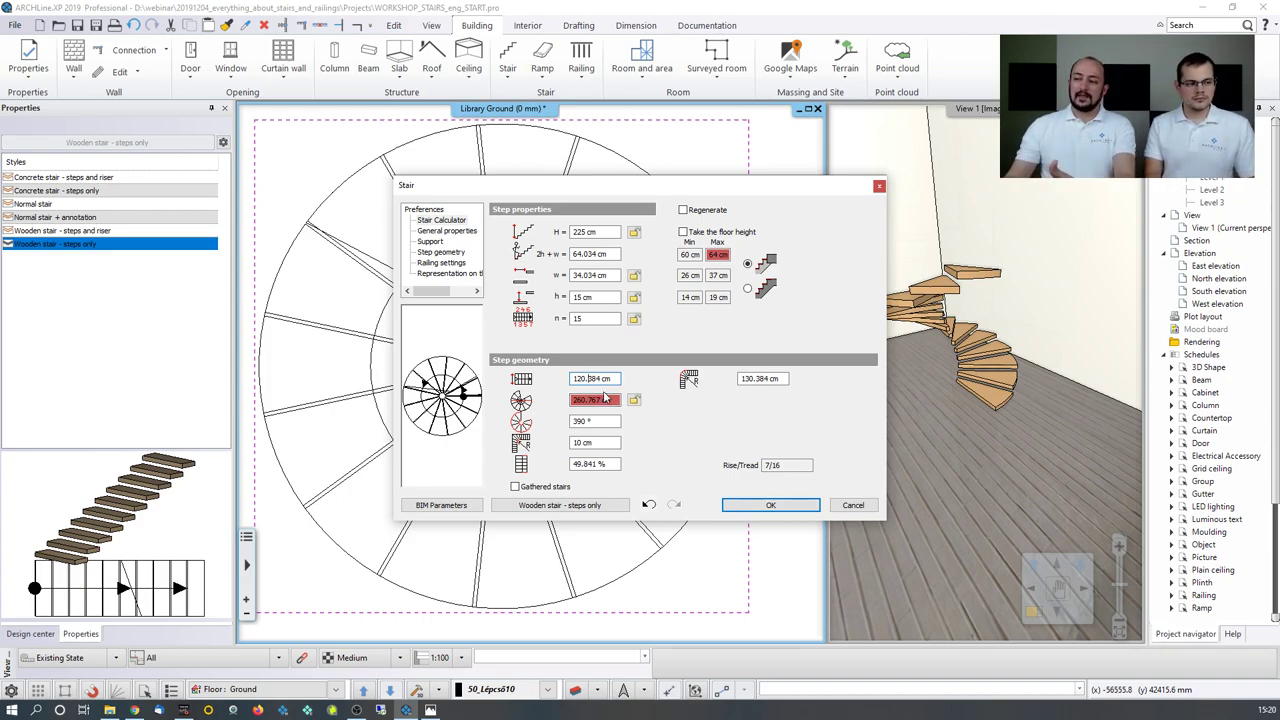
{"action": "left_click_drag", "start_coordinate": [578, 378], "coordinate": [612, 378]}
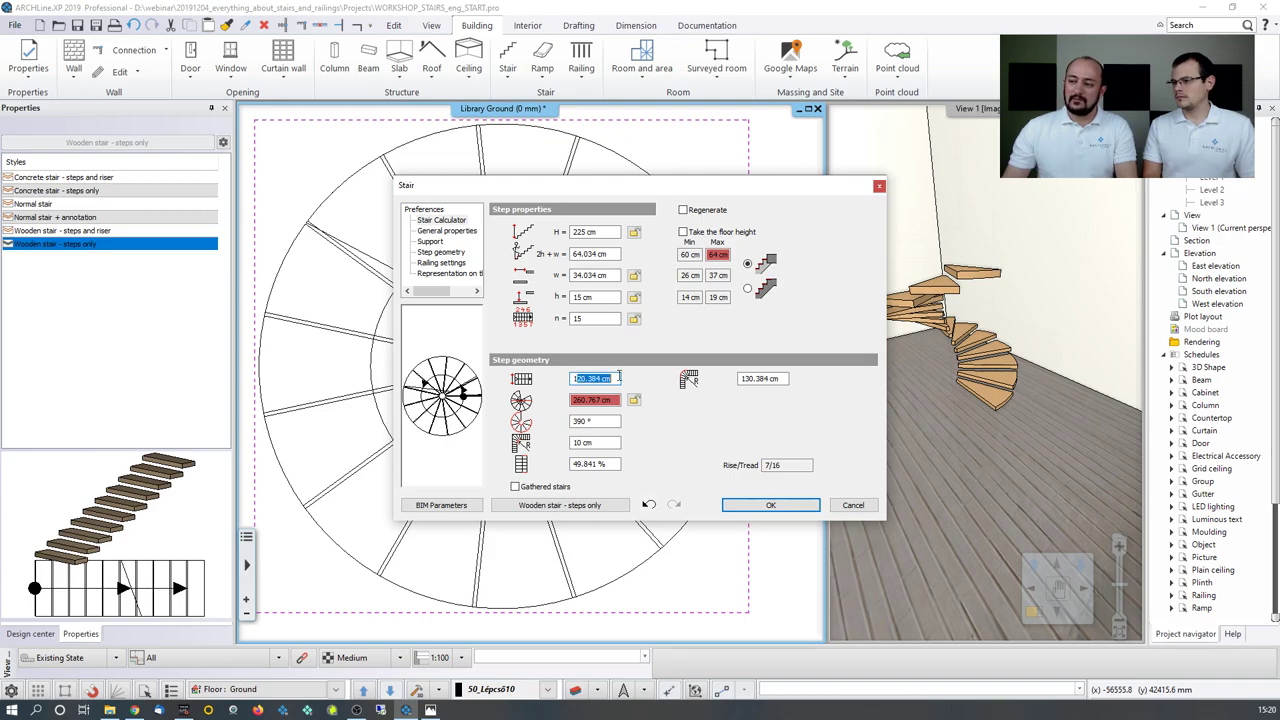
{"action": "type", "text": "00"}
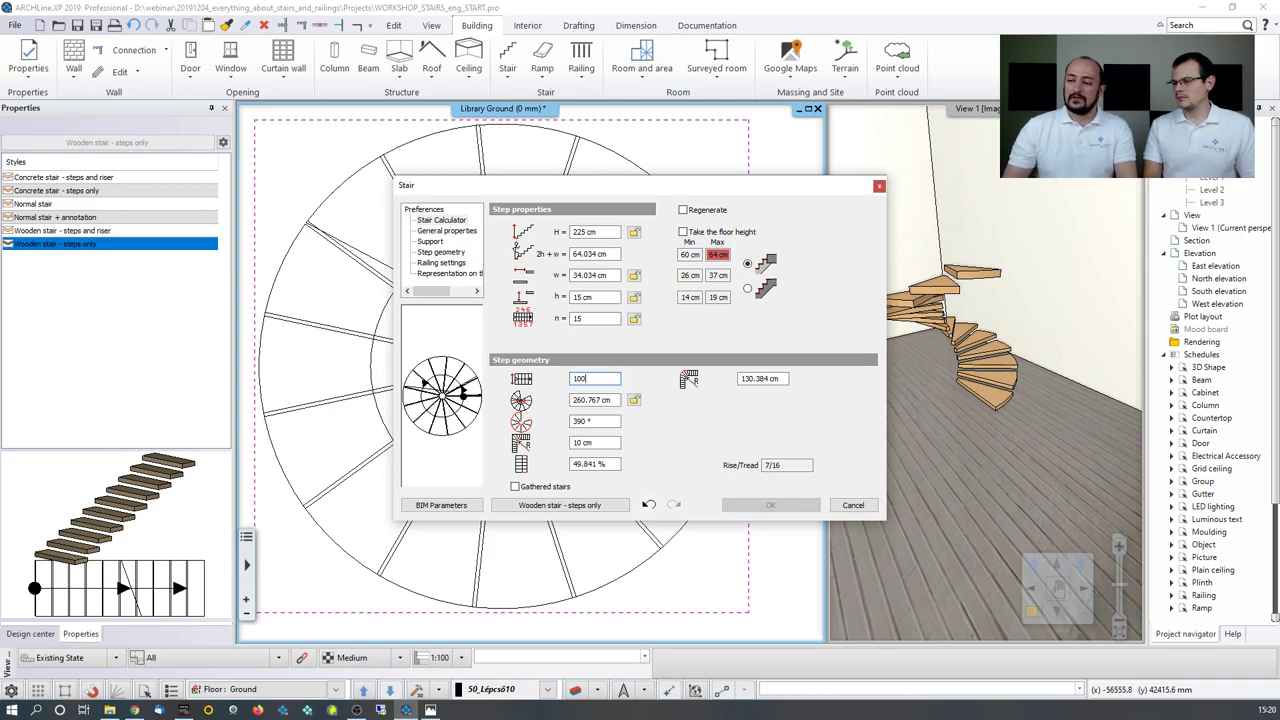
{"action": "key", "text": "Return"}
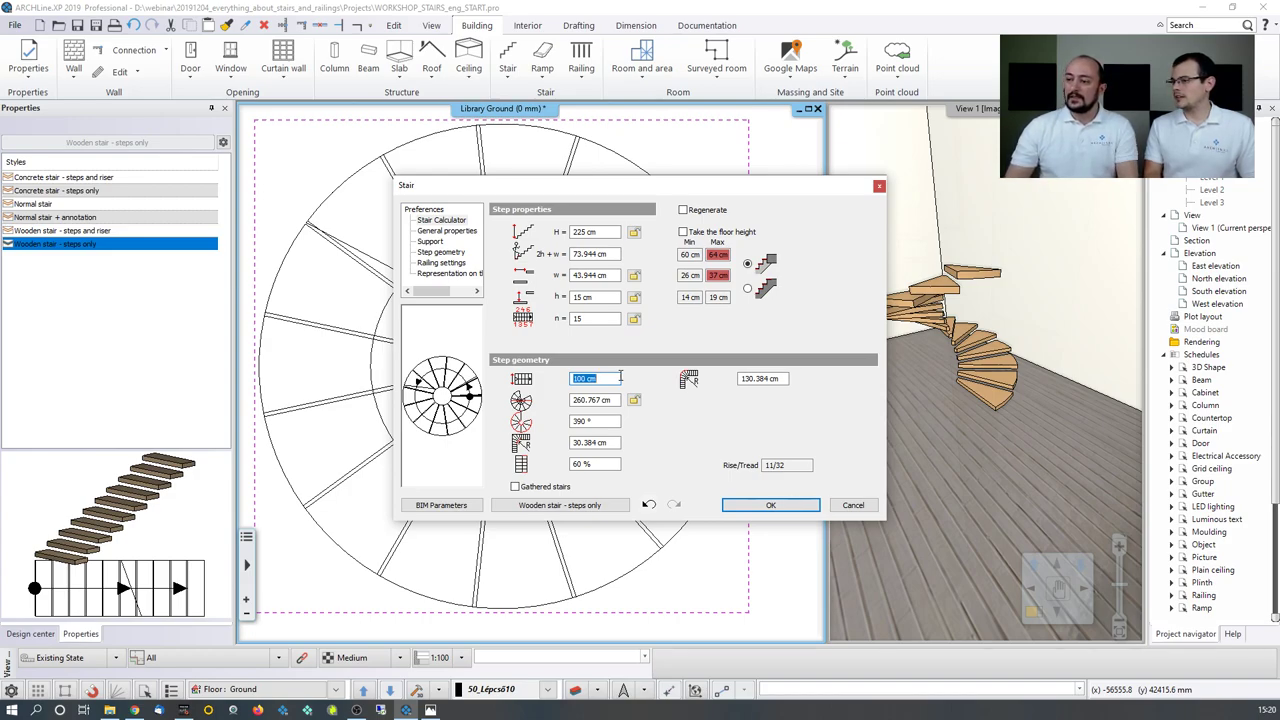
{"action": "key", "text": "Tab"}
{"action": "key", "text": "Tab"}
{"action": "key", "text": "Tab"}
{"action": "key", "text": "Tab"}
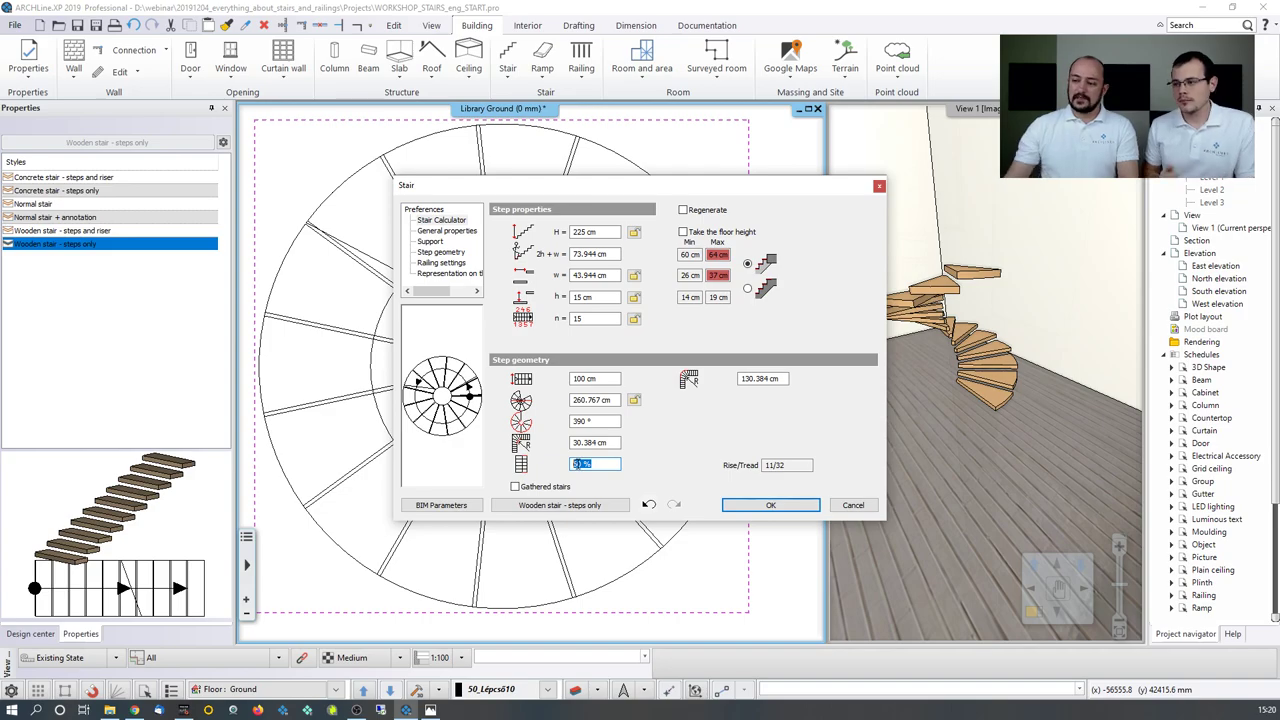
Step: Open the stair styles list from the 'Wooden stair - steps only' button
{"action": "left_click", "coordinate": [580, 505]}
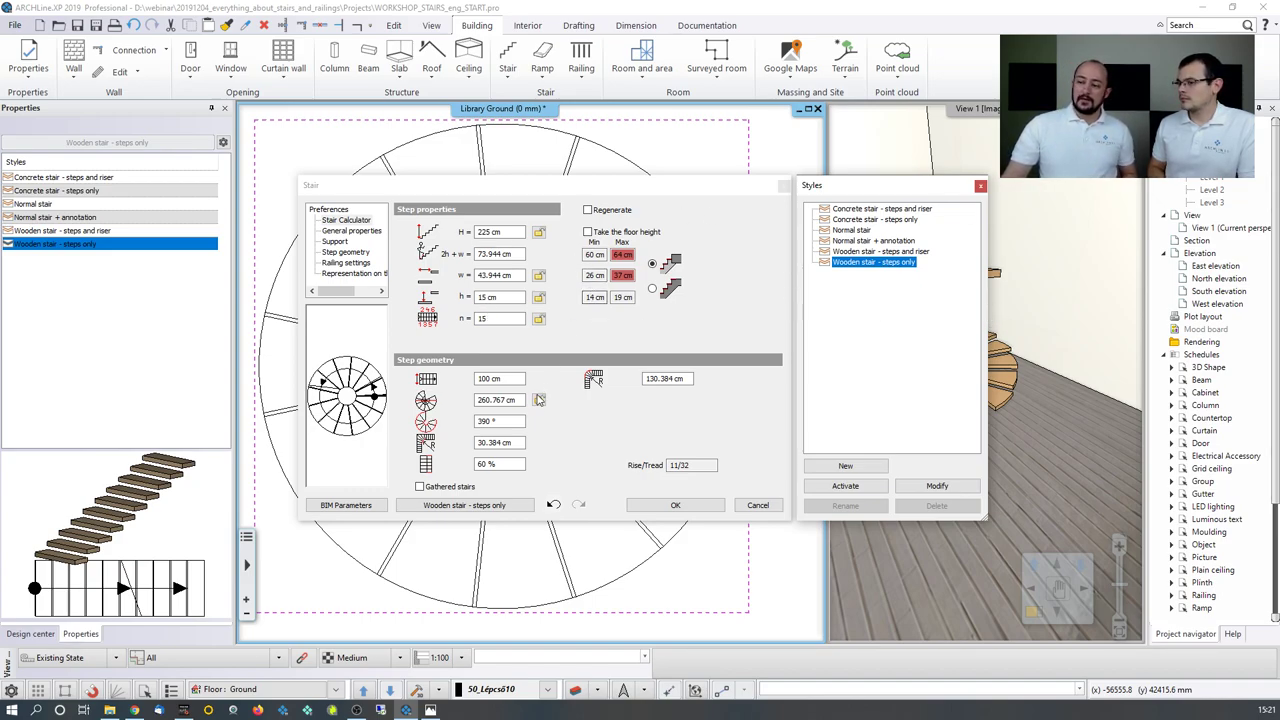
Step: Set the walking line to 50 % and the step count to 20, raising the stair to 300 cm
{"action": "left_click", "coordinate": [497, 464]}
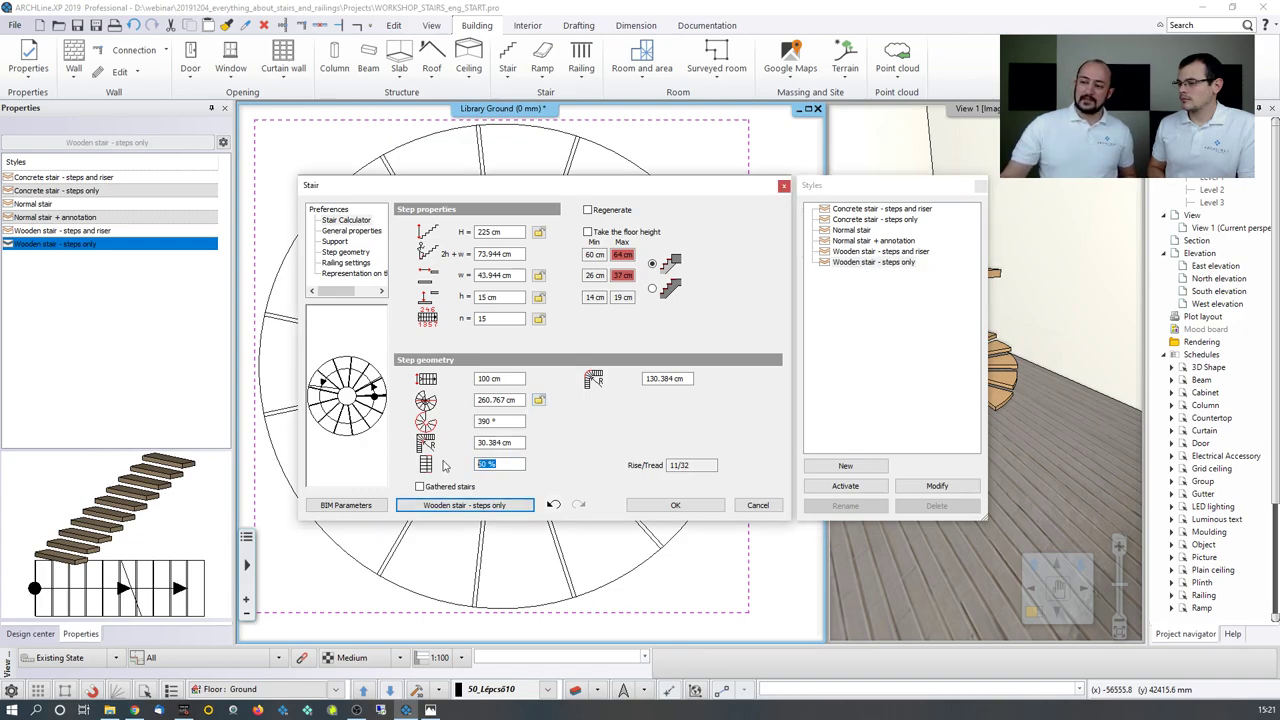
{"action": "type", "text": "50"}
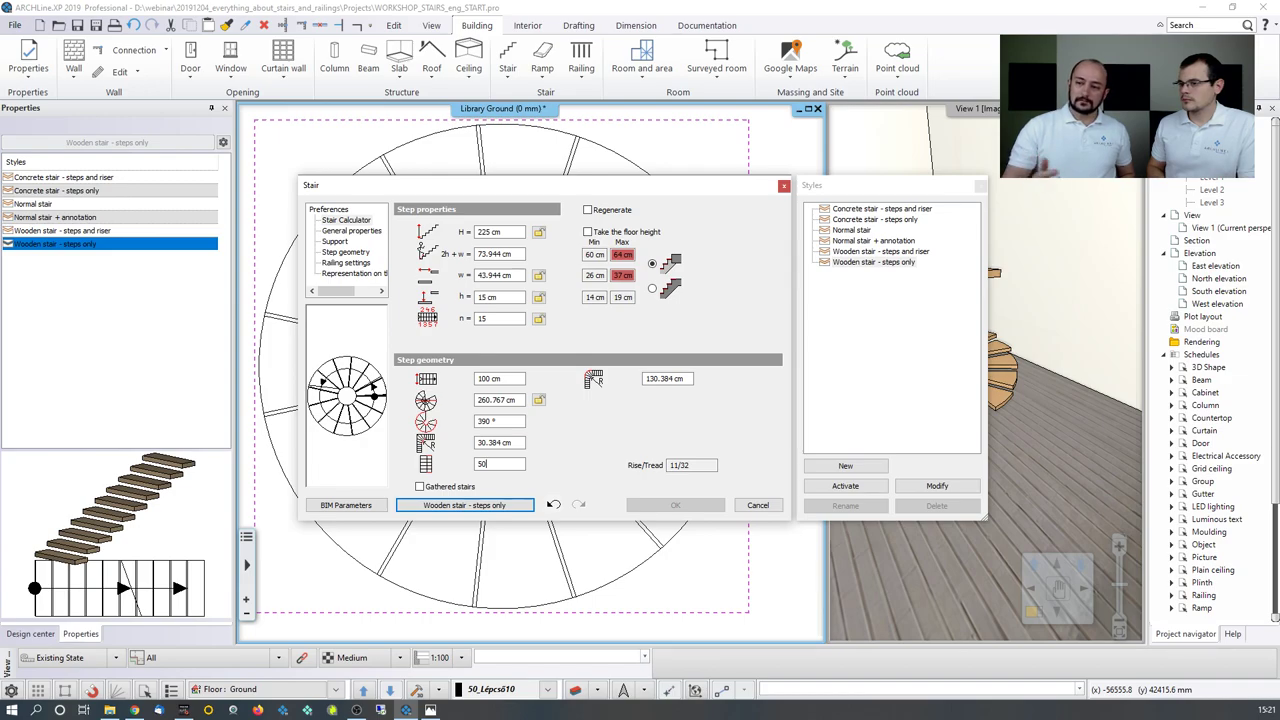
{"action": "key", "text": "Return"}
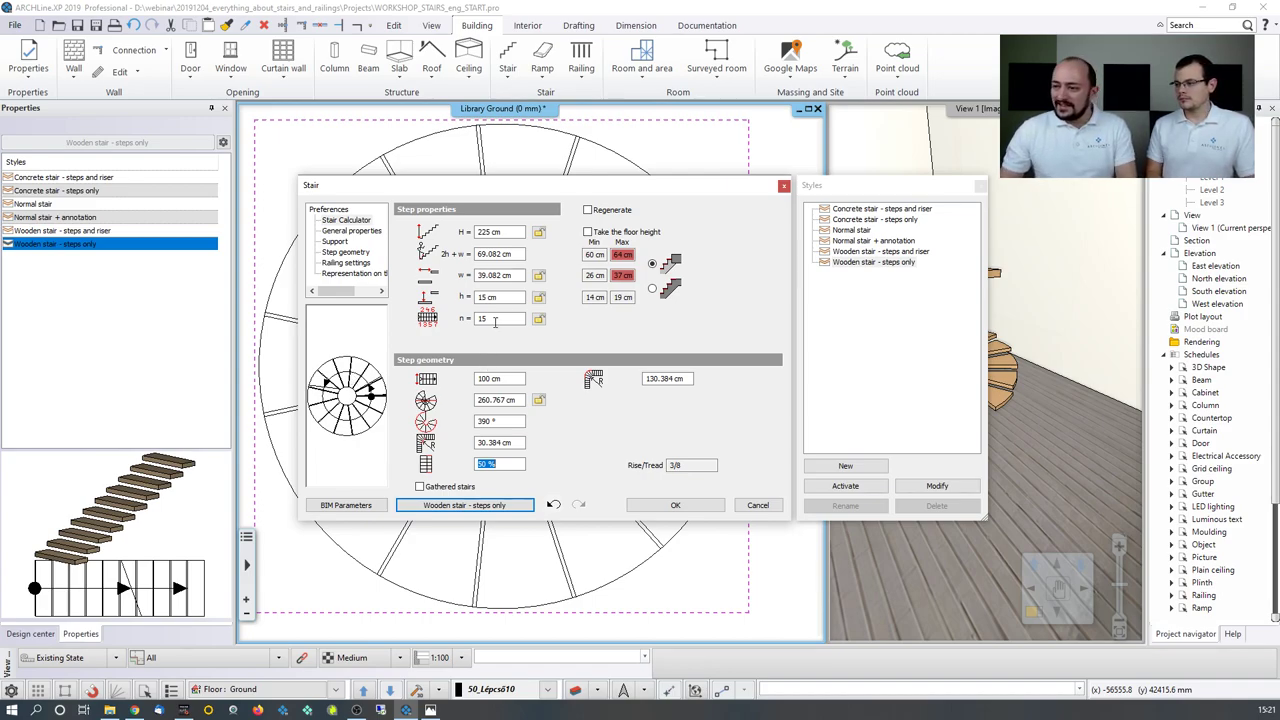
{"action": "double_click", "coordinate": [494, 321]}
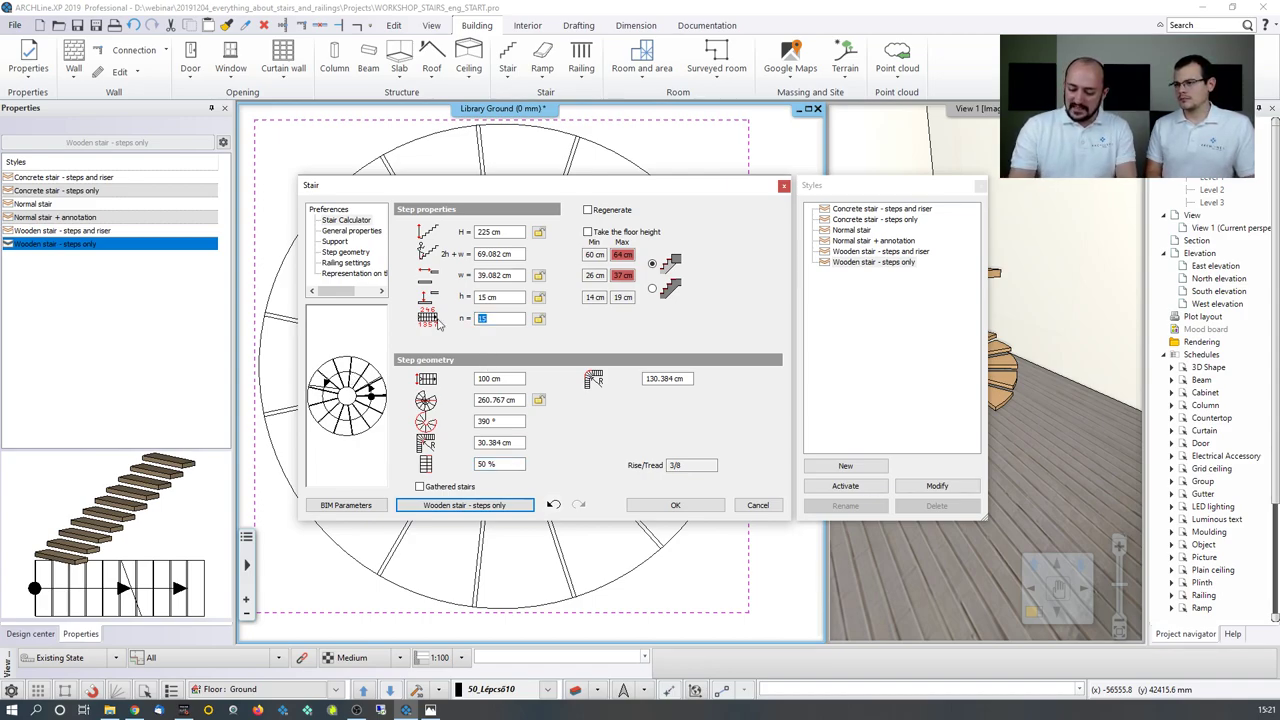
{"action": "type", "text": "18"}
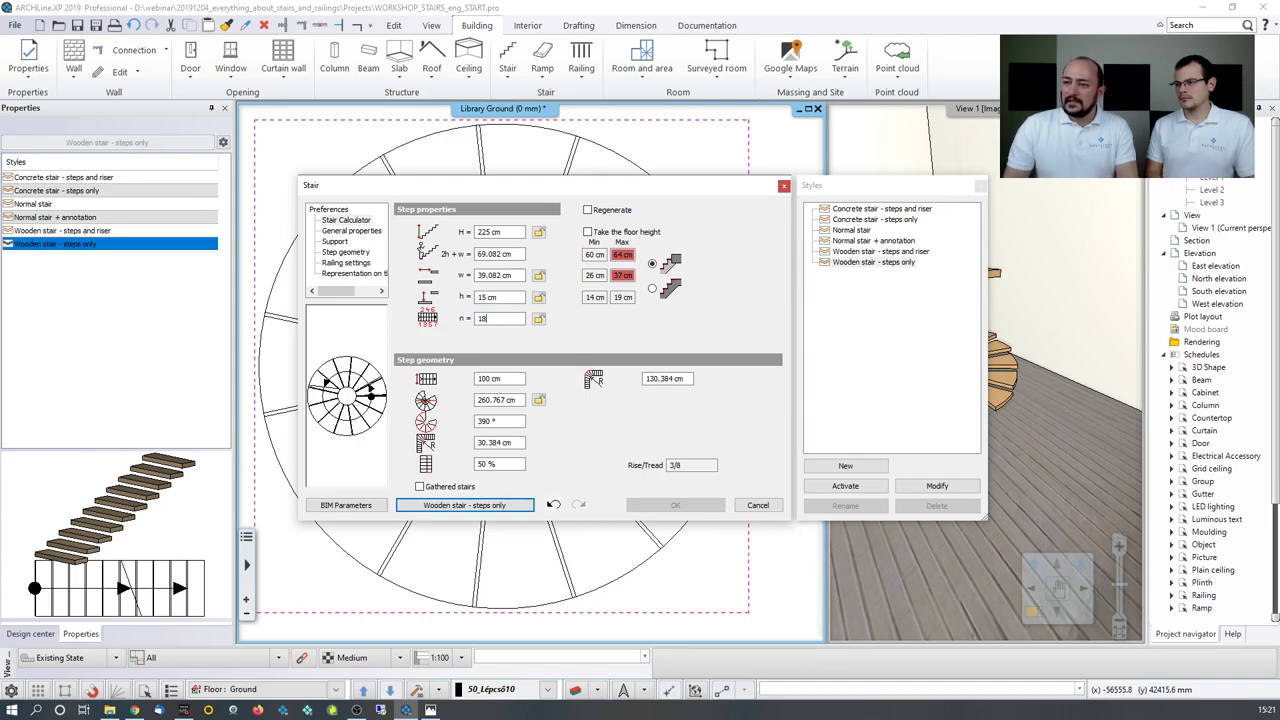
{"action": "key", "text": "Return"}
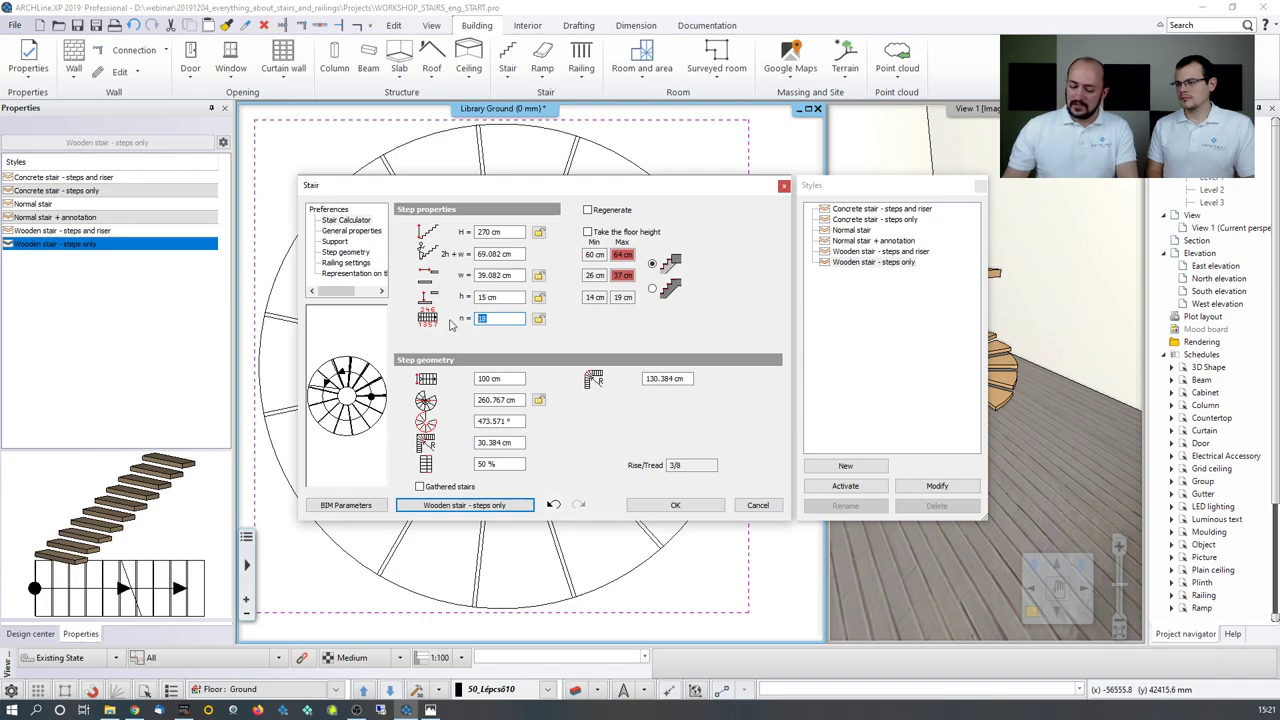
{"action": "type", "text": "20"}
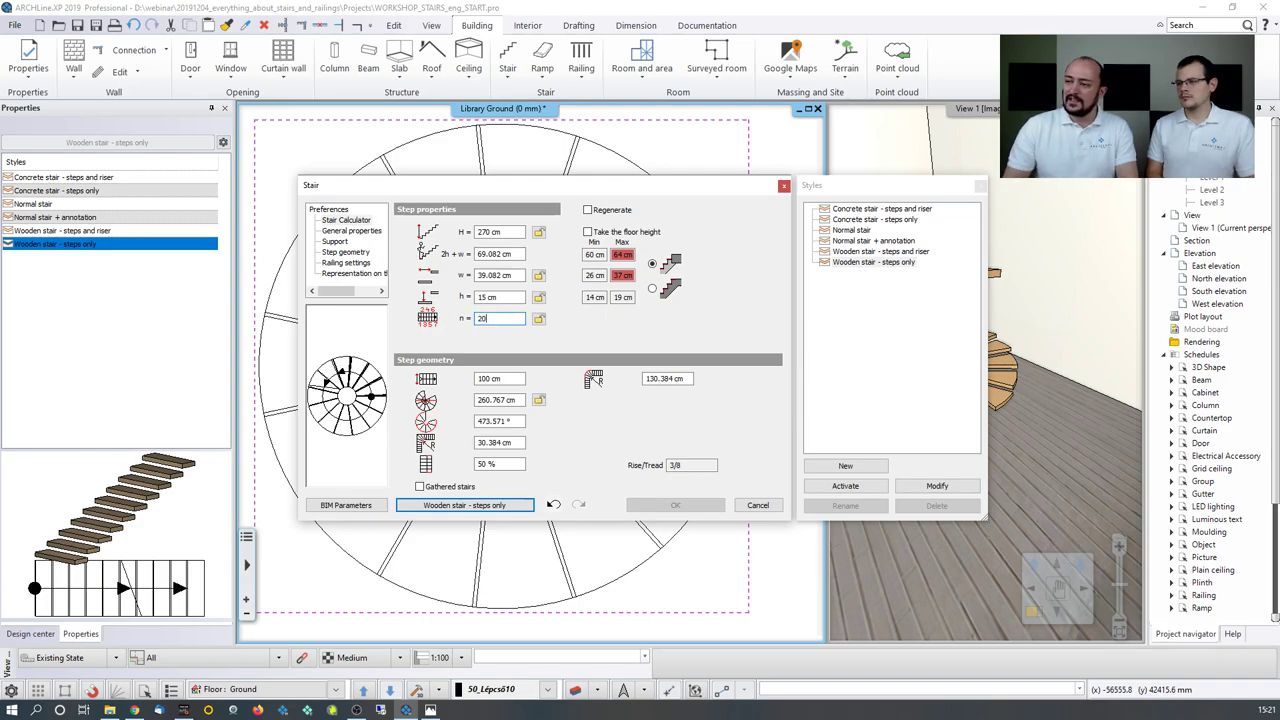
{"action": "key", "text": "Return"}
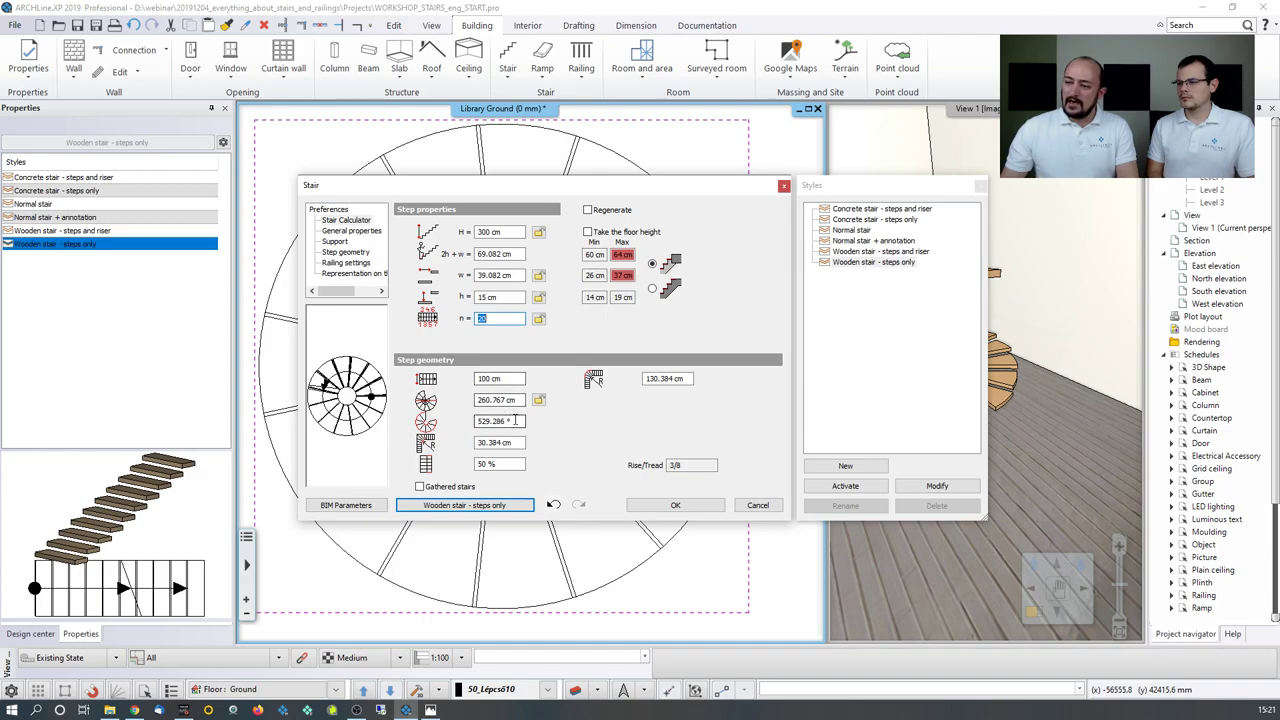
Step: Set the turning angle to 400° and apply the spiral stair settings
{"action": "left_click_drag", "start_coordinate": [515, 421], "coordinate": [453, 420]}
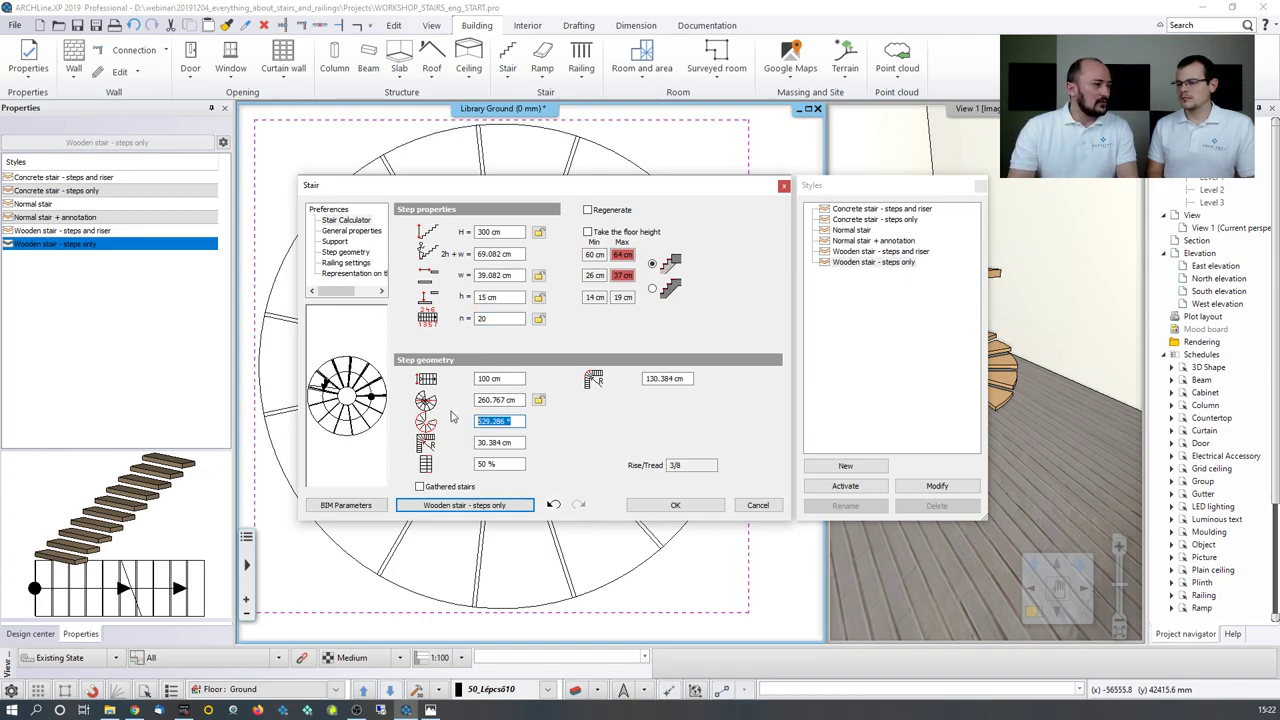
{"action": "type", "text": "4000"}
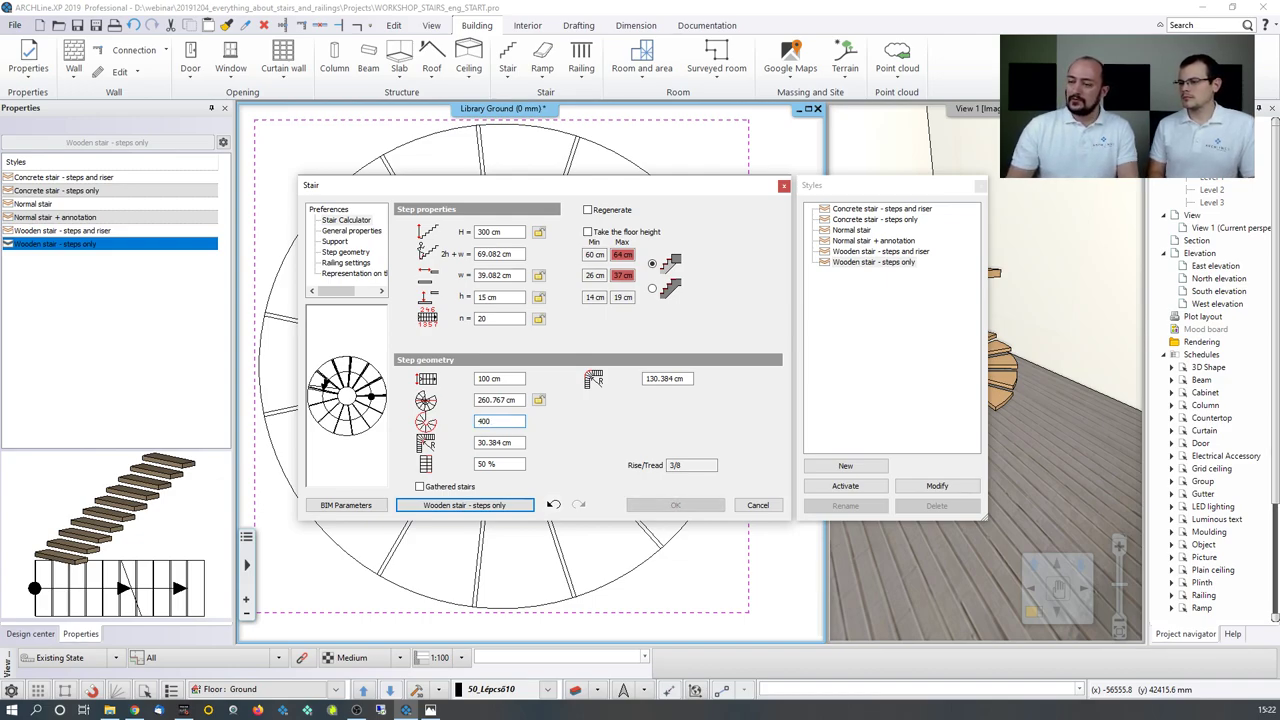
{"action": "key", "text": "Return"}
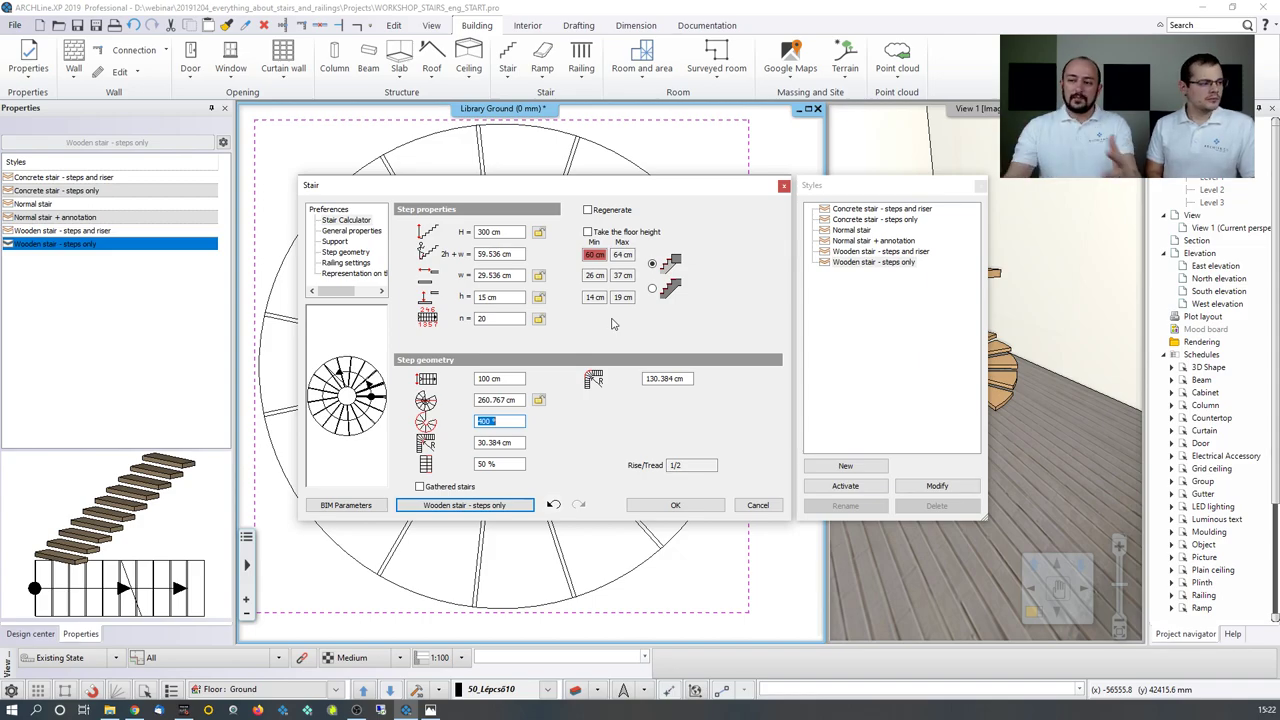
{"action": "left_click", "coordinate": [673, 505]}
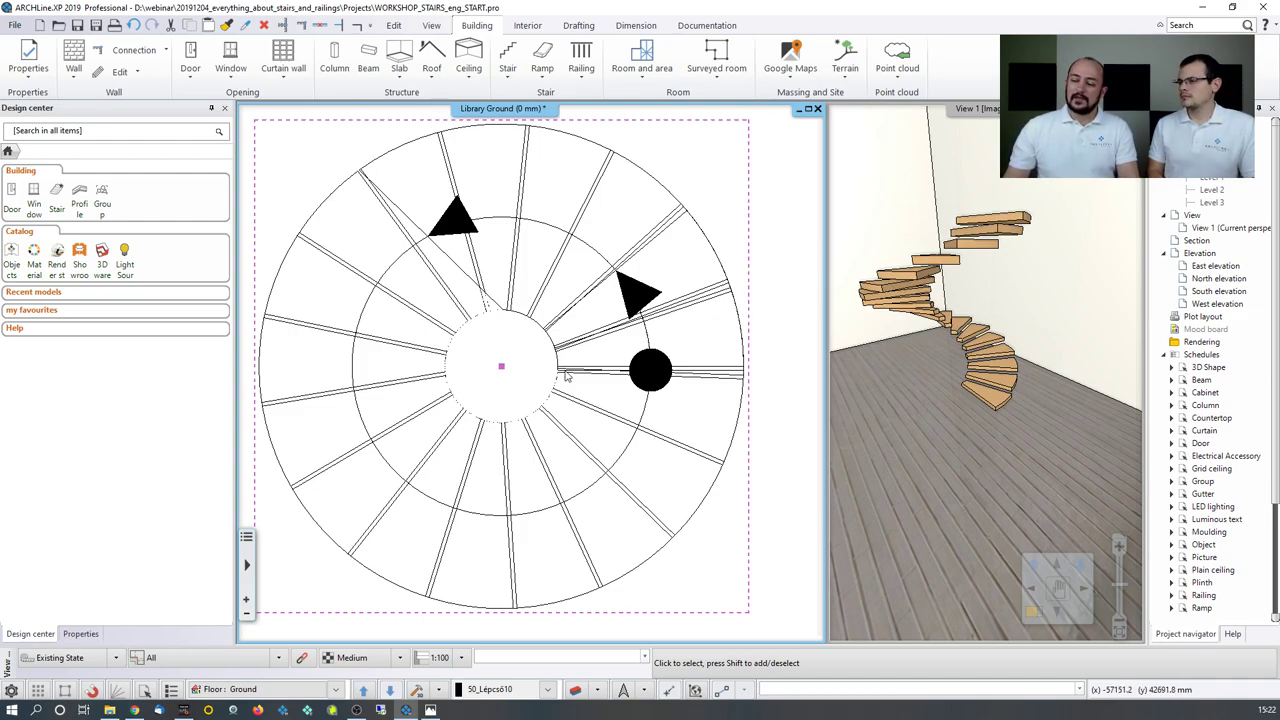
Step: Zoom out the plan and bring up the File menu with its recent projects list
{"action": "scroll", "coordinate": [519, 381], "scroll_direction": "down", "scroll_amount": 2}
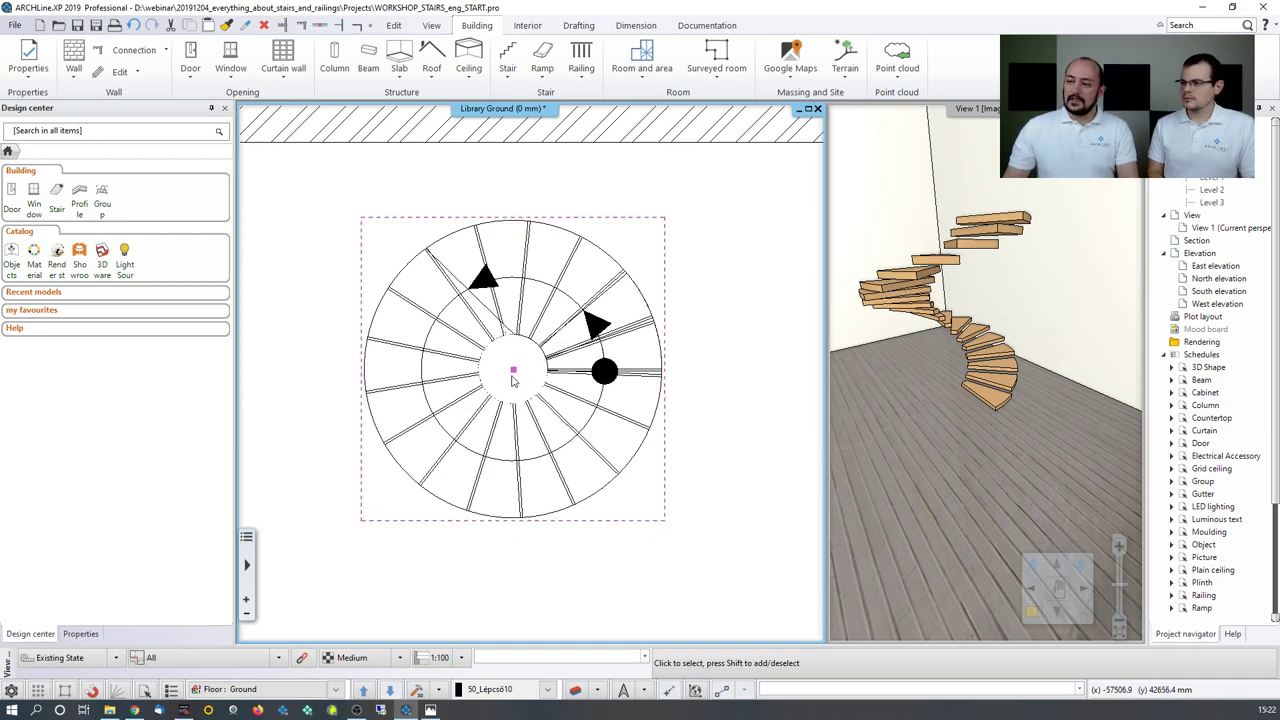
{"action": "left_click", "coordinate": [15, 27]}
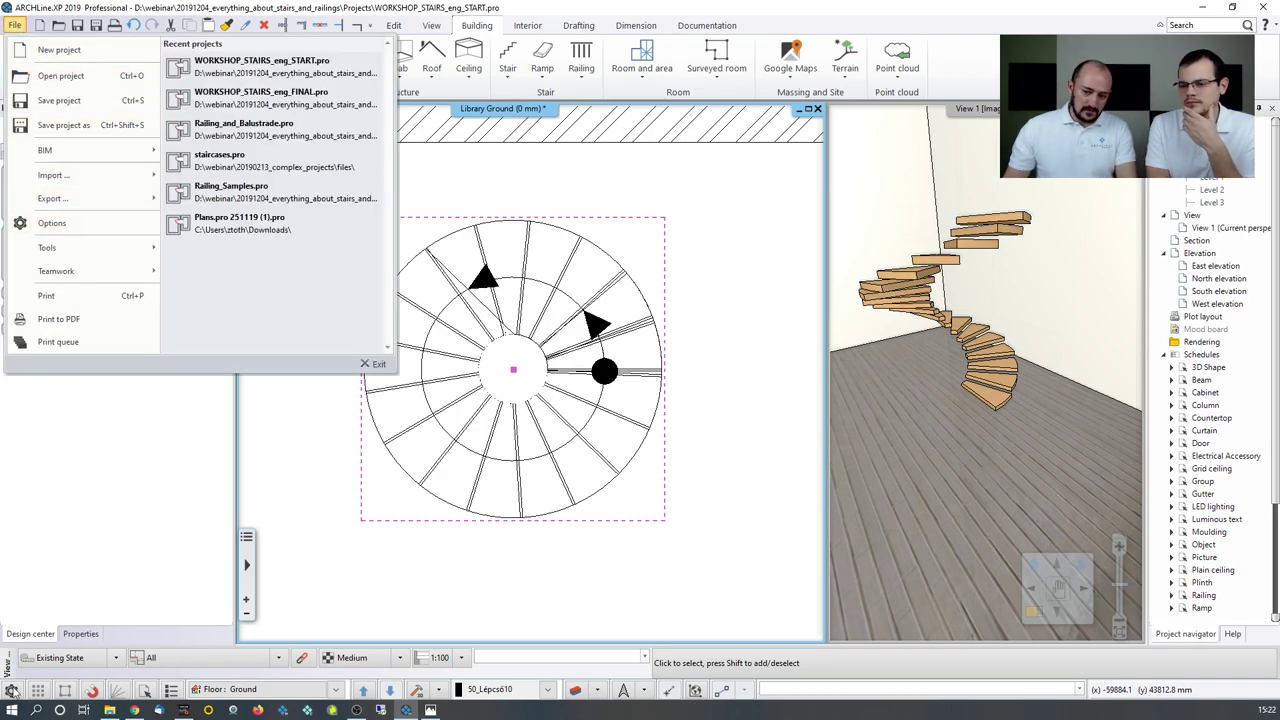
Step: Open Options, scroll Item settings down to Stair, and edit the Stair standards
{"action": "left_click", "coordinate": [54, 228]}
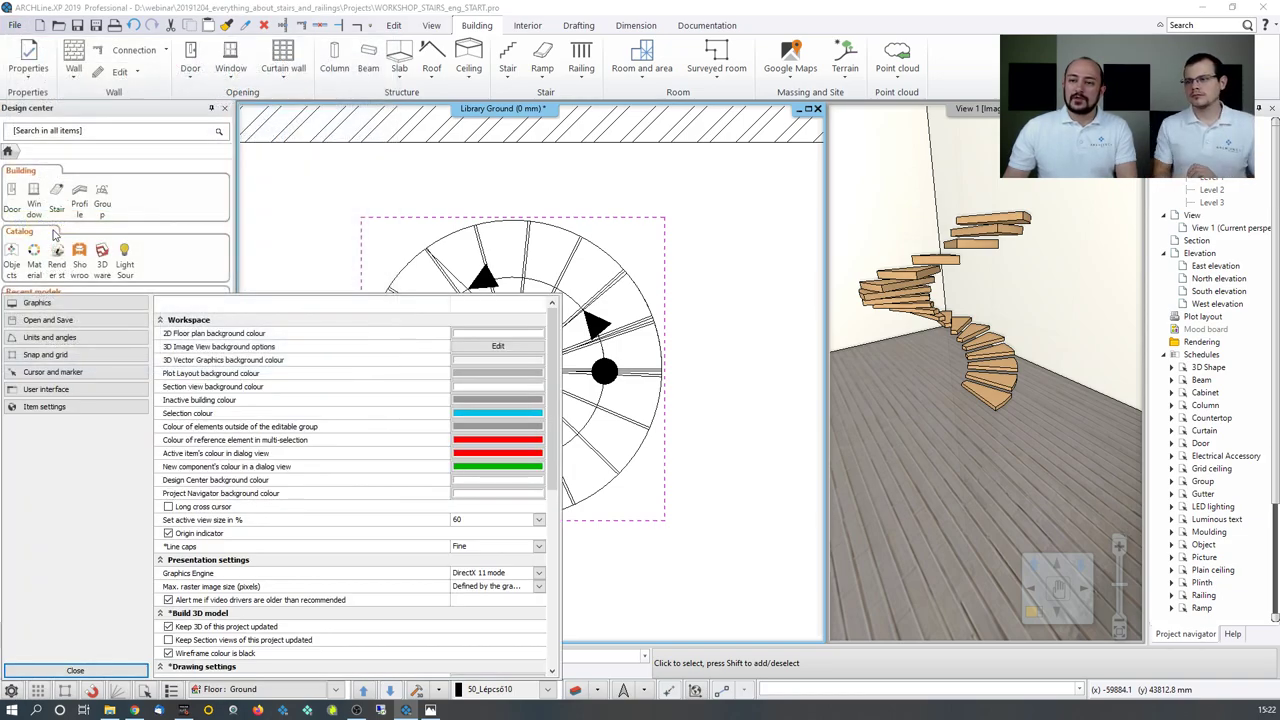
{"action": "left_click", "coordinate": [50, 408]}
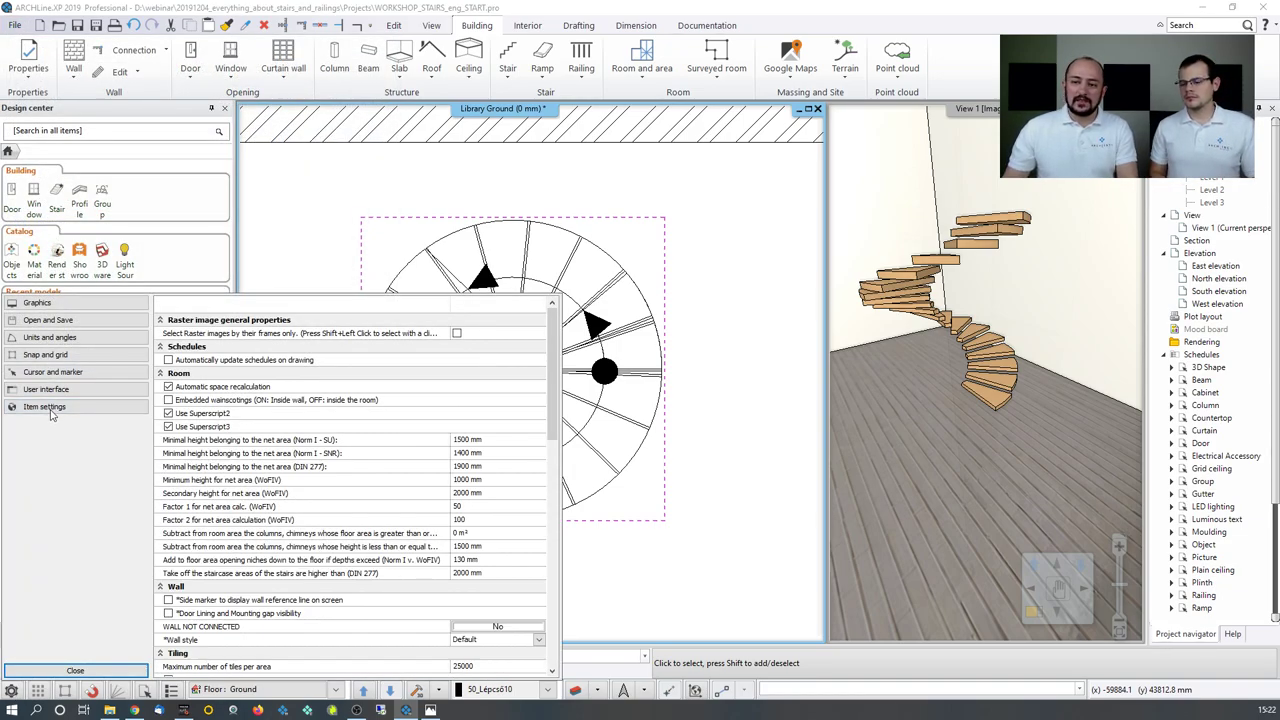
{"action": "scroll", "coordinate": [260, 432], "scroll_direction": "down", "scroll_amount": 3}
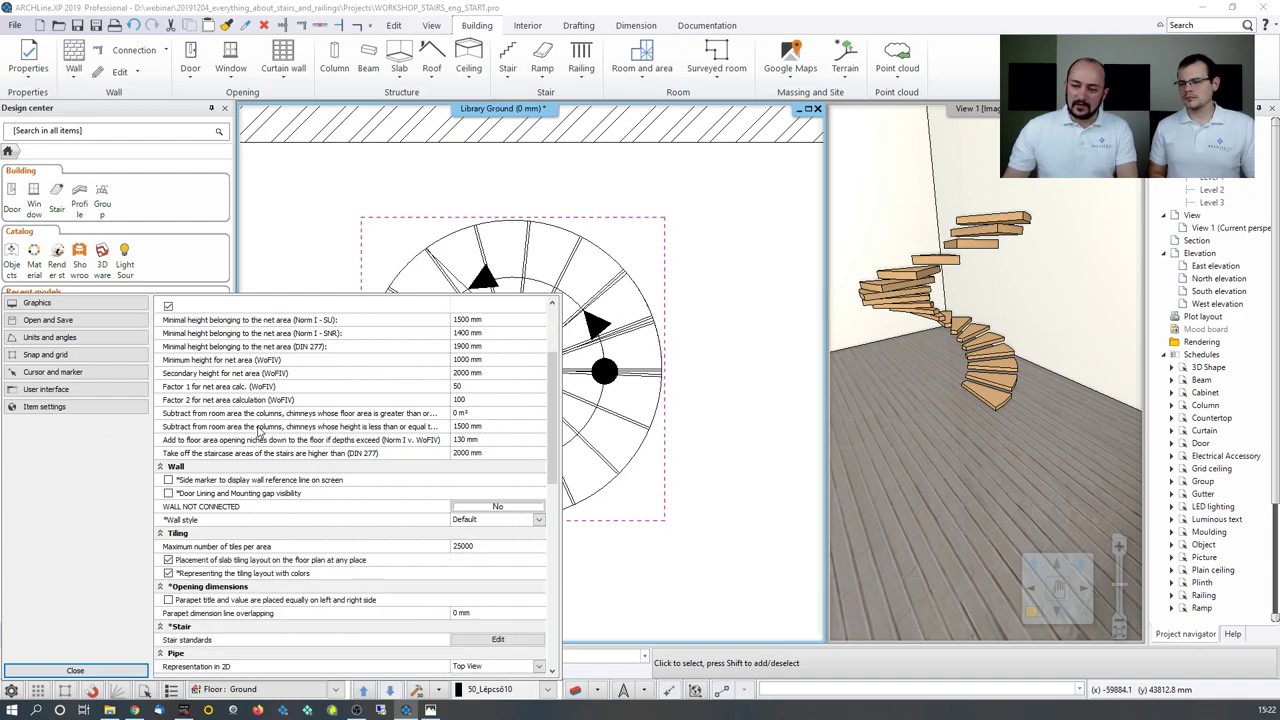
{"action": "scroll", "coordinate": [260, 432], "scroll_direction": "down", "scroll_amount": 1}
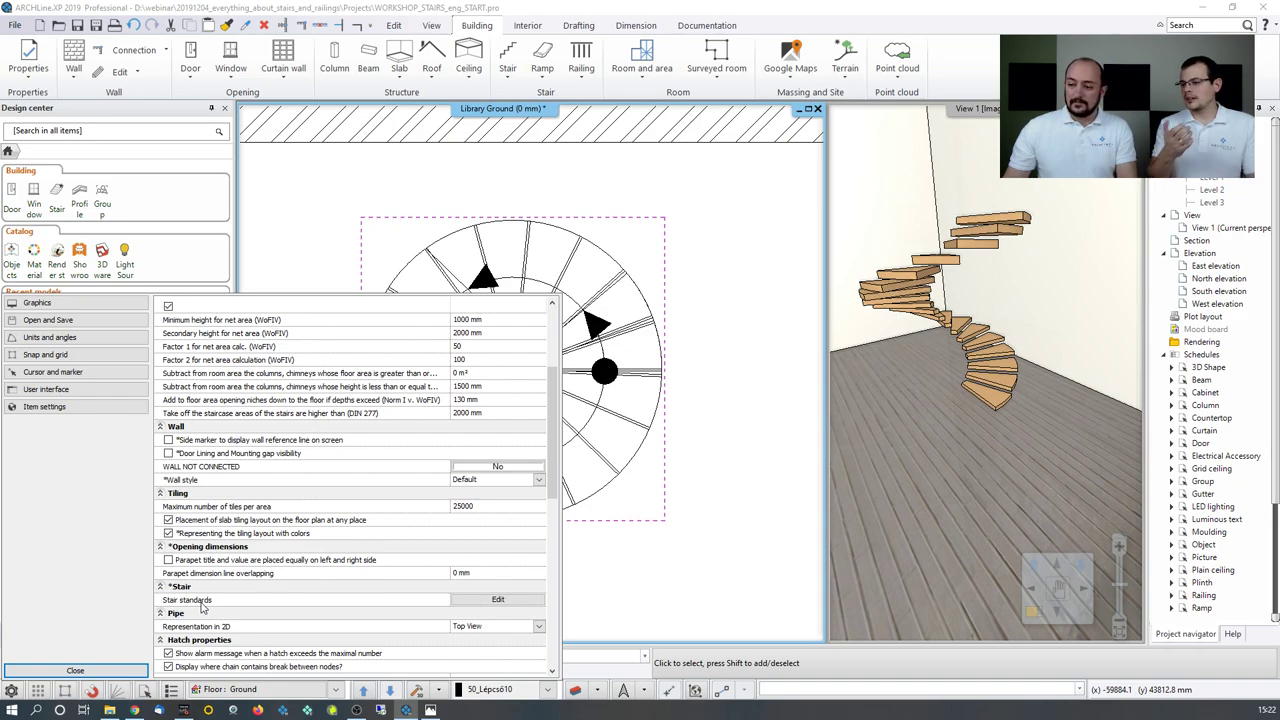
{"action": "left_click", "coordinate": [498, 599]}
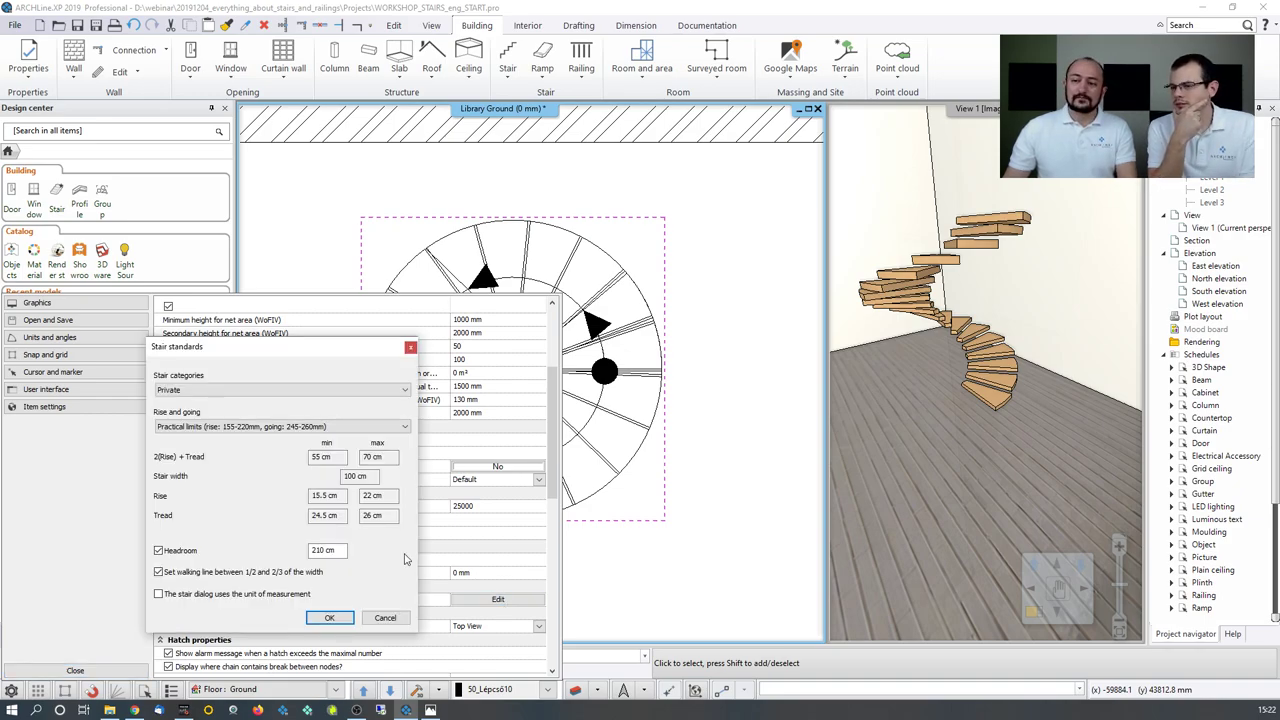
Step: Review the stair category and rise limits, keeping Private and 155–220 mm, then close both dialogs
{"action": "left_click", "coordinate": [211, 391]}
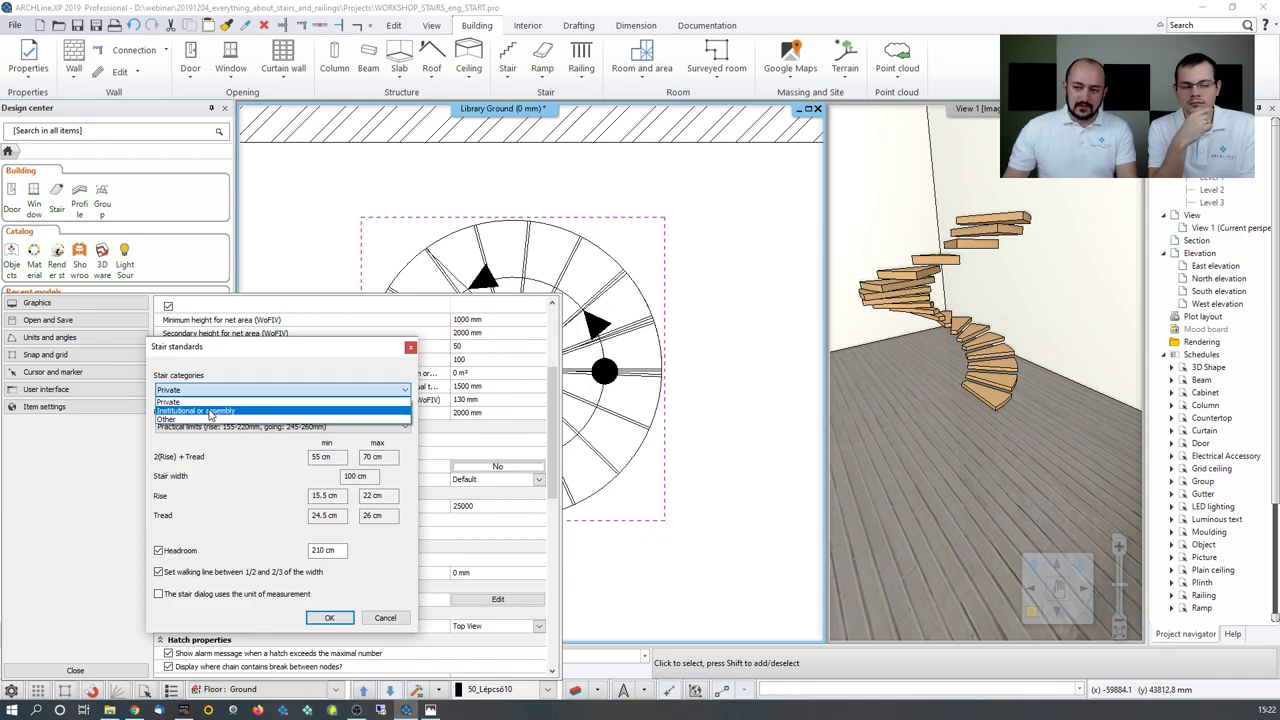
{"action": "left_click", "coordinate": [200, 358]}
{"action": "left_click", "coordinate": [188, 429]}
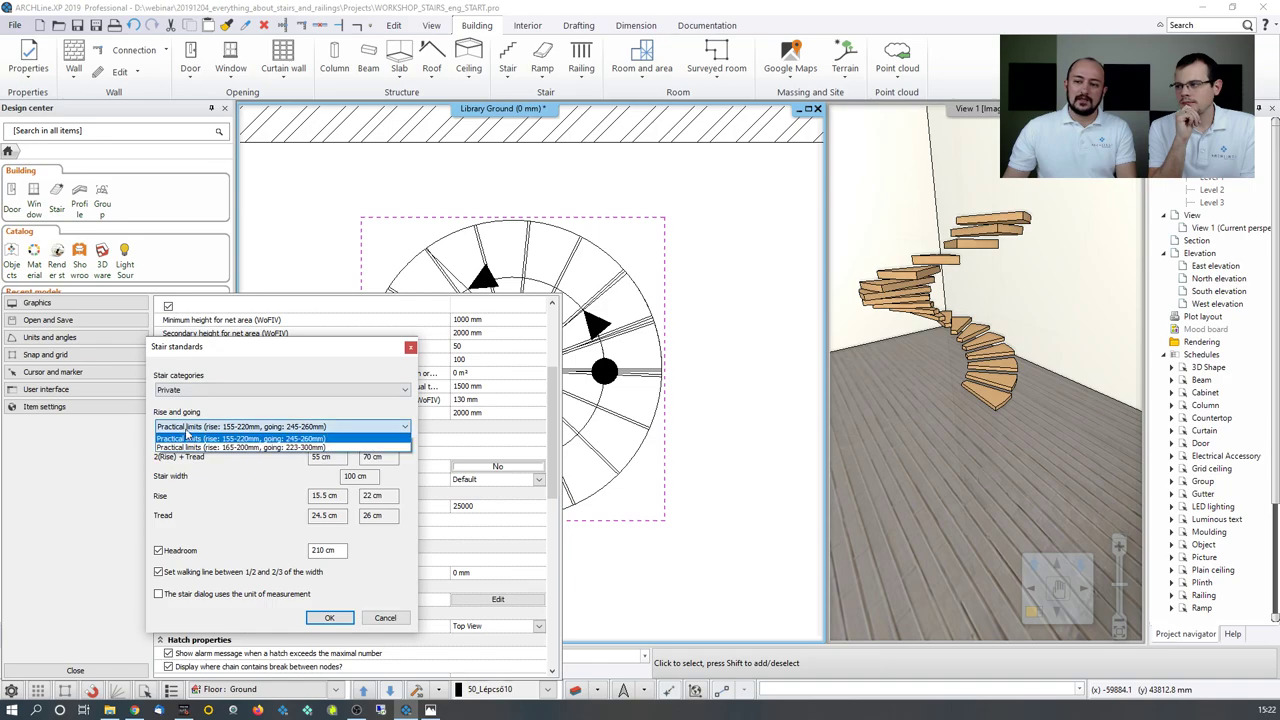
{"action": "left_click", "coordinate": [209, 370]}
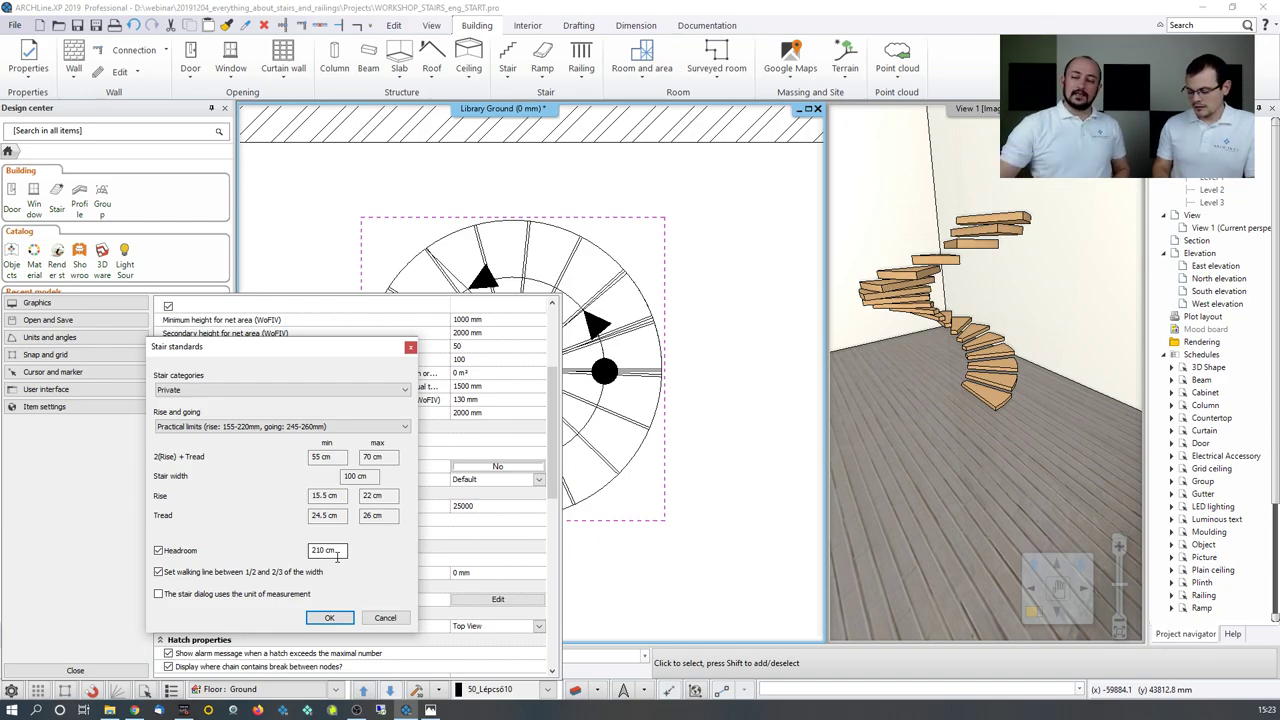
{"action": "left_click", "coordinate": [385, 617]}
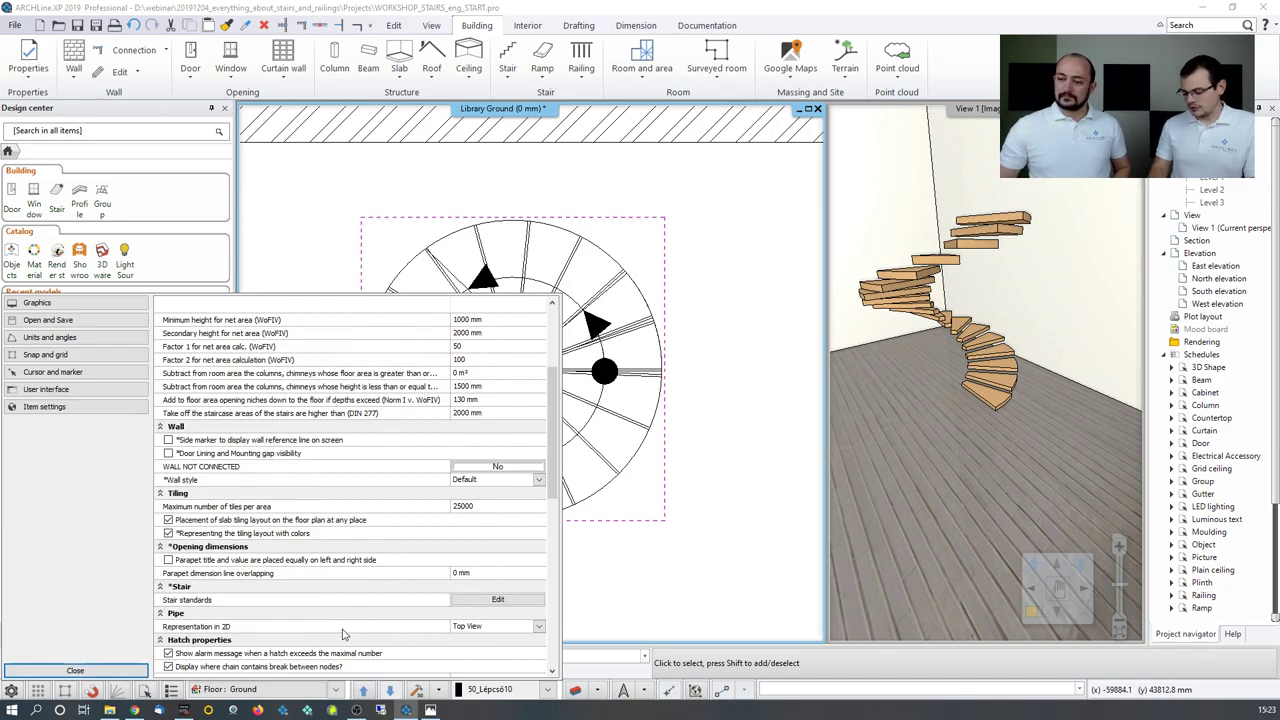
{"action": "left_click", "coordinate": [116, 672]}
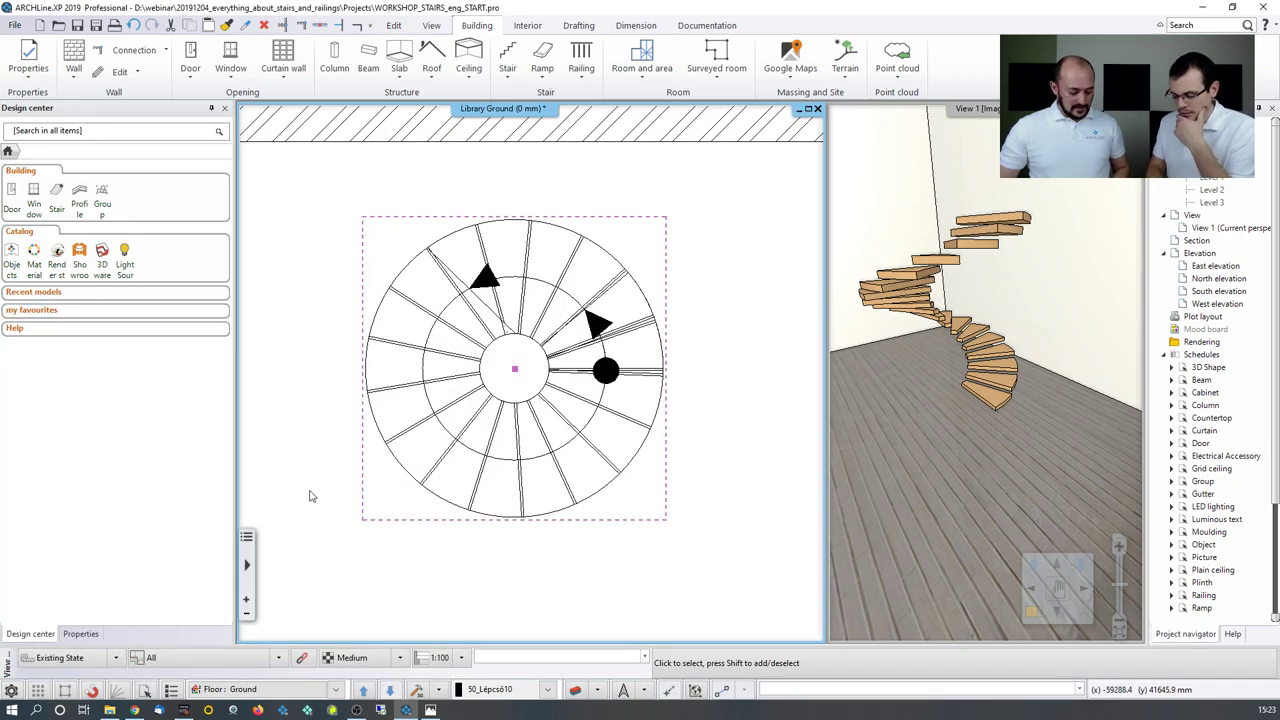
Step: Zoom out the plan to show the spiral stair, straight stair and neighbouring stair together
{"action": "scroll", "coordinate": [312, 495], "scroll_direction": "down", "scroll_amount": 2}
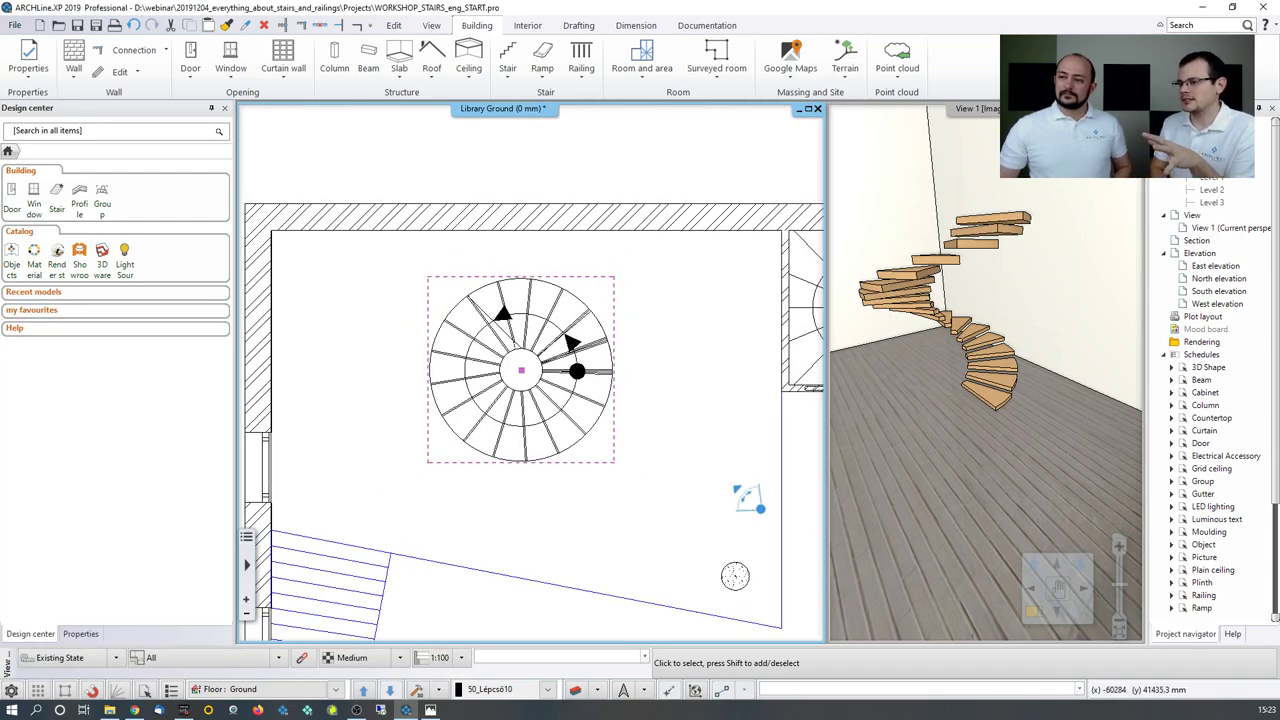
{"action": "middle_click_drag", "start_coordinate": [309, 463], "coordinate": [383, 453]}
{"action": "key", "text": "Escape"}
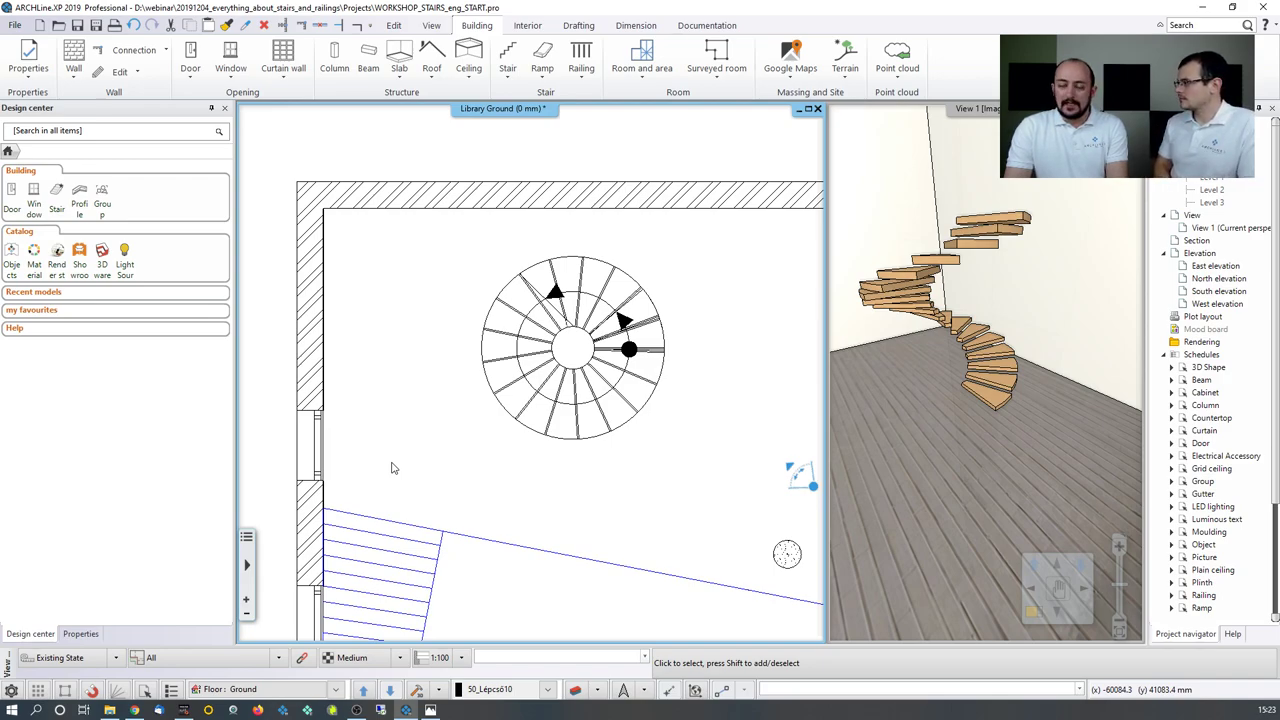
{"action": "scroll", "coordinate": [430, 500], "scroll_direction": "down", "scroll_amount": 3}
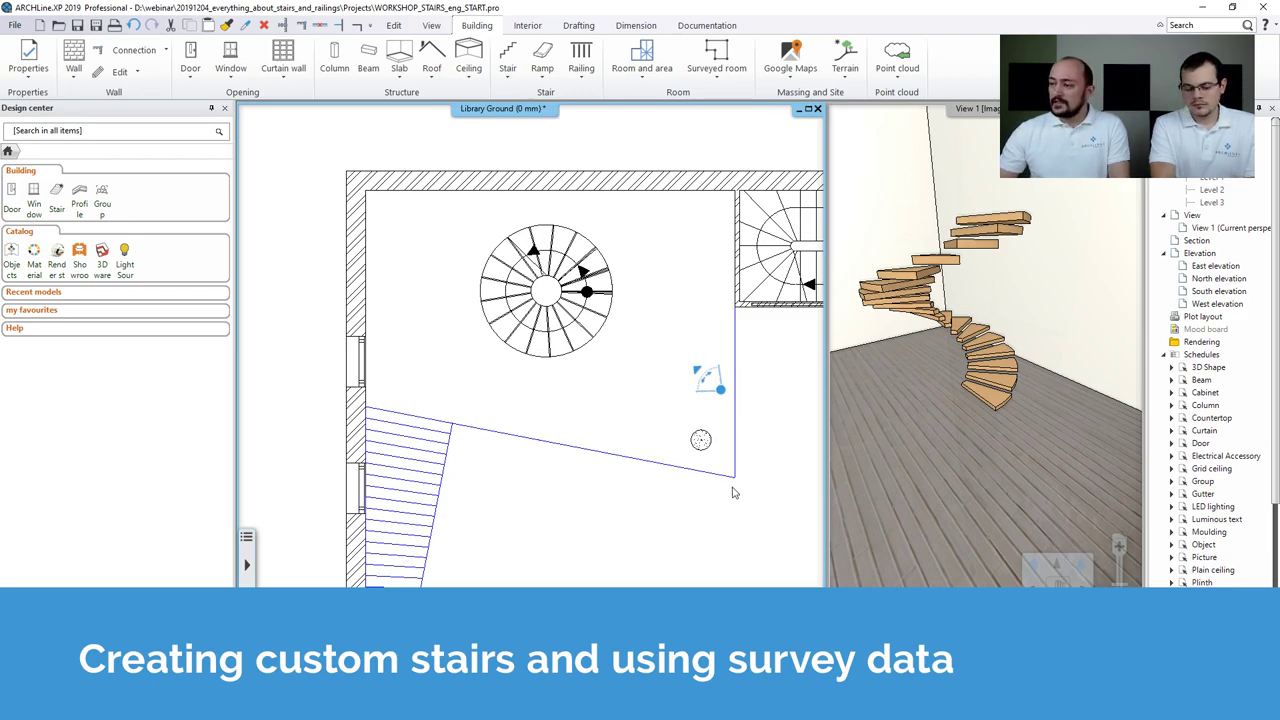
Step: Activate the 3D window and switch its saved view from Interior 1 to Custom staircase
{"action": "left_click", "coordinate": [885, 445]}
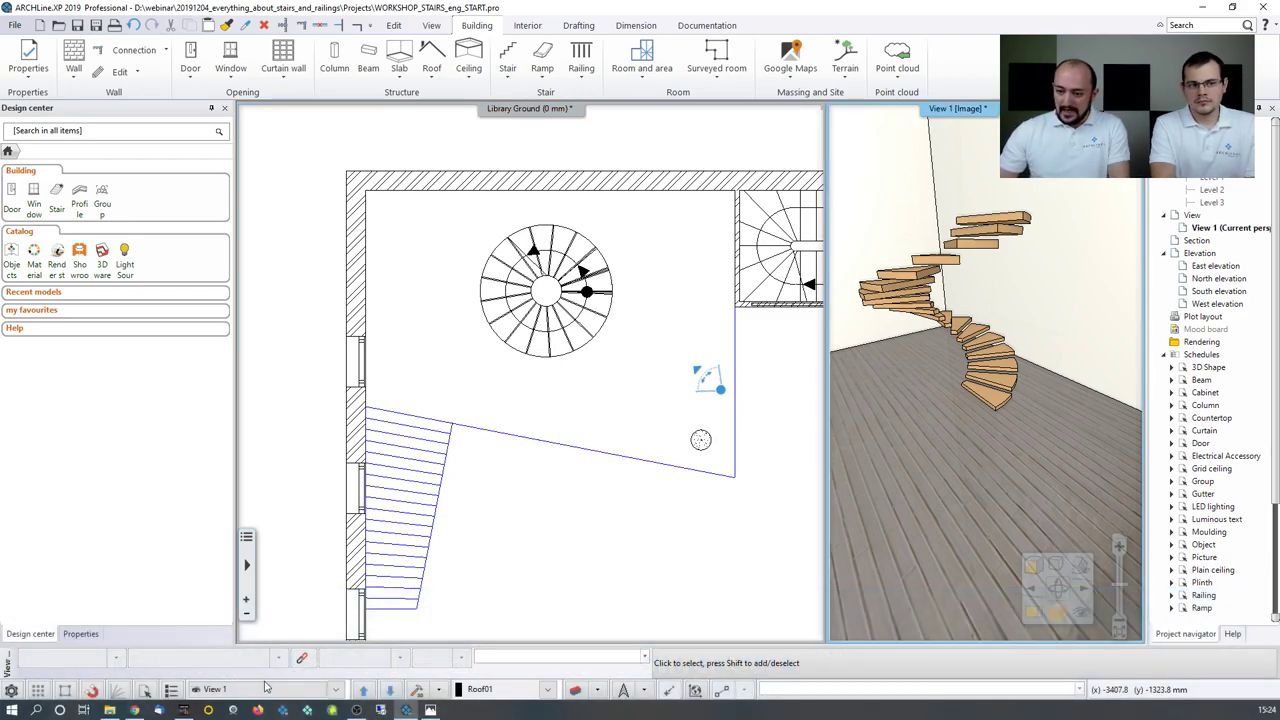
{"action": "left_click", "coordinate": [267, 689]}
{"action": "left_click", "coordinate": [250, 640]}
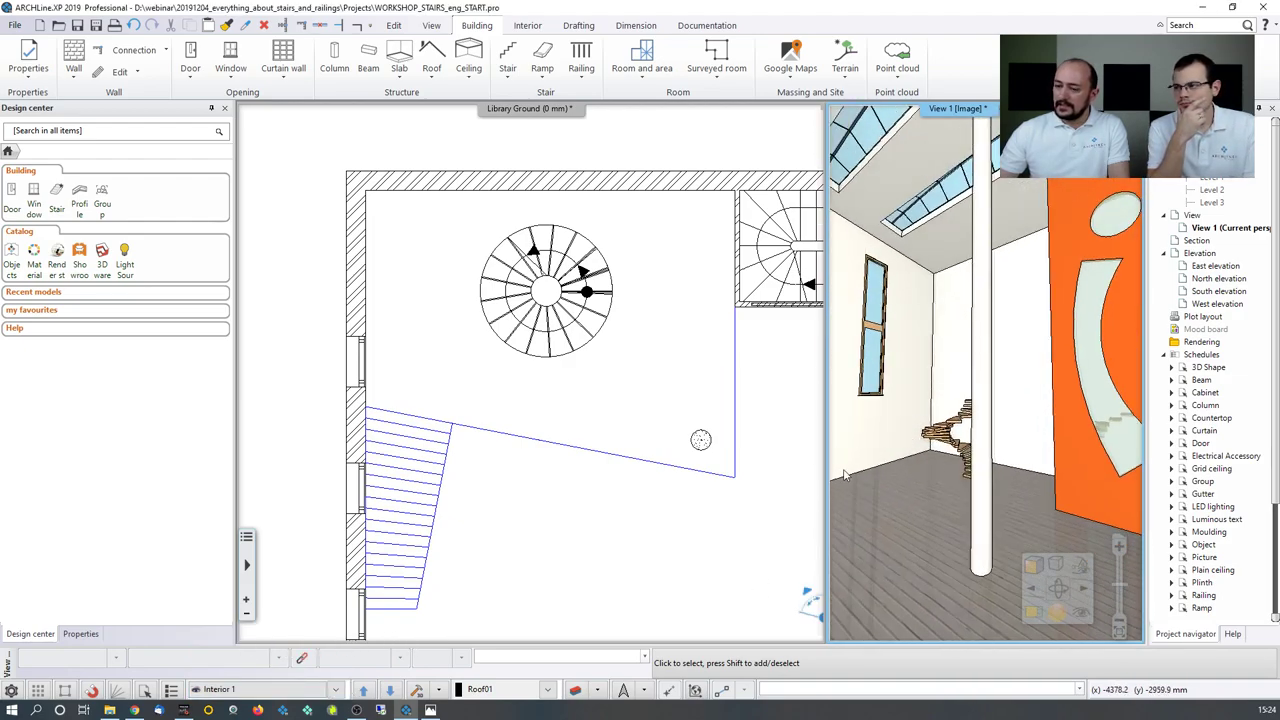
{"action": "left_click", "coordinate": [337, 689]}
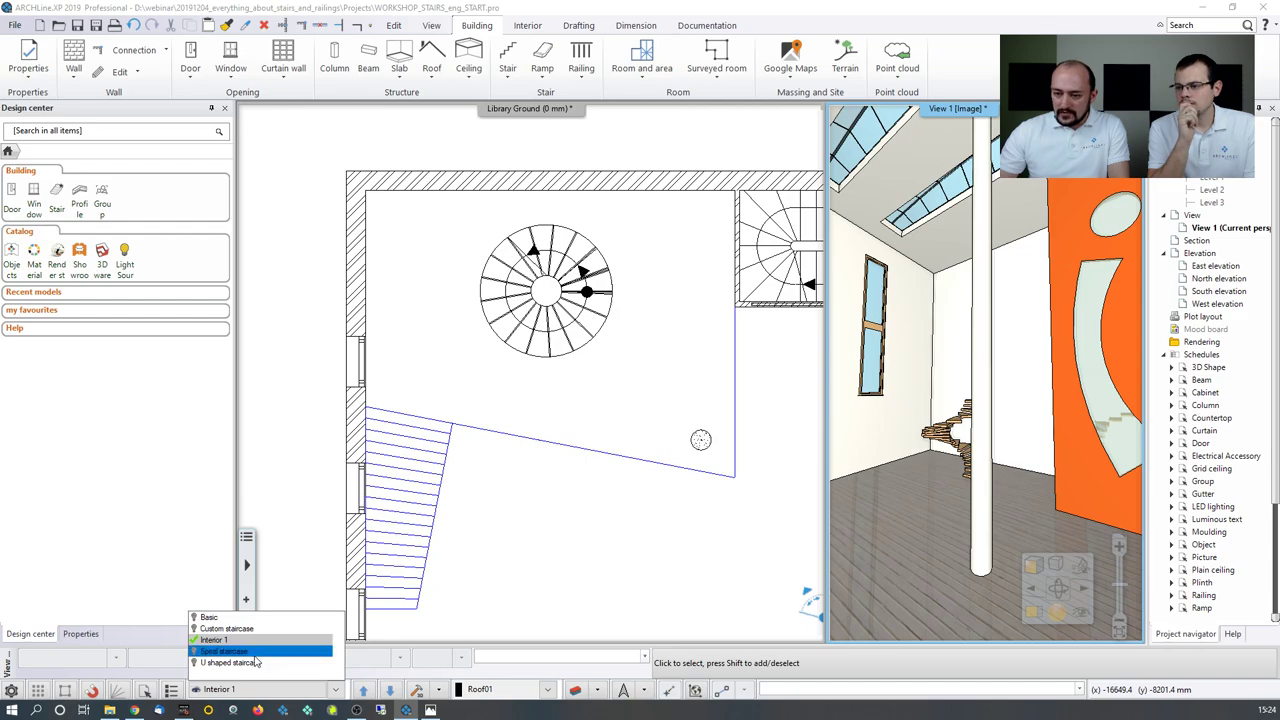
{"action": "left_click", "coordinate": [233, 630]}
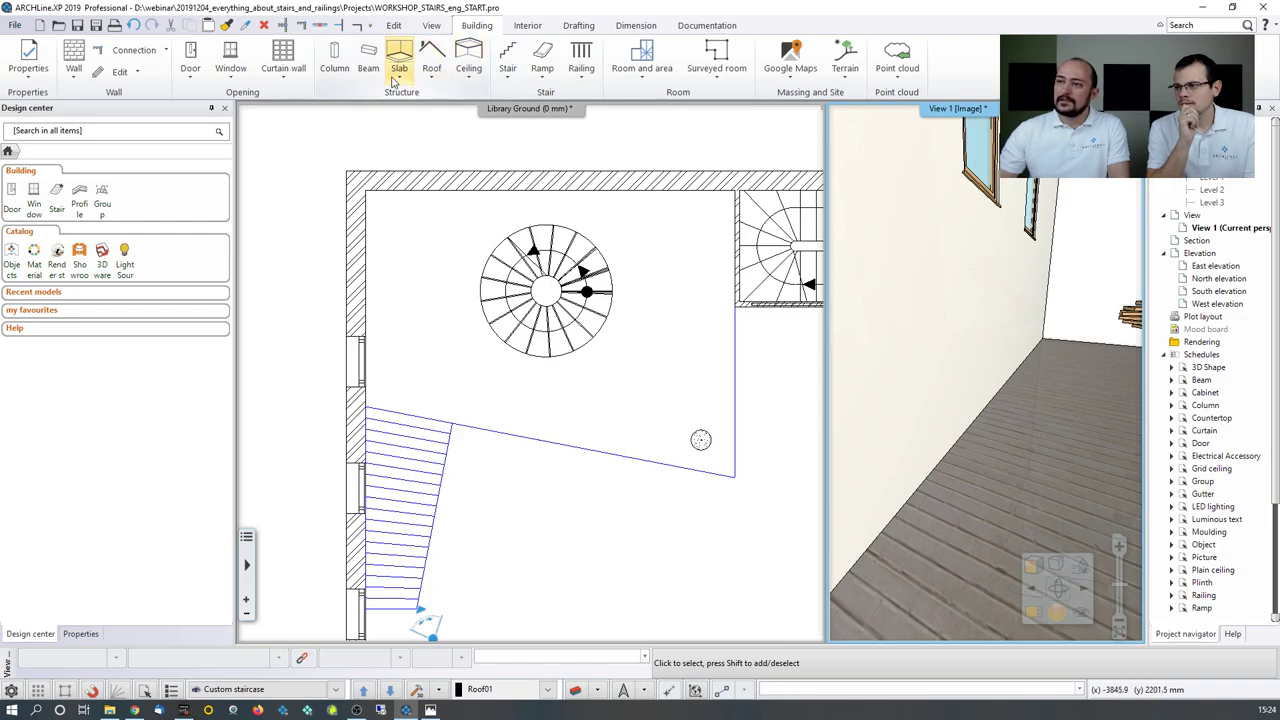
Step: Link the default slab's top, side and bottom materials and set them to Bright_white
{"action": "left_click", "coordinate": [398, 78]}
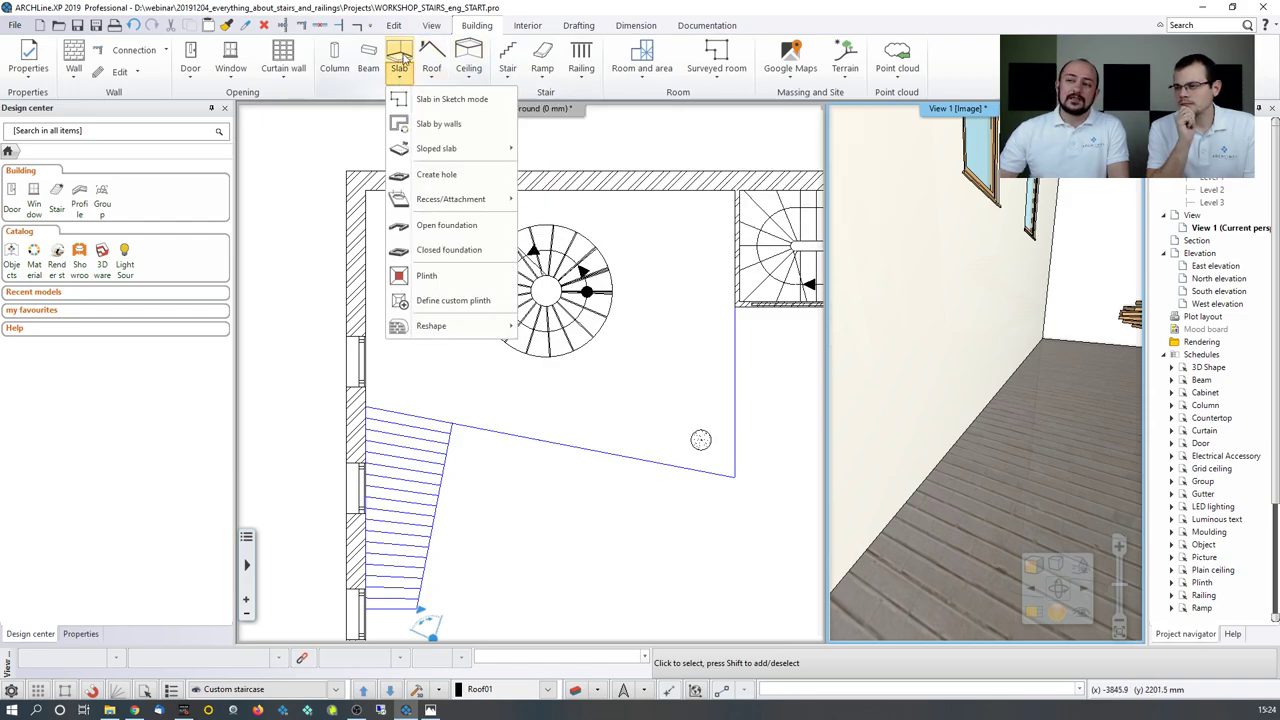
{"action": "left_click", "coordinate": [428, 72]}
{"action": "left_click", "coordinate": [425, 71]}
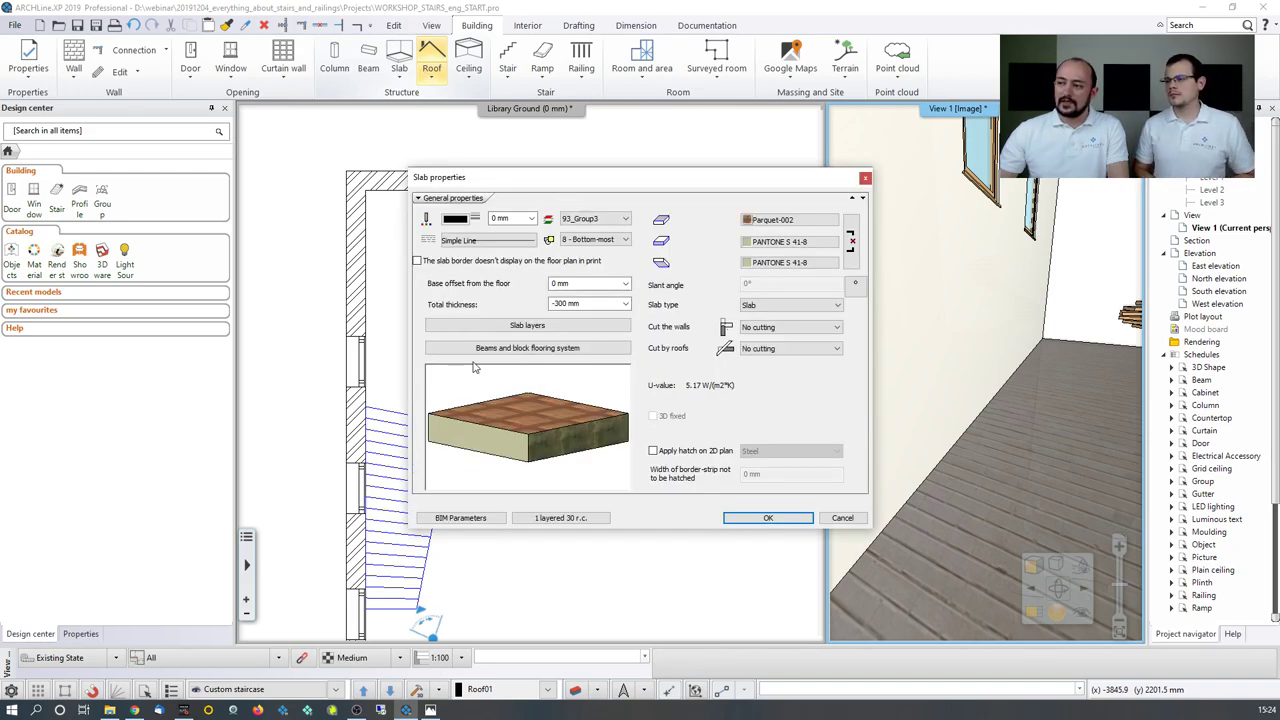
{"action": "left_click", "coordinate": [851, 242]}
{"action": "left_click", "coordinate": [793, 222]}
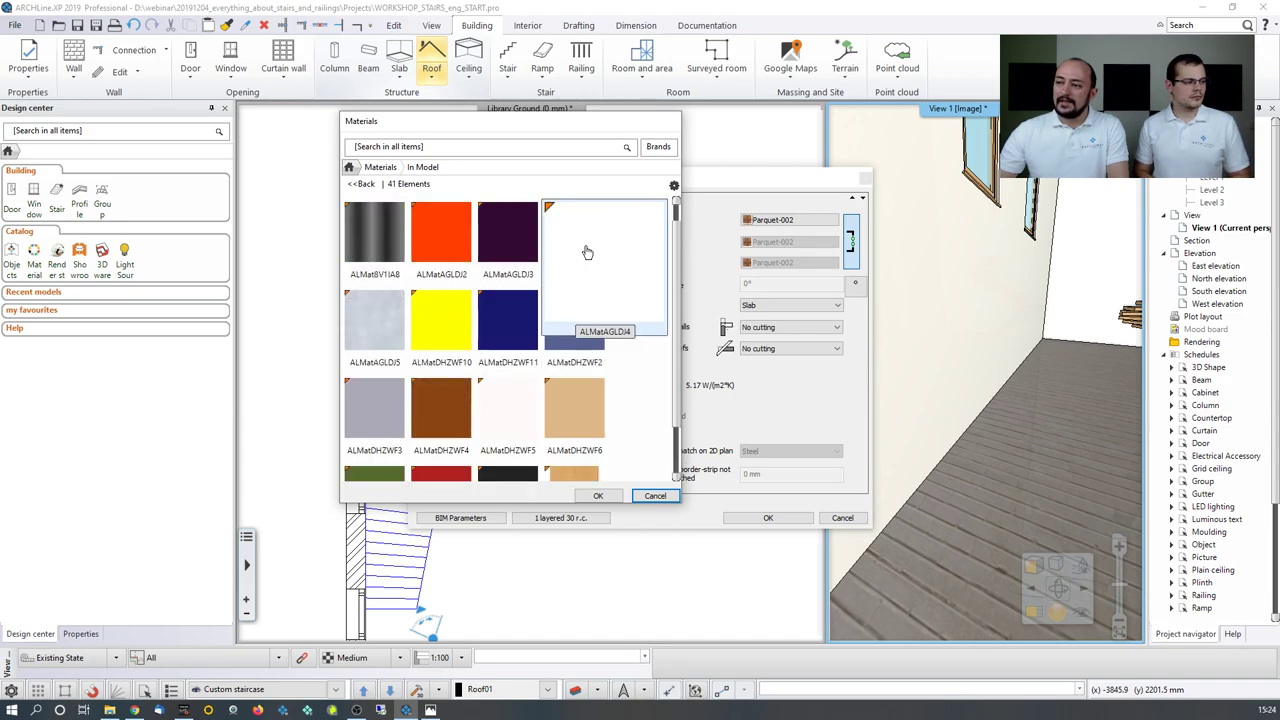
{"action": "scroll", "coordinate": [514, 400], "scroll_direction": "up", "scroll_amount": 3}
{"action": "scroll", "coordinate": [540, 357], "scroll_direction": "down", "scroll_amount": 10}
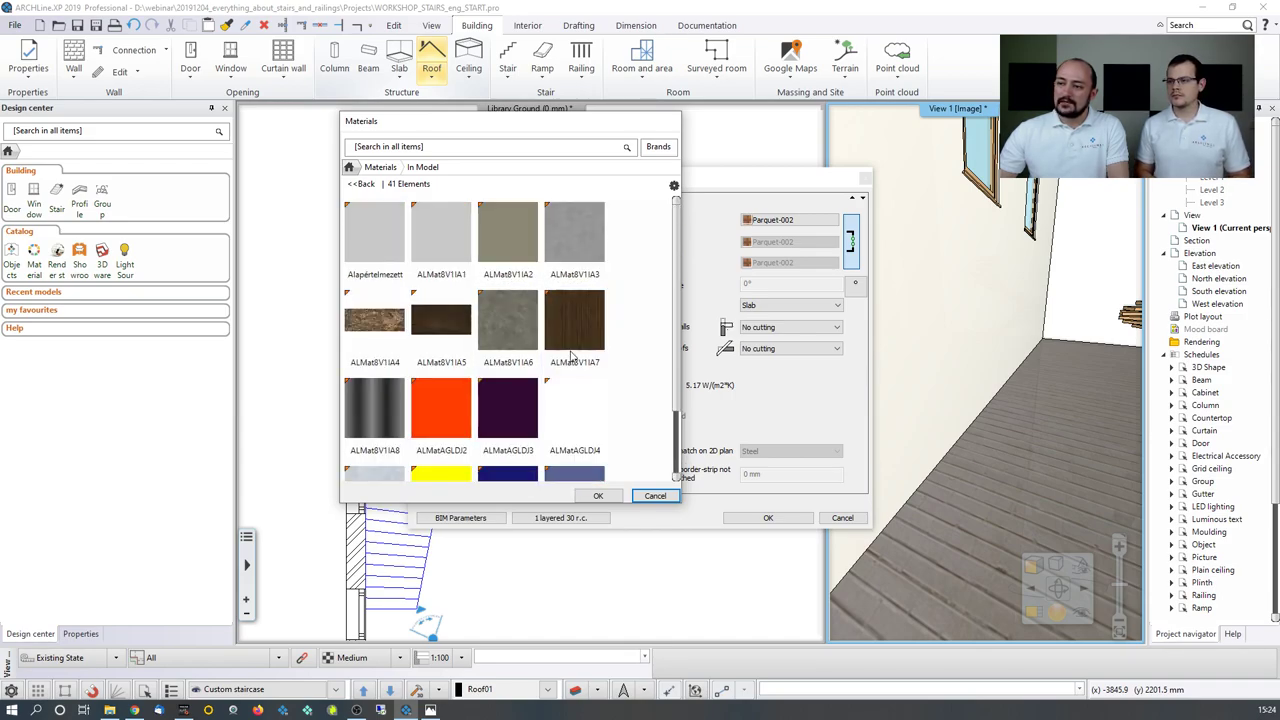
{"action": "scroll", "coordinate": [572, 355], "scroll_direction": "up", "scroll_amount": 5}
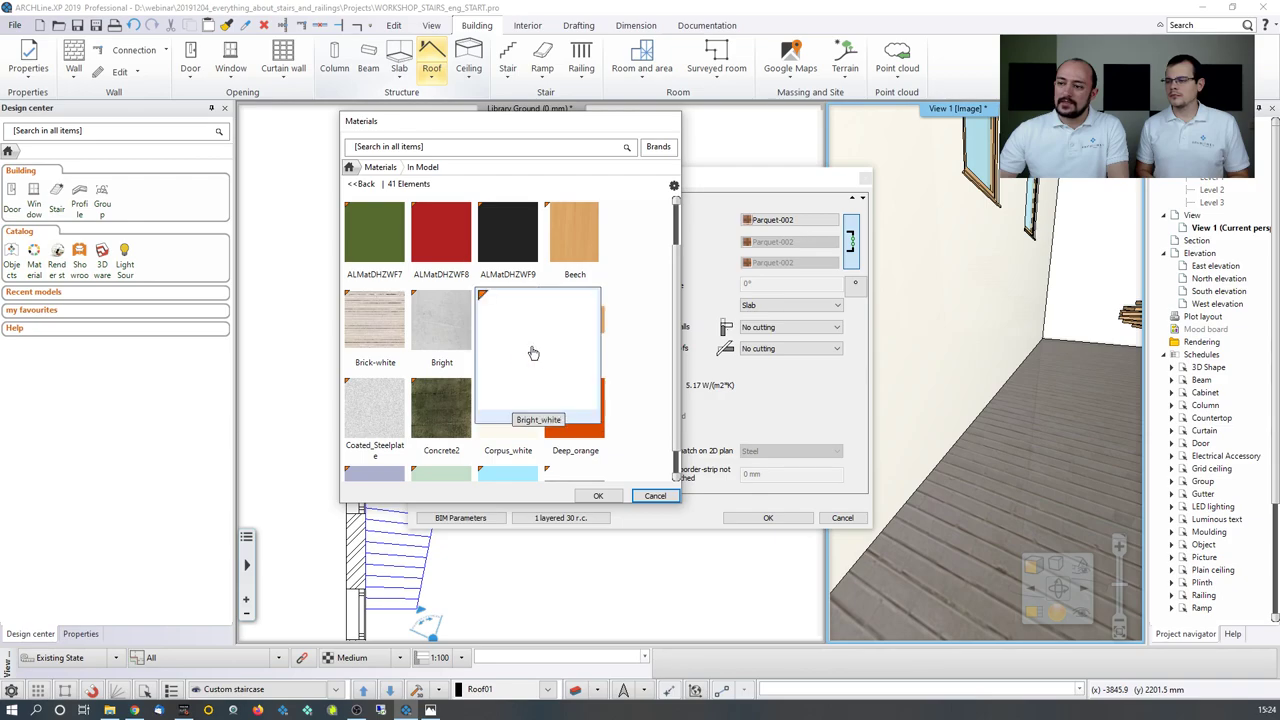
{"action": "left_click", "coordinate": [508, 322]}
{"action": "left_click", "coordinate": [598, 495]}
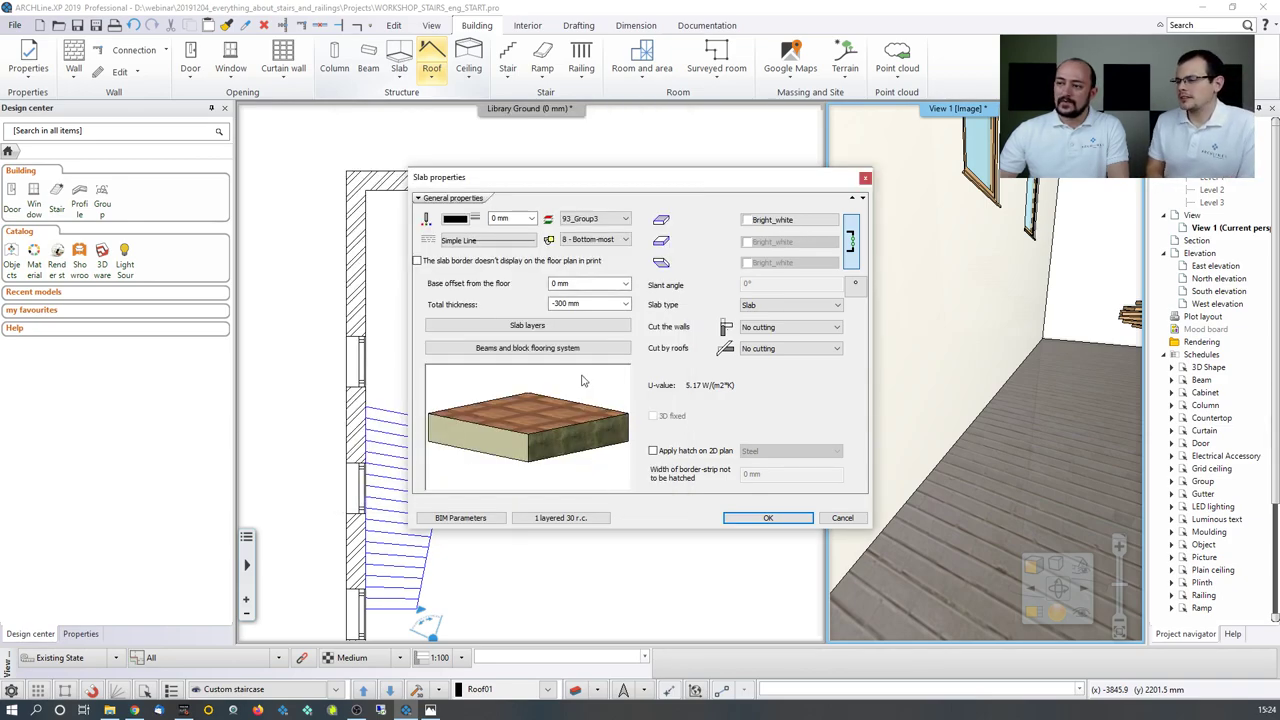
{"action": "left_click", "coordinate": [757, 519]}
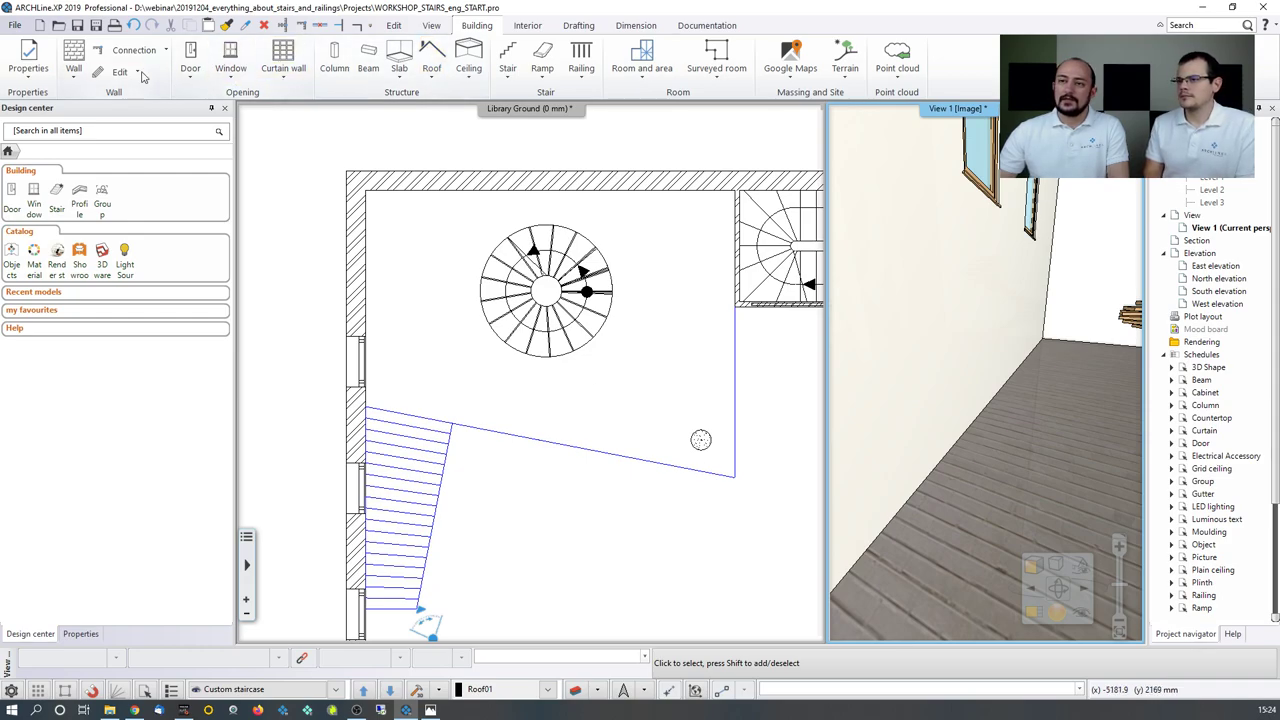
{"action": "left_click", "coordinate": [400, 80]}
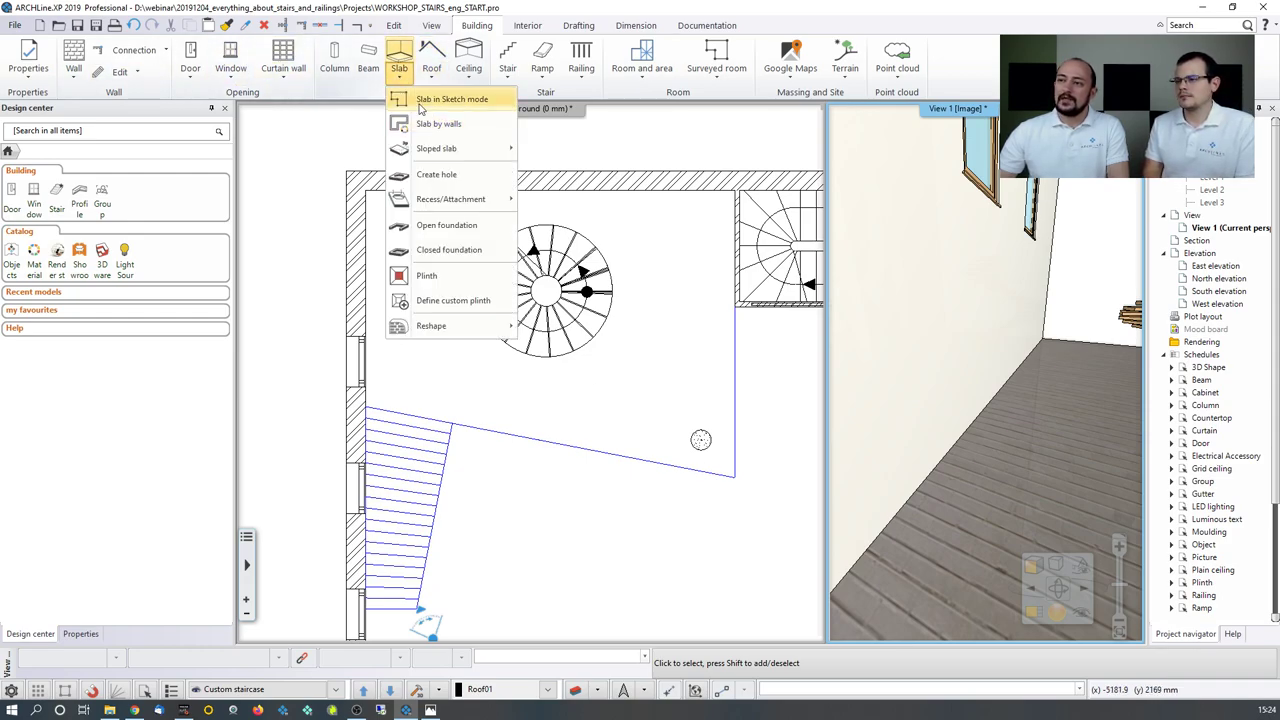
Step: Sketch a four-corner slab from the top wall corners down to both ends of the sloped line
{"action": "left_click", "coordinate": [440, 99]}
{"action": "key", "text": "Escape"}
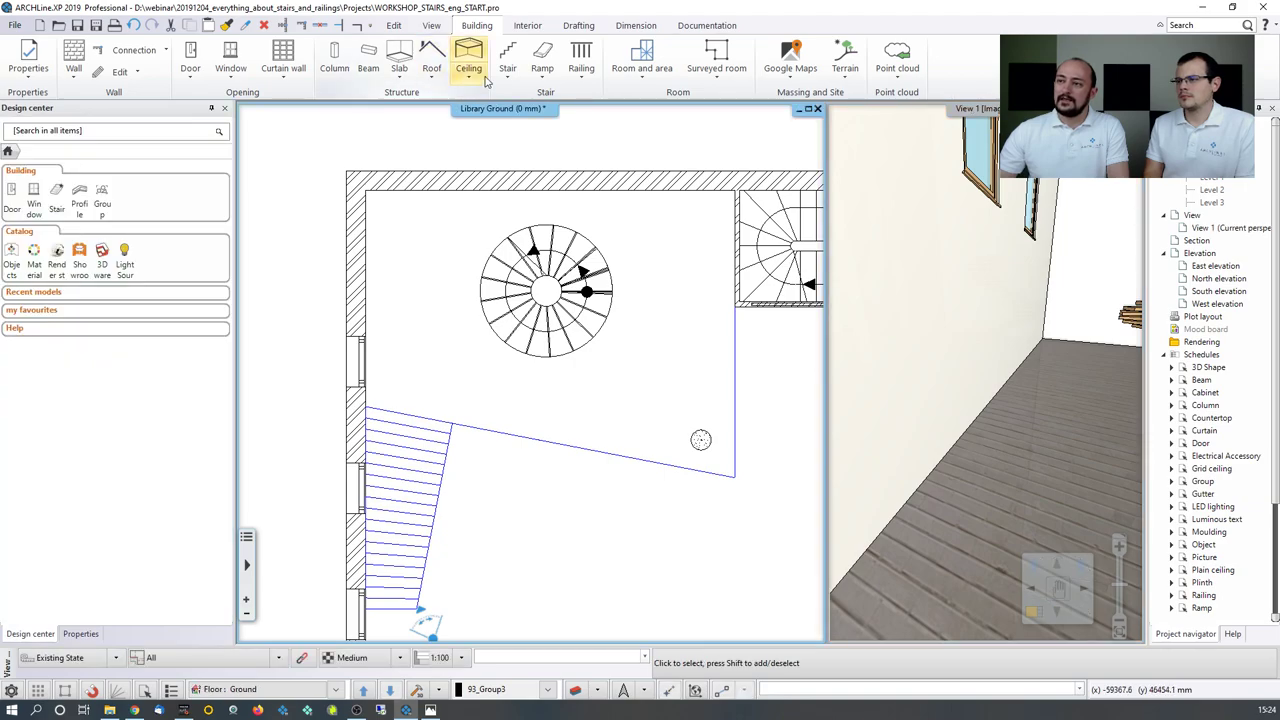
{"action": "left_click", "coordinate": [399, 78]}
{"action": "left_click", "coordinate": [435, 97]}
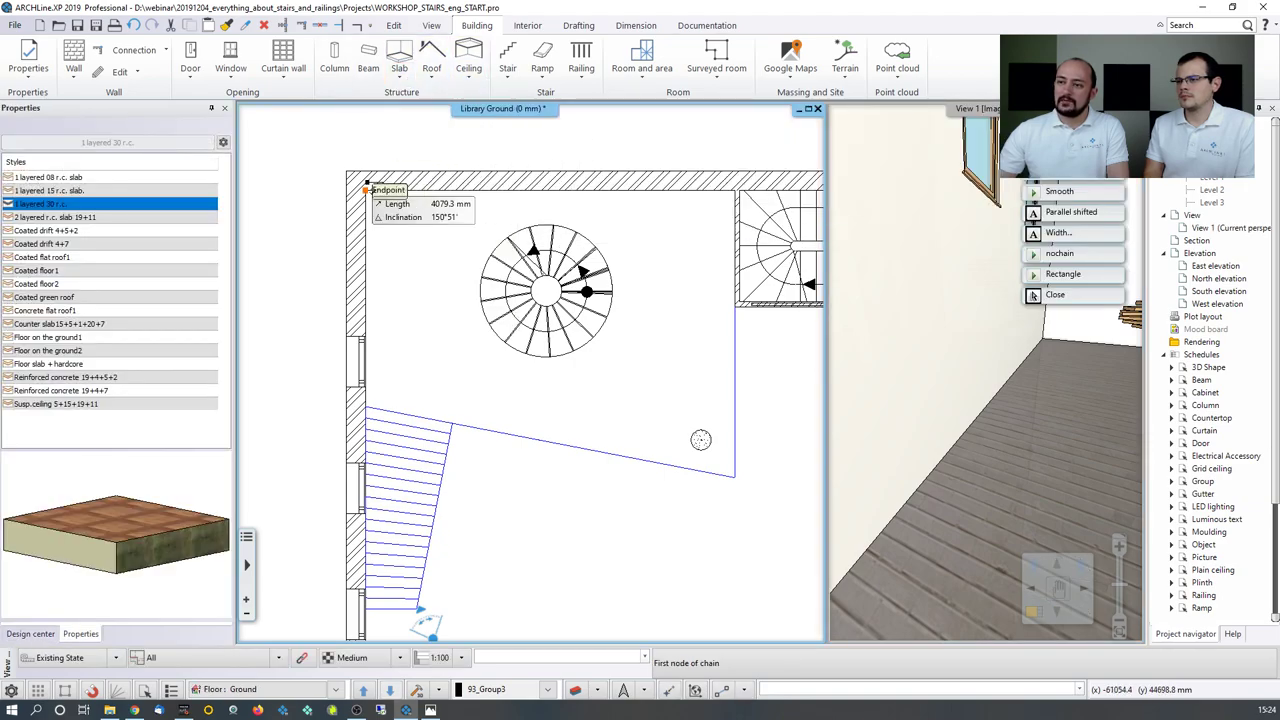
{"action": "left_click", "coordinate": [367, 189]}
{"action": "left_click", "coordinate": [367, 407]}
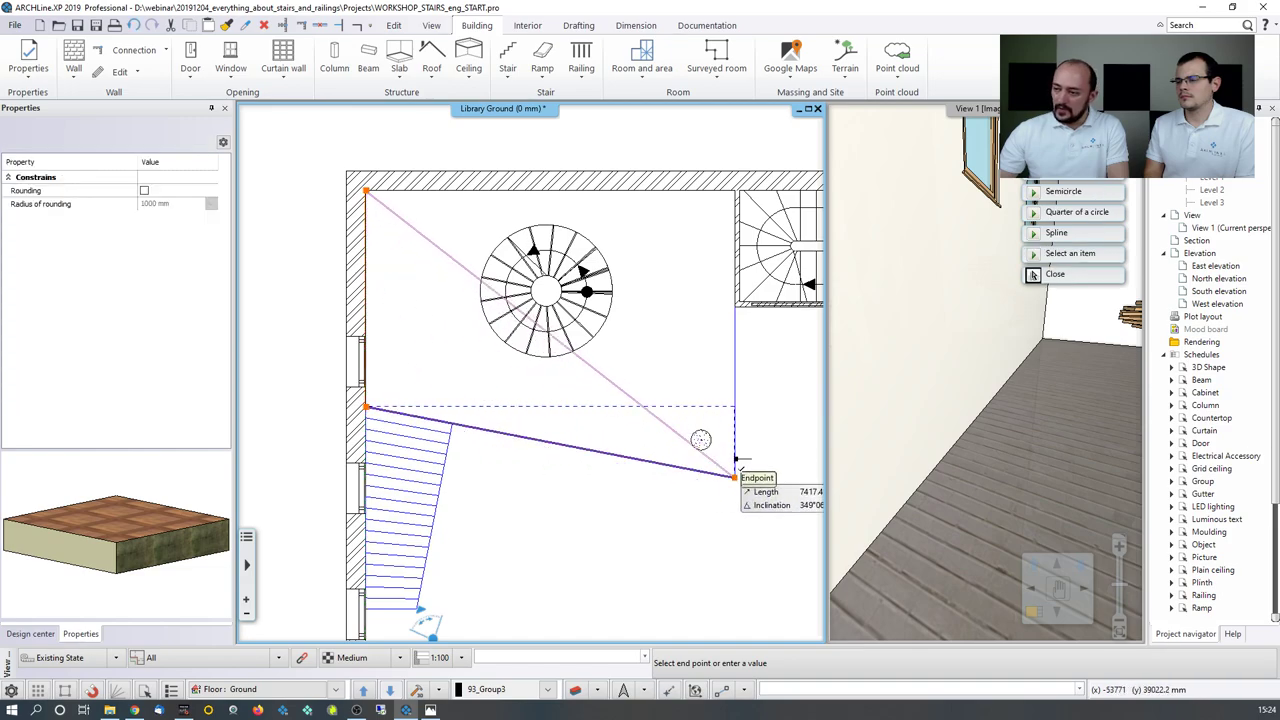
{"action": "left_click", "coordinate": [735, 476]}
{"action": "left_click", "coordinate": [735, 190]}
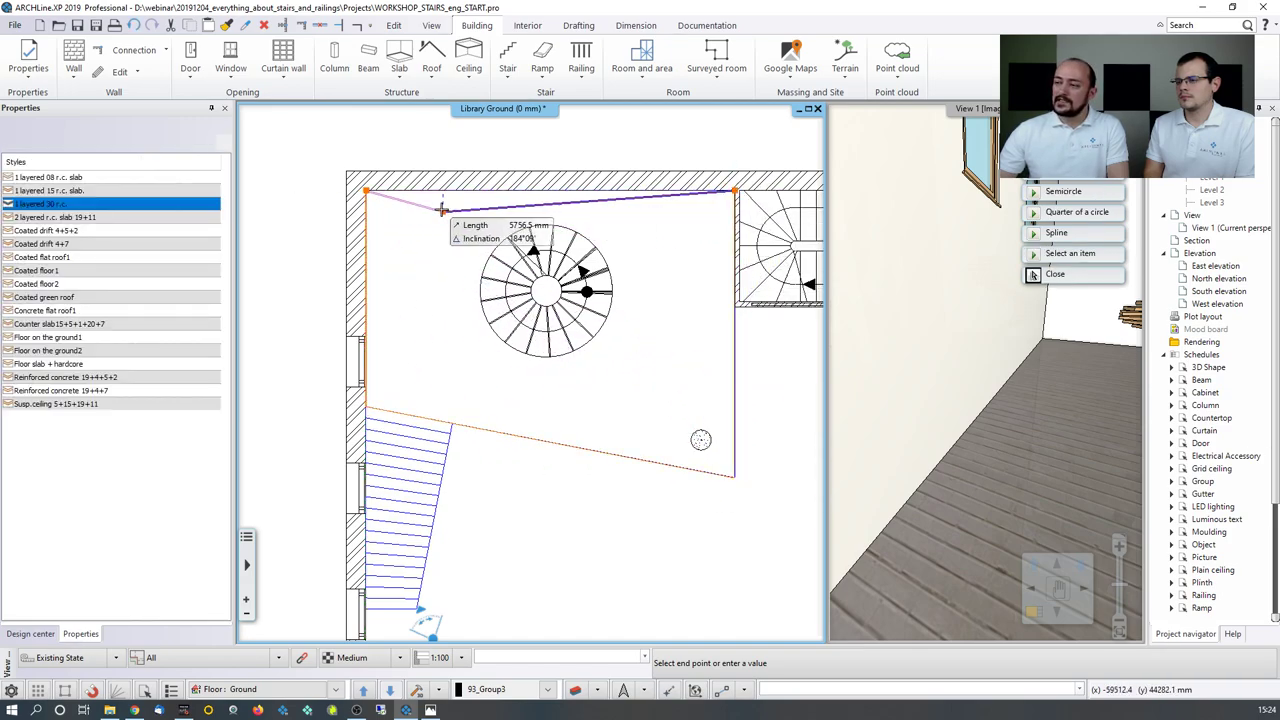
{"action": "key", "text": "Return"}
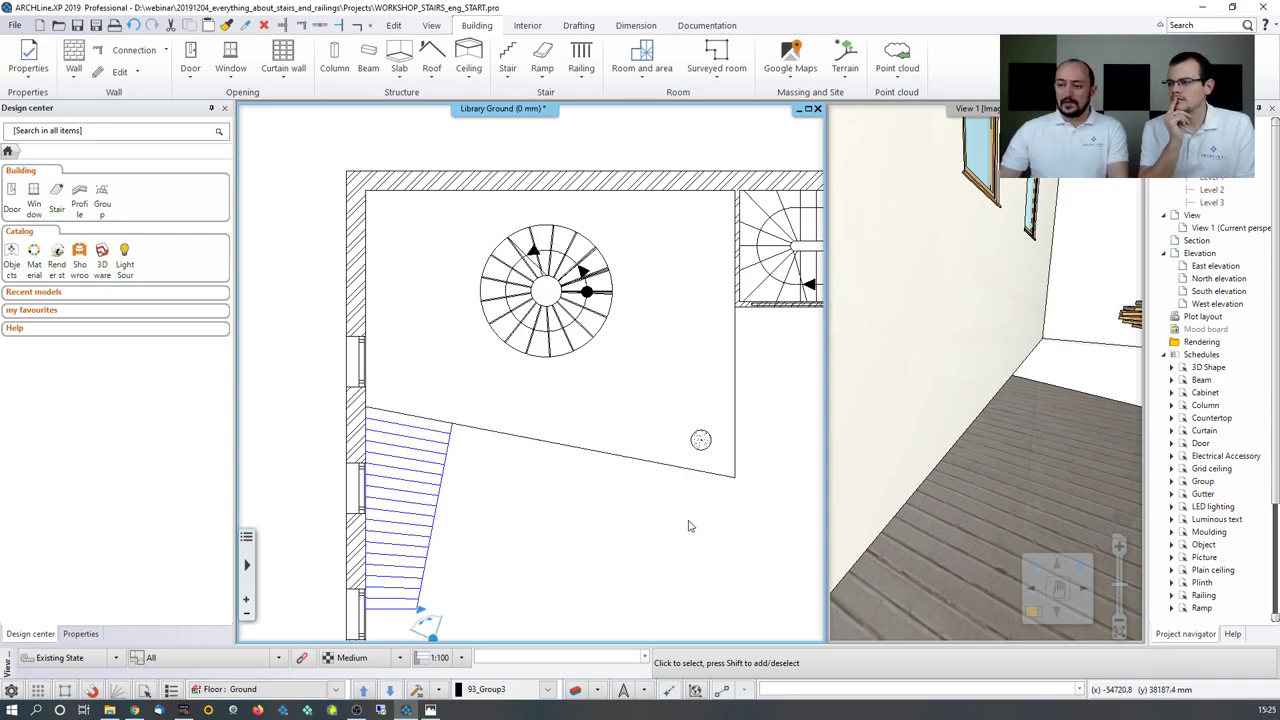
{"action": "left_click", "coordinate": [672, 468]}
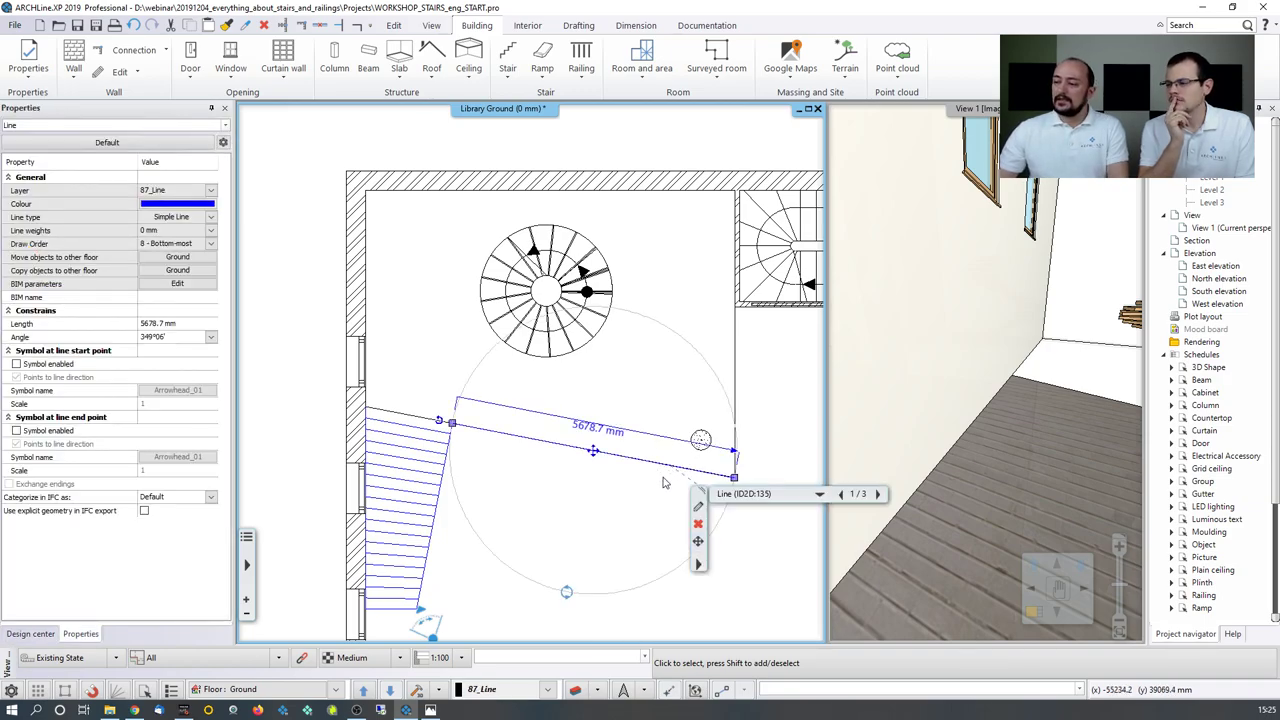
Step: Copy the new slab to Level 1 with Copy objects to other floor
{"action": "left_click", "coordinate": [877, 493]}
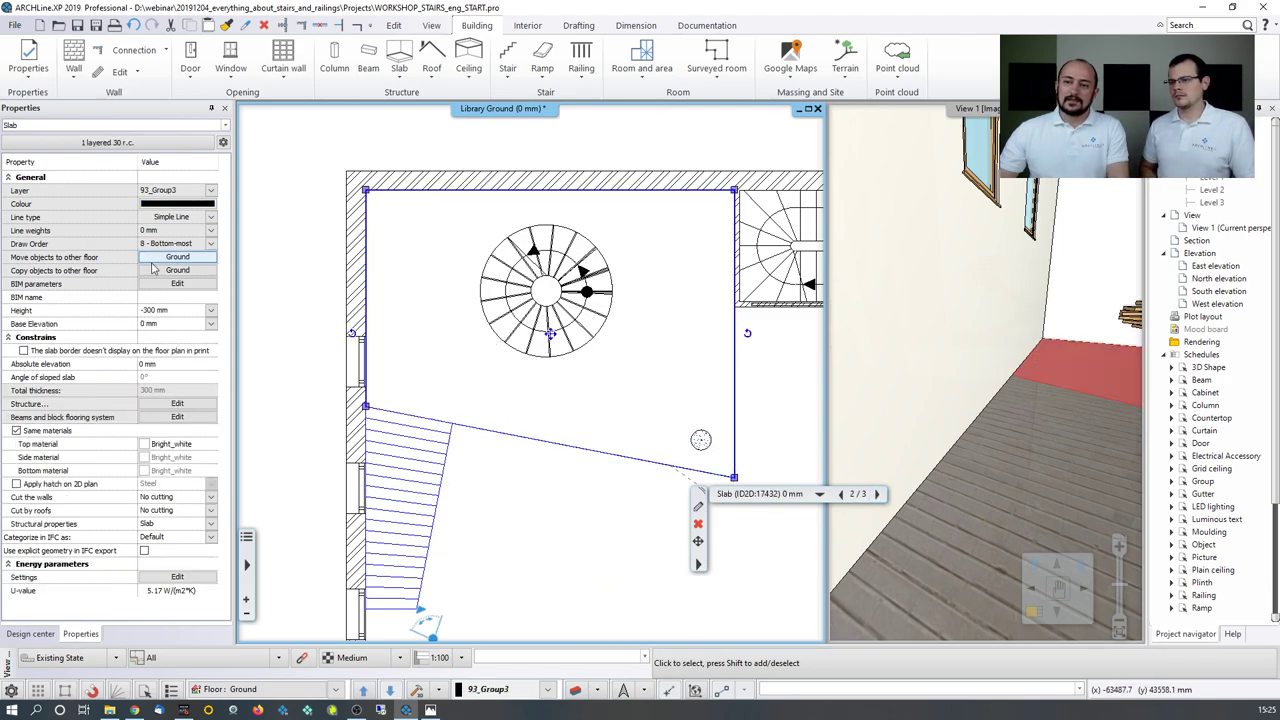
{"action": "left_click", "coordinate": [143, 262]}
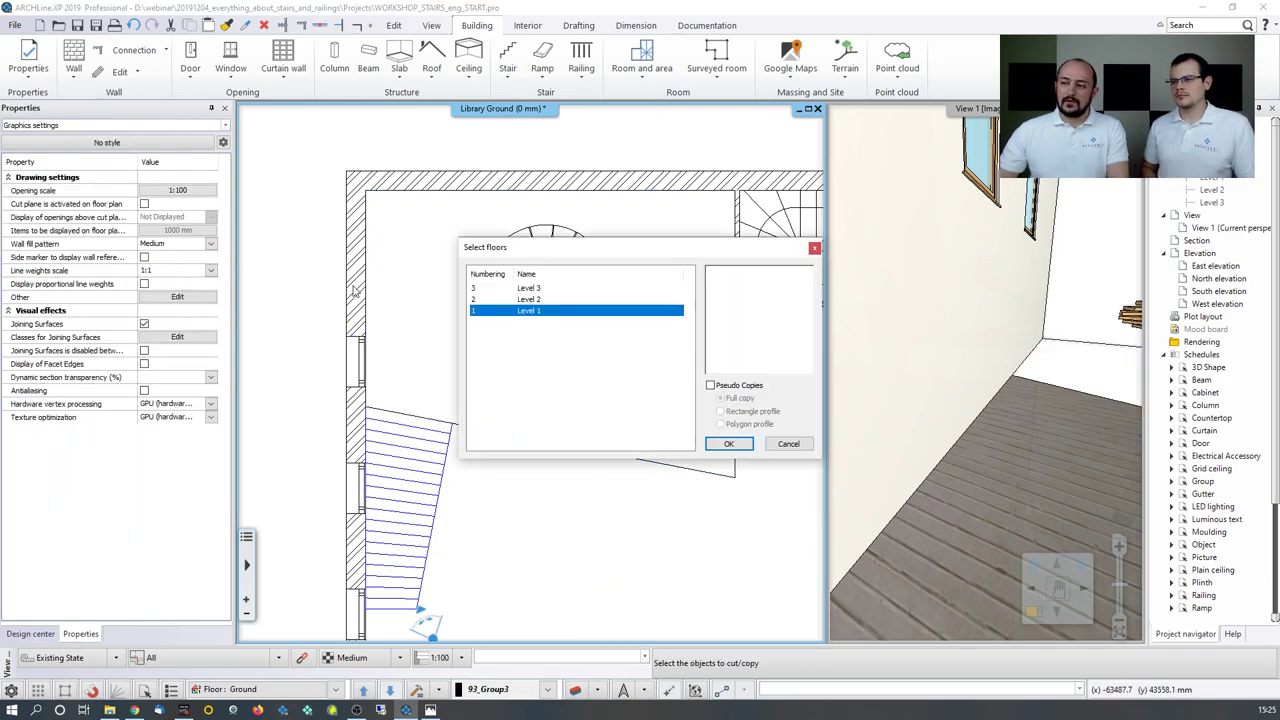
{"action": "left_click", "coordinate": [728, 443]}
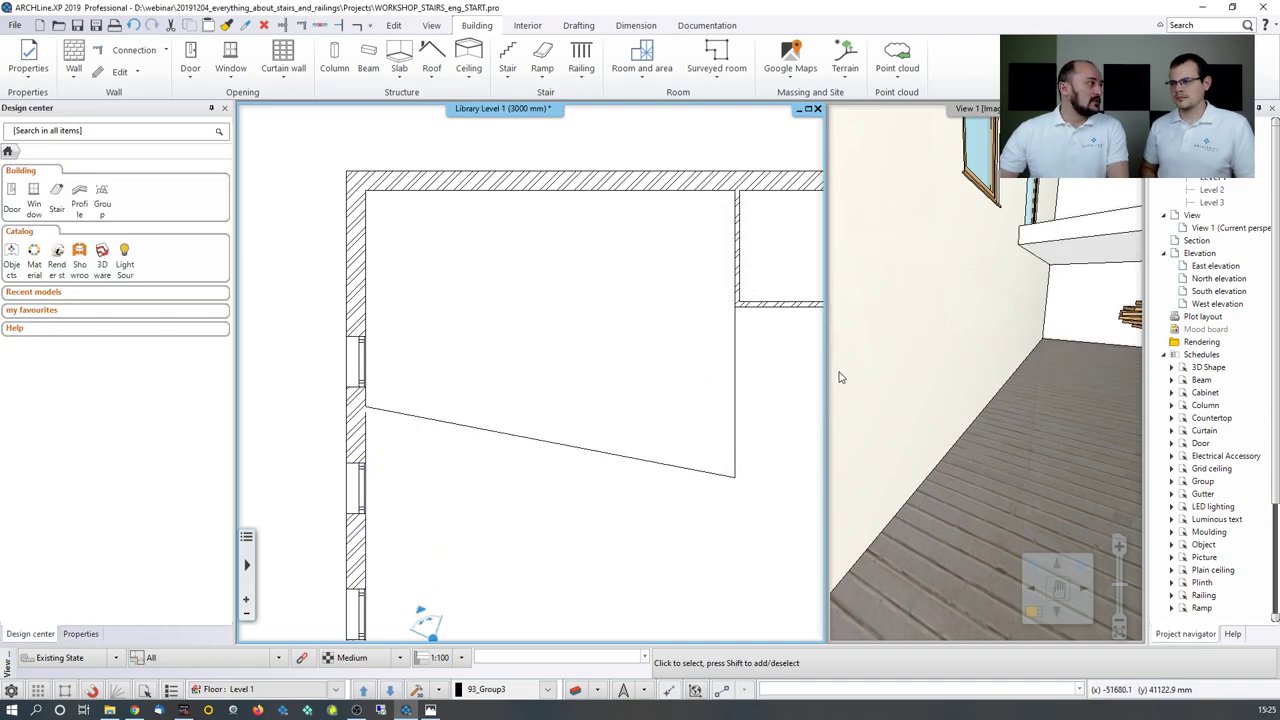
{"action": "middle_click_drag", "start_coordinate": [506, 421], "coordinate": [517, 338]}
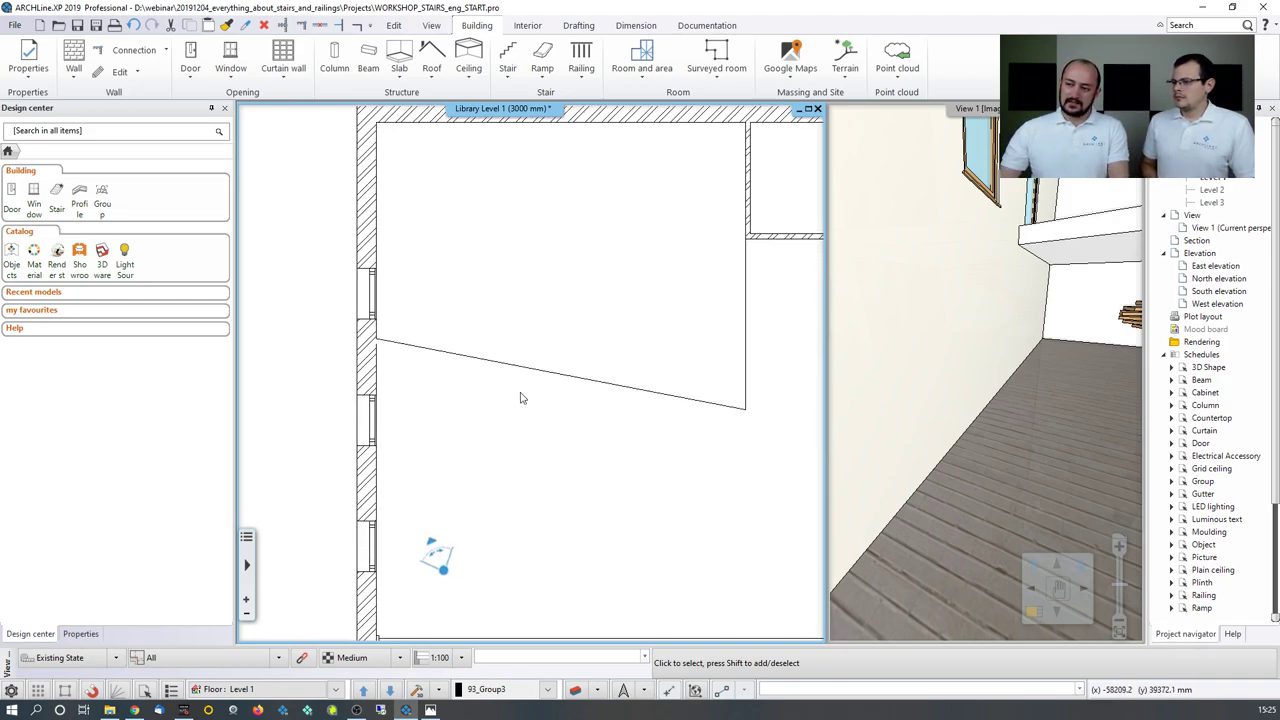
Step: Switch the floor selector back to the Ground floor (0 mm)
{"action": "left_click", "coordinate": [338, 692]}
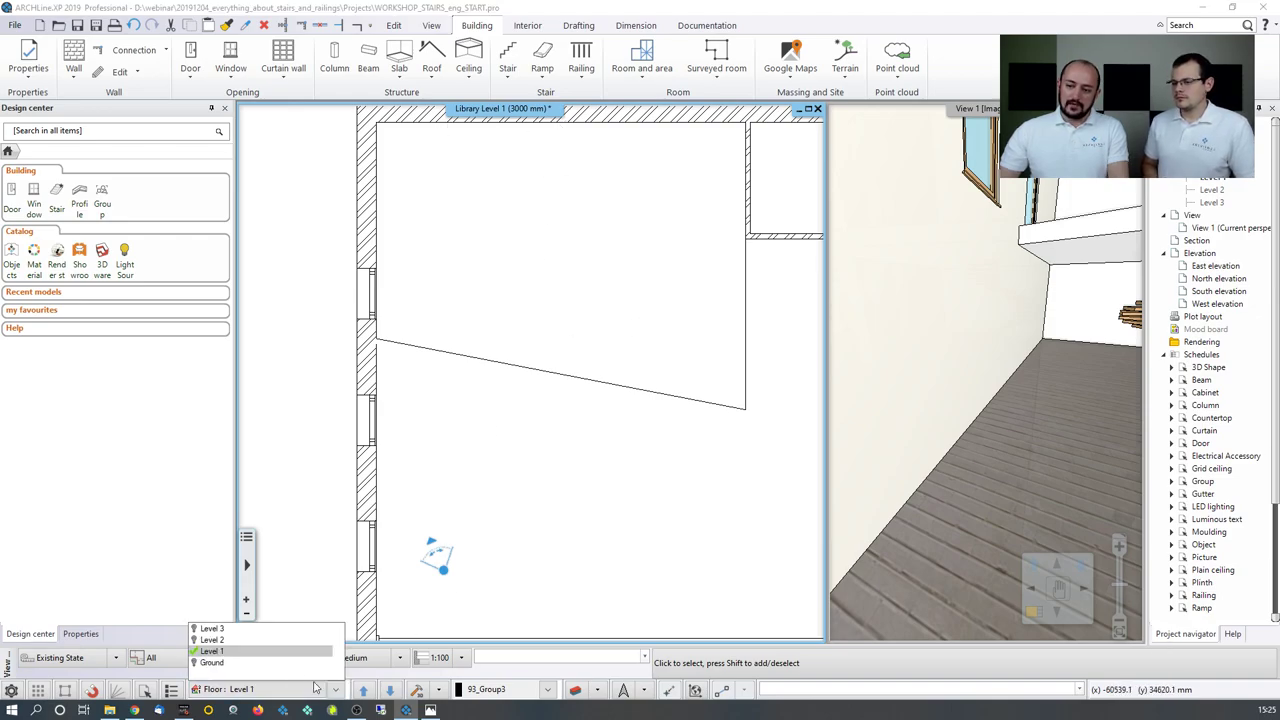
{"action": "left_click", "coordinate": [205, 663]}
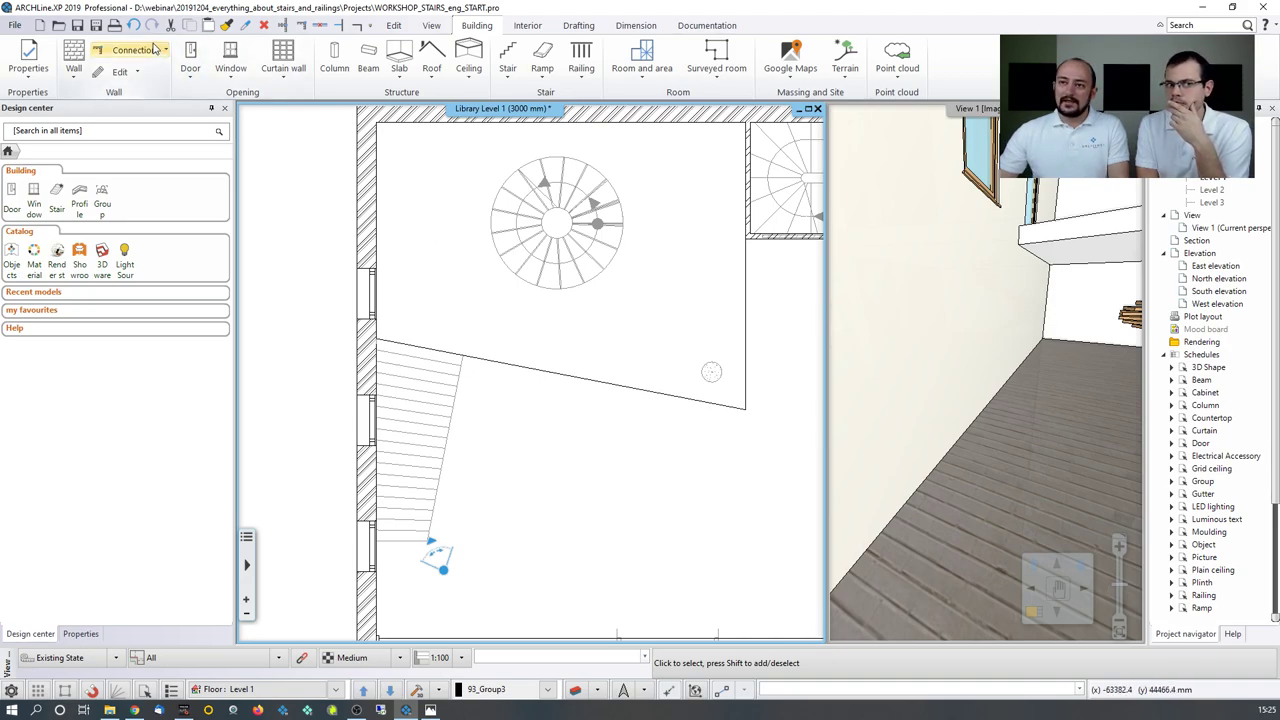
{"action": "left_click", "coordinate": [389, 689]}
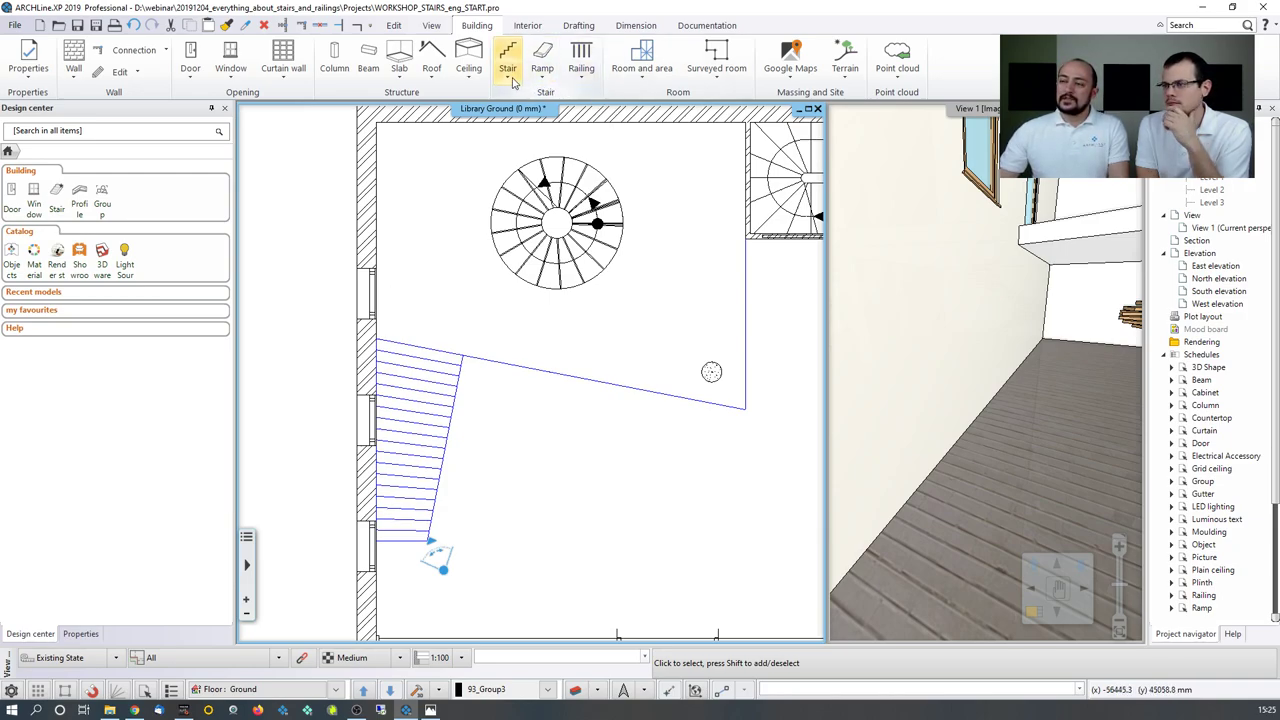
Step: Start a Stair by treads as Wooden stair - steps only, picking the straight flight's bottom step
{"action": "left_click", "coordinate": [513, 82]}
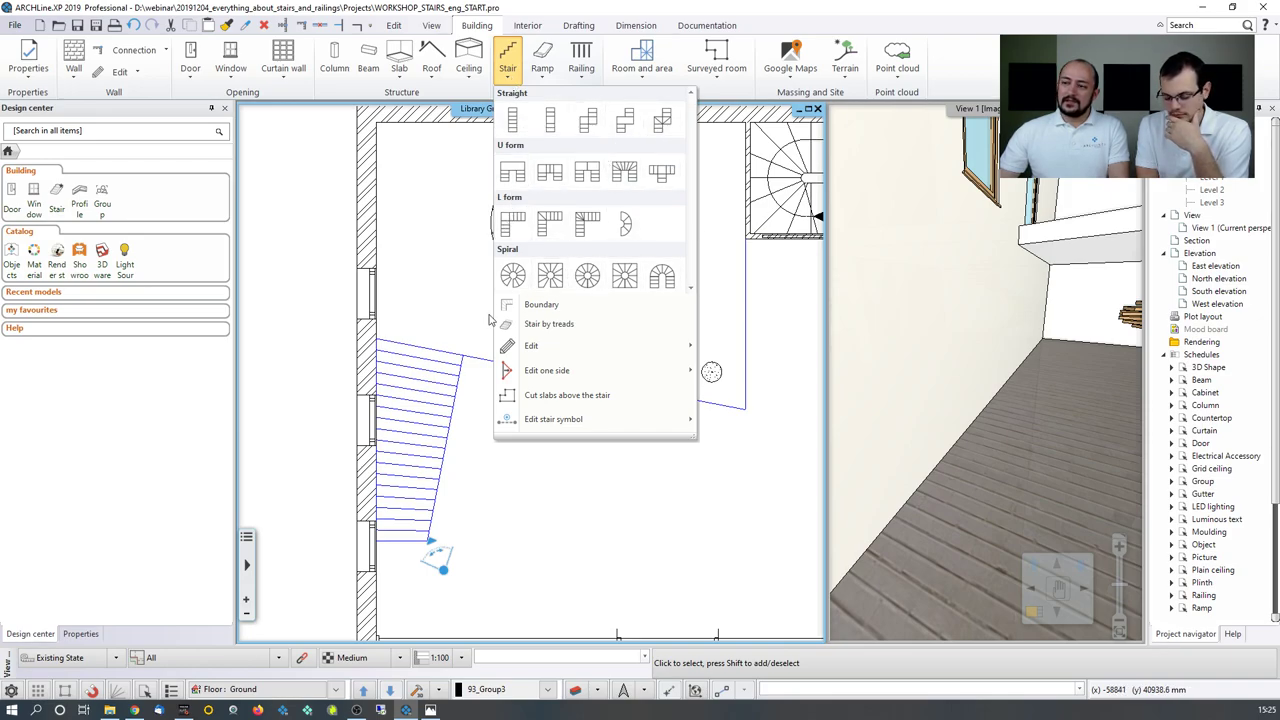
{"action": "left_click", "coordinate": [575, 326]}
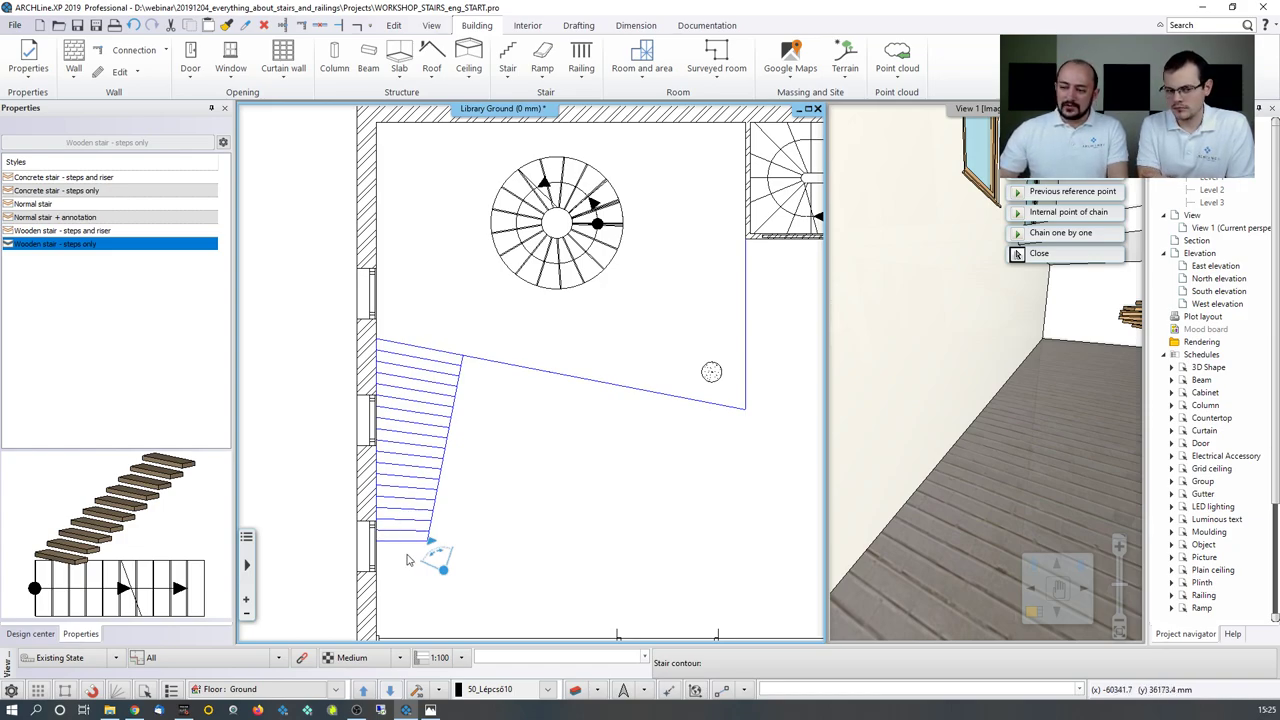
{"action": "scroll", "coordinate": [486, 443], "scroll_direction": "up", "scroll_amount": 2}
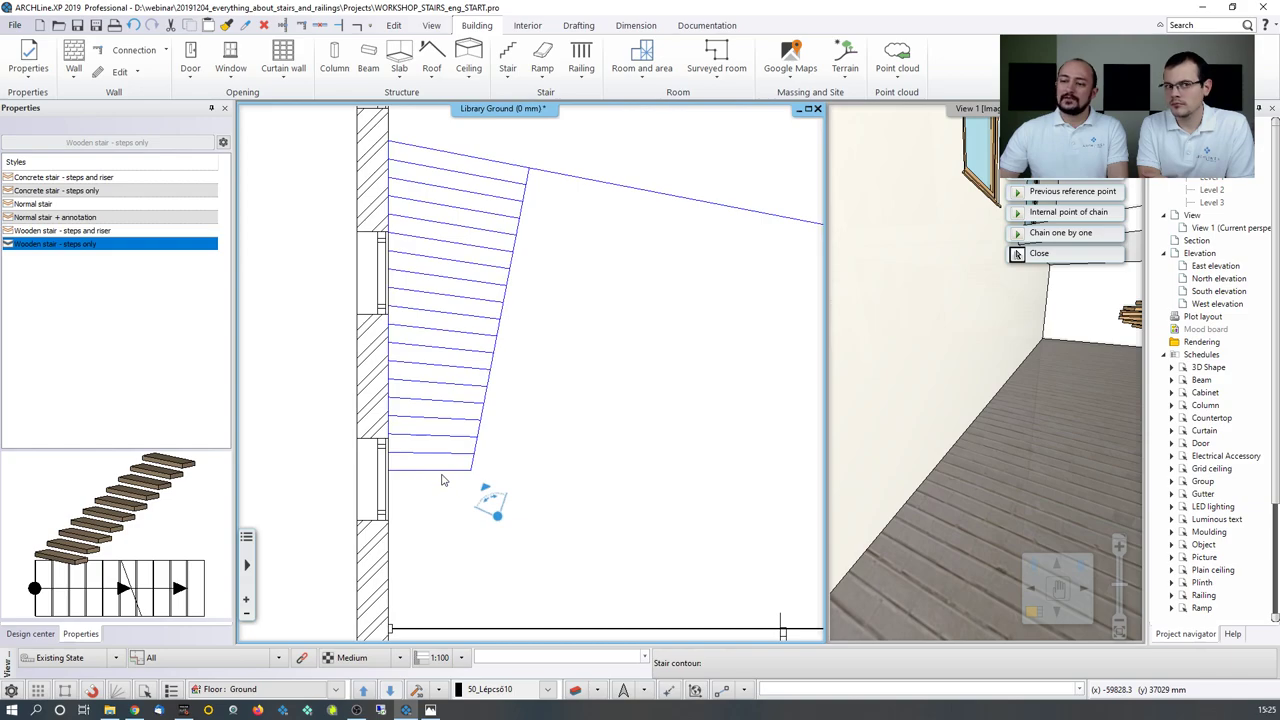
{"action": "middle_click_drag", "start_coordinate": [470, 428], "coordinate": [463, 461]}
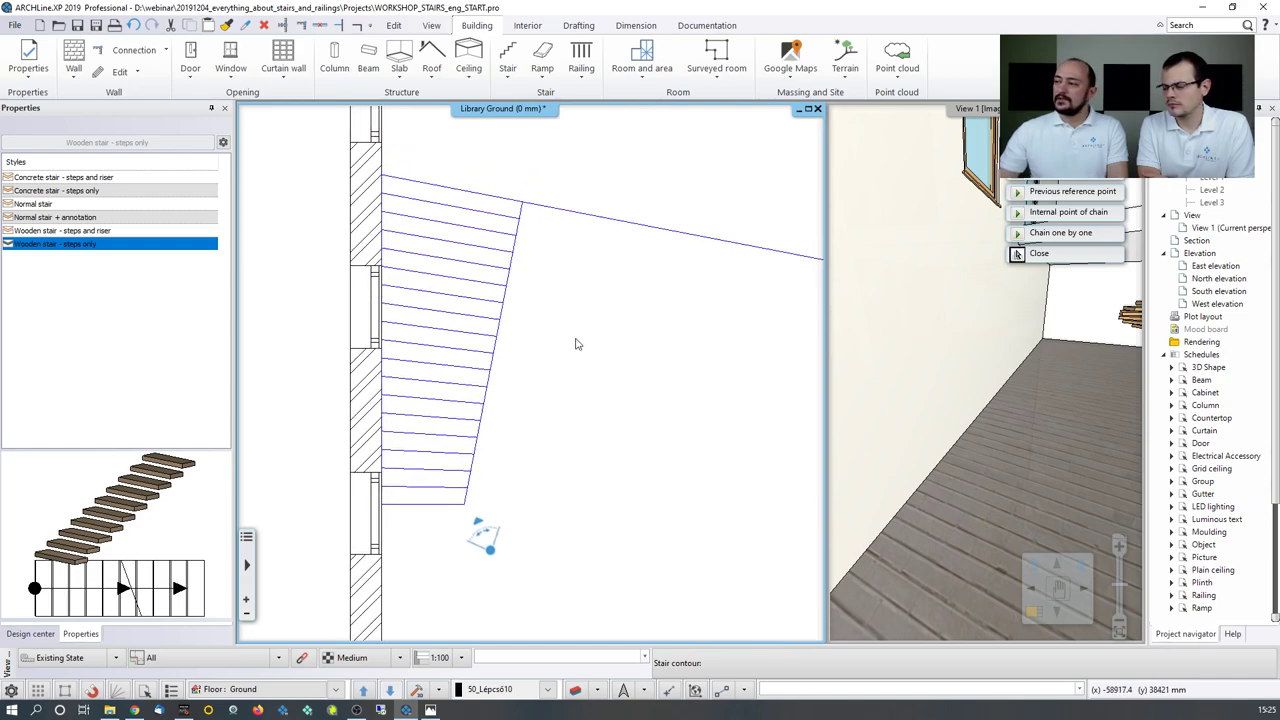
{"action": "left_click", "coordinate": [1070, 212]}
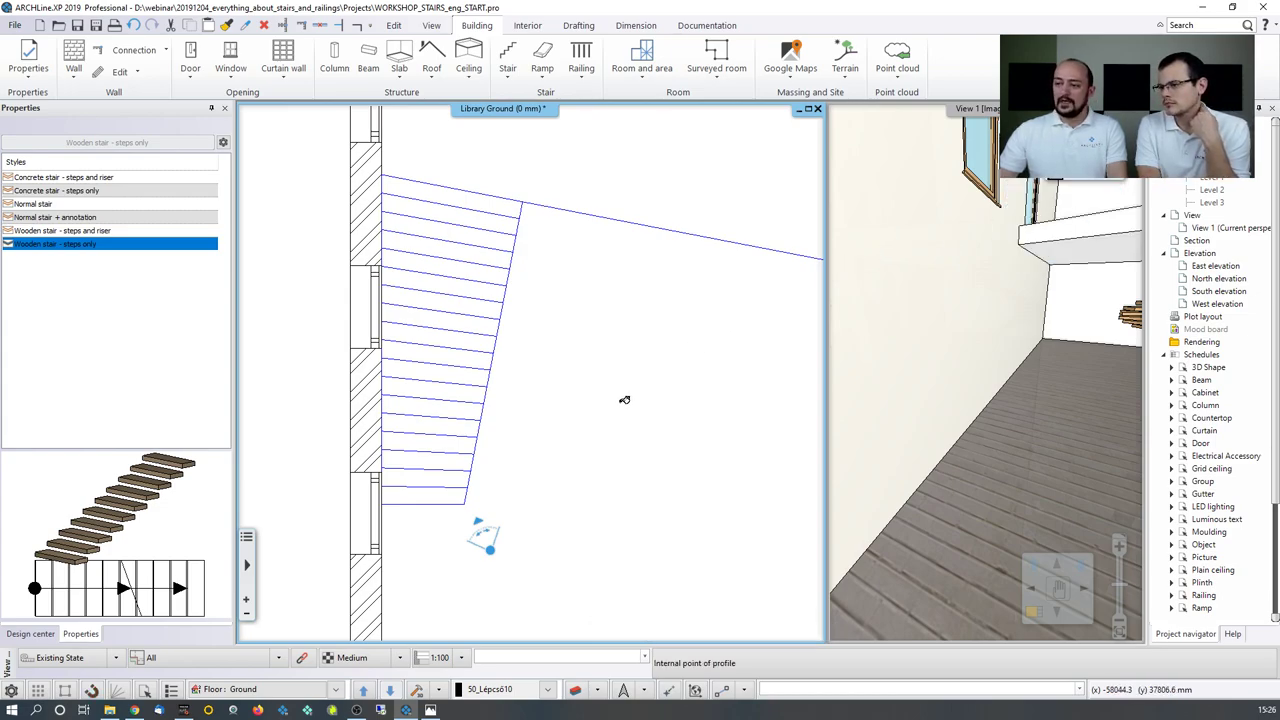
{"action": "left_click", "coordinate": [424, 496]}
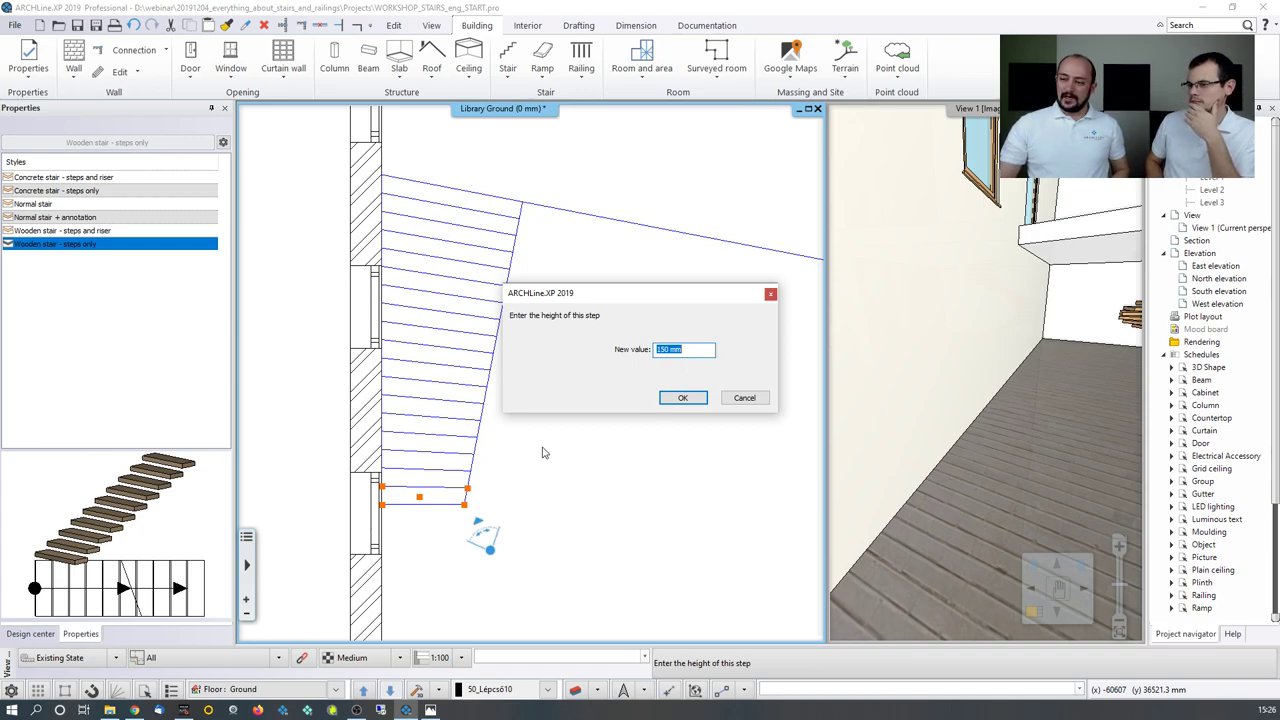
Step: Accept the 150 mm step height, chain every tread upward, and finish the contour to build the stair
{"action": "left_click", "coordinate": [681, 398]}
{"action": "scroll", "coordinate": [435, 462], "scroll_direction": "up", "scroll_amount": 1}
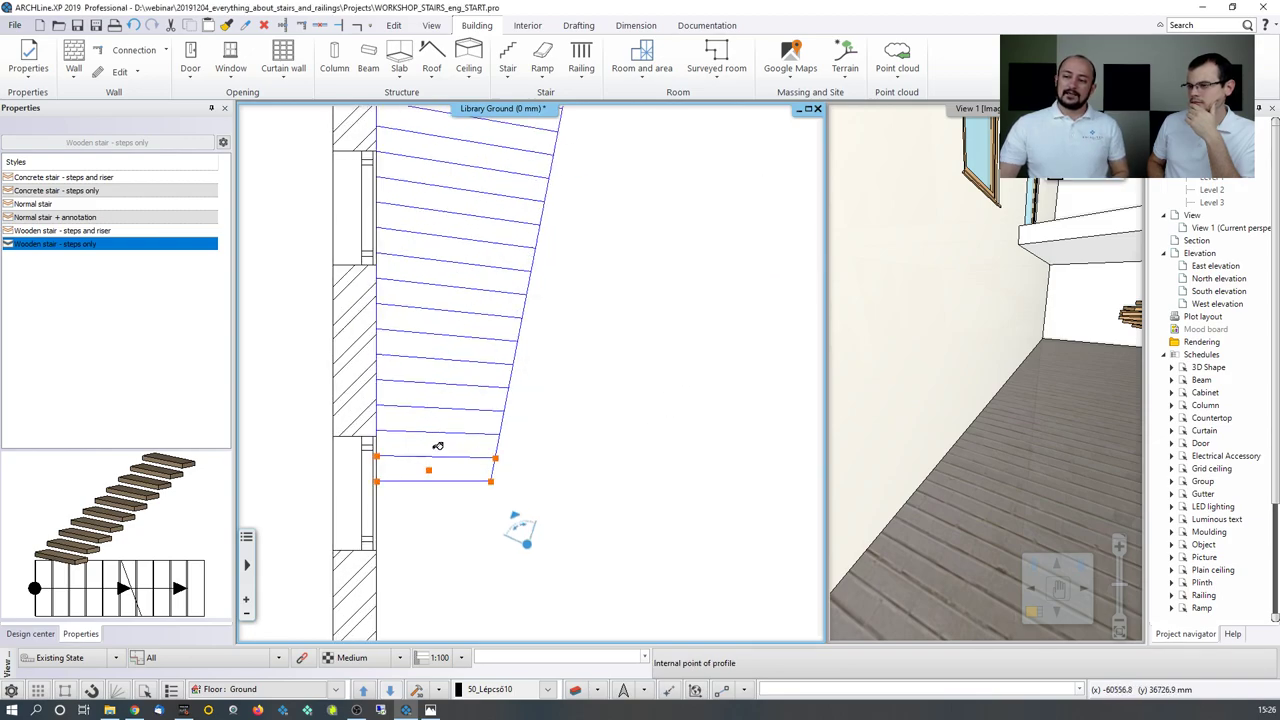
{"action": "left_click", "coordinate": [438, 445], "text": "shift"}
{"action": "left_click", "coordinate": [440, 420], "text": "shift"}
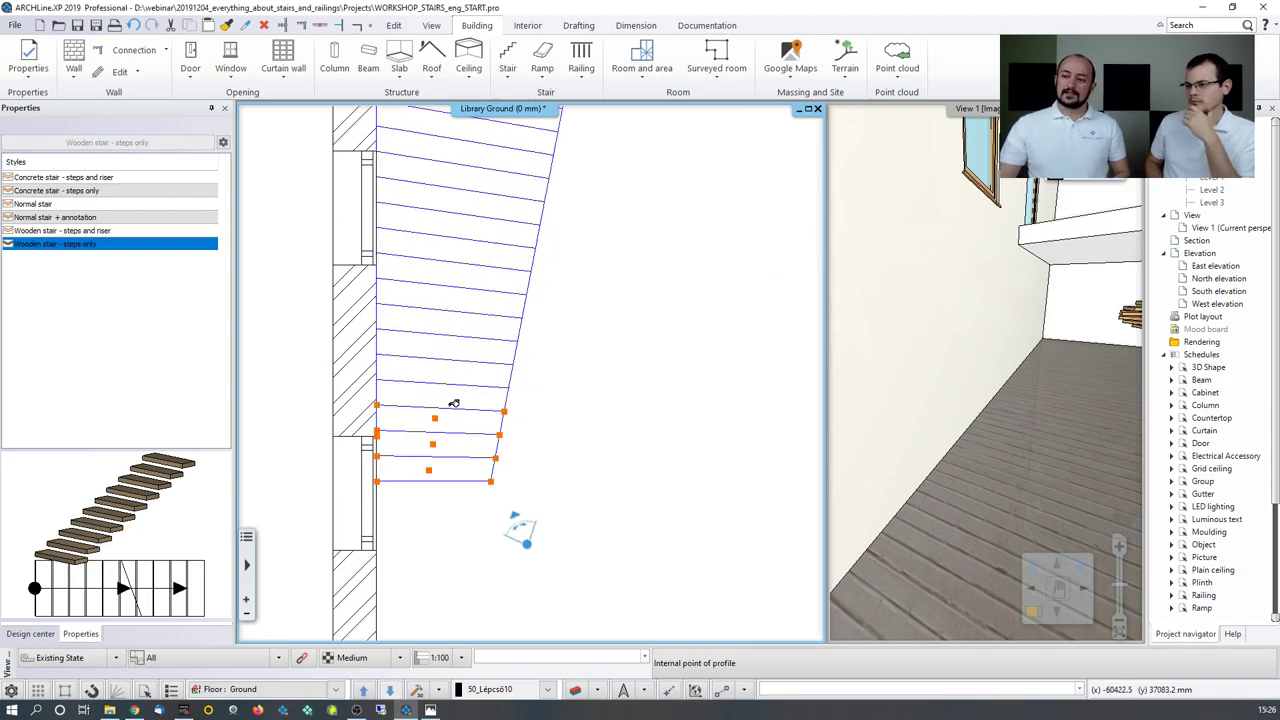
{"action": "left_click", "coordinate": [451, 391], "text": "shift"}
{"action": "left_click", "coordinate": [454, 366], "text": "shift"}
{"action": "left_click", "coordinate": [455, 343], "text": "shift"}
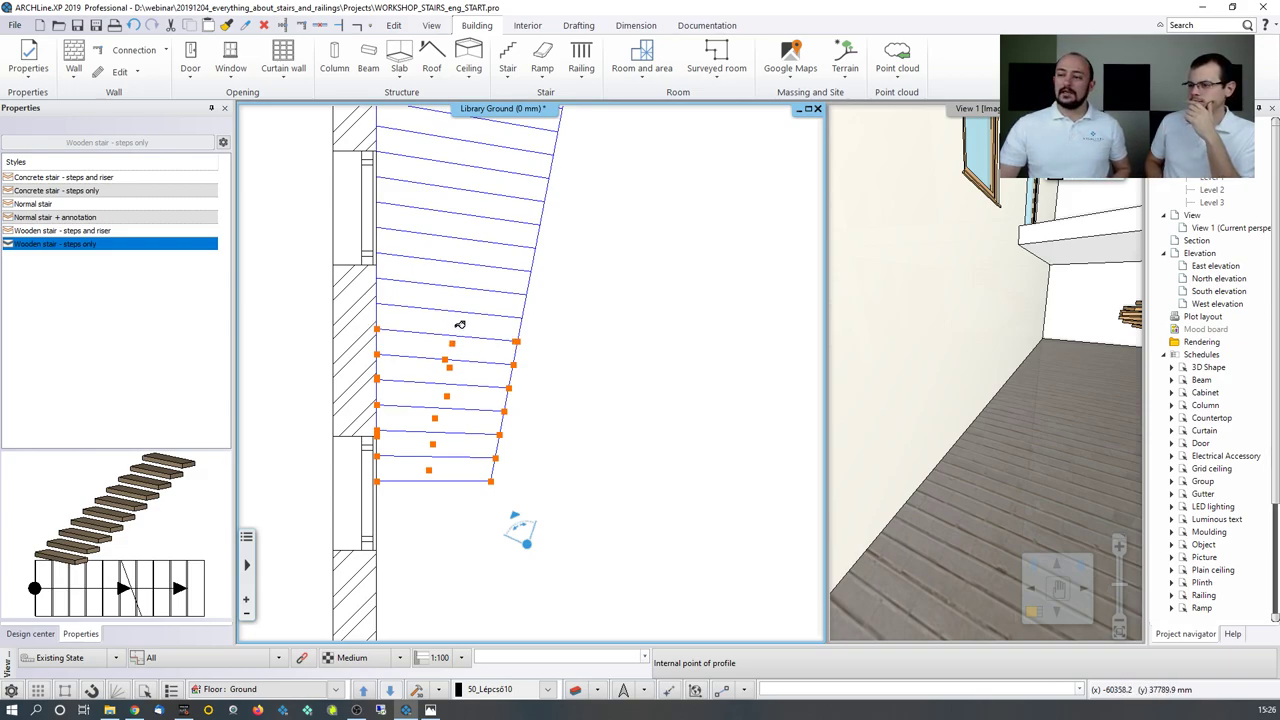
{"action": "left_click", "coordinate": [460, 324], "text": "shift"}
{"action": "left_click", "coordinate": [453, 298], "text": "shift"}
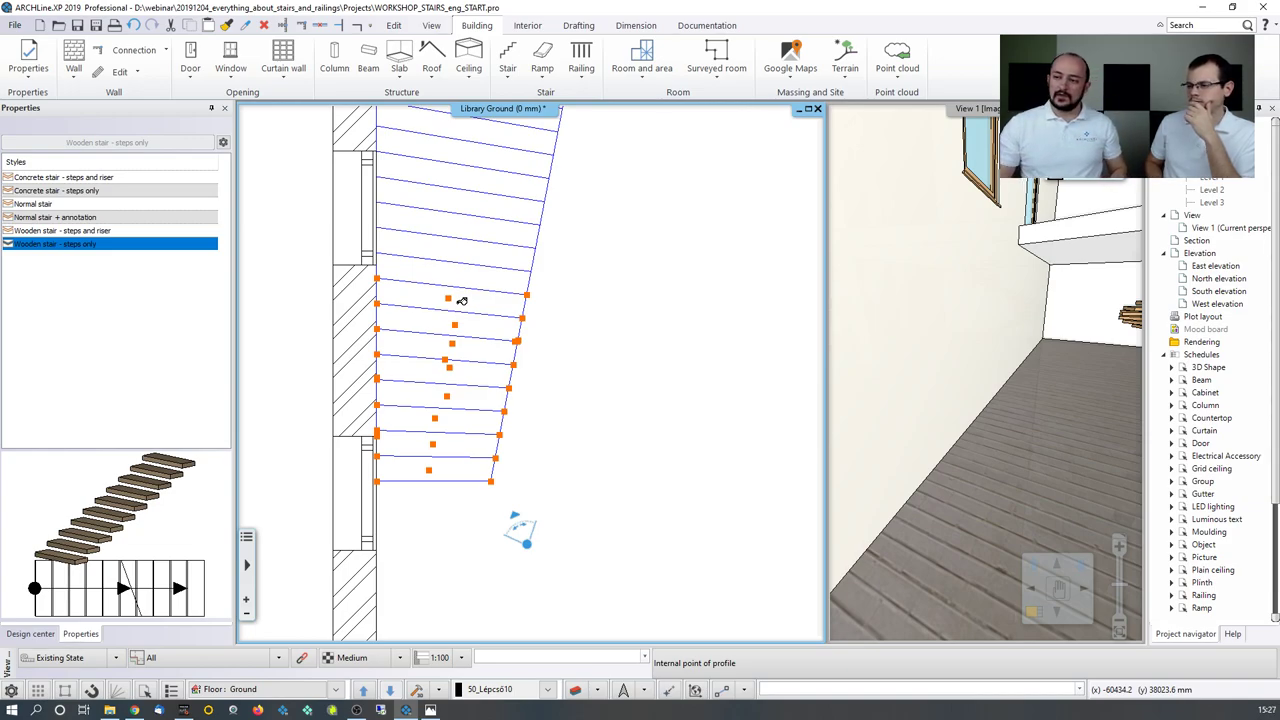
{"action": "left_click_drag", "start_coordinate": [461, 300], "coordinate": [488, 161]}
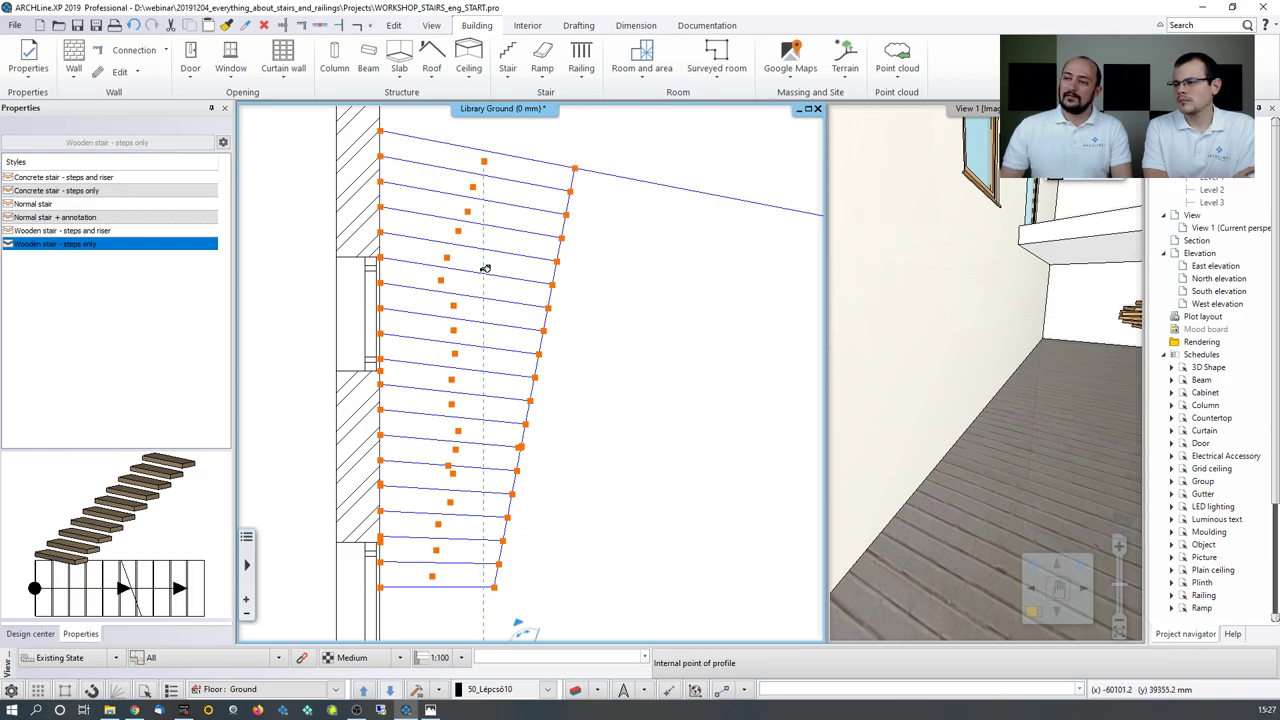
{"action": "right_click", "coordinate": [758, 351]}
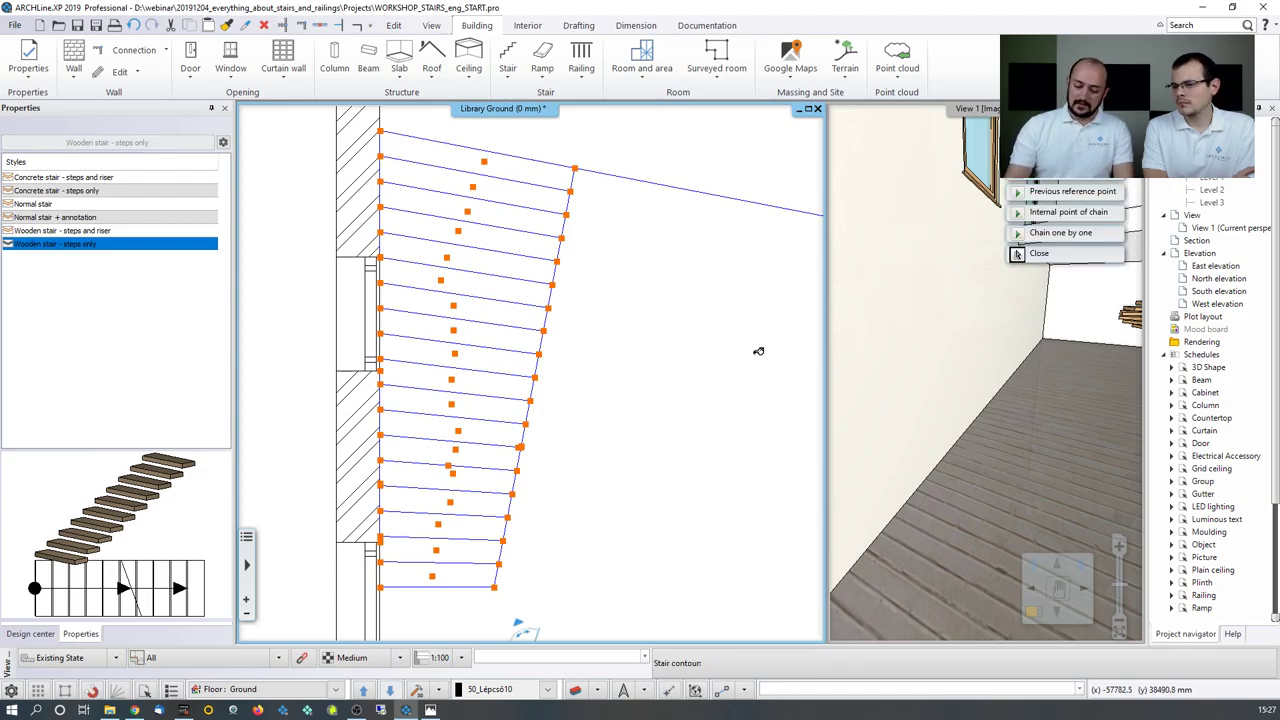
{"action": "key", "text": "Return"}
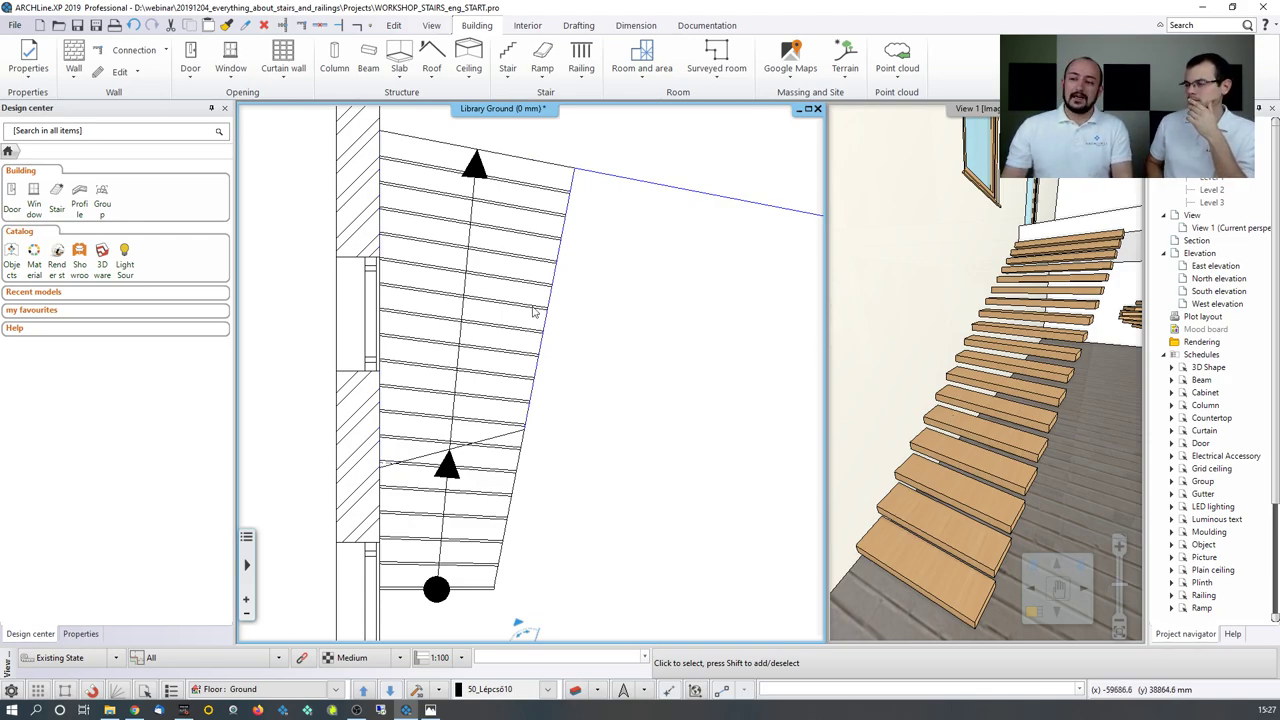
Step: Switch the tread-by-tread stair's support to the Normal stair style, adding a 150 mm waist slab
{"action": "left_click", "coordinate": [490, 293]}
{"action": "double_click", "coordinate": [494, 295]}
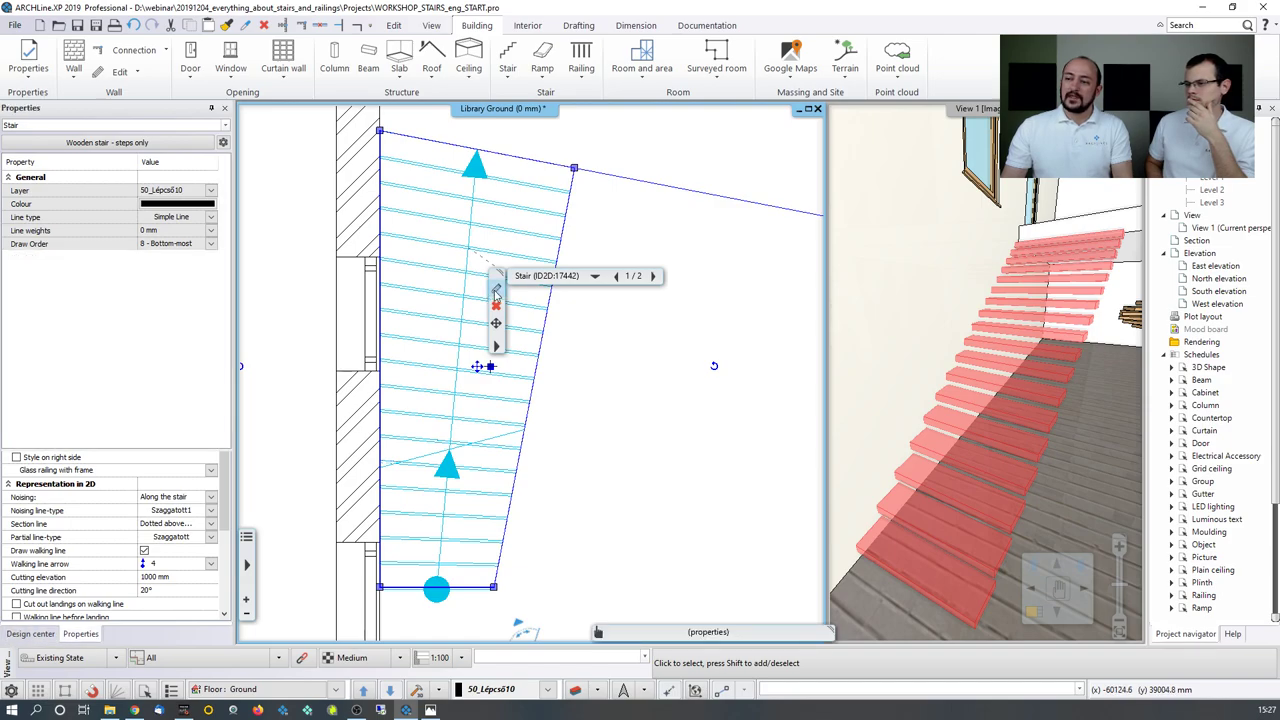
{"action": "left_click", "coordinate": [433, 232]}
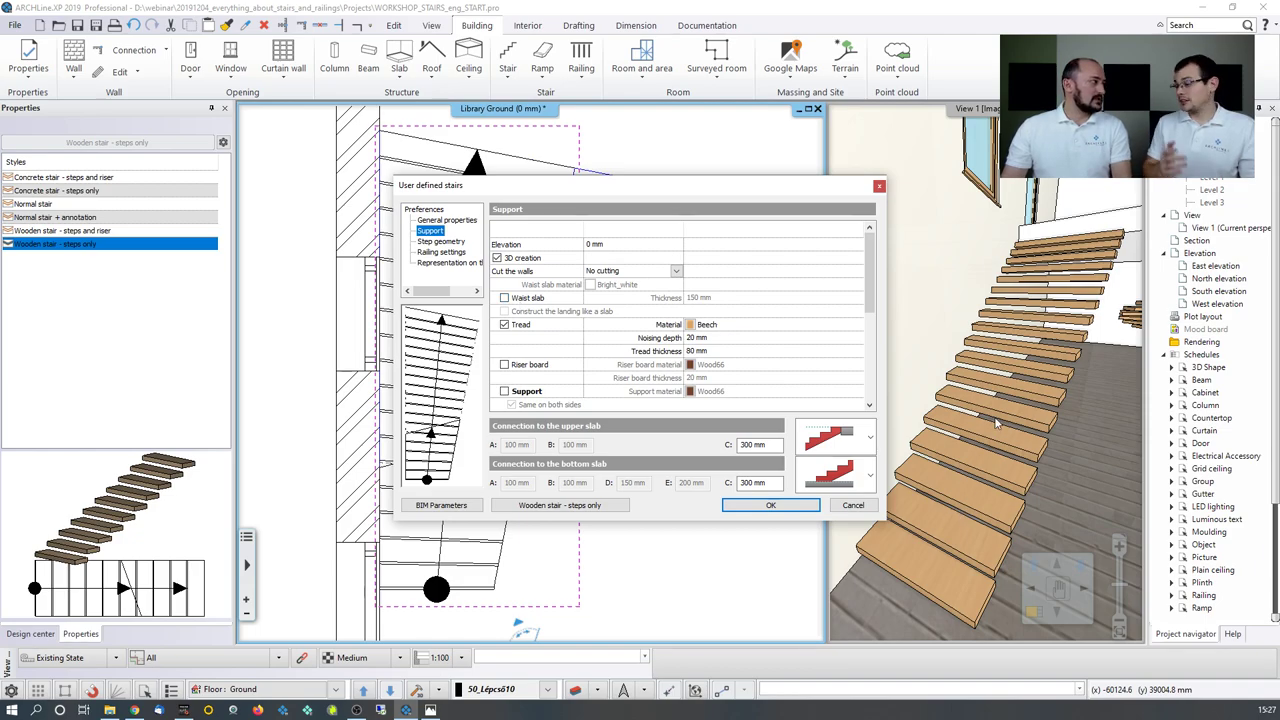
{"action": "left_click", "coordinate": [581, 508]}
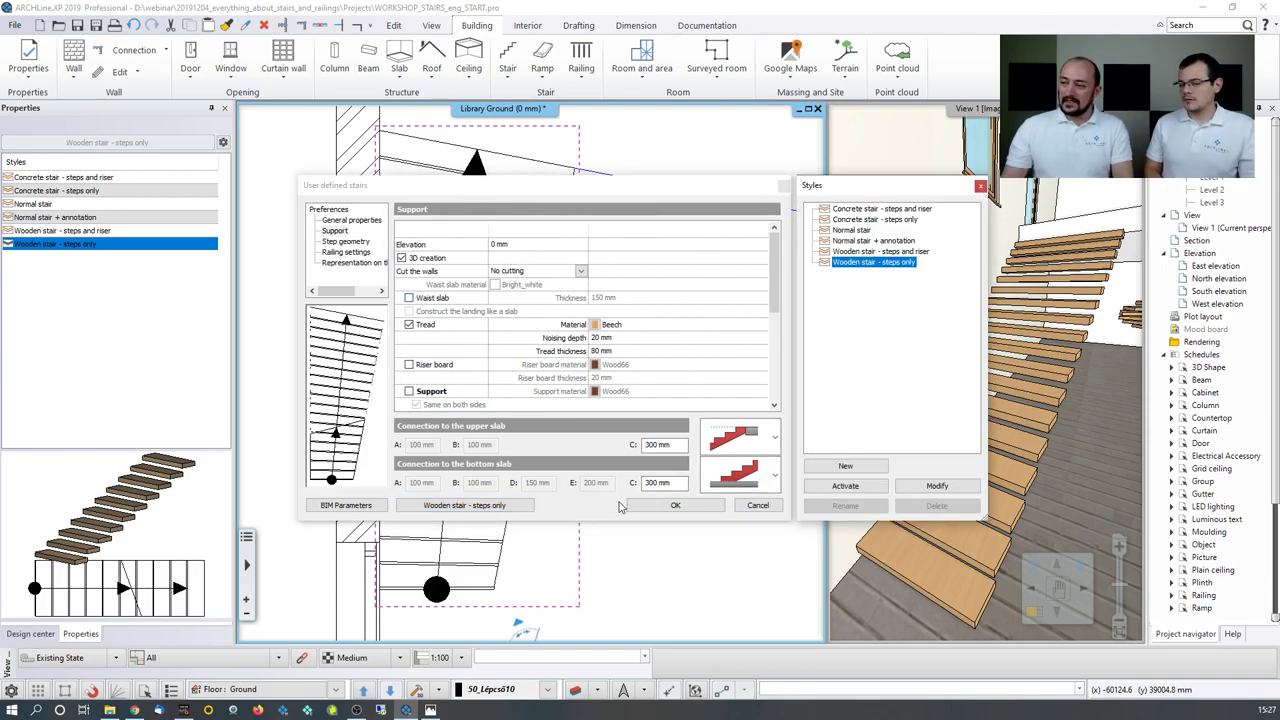
{"action": "left_click", "coordinate": [852, 231]}
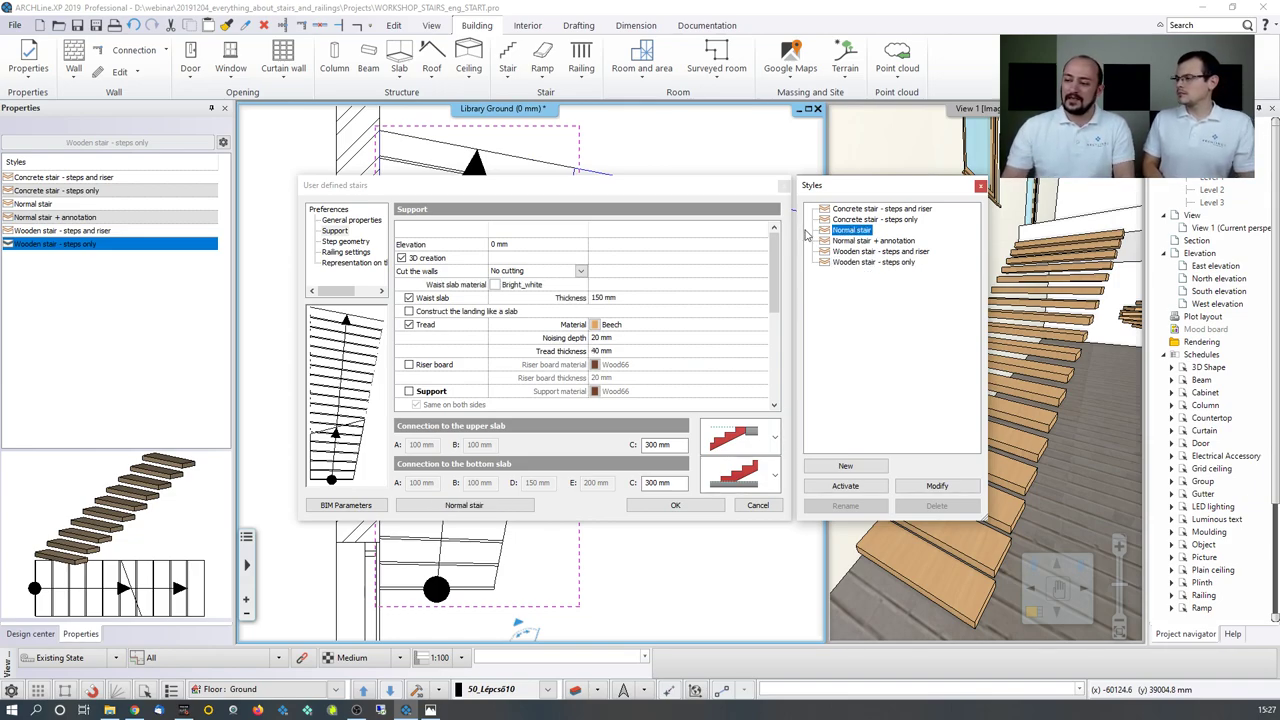
{"action": "left_click", "coordinate": [712, 507]}
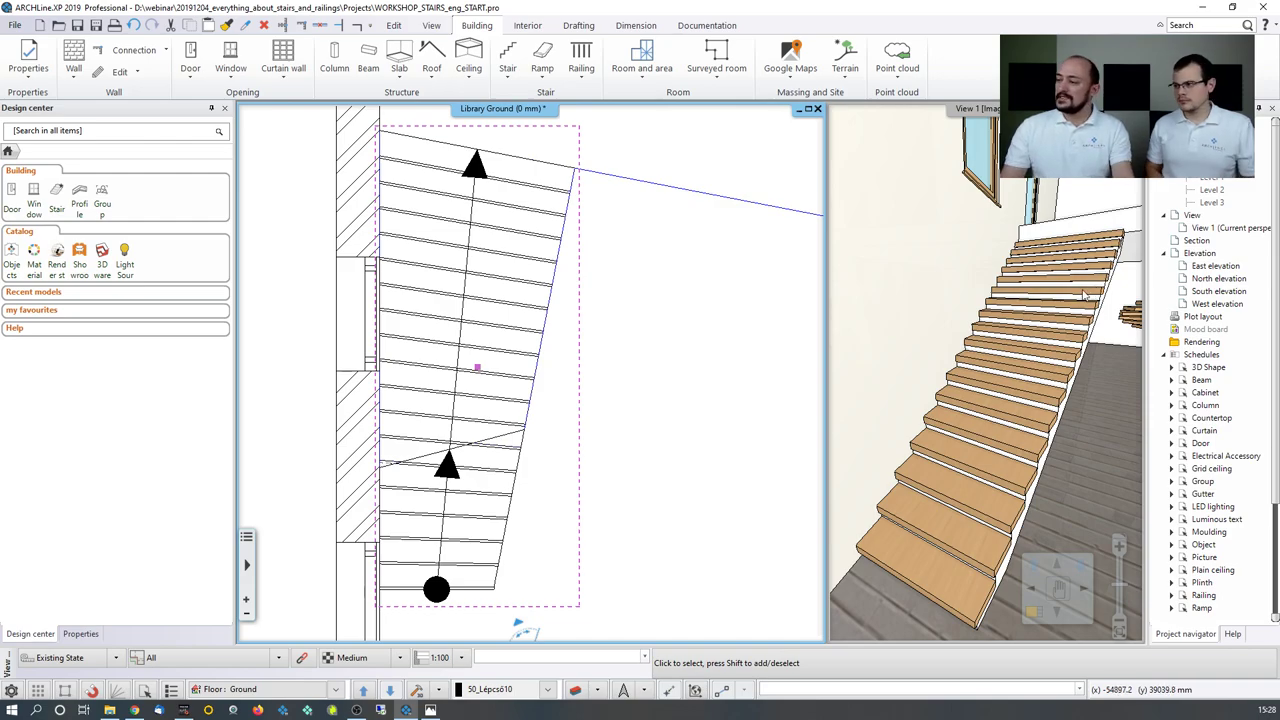
Step: Orbit and zoom the 3D view to inspect the stair, windows and floor
{"action": "left_click_drag", "start_coordinate": [1107, 270], "coordinate": [1038, 313]}
{"action": "scroll", "coordinate": [1038, 313], "scroll_direction": "down", "scroll_amount": 5}
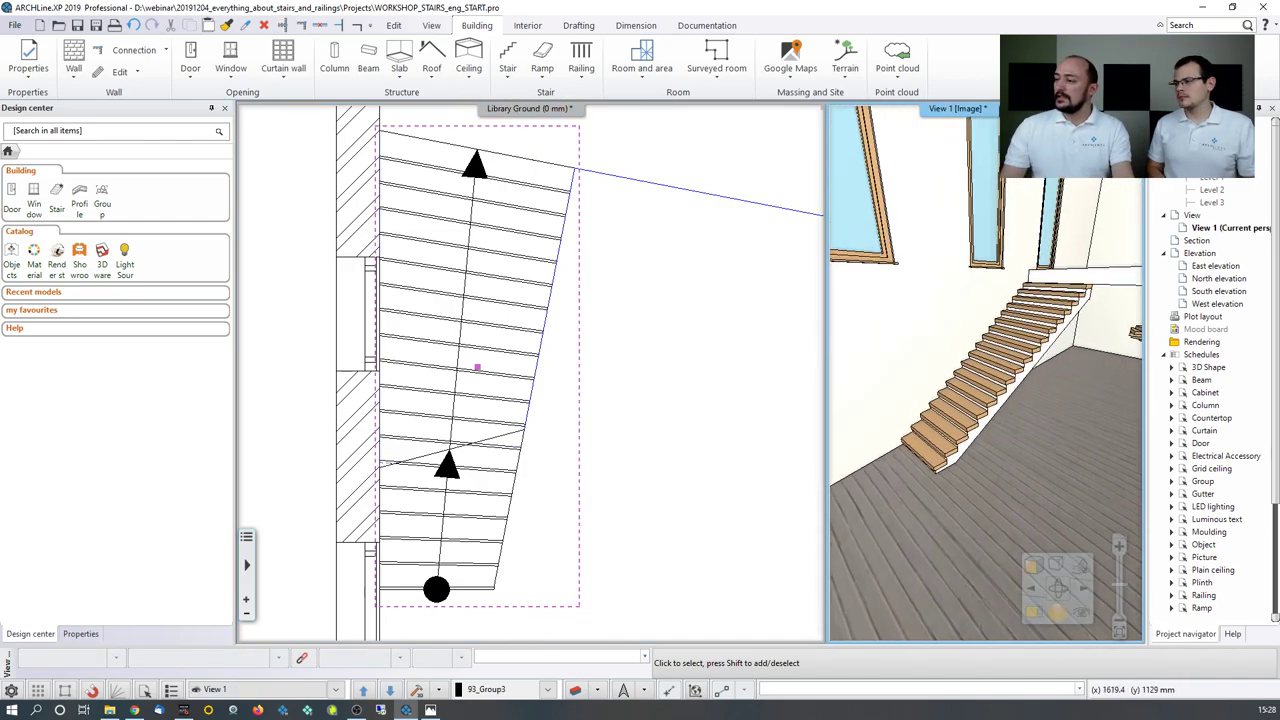
{"action": "scroll", "coordinate": [1028, 330], "scroll_direction": "up", "scroll_amount": 1}
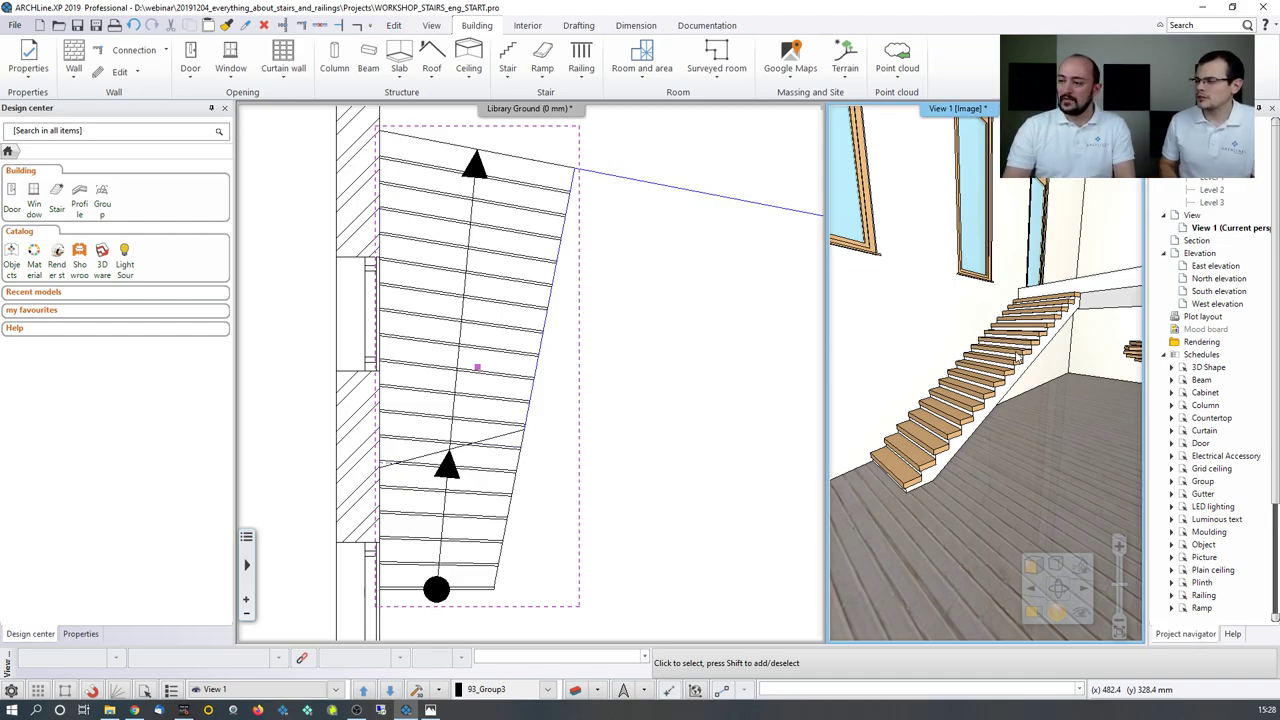
Step: Set the custom stair's new height to 3000 mm, recalculating each rise to 16.667 cm
{"action": "left_click", "coordinate": [464, 313]}
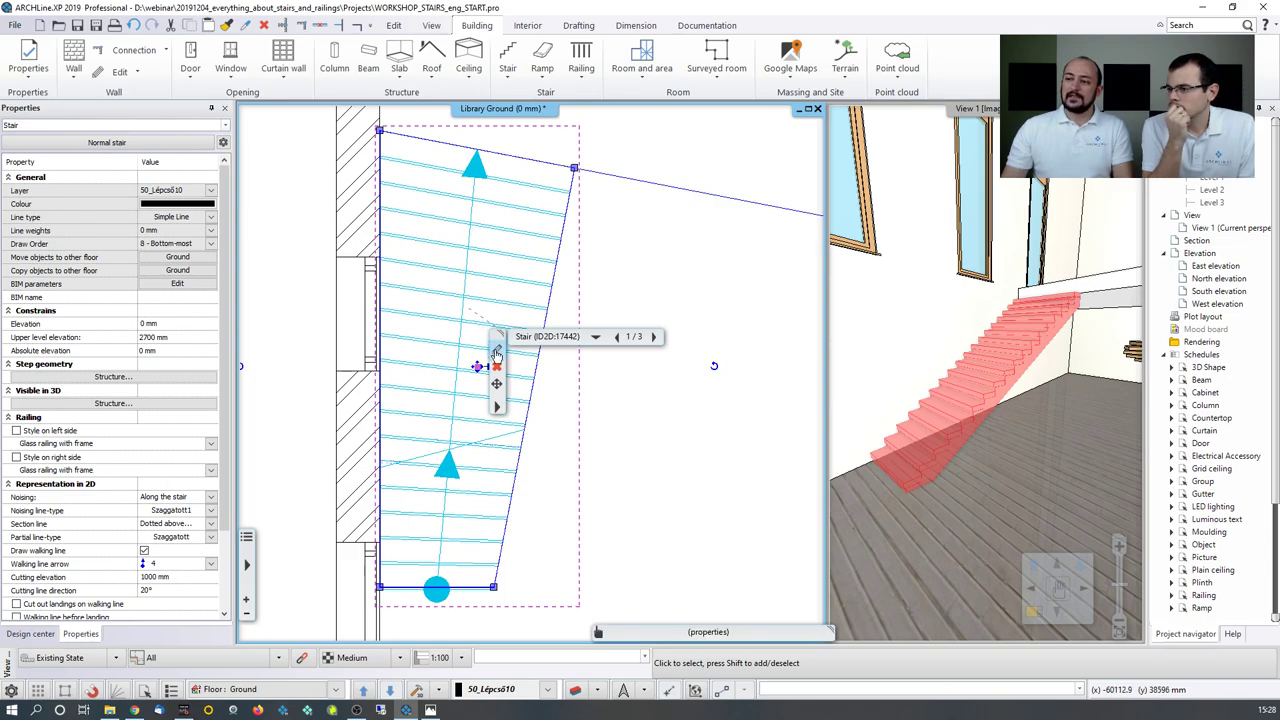
{"action": "left_click", "coordinate": [496, 352]}
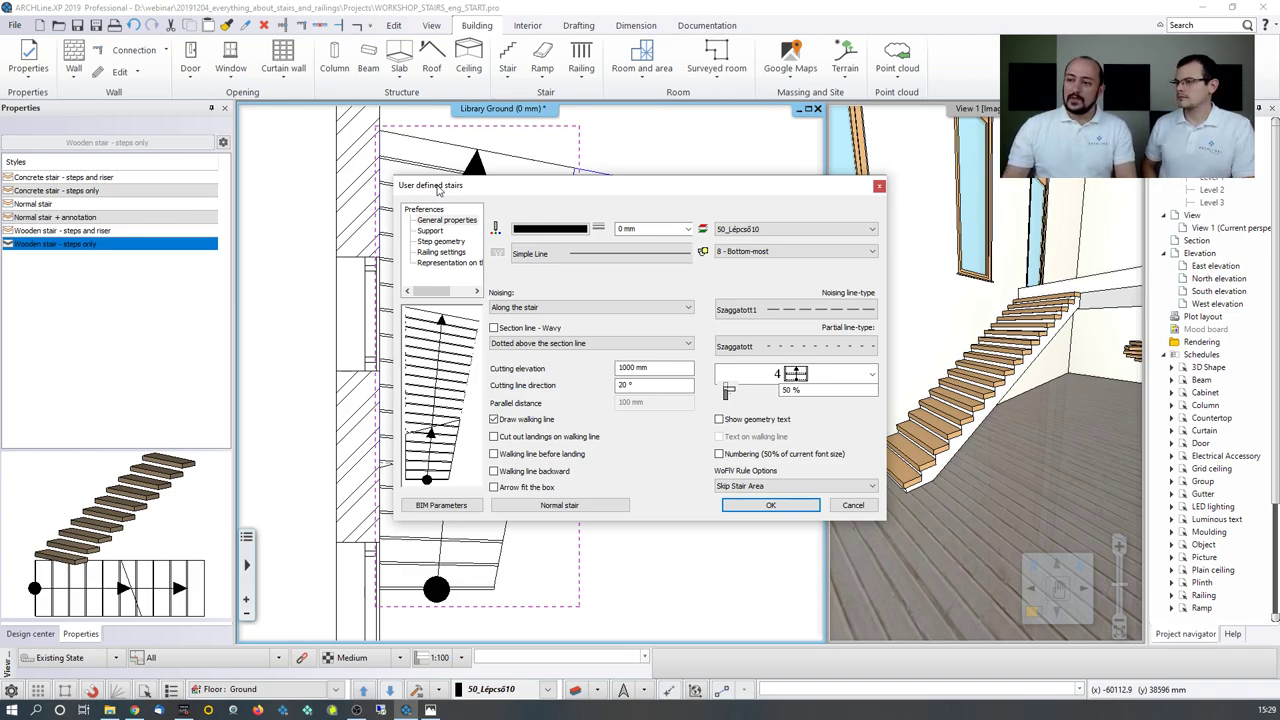
{"action": "left_click", "coordinate": [437, 245]}
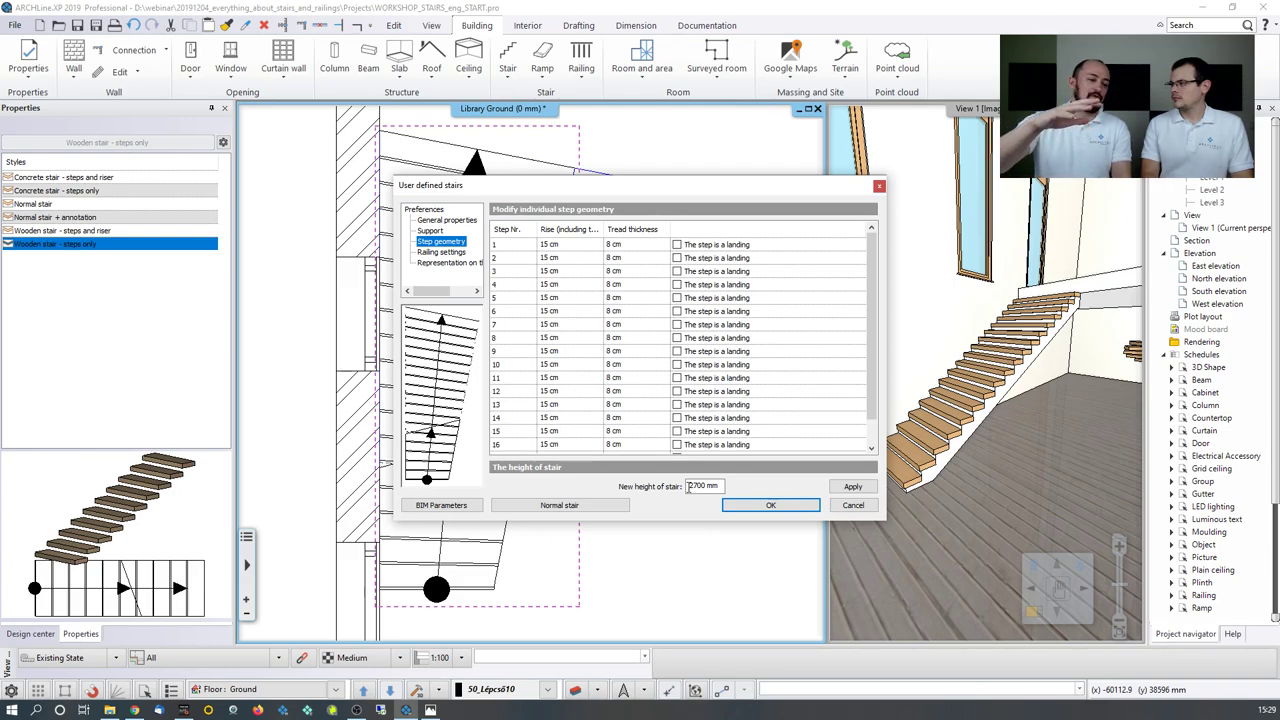
{"action": "double_click", "coordinate": [688, 487]}
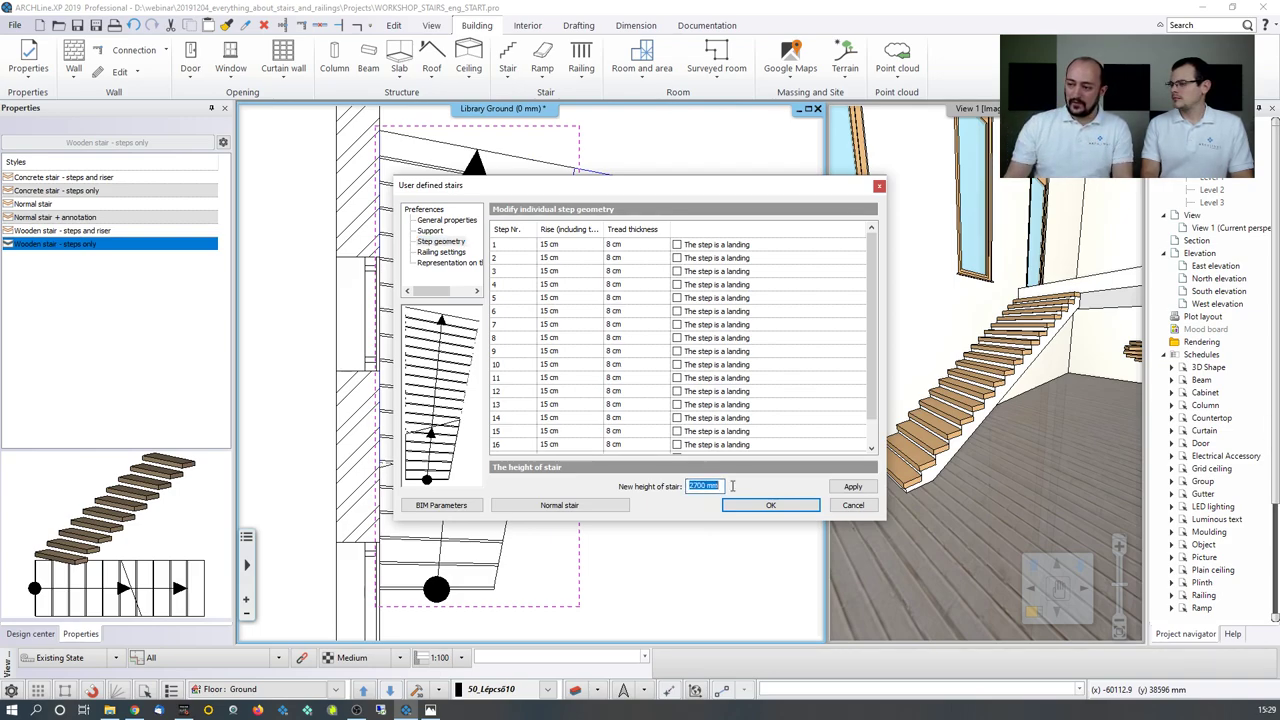
{"action": "type", "text": "300"}
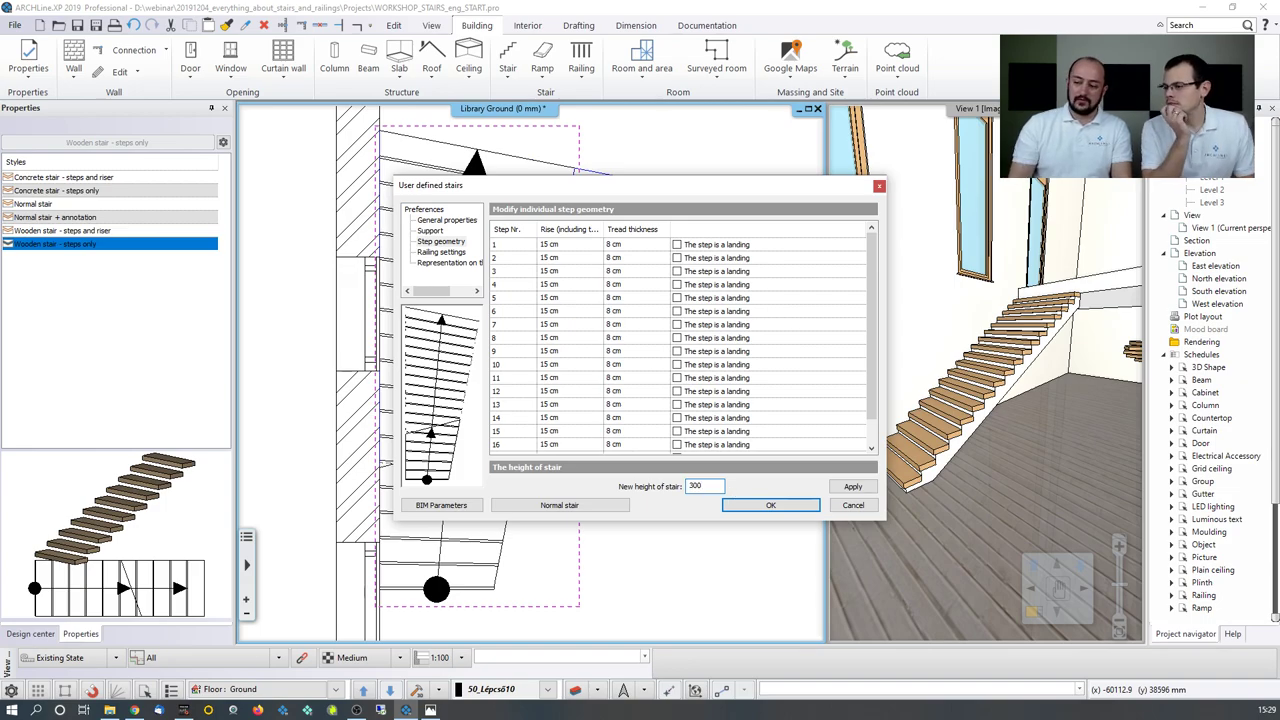
{"action": "type", "text": "0"}
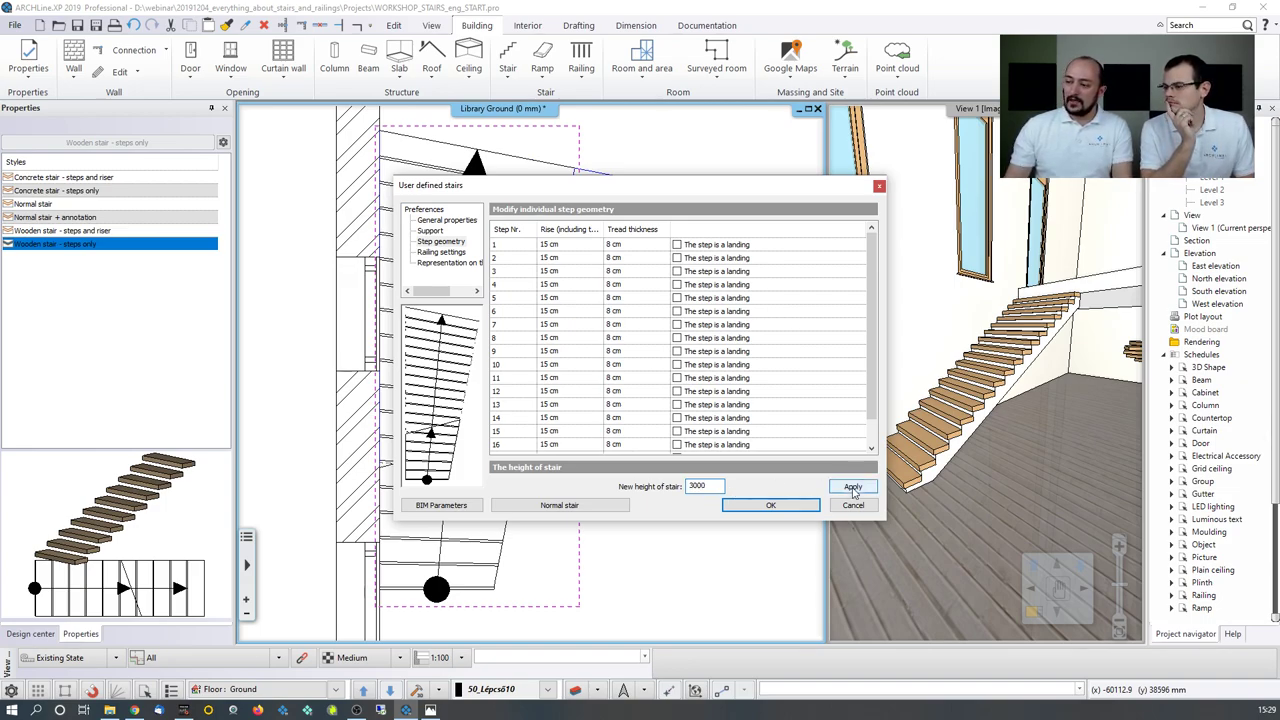
{"action": "left_click", "coordinate": [836, 486]}
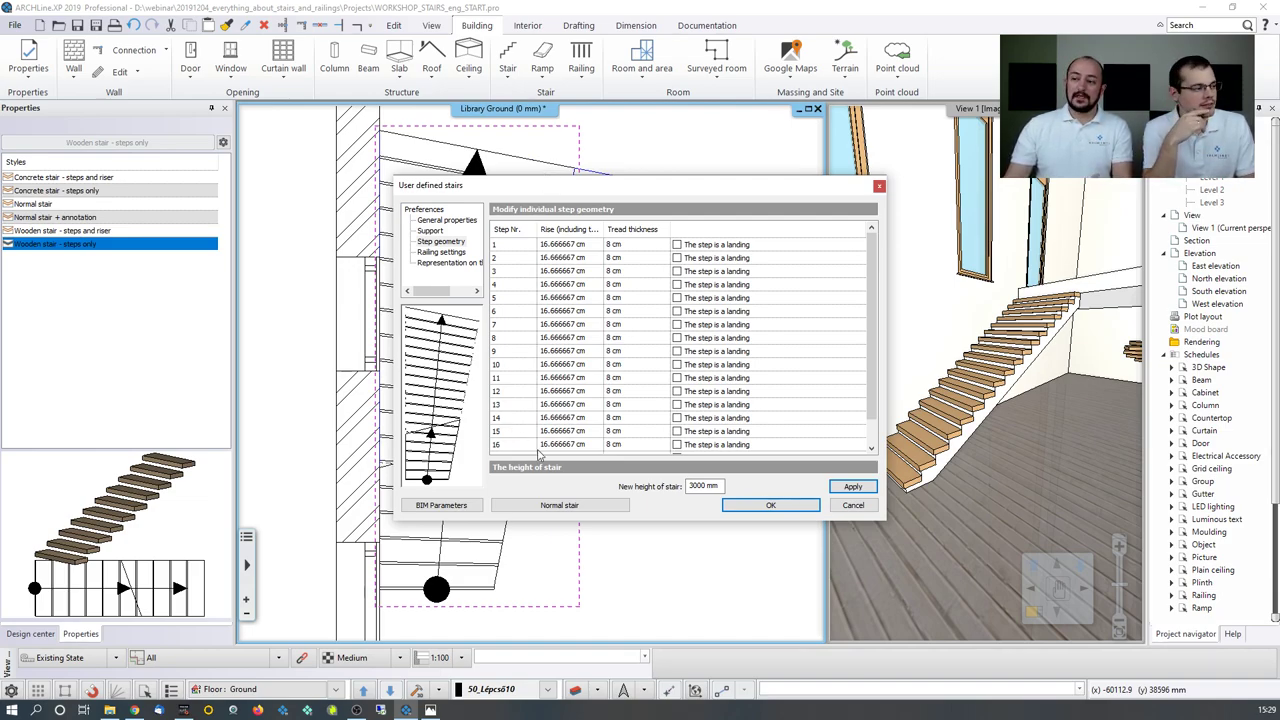
{"action": "left_click", "coordinate": [771, 507]}
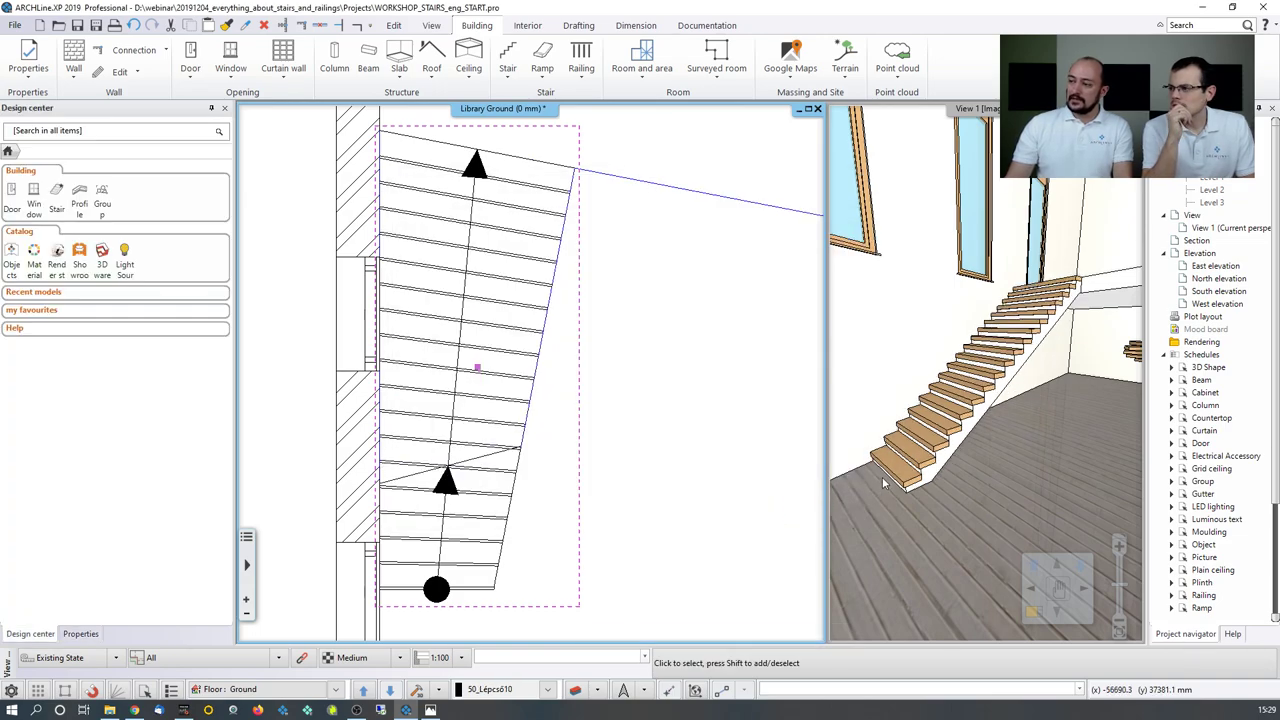
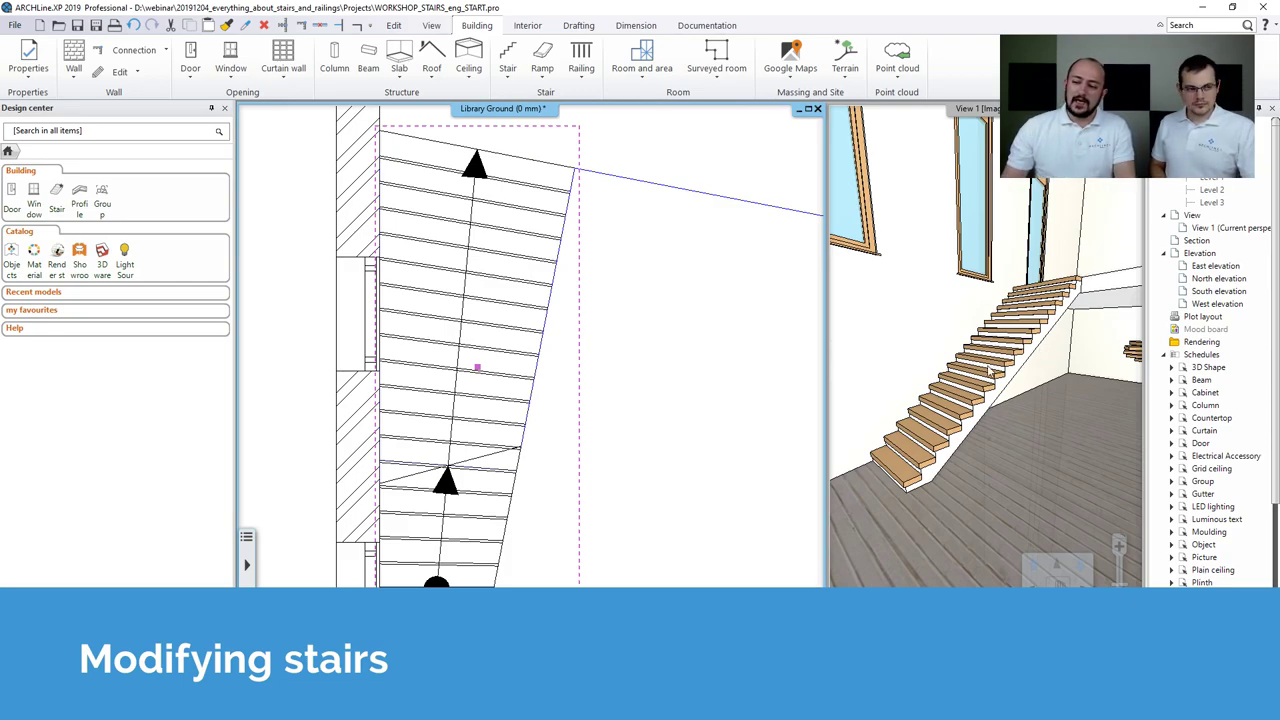
Step: Select the straight stair and show its Edit commands: Move node, Offset, Insert node
{"action": "scroll", "coordinate": [503, 497], "scroll_direction": "up", "scroll_amount": 1}
{"action": "scroll", "coordinate": [466, 500], "scroll_direction": "up", "scroll_amount": 3}
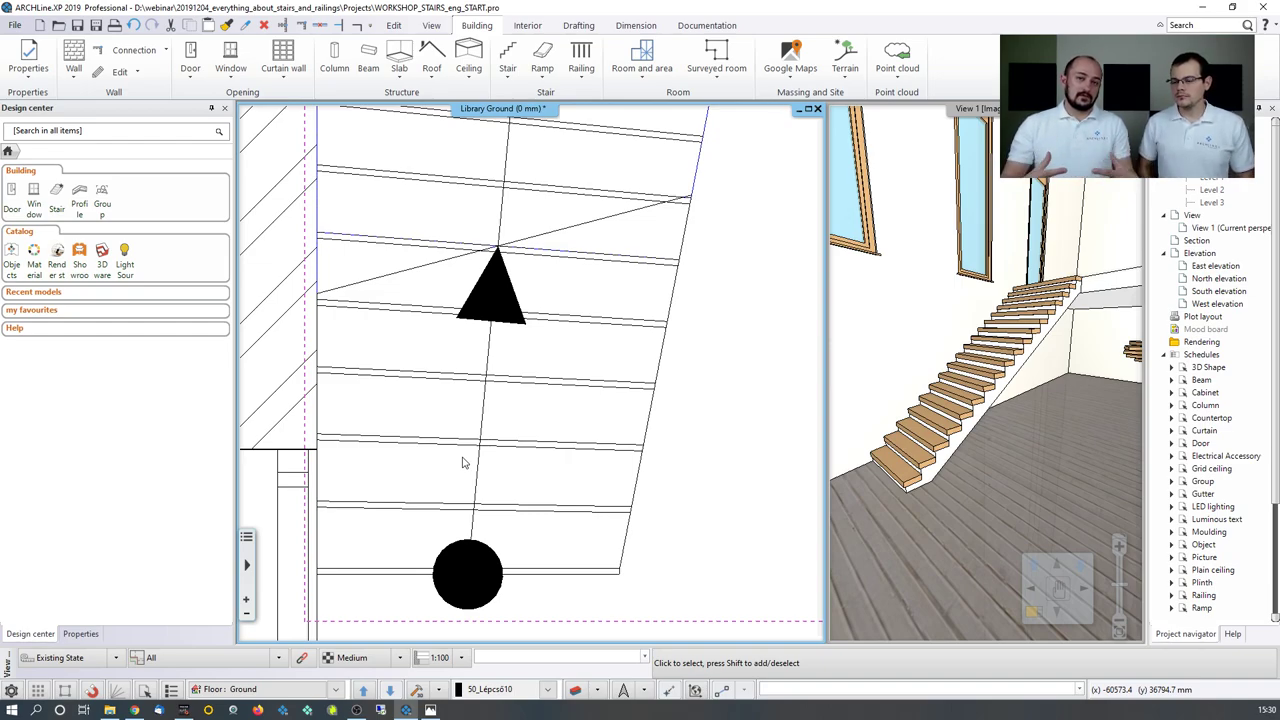
{"action": "left_click", "coordinate": [430, 390]}
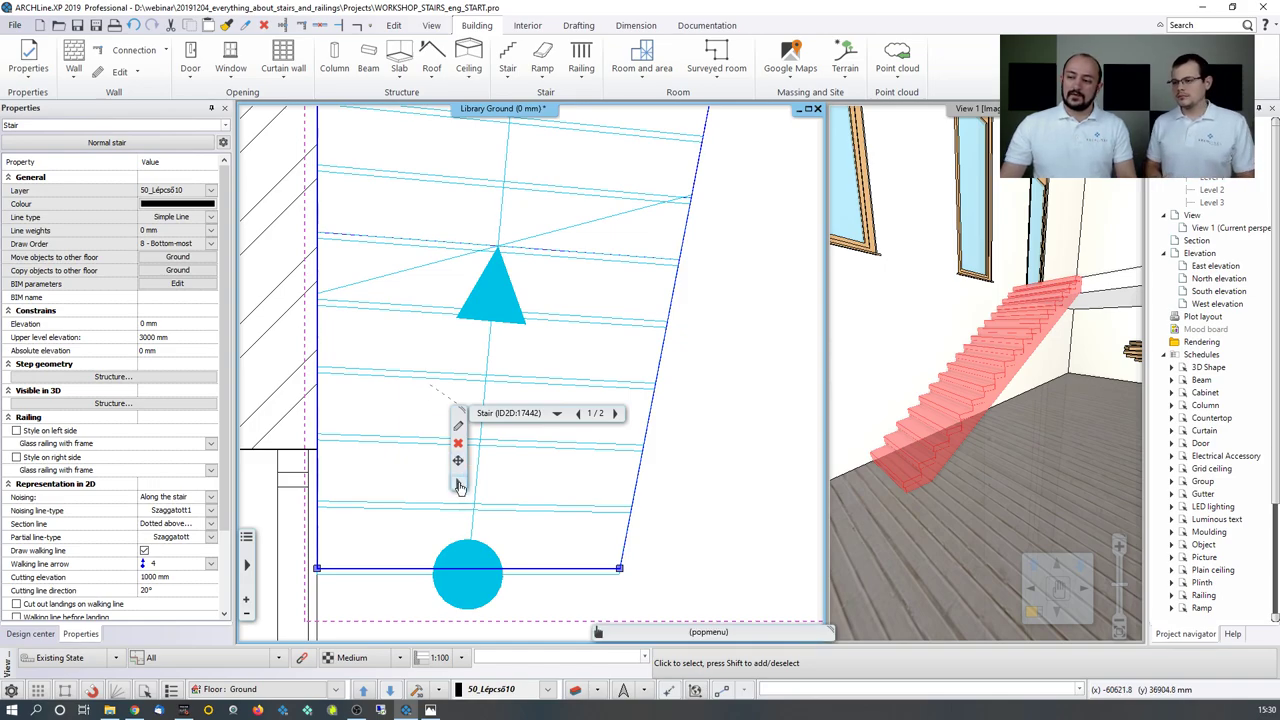
{"action": "scroll", "coordinate": [427, 316], "scroll_direction": "down", "scroll_amount": 2}
{"action": "middle_click_drag", "start_coordinate": [427, 316], "coordinate": [440, 354]}
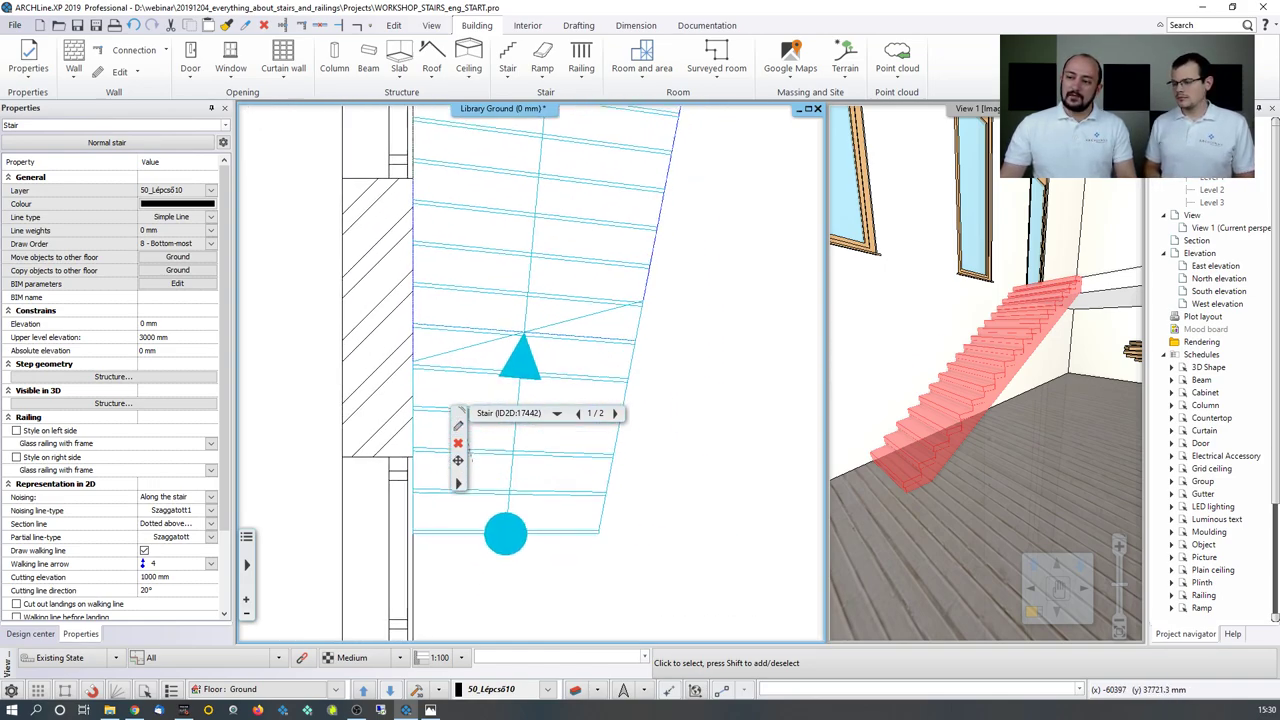
{"action": "left_click", "coordinate": [458, 484]}
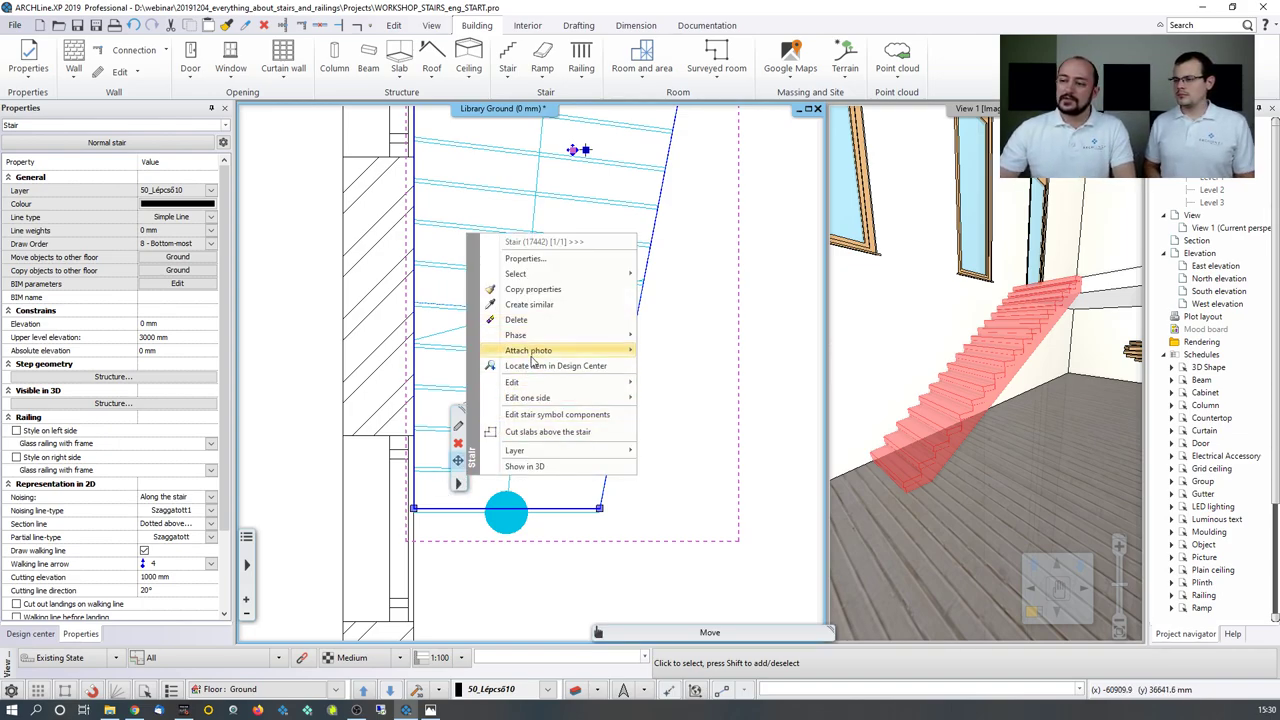
{"action": "mouse_move", "coordinate": [529, 386]}
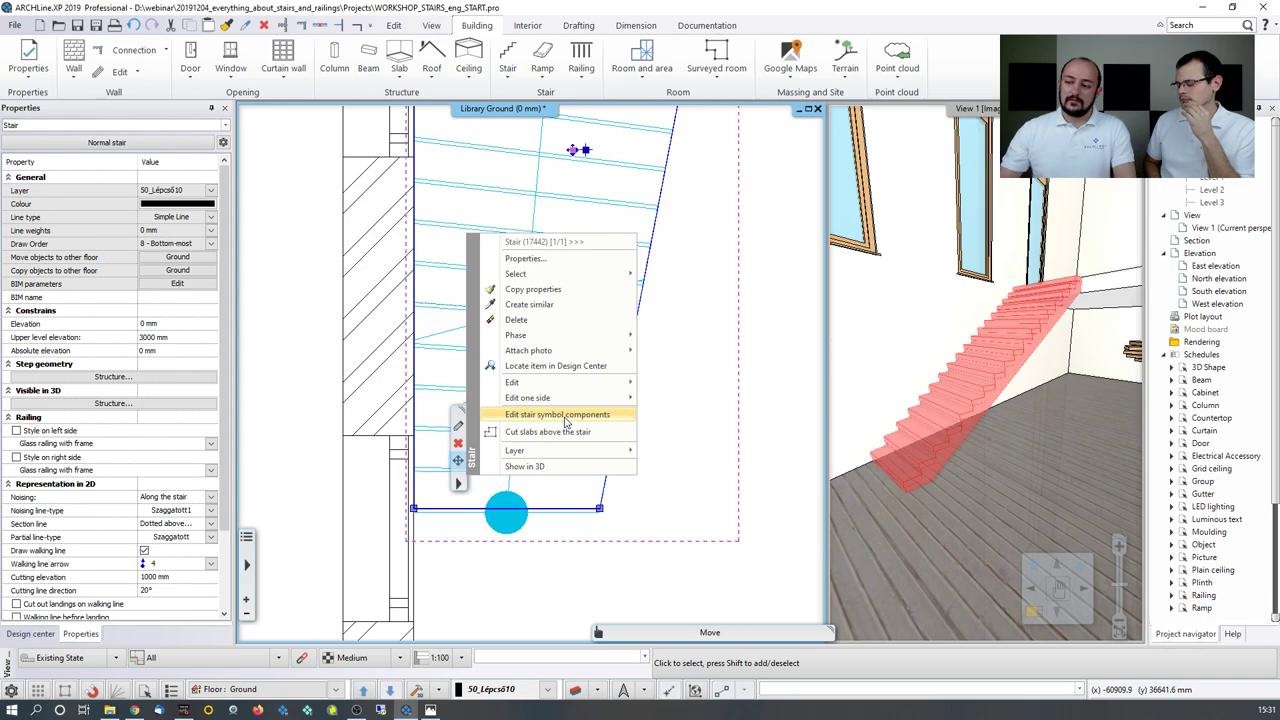
{"action": "mouse_move", "coordinate": [572, 403]}
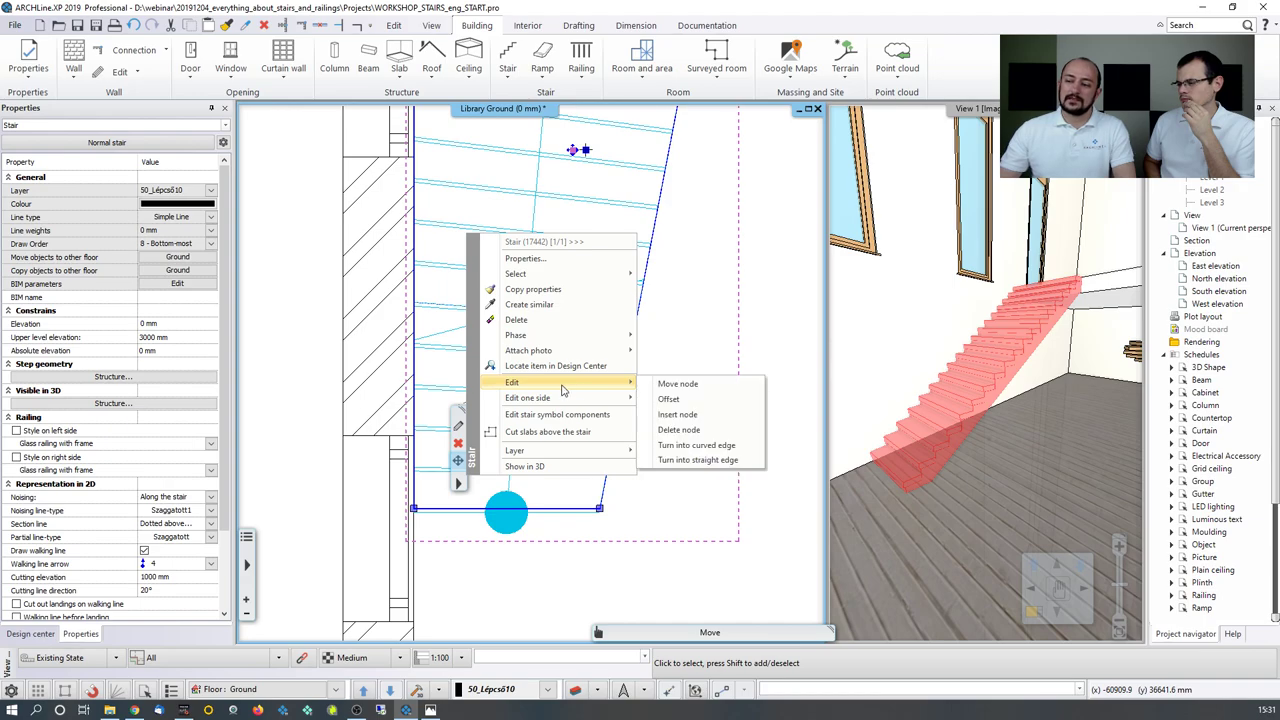
Step: Cancel the first Move node attempt, then start Edit one side > Move node on the stair
{"action": "left_click", "coordinate": [663, 387]}
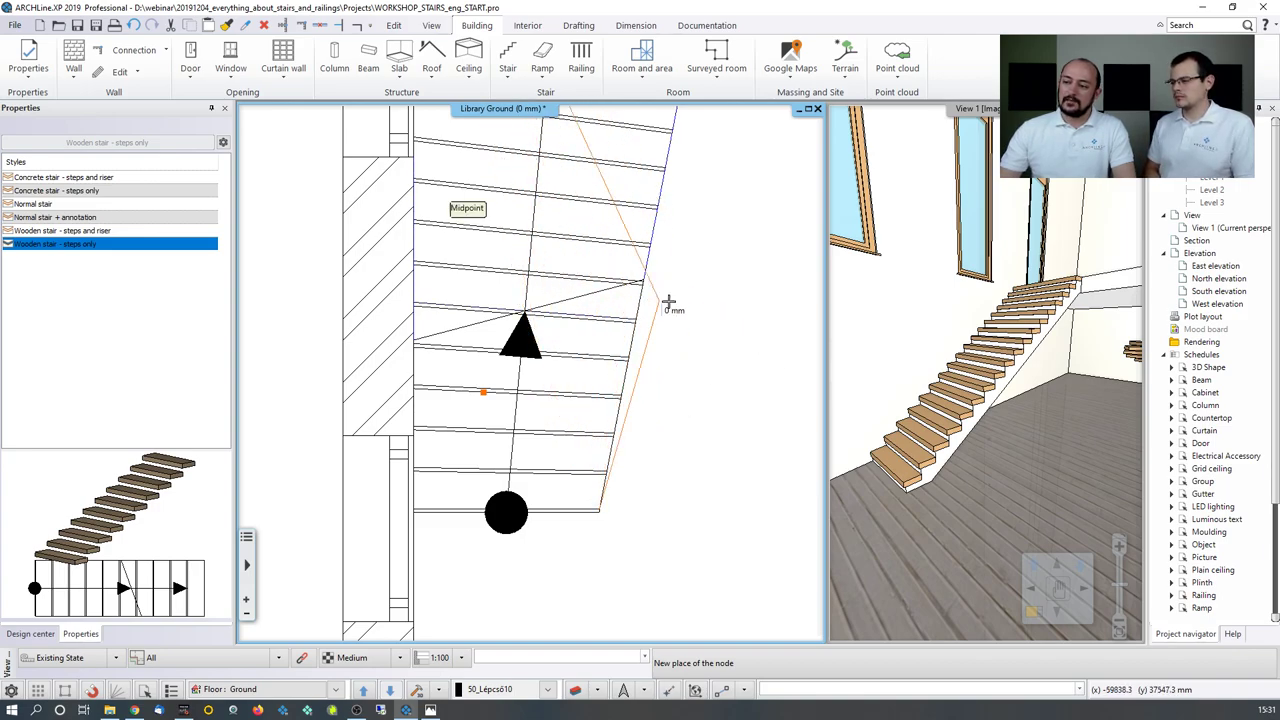
{"action": "scroll", "coordinate": [668, 302], "scroll_direction": "down", "scroll_amount": 4}
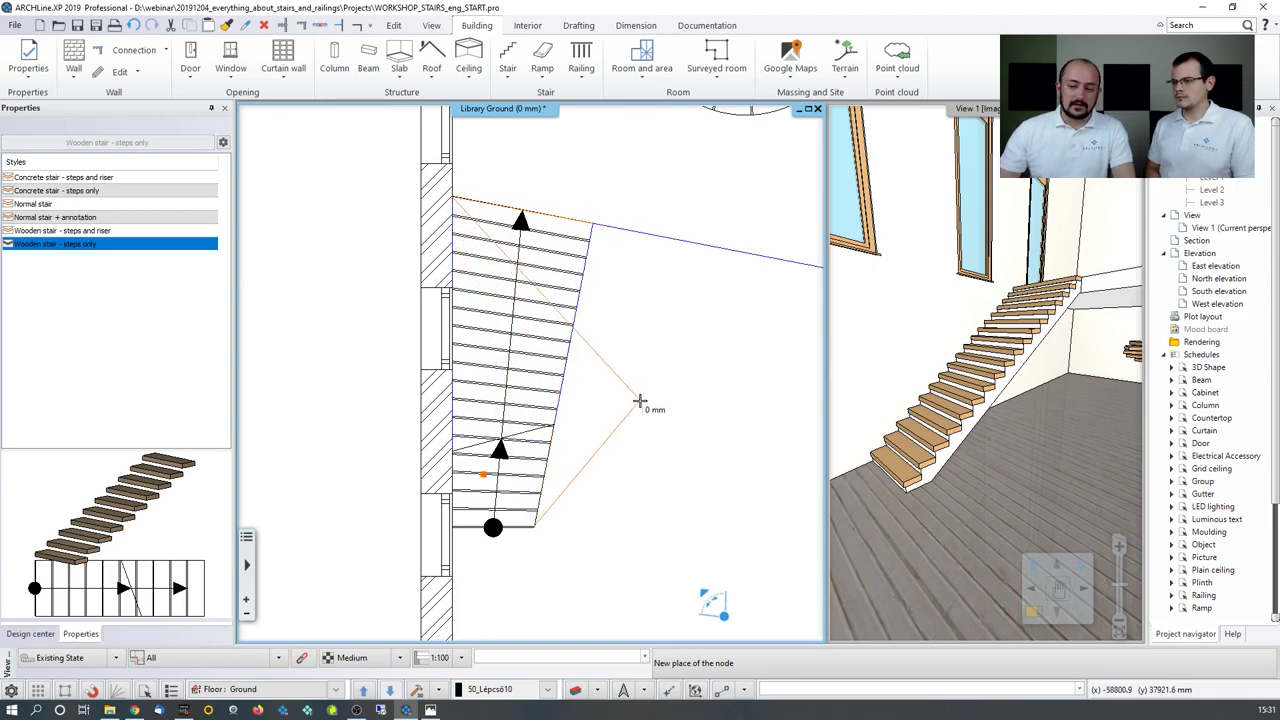
{"action": "key", "text": "Escape"}
{"action": "scroll", "coordinate": [525, 478], "scroll_direction": "up", "scroll_amount": 3}
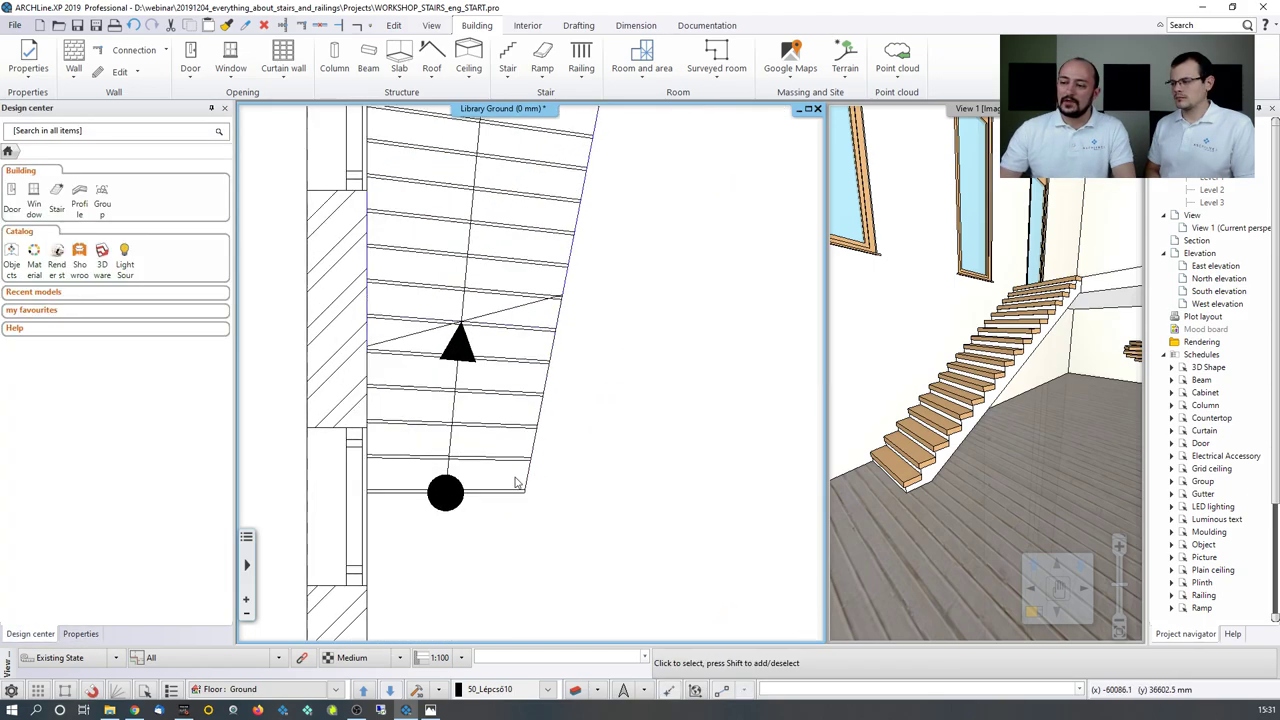
{"action": "scroll", "coordinate": [515, 483], "scroll_direction": "up", "scroll_amount": 1}
{"action": "left_click", "coordinate": [544, 440]}
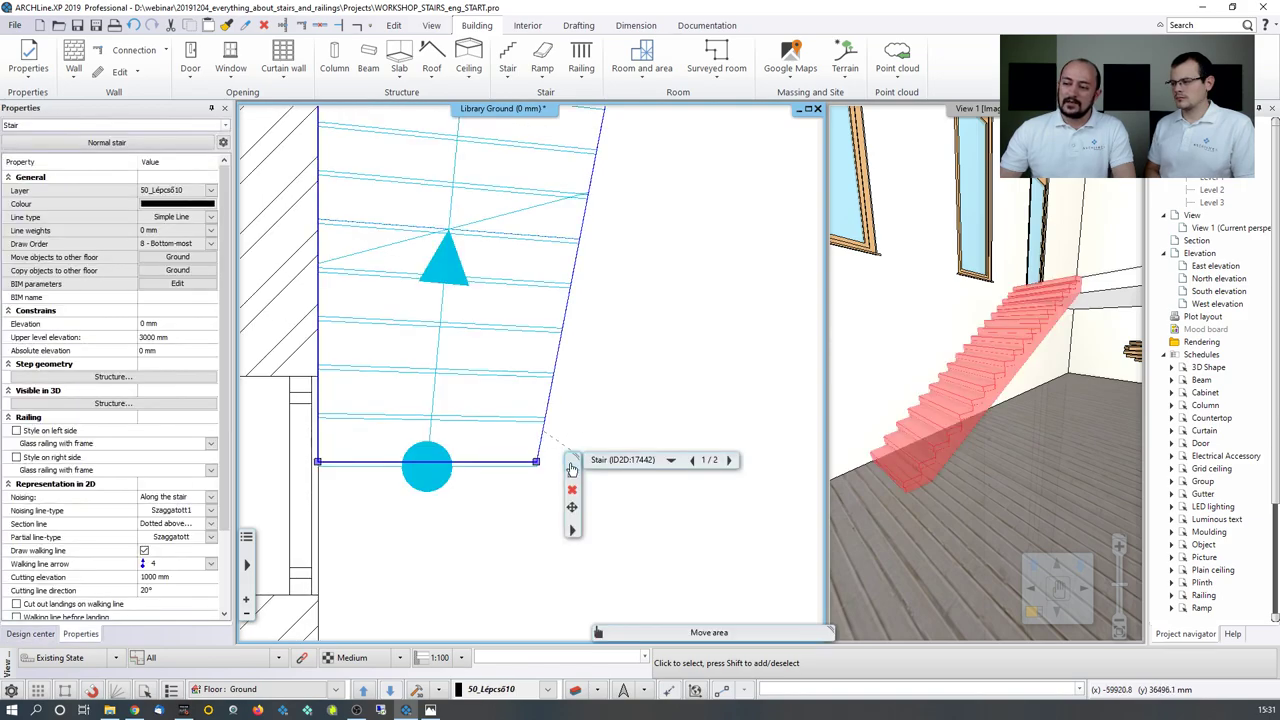
{"action": "left_click", "coordinate": [572, 530]}
{"action": "mouse_move", "coordinate": [657, 451]}
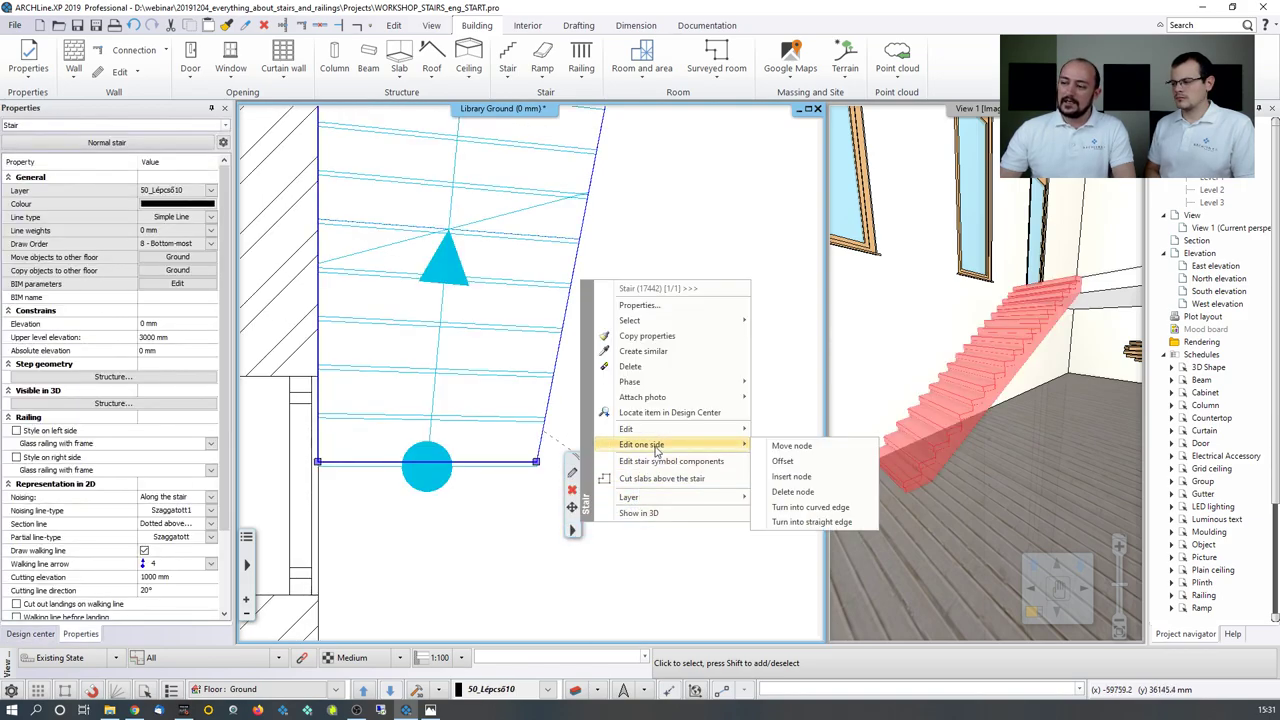
{"action": "left_click", "coordinate": [785, 446]}
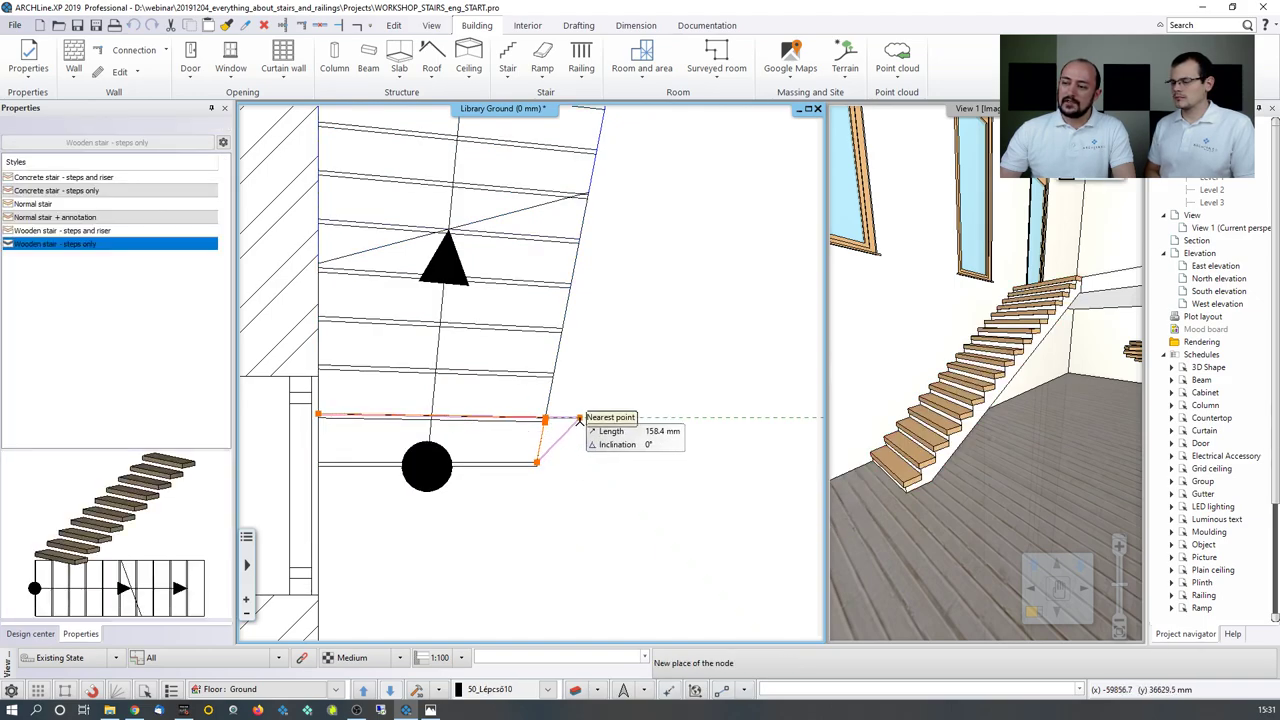
{"action": "left_click", "coordinate": [579, 418]}
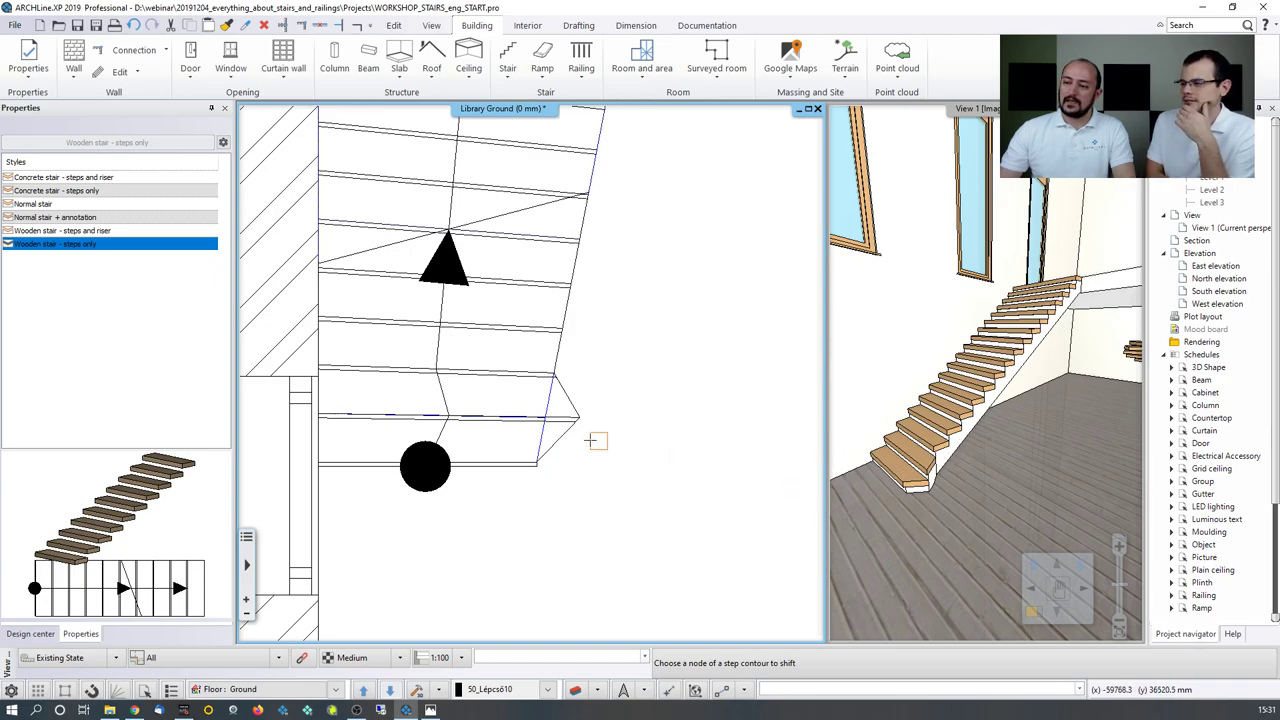
{"action": "left_click", "coordinate": [539, 456]}
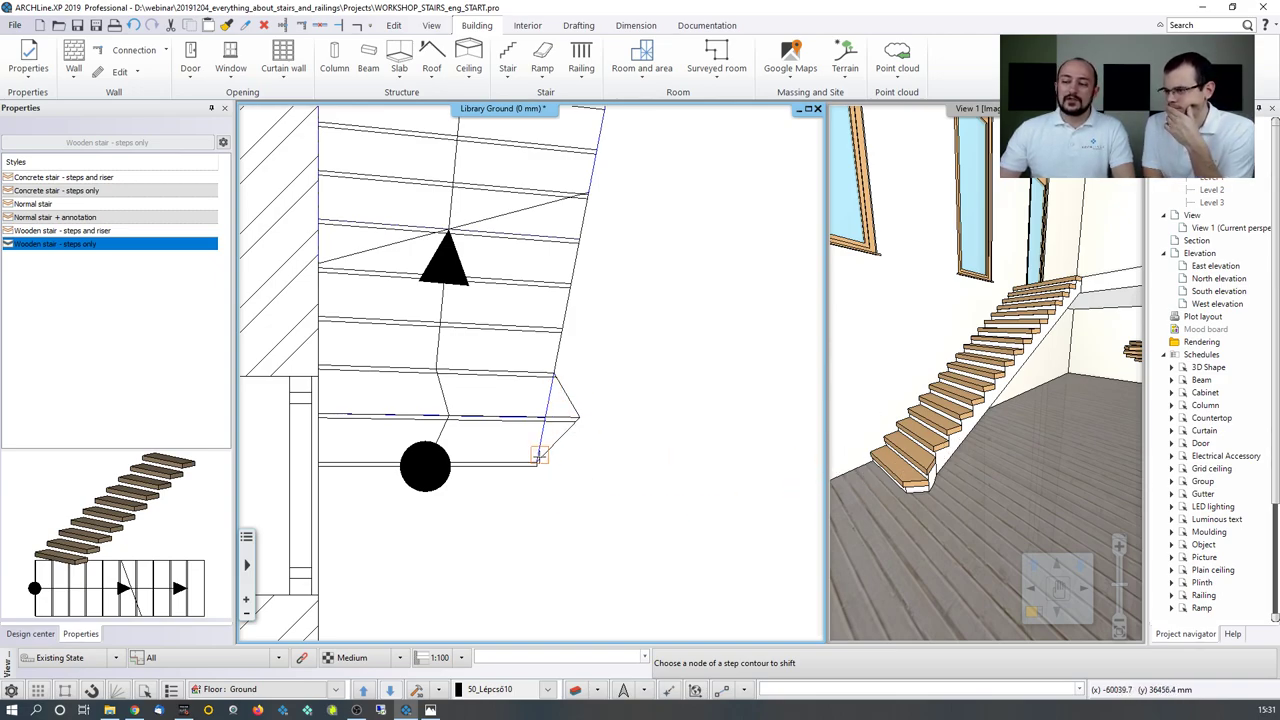
{"action": "left_click", "coordinate": [577, 420]}
{"action": "key", "text": "Escape"}
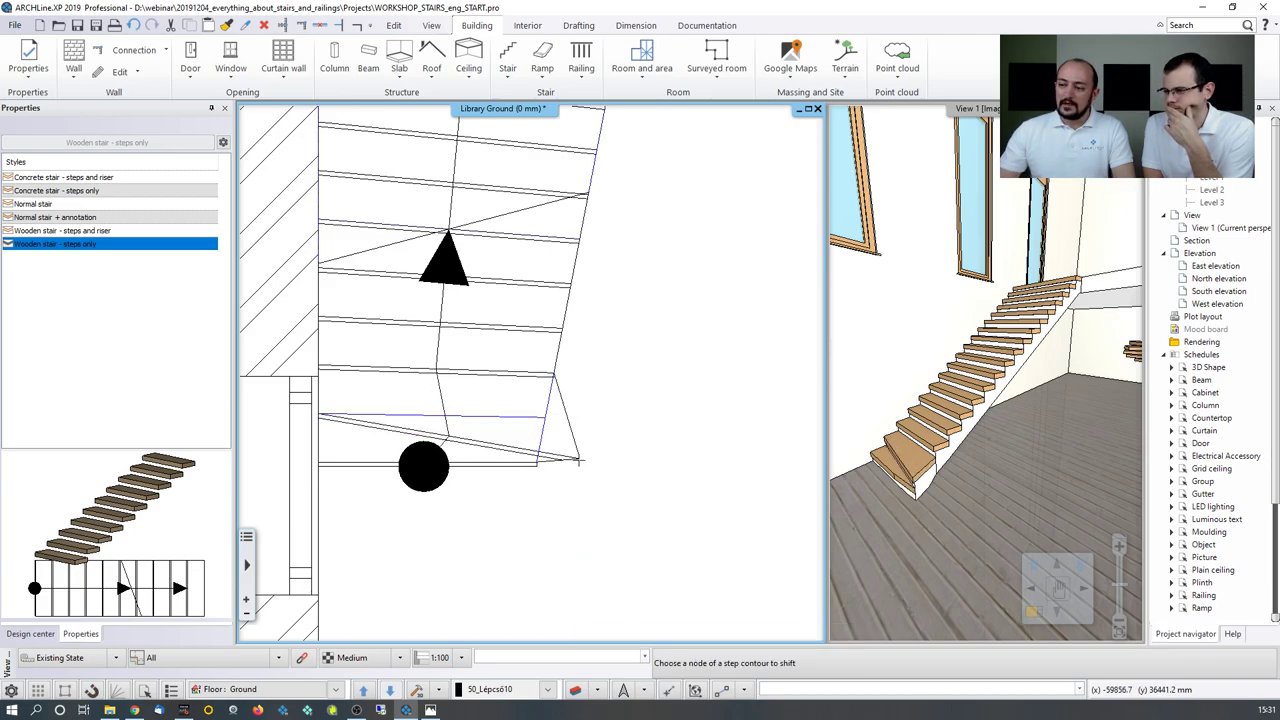
{"action": "left_click", "coordinate": [577, 420]}
{"action": "key", "text": "Escape"}
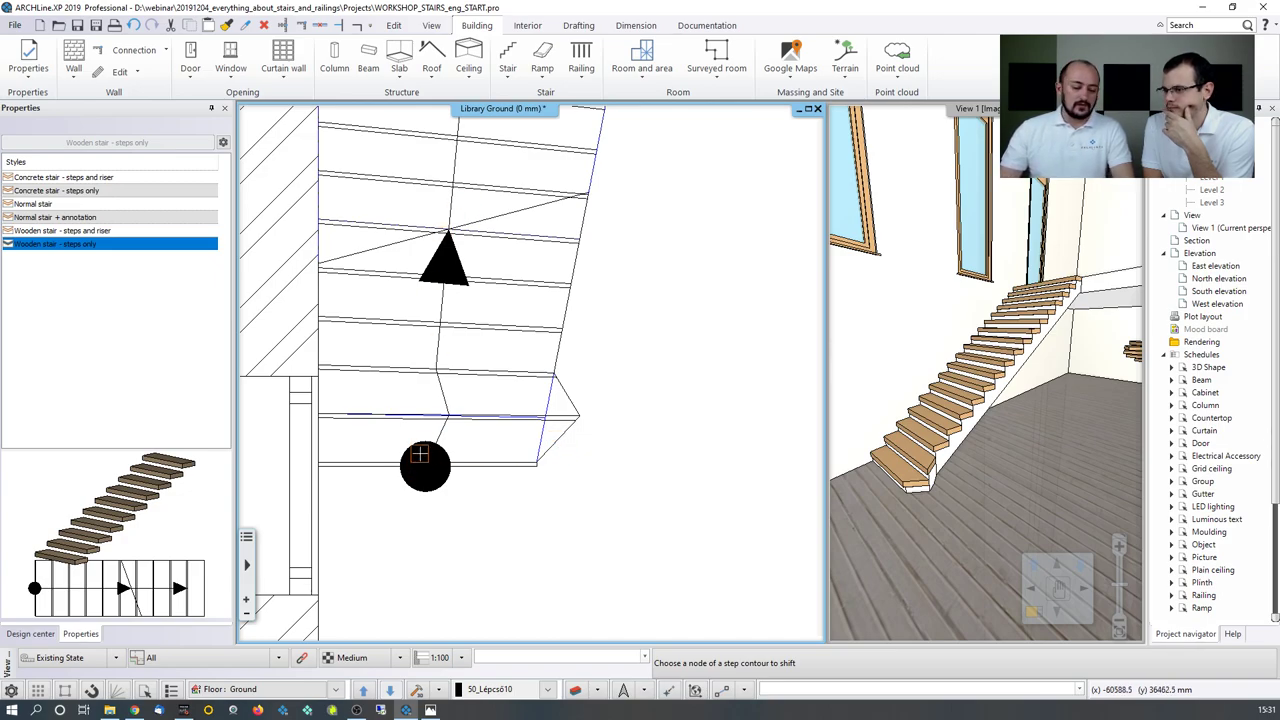
{"action": "left_click", "coordinate": [421, 403]}
{"action": "left_click", "coordinate": [443, 403]}
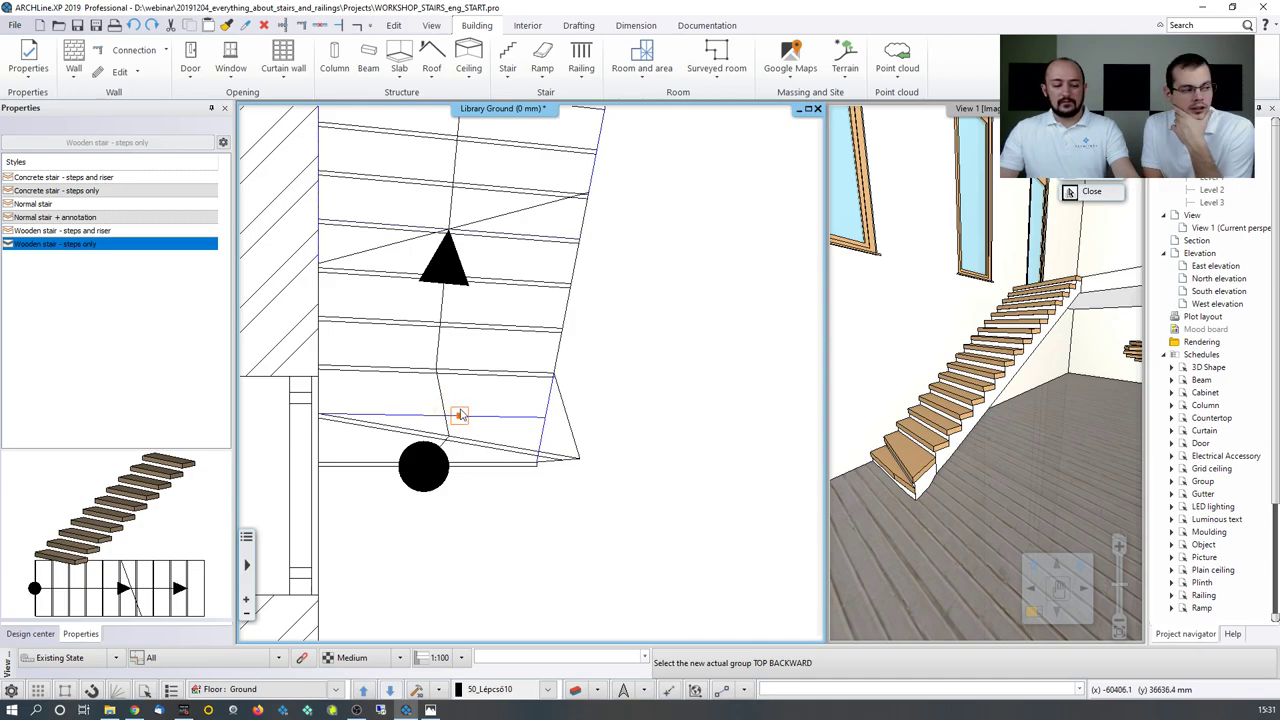
{"action": "right_click", "coordinate": [520, 424]}
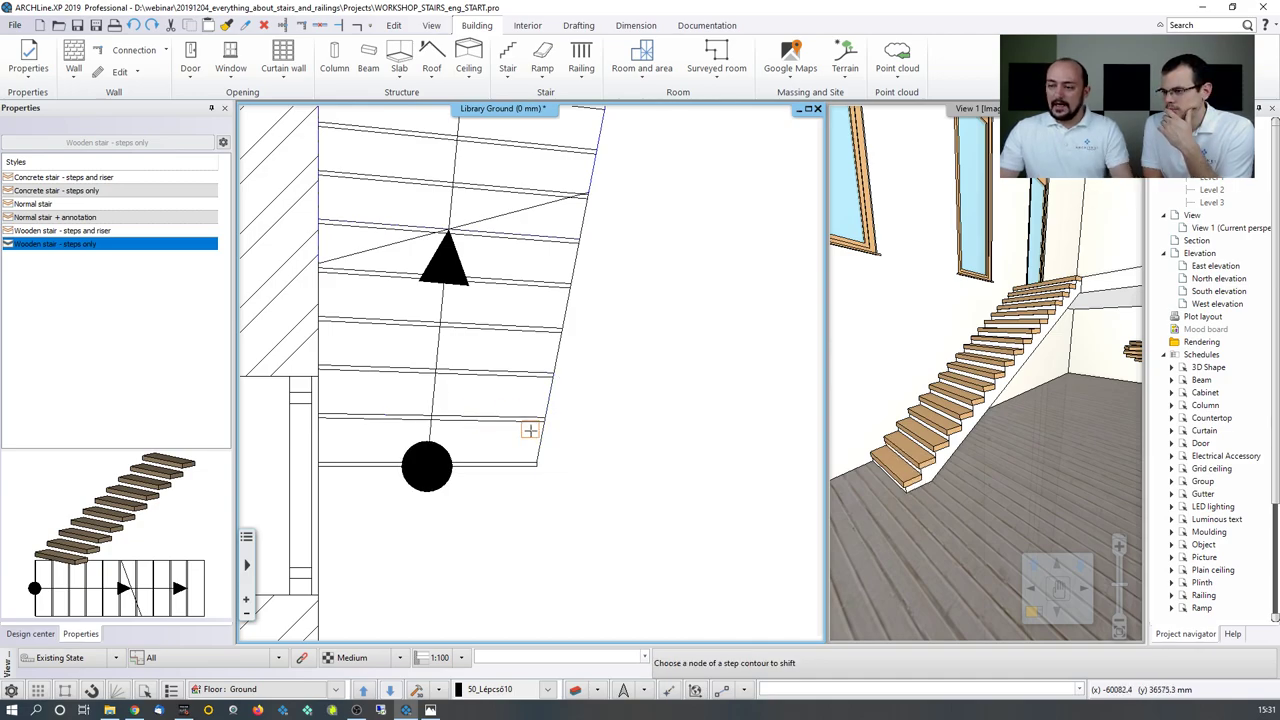
{"action": "left_click", "coordinate": [531, 428]}
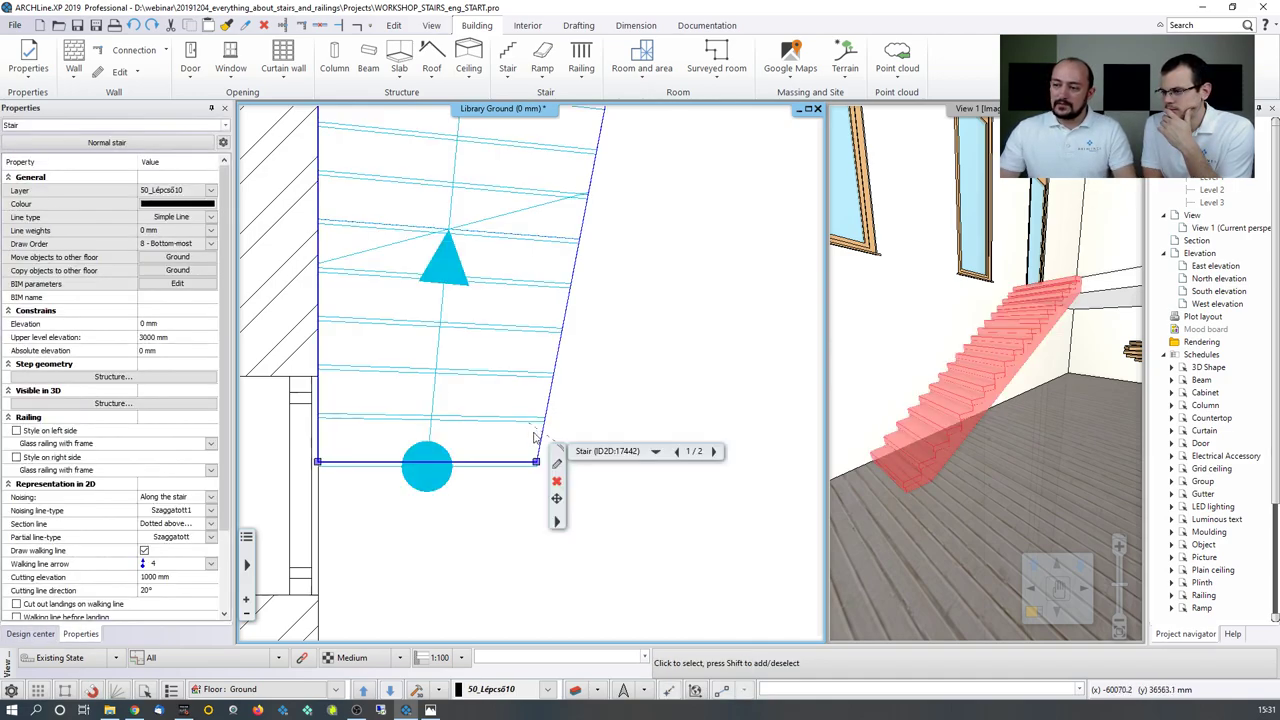
Step: Offset the straight stair's right edge outward as a trial, then undo the widening
{"action": "left_click", "coordinate": [585, 417]}
{"action": "left_click", "coordinate": [543, 443]}
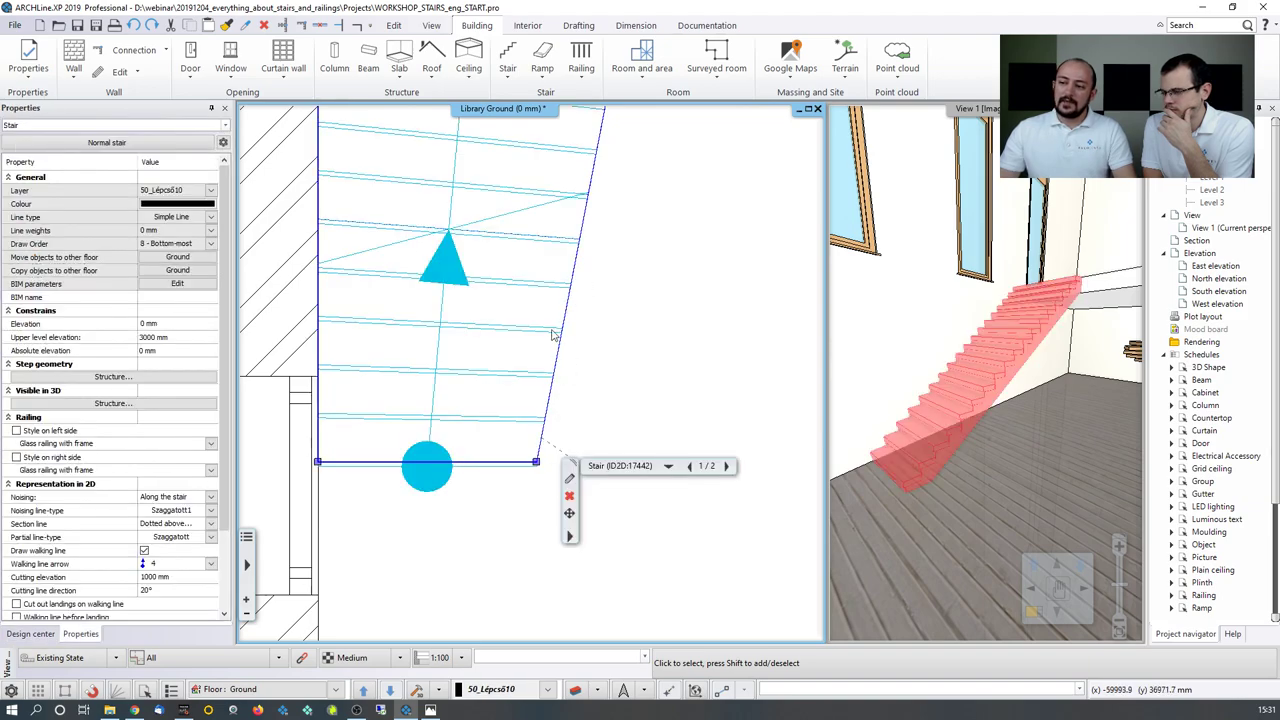
{"action": "left_click", "coordinate": [550, 421]}
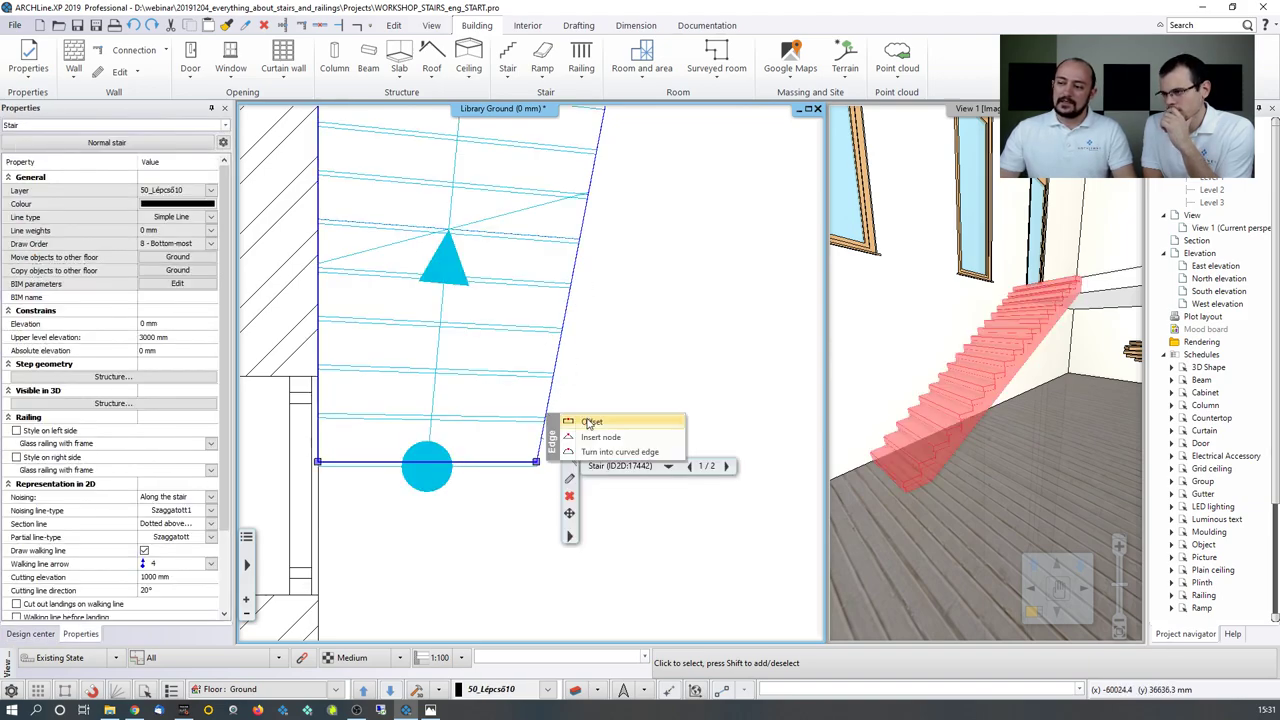
{"action": "left_click", "coordinate": [574, 420]}
{"action": "left_click", "coordinate": [645, 377]}
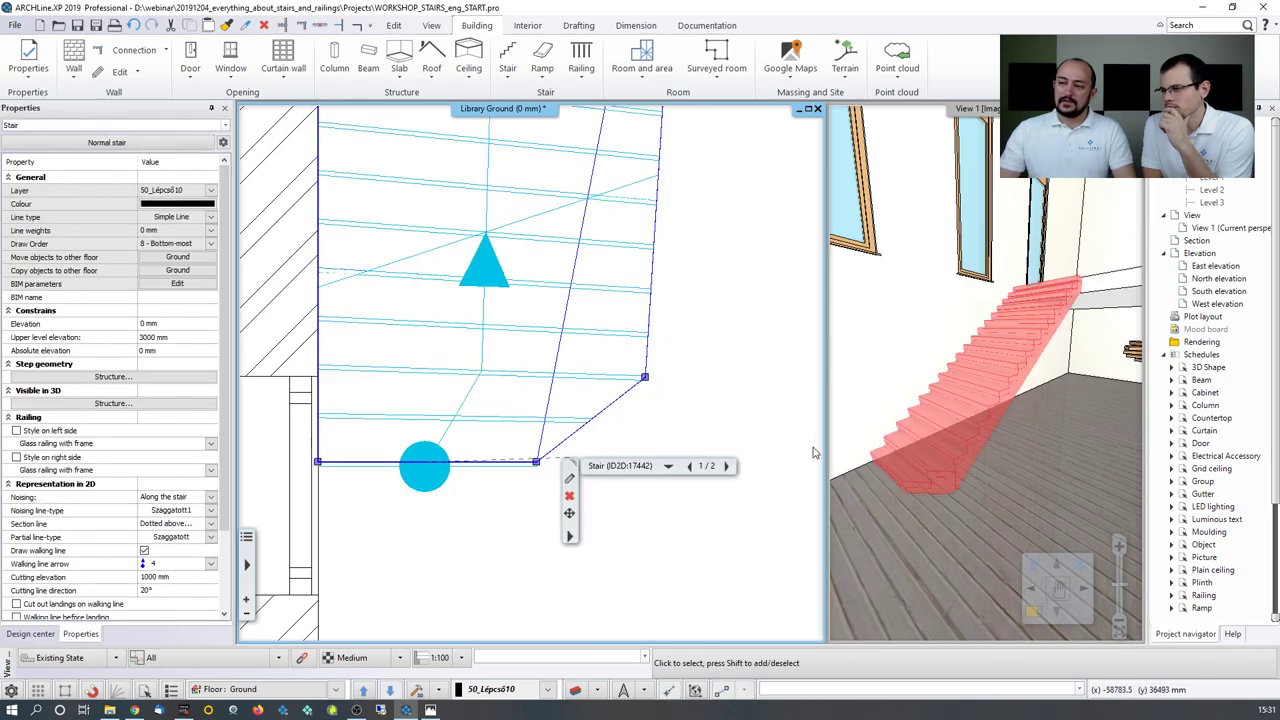
{"action": "left_click", "coordinate": [743, 429]}
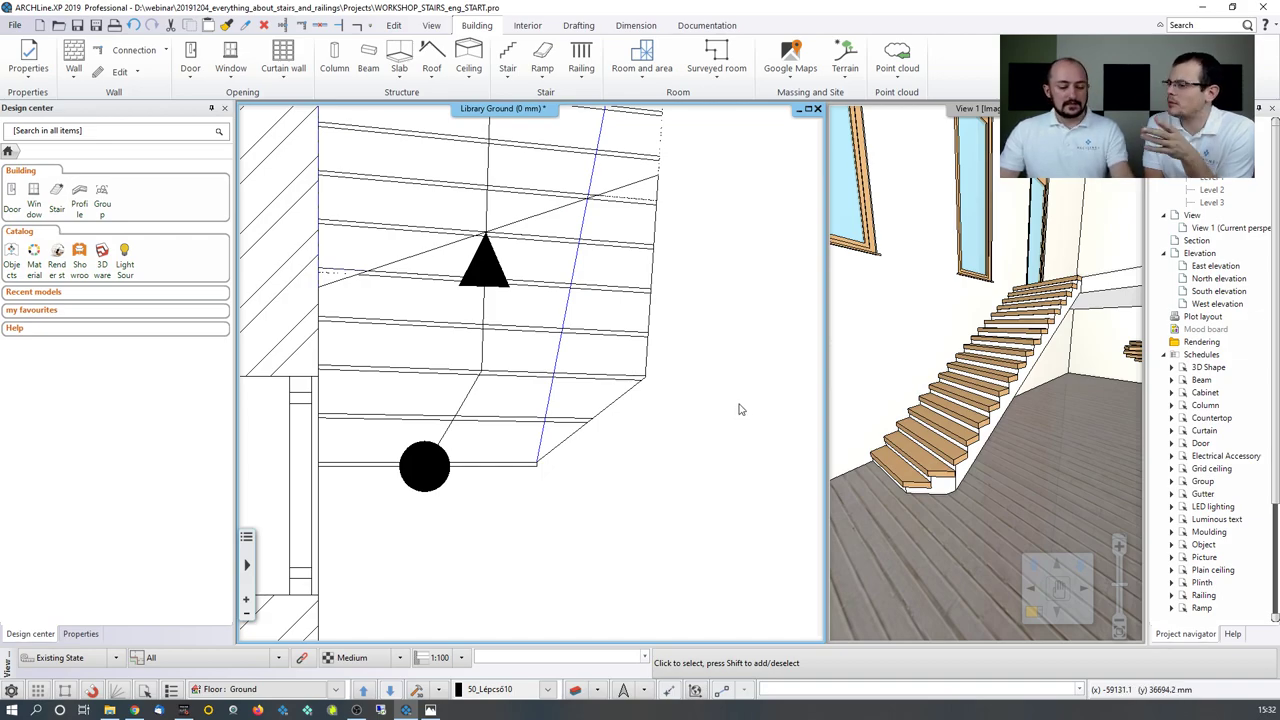
{"action": "key", "text": "ctrl+z"}
Step: Pan and zoom the plan over to the U-shaped winder stair
{"action": "left_click", "coordinate": [481, 385]}
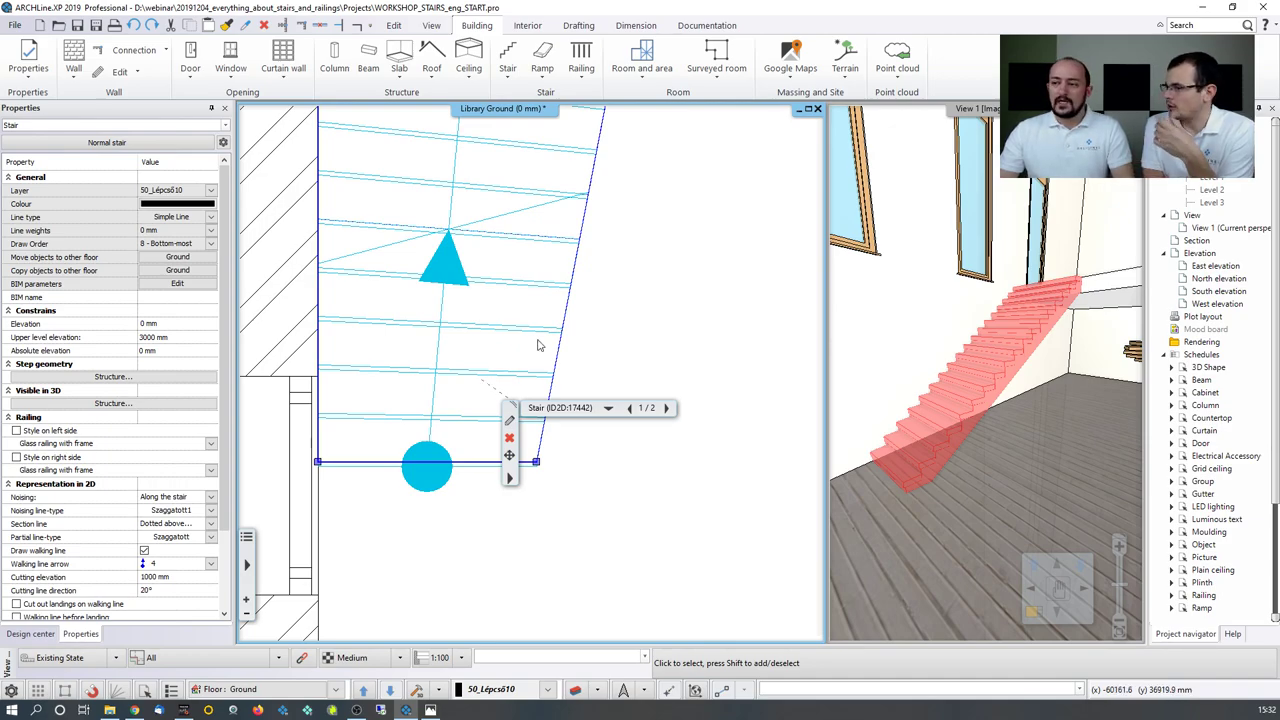
{"action": "scroll", "coordinate": [630, 296], "scroll_direction": "down", "scroll_amount": 3}
{"action": "scroll", "coordinate": [635, 300], "scroll_direction": "up", "scroll_amount": 3}
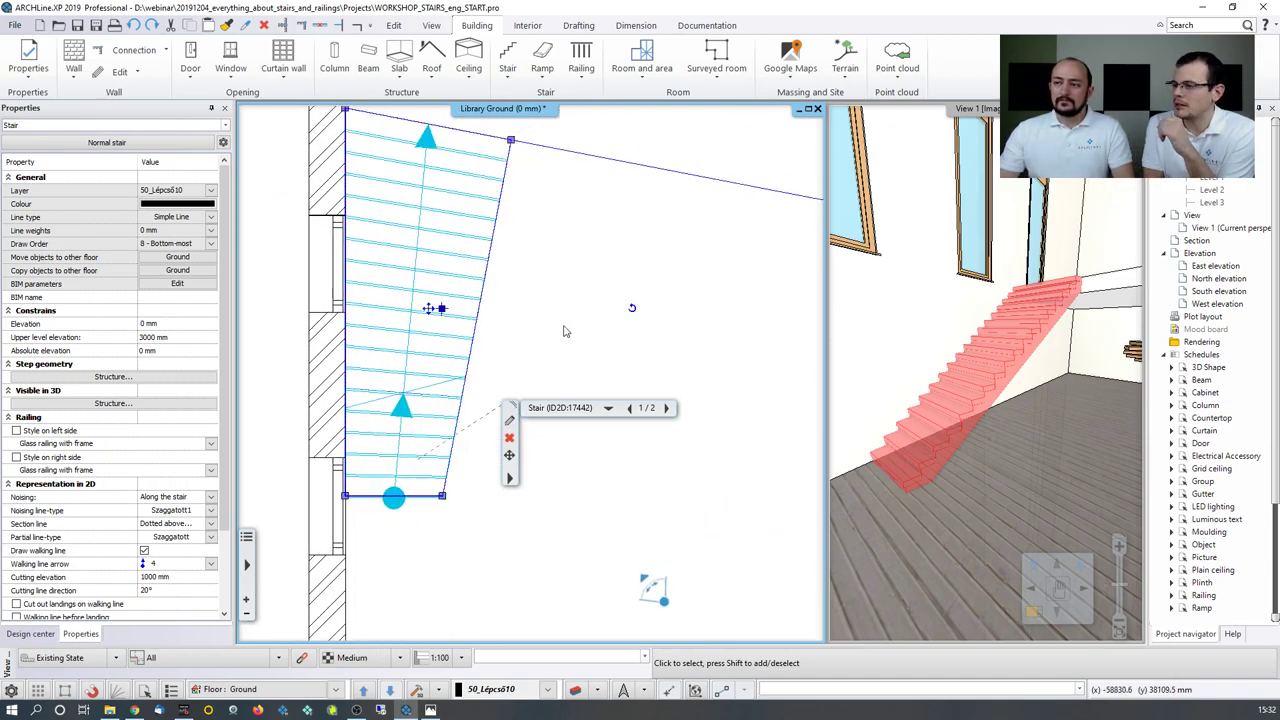
{"action": "left_click", "coordinate": [563, 318]}
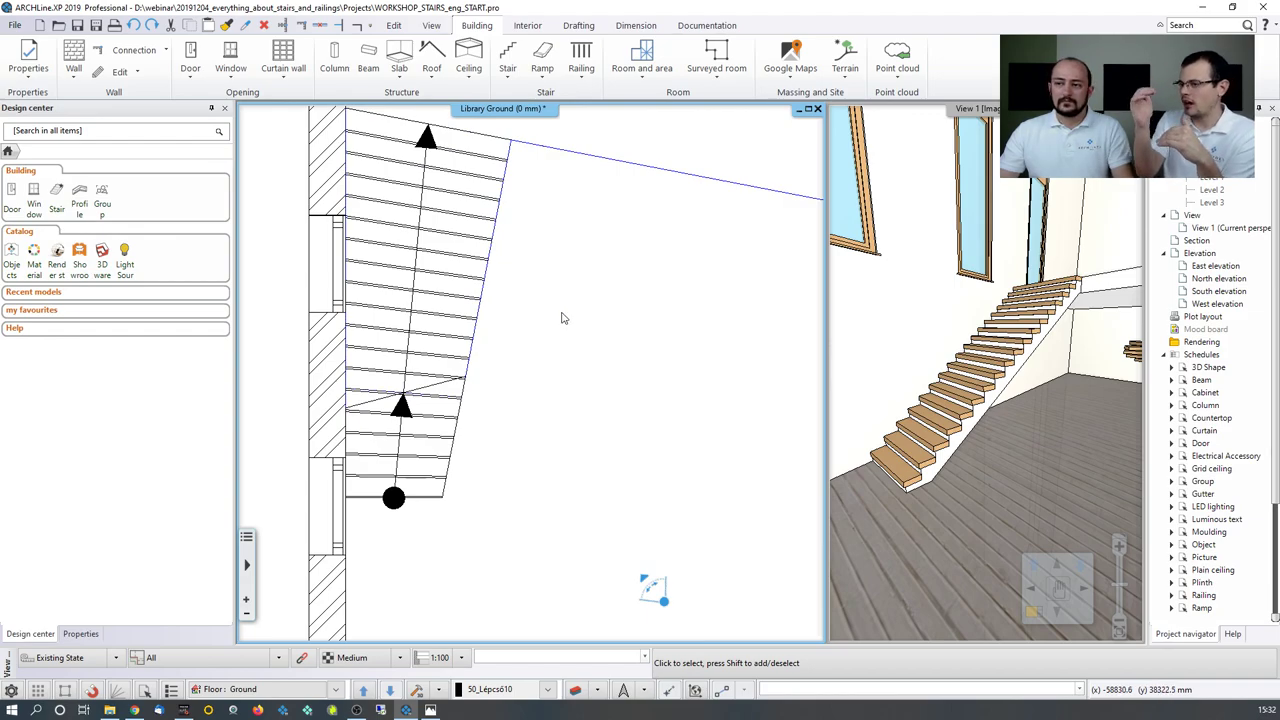
{"action": "scroll", "coordinate": [562, 318], "scroll_direction": "down", "scroll_amount": 2}
{"action": "middle_click_drag", "start_coordinate": [562, 318], "coordinate": [553, 360]}
{"action": "scroll", "coordinate": [553, 360], "scroll_direction": "up", "scroll_amount": 4}
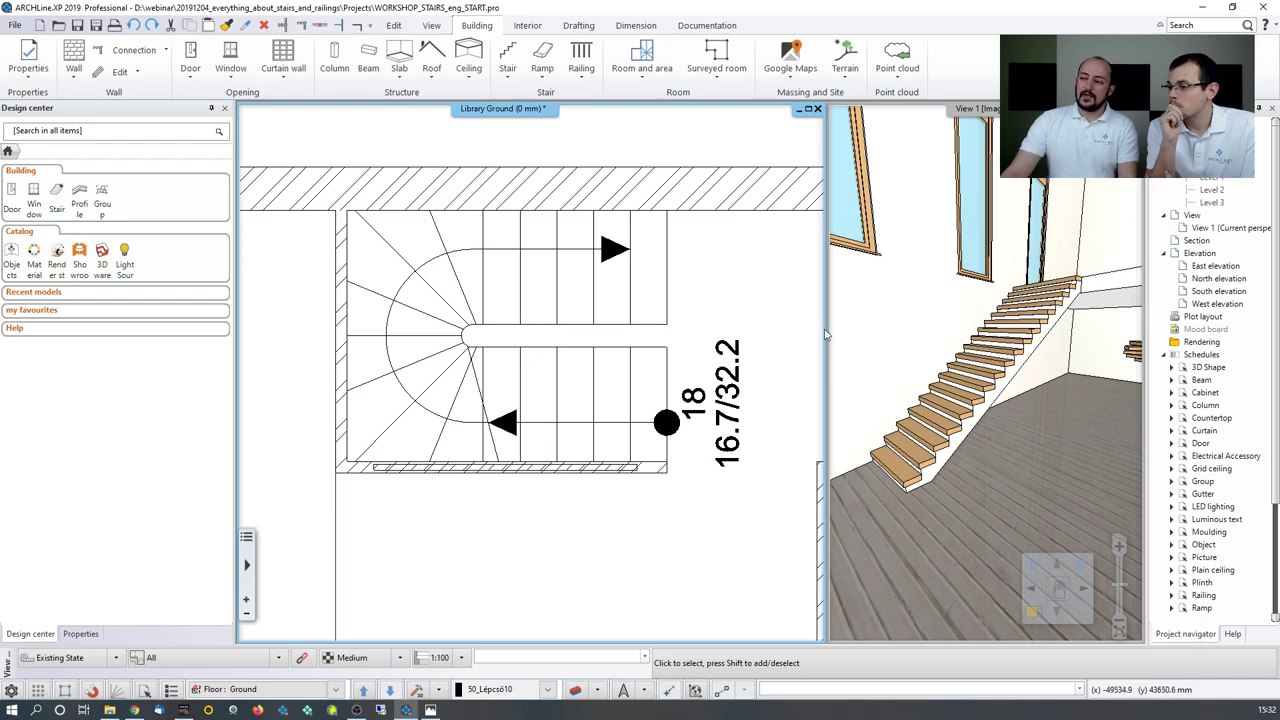
Step: Switch the 3D window to the saved Interior 1 view and select the U-shaped winder stair
{"action": "left_click", "coordinate": [870, 328]}
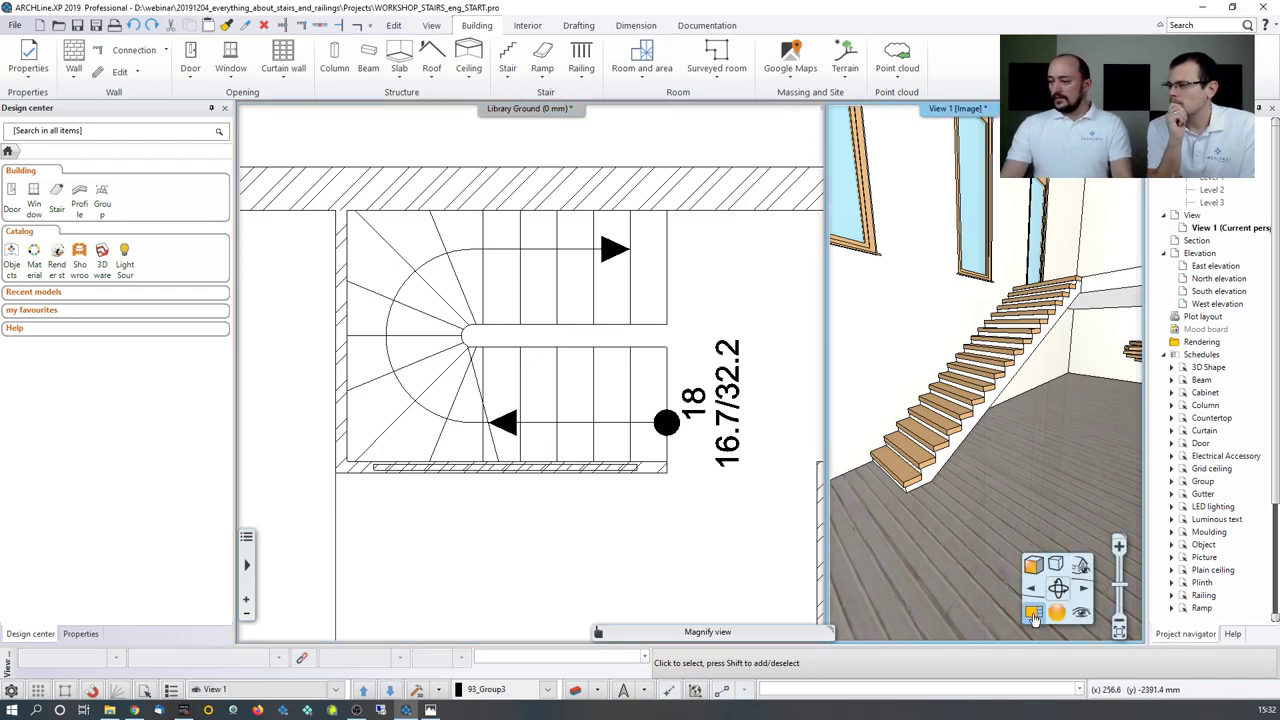
{"action": "left_click", "coordinate": [336, 691]}
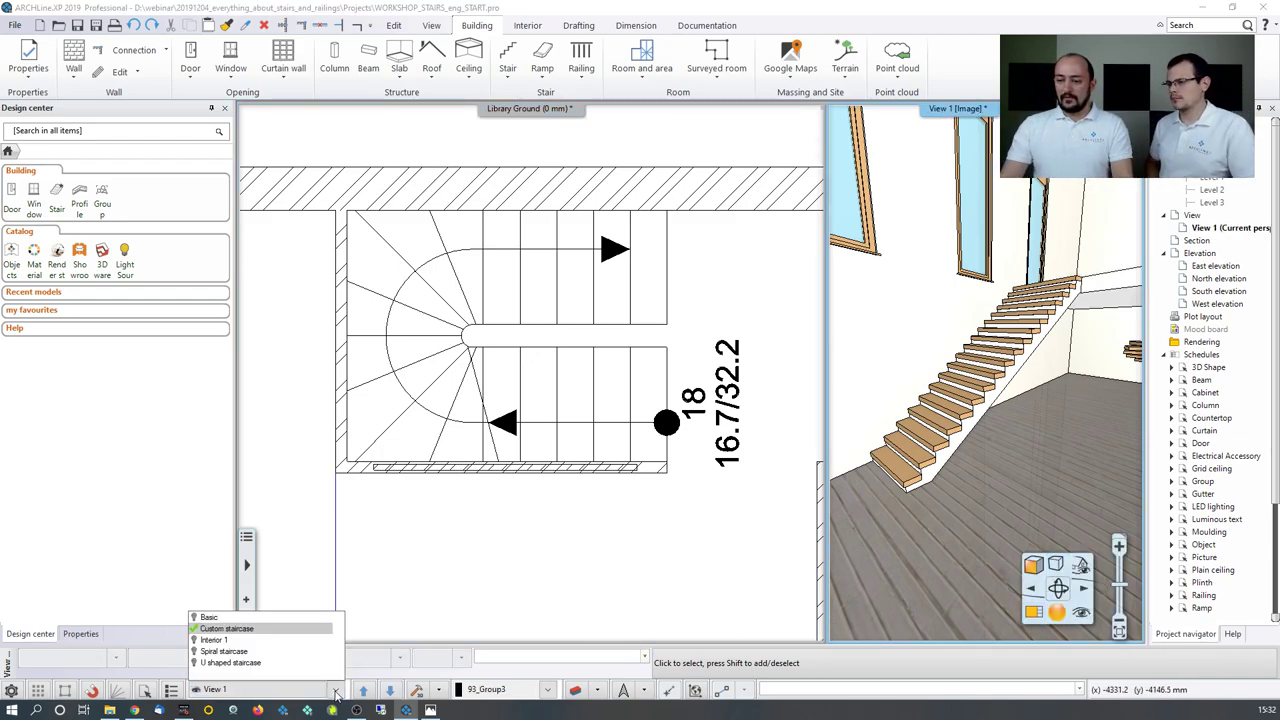
{"action": "key", "text": "Up"}
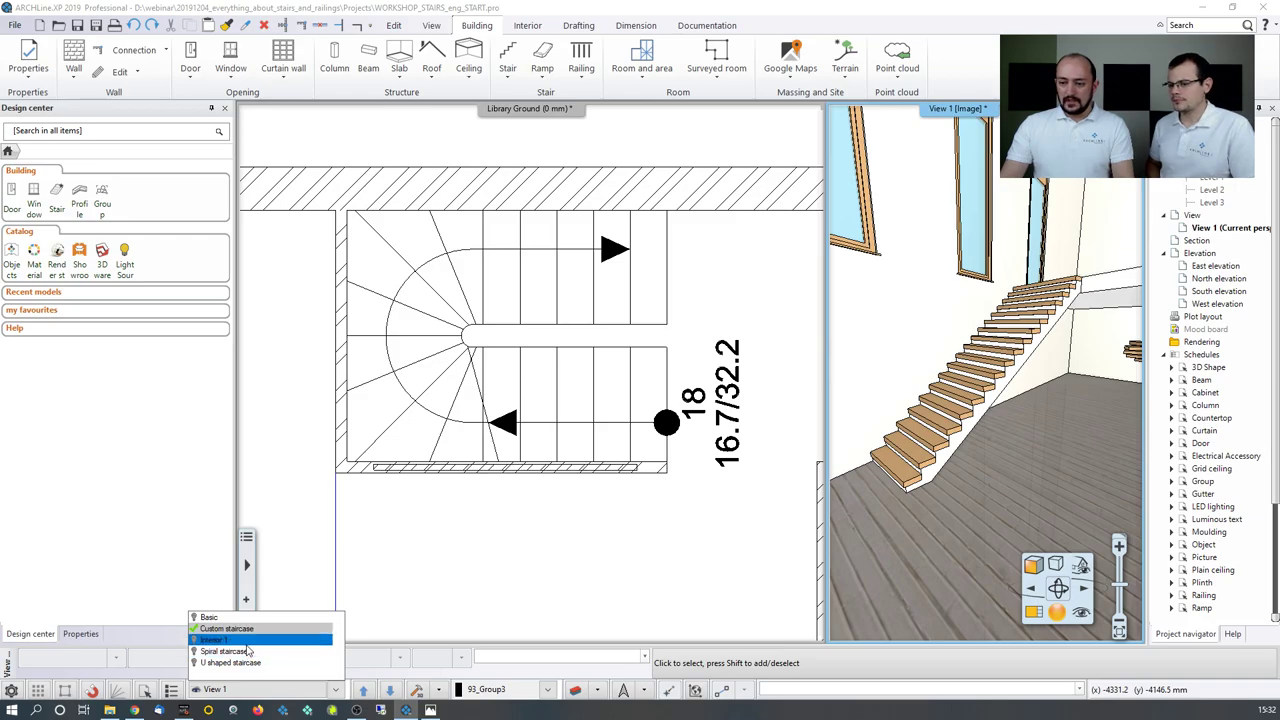
{"action": "key", "text": "Return"}
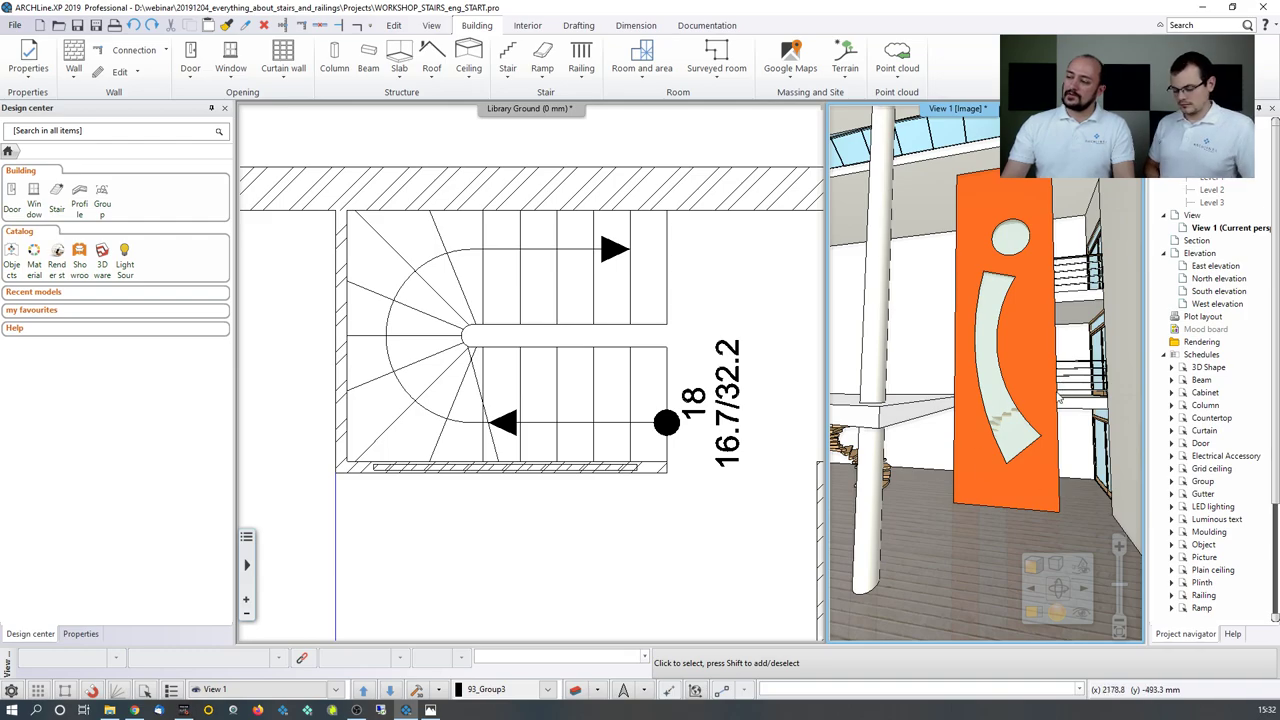
{"action": "left_click", "coordinate": [630, 410]}
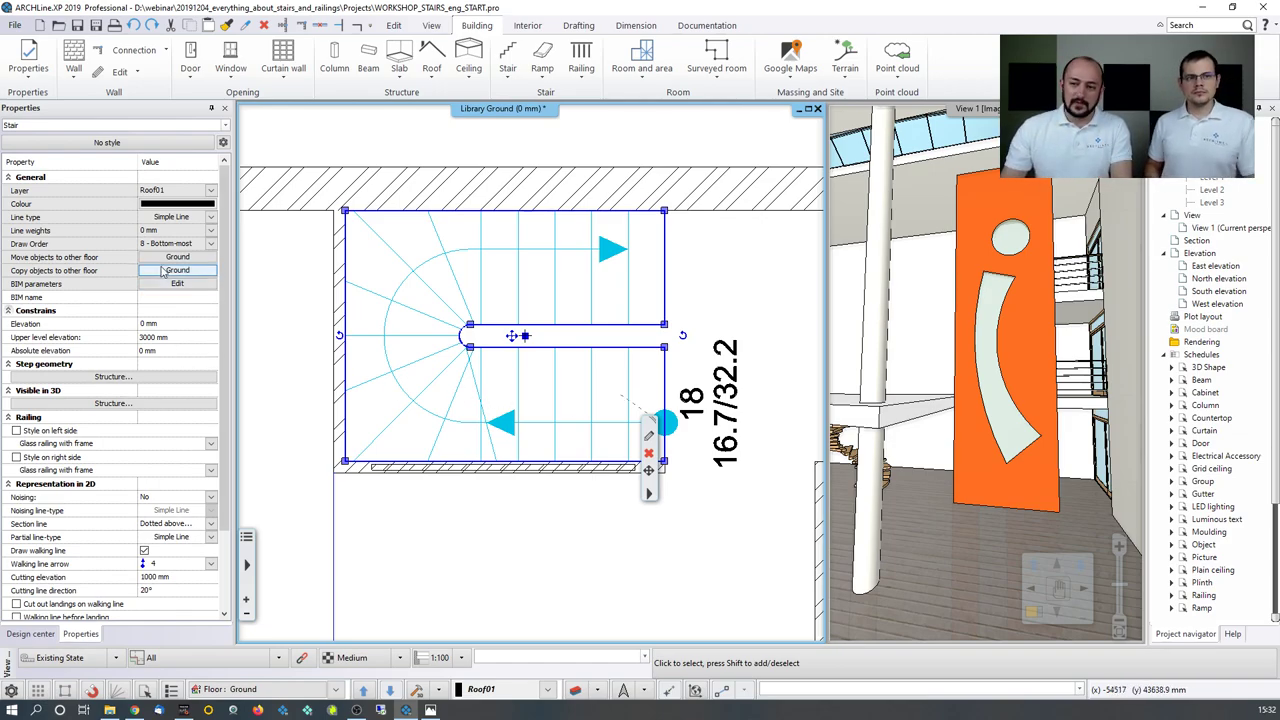
Step: Copy the winder stair to Level 1, then display the Level 2 floor plan
{"action": "left_click", "coordinate": [170, 271]}
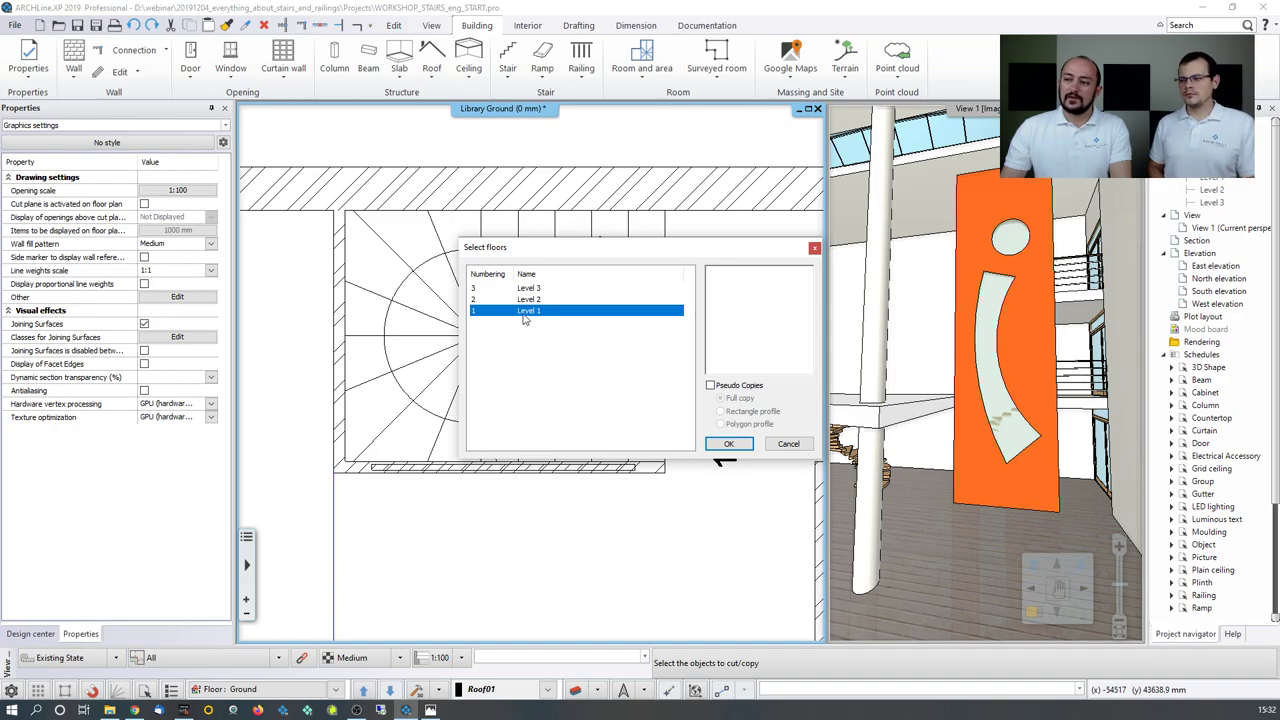
{"action": "left_click", "coordinate": [729, 444]}
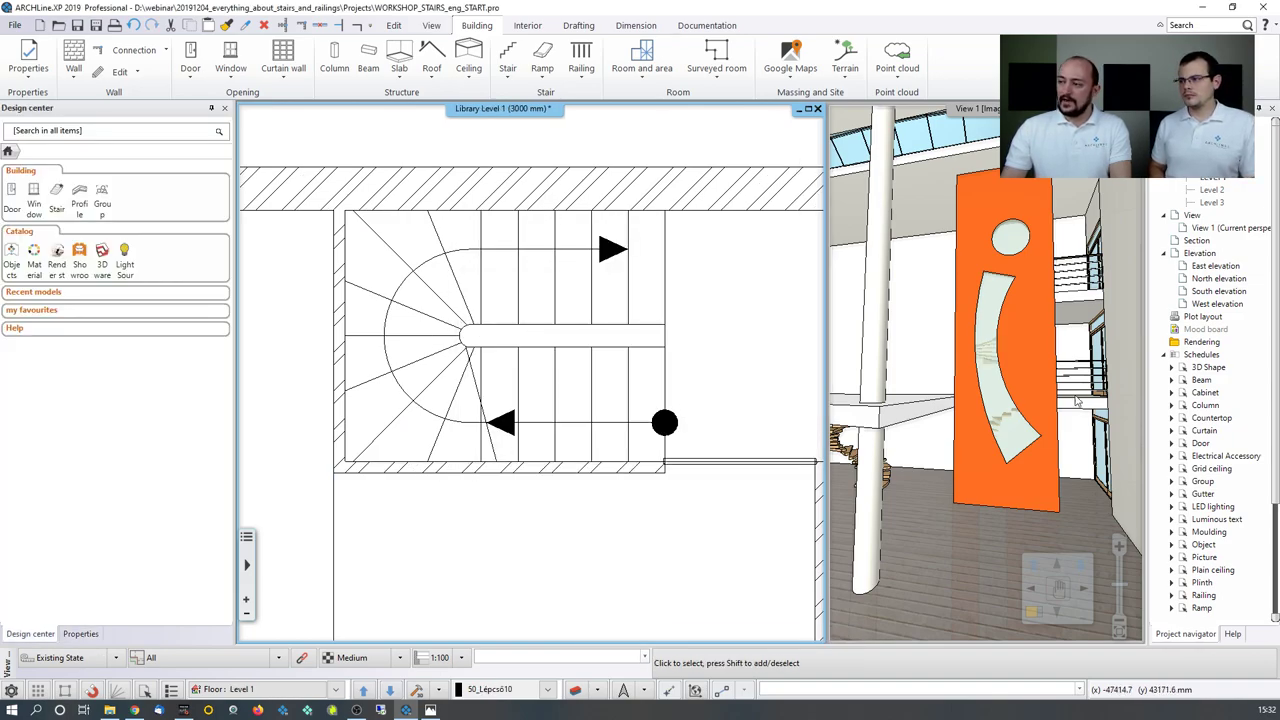
{"action": "scroll", "coordinate": [593, 357], "scroll_direction": "down", "scroll_amount": 2}
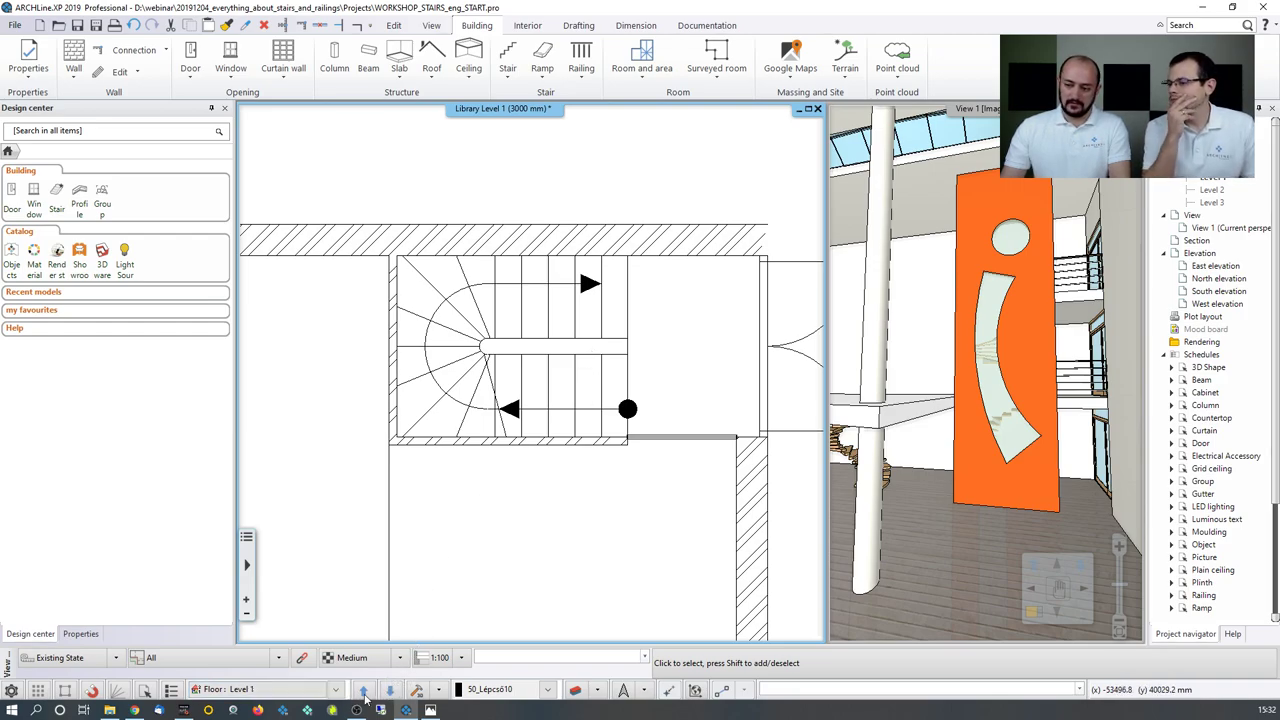
{"action": "left_click", "coordinate": [389, 690]}
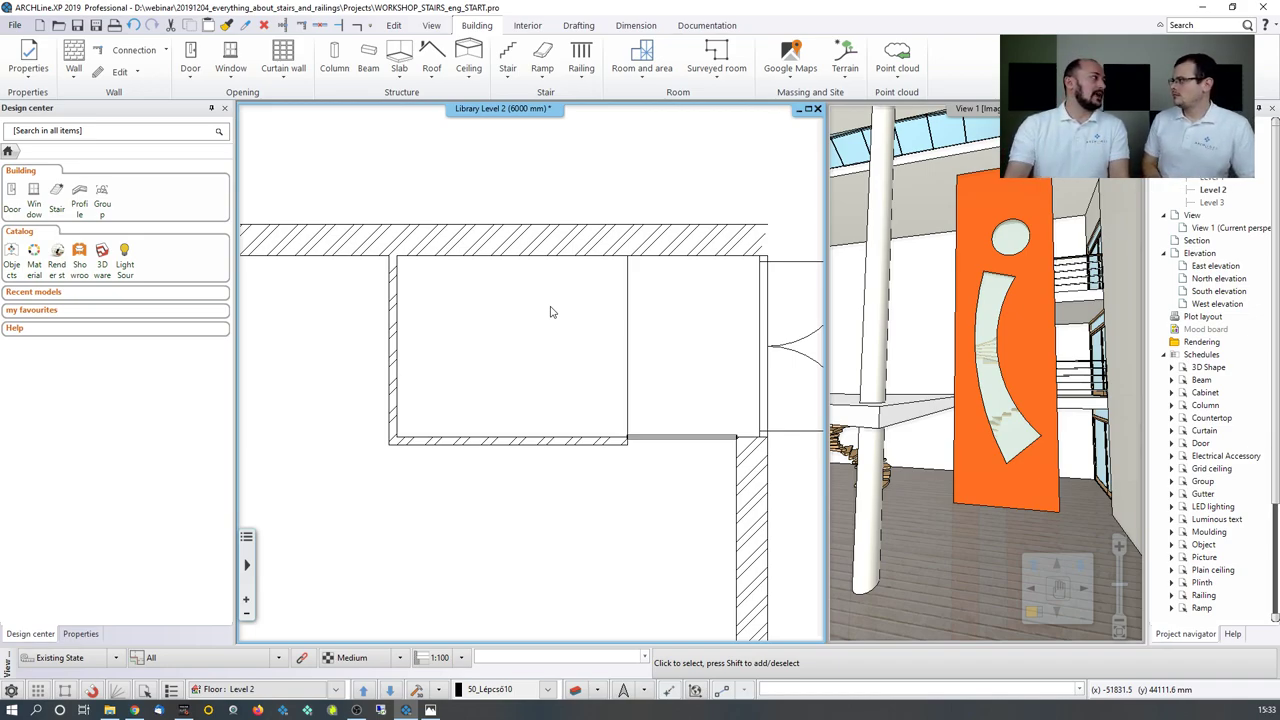
Step: From Level 1, copy the winder stair onto Level 2
{"action": "key", "text": "Page_Down"}
{"action": "left_click", "coordinate": [518, 372]}
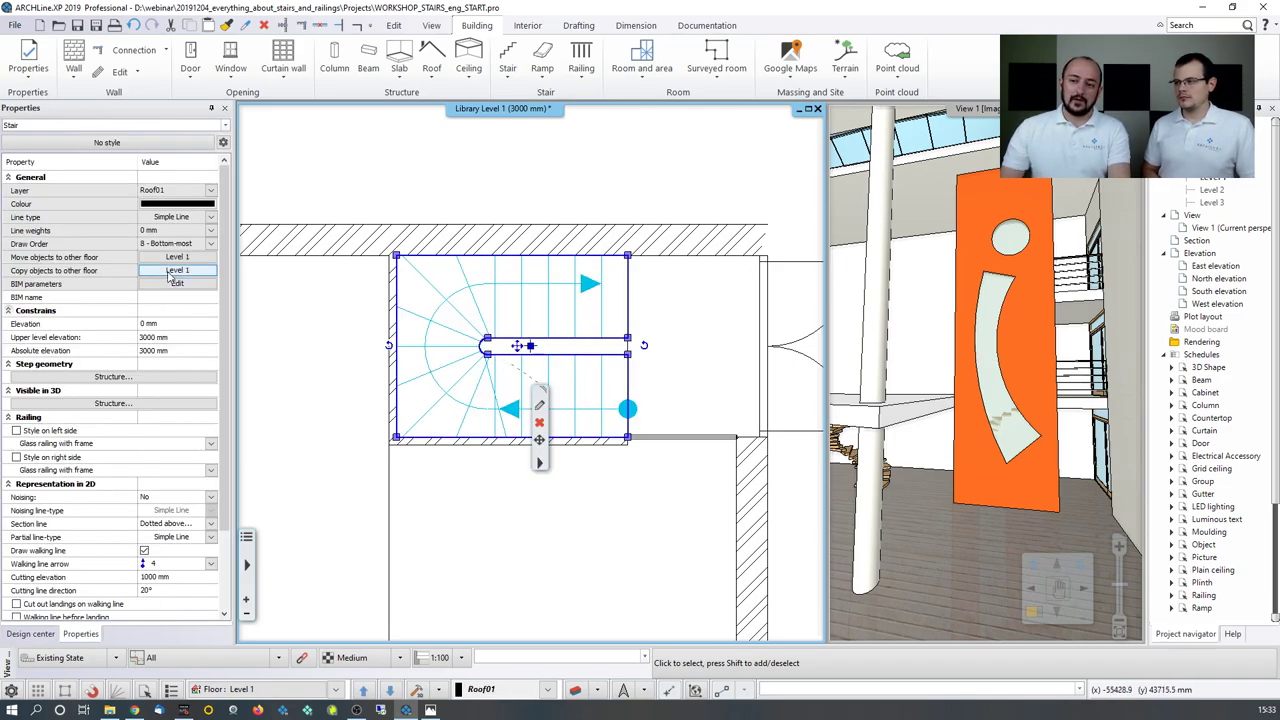
{"action": "left_click", "coordinate": [170, 272]}
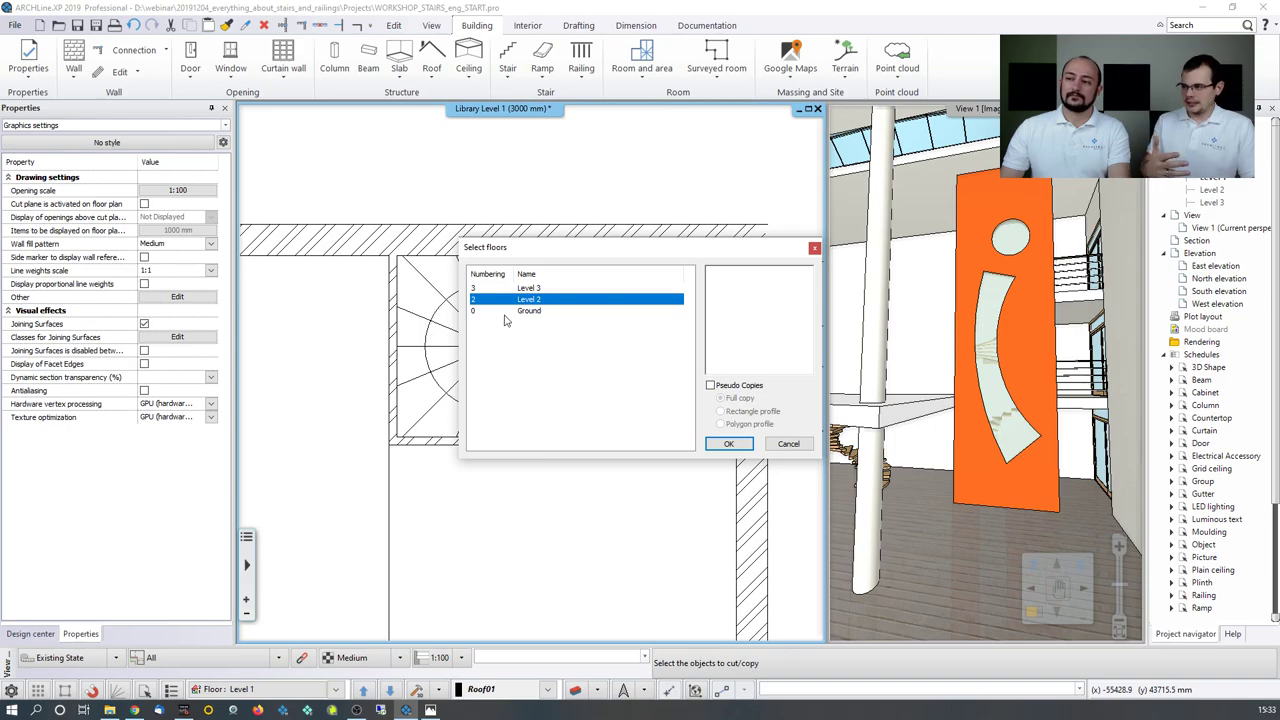
{"action": "left_click", "coordinate": [716, 447]}
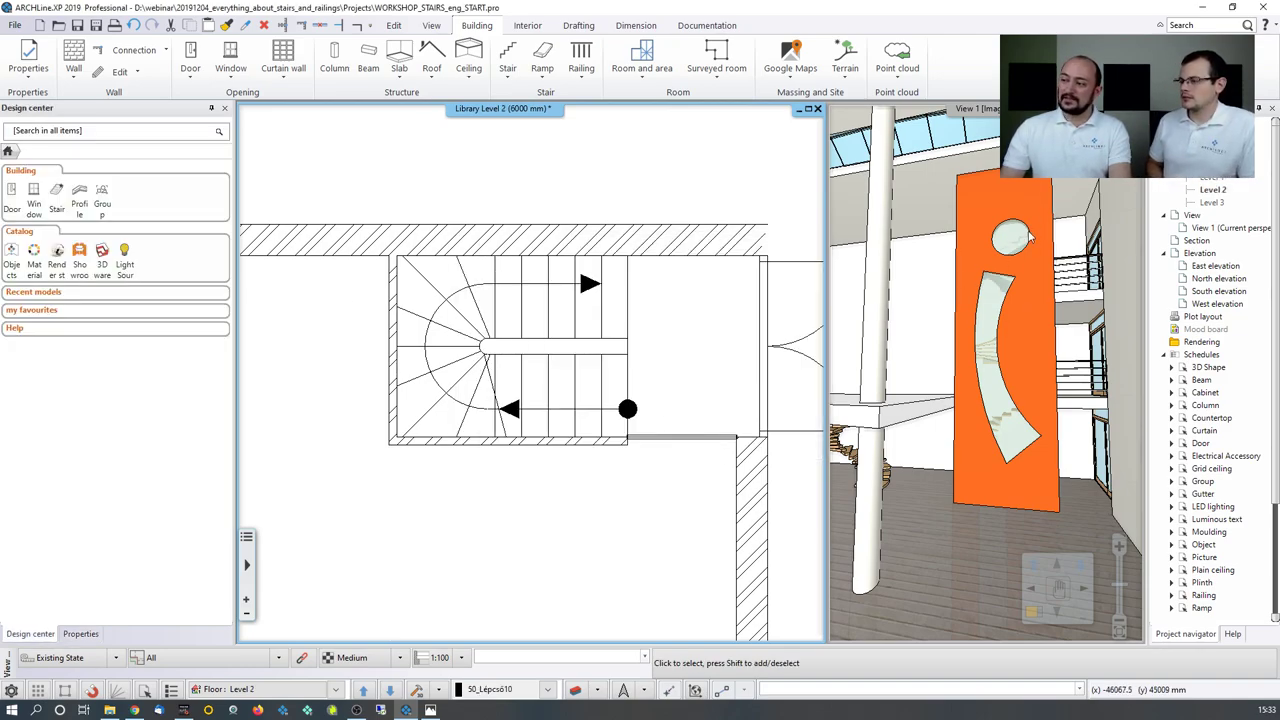
Step: Turn off 3D creation in the Level 2 stair copy's Support settings
{"action": "left_click", "coordinate": [548, 325]}
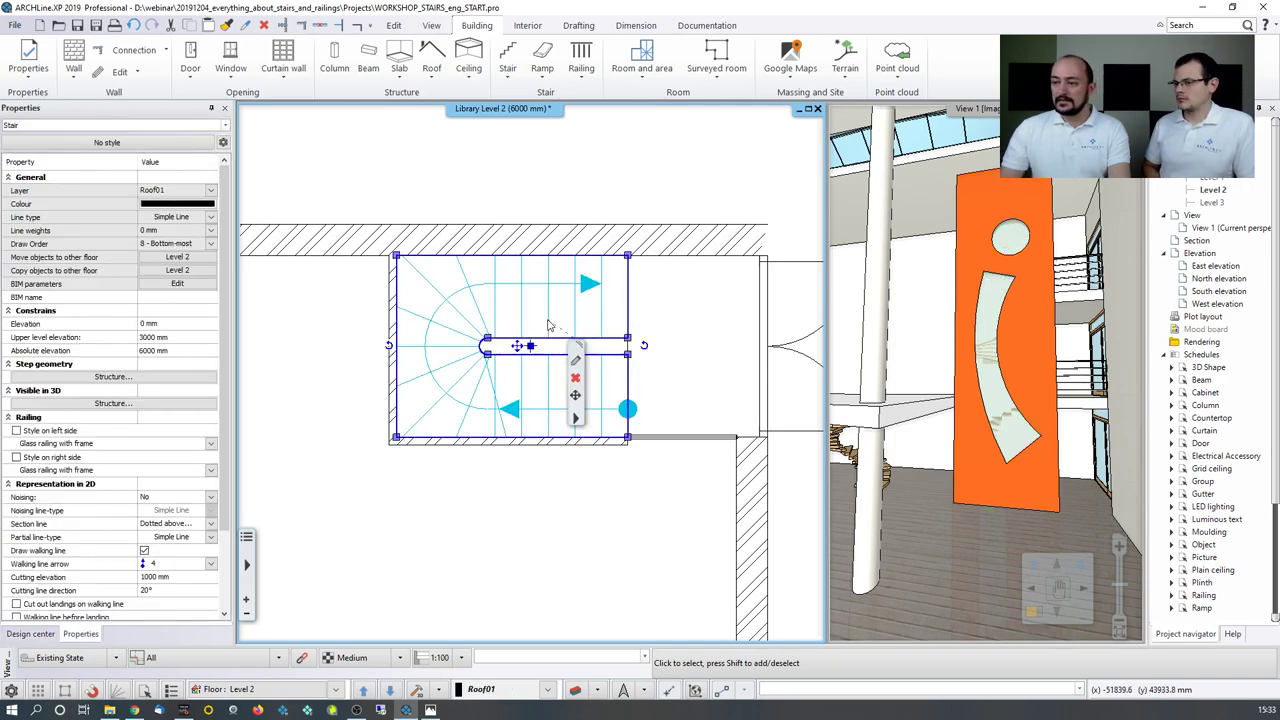
{"action": "left_click", "coordinate": [577, 366]}
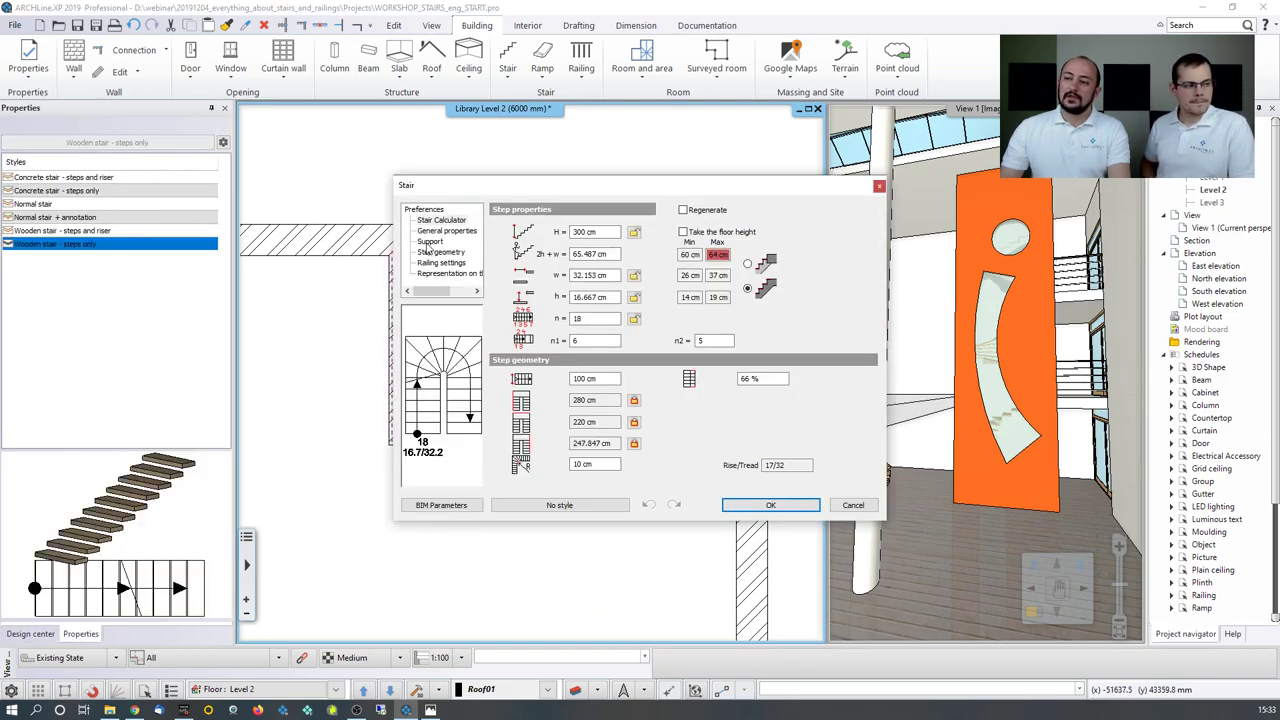
{"action": "left_click", "coordinate": [430, 242]}
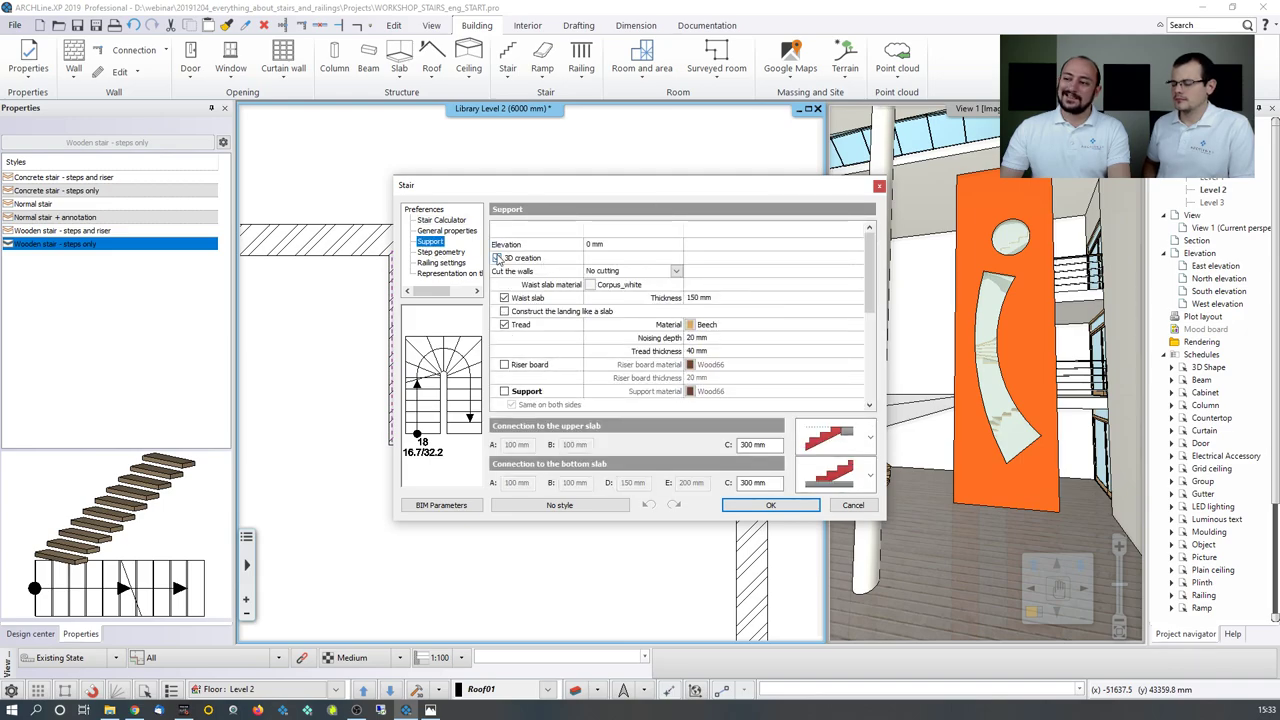
{"action": "left_click", "coordinate": [499, 259]}
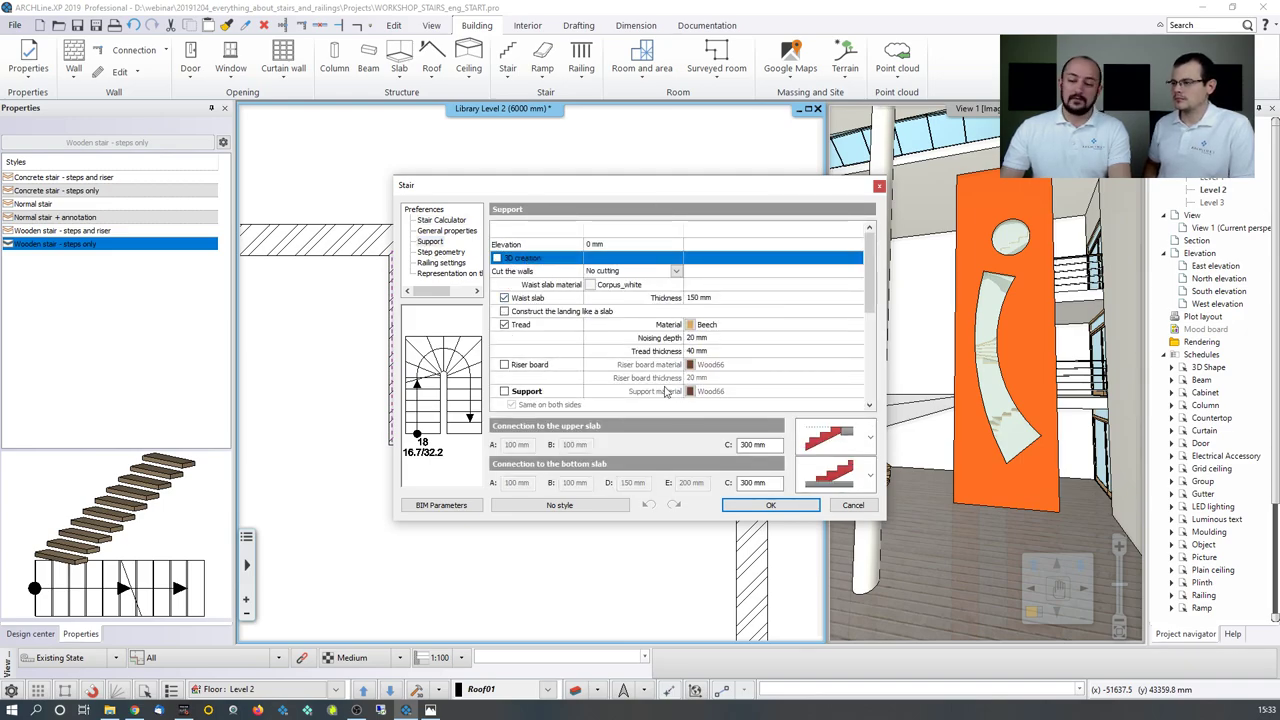
{"action": "left_click", "coordinate": [770, 505]}
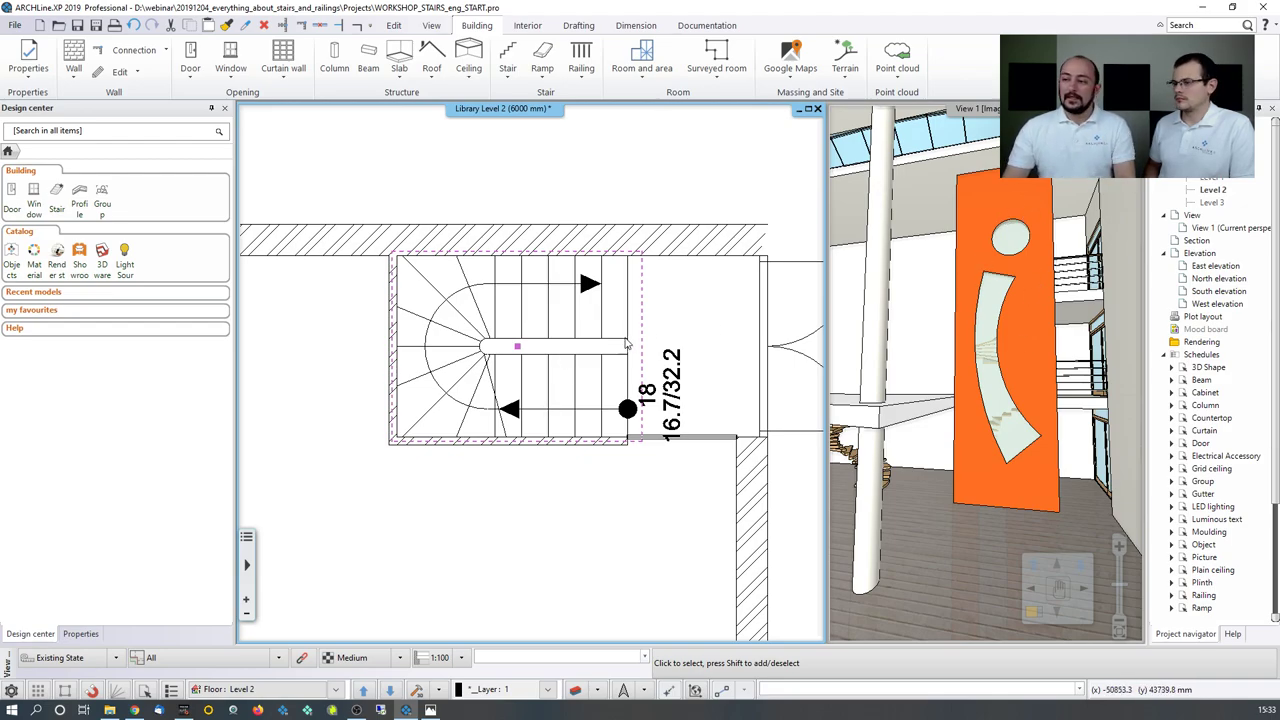
{"action": "scroll", "coordinate": [575, 355], "scroll_direction": "up", "scroll_amount": 2}
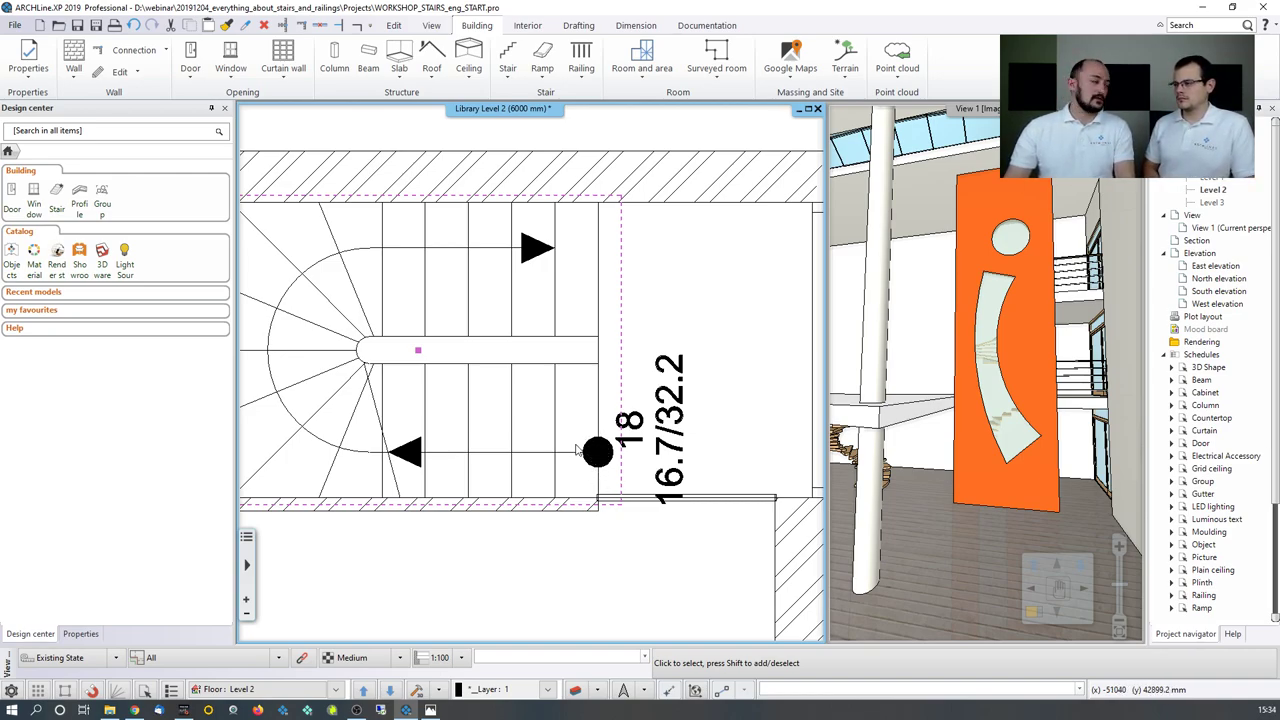
Step: Set the Level 2 stair's section line to No section line in General properties
{"action": "left_click", "coordinate": [470, 408]}
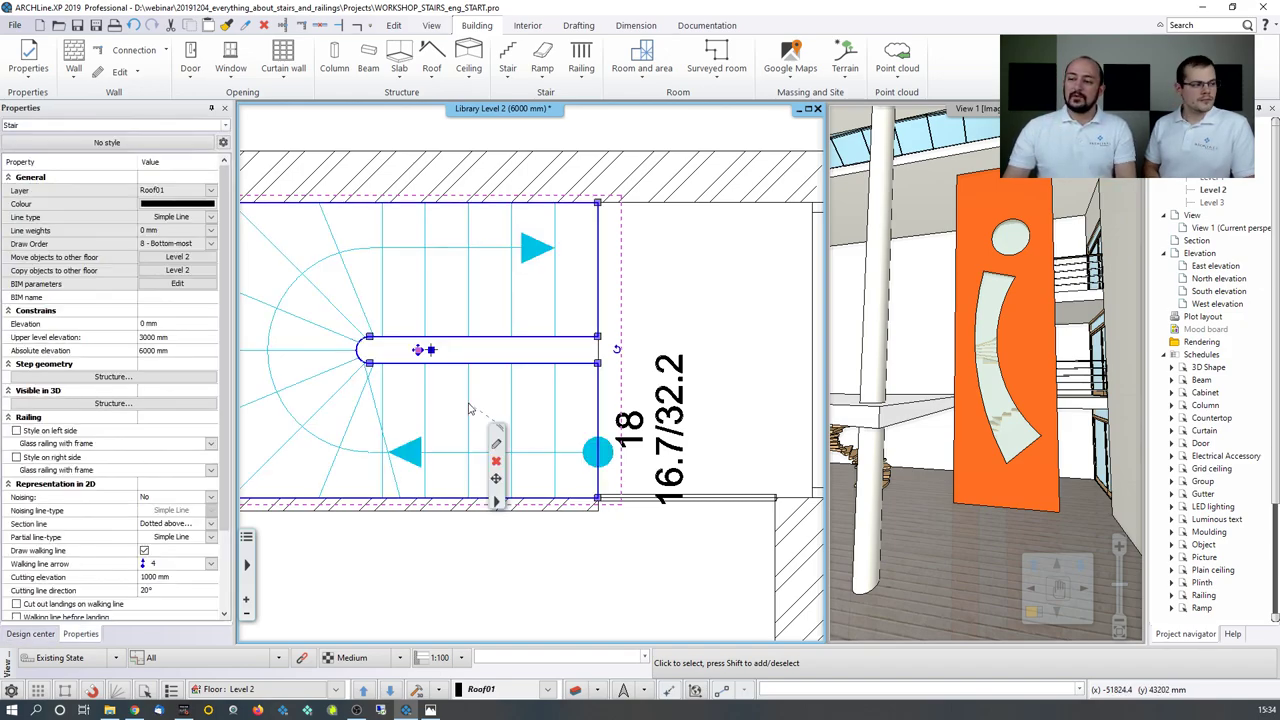
{"action": "left_click", "coordinate": [498, 449]}
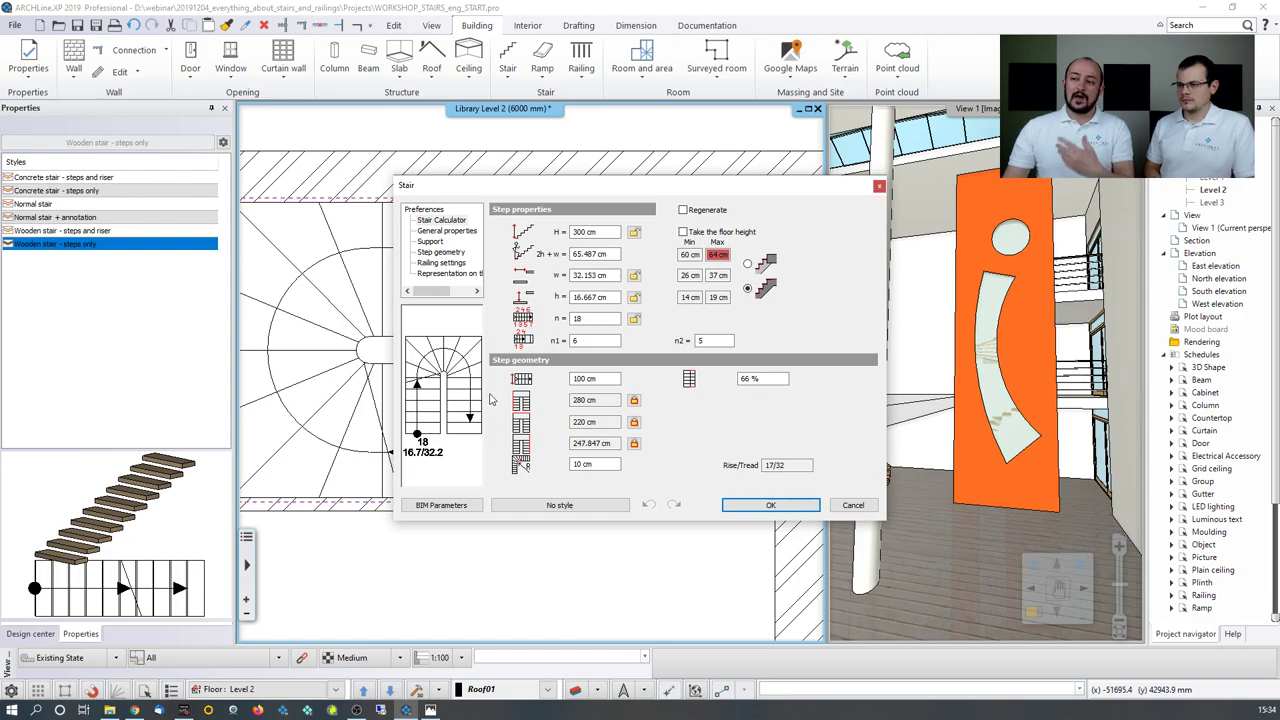
{"action": "left_click", "coordinate": [440, 231]}
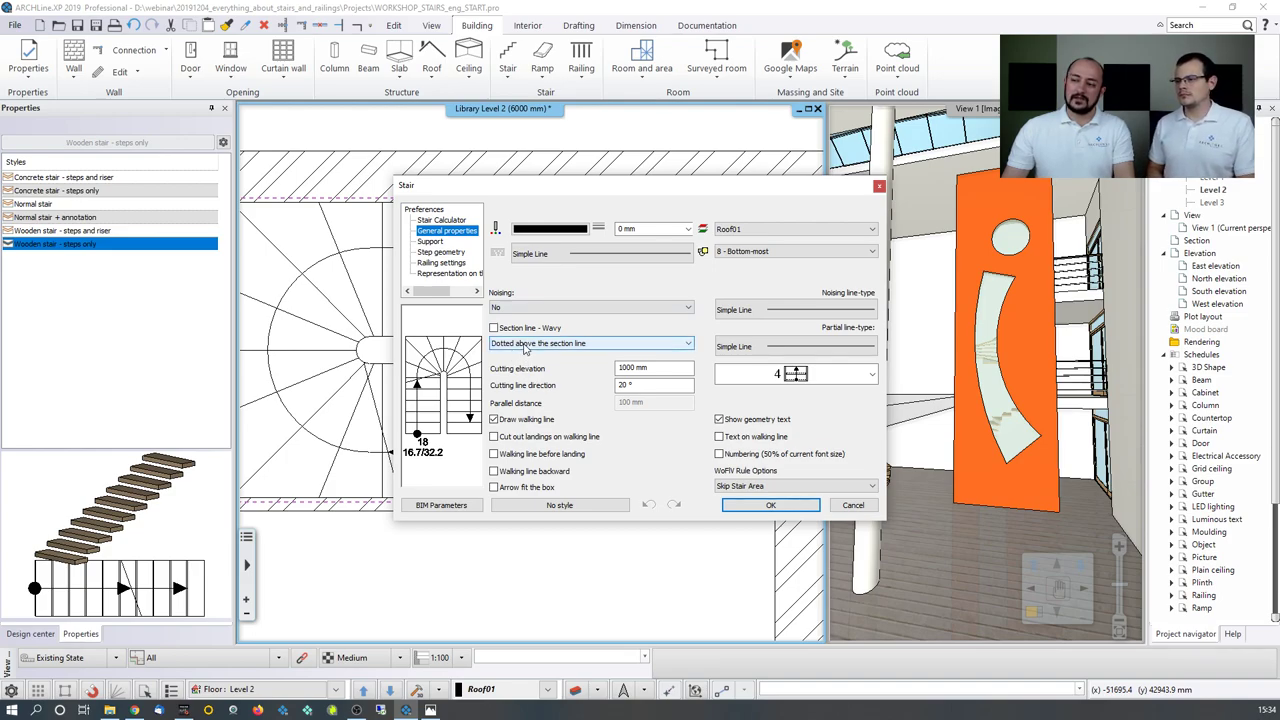
{"action": "left_click", "coordinate": [524, 347]}
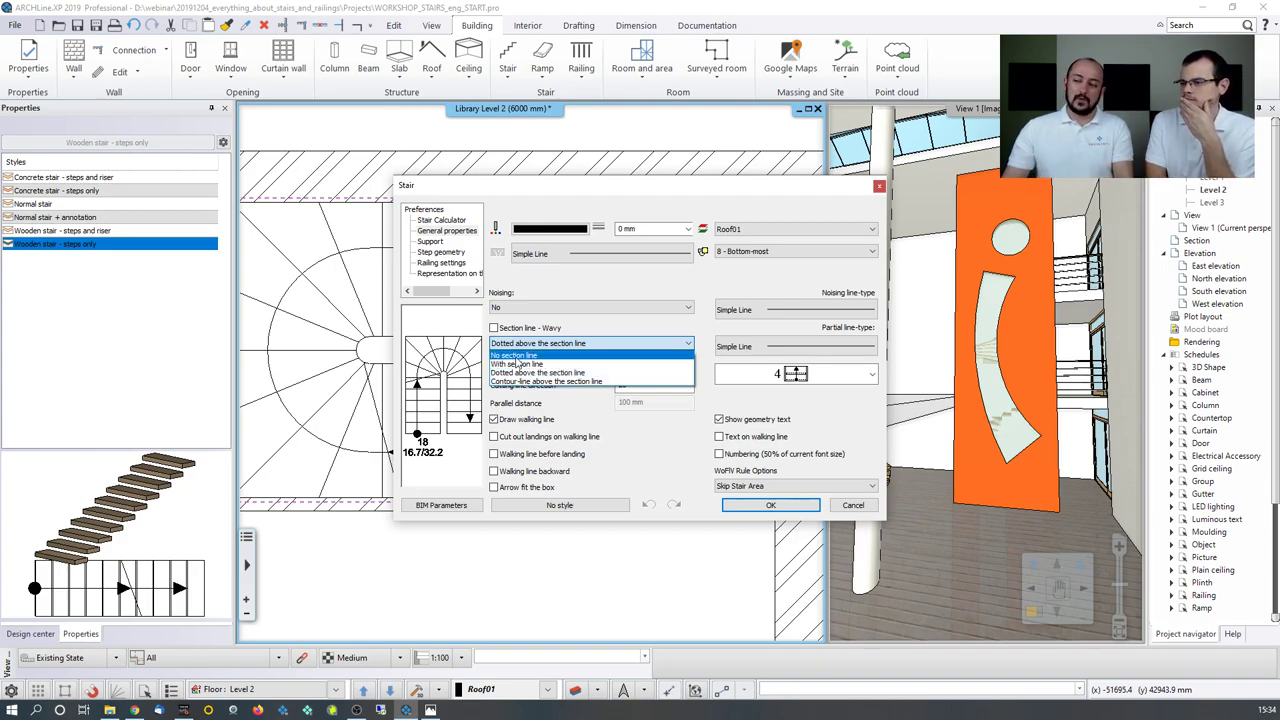
{"action": "left_click", "coordinate": [514, 356]}
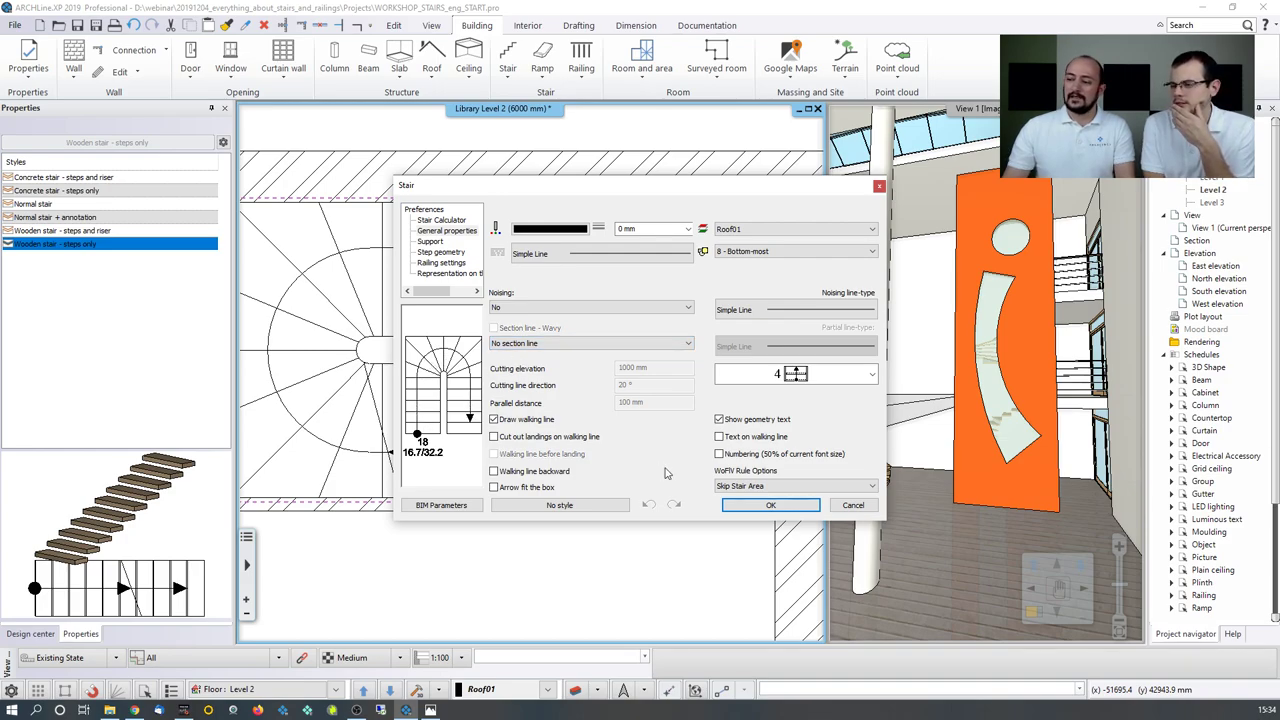
{"action": "left_click", "coordinate": [770, 505]}
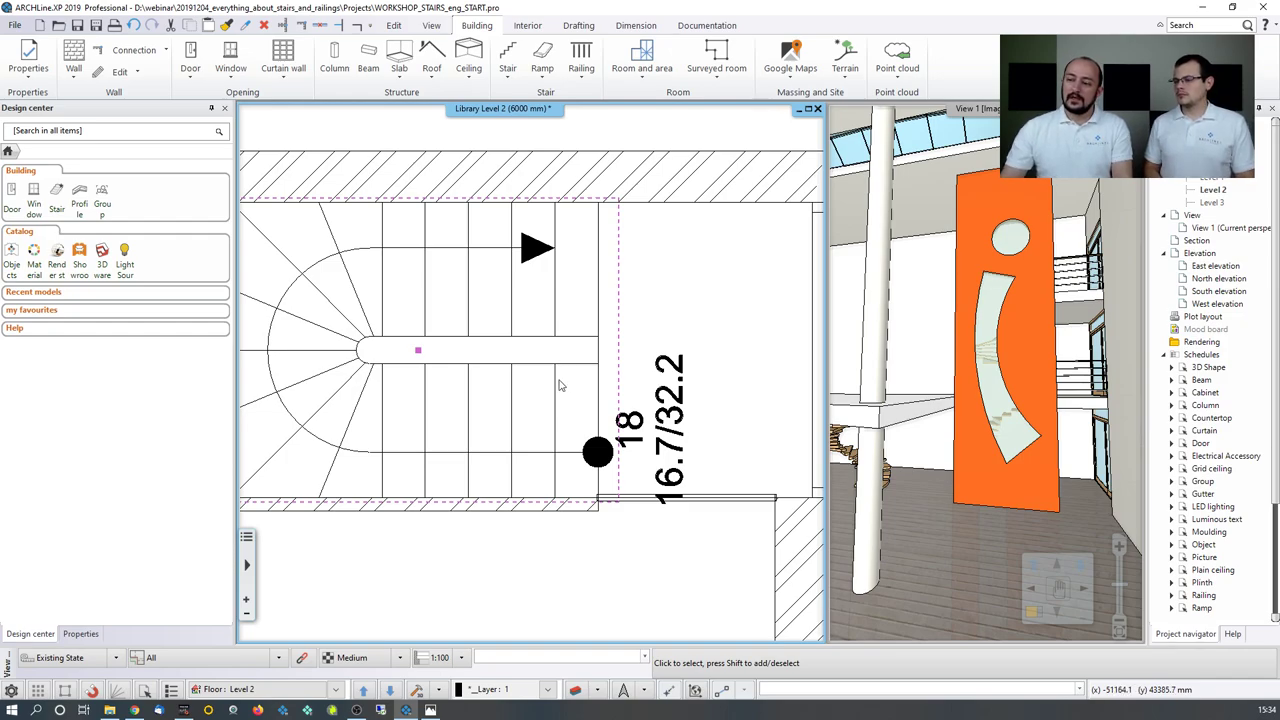
Step: Convert the Level 2 stair symbol into editable components and select the resulting group
{"action": "left_click", "coordinate": [561, 386]}
{"action": "right_click", "coordinate": [588, 485]}
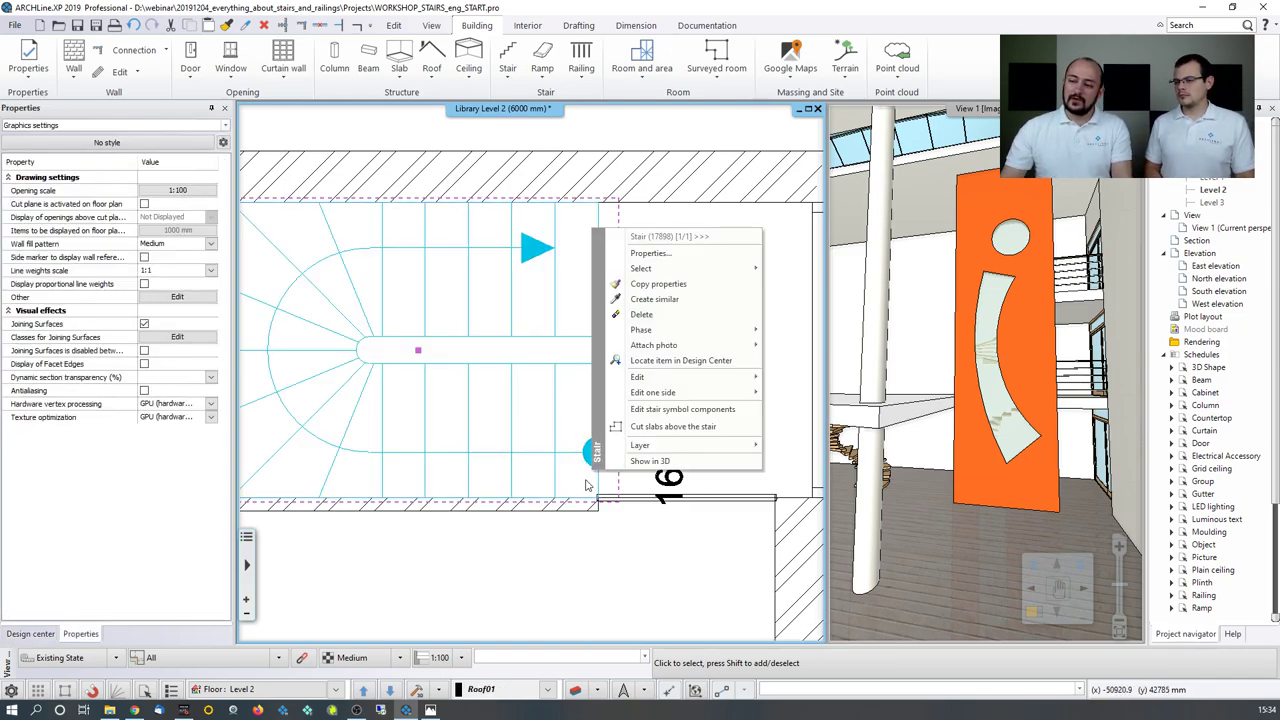
{"action": "left_click", "coordinate": [634, 412]}
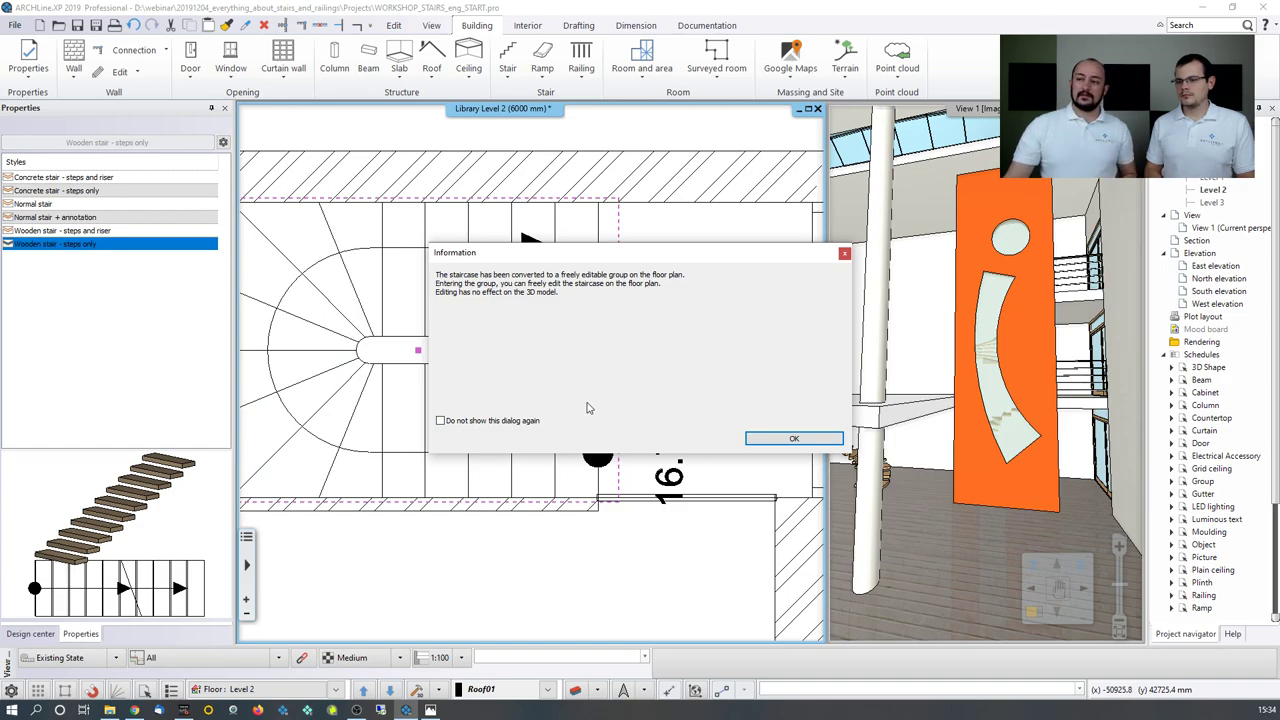
{"action": "left_click", "coordinate": [765, 438]}
{"action": "middle_click_drag", "start_coordinate": [464, 397], "coordinate": [508, 394]}
{"action": "left_click", "coordinate": [510, 396]}
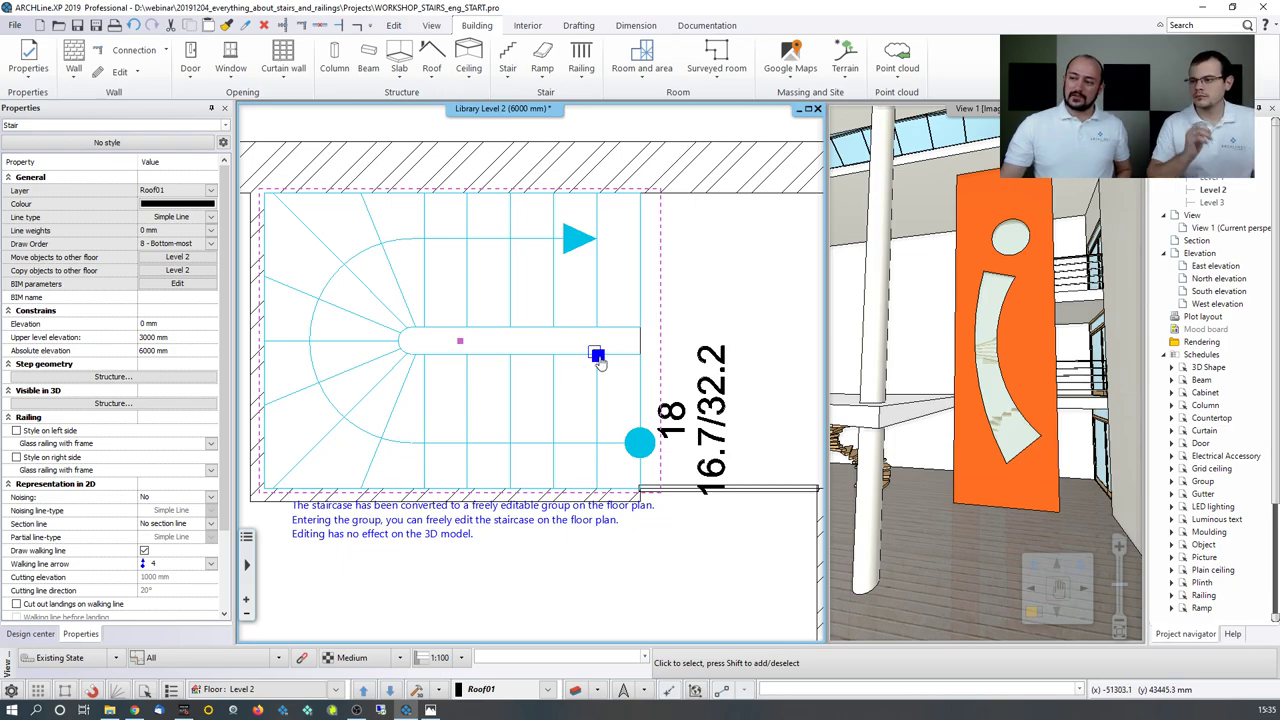
{"action": "mouse_move", "coordinate": [597, 361]}
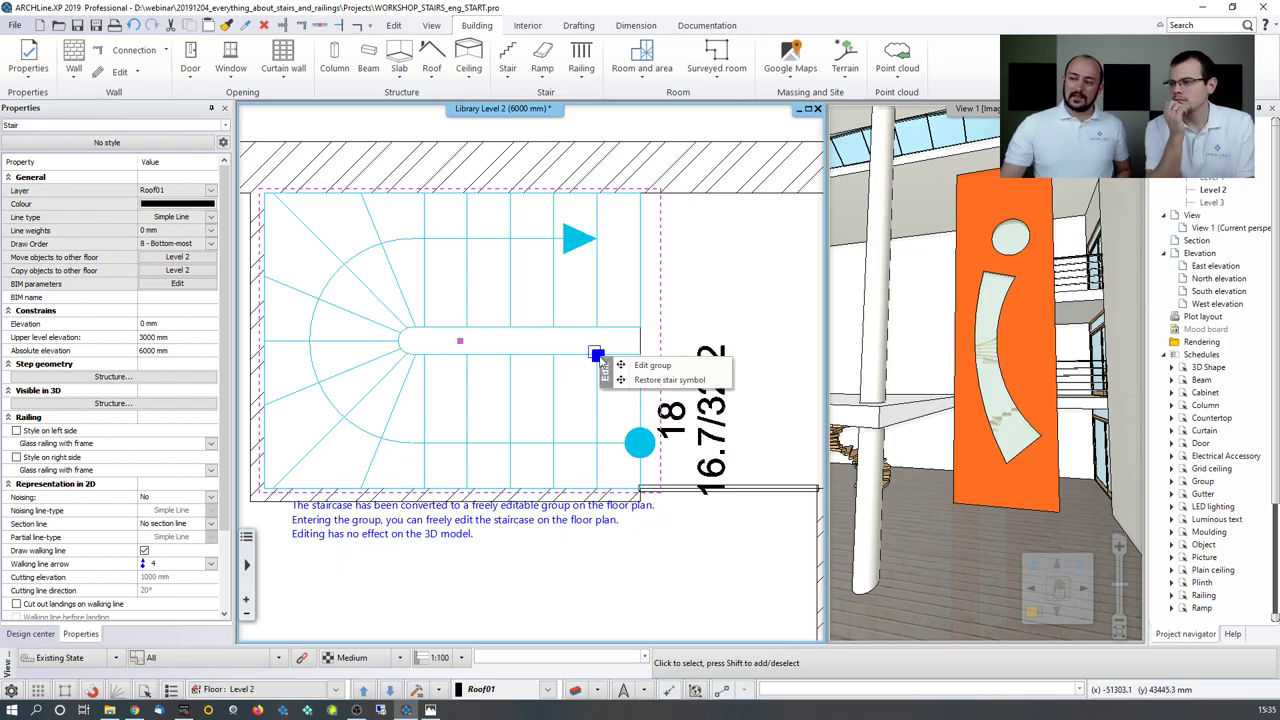
Step: Inside the stair group, delete the black starting dot of the walking line
{"action": "left_click", "coordinate": [651, 367]}
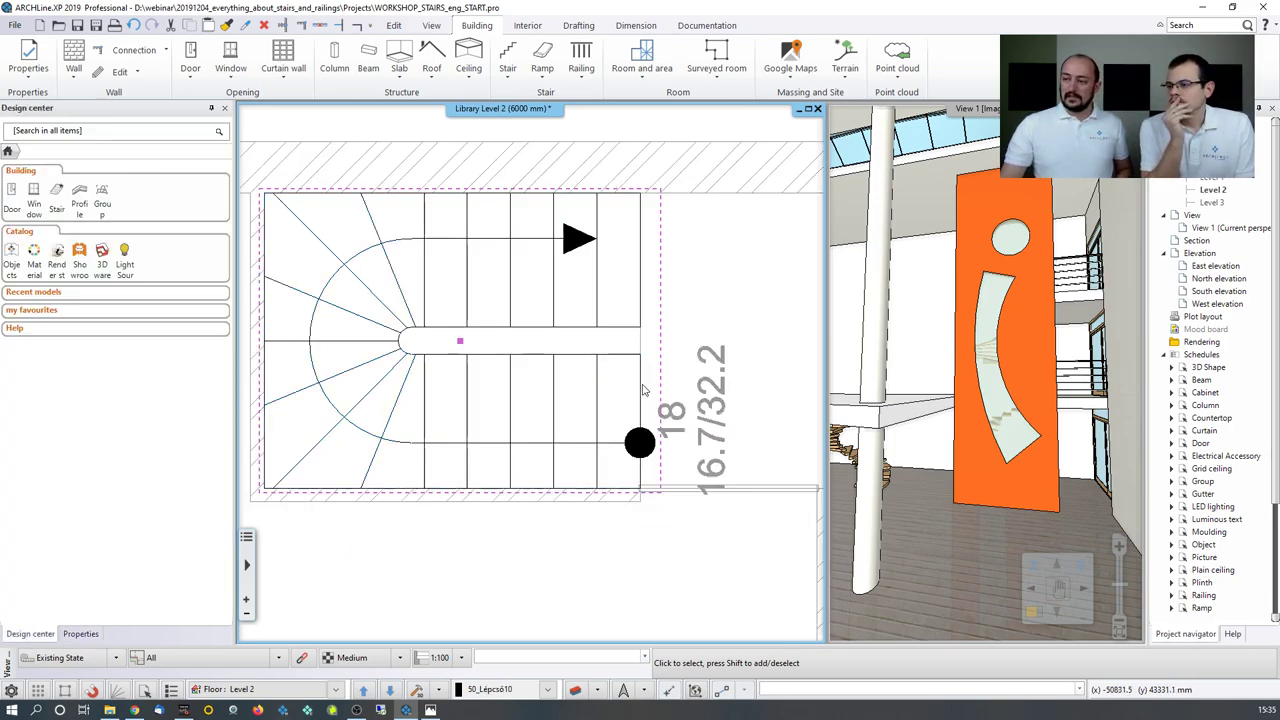
{"action": "scroll", "coordinate": [605, 392], "scroll_direction": "down", "scroll_amount": 5}
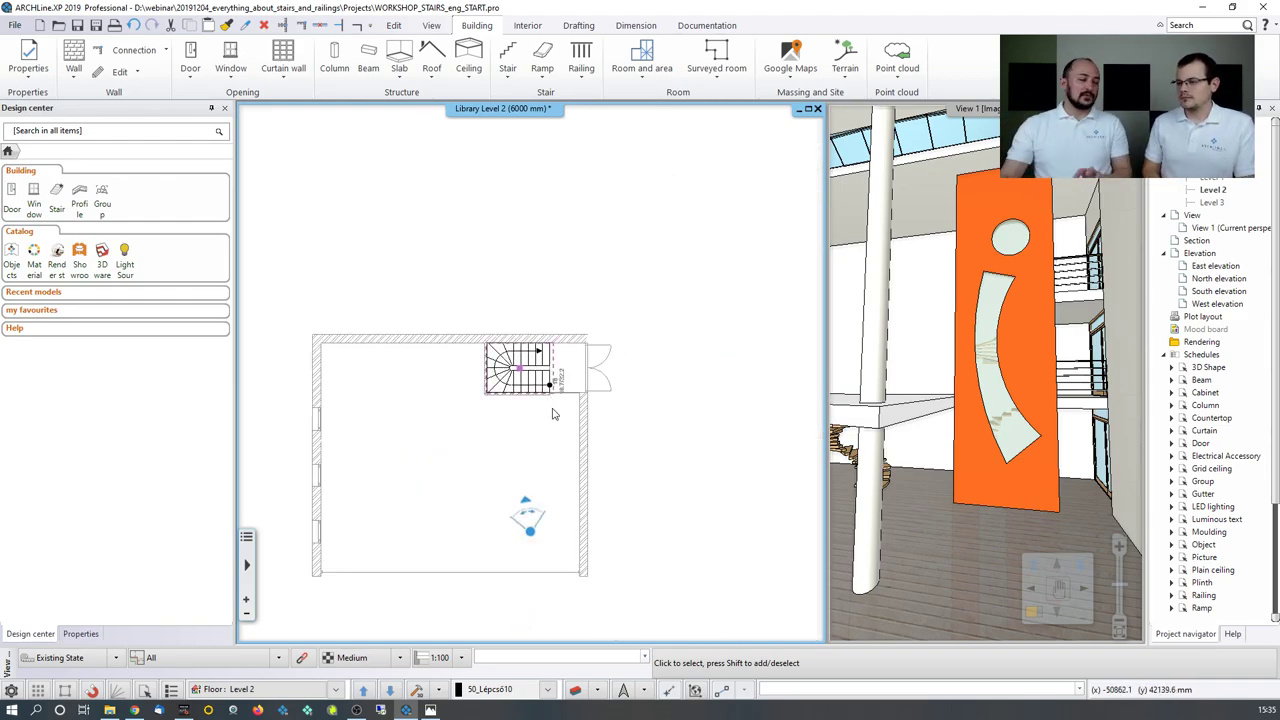
{"action": "scroll", "coordinate": [532, 402], "scroll_direction": "up", "scroll_amount": 5}
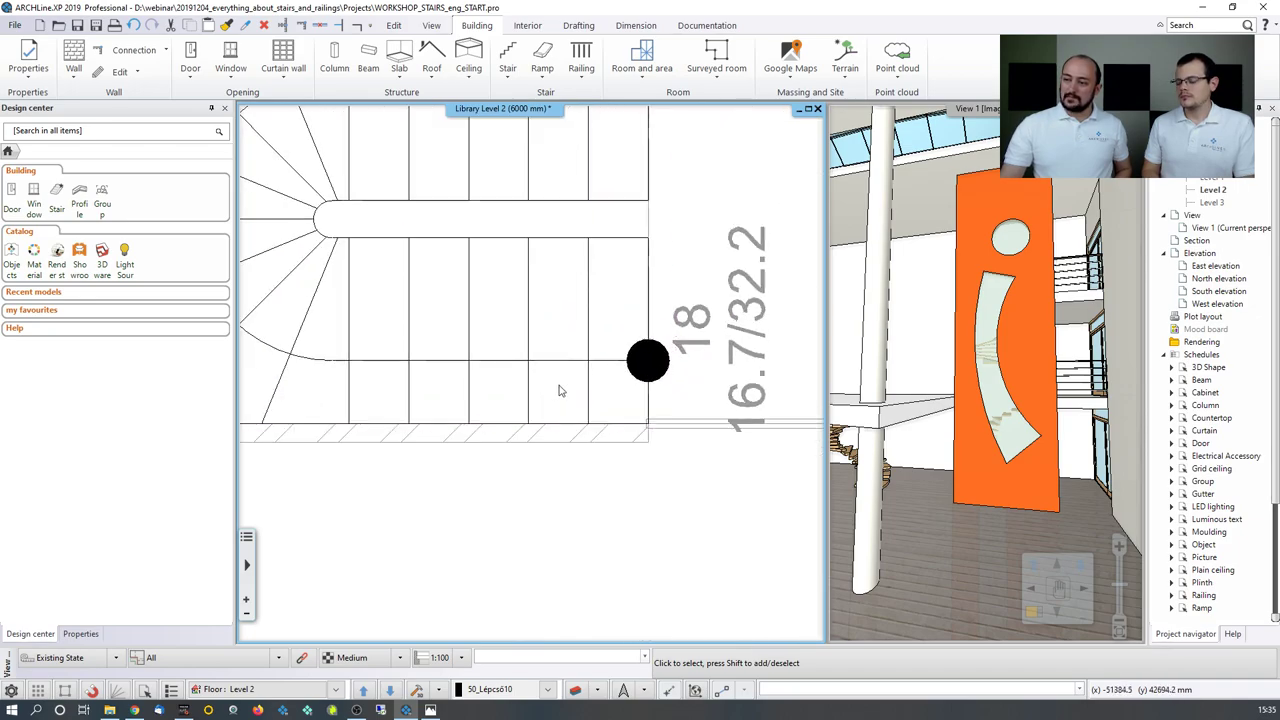
{"action": "left_click", "coordinate": [648, 388]}
{"action": "scroll", "coordinate": [549, 390], "scroll_direction": "up", "scroll_amount": 4}
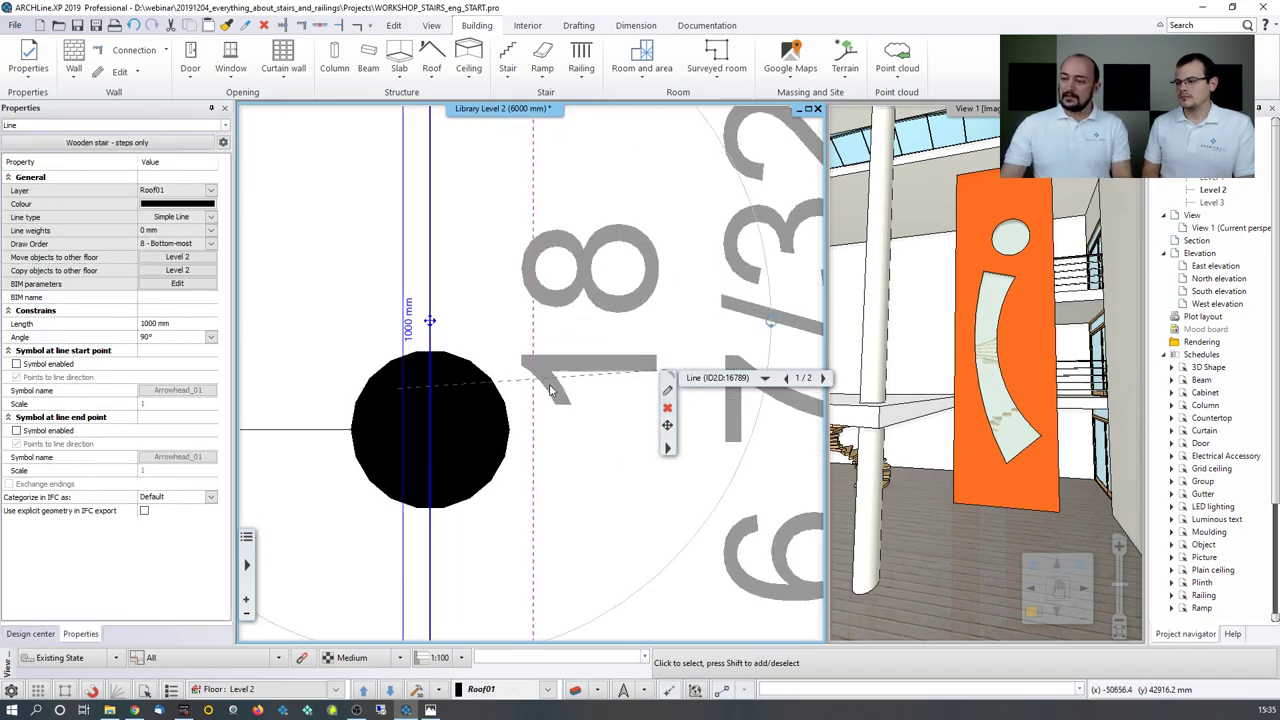
{"action": "left_click", "coordinate": [468, 409]}
{"action": "scroll", "coordinate": [467, 420], "scroll_direction": "down", "scroll_amount": 2}
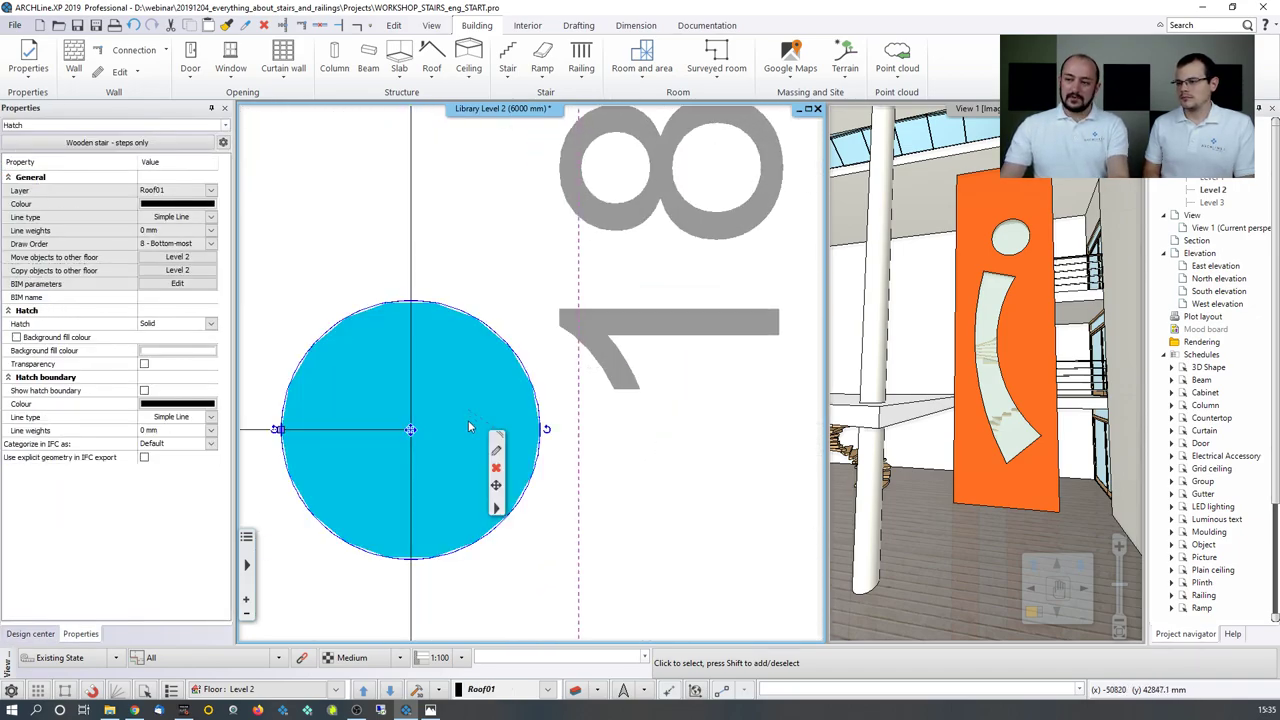
{"action": "key", "text": "Delete"}
Step: Close the group editing session and select the staircase on the Level 2 plan
{"action": "scroll", "coordinate": [409, 390], "scroll_direction": "down", "scroll_amount": 2}
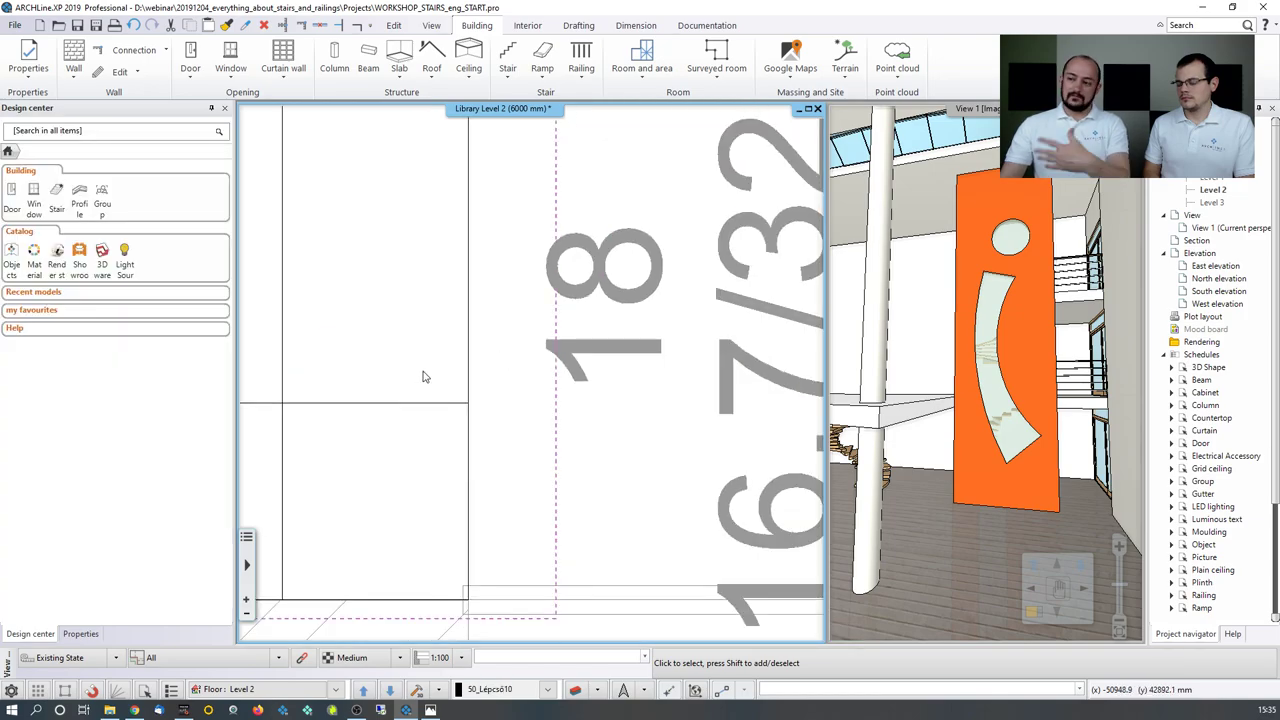
{"action": "scroll", "coordinate": [425, 371], "scroll_direction": "down", "scroll_amount": 3}
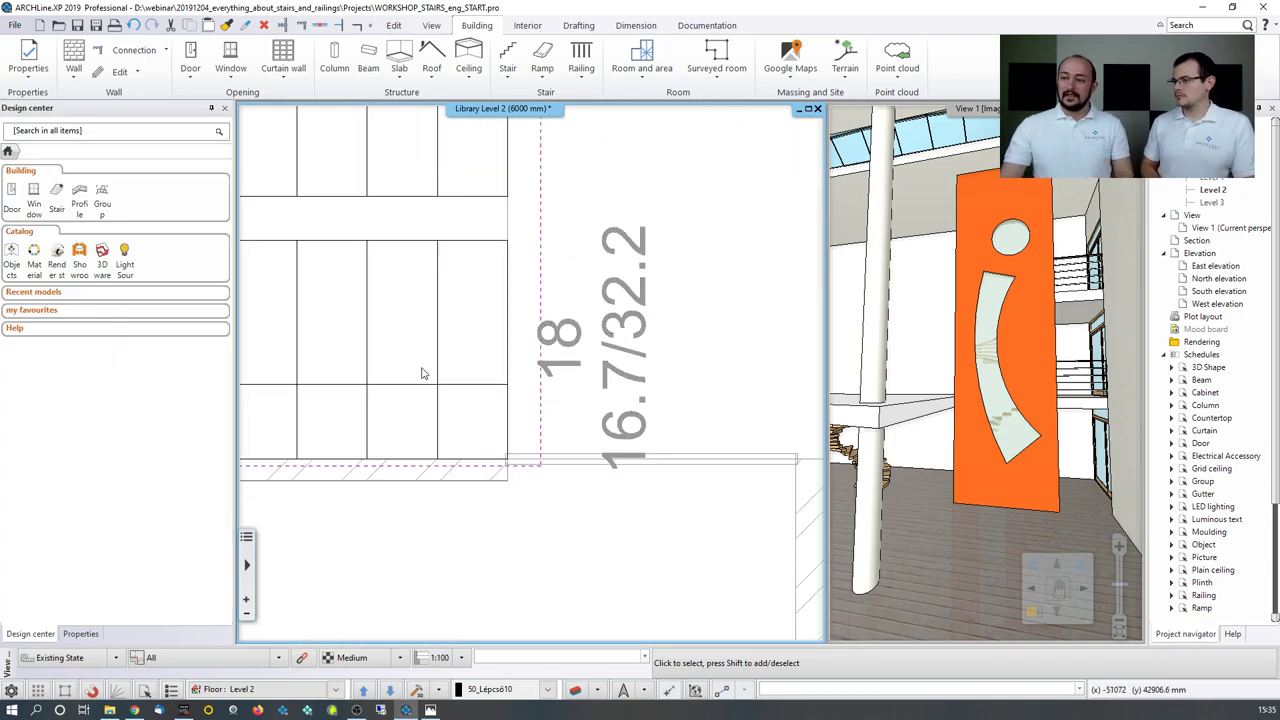
{"action": "left_click", "coordinate": [437, 350]}
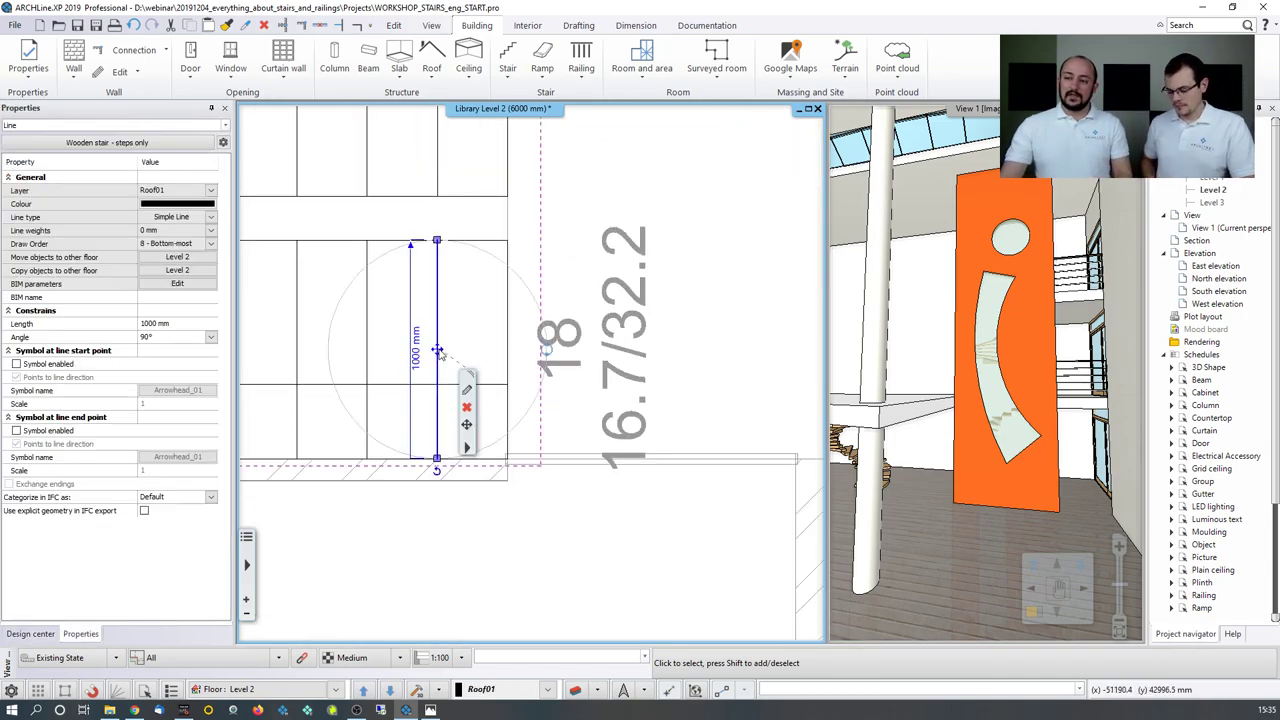
{"action": "right_click", "coordinate": [474, 442]}
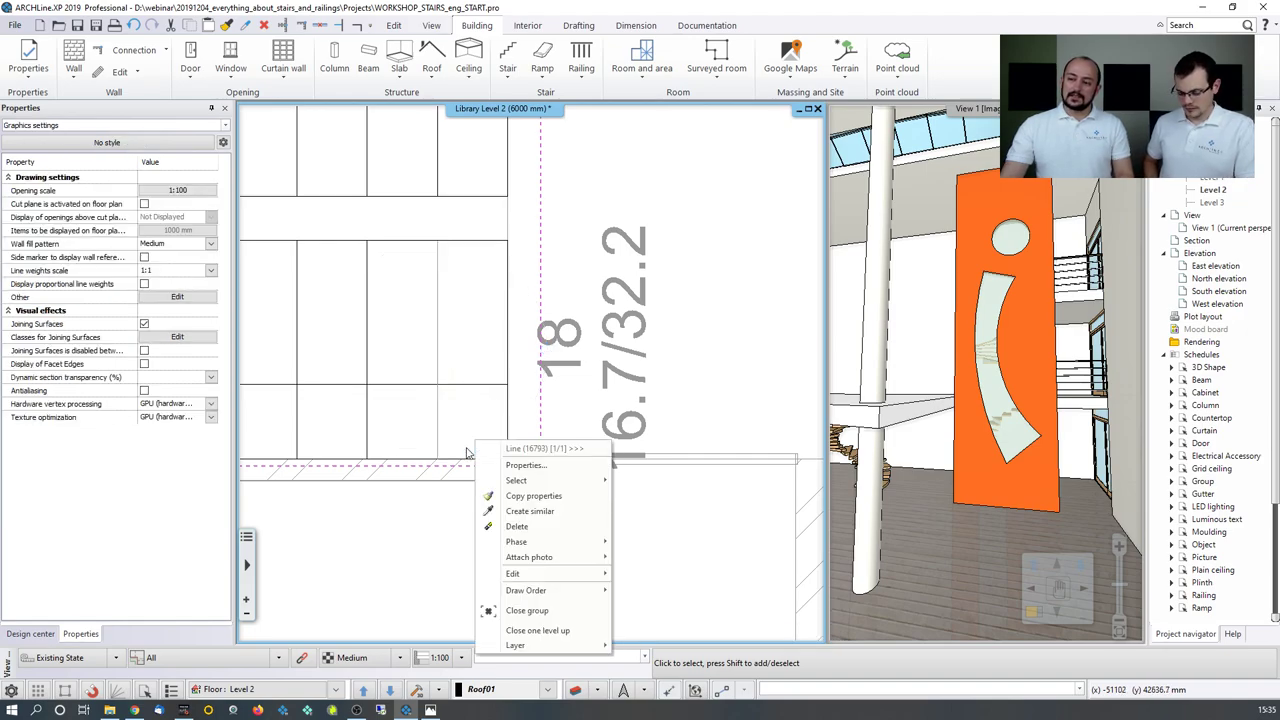
{"action": "left_click", "coordinate": [518, 612]}
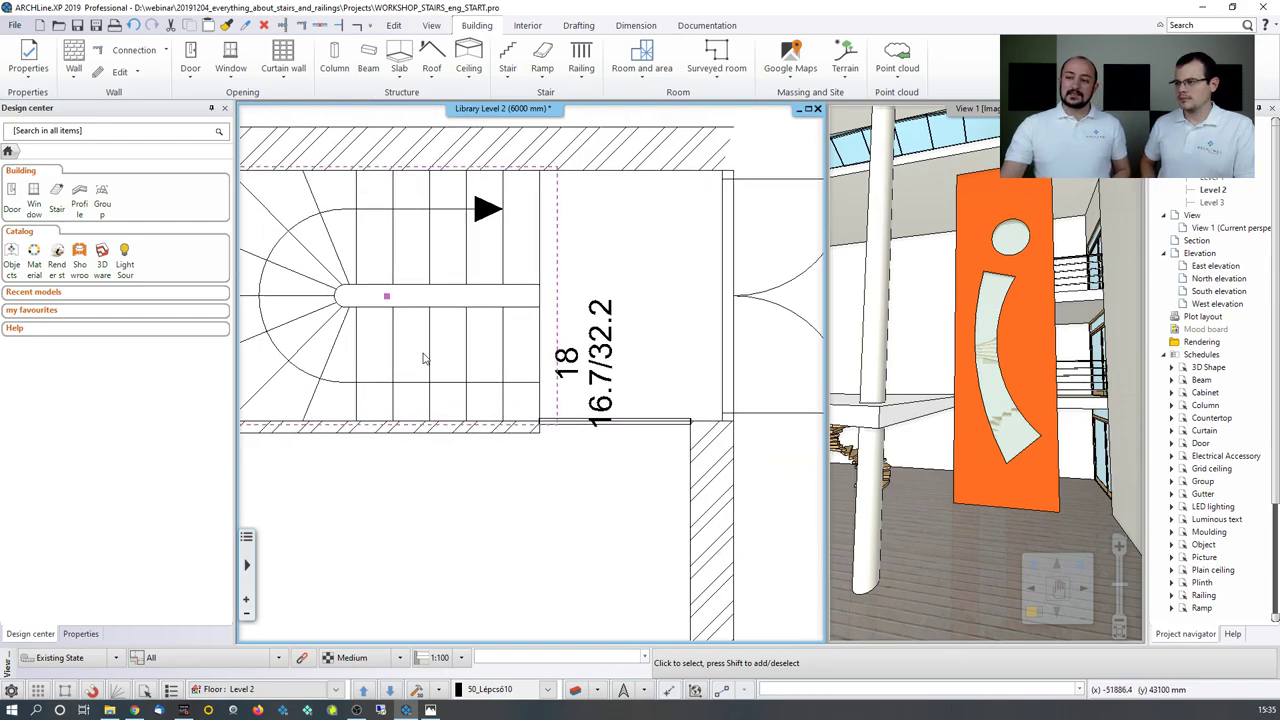
{"action": "left_click", "coordinate": [423, 358]}
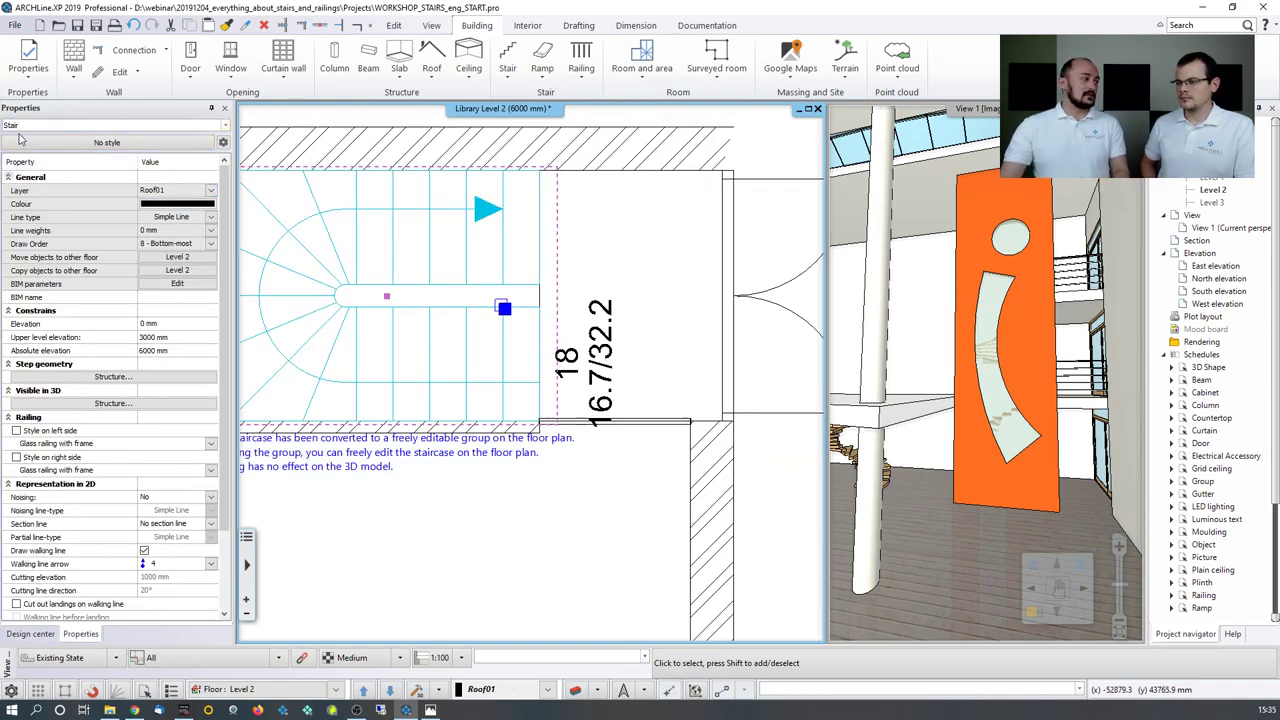
{"action": "middle_click_drag", "start_coordinate": [347, 399], "coordinate": [395, 394]}
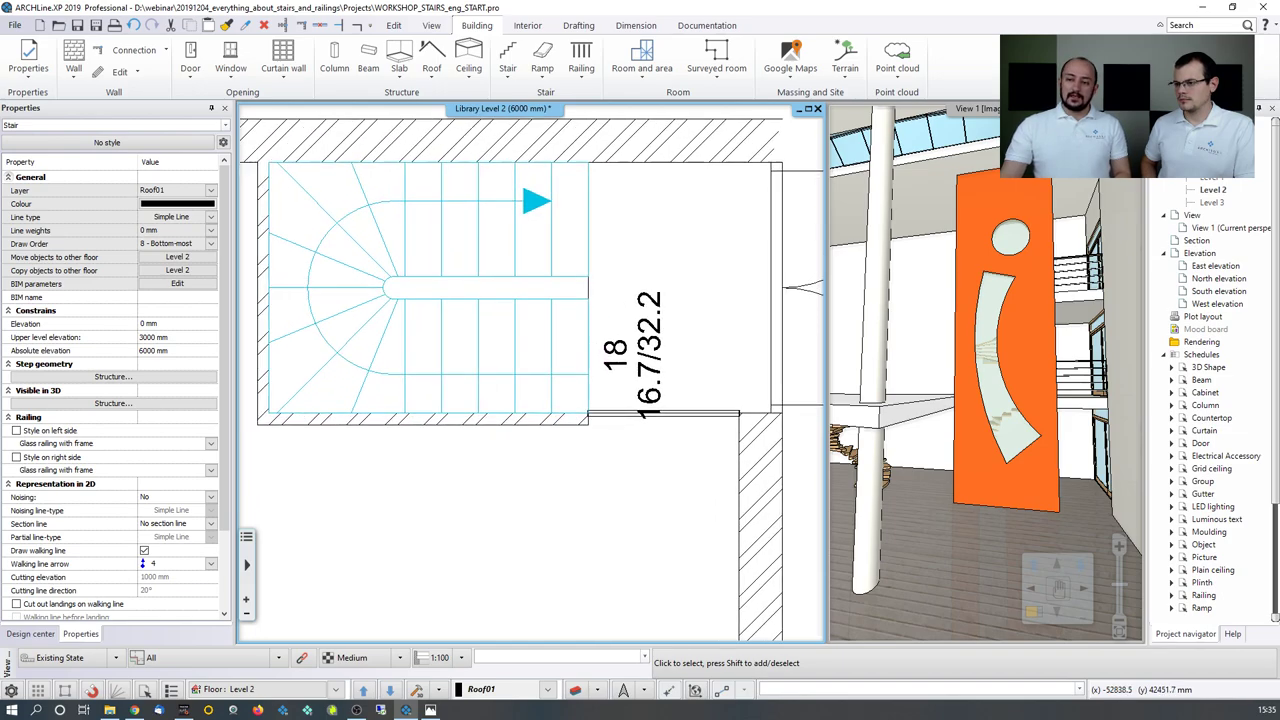
{"action": "left_click", "coordinate": [395, 394]}
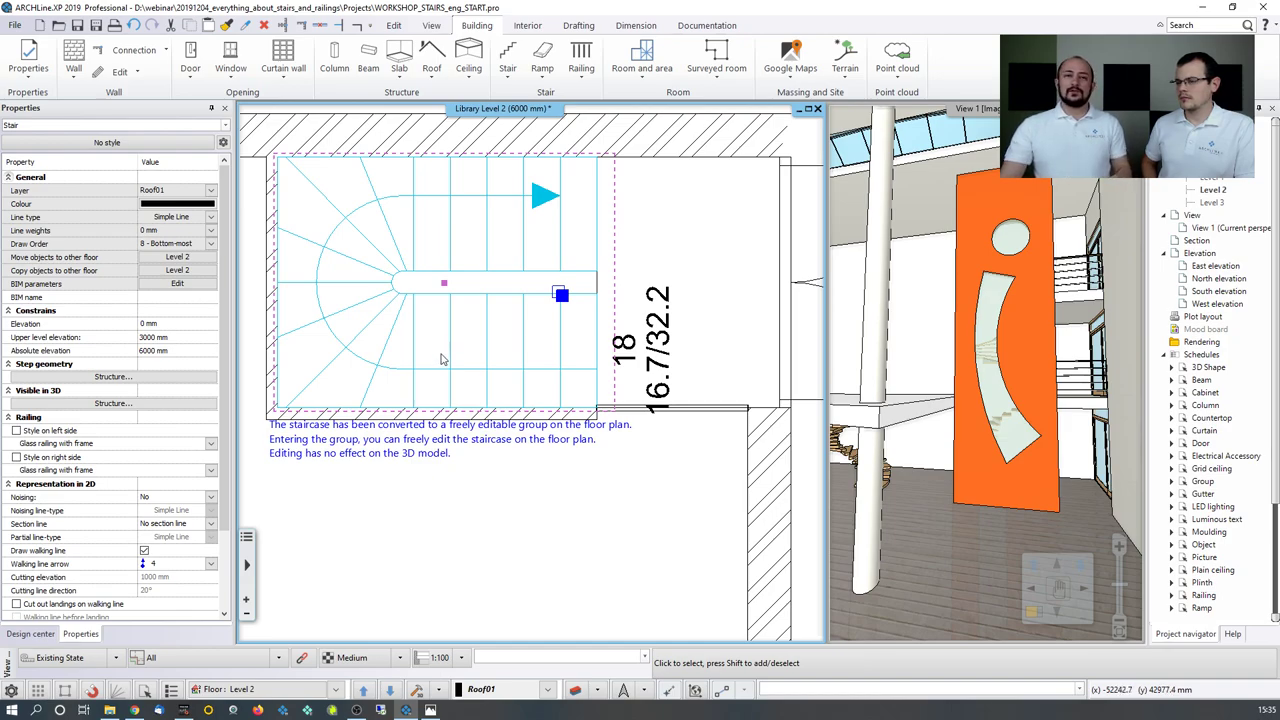
{"action": "right_click", "coordinate": [522, 329]}
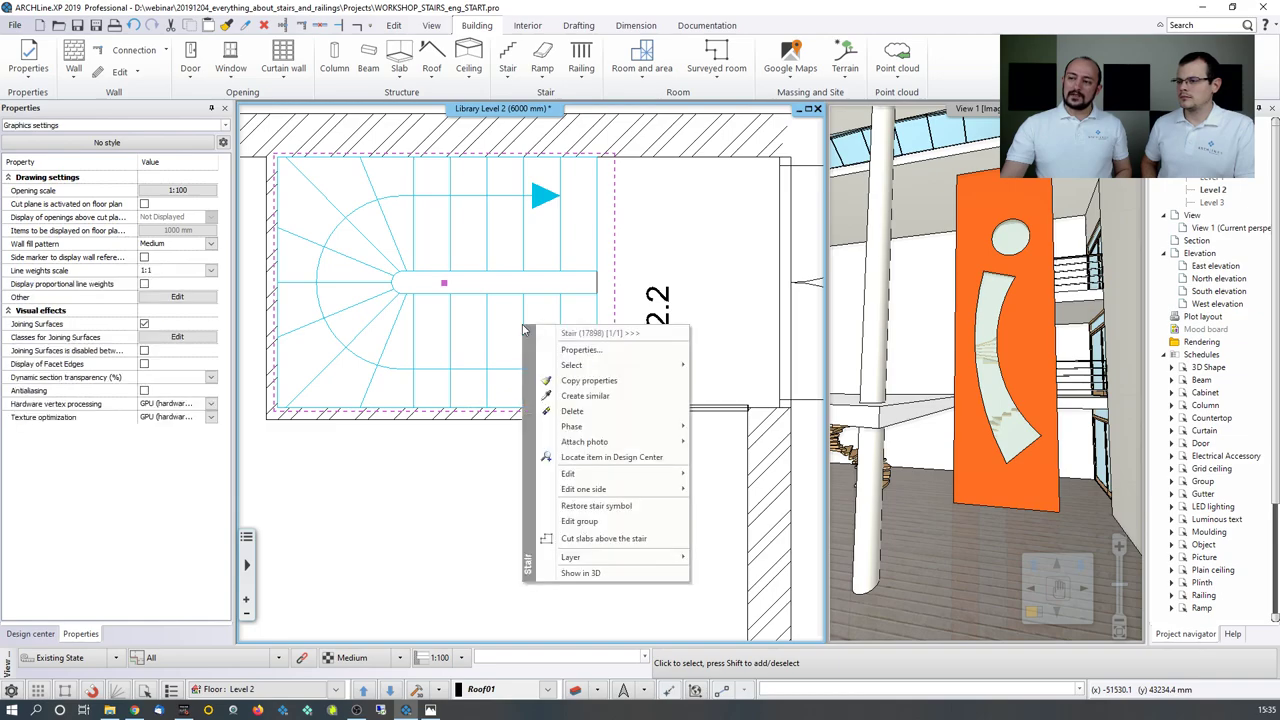
{"action": "left_click", "coordinate": [579, 521]}
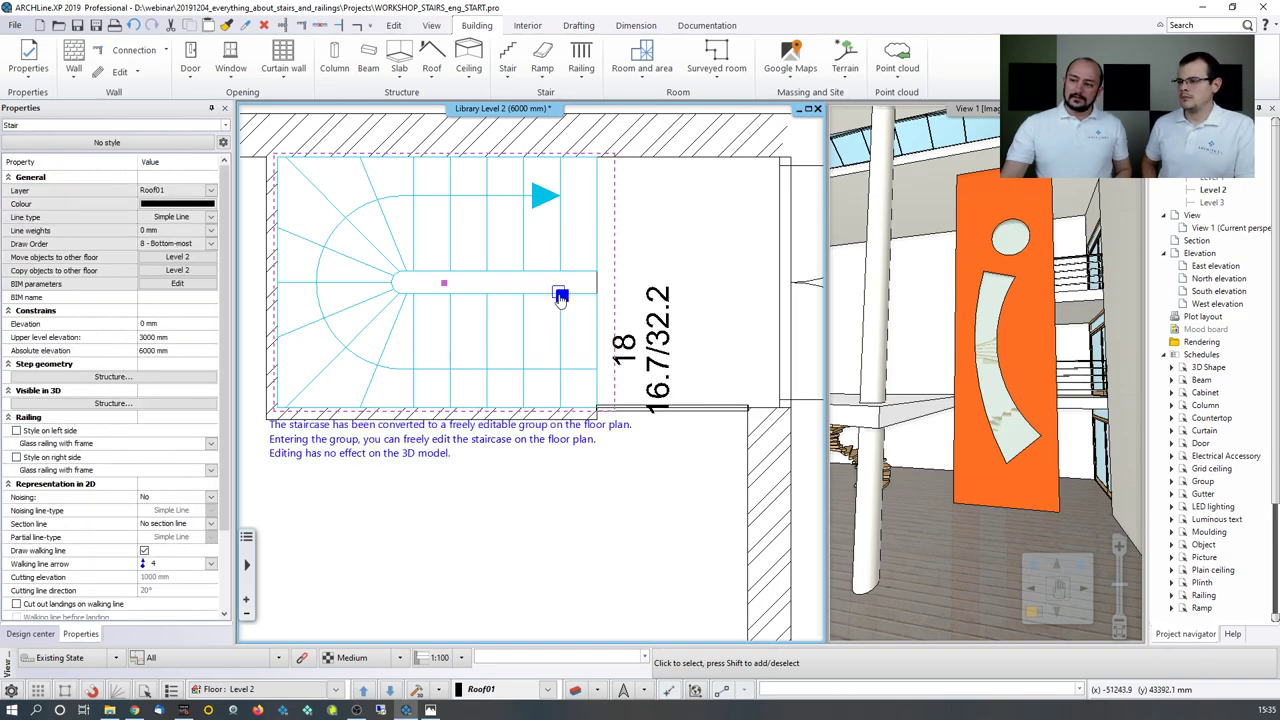
{"action": "mouse_move", "coordinate": [561, 297]}
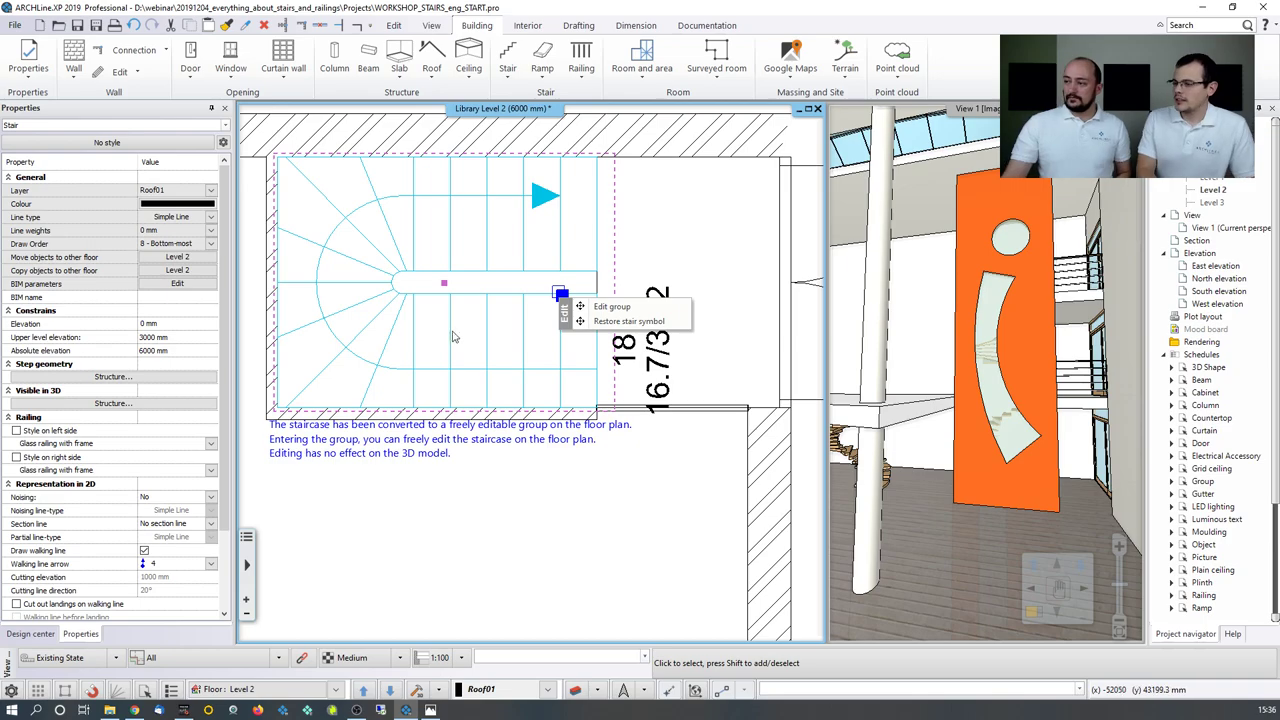
{"action": "left_click", "coordinate": [490, 532]}
{"action": "scroll", "coordinate": [492, 536], "scroll_direction": "down", "scroll_amount": 3}
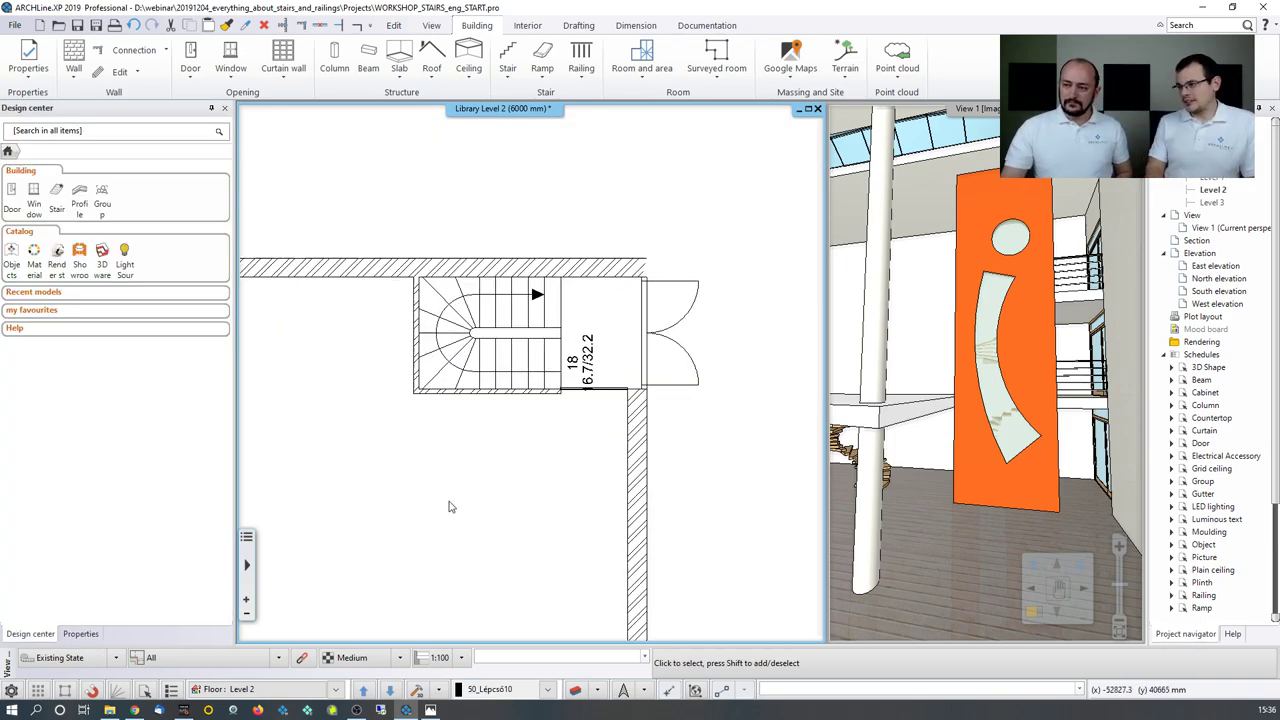
Step: Drop to the Ground floor, orbit the 3D view toward the gallery slab, then return to Level 1
{"action": "key", "text": "Page_Down"}
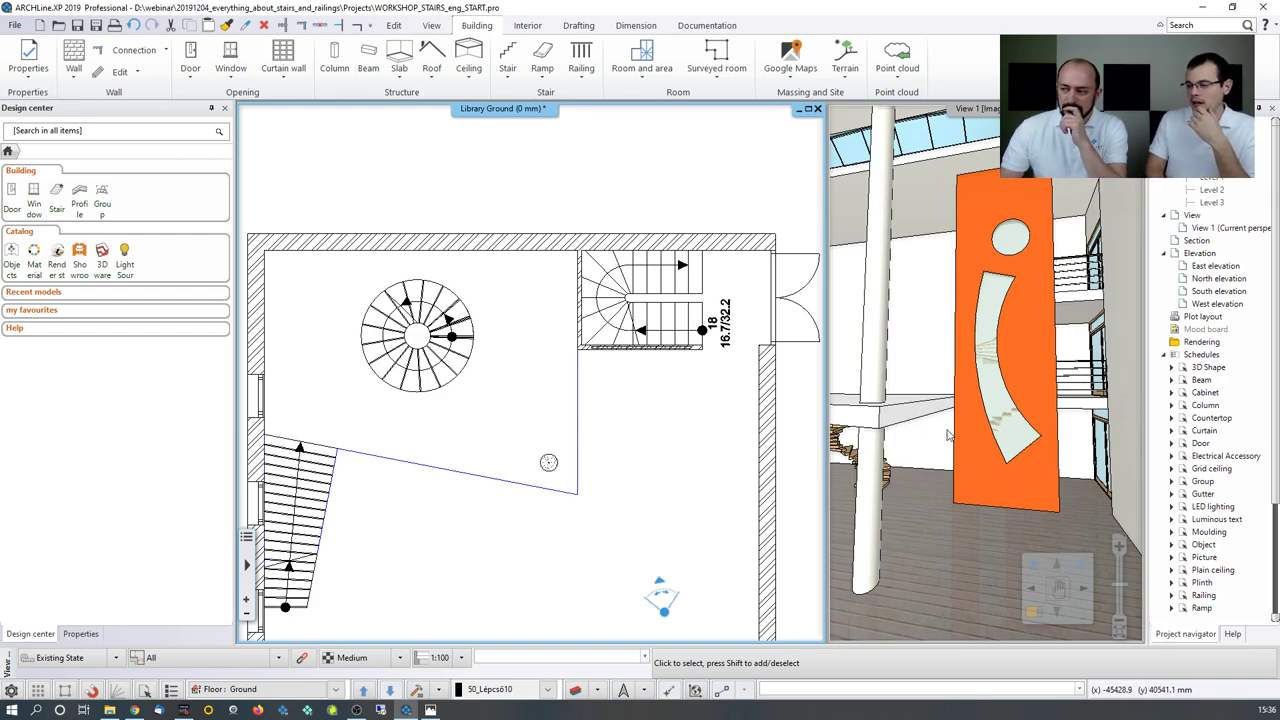
{"action": "left_click_drag", "start_coordinate": [950, 435], "coordinate": [1025, 327]}
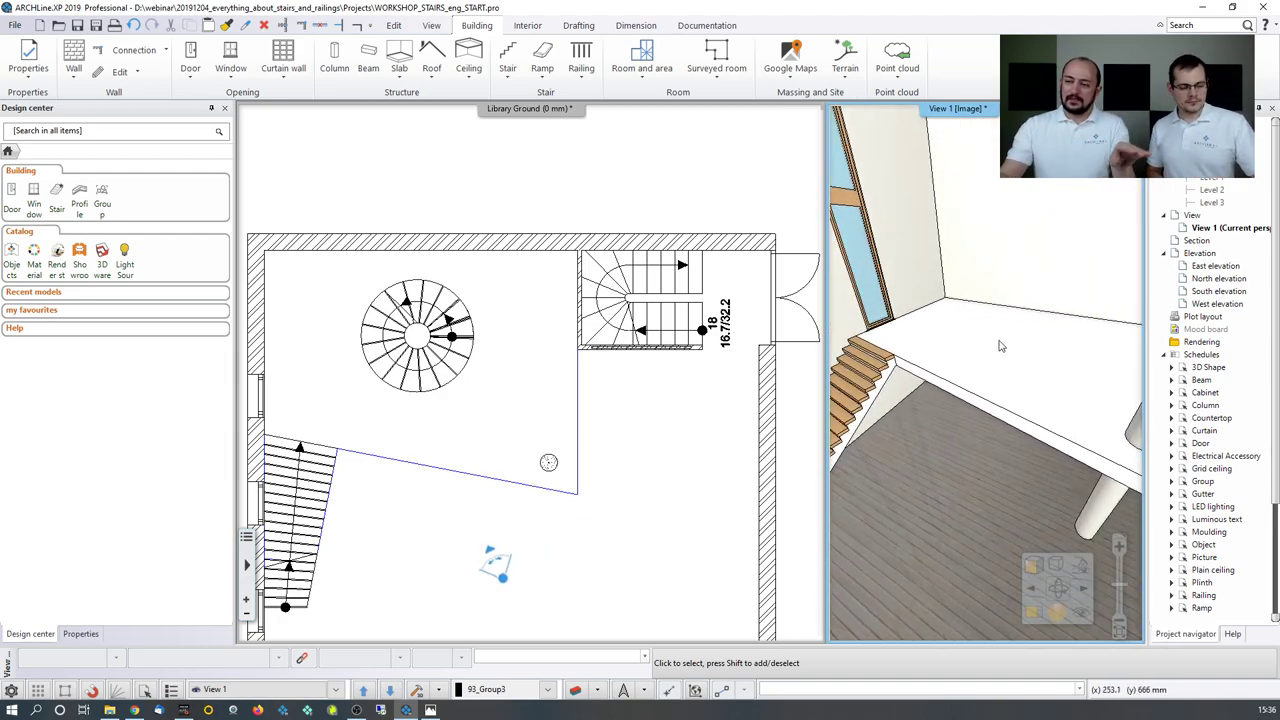
{"action": "left_click", "coordinate": [495, 388]}
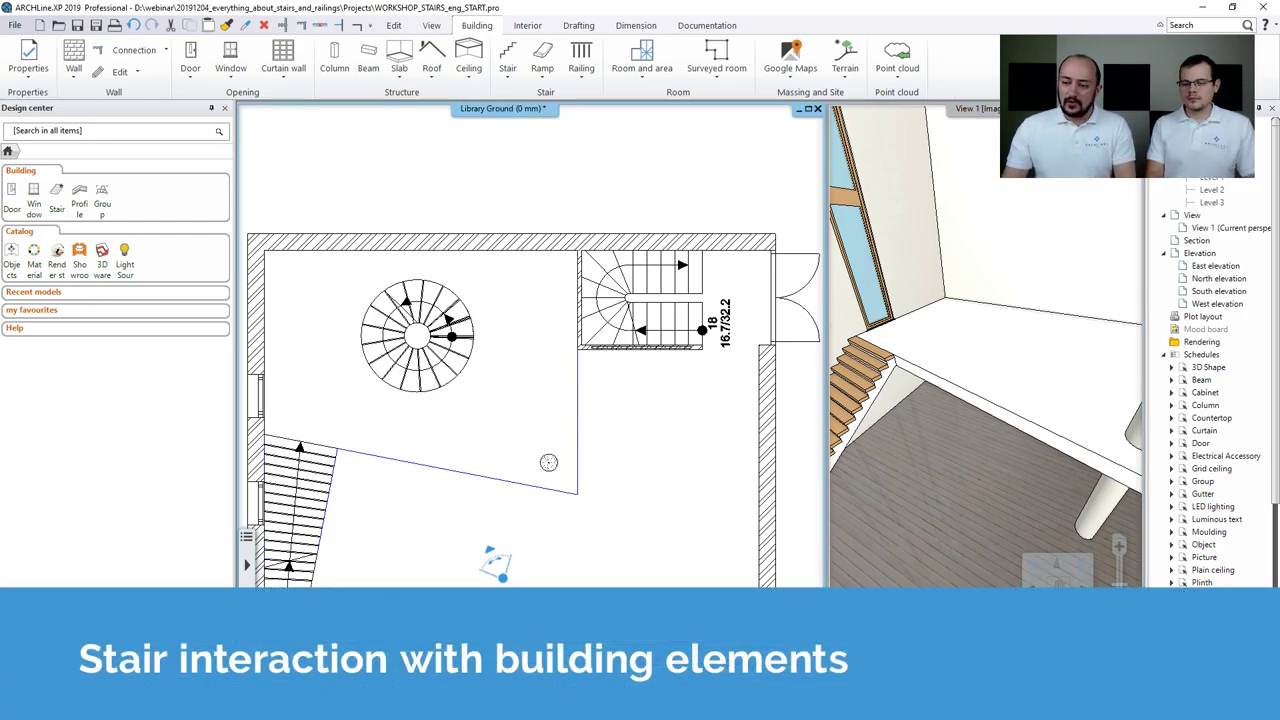
{"action": "key", "text": "Page_Up"}
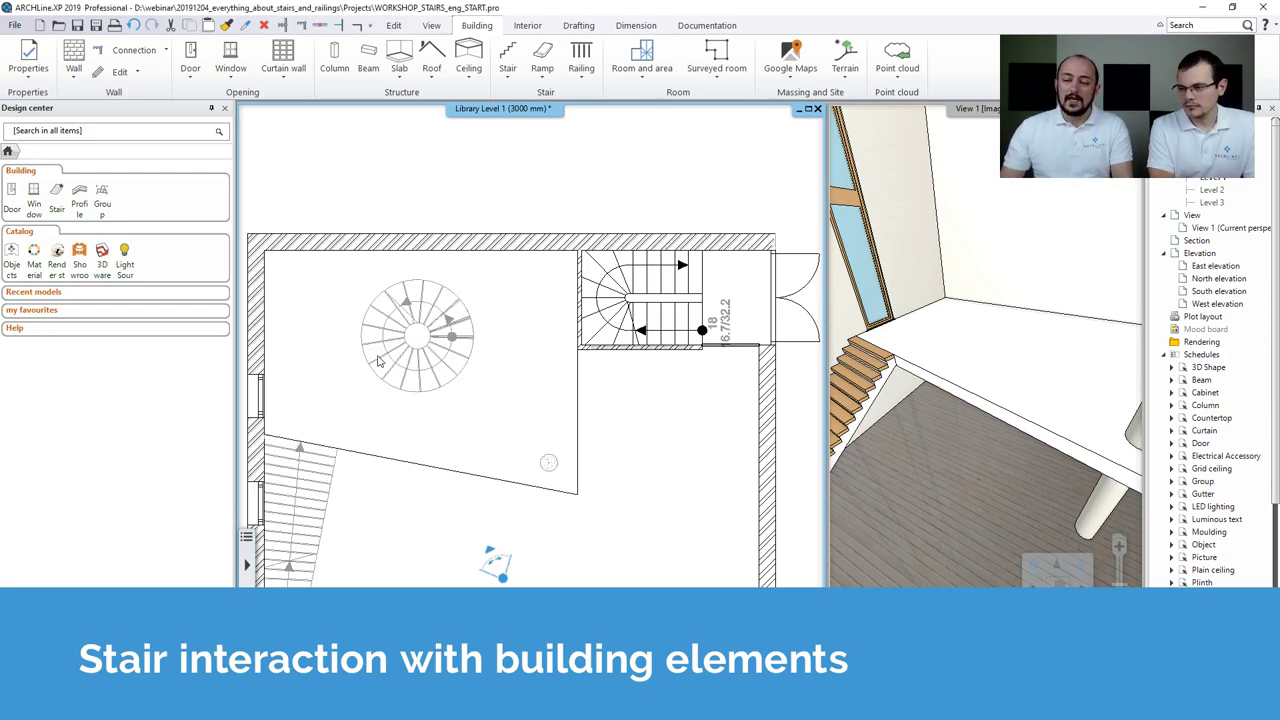
Step: Check the first-floor slab's Hole options without cutting, then return to the Ground floor
{"action": "left_click", "coordinate": [363, 459]}
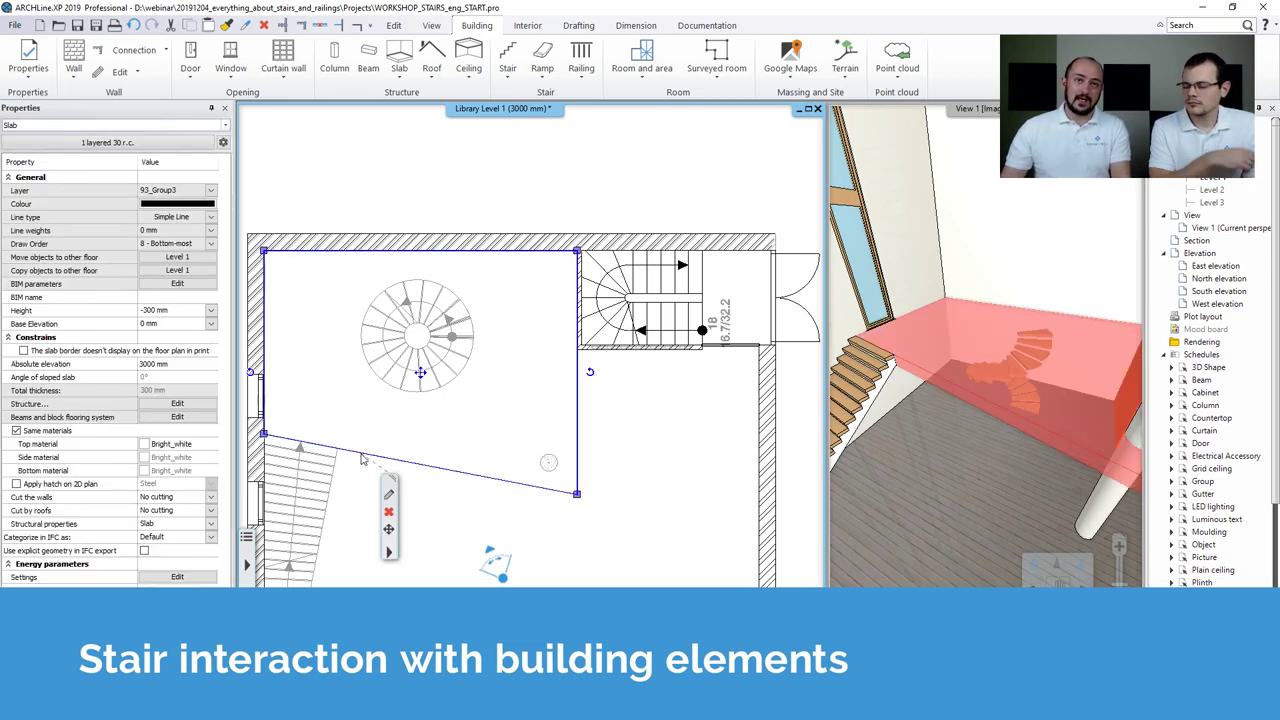
{"action": "right_click", "coordinate": [394, 563]}
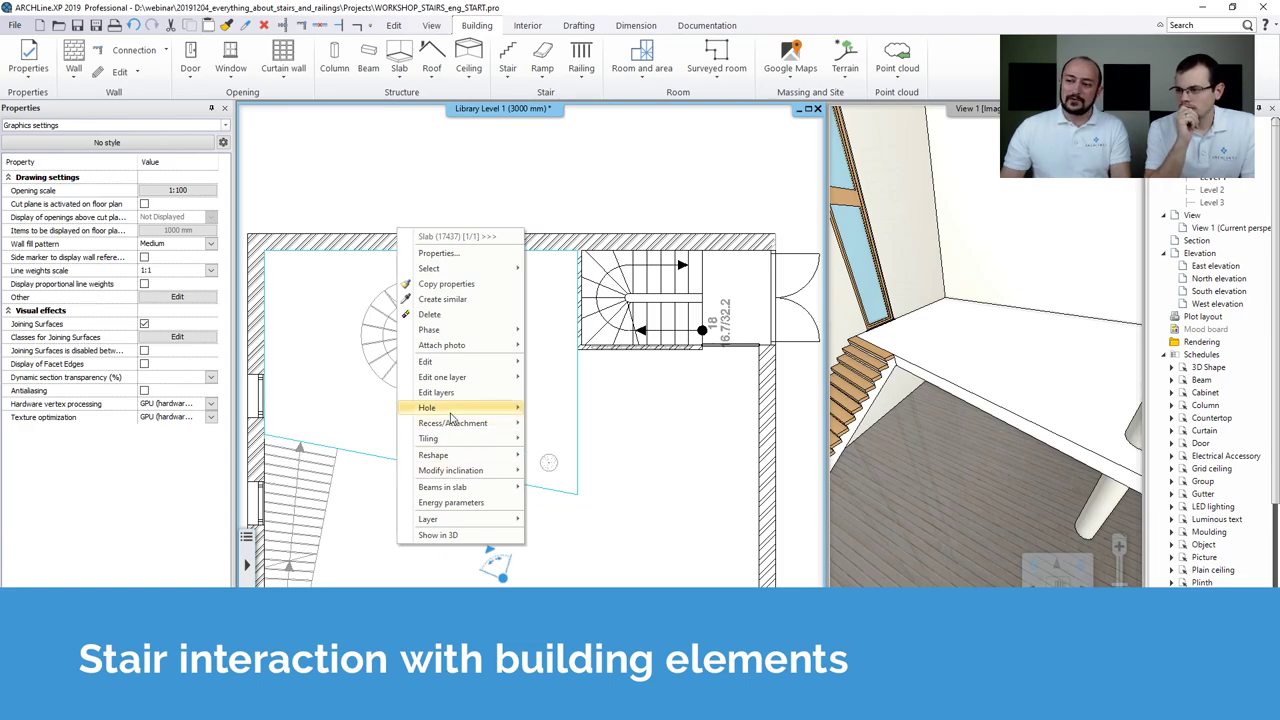
{"action": "mouse_move", "coordinate": [451, 412]}
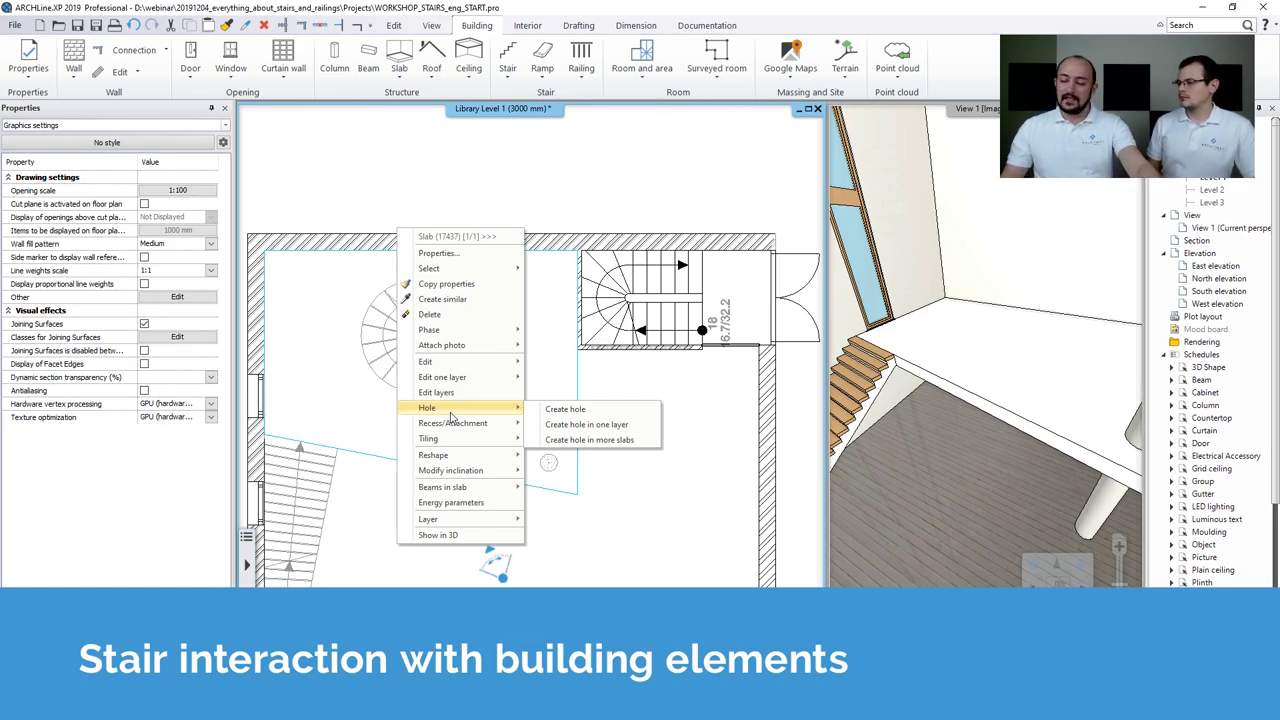
{"action": "left_click", "coordinate": [352, 405]}
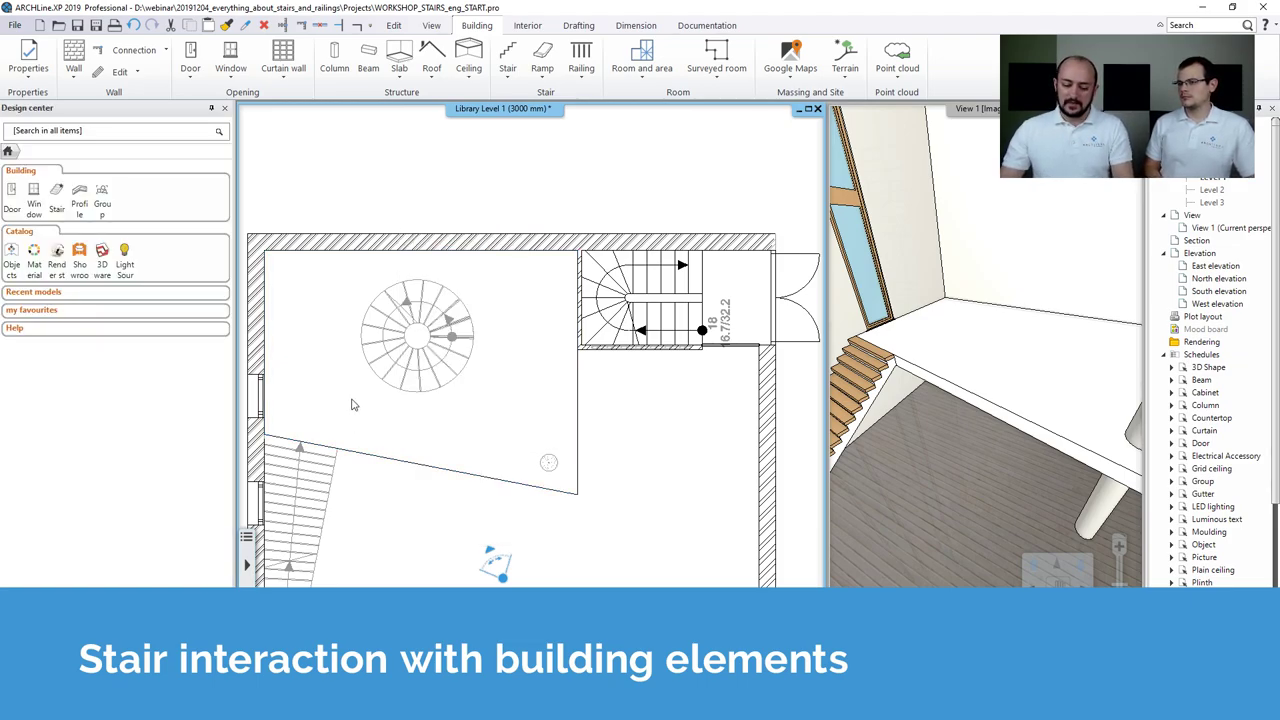
{"action": "key", "text": "Page_Down"}
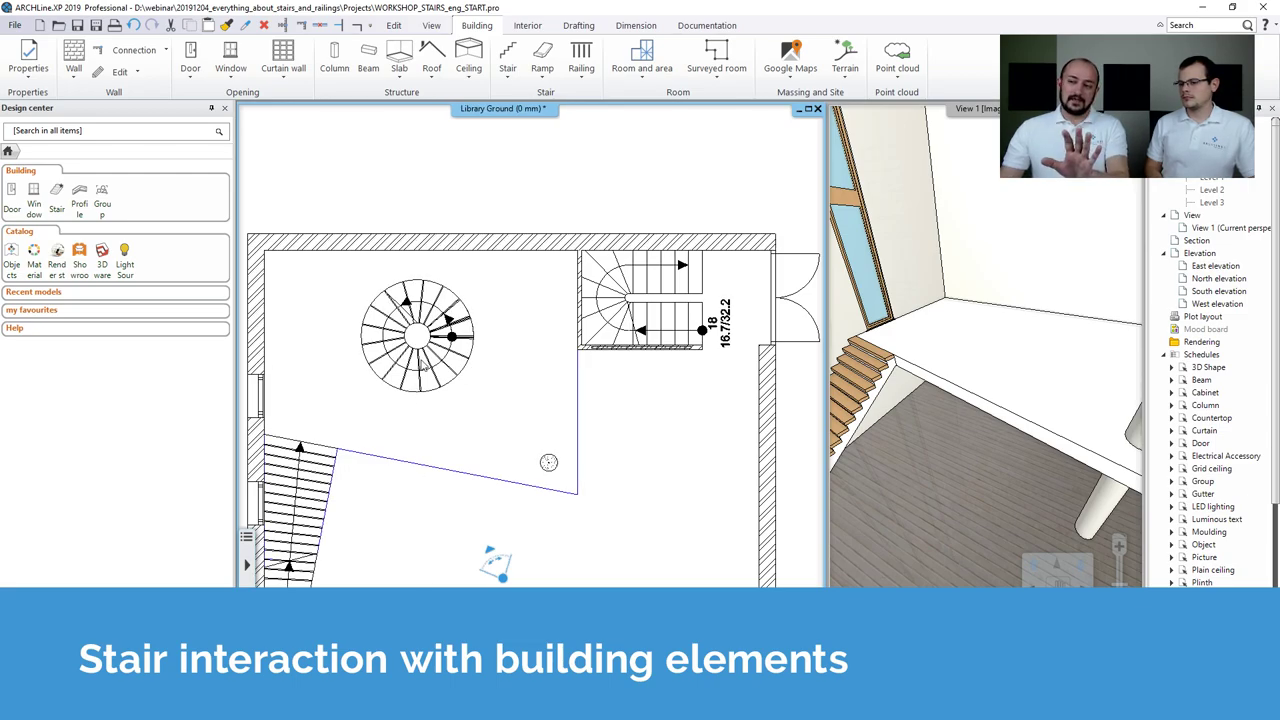
Step: Cut the first-floor slab above the spiral stair
{"action": "left_click", "coordinate": [424, 367]}
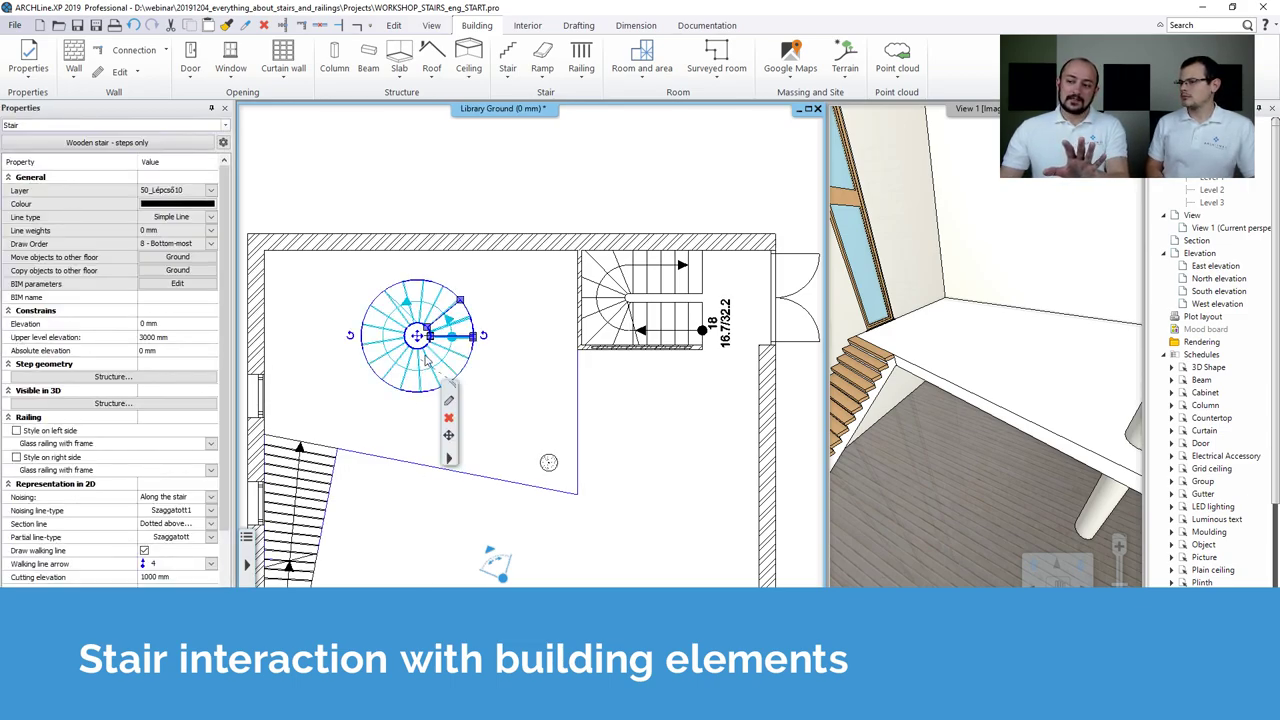
{"action": "left_click", "coordinate": [449, 460]}
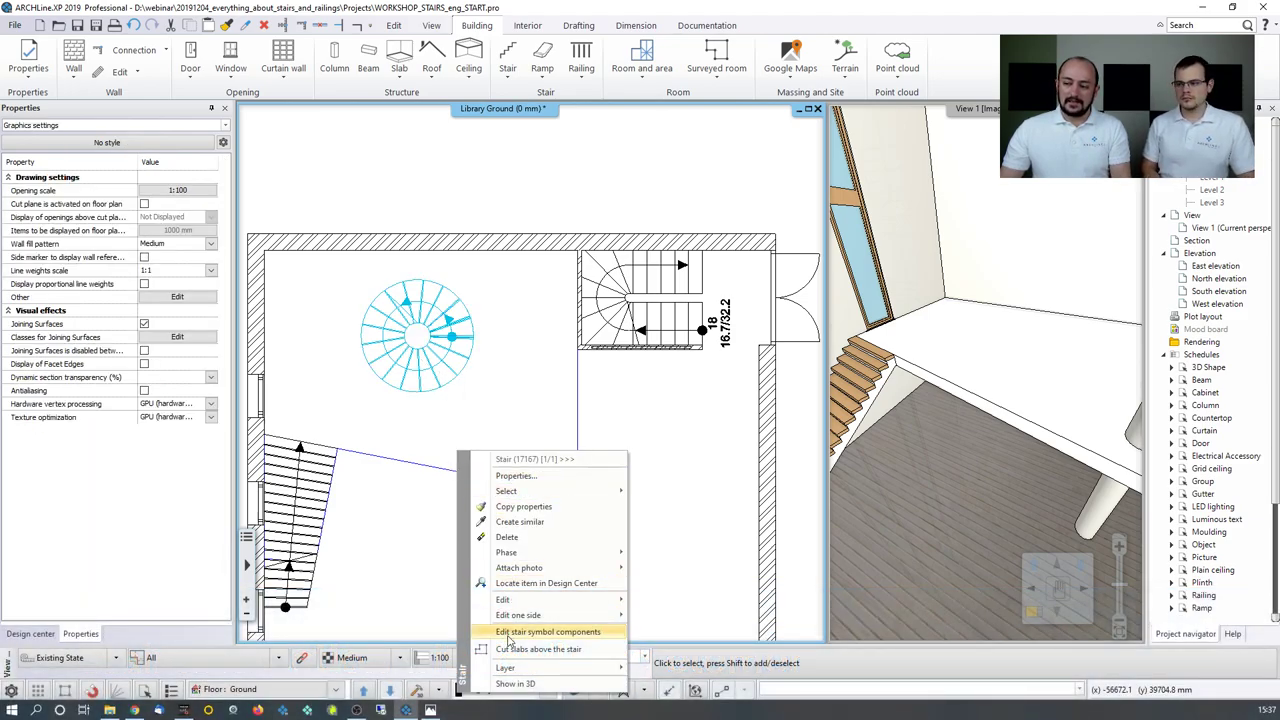
{"action": "left_click", "coordinate": [591, 657]}
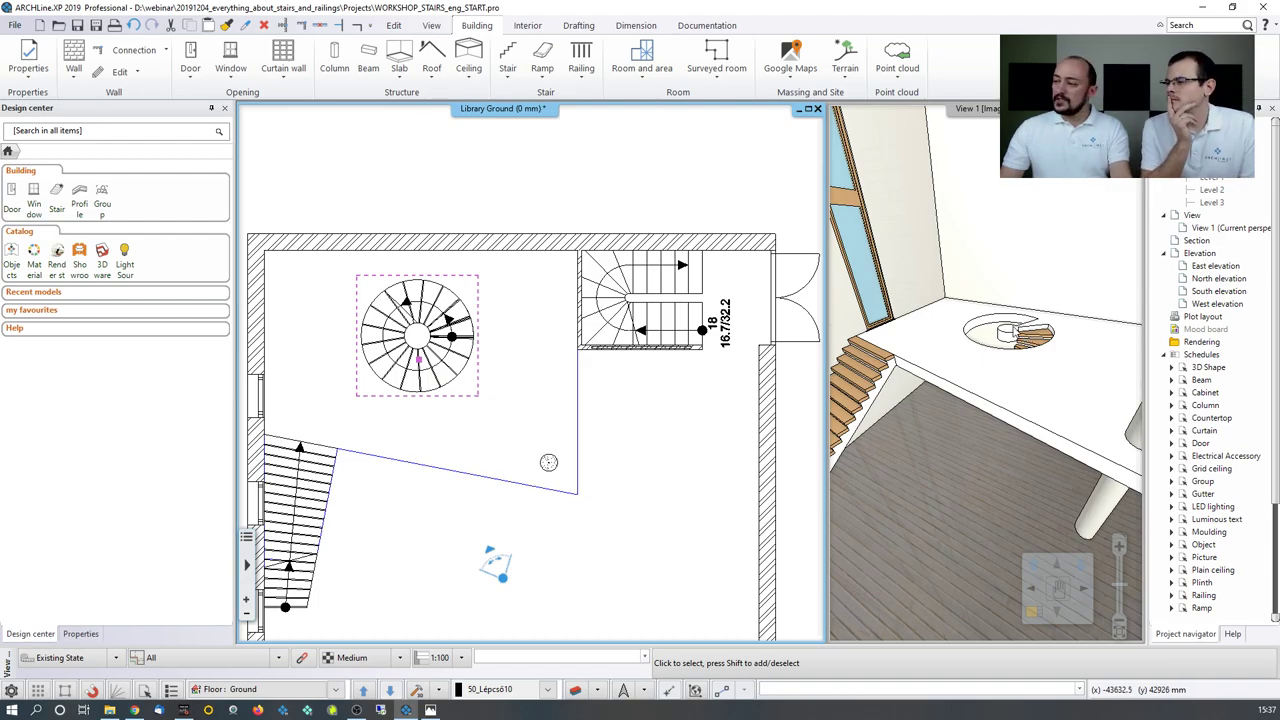
Step: Orbit the 3D view onto the new slab opening and go up to the Level 1 plan
{"action": "left_click_drag", "start_coordinate": [1022, 338], "coordinate": [1012, 395]}
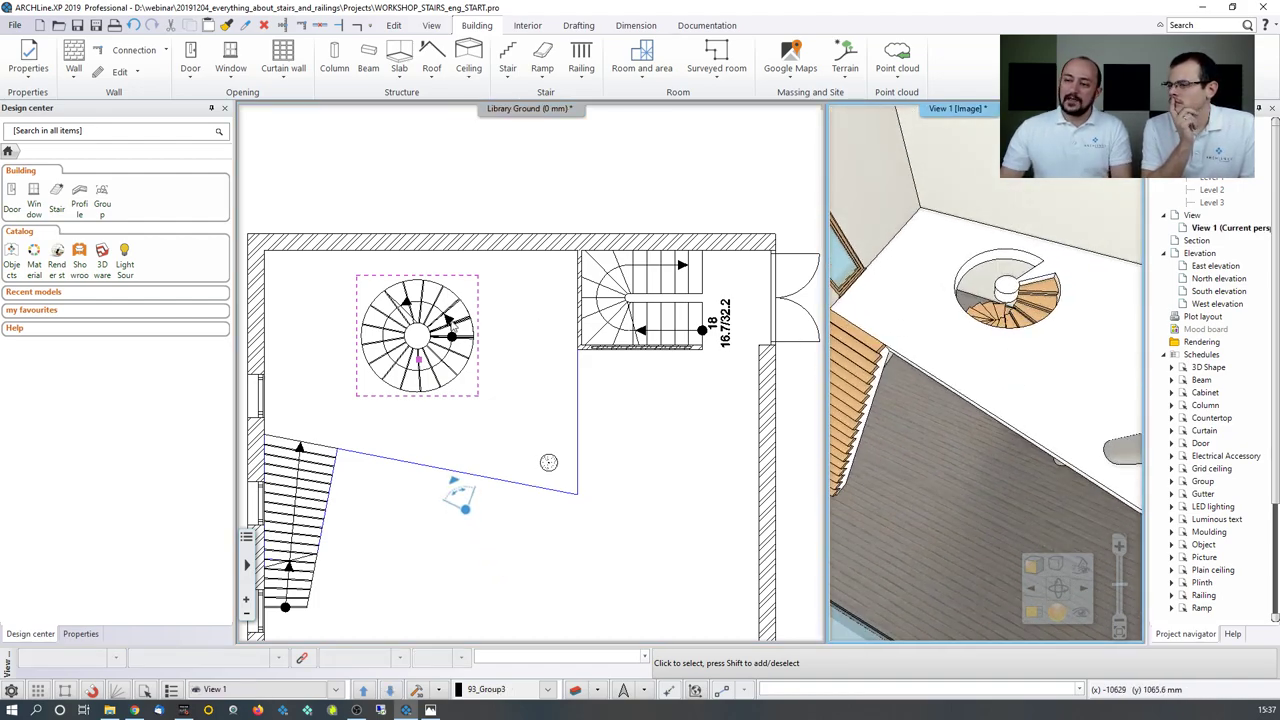
{"action": "left_click", "coordinate": [443, 287]}
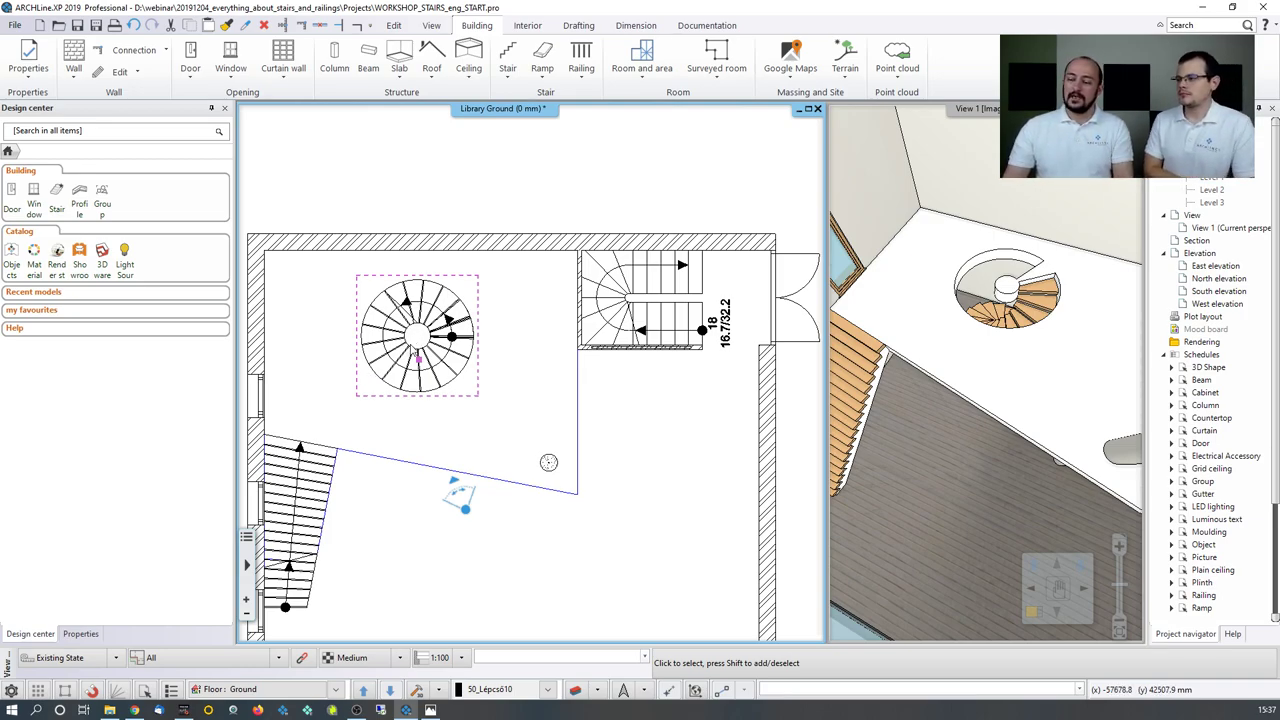
{"action": "left_click", "coordinate": [364, 690]}
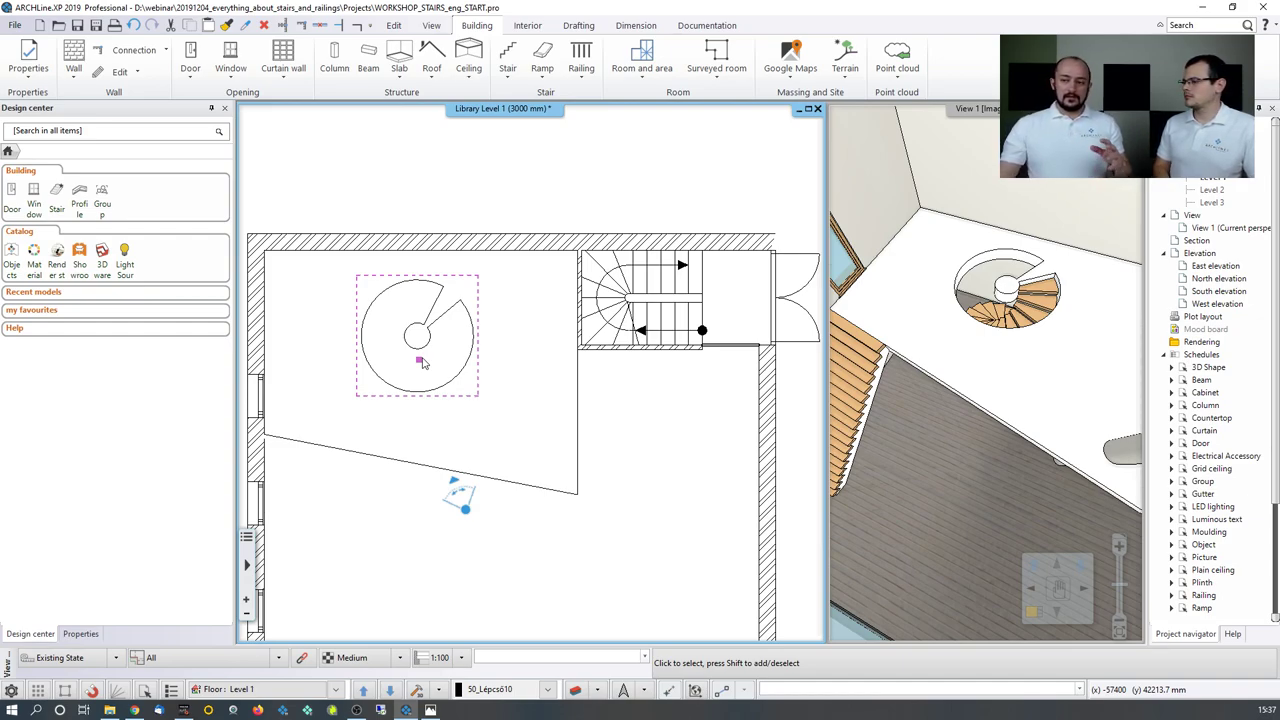
{"action": "mouse_move", "coordinate": [598, 632]}
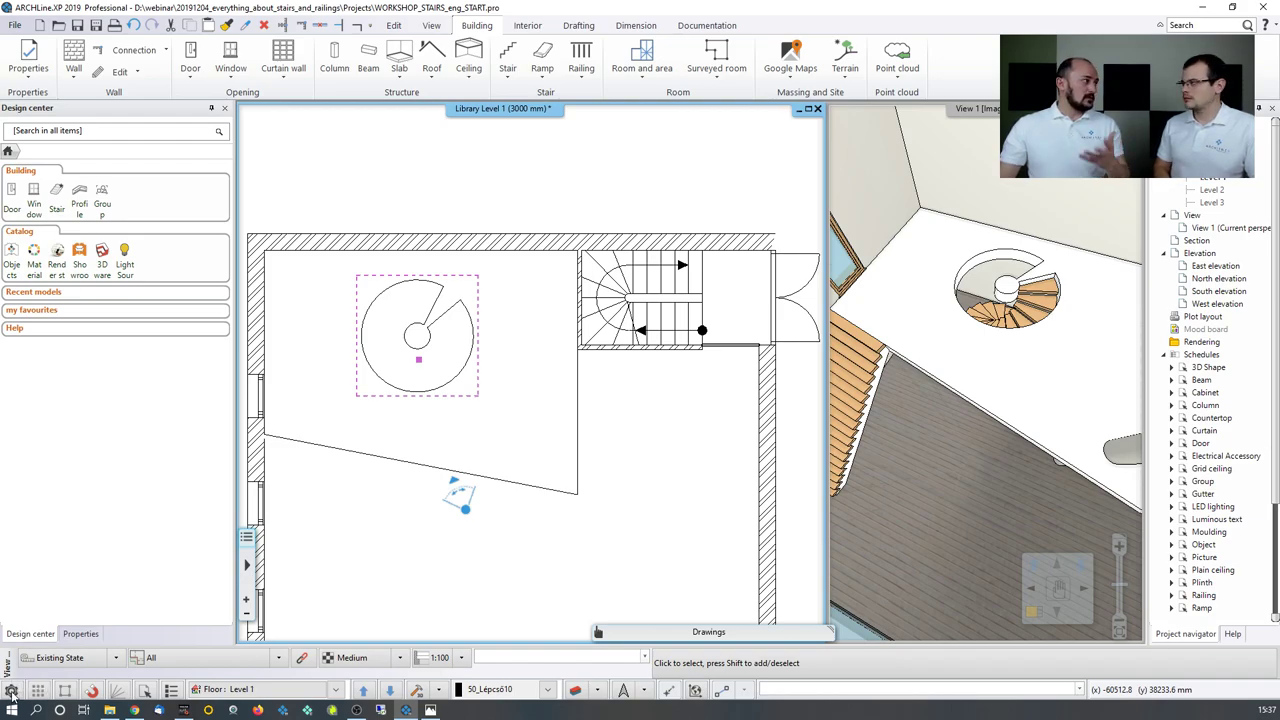
{"action": "mouse_move", "coordinate": [29, 670]}
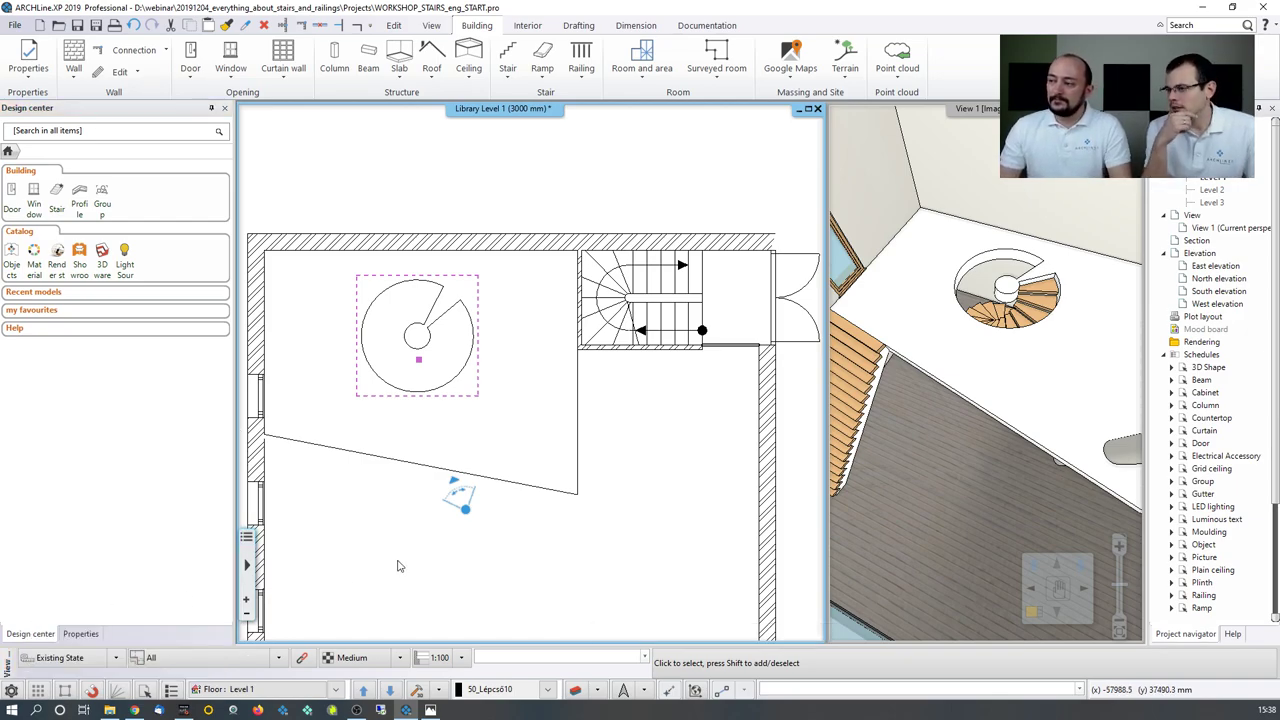
Step: Straighten the opening's inner arc and move its node onto the top edge, forming a wedge notch
{"action": "left_click", "coordinate": [418, 338]}
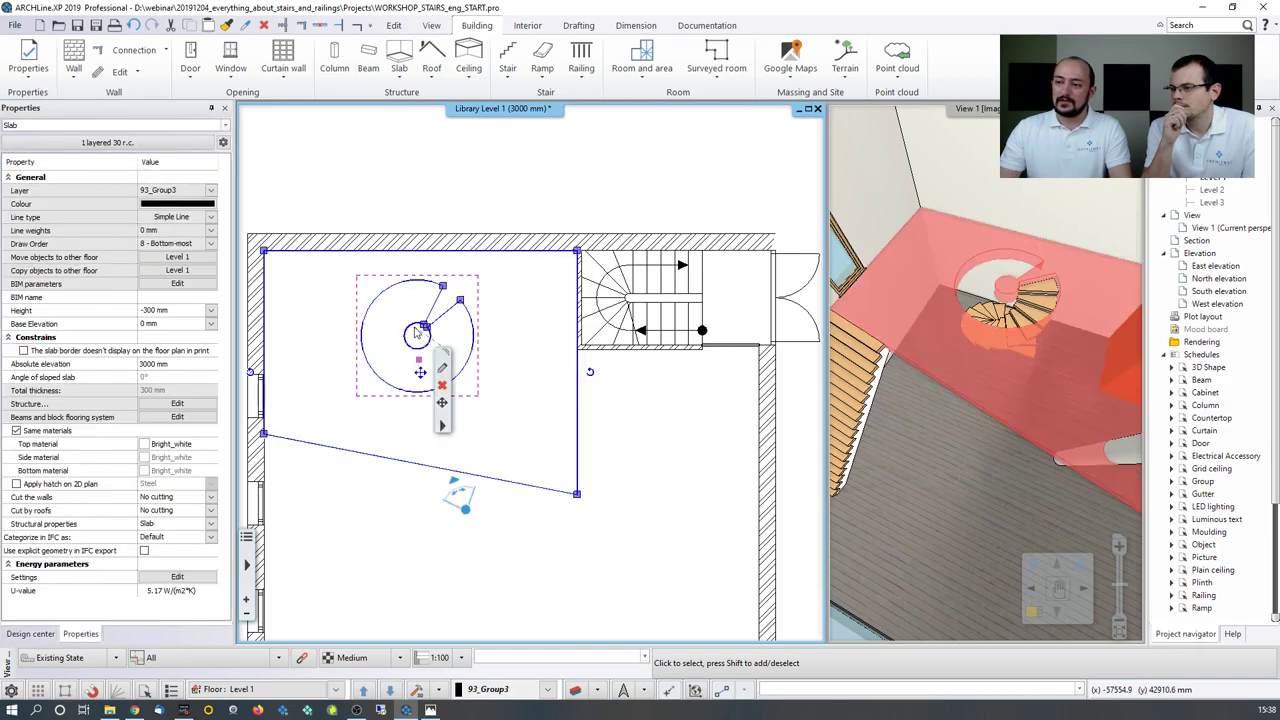
{"action": "scroll", "coordinate": [330, 325], "scroll_direction": "up", "scroll_amount": 3}
{"action": "mouse_move", "coordinate": [544, 386]}
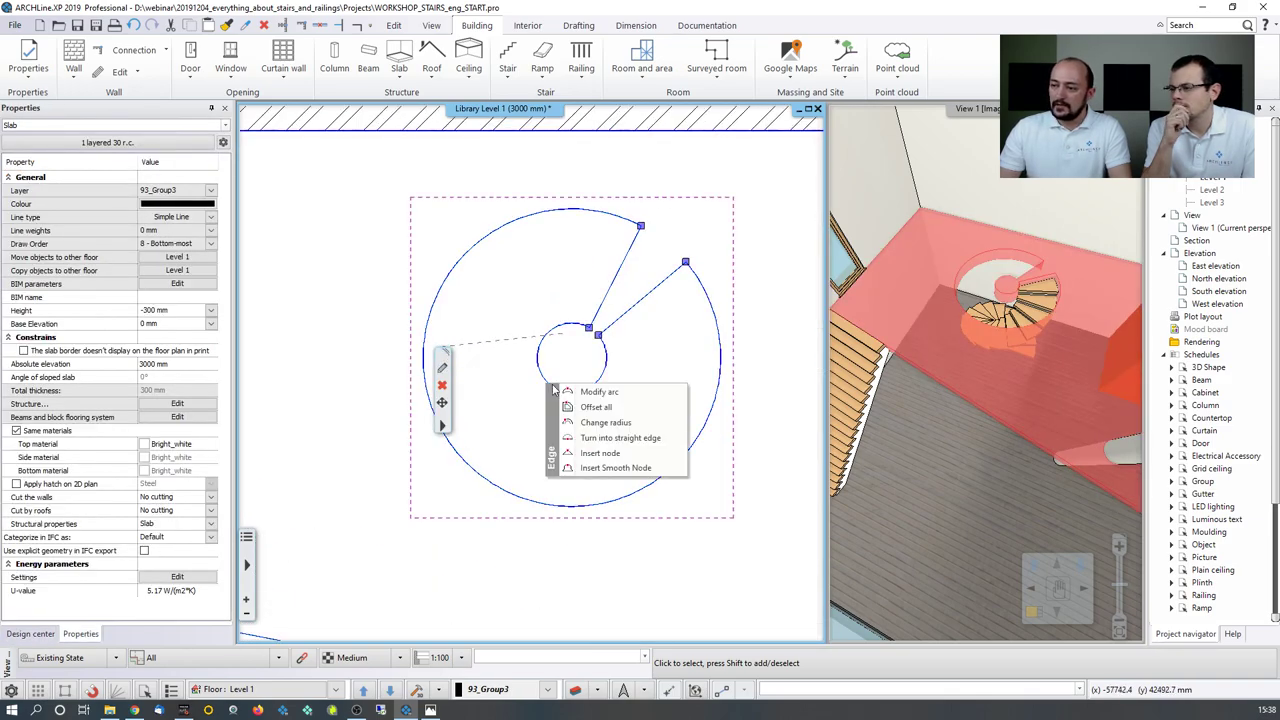
{"action": "left_click", "coordinate": [600, 438]}
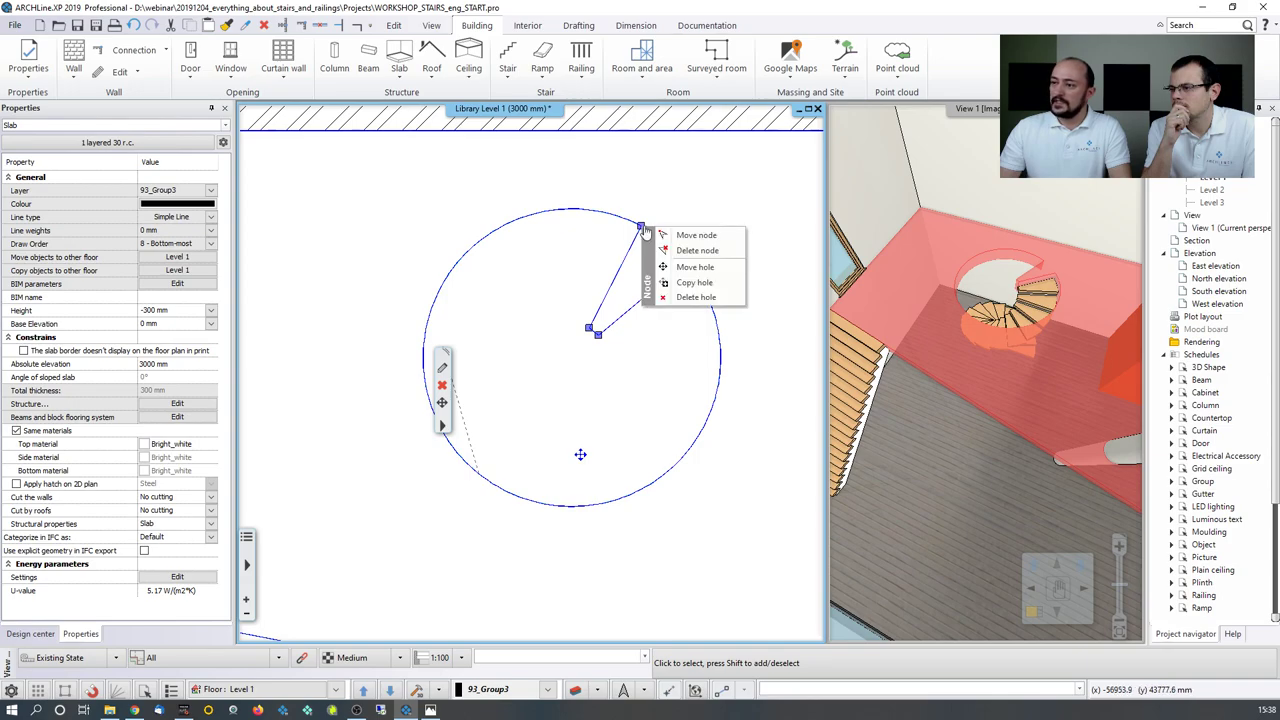
{"action": "left_click", "coordinate": [670, 236]}
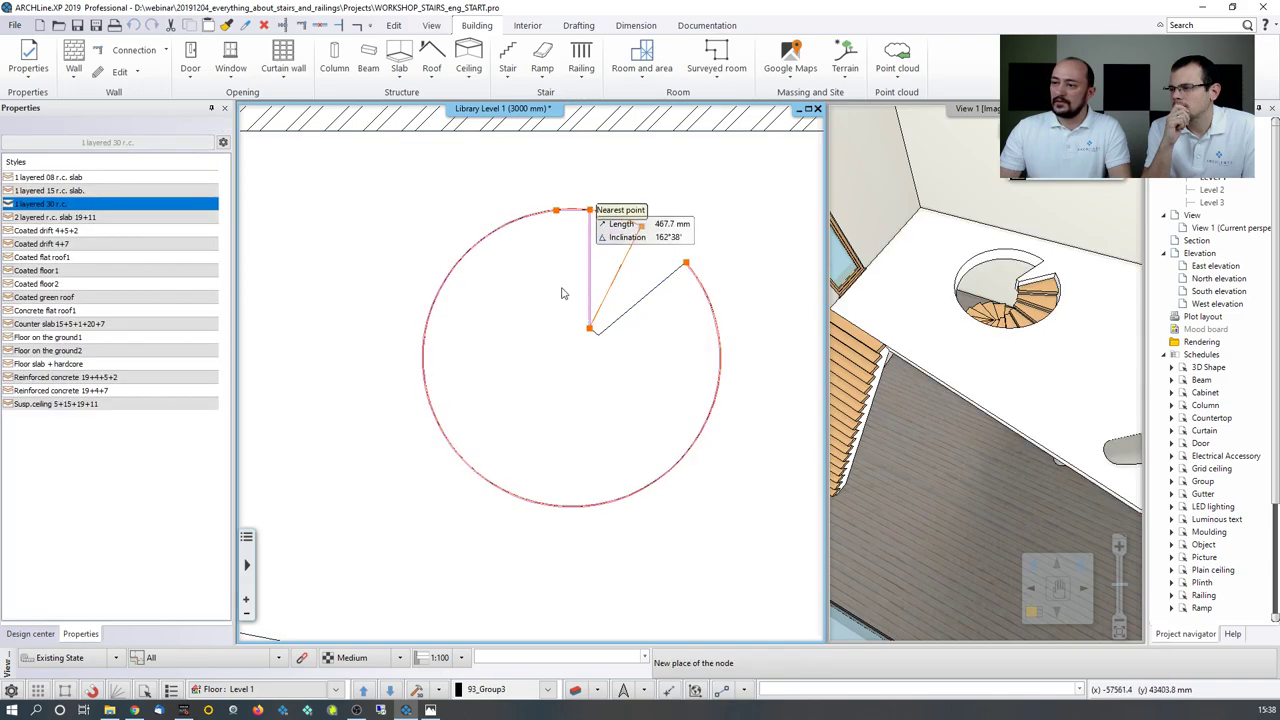
{"action": "left_click", "coordinate": [590, 209]}
{"action": "key", "text": "Escape"}
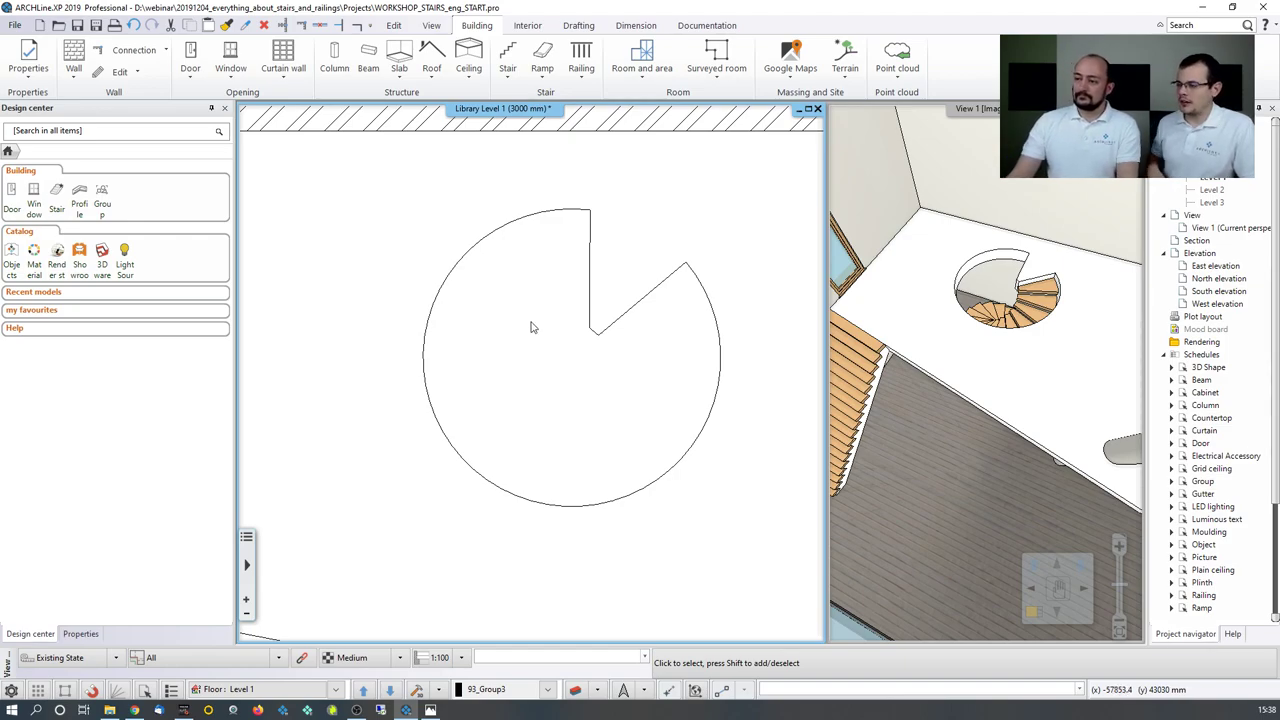
{"action": "scroll", "coordinate": [480, 390], "scroll_direction": "down", "scroll_amount": 3}
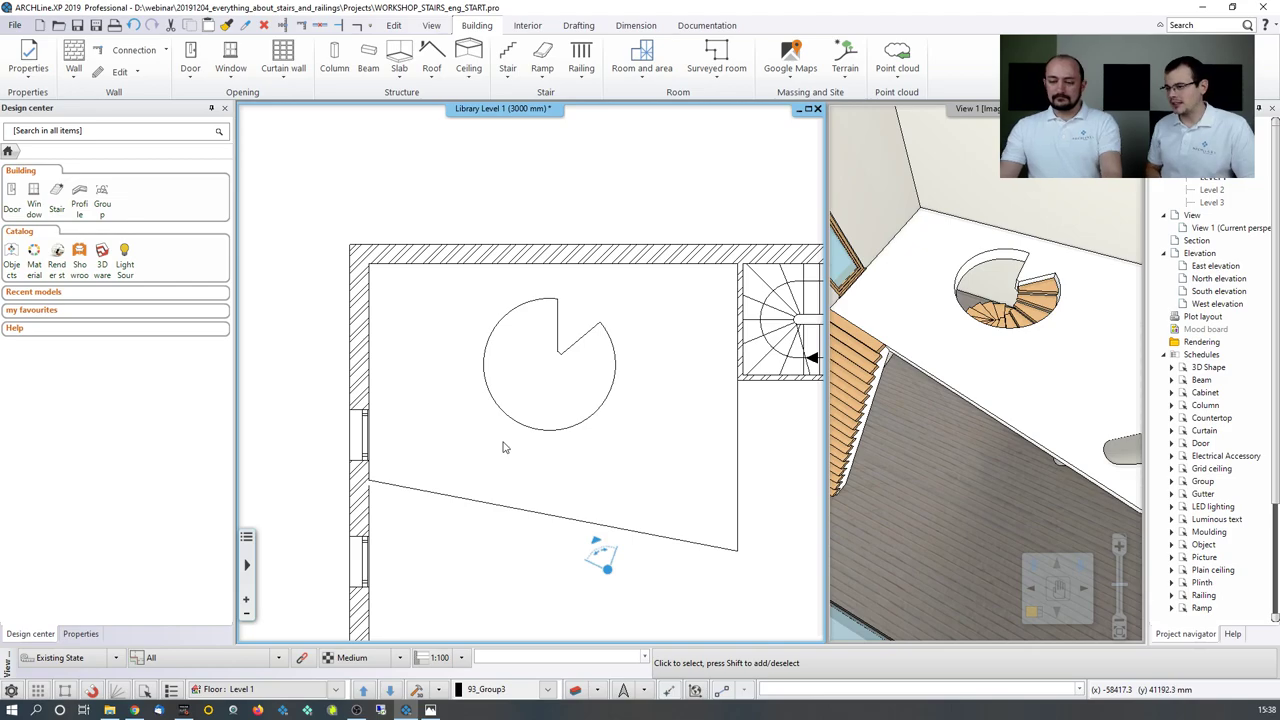
{"action": "key", "text": "Page_Down"}
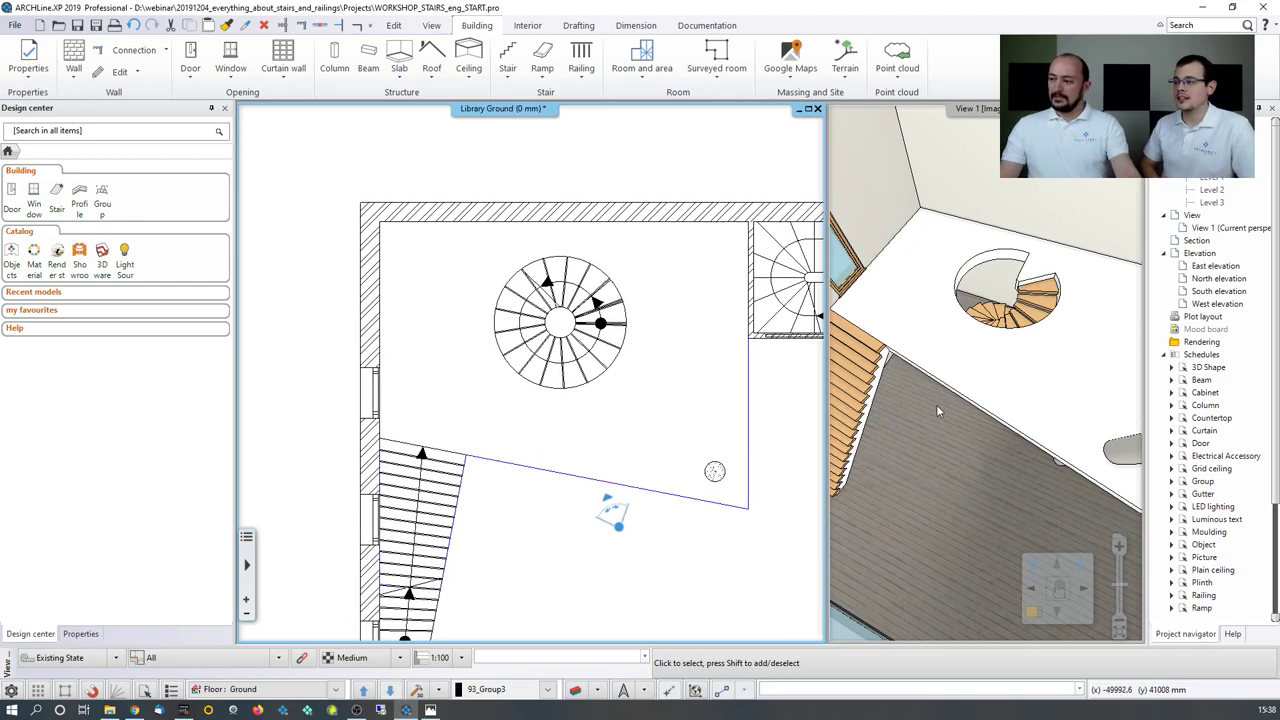
{"action": "left_click_drag", "start_coordinate": [951, 421], "coordinate": [1002, 510]}
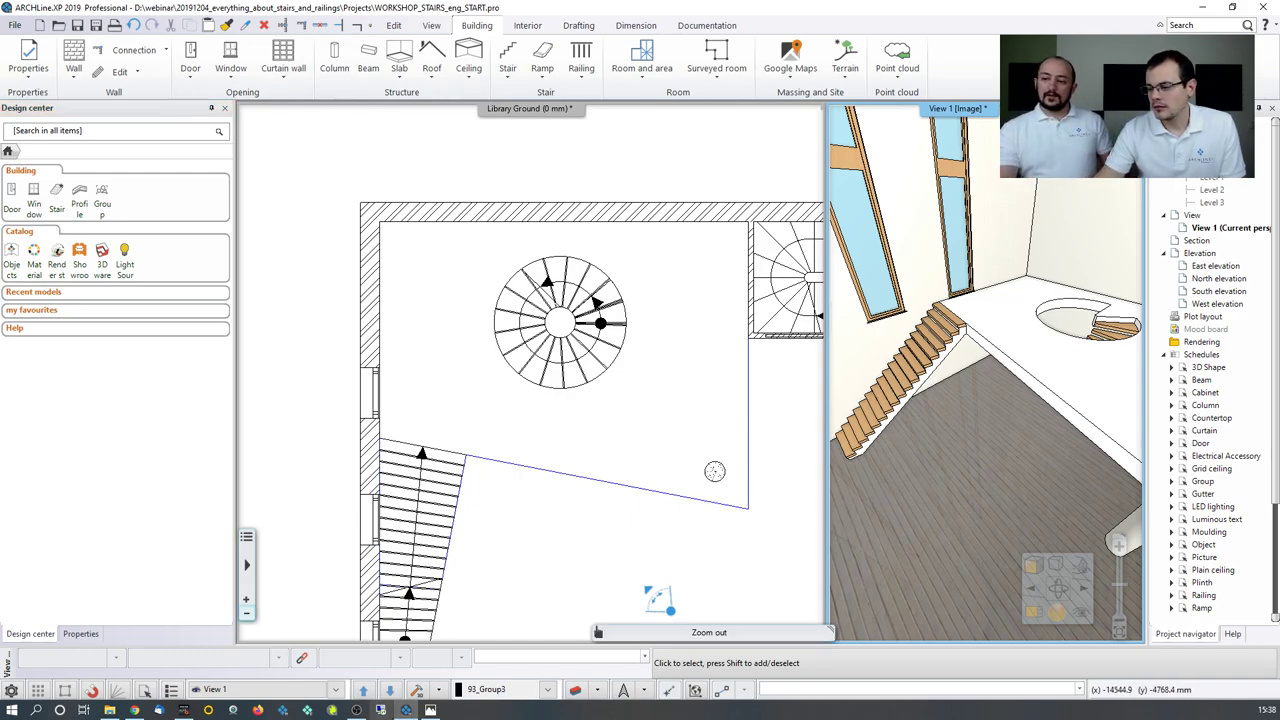
{"action": "mouse_move", "coordinate": [405, 708]}
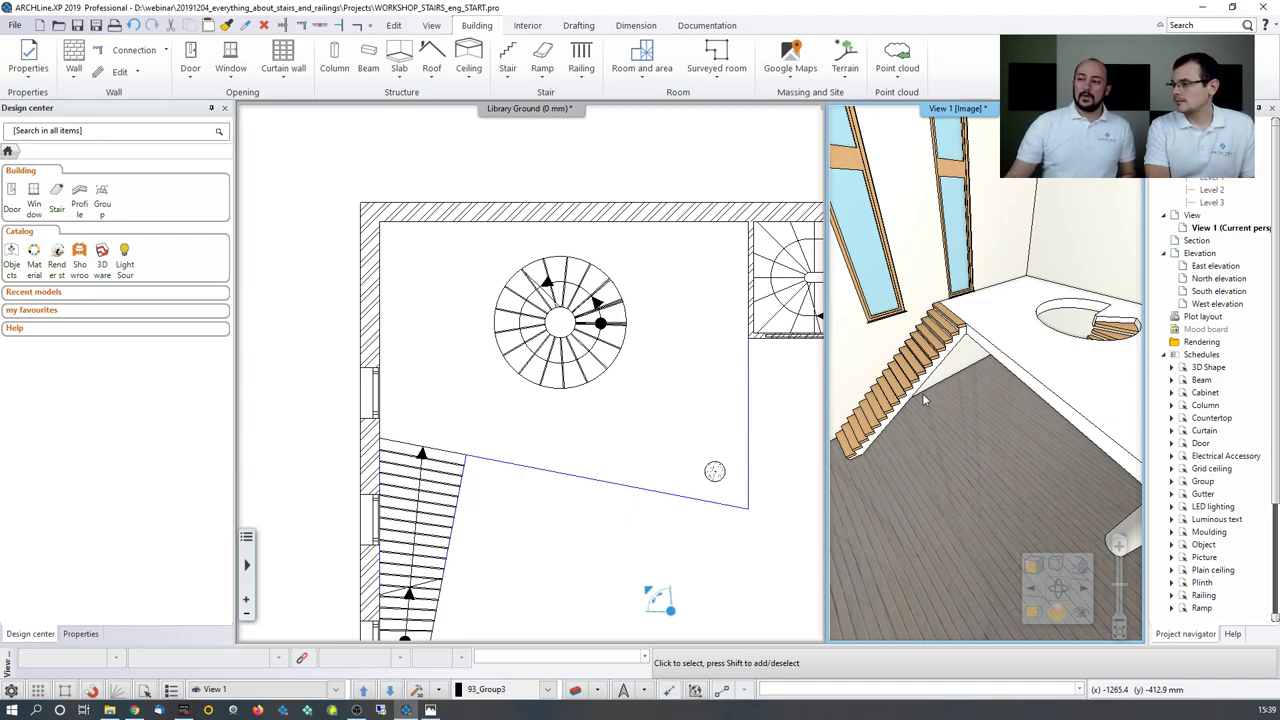
Step: Draw a similar wall along the straight stair's outer edge, from bottom corner to top corner
{"action": "middle_click_drag", "start_coordinate": [614, 423], "coordinate": [602, 317]}
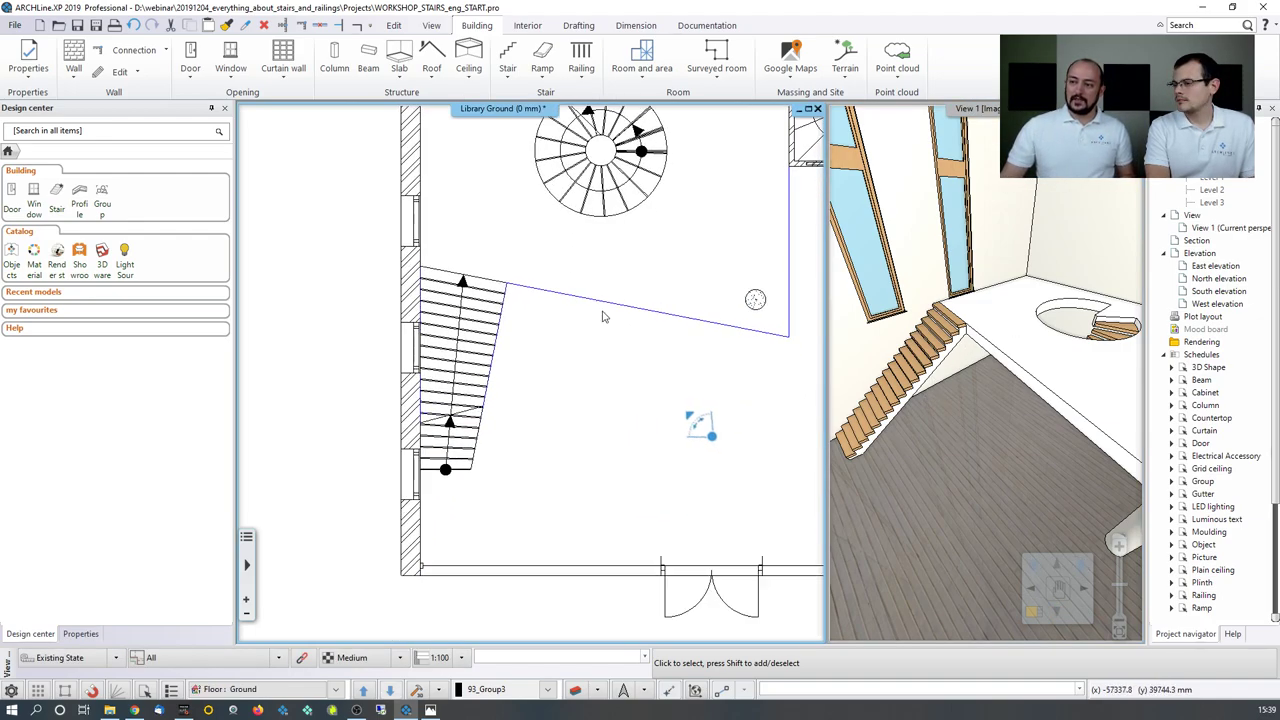
{"action": "scroll", "coordinate": [556, 374], "scroll_direction": "up", "scroll_amount": 3}
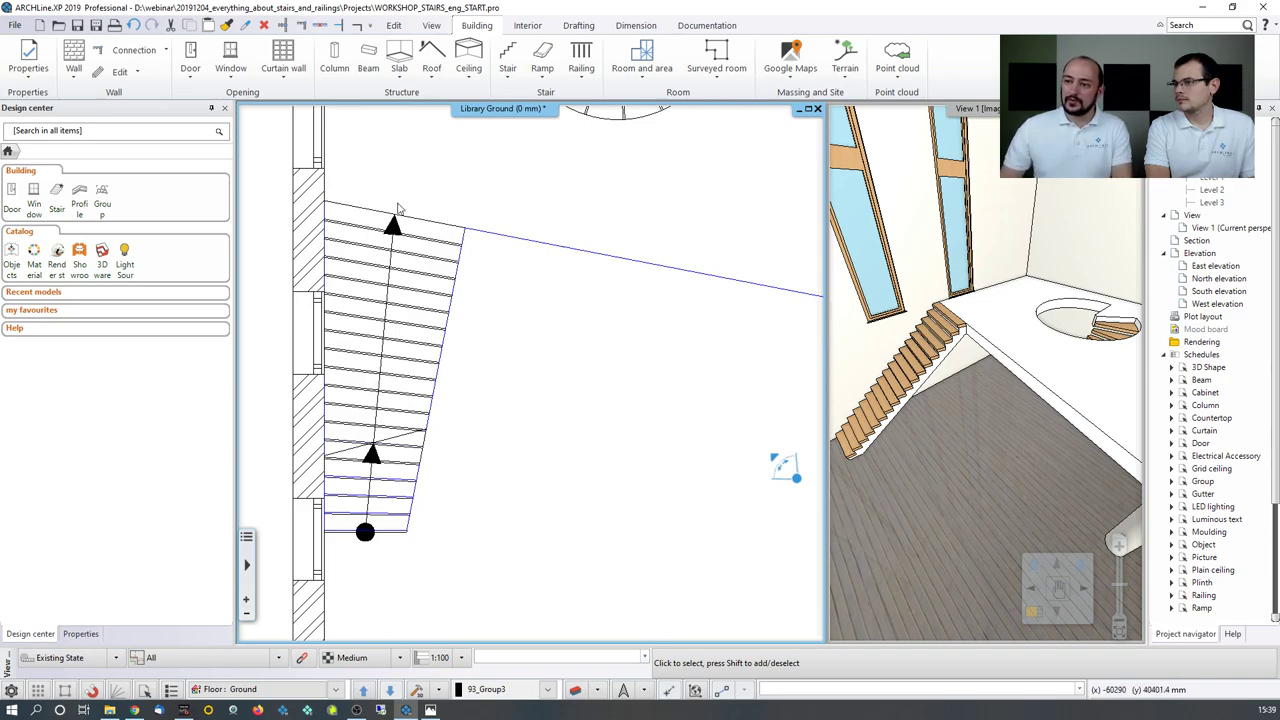
{"action": "mouse_move", "coordinate": [401, 209]}
{"action": "middle_mouse_down"}
{"action": "mouse_move", "coordinate": [586, 243]}
{"action": "mouse_move", "coordinate": [517, 246]}
{"action": "middle_mouse_up"}
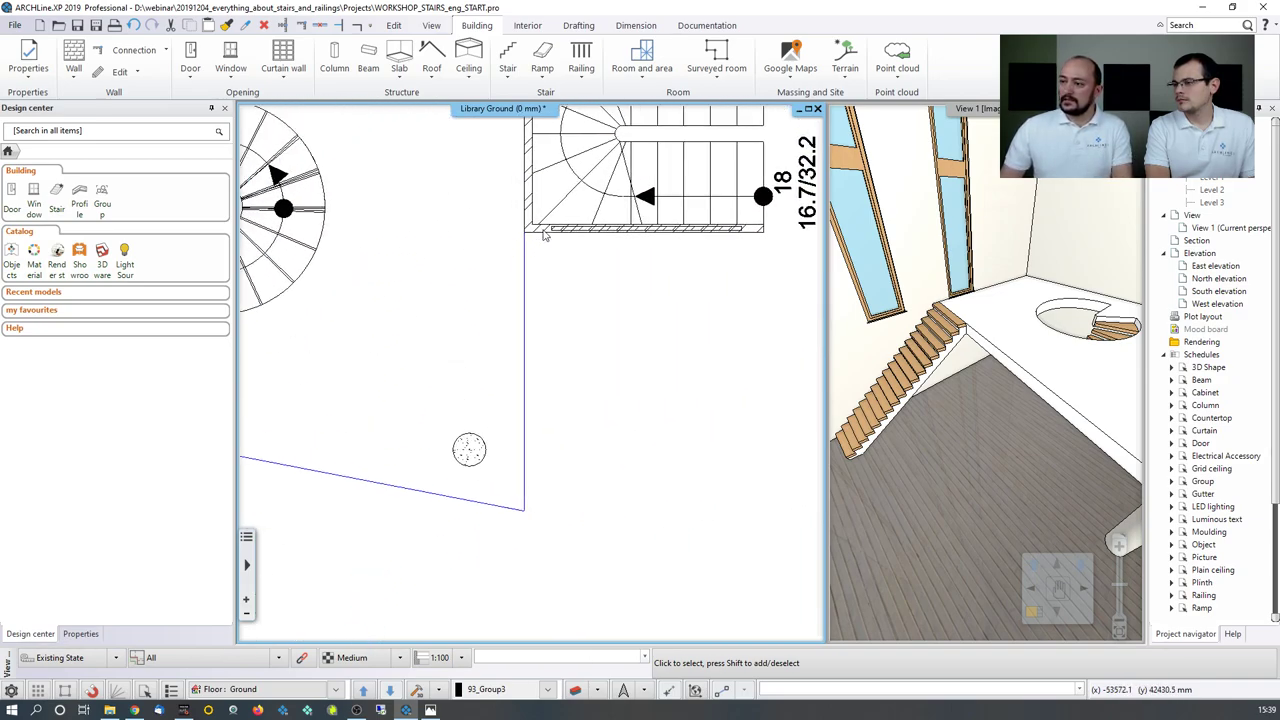
{"action": "middle_click_drag", "start_coordinate": [519, 305], "coordinate": [366, 334]}
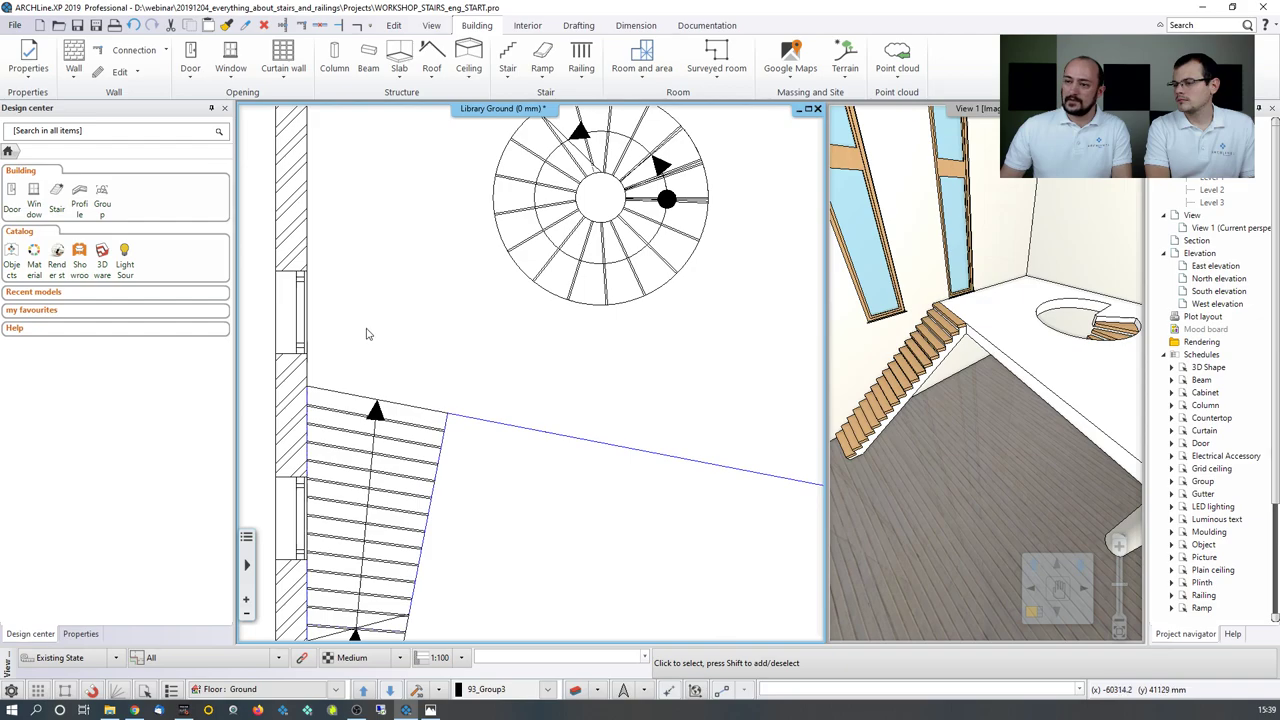
{"action": "right_click", "coordinate": [290, 390]}
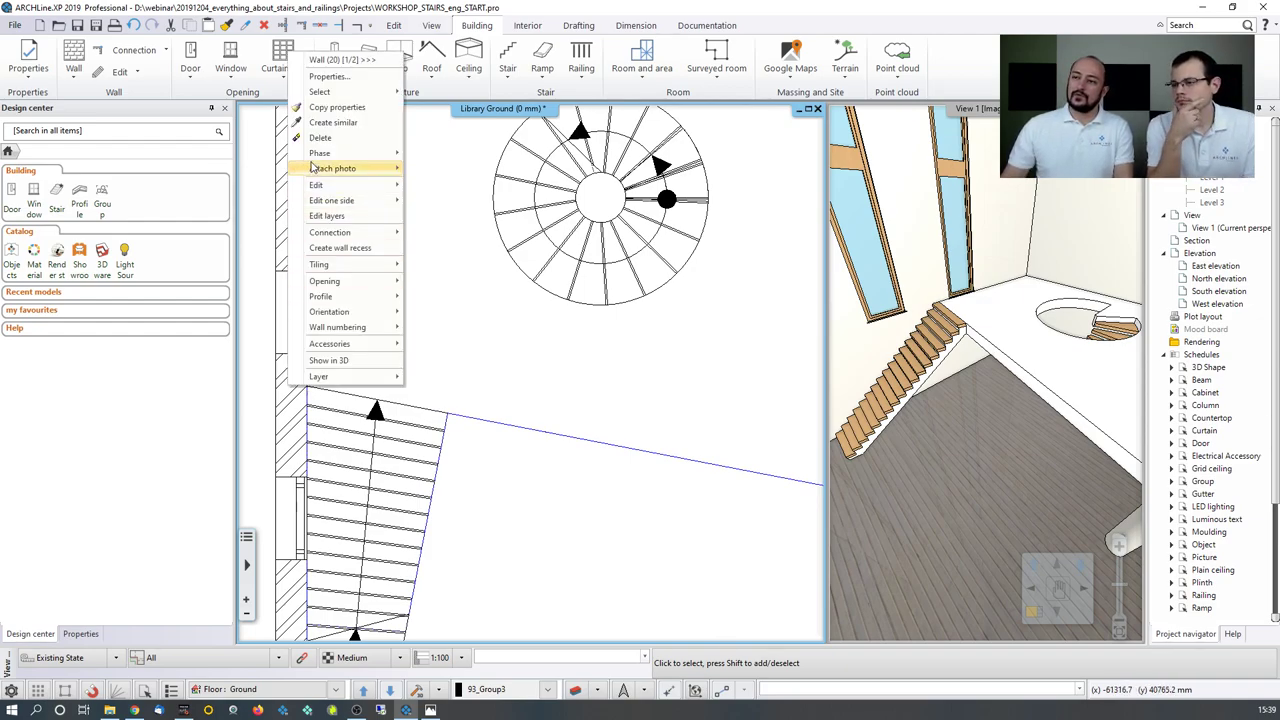
{"action": "left_click", "coordinate": [333, 123]}
{"action": "scroll", "coordinate": [490, 452], "scroll_direction": "up", "scroll_amount": 5}
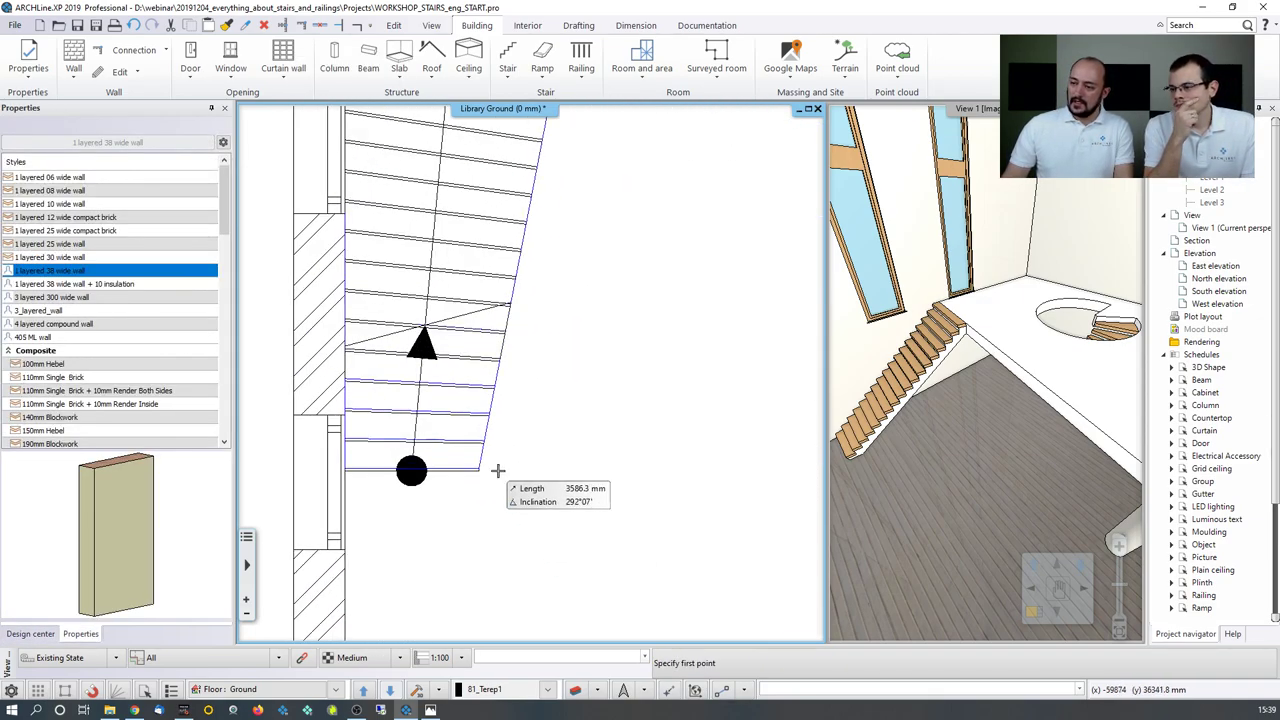
{"action": "left_click", "coordinate": [493, 424]}
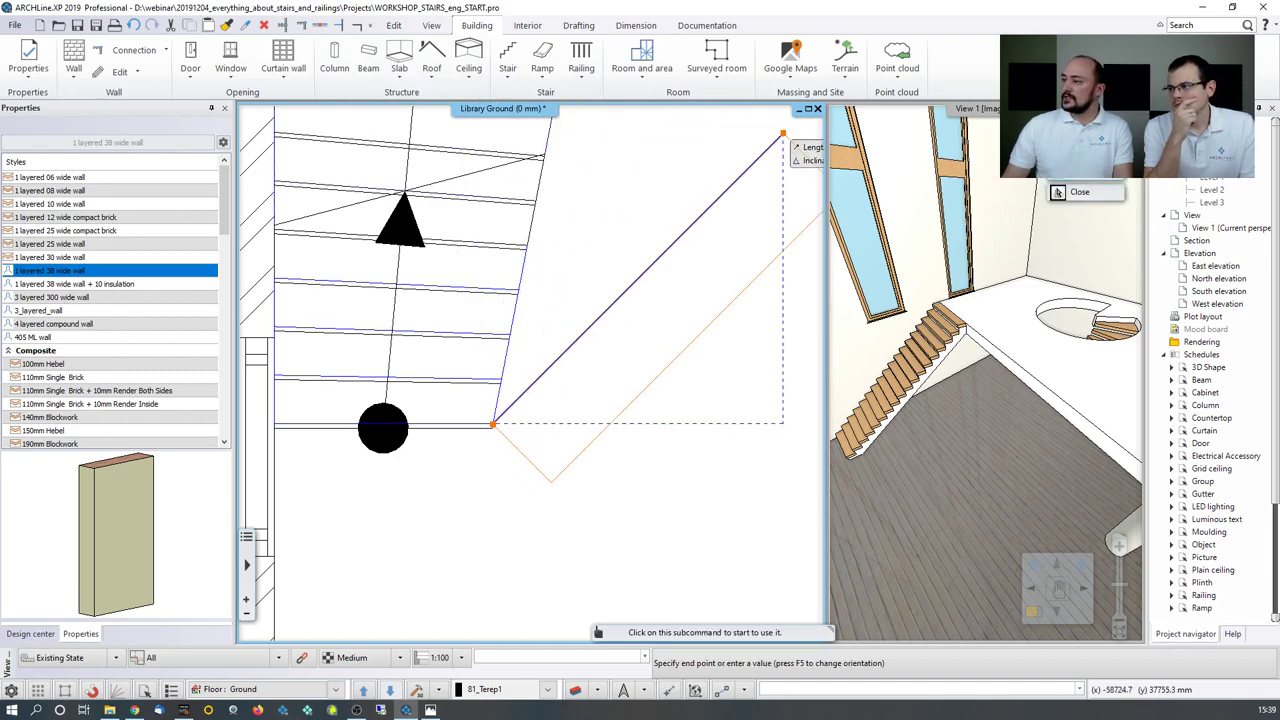
{"action": "scroll", "coordinate": [491, 274], "scroll_direction": "up", "scroll_amount": 5}
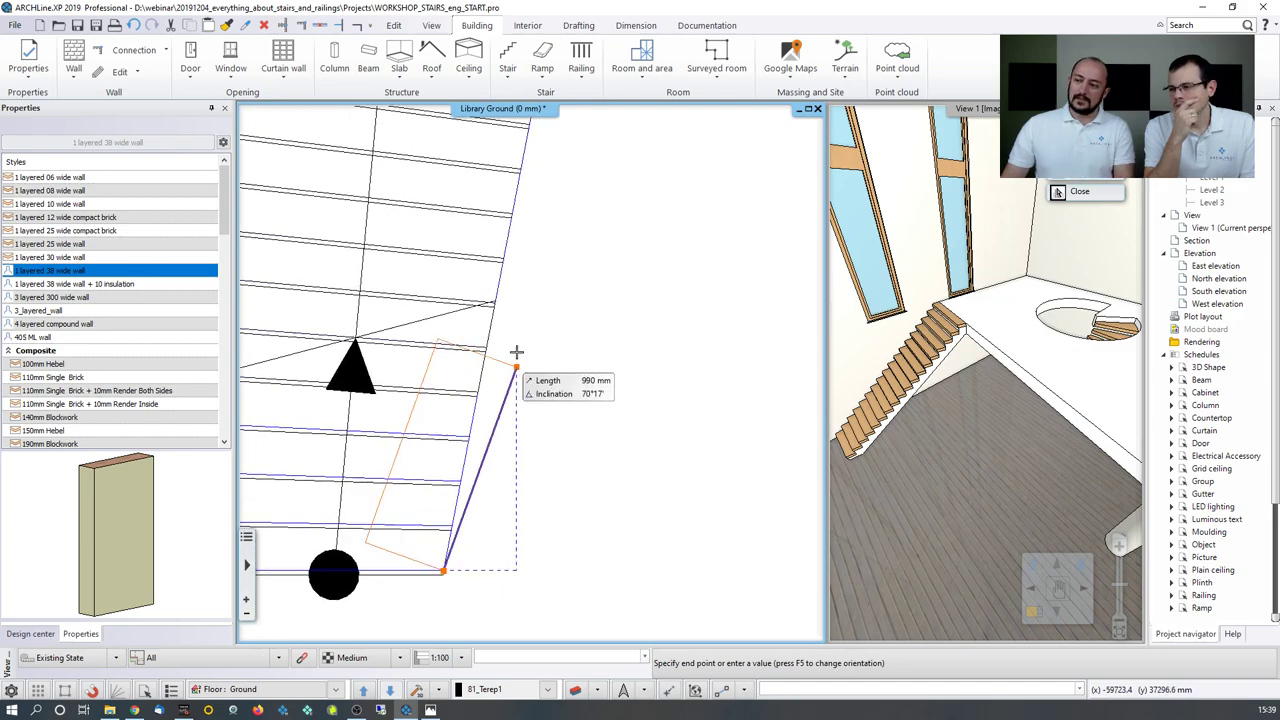
{"action": "scroll", "coordinate": [528, 398], "scroll_direction": "down", "scroll_amount": 4}
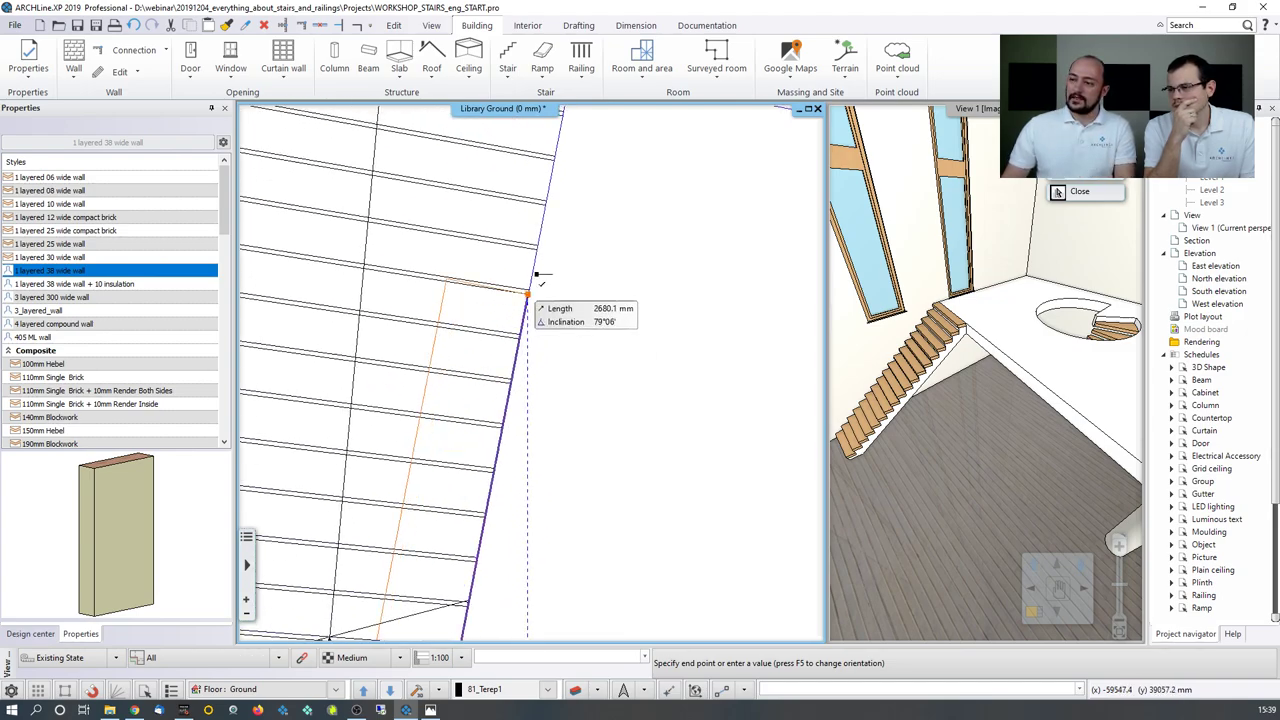
{"action": "left_click", "coordinate": [545, 291]}
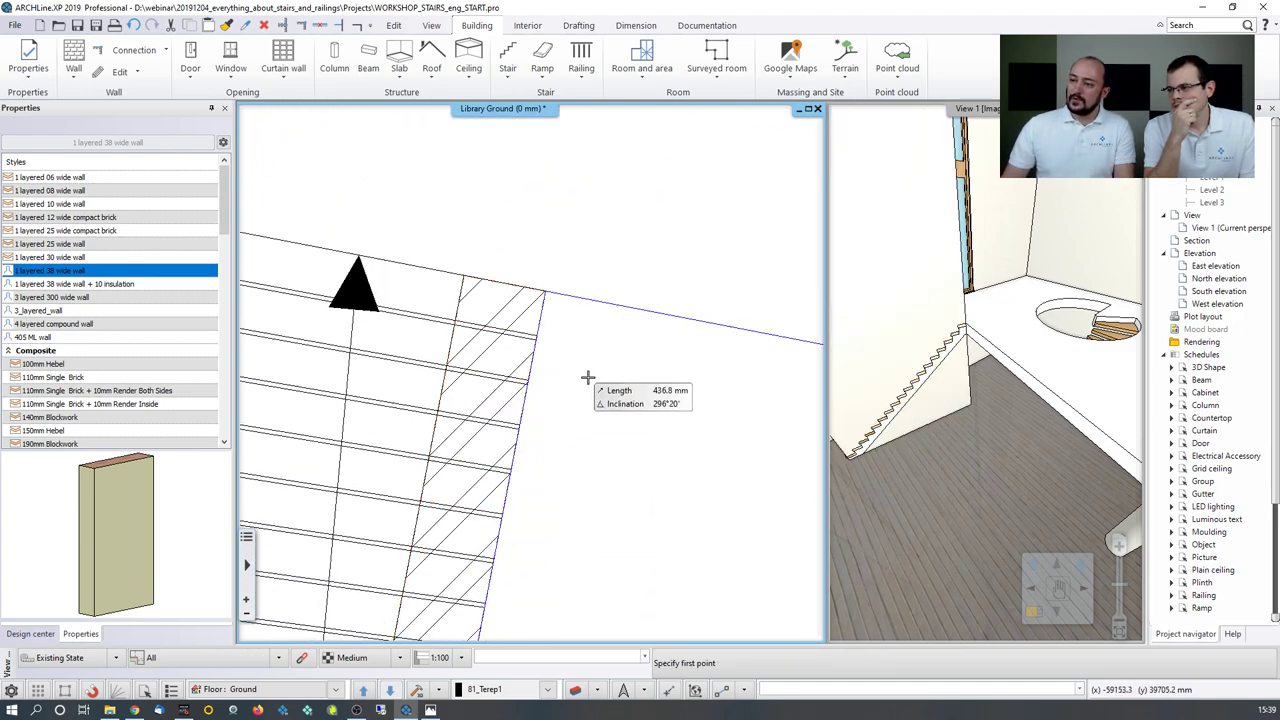
{"action": "key", "text": "Escape"}
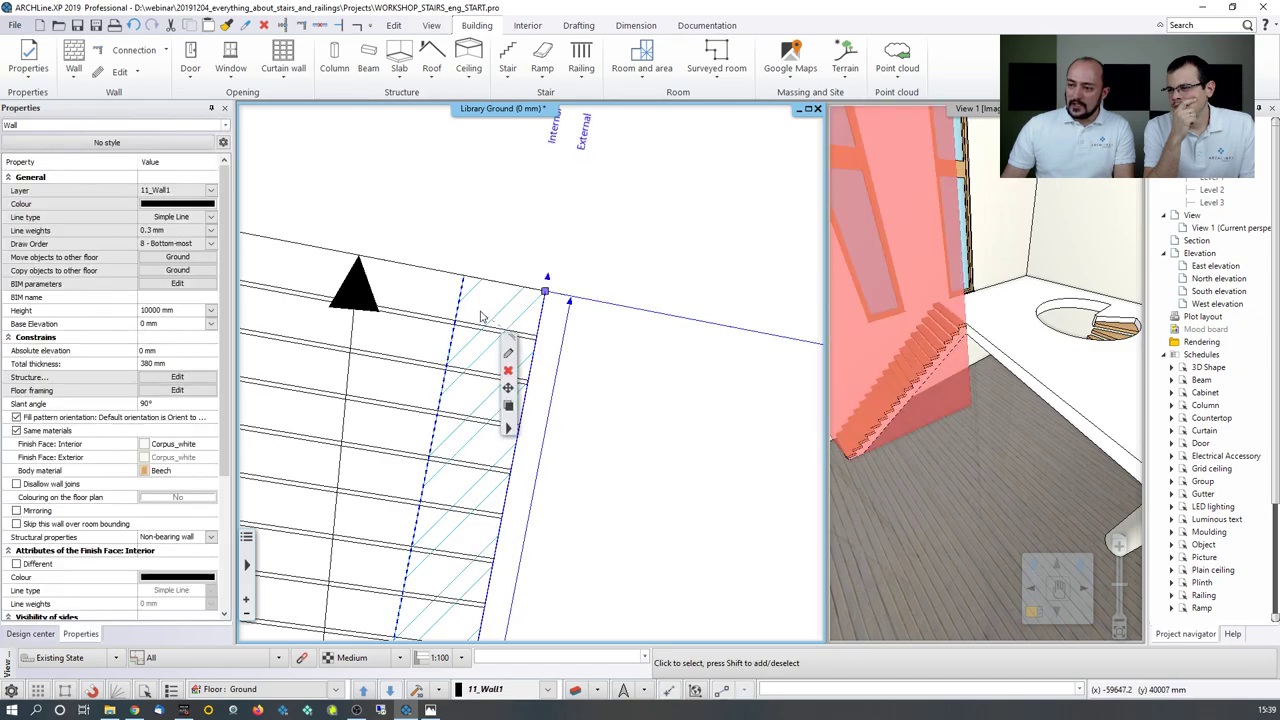
Step: Set the new wall's total thickness to 100 mm and check it in 3D
{"action": "left_click", "coordinate": [160, 362]}
{"action": "type", "text": "100"}
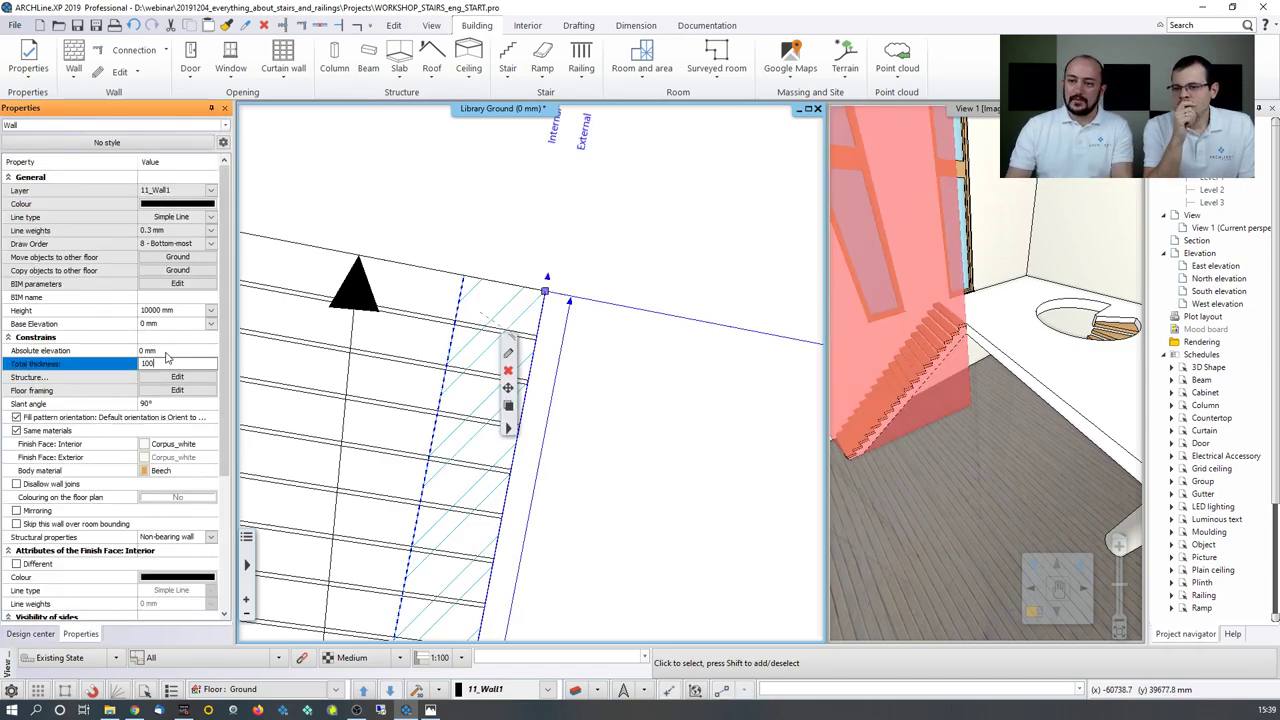
{"action": "key", "text": "Return"}
{"action": "left_click", "coordinate": [720, 425]}
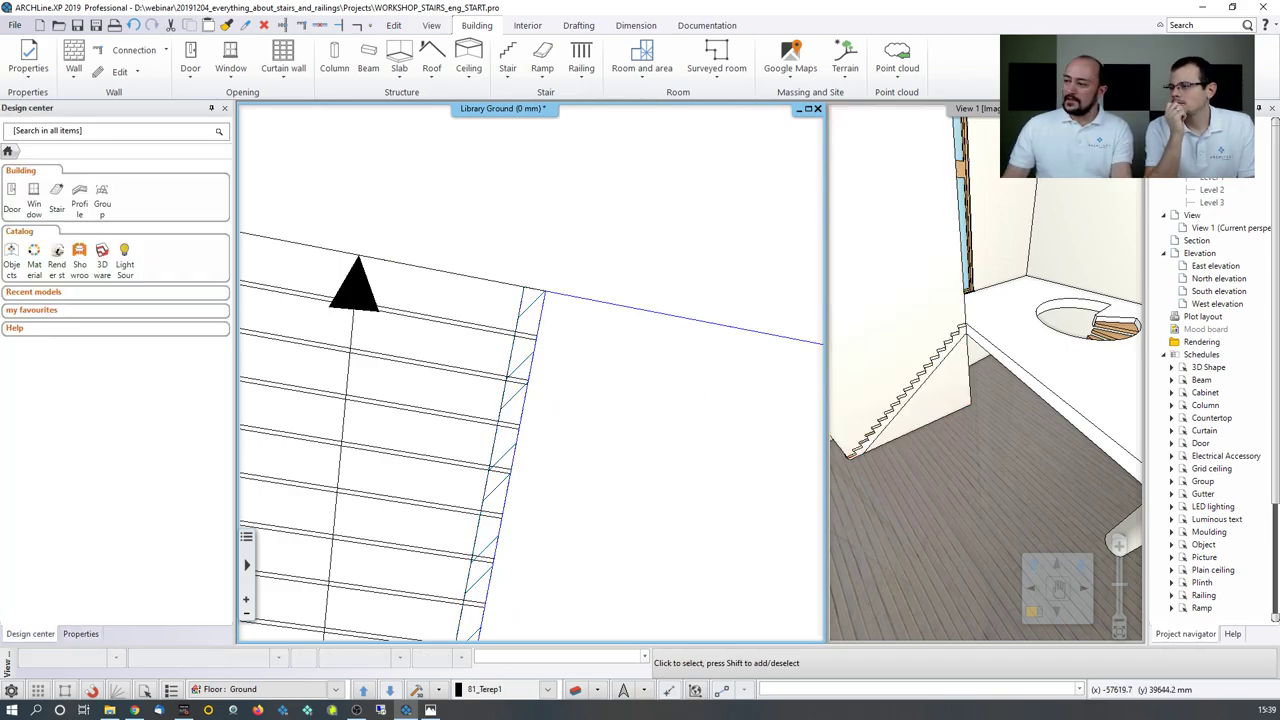
{"action": "left_click_drag", "start_coordinate": [900, 400], "coordinate": [947, 401]}
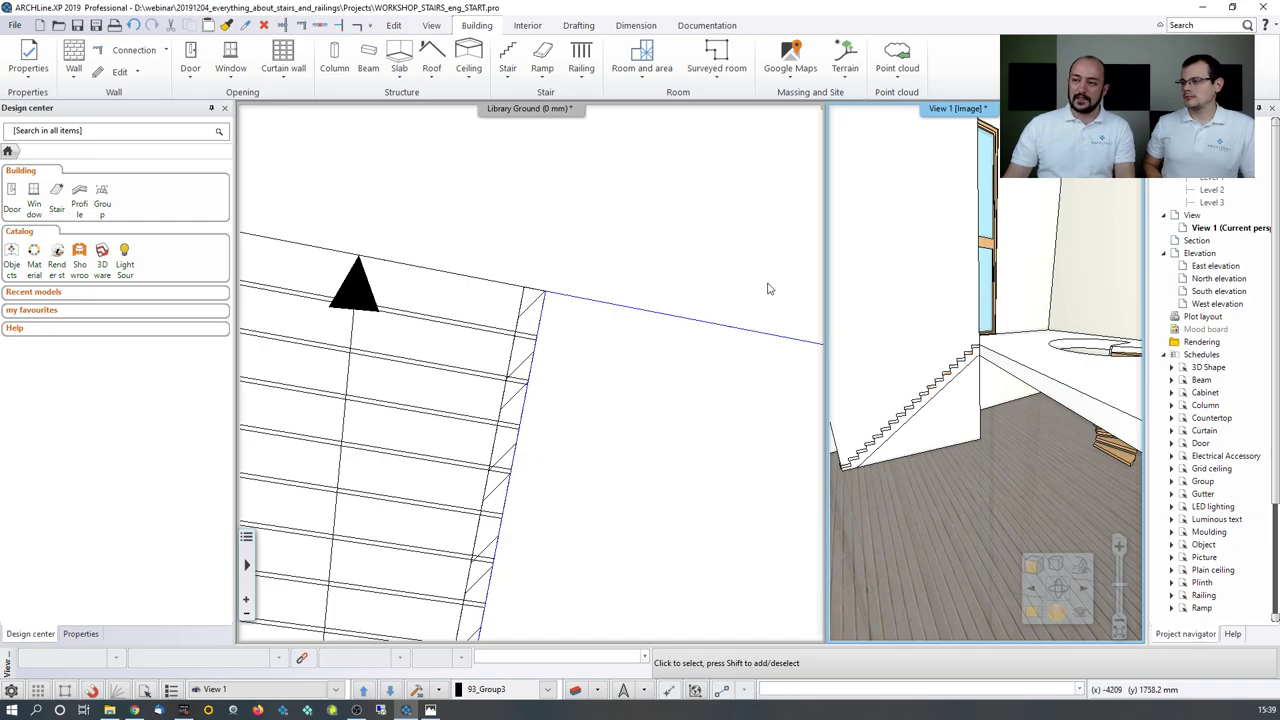
Step: Change the straight stair's Cut the walls support setting from No cutting to All floors
{"action": "scroll", "coordinate": [570, 365], "scroll_direction": "down", "scroll_amount": 1}
{"action": "middle_click_drag", "start_coordinate": [443, 420], "coordinate": [550, 328]}
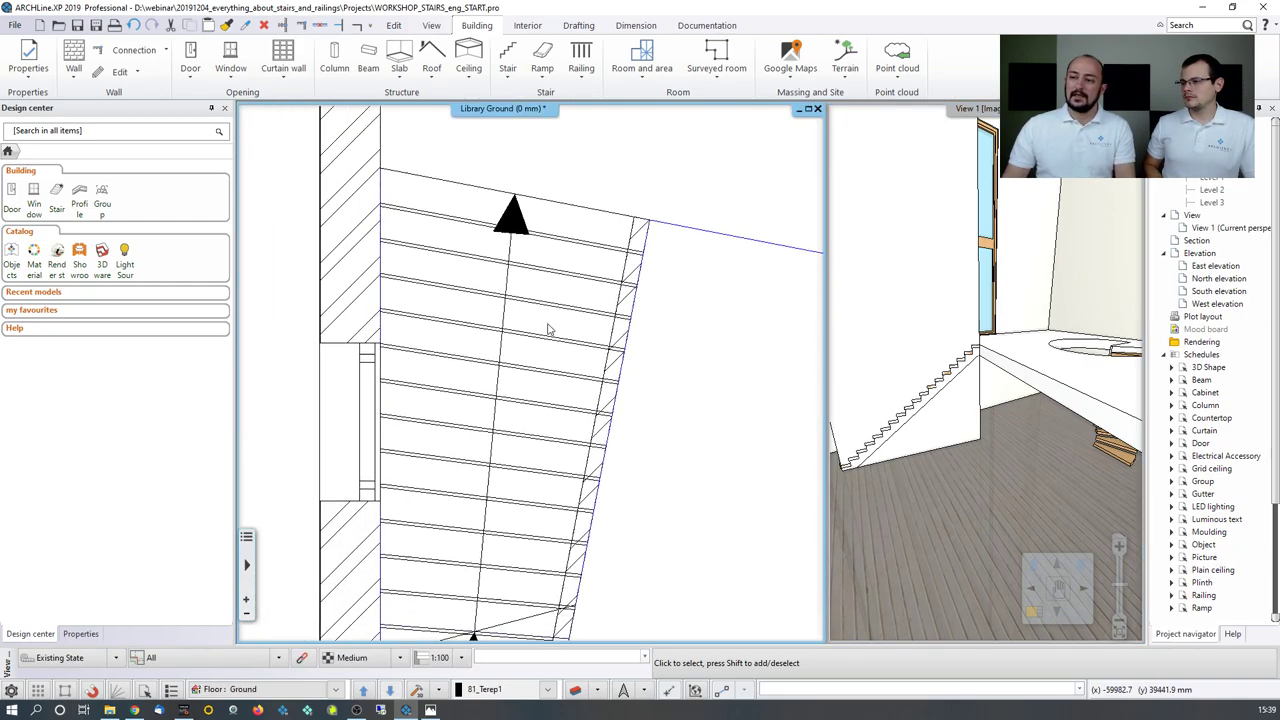
{"action": "left_click", "coordinate": [500, 340]}
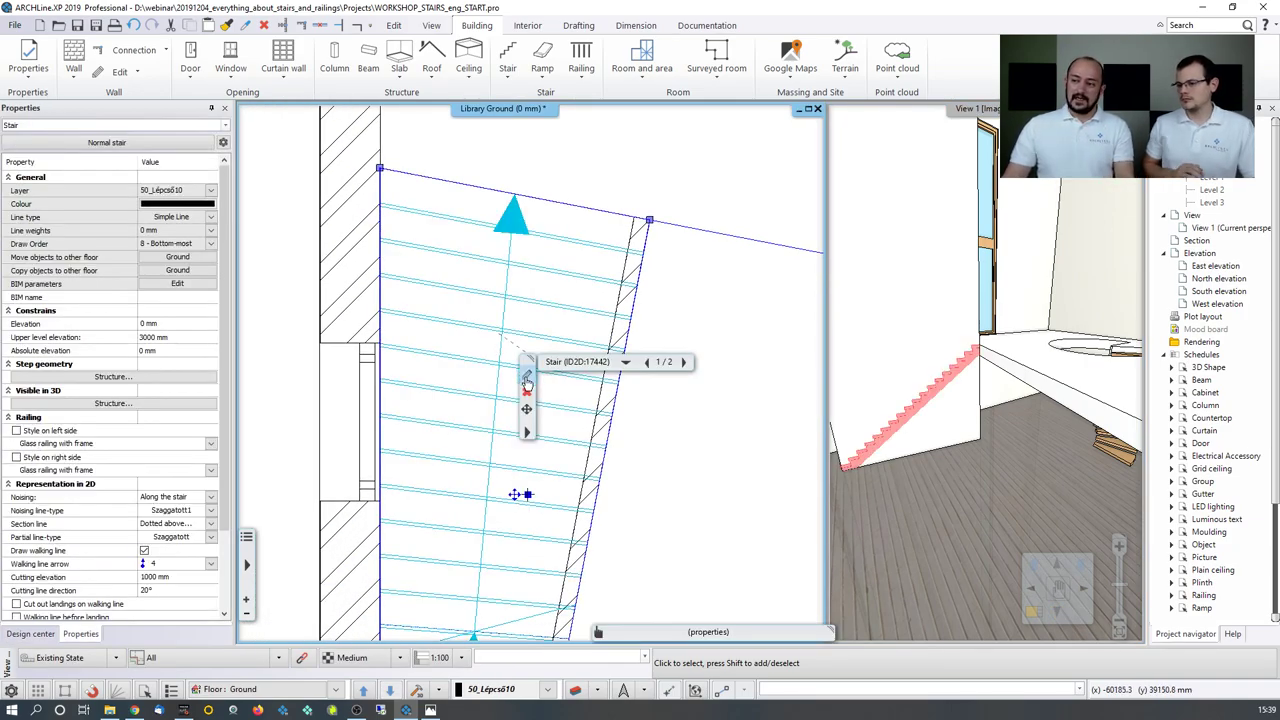
{"action": "left_click", "coordinate": [526, 375]}
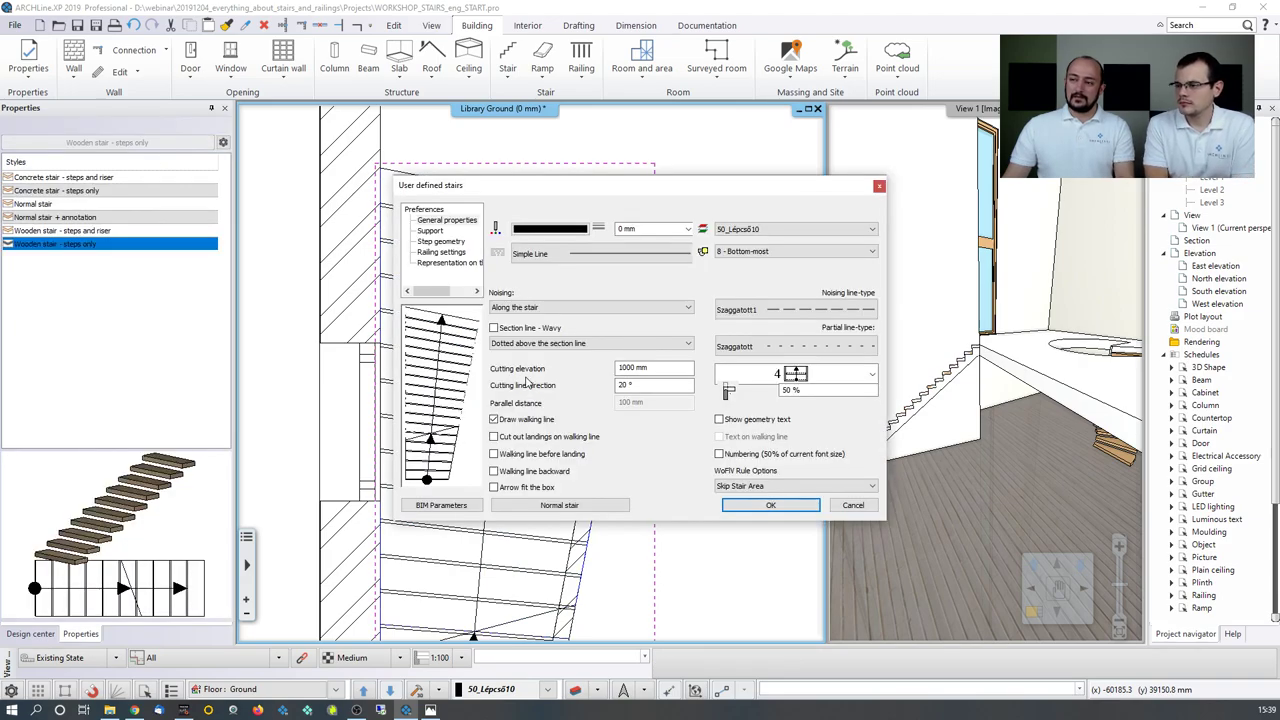
{"action": "left_click", "coordinate": [434, 231]}
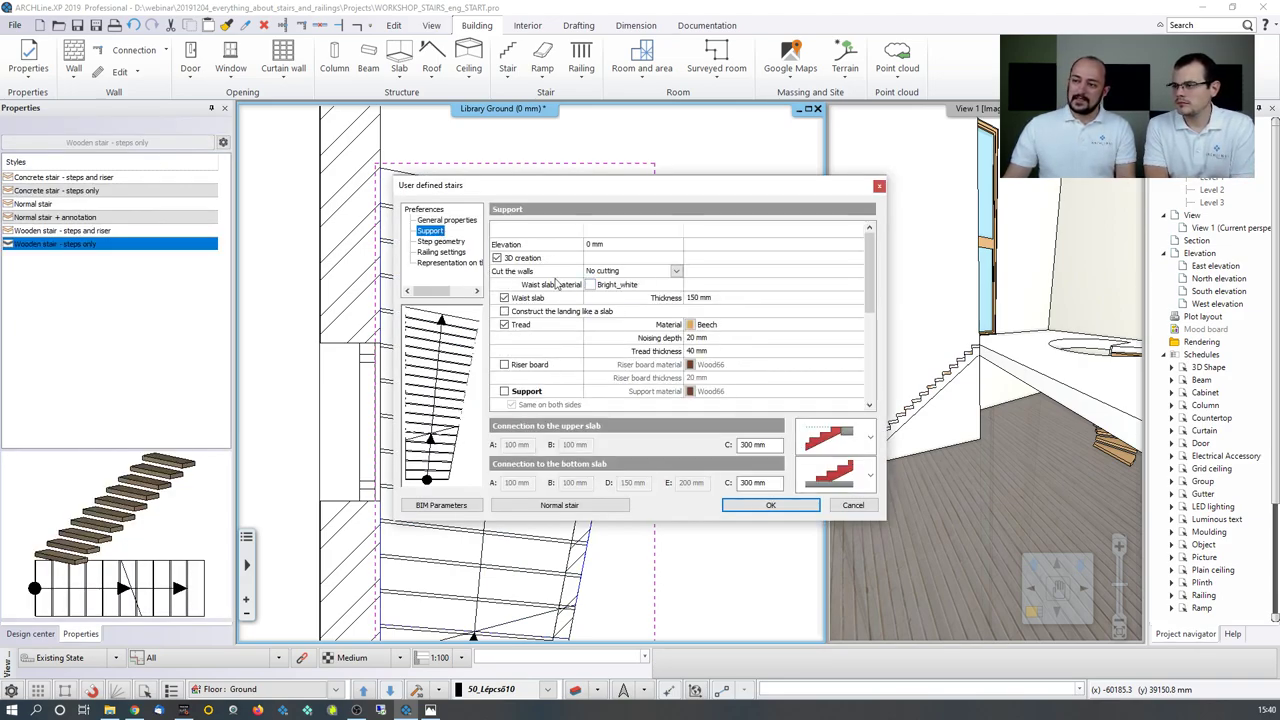
{"action": "left_click", "coordinate": [612, 273]}
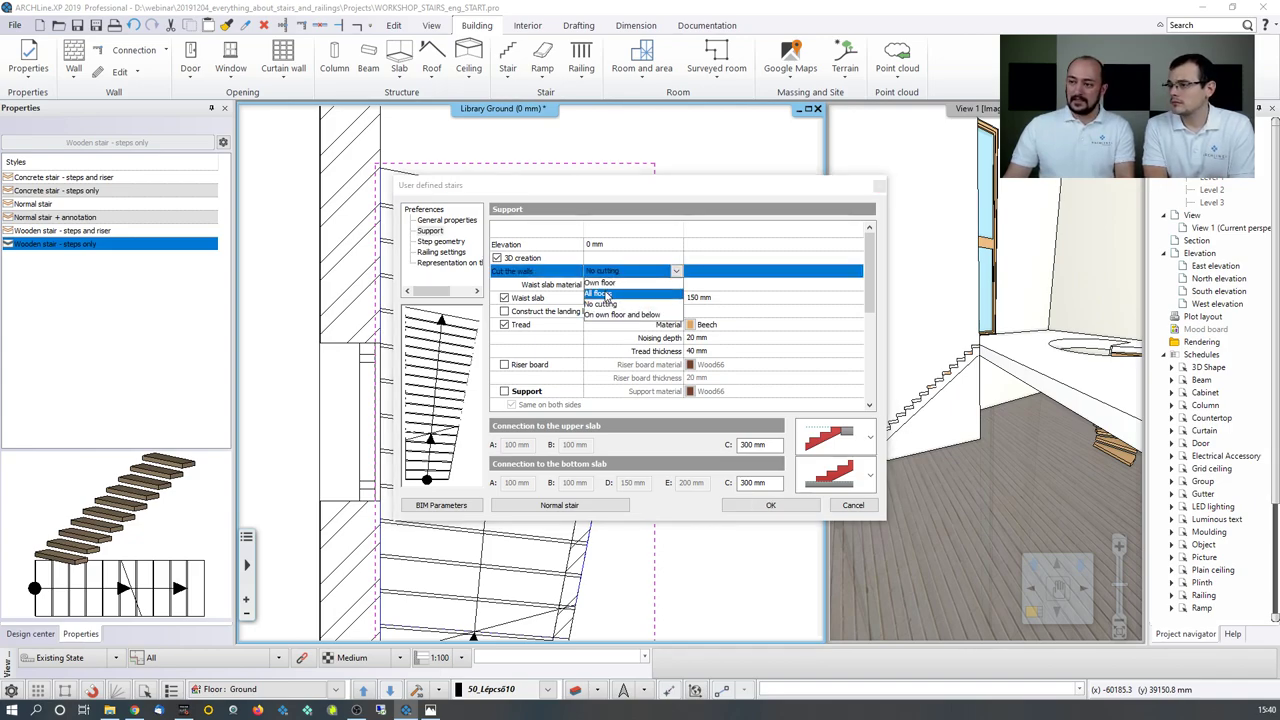
{"action": "left_click", "coordinate": [605, 295]}
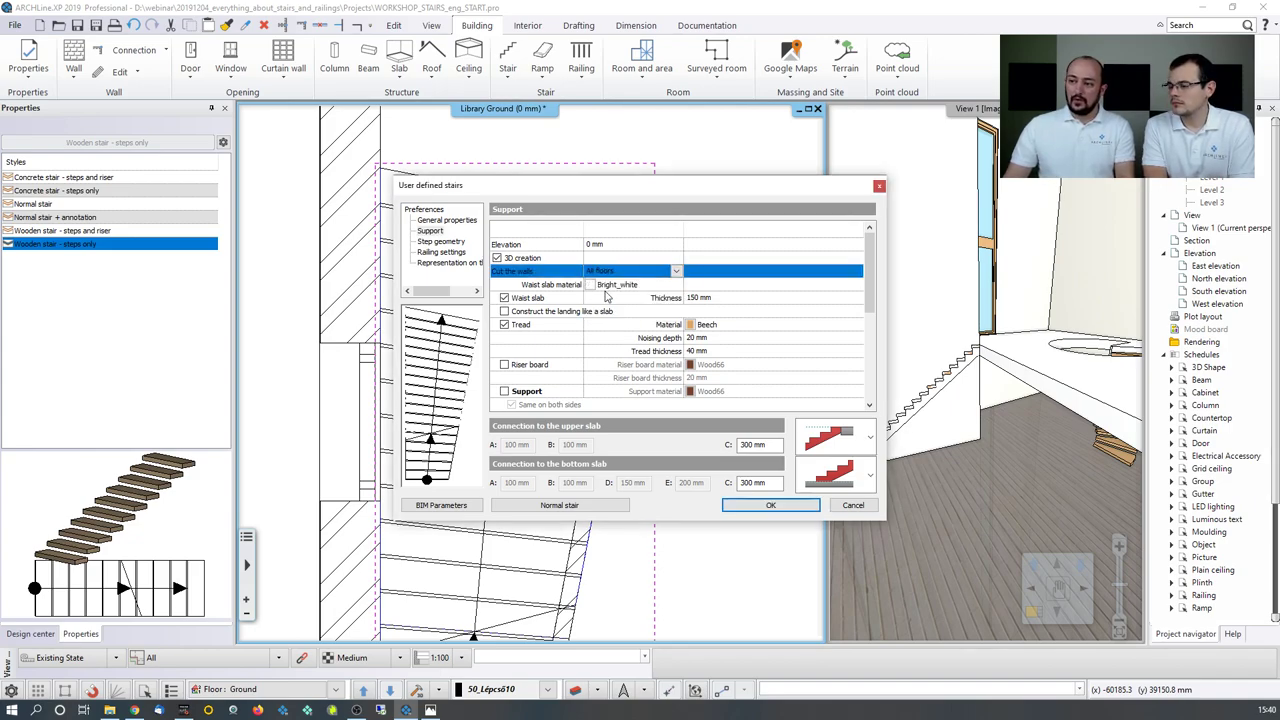
{"action": "left_click", "coordinate": [768, 506]}
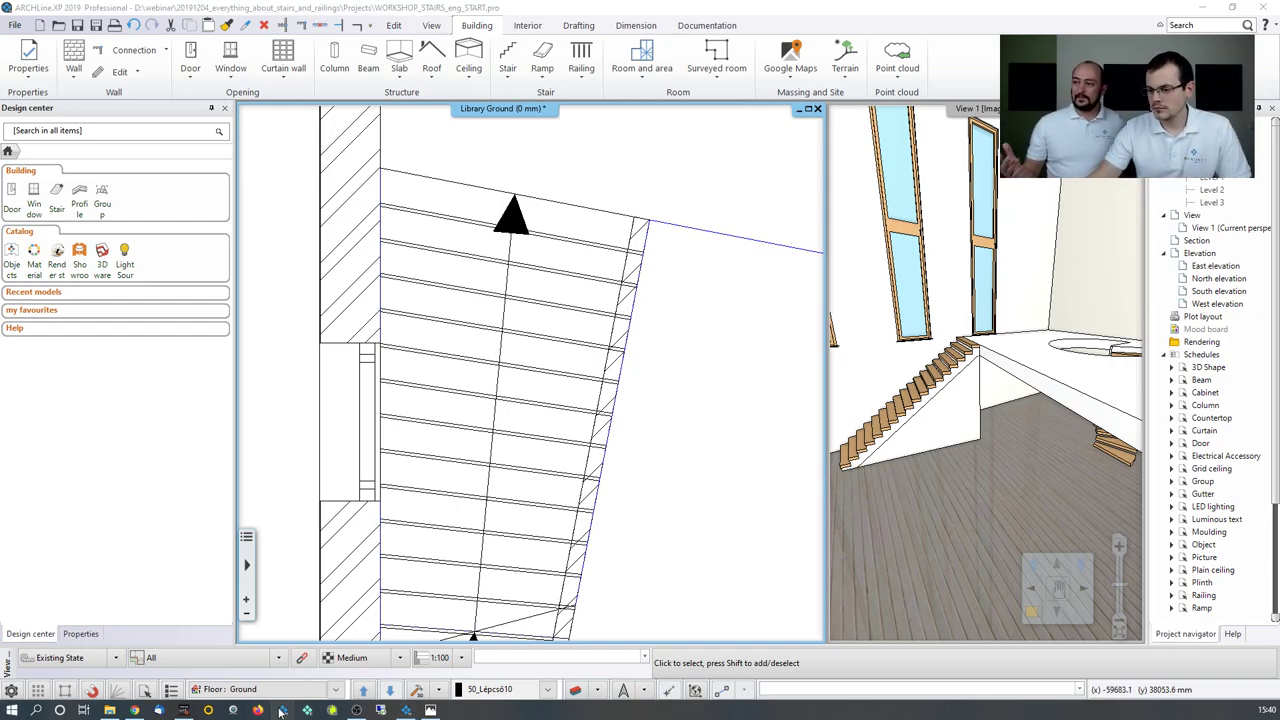
Step: Answer the Update prompt and open staircases.pro from Recent projects
{"action": "left_click", "coordinate": [697, 405]}
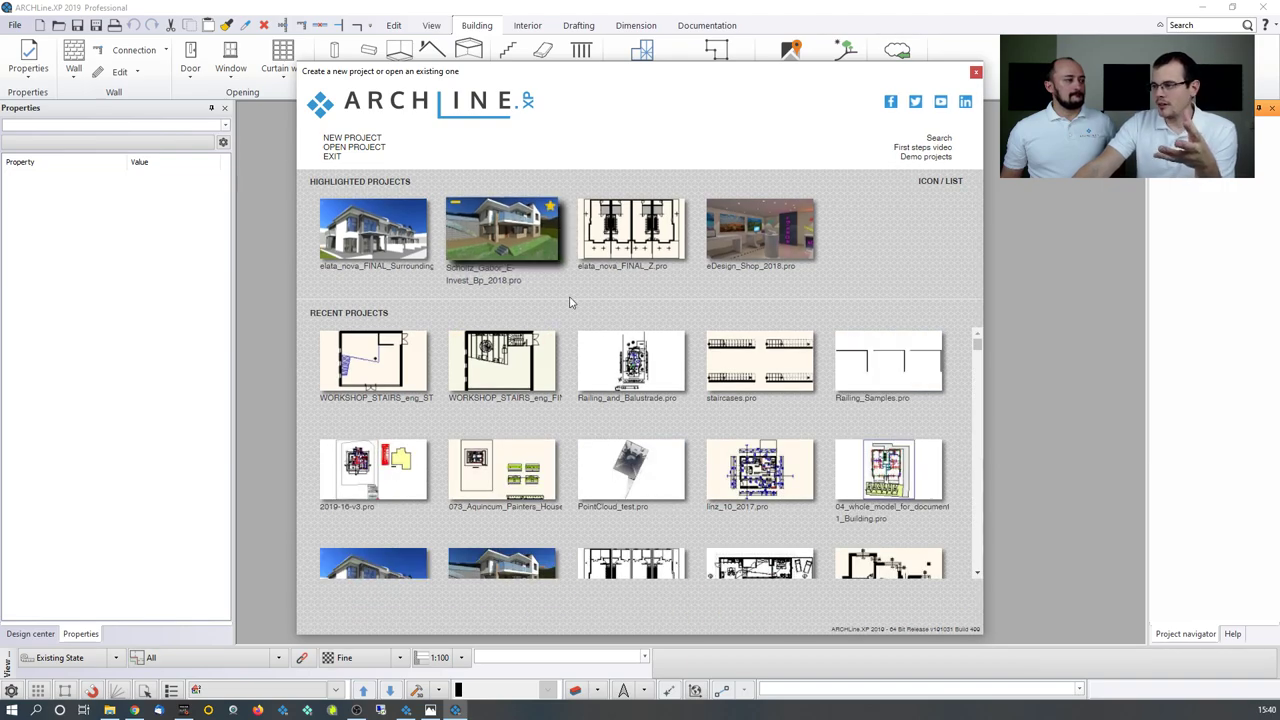
{"action": "left_click", "coordinate": [757, 377]}
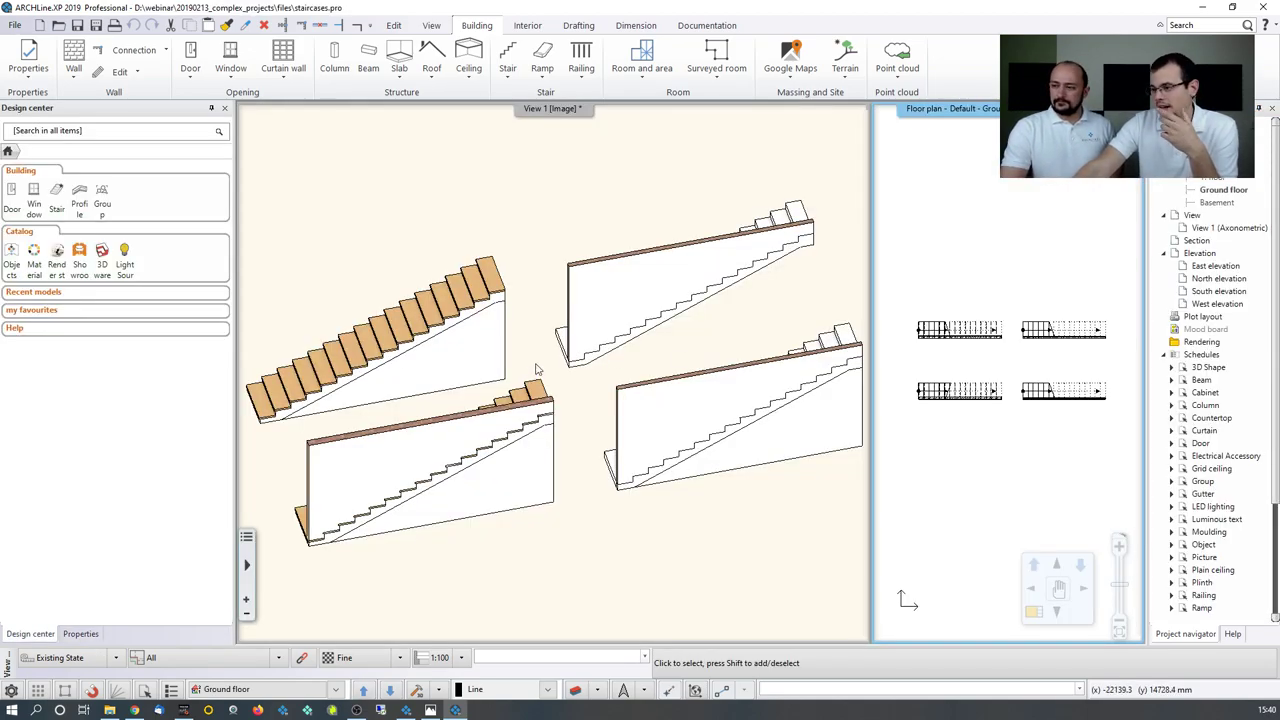
{"action": "left_click", "coordinate": [445, 360]}
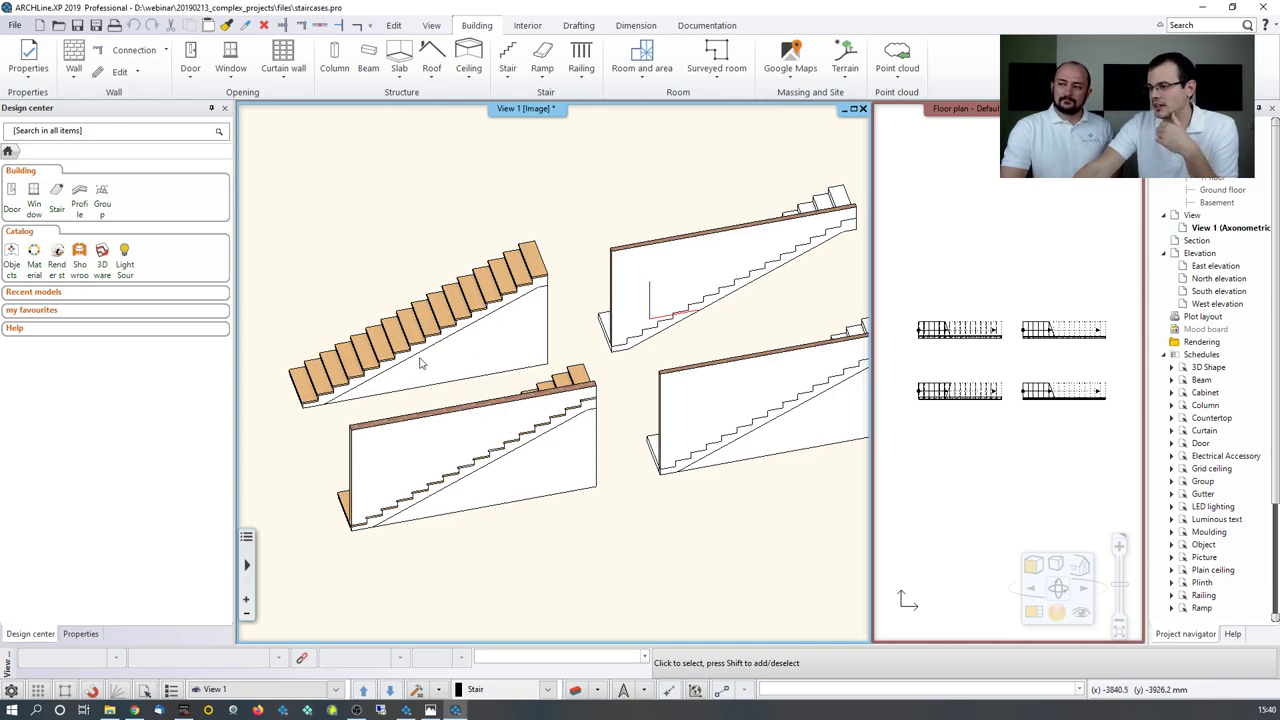
{"action": "middle_click_drag", "start_coordinate": [423, 363], "coordinate": [310, 423]}
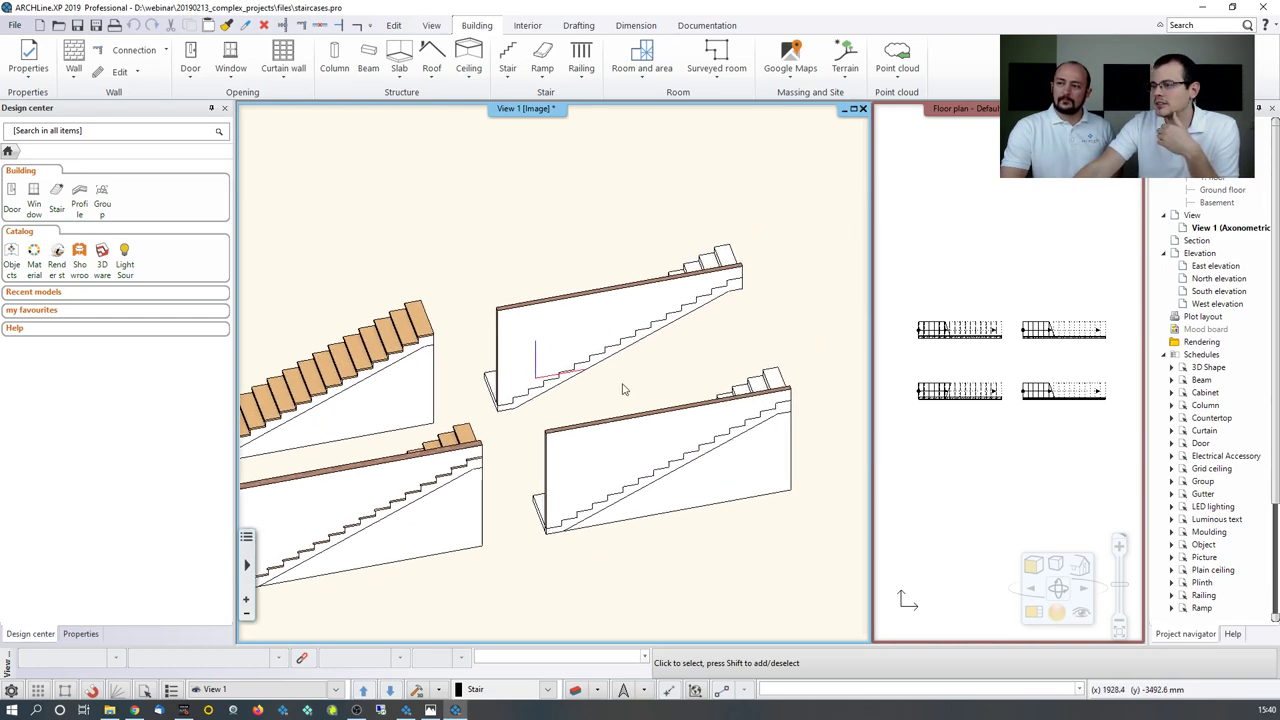
{"action": "middle_click_drag", "start_coordinate": [510, 404], "coordinate": [553, 346]}
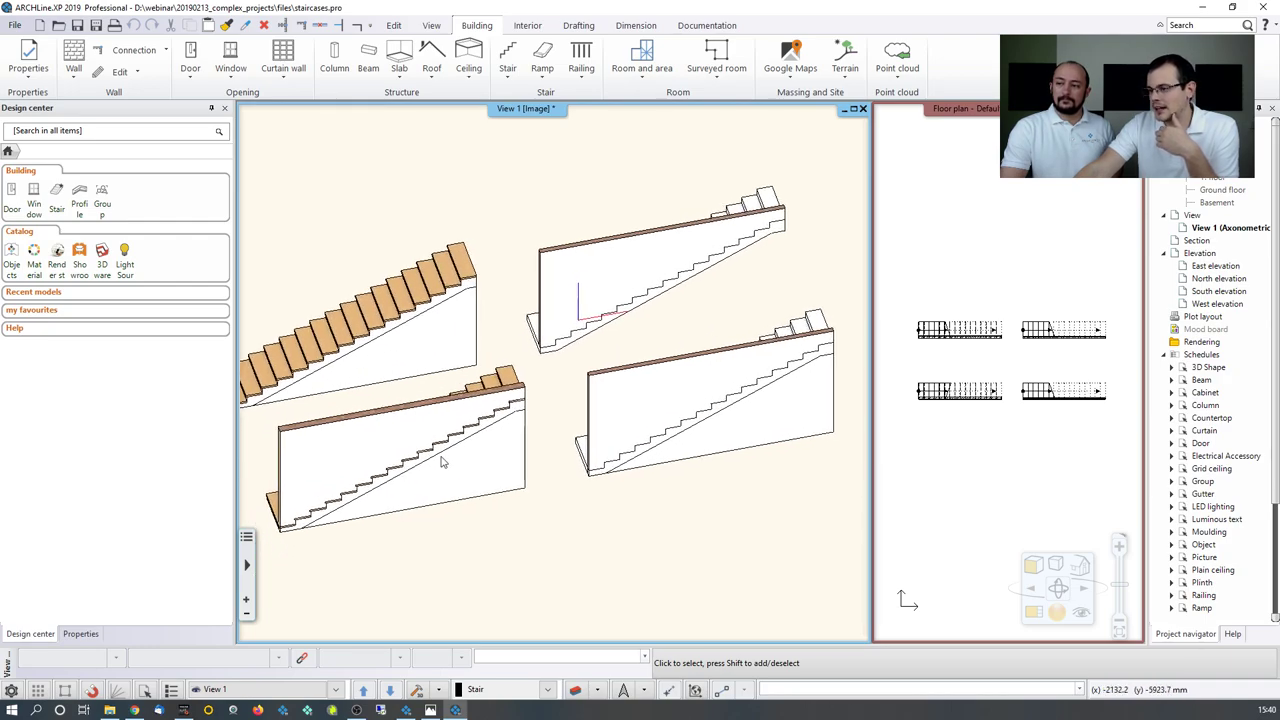
{"action": "left_click", "coordinate": [395, 315]}
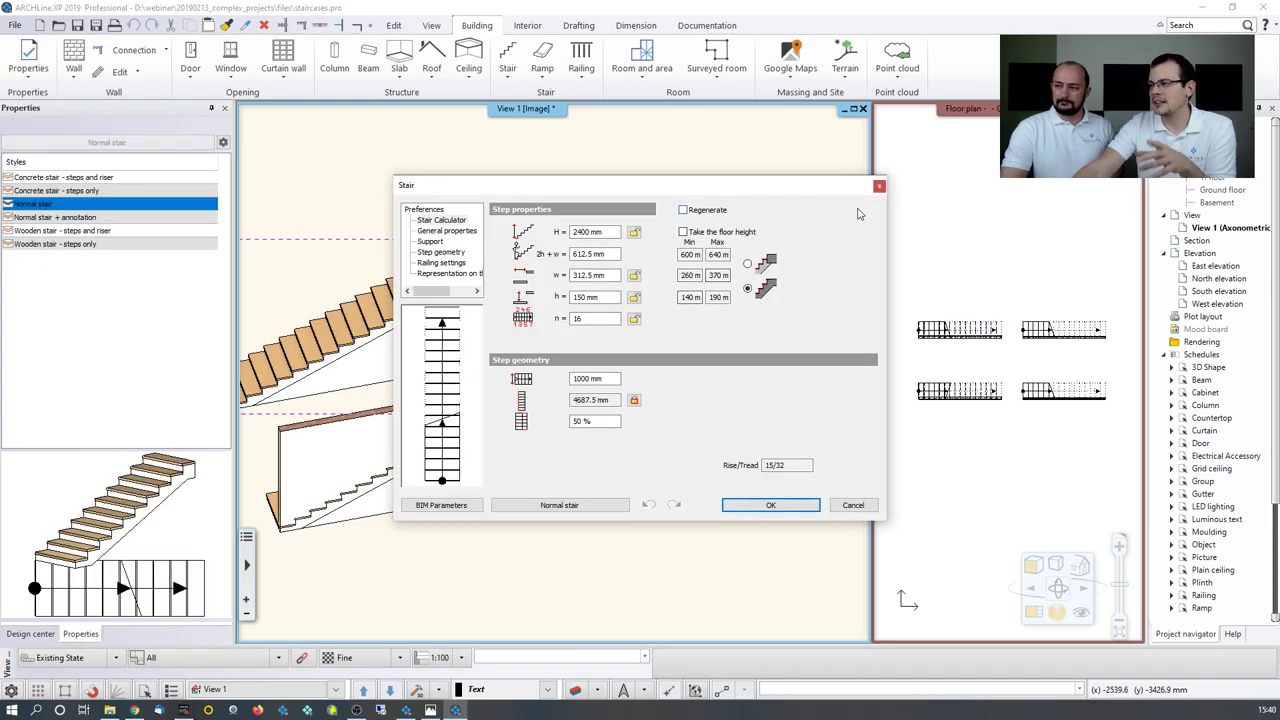
{"action": "left_click", "coordinate": [879, 187]}
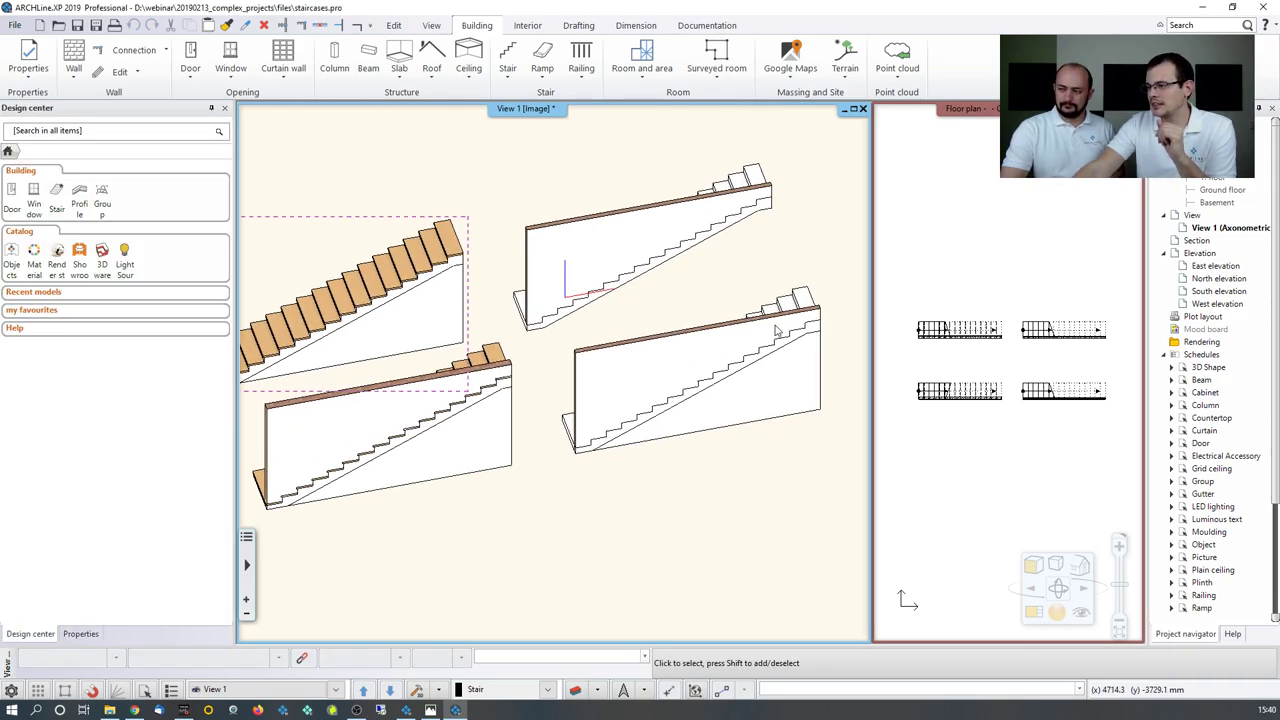
Step: Swap views so the Ground floor plan fills the main pane and 3D sits aside
{"action": "left_click", "coordinate": [999, 376]}
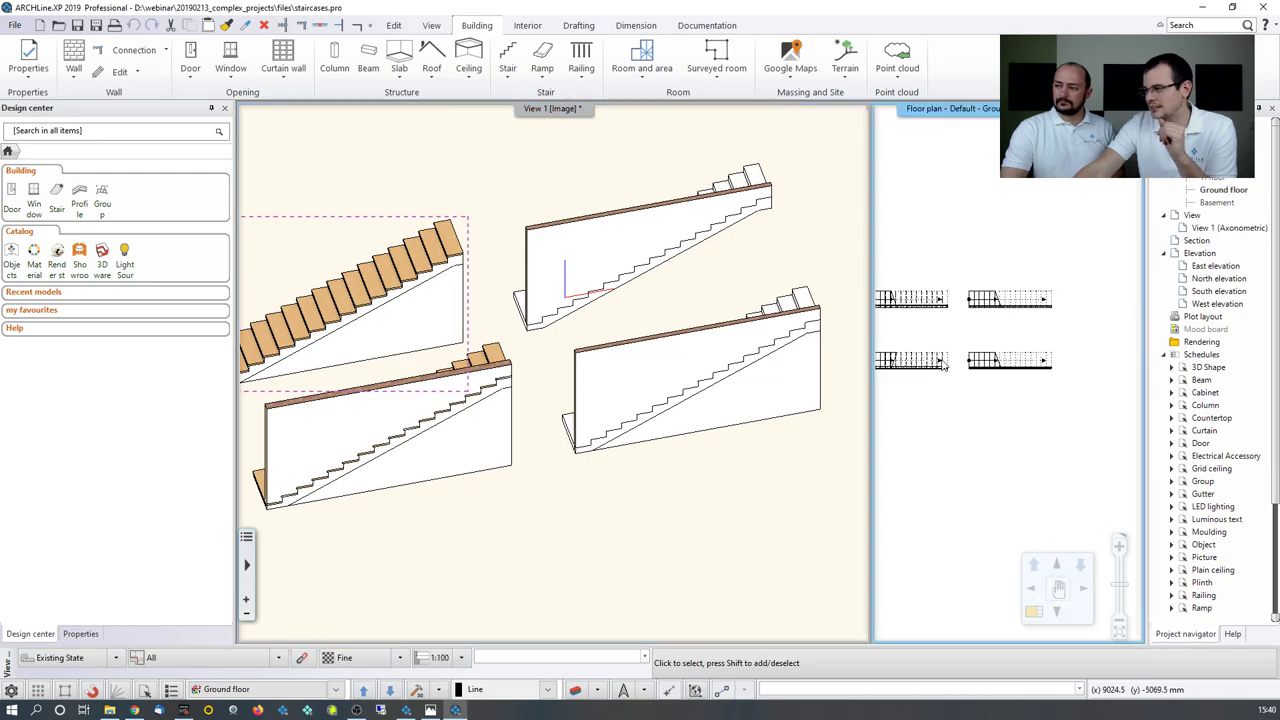
{"action": "scroll", "coordinate": [1005, 395], "scroll_direction": "up", "scroll_amount": 4}
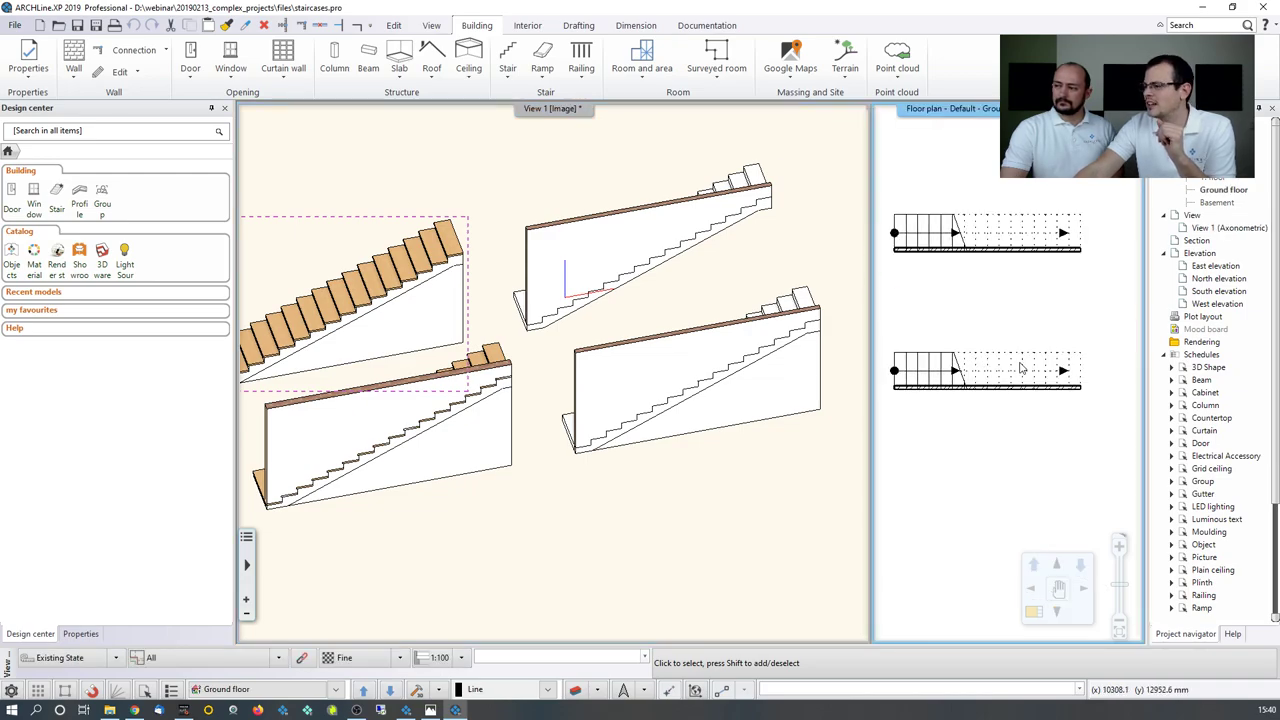
{"action": "left_click", "coordinate": [1033, 611]}
{"action": "scroll", "coordinate": [591, 420], "scroll_direction": "up", "scroll_amount": 3}
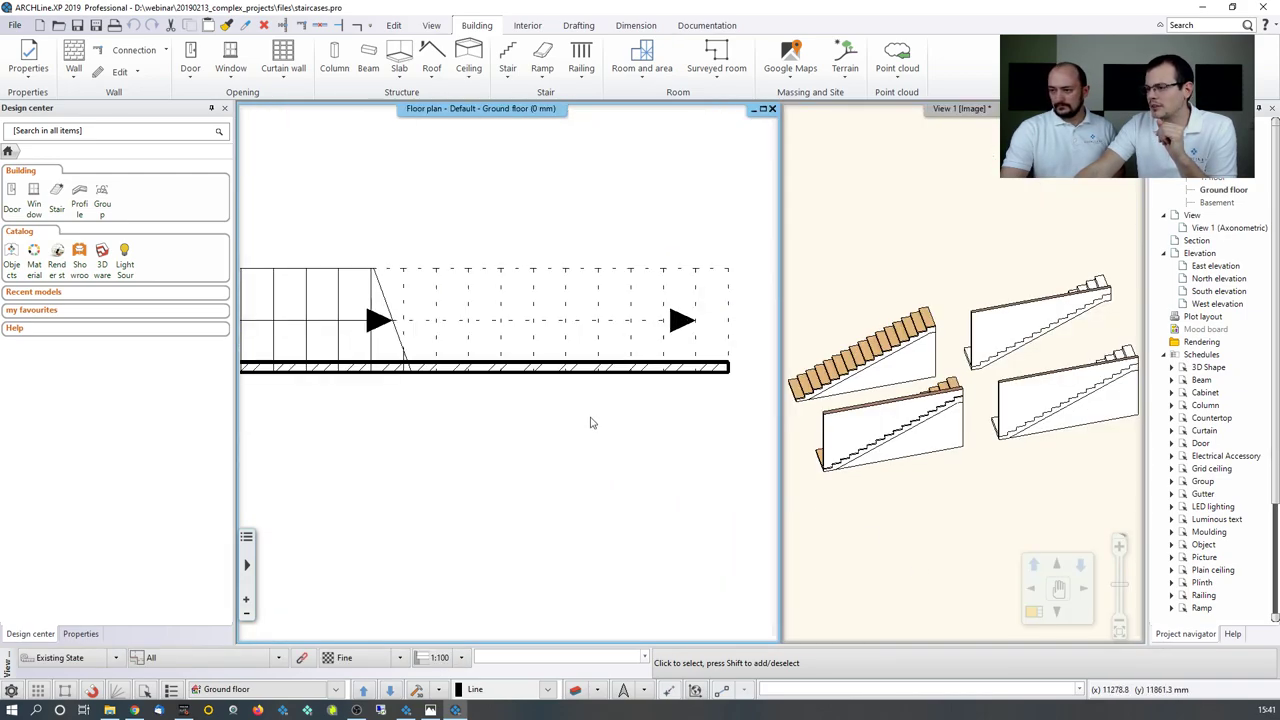
Step: Select the 5000 mm wall running behind the lower stair
{"action": "right_click", "coordinate": [534, 371]}
{"action": "left_click", "coordinate": [530, 372]}
{"action": "left_click", "coordinate": [530, 369]}
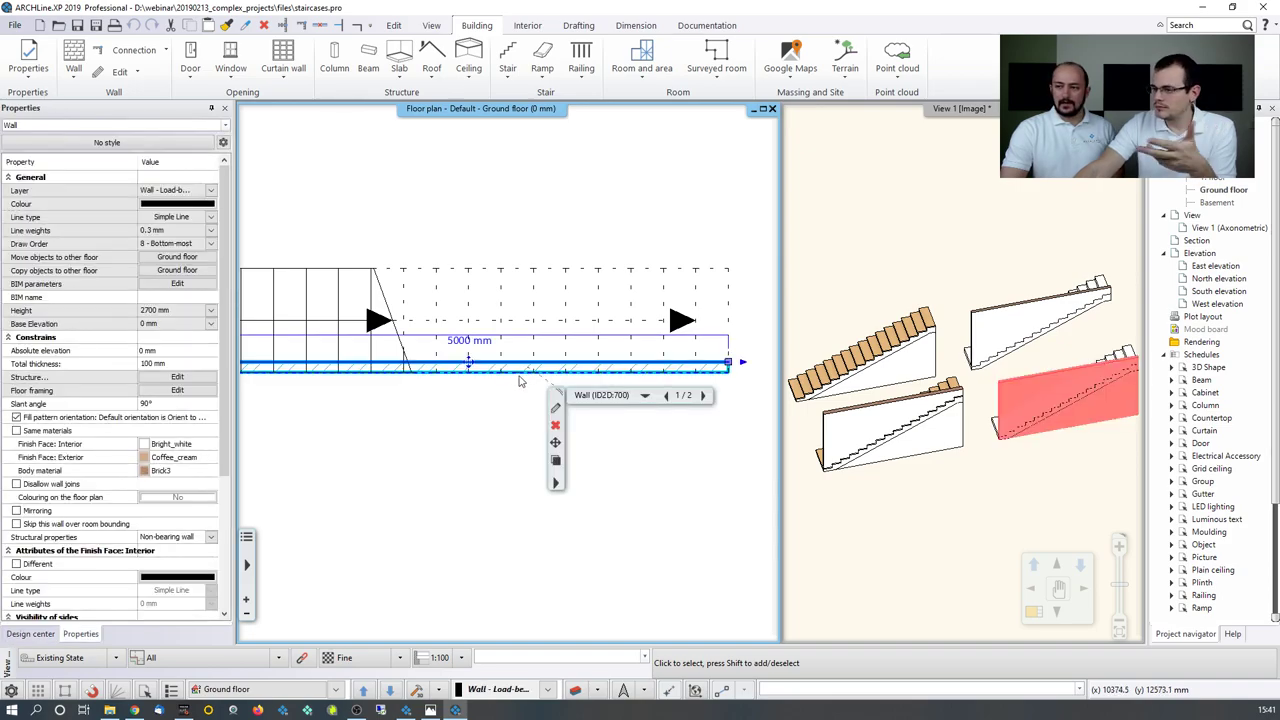
Step: Start Profile > Add whole front profile on the selected wall
{"action": "left_click", "coordinate": [556, 483]}
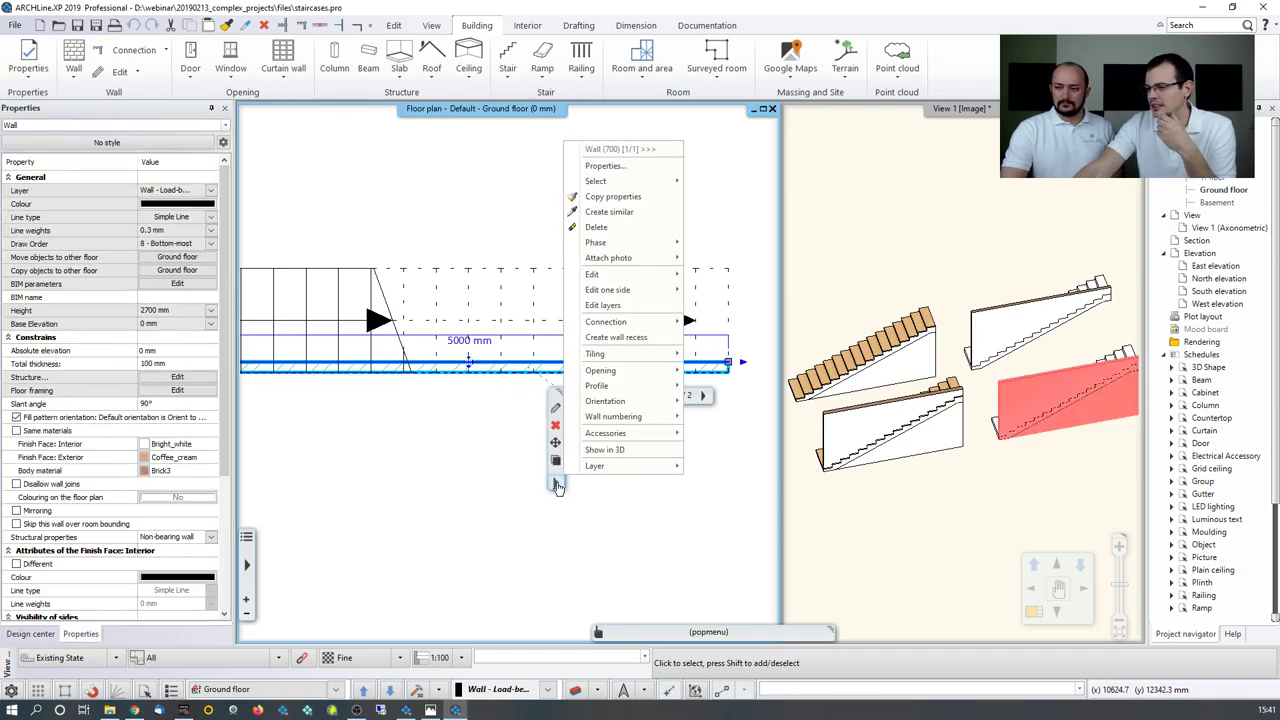
{"action": "mouse_move", "coordinate": [612, 386]}
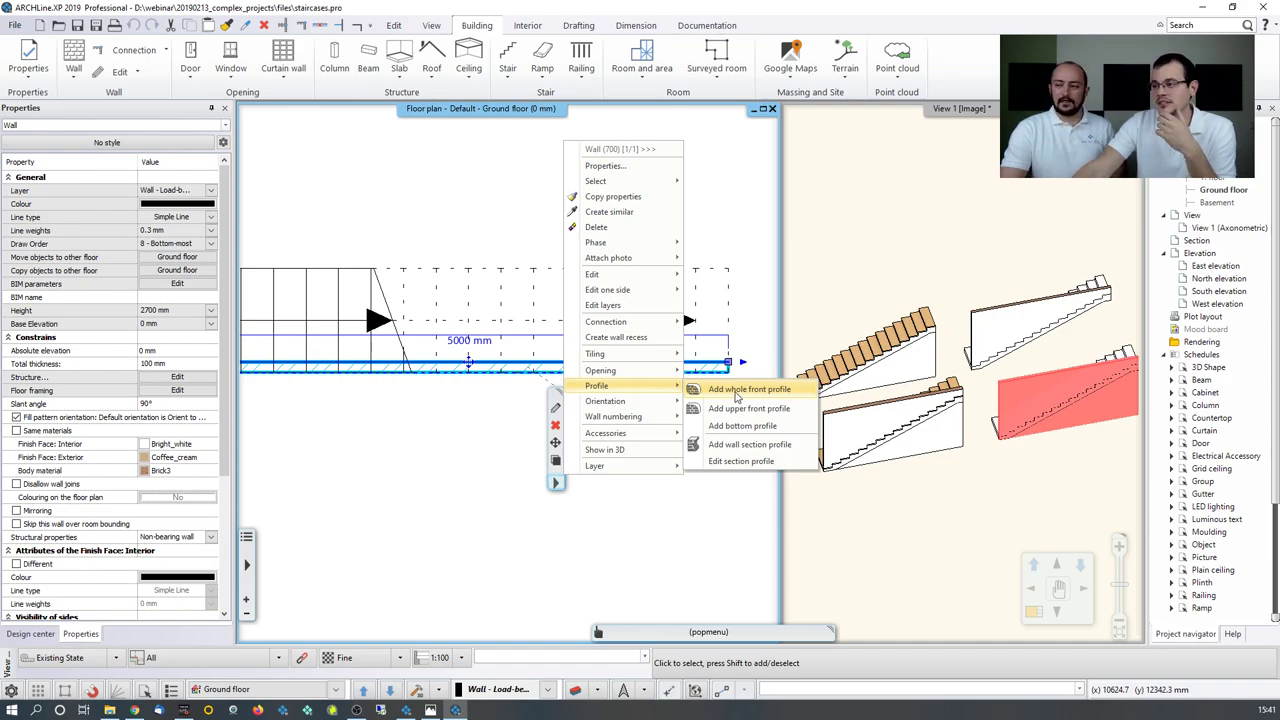
{"action": "left_click", "coordinate": [734, 394]}
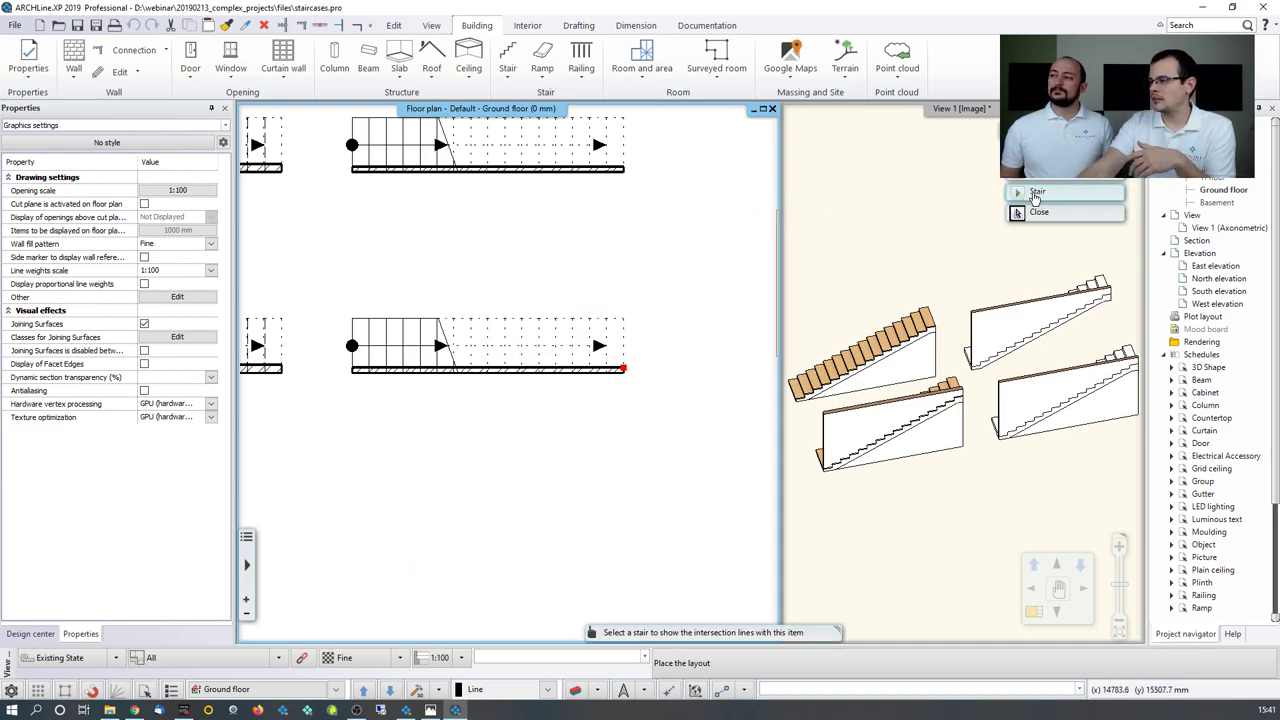
Step: Build the wall's closed front profile from the lower stair, placing the layout below the plan
{"action": "left_click", "coordinate": [1045, 197]}
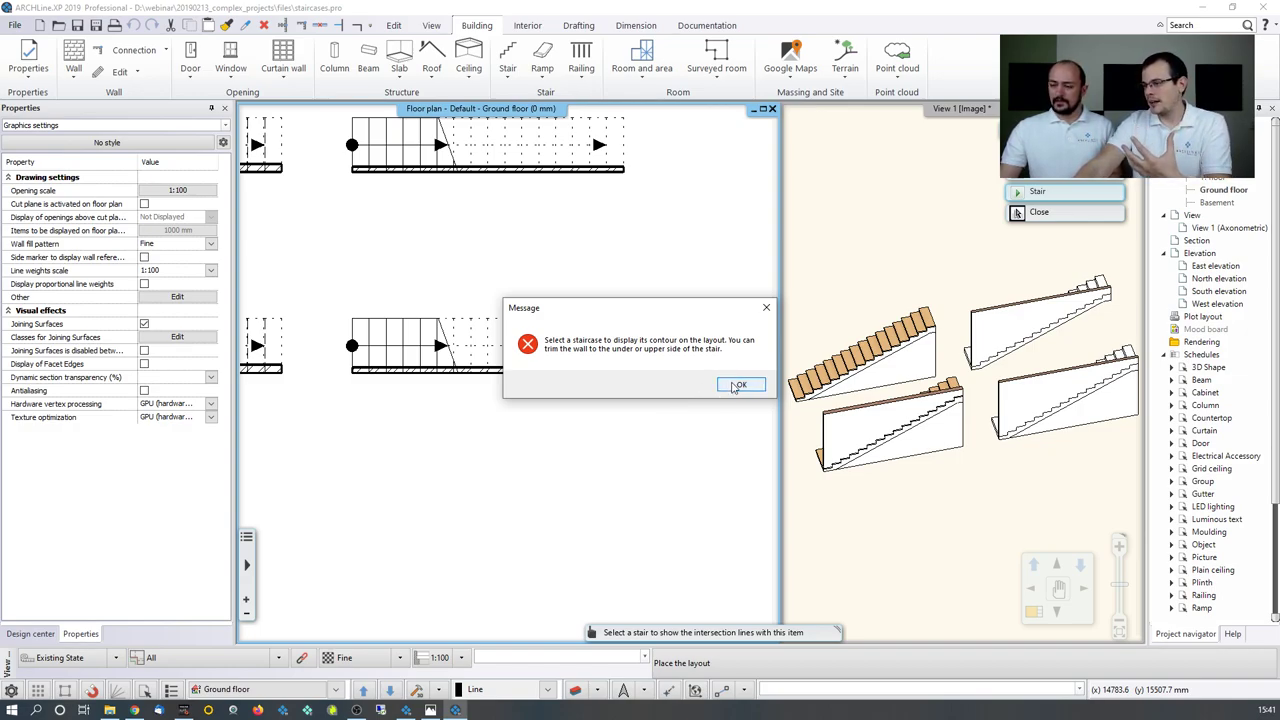
{"action": "left_click", "coordinate": [739, 385]}
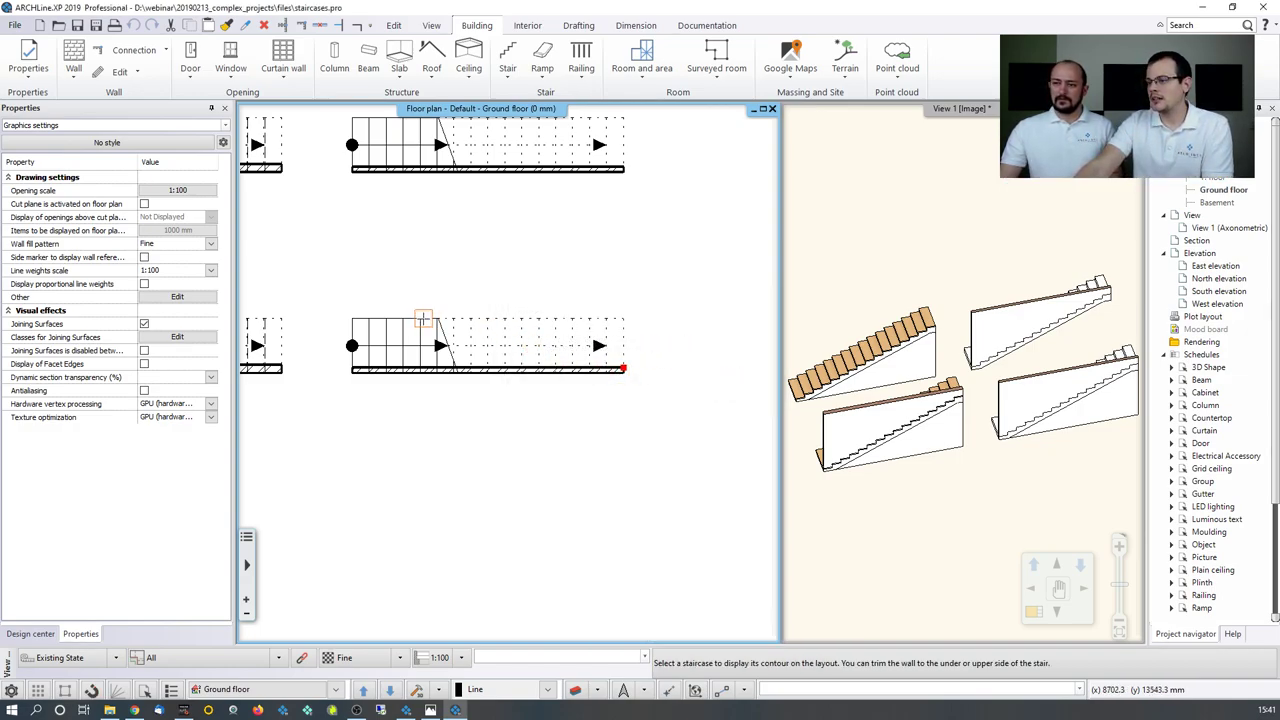
{"action": "left_click", "coordinate": [425, 316]}
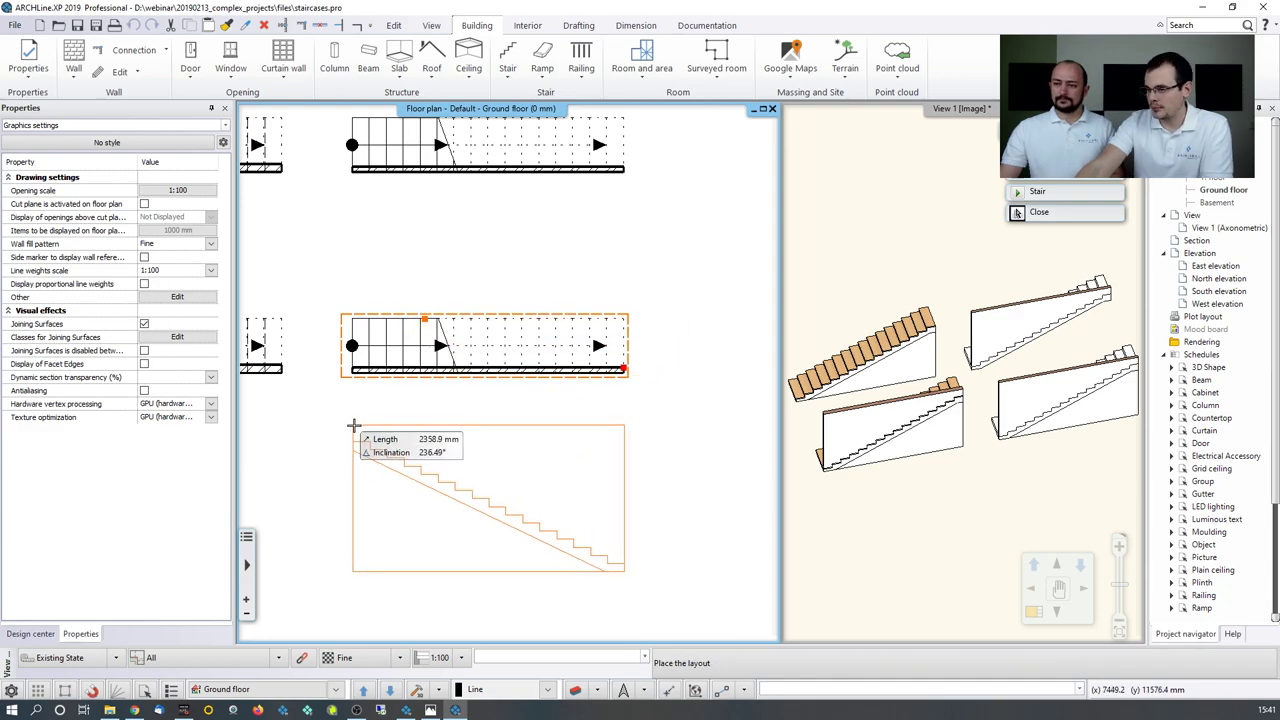
{"action": "left_click", "coordinate": [330, 414]}
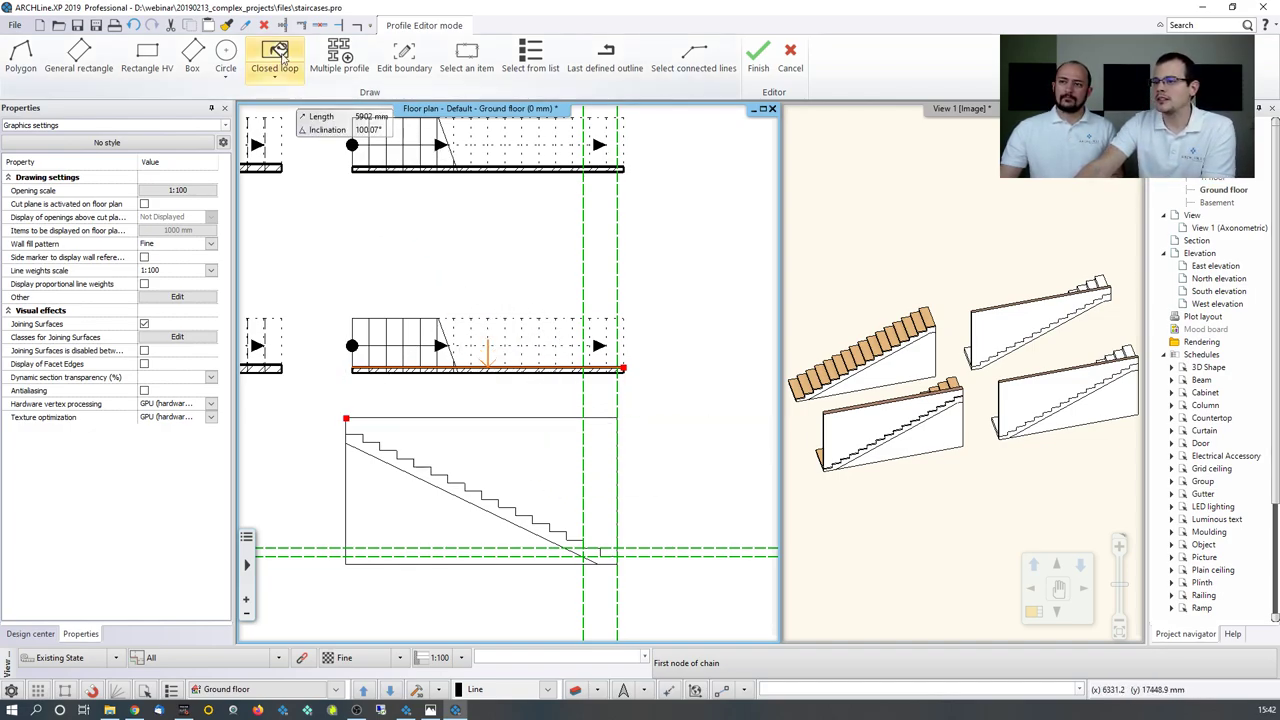
{"action": "left_click", "coordinate": [282, 57]}
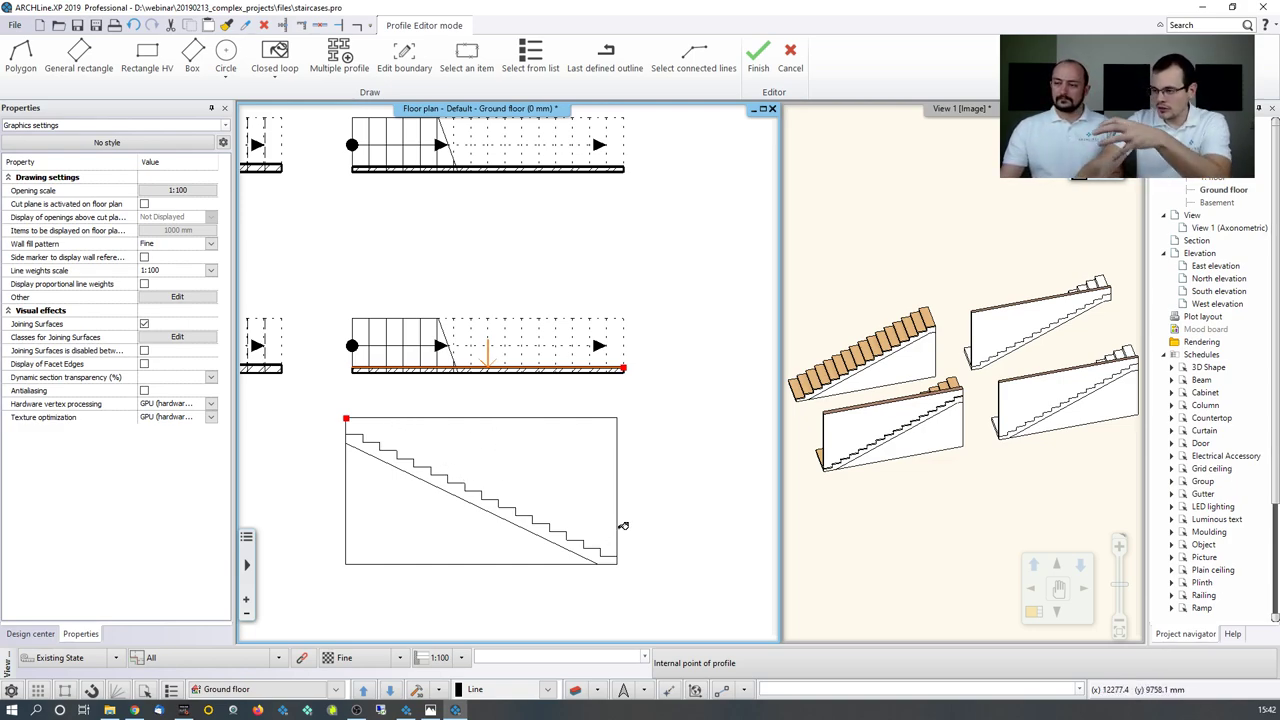
{"action": "left_click", "coordinate": [559, 451]}
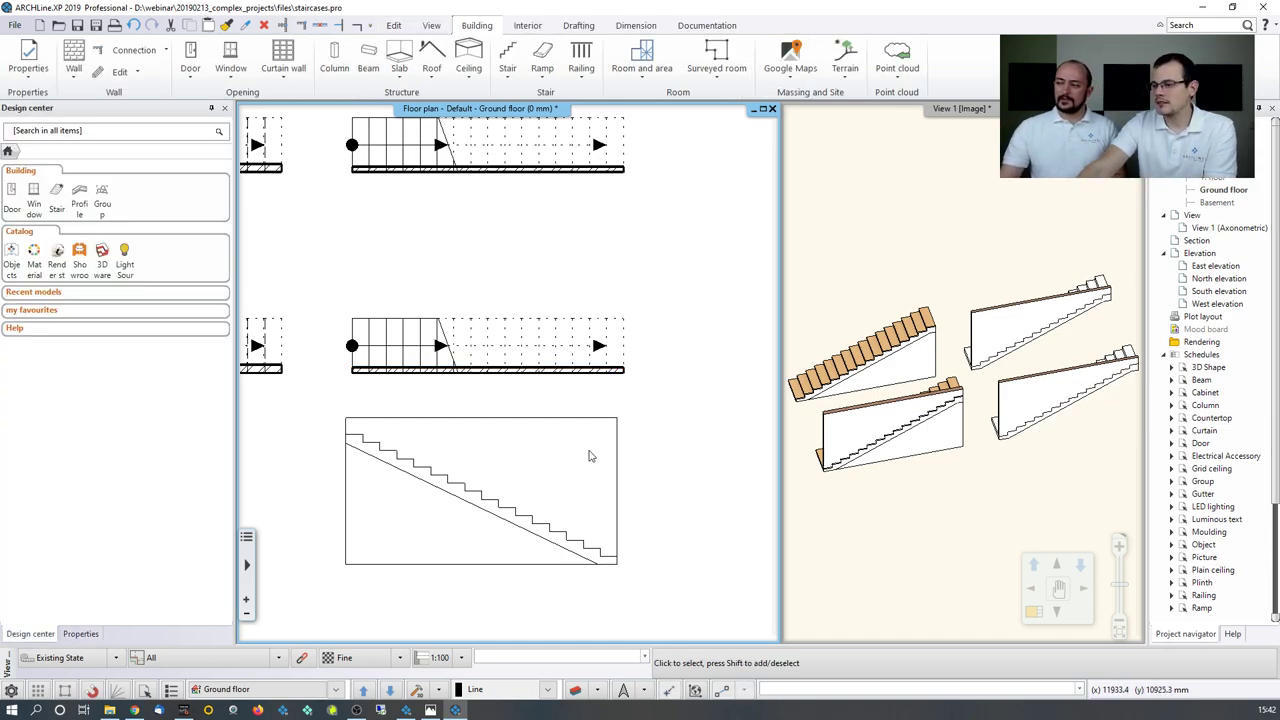
Step: Continue adding the layout group's stair profile, then switch to the WORKSHOP_STAIRS project window
{"action": "scroll", "coordinate": [958, 402], "scroll_direction": "up", "scroll_amount": 3}
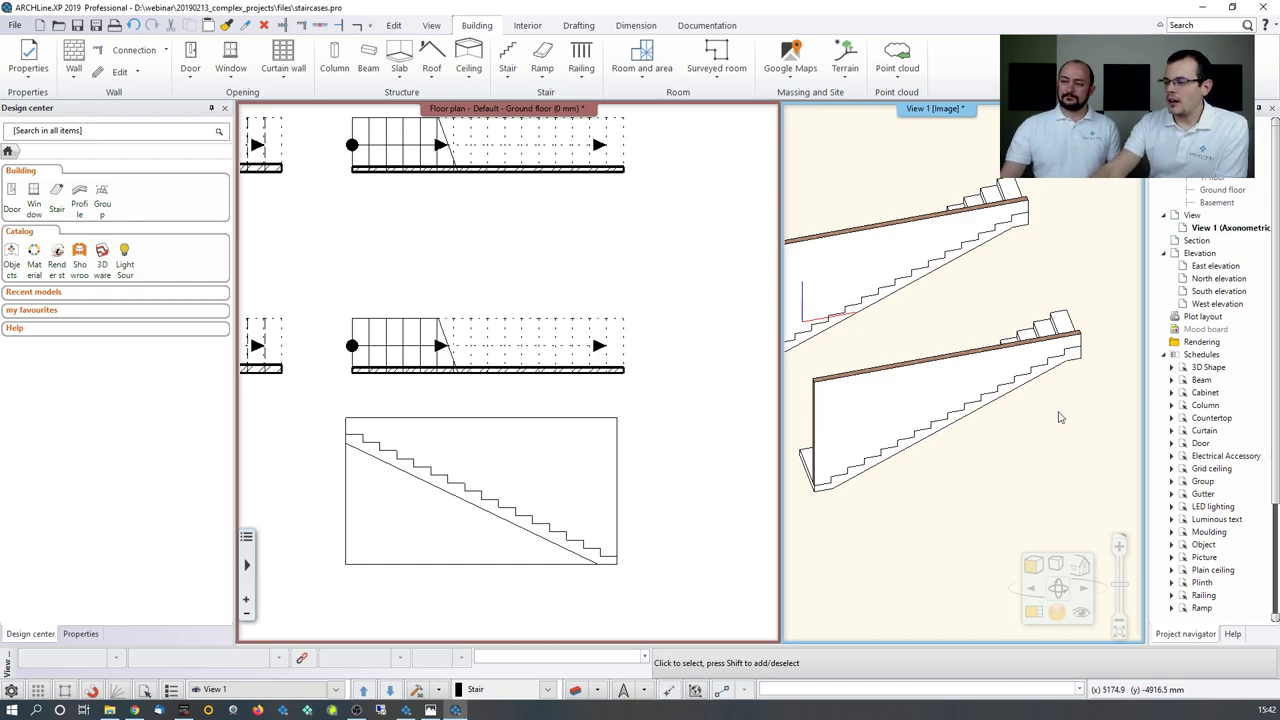
{"action": "left_click", "coordinate": [580, 418]}
{"action": "left_click", "coordinate": [579, 420]}
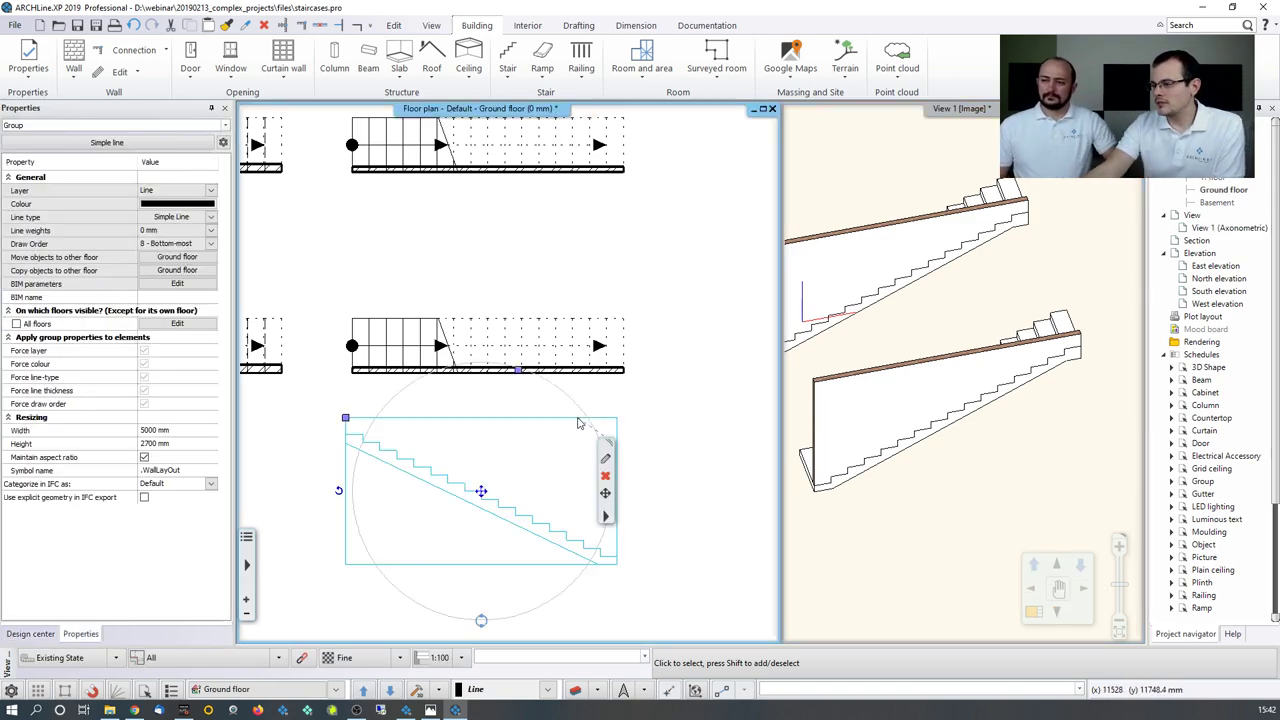
{"action": "right_click", "coordinate": [610, 519]}
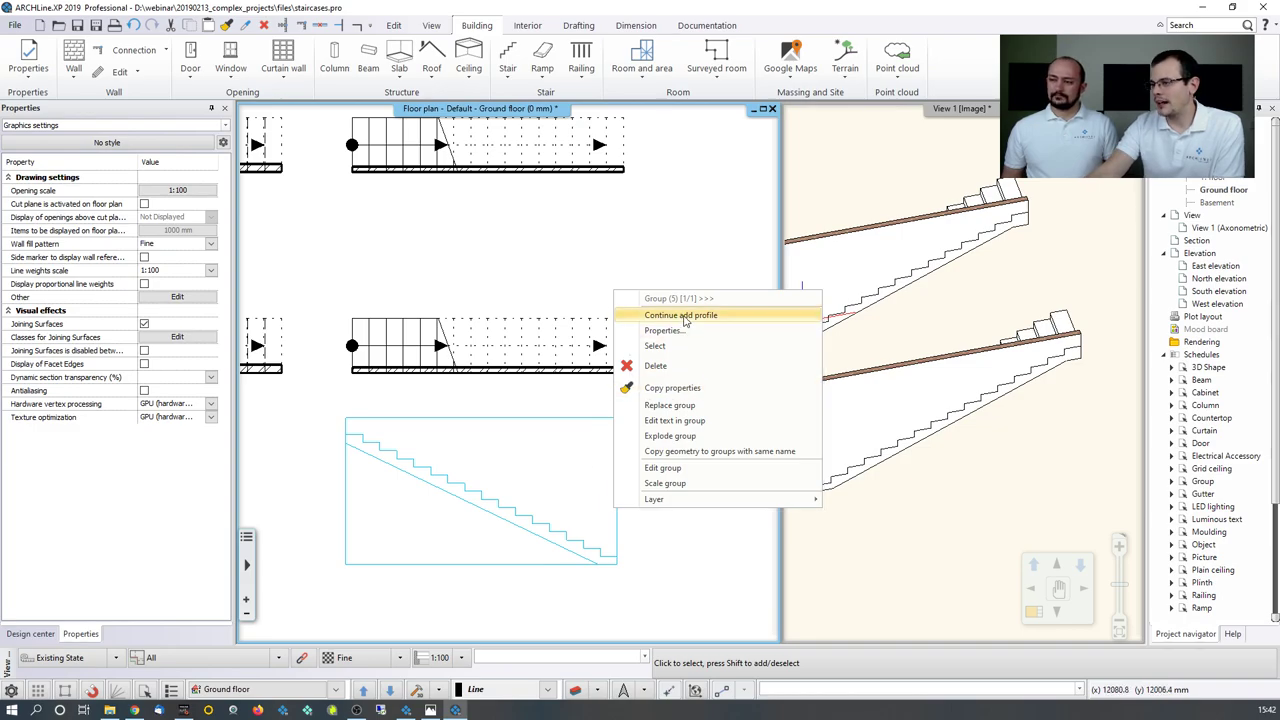
{"action": "left_click", "coordinate": [682, 316]}
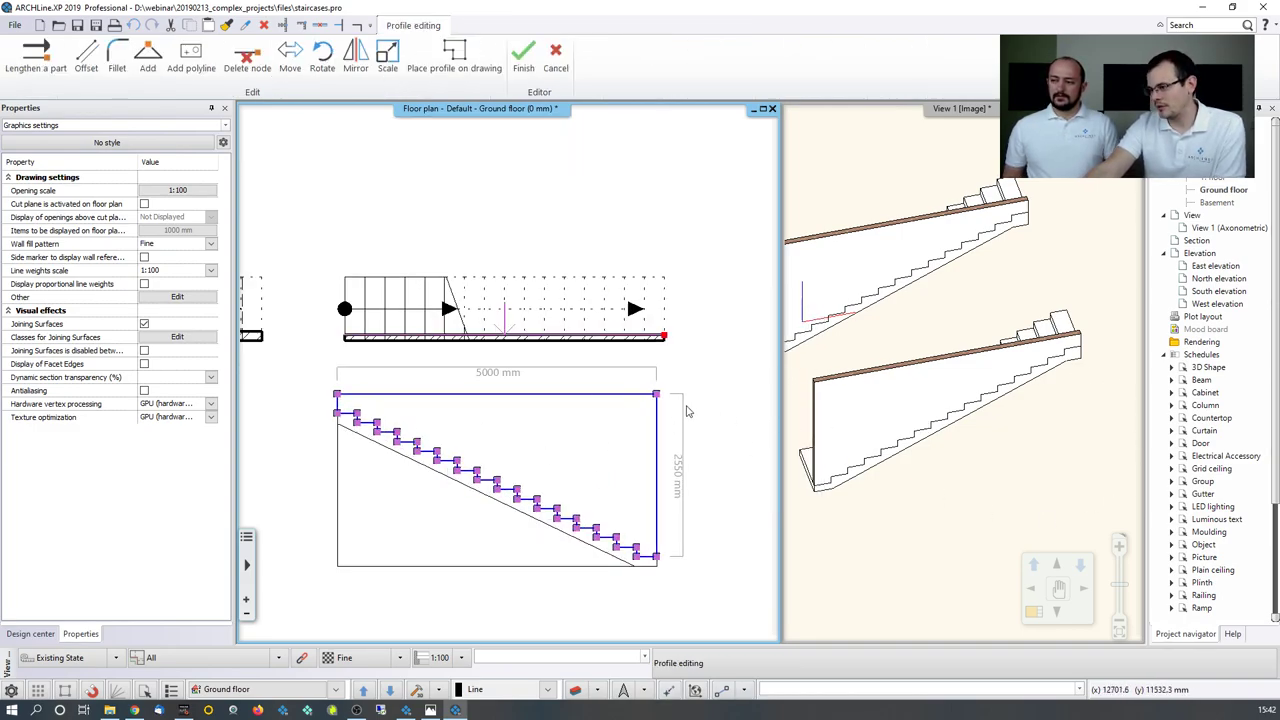
{"action": "key", "text": "alt+Tab"}
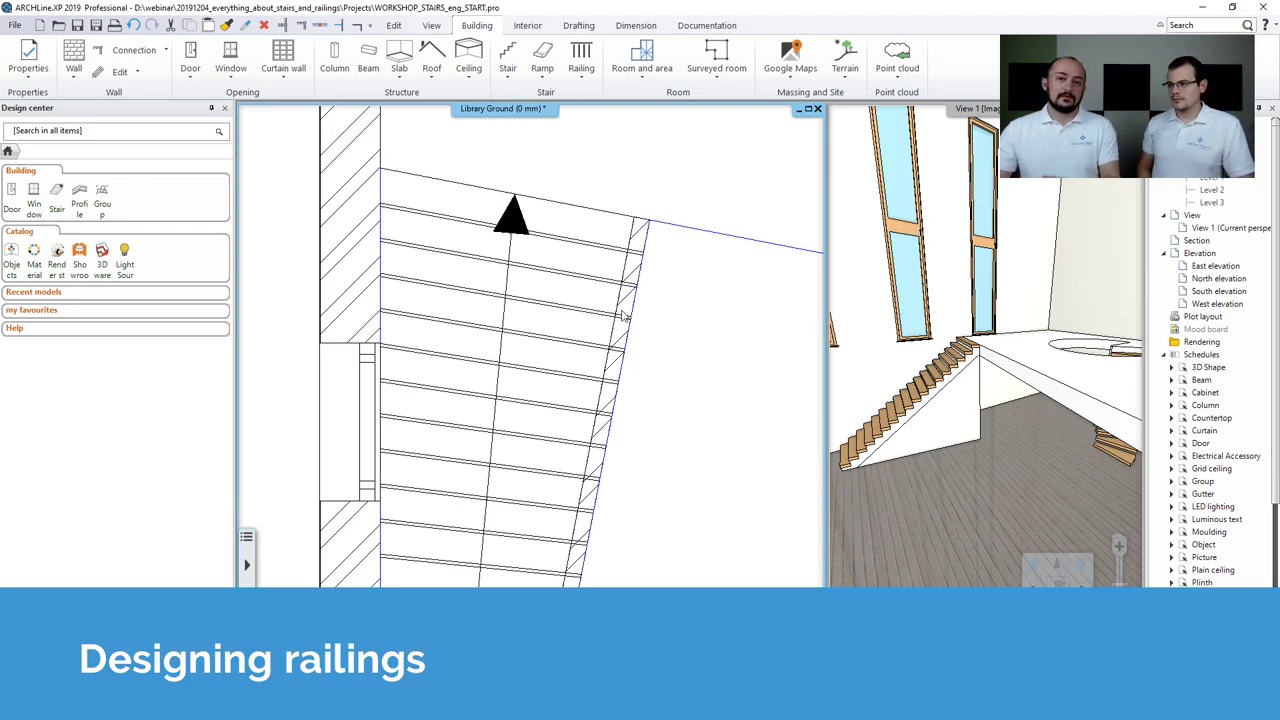
Step: Give the wooden stair a GALLERY-style railing on its right side through its railing settings
{"action": "left_click", "coordinate": [525, 313]}
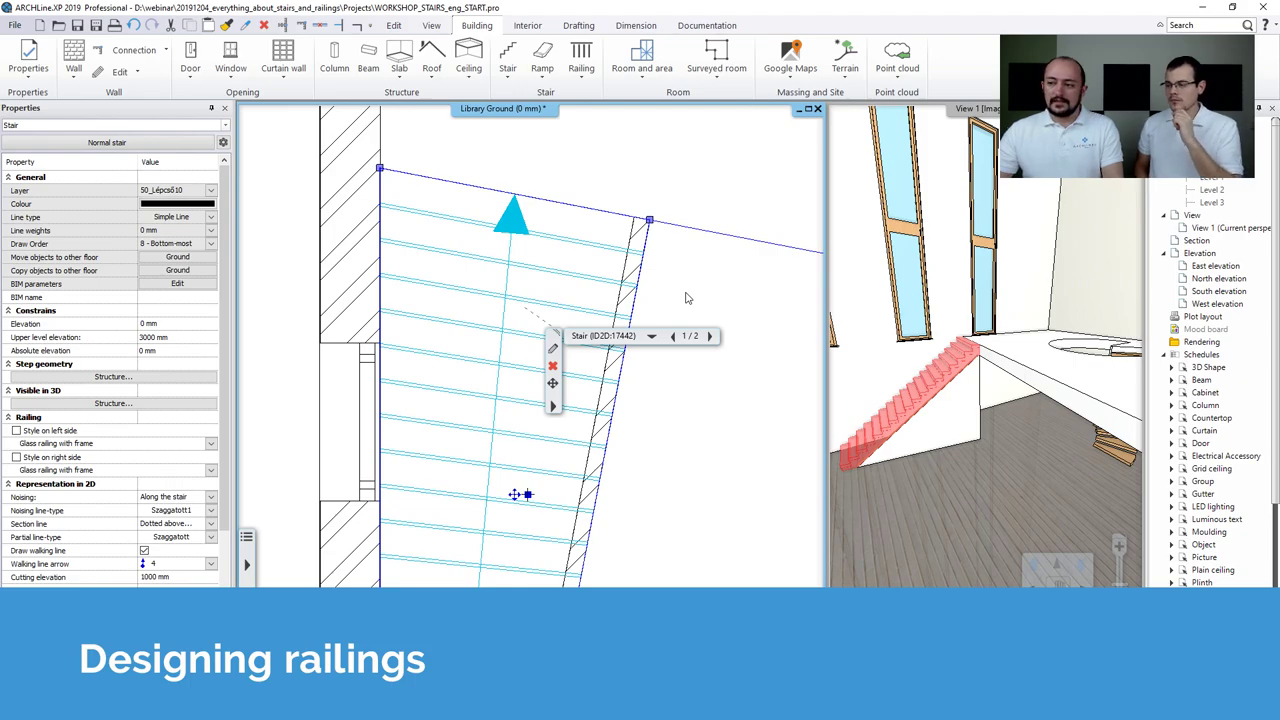
{"action": "left_click", "coordinate": [553, 349]}
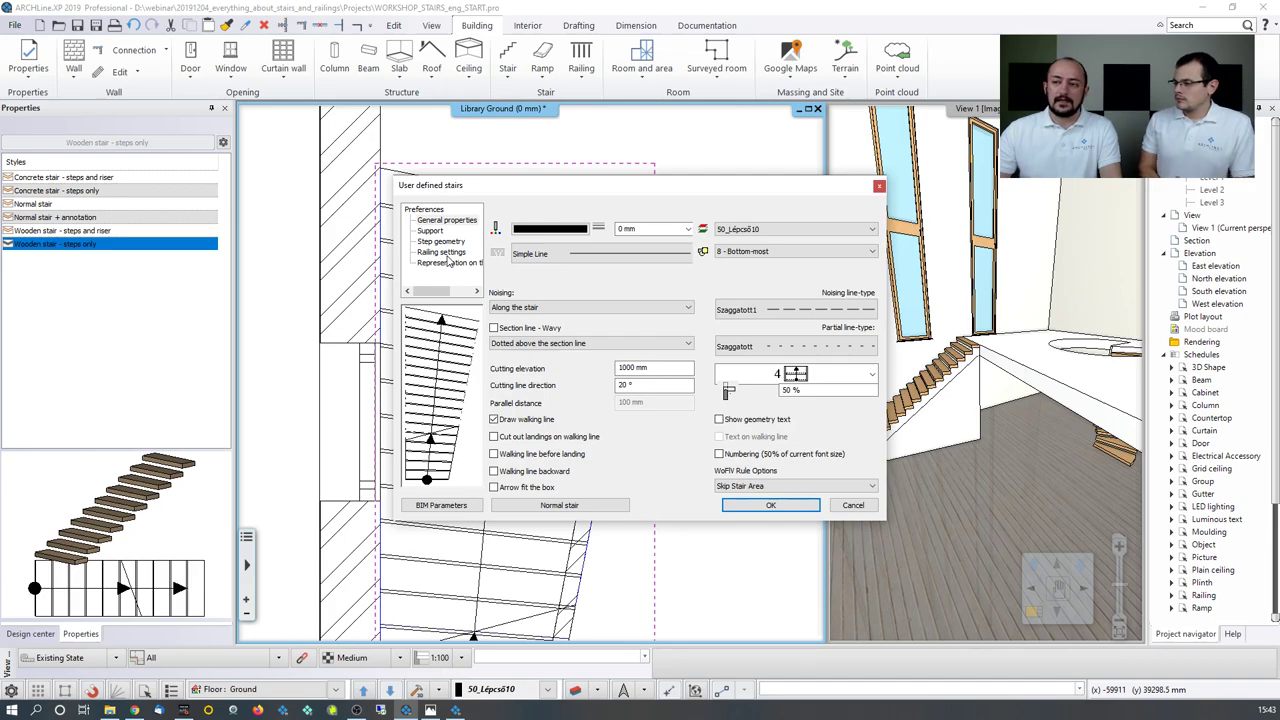
{"action": "left_click", "coordinate": [448, 256]}
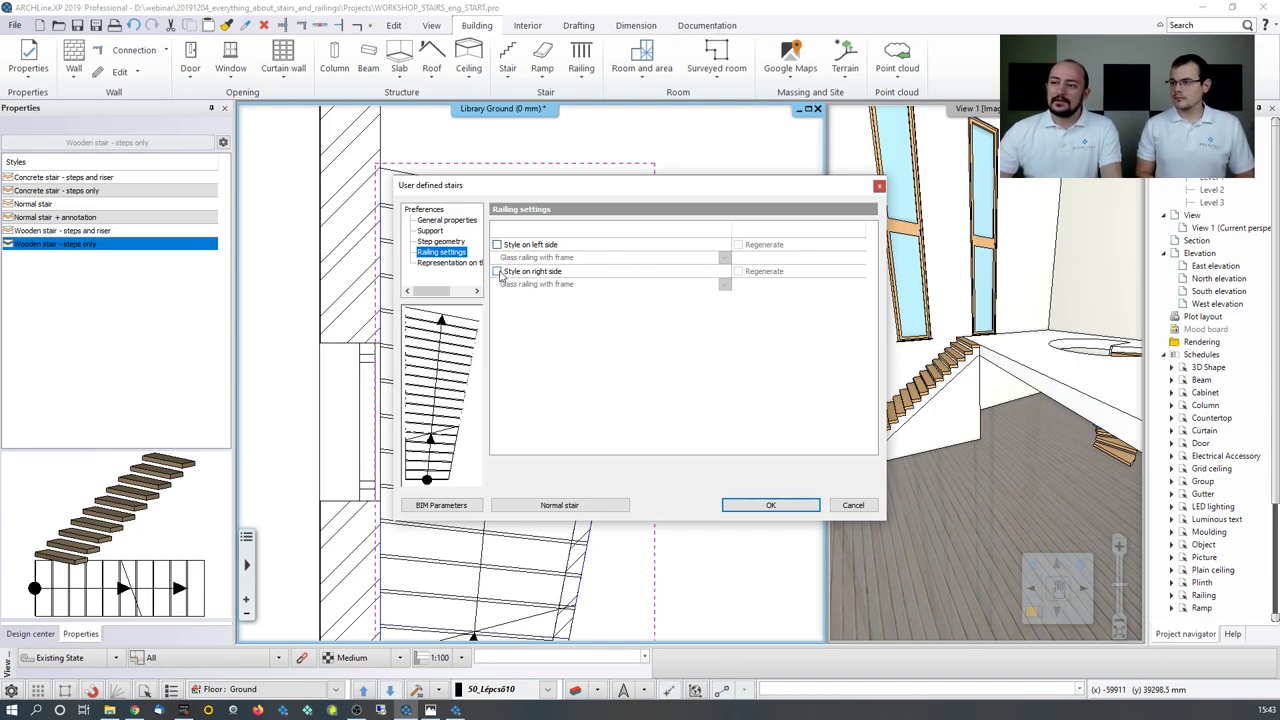
{"action": "left_click", "coordinate": [497, 272]}
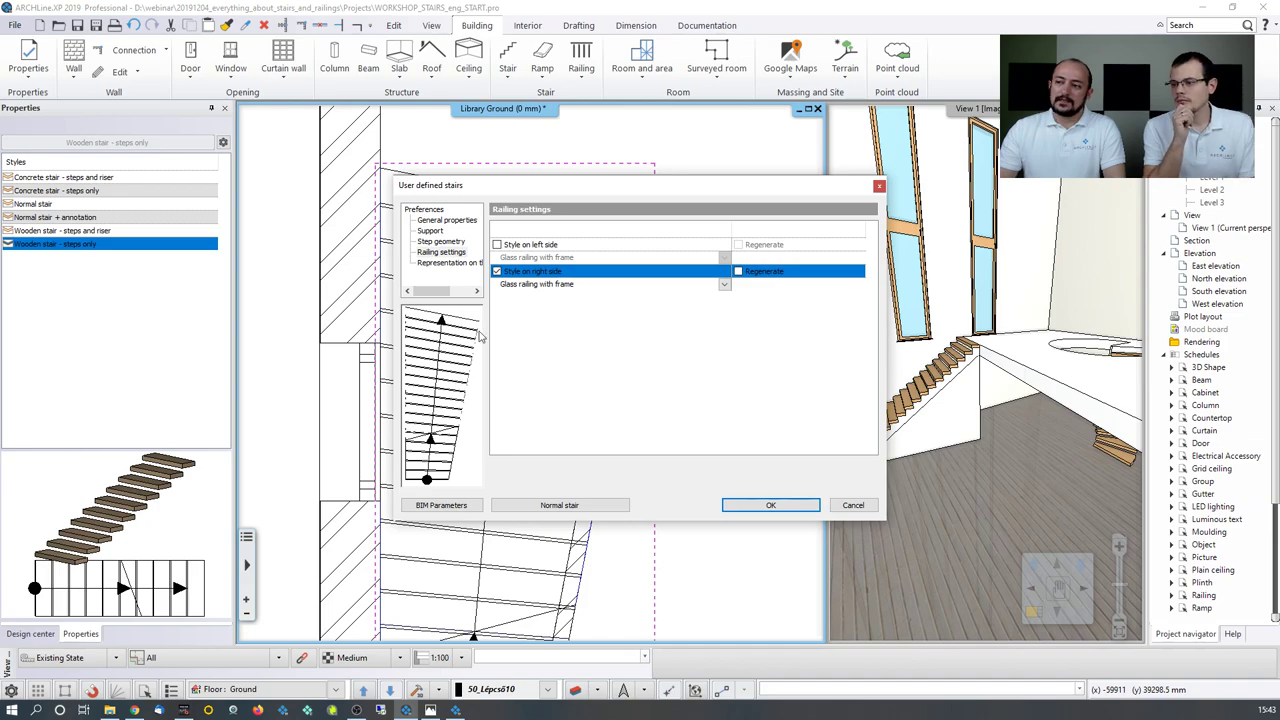
{"action": "left_click", "coordinate": [725, 285]}
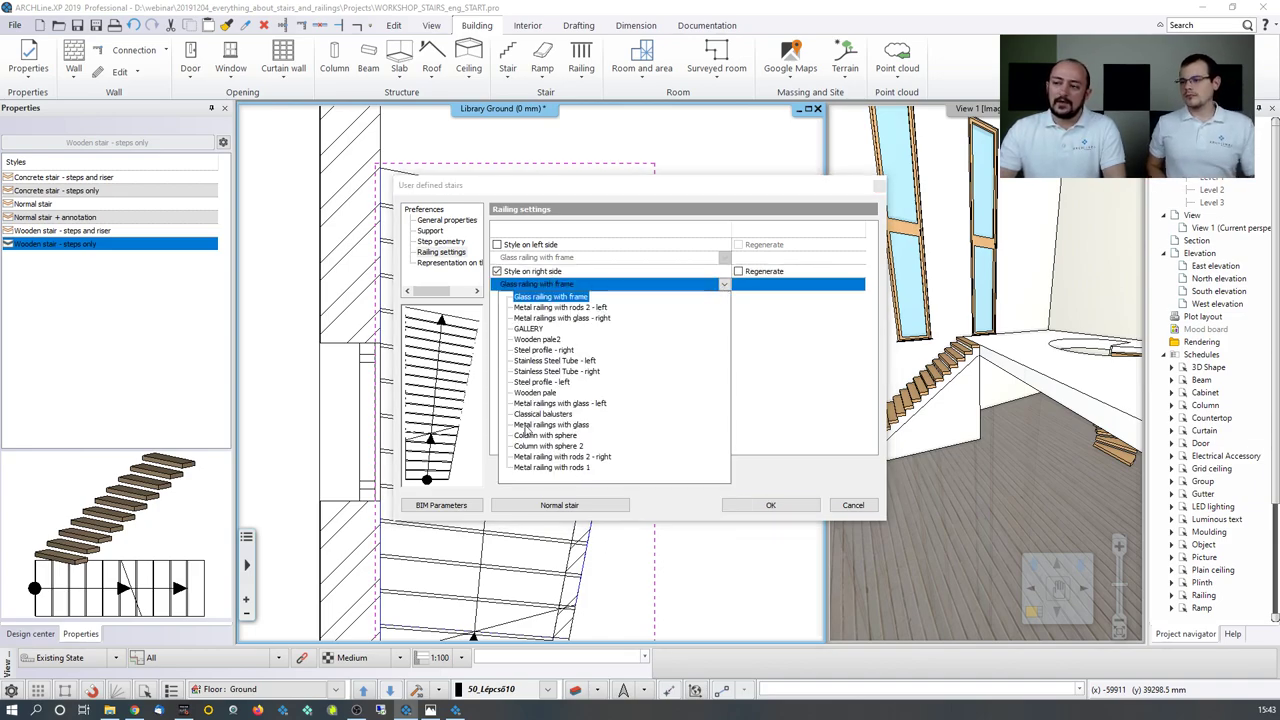
{"action": "left_click", "coordinate": [531, 329]}
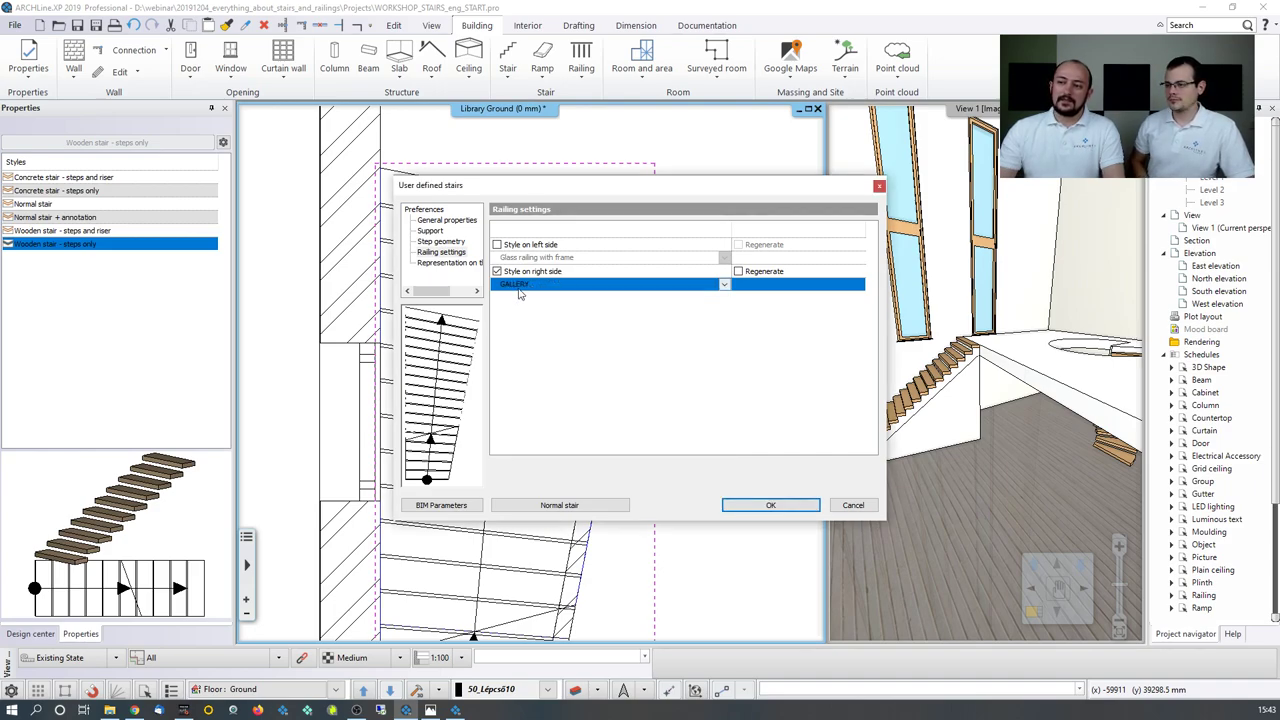
{"action": "left_click", "coordinate": [770, 505]}
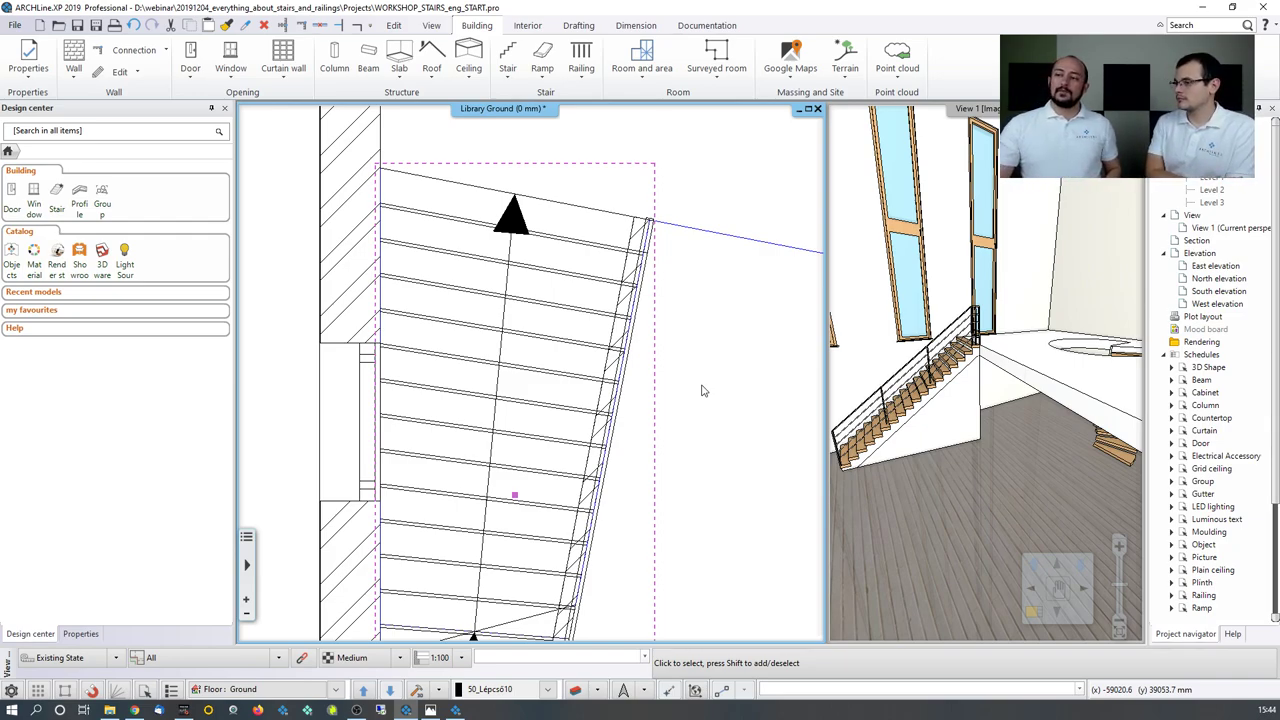
Step: Zoom out and switch the plan to Level 1 with the Ground floor shown beneath as reference
{"action": "scroll", "coordinate": [586, 360], "scroll_direction": "down", "scroll_amount": 3}
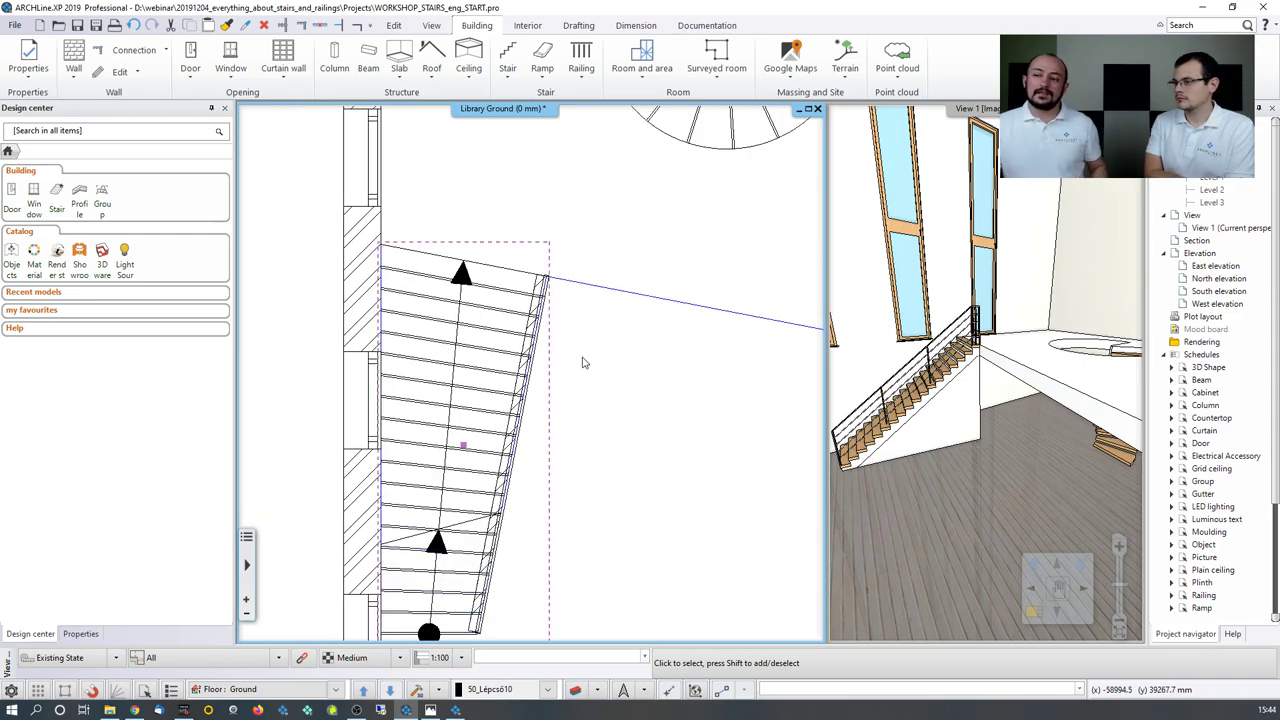
{"action": "scroll", "coordinate": [589, 359], "scroll_direction": "down", "scroll_amount": 1}
{"action": "scroll", "coordinate": [612, 336], "scroll_direction": "down", "scroll_amount": 1}
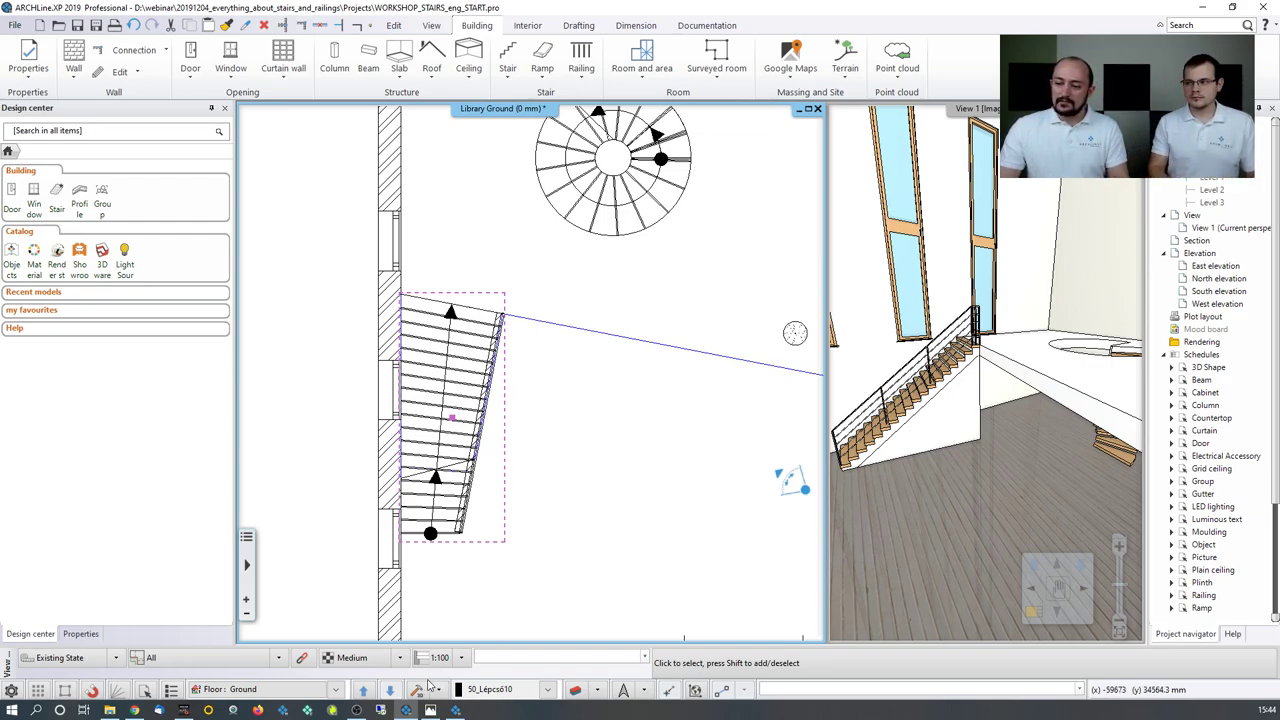
{"action": "left_click", "coordinate": [366, 690]}
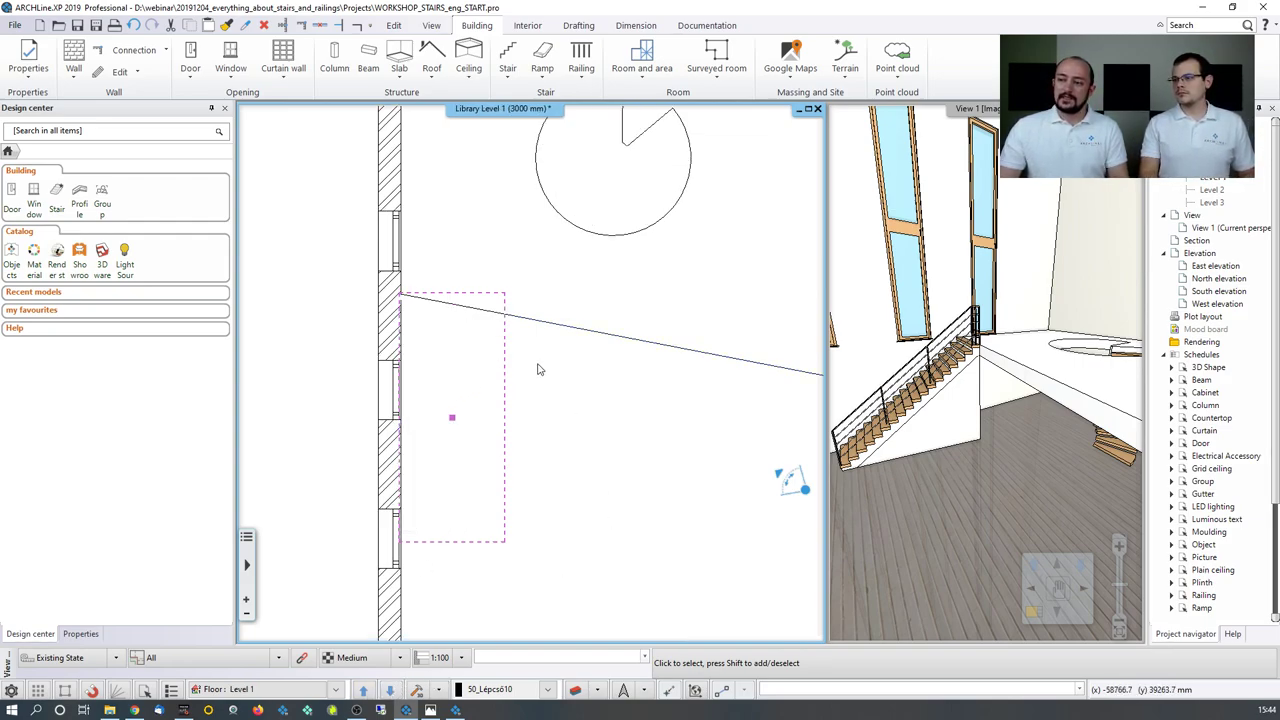
{"action": "left_click", "coordinate": [338, 689]}
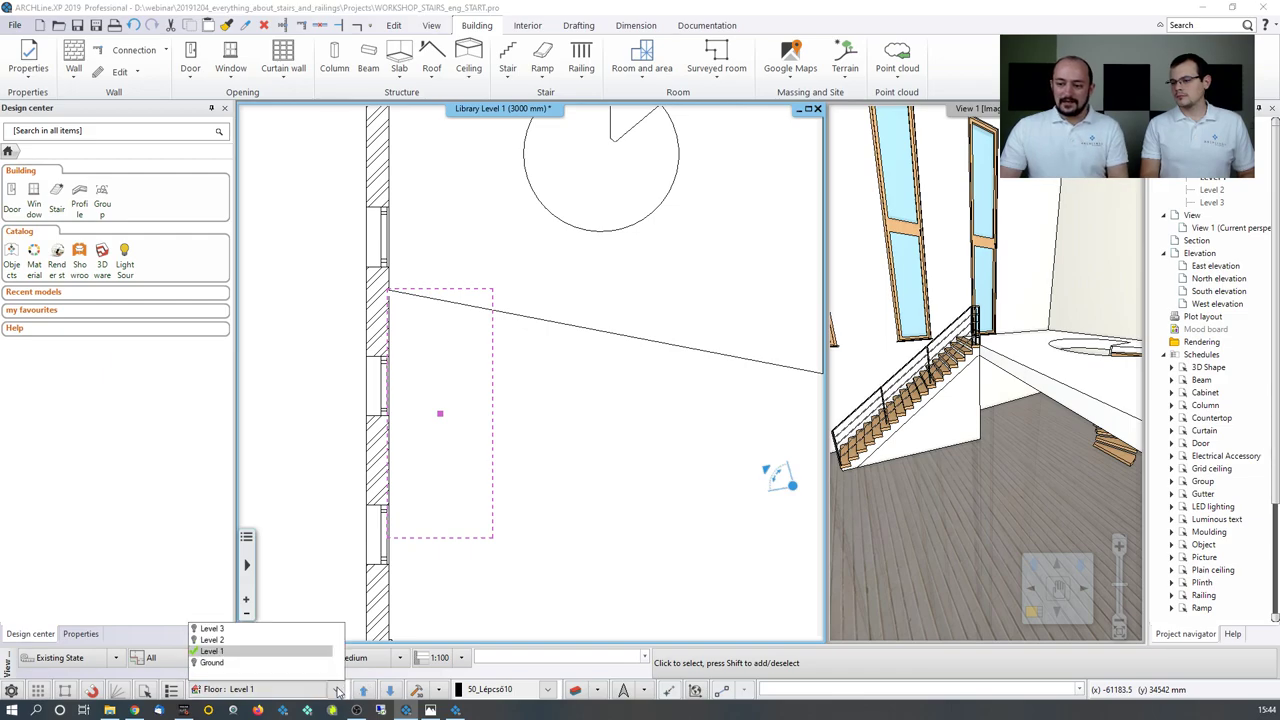
{"action": "left_click", "coordinate": [198, 664]}
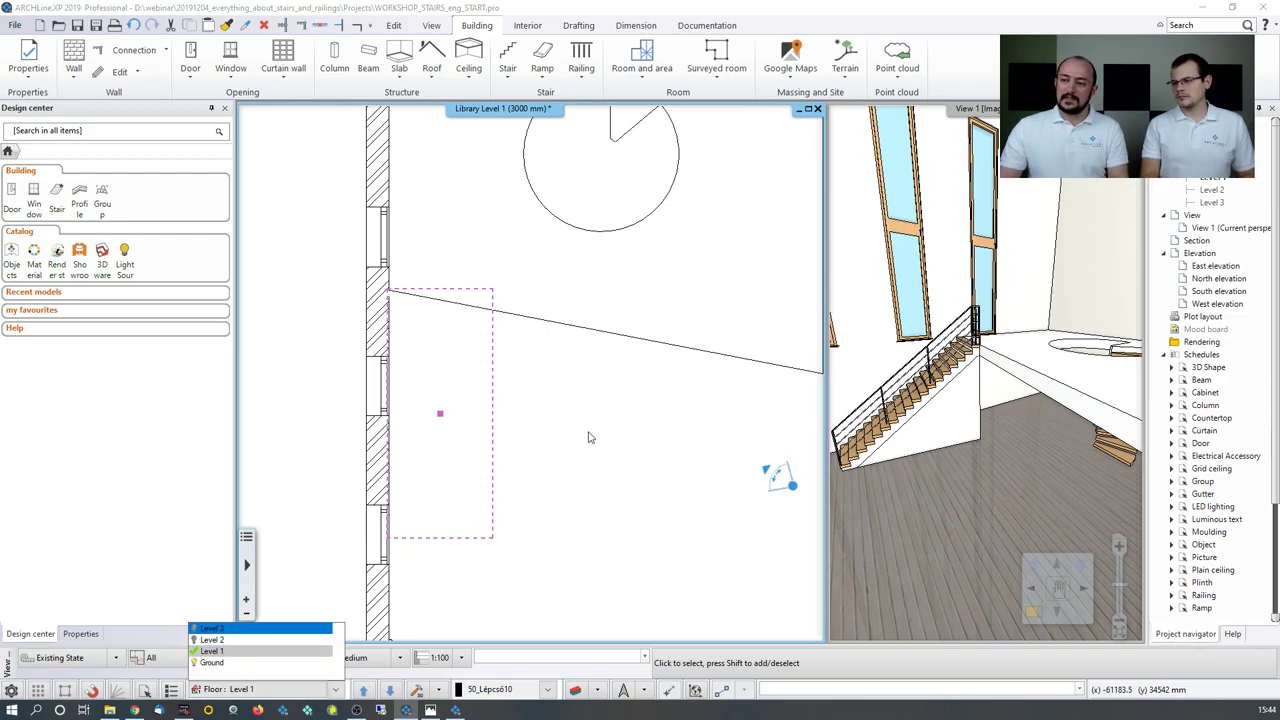
Step: Orbit the 3D view up toward the gallery and make the Level 1 plan the working view
{"action": "middle_click_drag", "start_coordinate": [563, 320], "coordinate": [463, 311]}
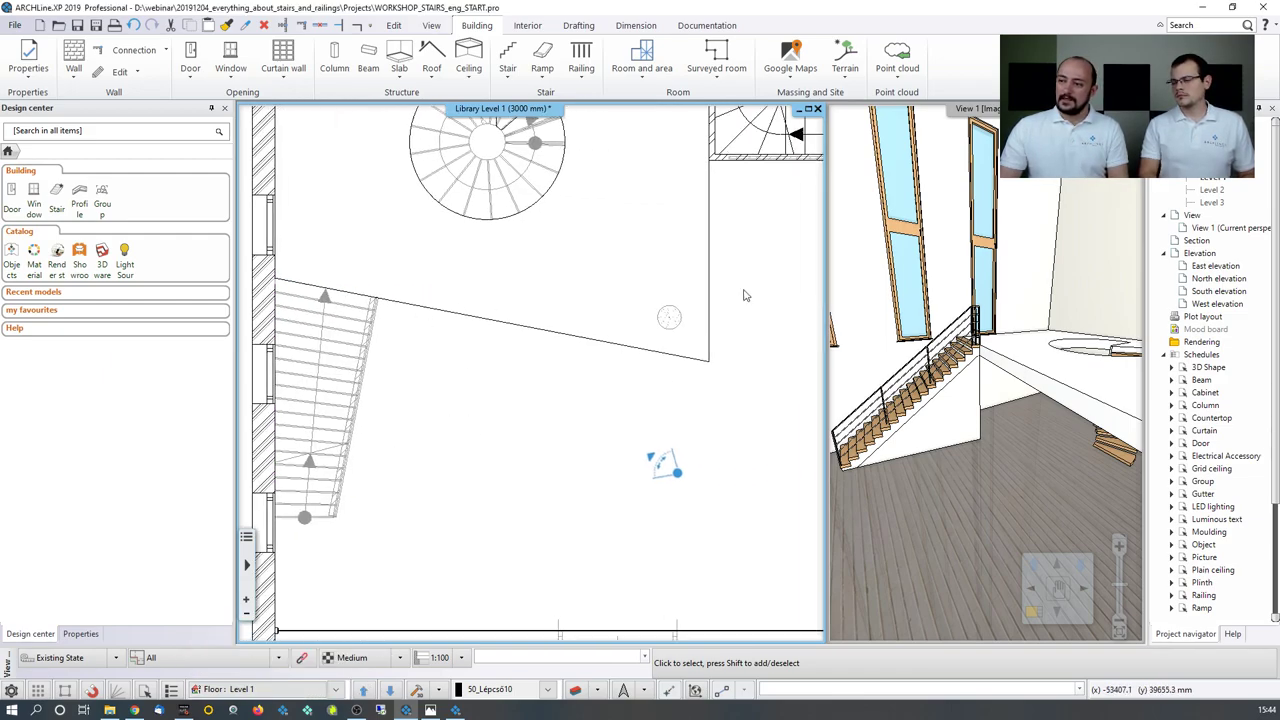
{"action": "middle_click_drag", "start_coordinate": [1010, 345], "coordinate": [1083, 390]}
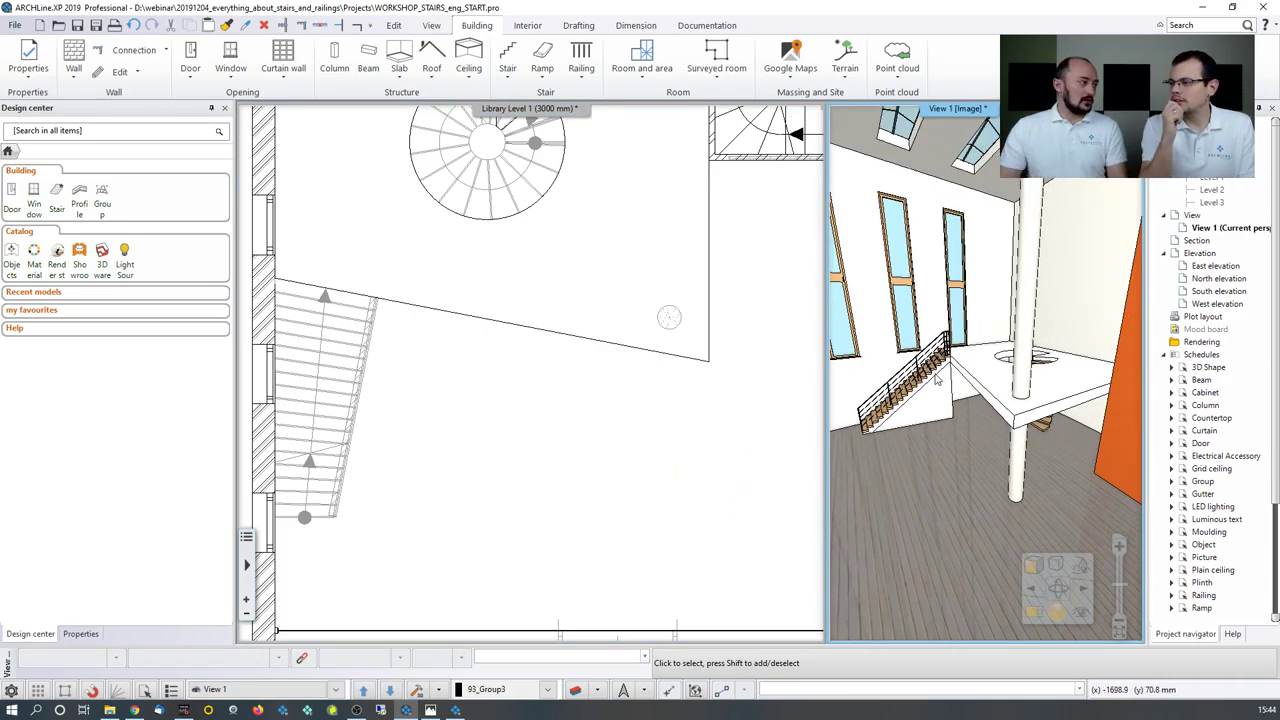
{"action": "left_click", "coordinate": [642, 297]}
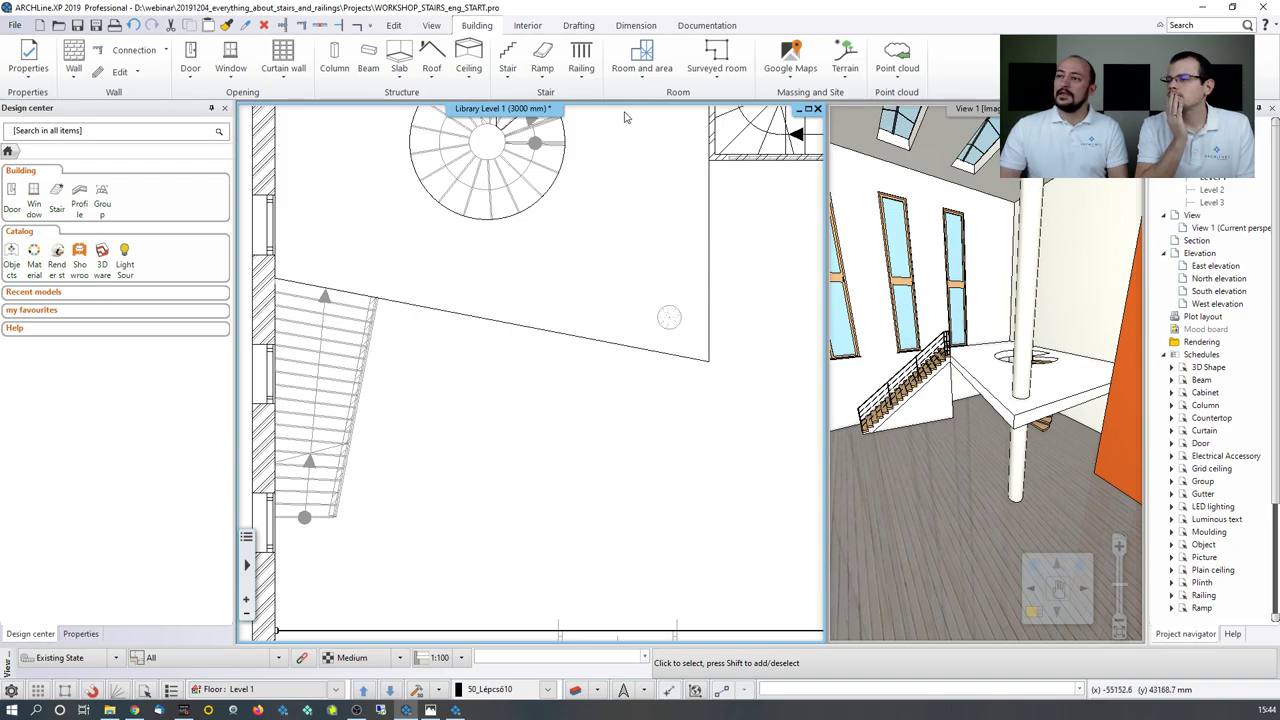
{"action": "left_click", "coordinate": [580, 80]}
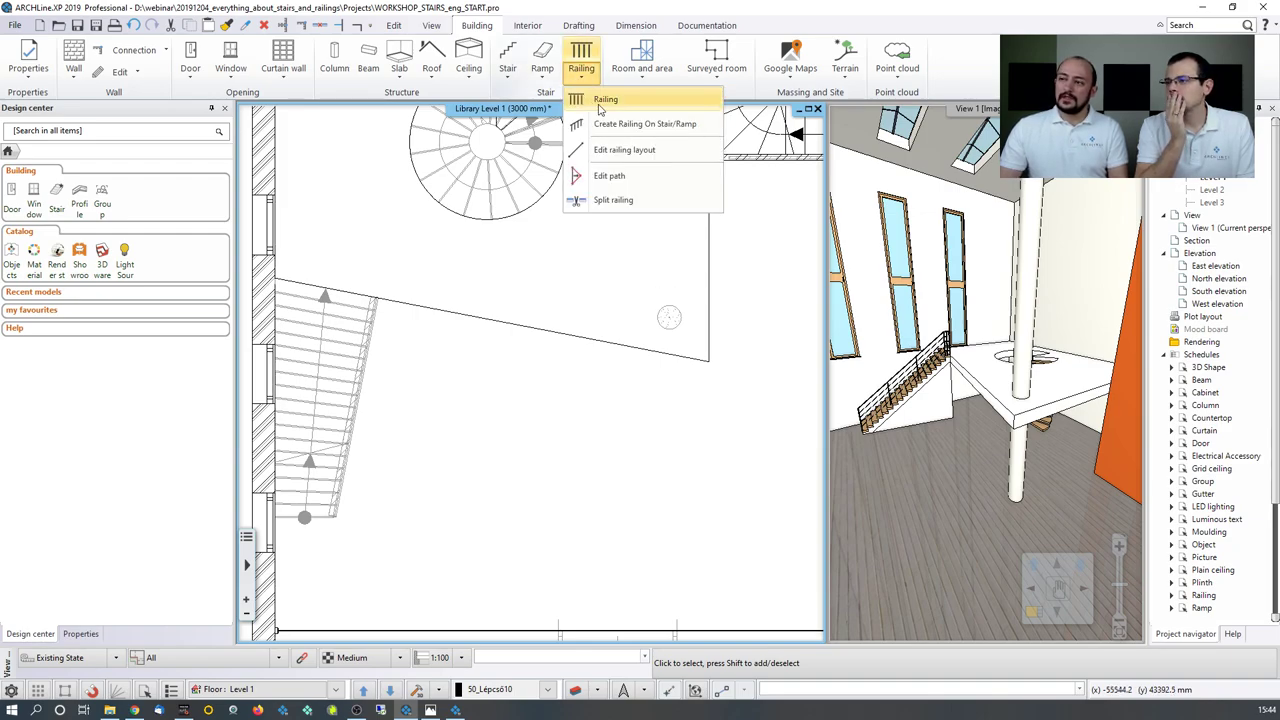
Step: Draw a new railing from the stair corner along the gallery edge and up its right side
{"action": "left_click", "coordinate": [607, 100]}
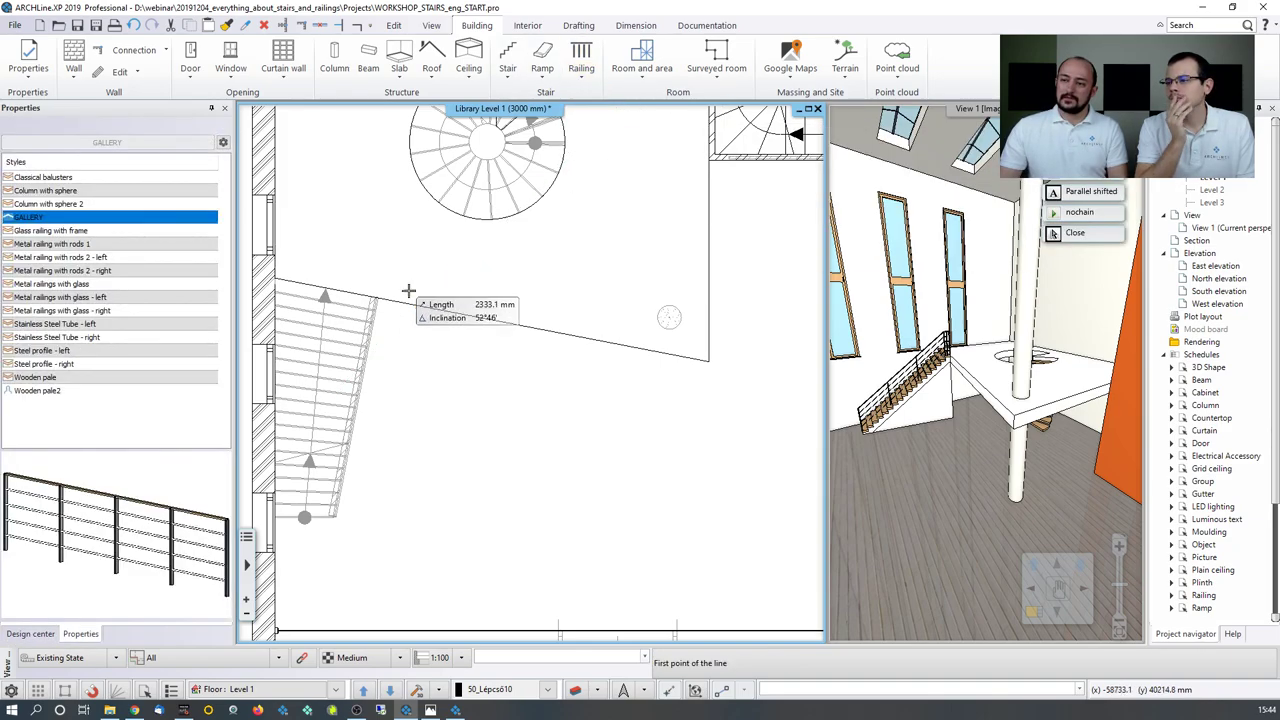
{"action": "left_click", "coordinate": [378, 297]}
{"action": "left_click", "coordinate": [708, 360]}
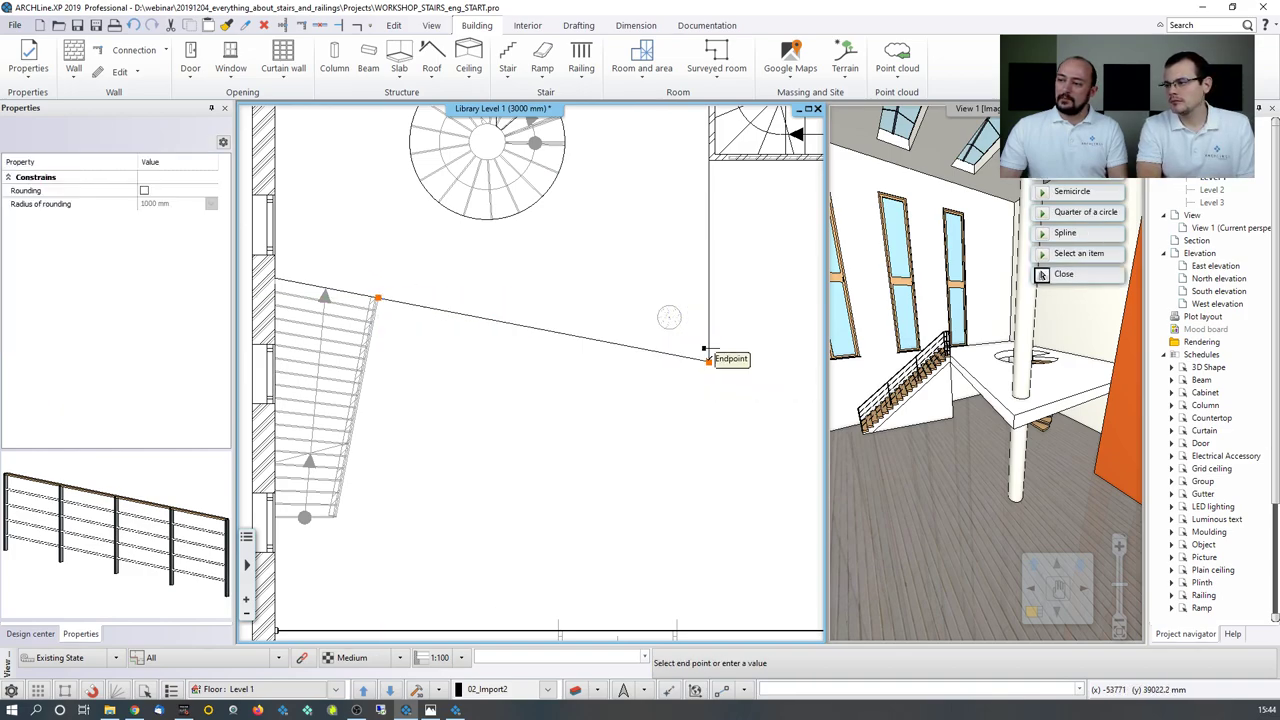
{"action": "left_click", "coordinate": [708, 160]}
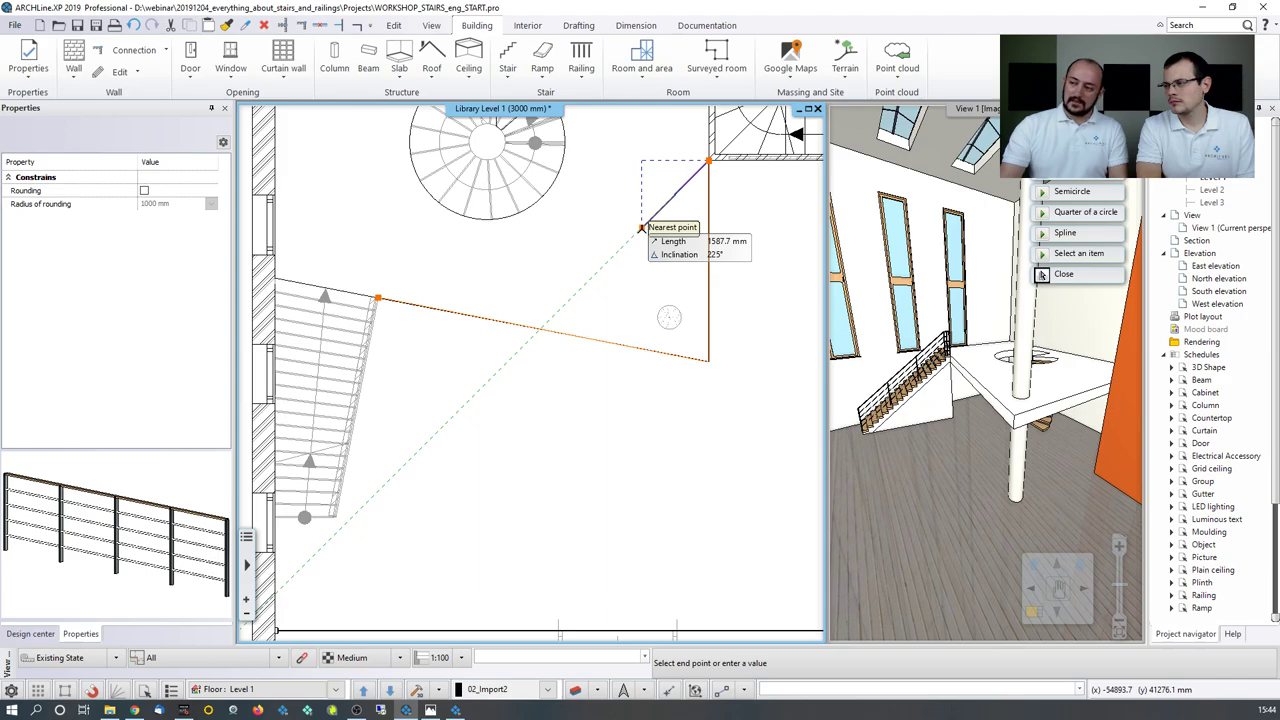
{"action": "key", "text": "Return"}
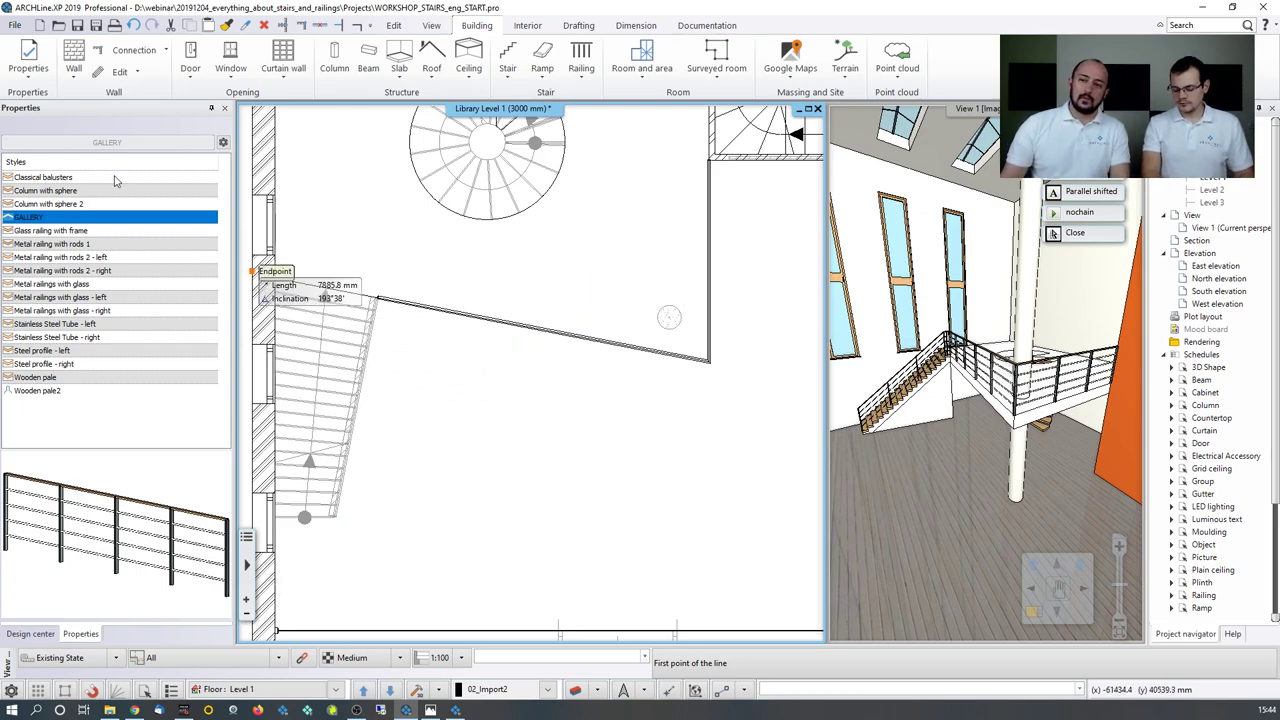
Step: Preview Classical balusters and both Column with sphere styles, then keep GALLERY and end the command
{"action": "left_click", "coordinate": [58, 180]}
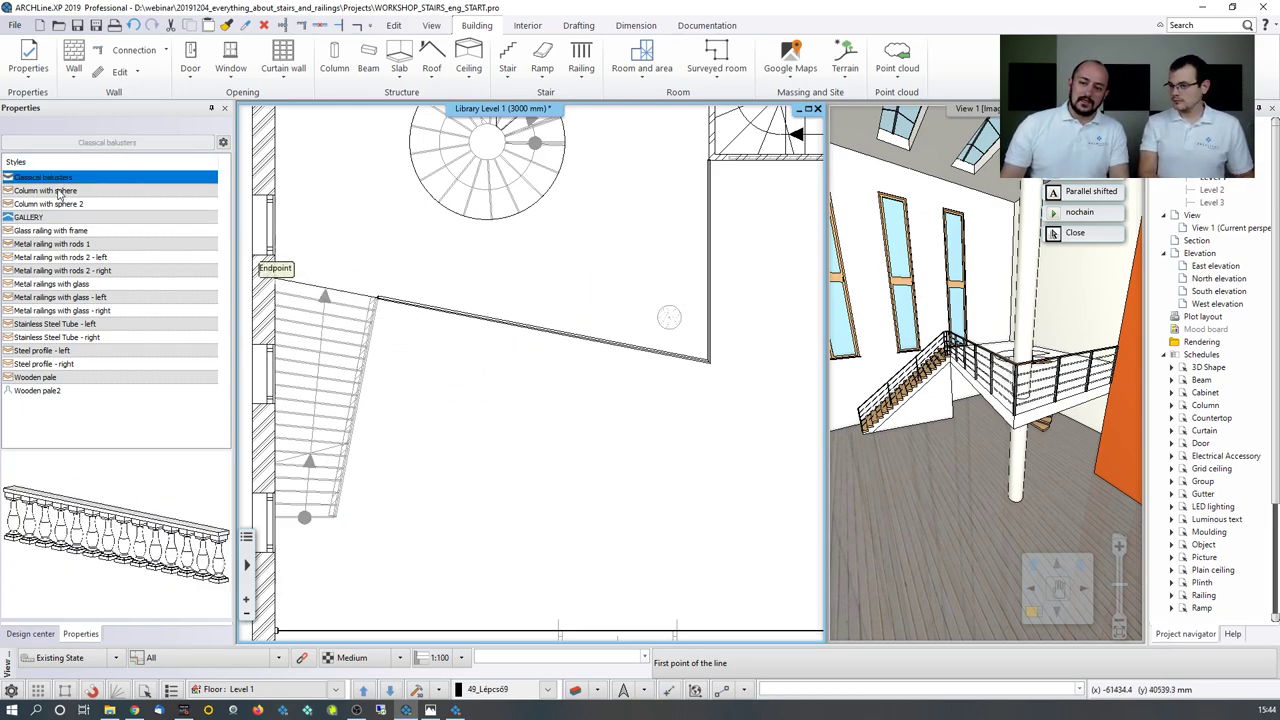
{"action": "left_click", "coordinate": [58, 190]}
{"action": "left_click", "coordinate": [54, 204]}
{"action": "left_click", "coordinate": [45, 218]}
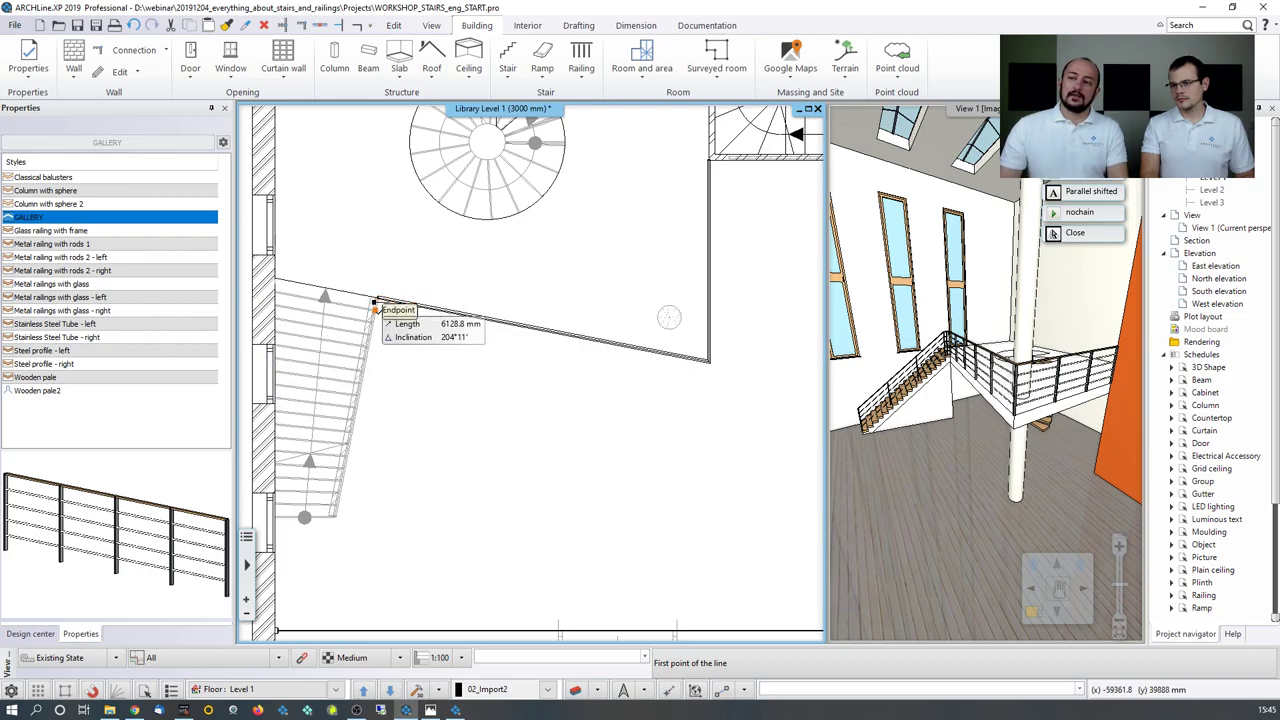
{"action": "key", "text": "Escape"}
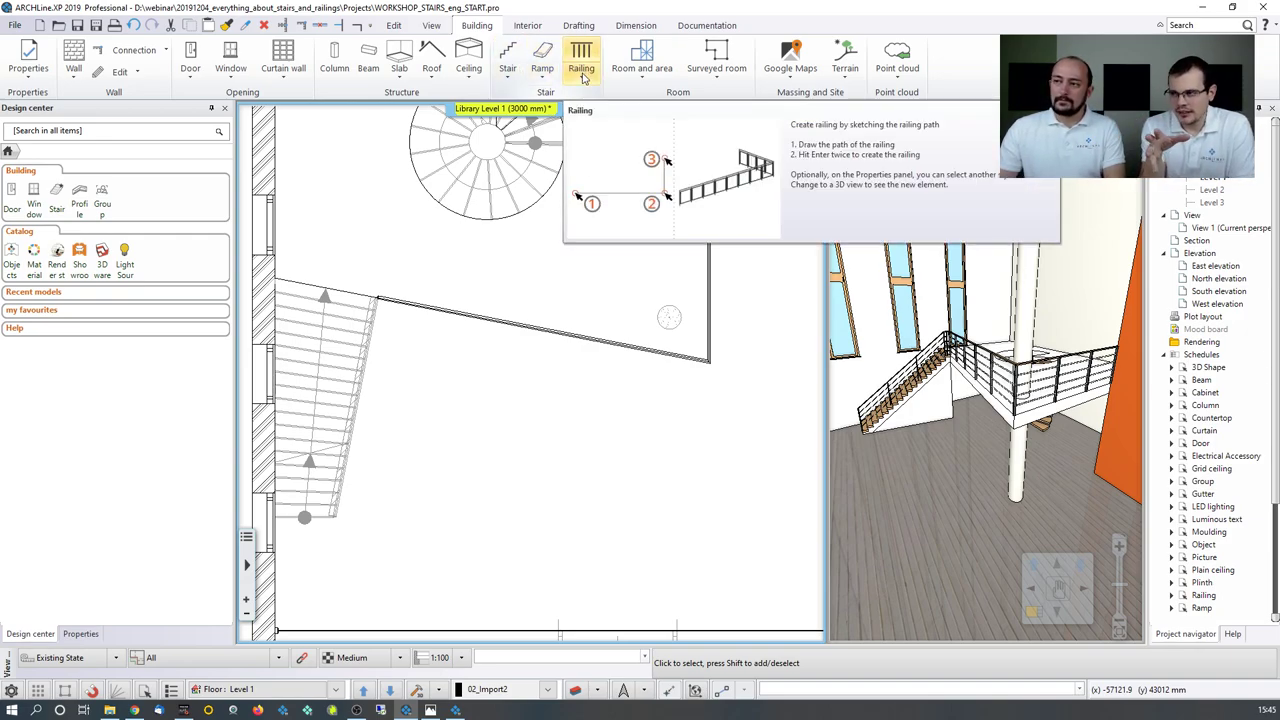
Step: Try Steel profile - left on the gallery railing, undo it, and open the railing's full settings
{"action": "left_click", "coordinate": [667, 306]}
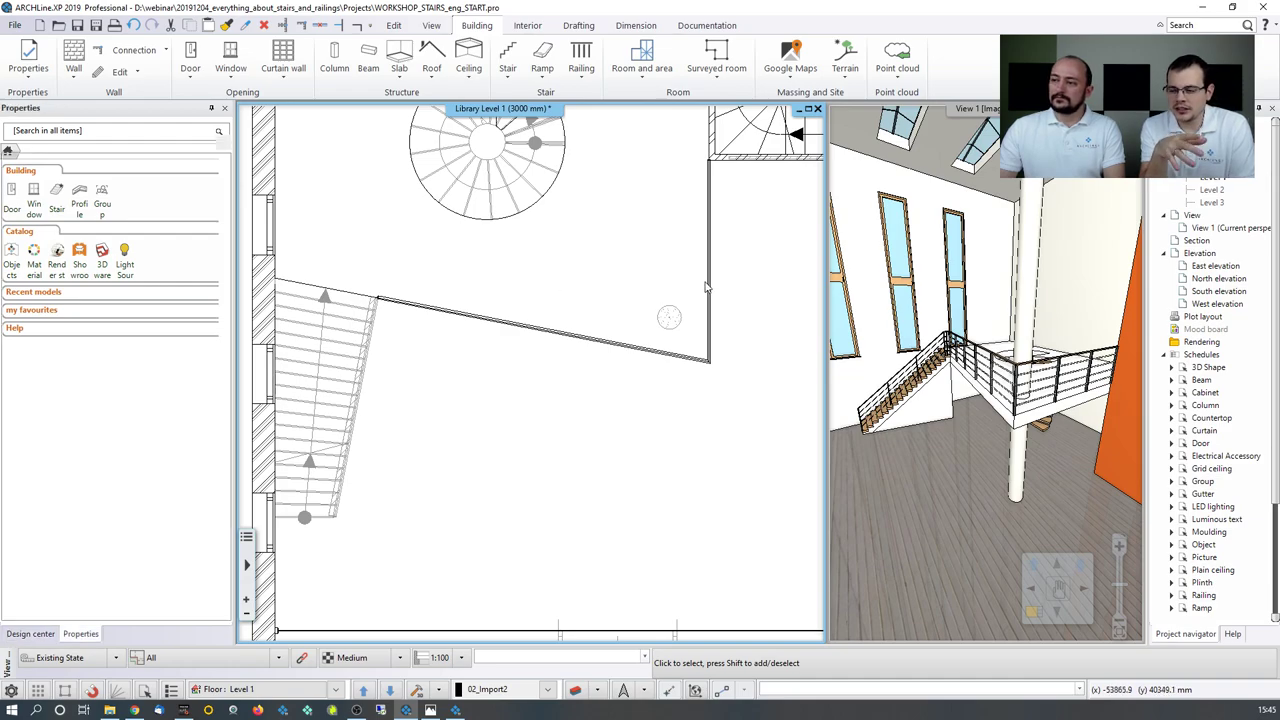
{"action": "left_click", "coordinate": [112, 143]}
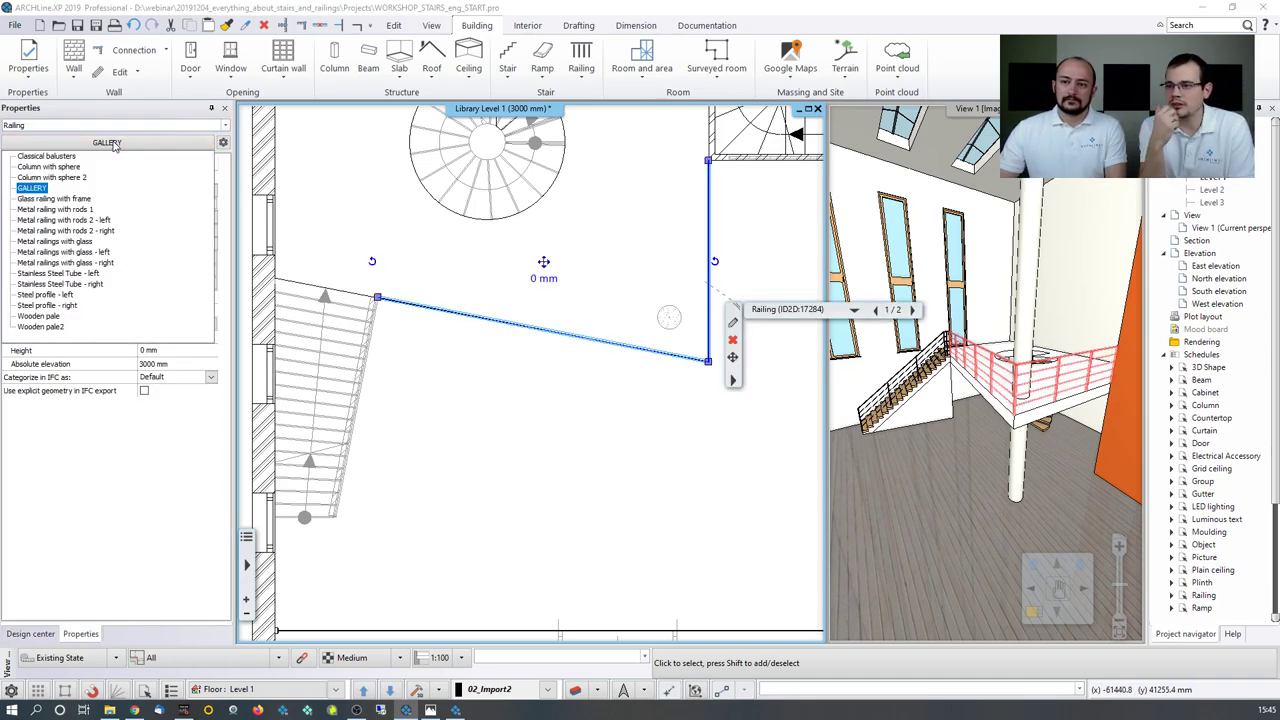
{"action": "left_click", "coordinate": [68, 295]}
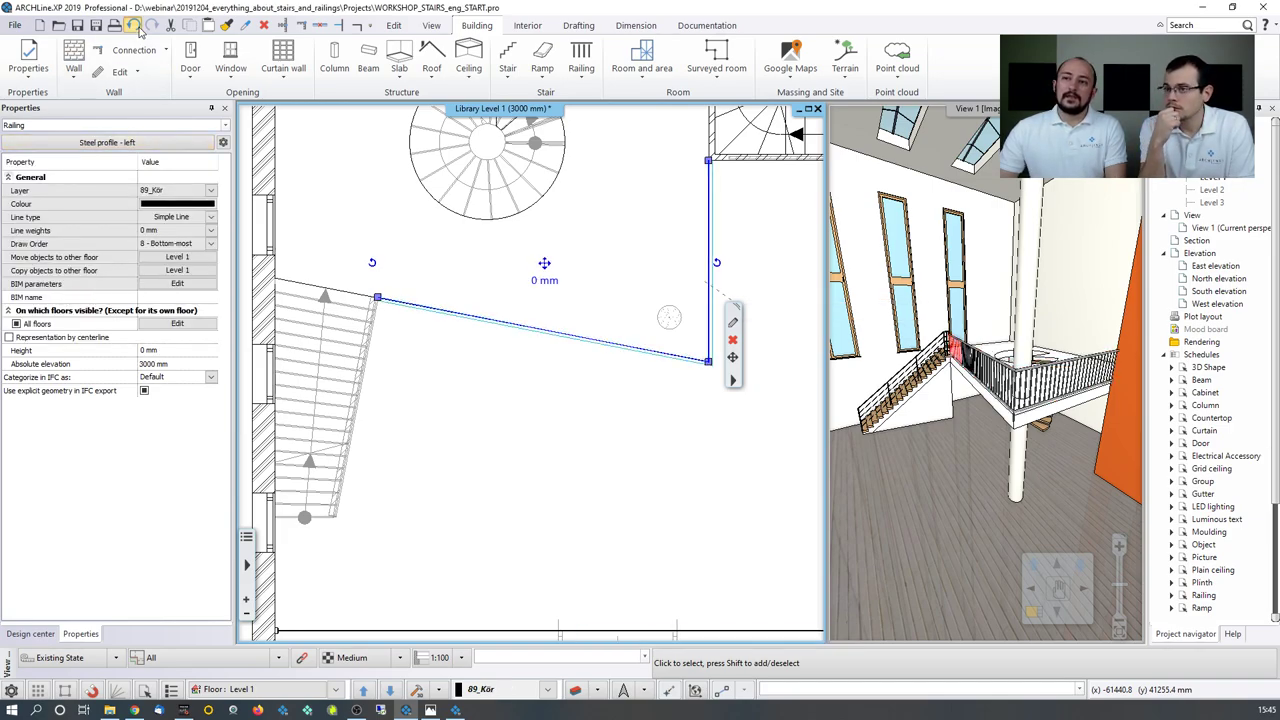
{"action": "left_click", "coordinate": [357, 261]}
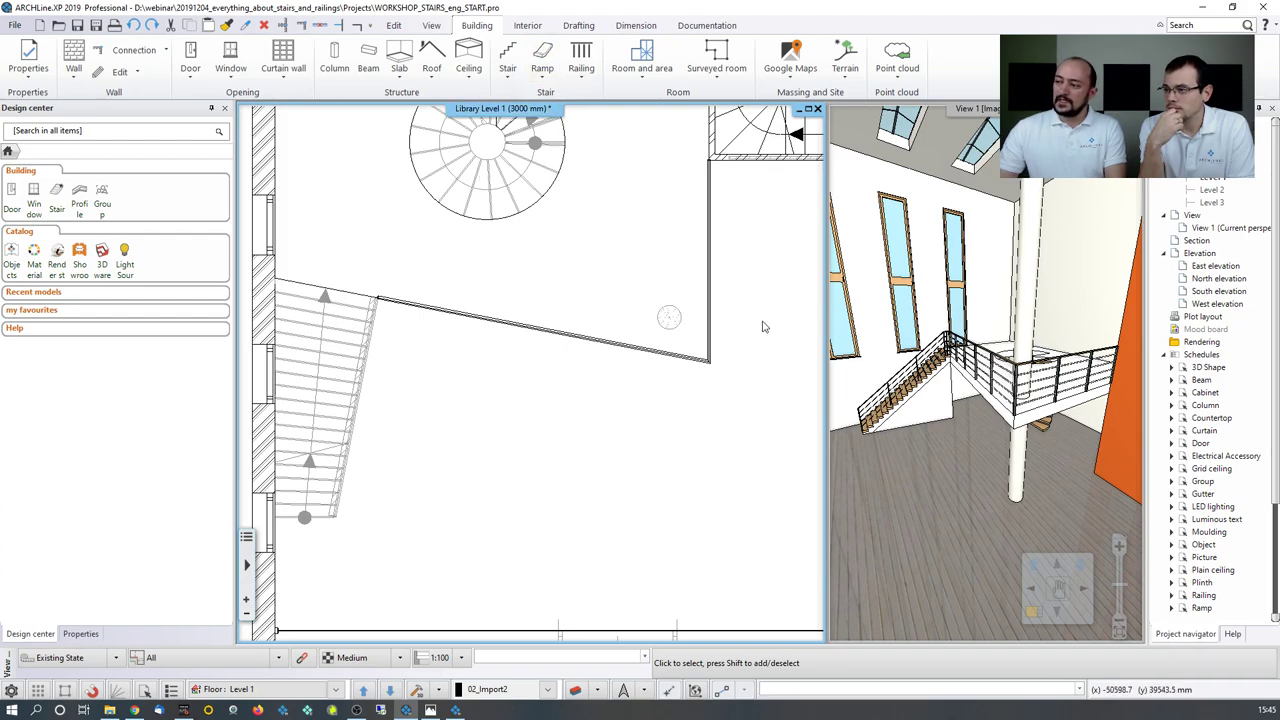
{"action": "left_click", "coordinate": [526, 327]}
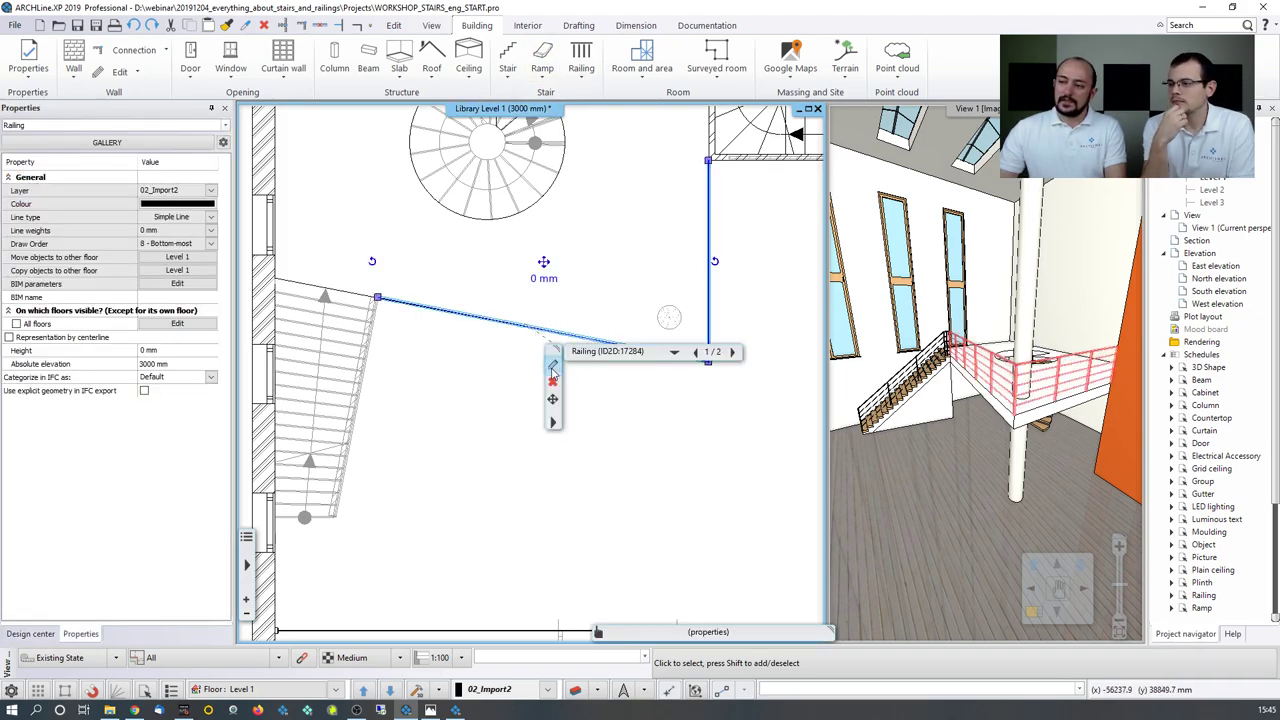
{"action": "left_click", "coordinate": [552, 368]}
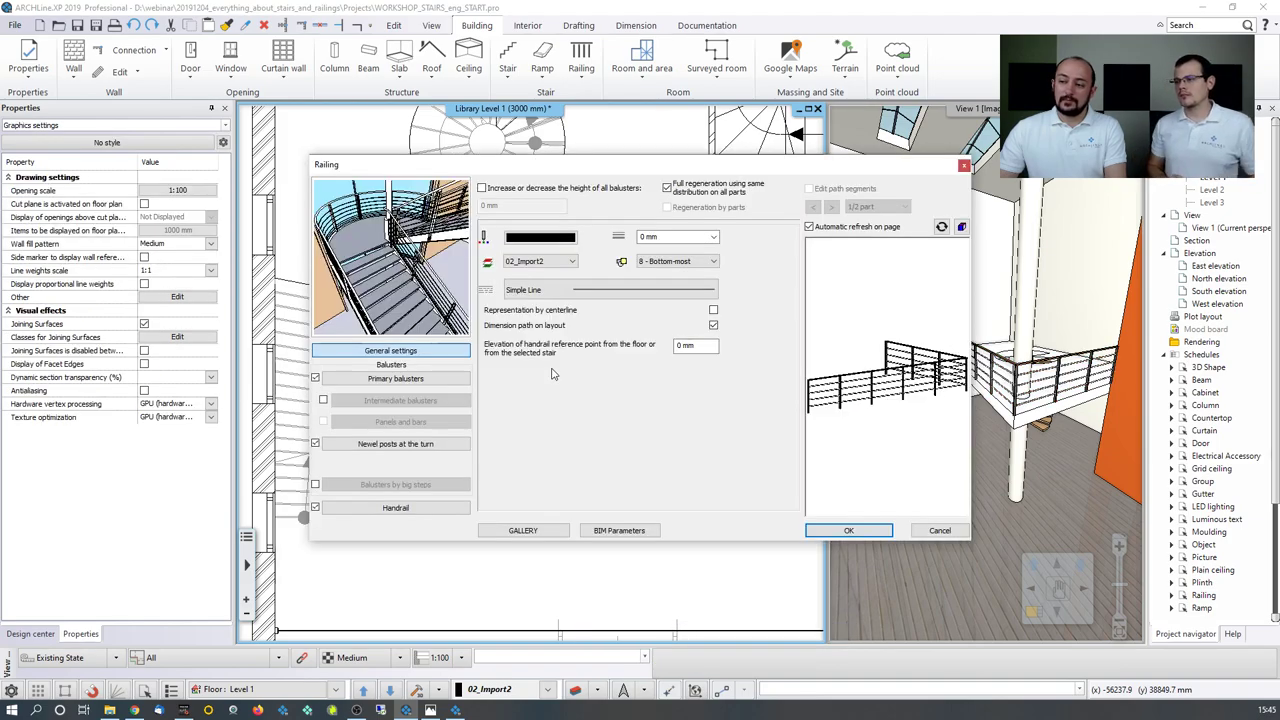
Step: Show the railing styles list and preview both Column with sphere styles before returning to GALLERY
{"action": "left_click", "coordinate": [522, 530]}
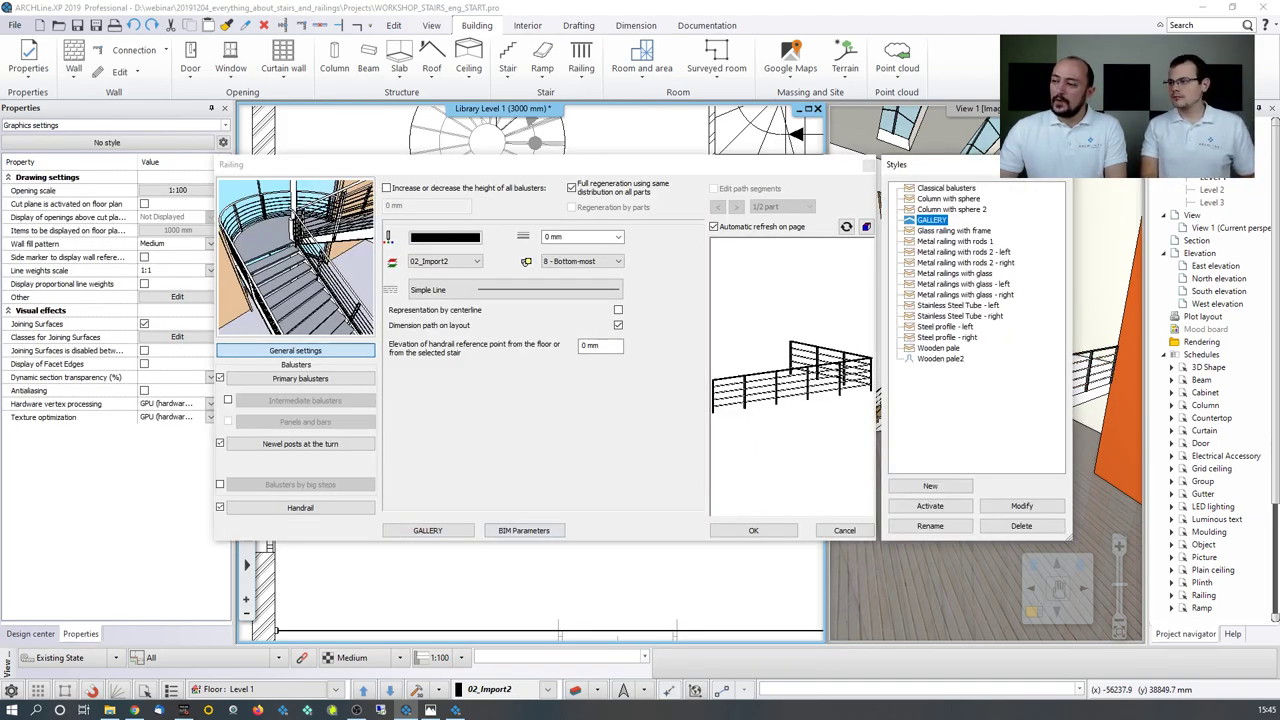
{"action": "left_click", "coordinate": [958, 199]}
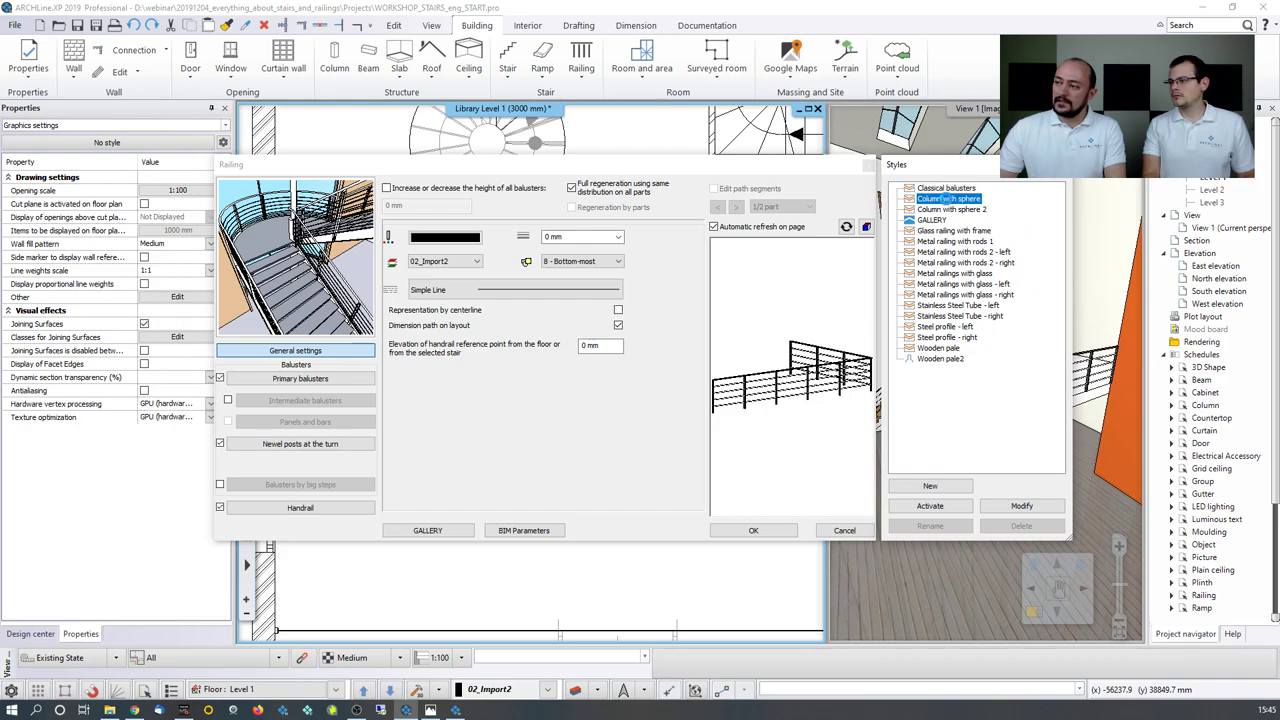
{"action": "left_click", "coordinate": [945, 210]}
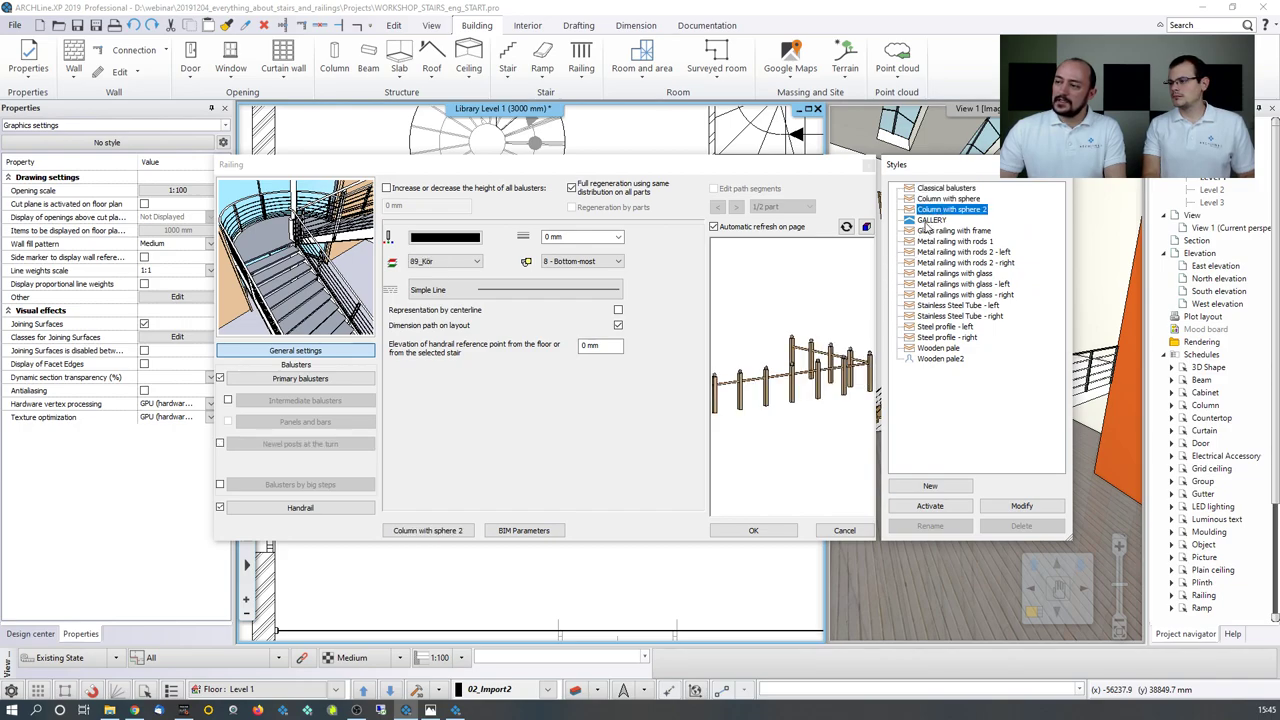
{"action": "left_click", "coordinate": [928, 221]}
Step: Preview the glass, metal rod, stainless tube, steel profile and Wooden pale styles, then reselect GALLERY
{"action": "left_click", "coordinate": [936, 233]}
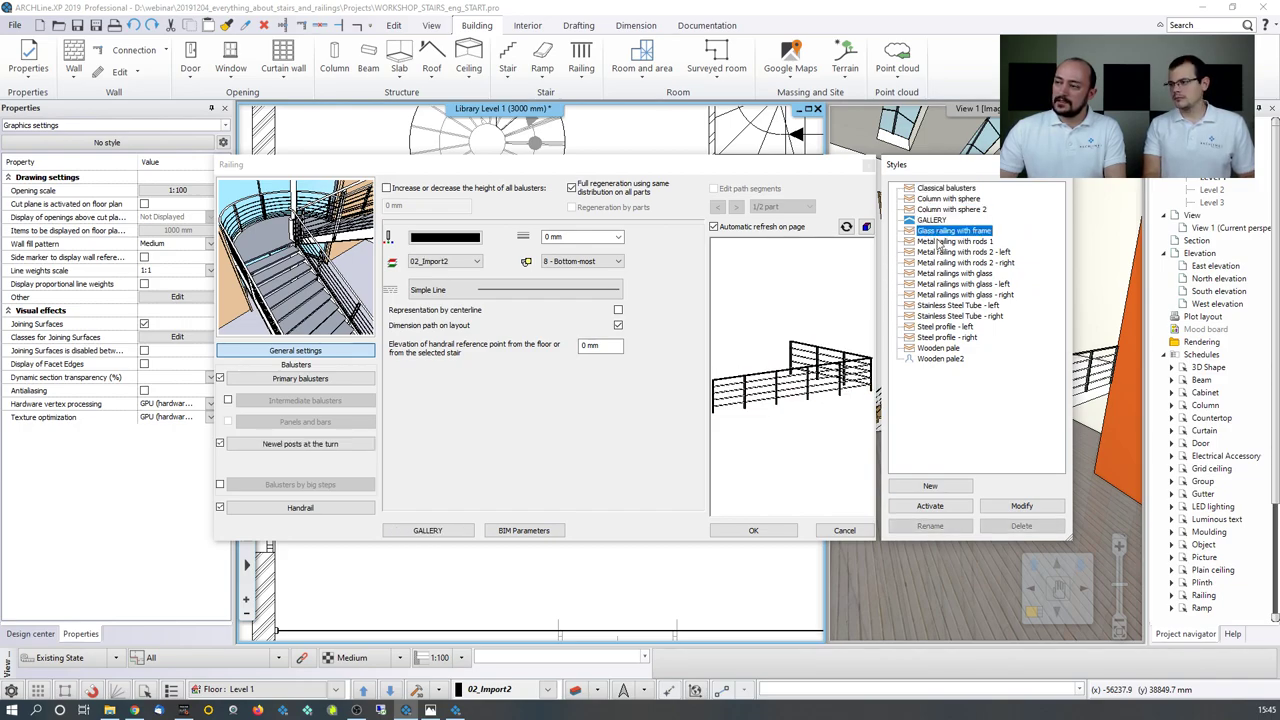
{"action": "left_click", "coordinate": [936, 241]}
{"action": "left_click", "coordinate": [934, 252]}
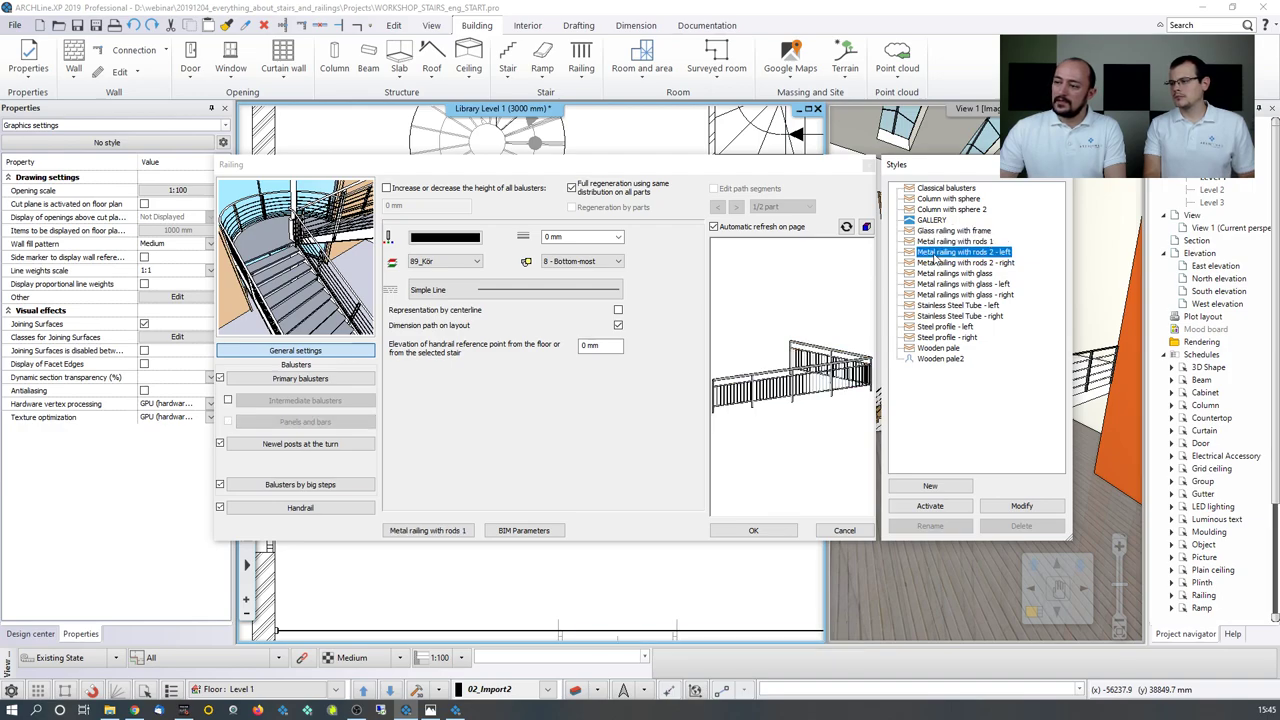
{"action": "left_click", "coordinate": [930, 263]}
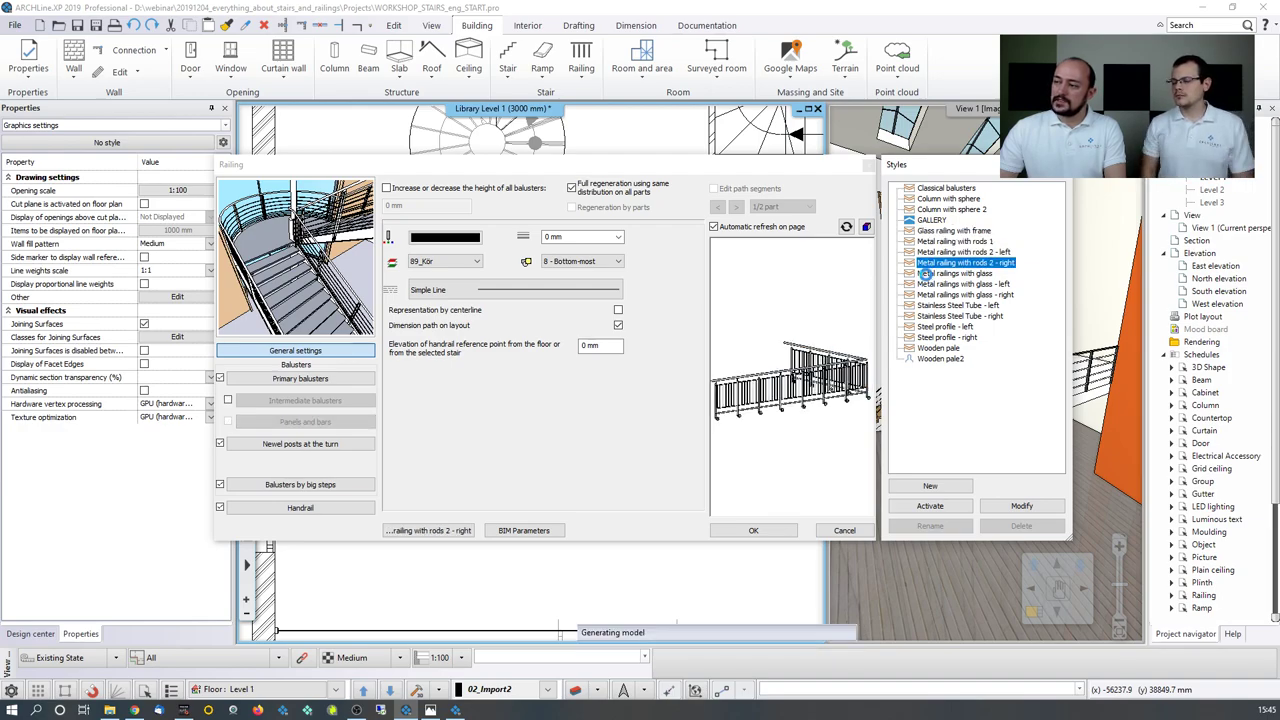
{"action": "left_click", "coordinate": [925, 273]}
{"action": "left_click", "coordinate": [925, 284]}
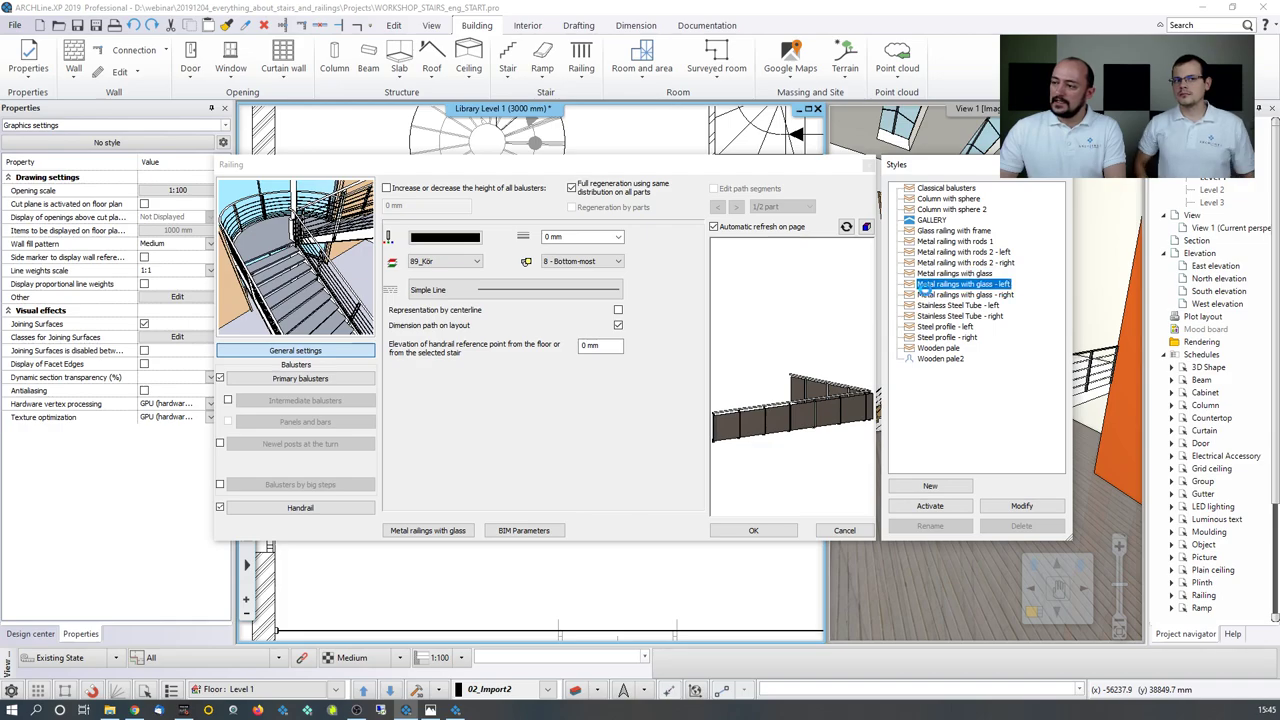
{"action": "left_click", "coordinate": [926, 306]}
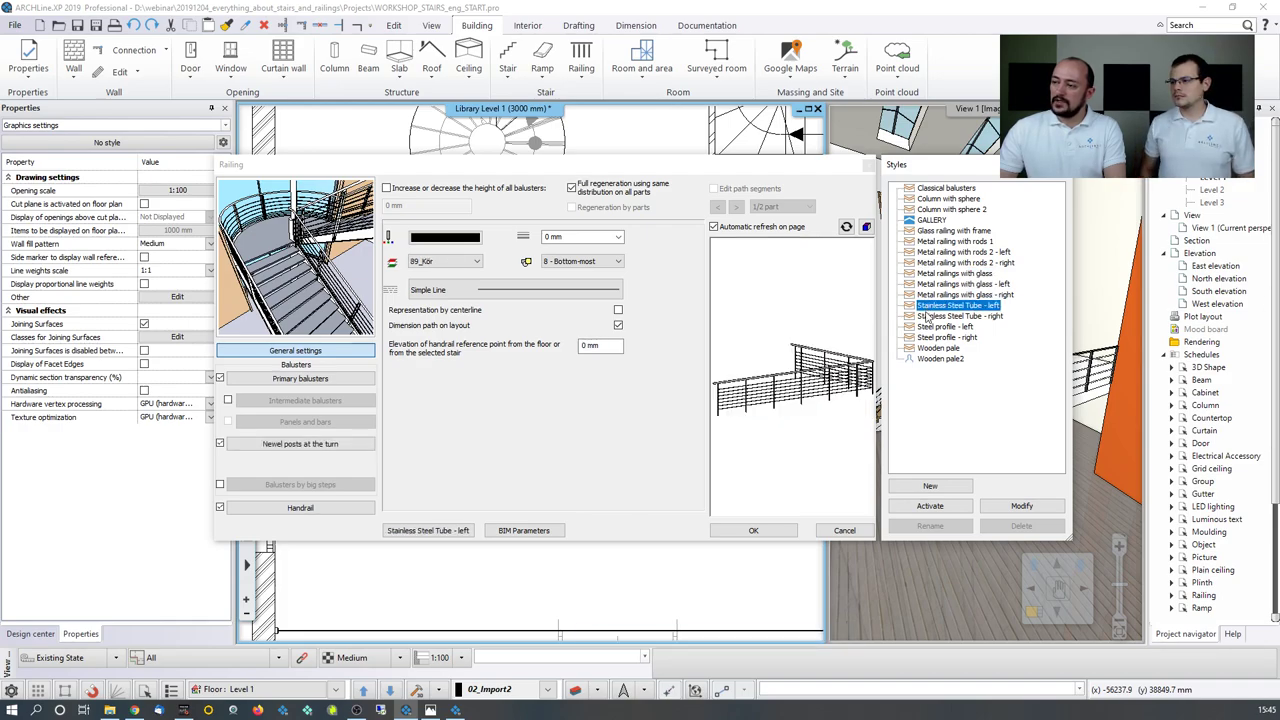
{"action": "left_click", "coordinate": [927, 317]}
{"action": "left_click", "coordinate": [928, 327]}
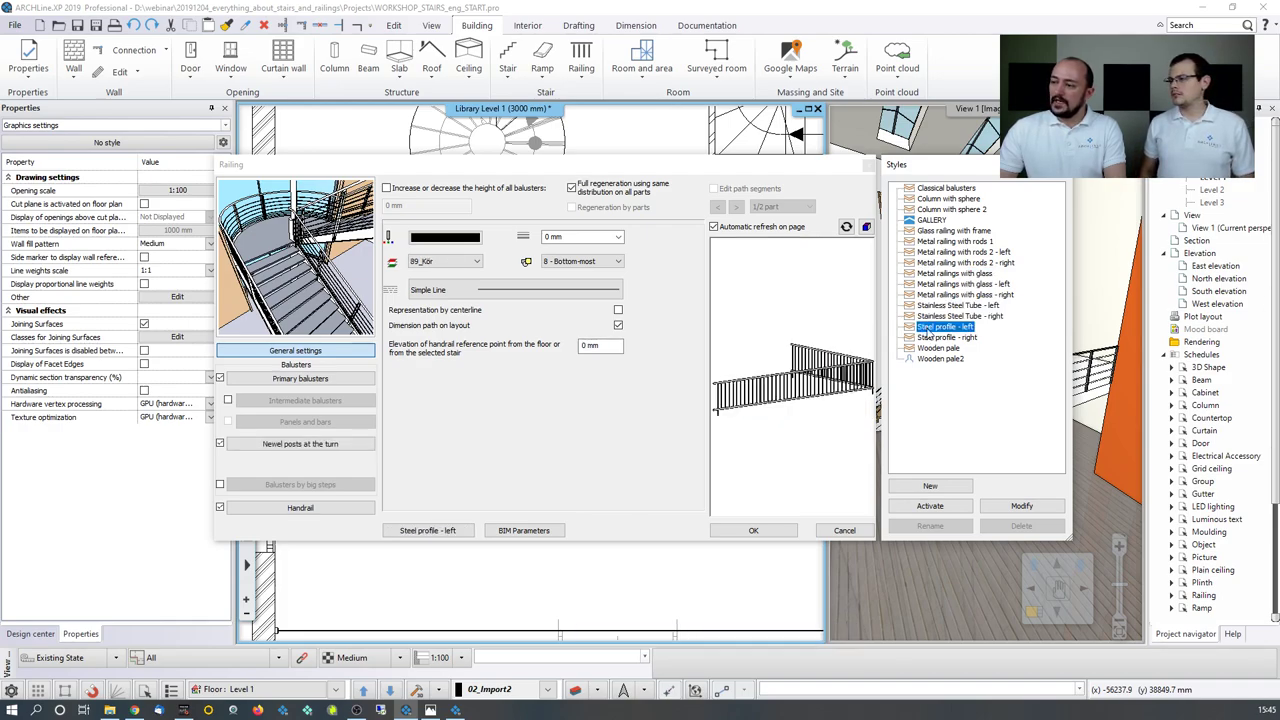
{"action": "left_click", "coordinate": [929, 338]}
{"action": "left_click", "coordinate": [928, 348]}
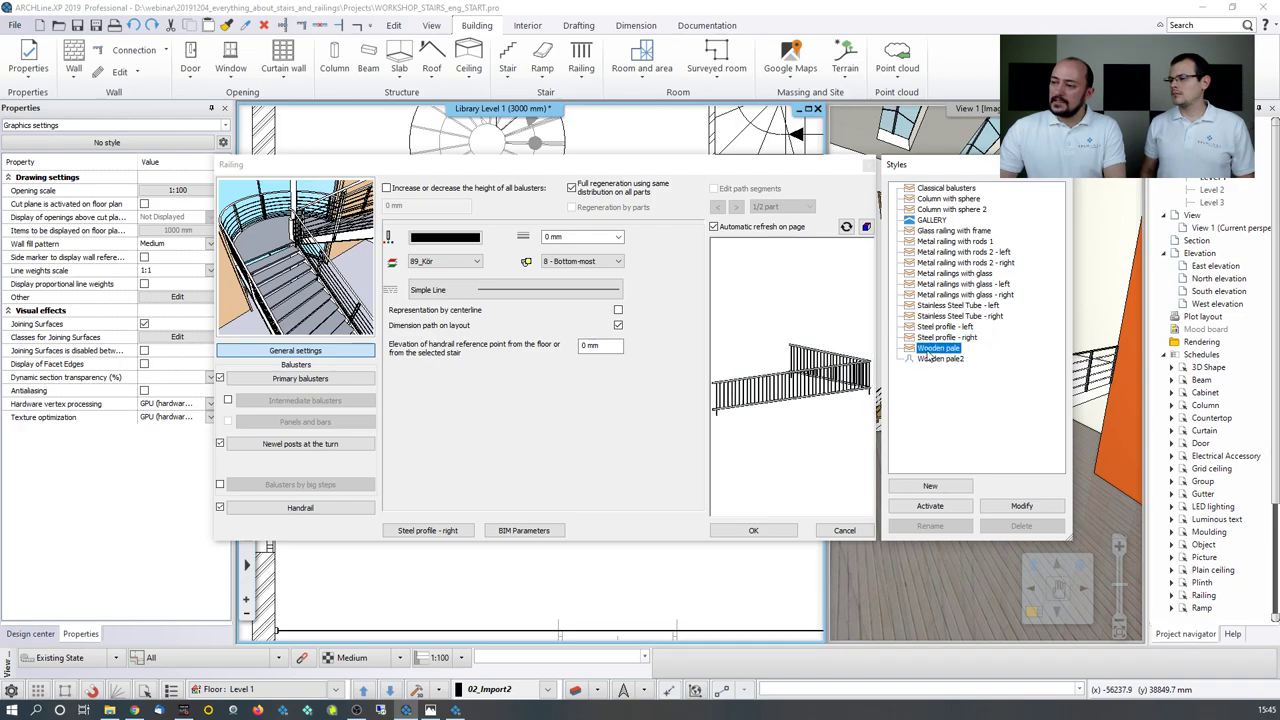
{"action": "left_click", "coordinate": [930, 220]}
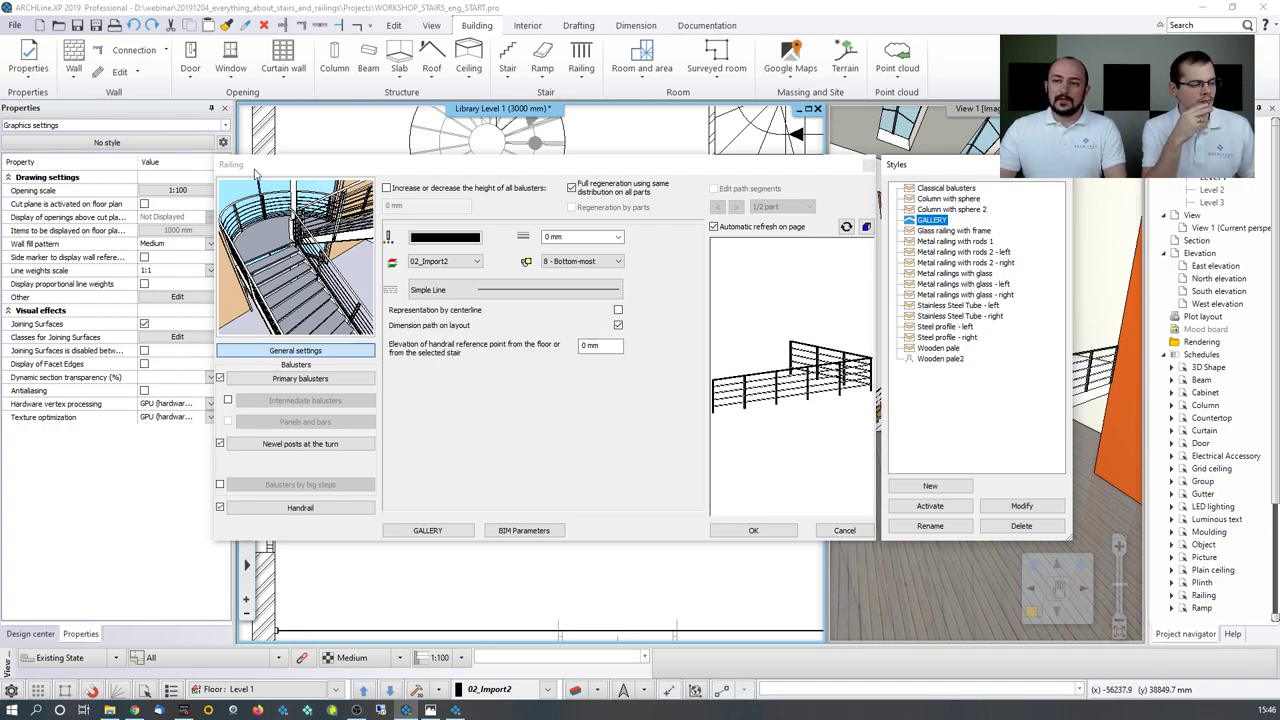
Step: Leave newel posts at the turn unchecked, keeping primary balusters and handrail on, and view baluster settings
{"action": "left_click", "coordinate": [265, 352]}
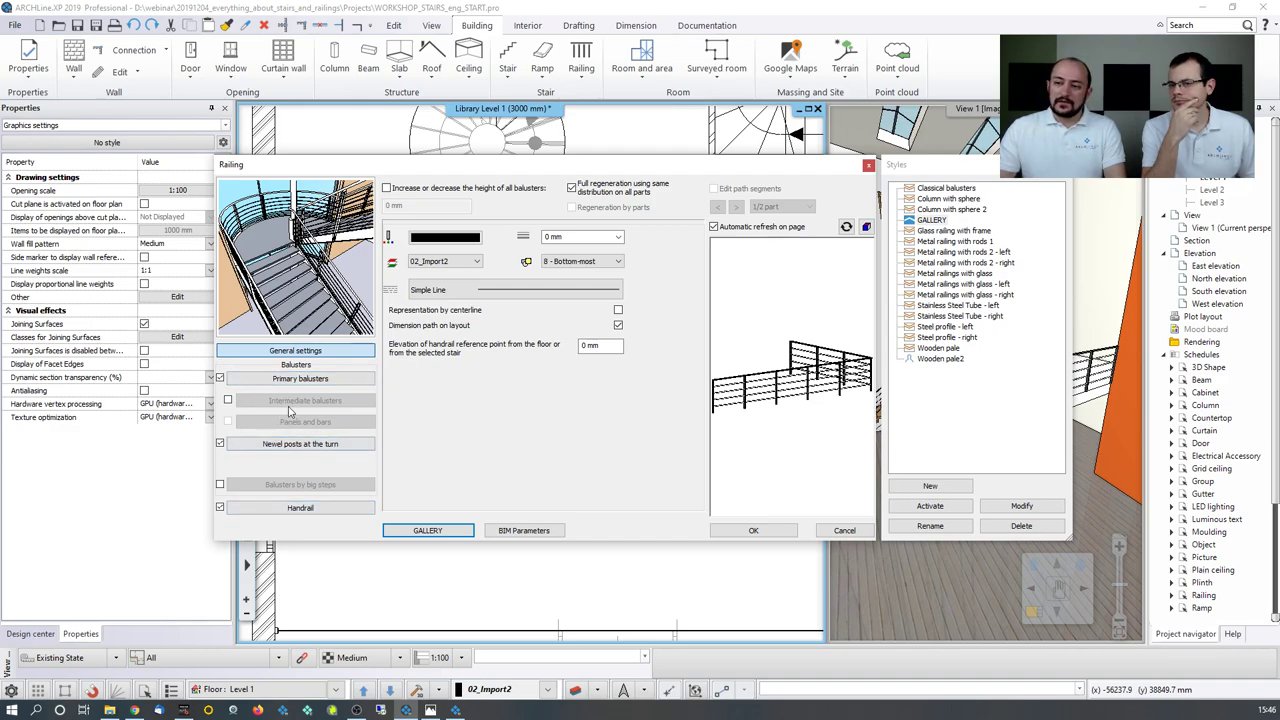
{"action": "left_click", "coordinate": [220, 444]}
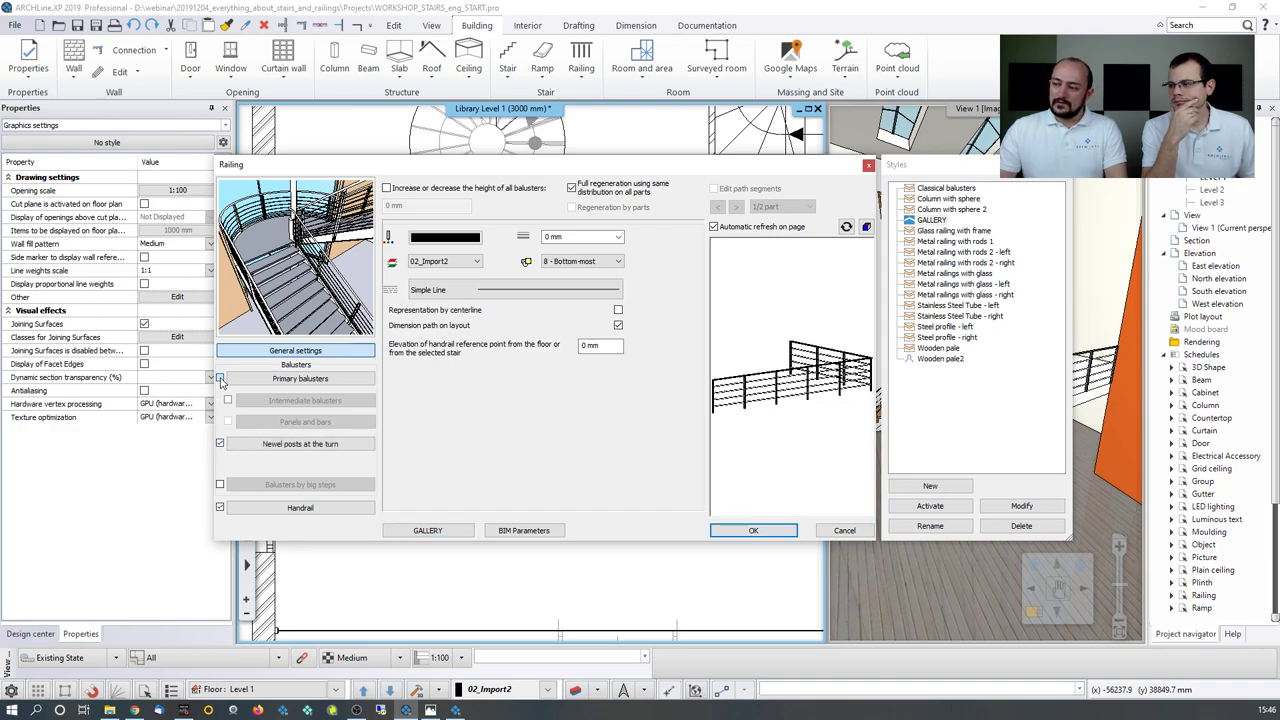
{"action": "left_click", "coordinate": [220, 444]}
{"action": "left_click", "coordinate": [220, 378]}
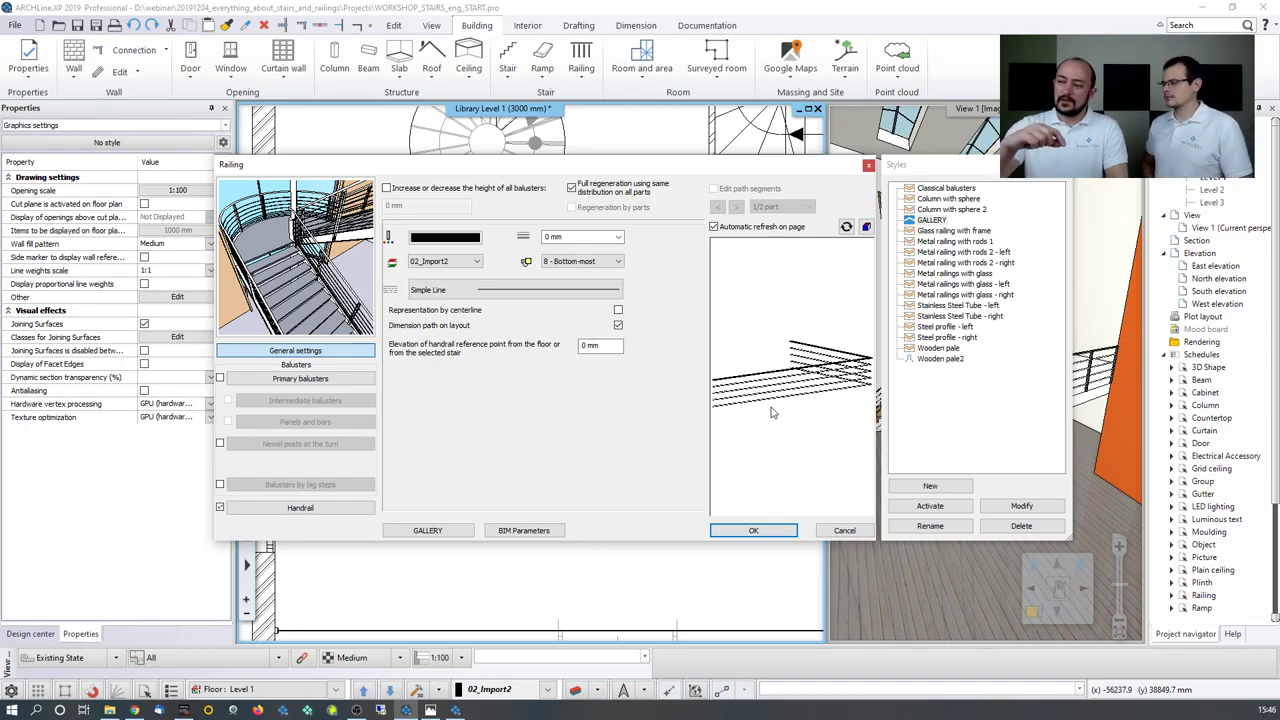
{"action": "left_click", "coordinate": [220, 508]}
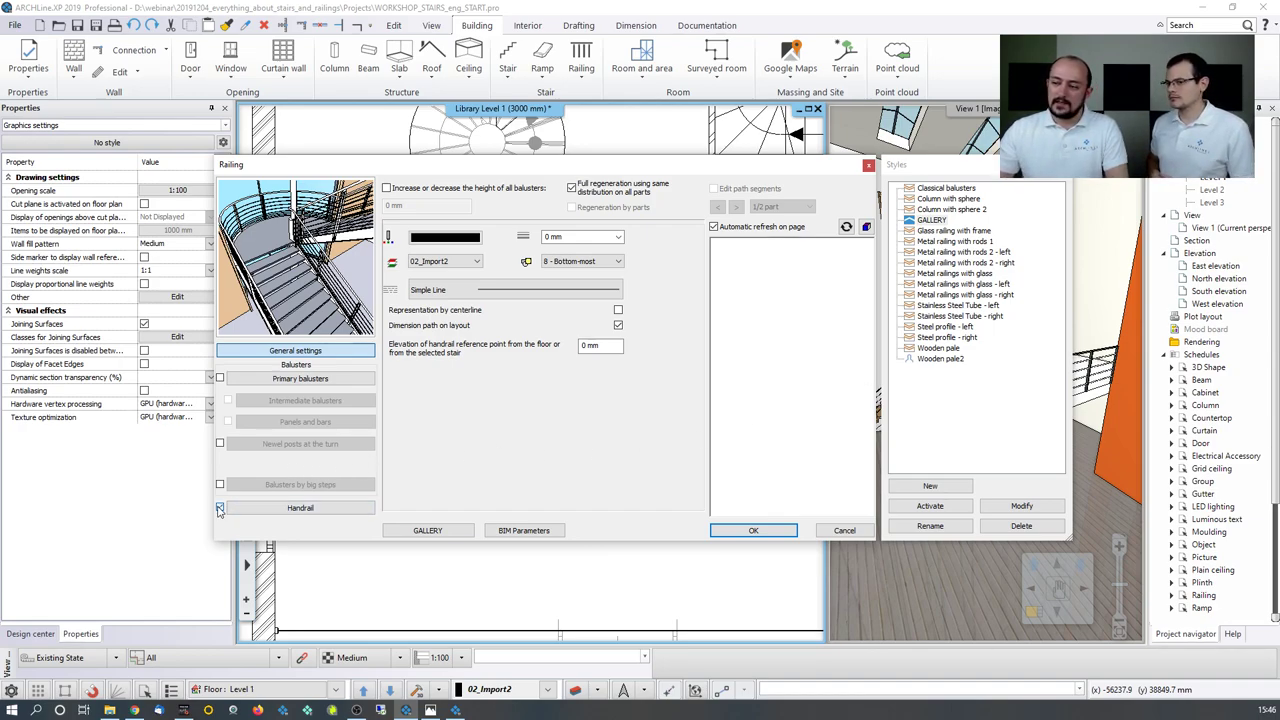
{"action": "left_click", "coordinate": [220, 378]}
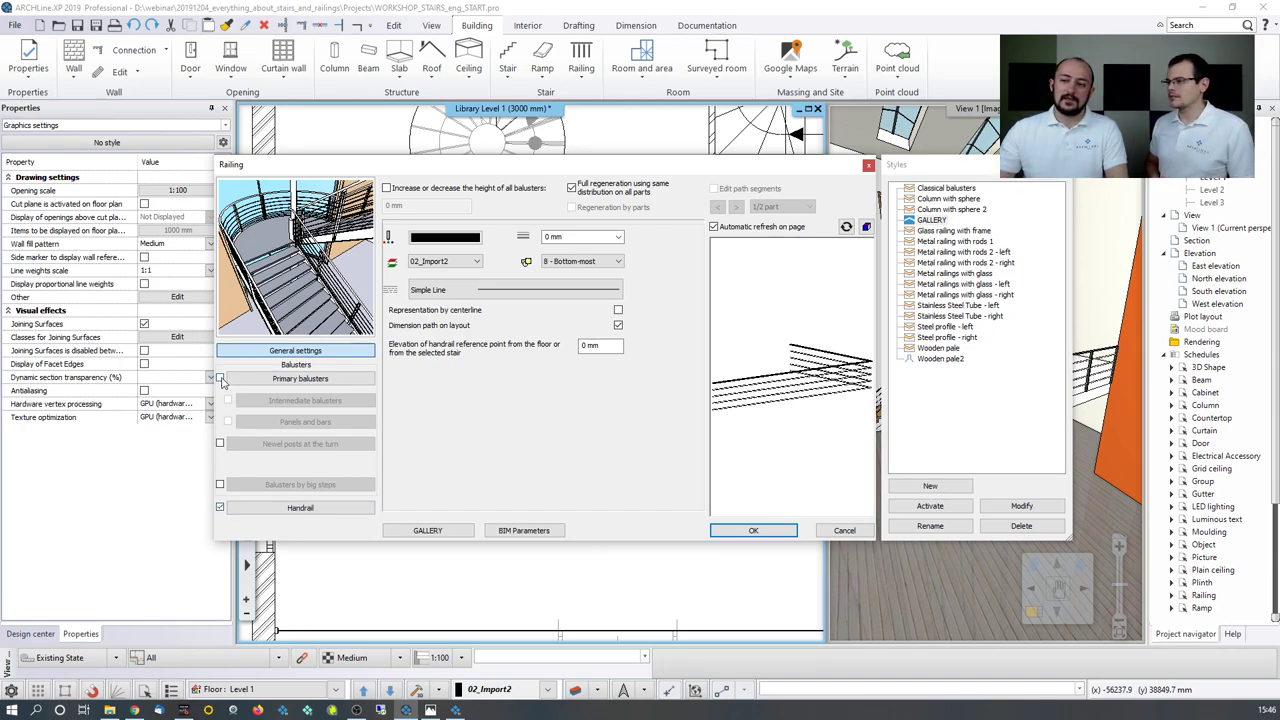
{"action": "left_click", "coordinate": [220, 444]}
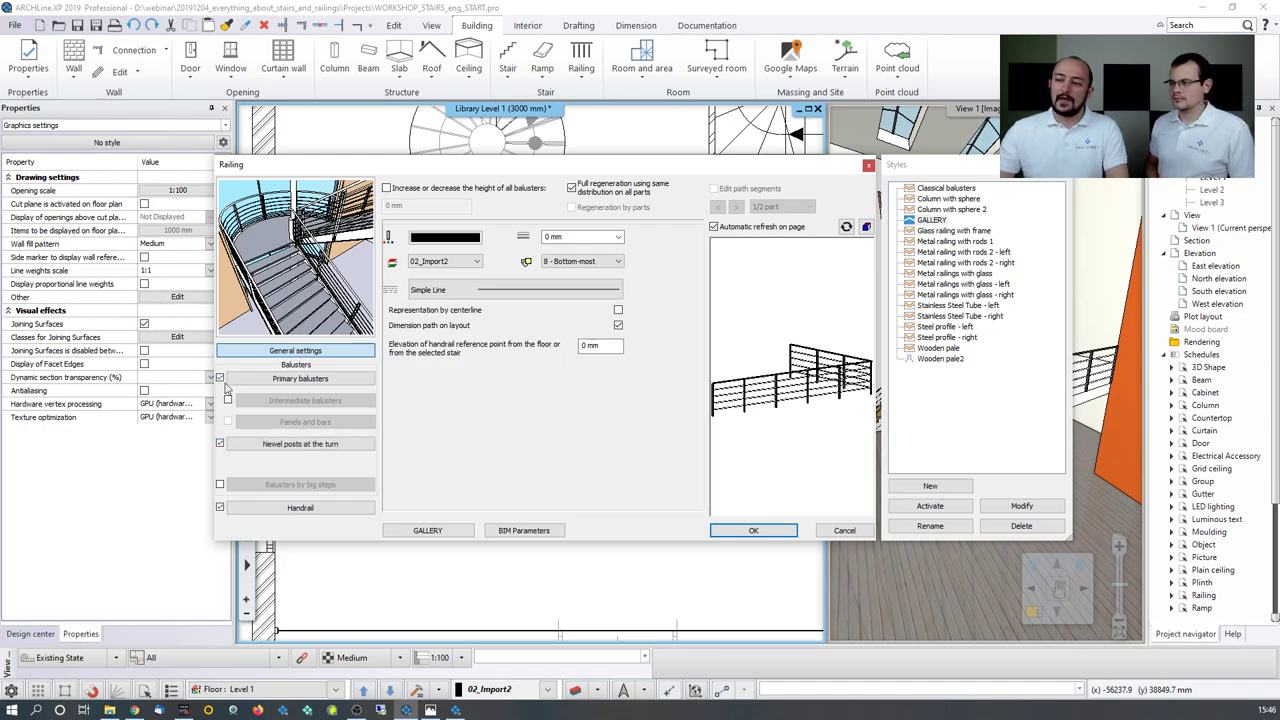
{"action": "left_click", "coordinate": [220, 444]}
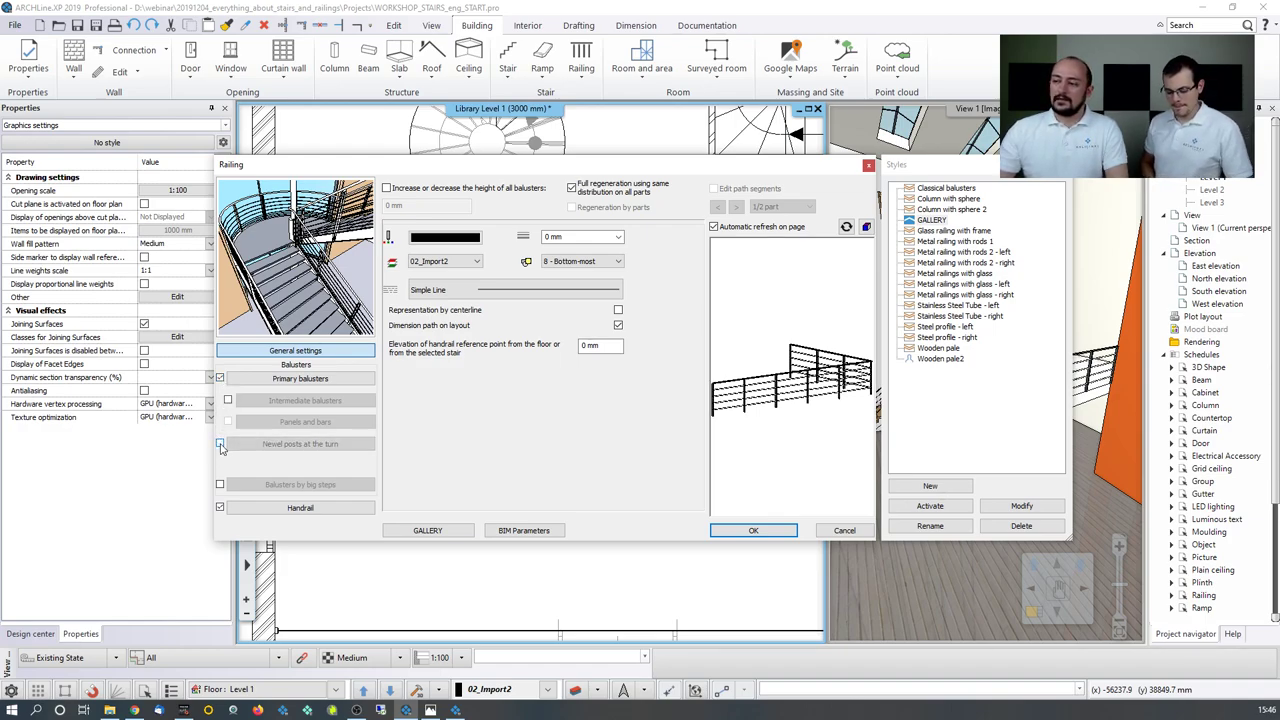
{"action": "left_click", "coordinate": [255, 381]}
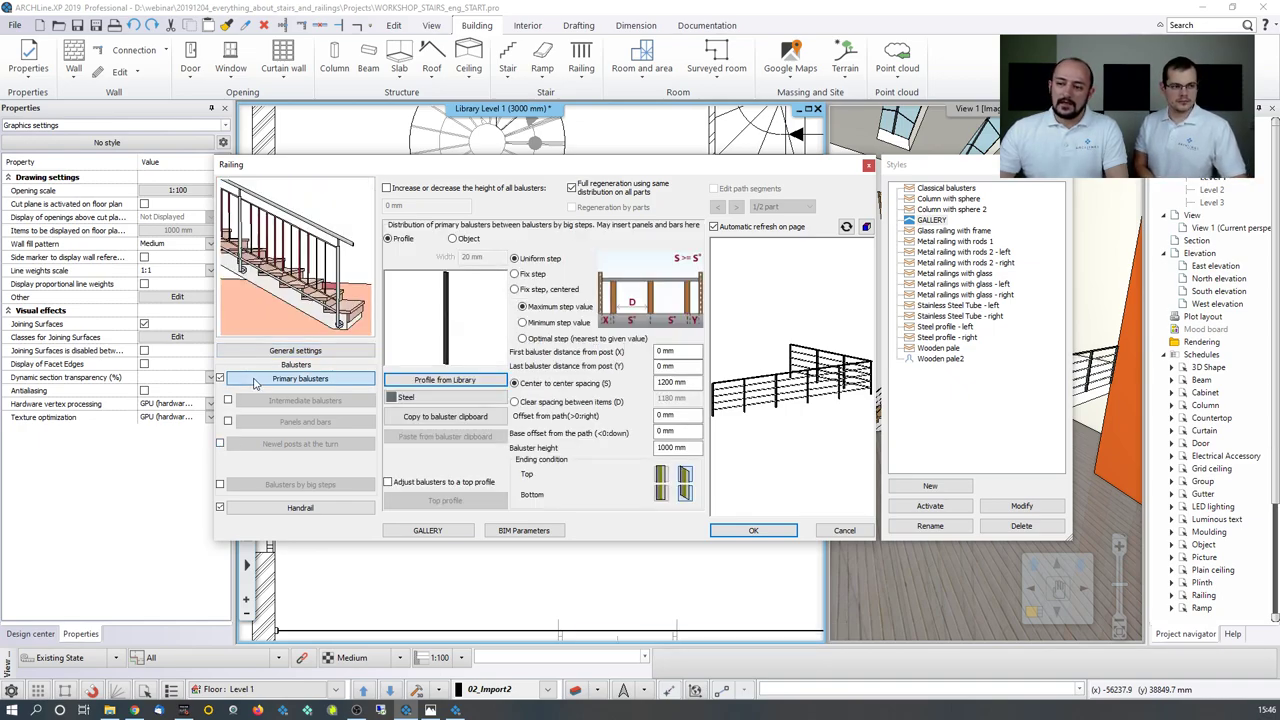
Step: Delete the round Circle-profile lower rails, leaving only the rectangular beech top handrail
{"action": "left_click", "coordinate": [266, 510]}
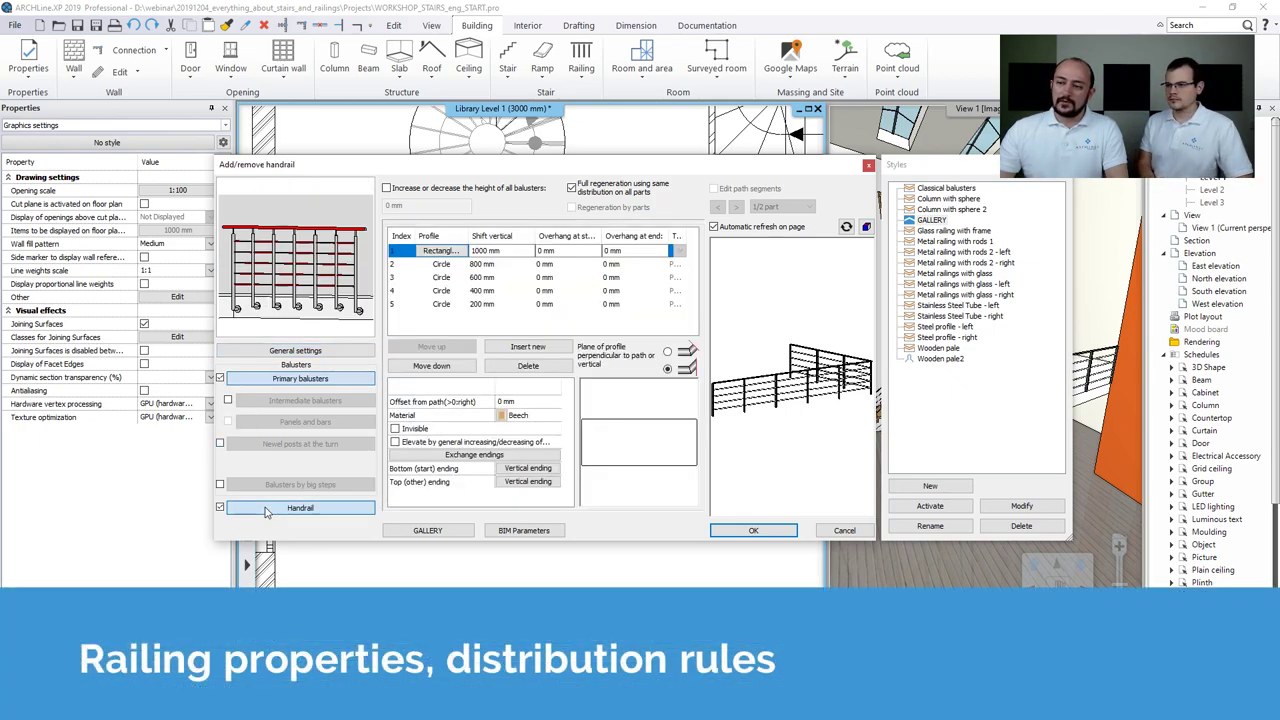
{"action": "left_click", "coordinate": [450, 304]}
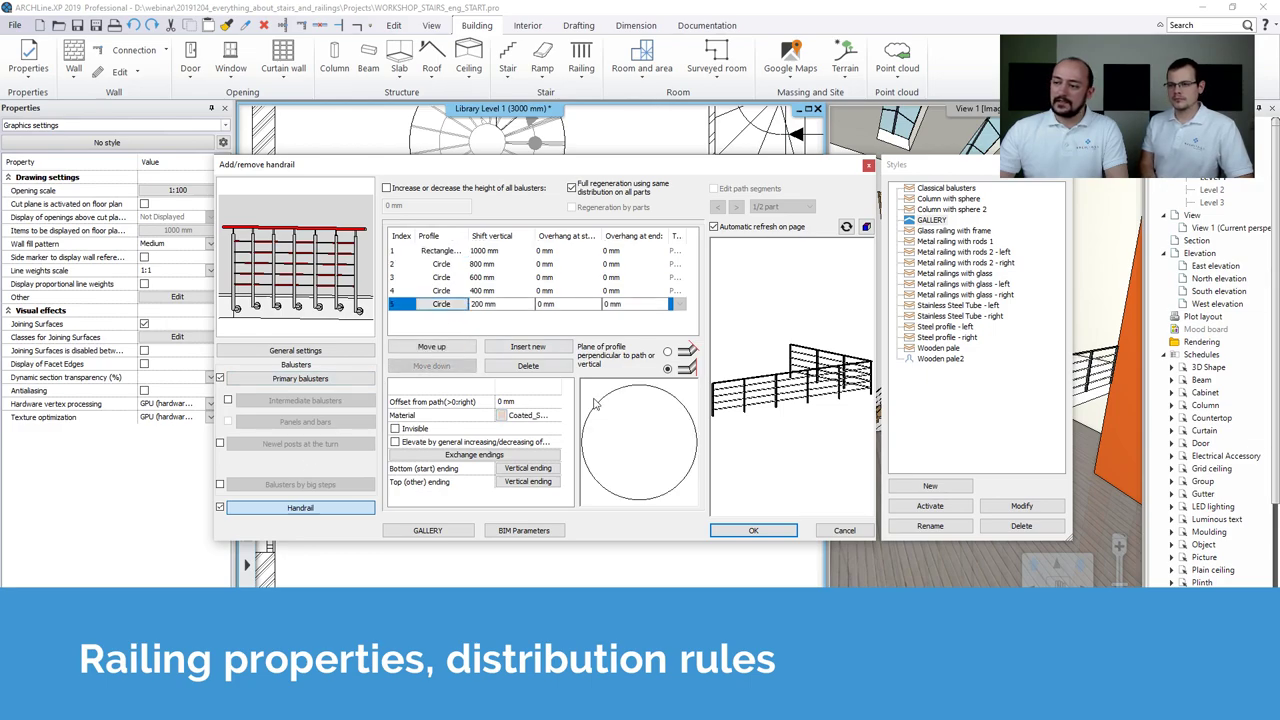
{"action": "left_click", "coordinate": [528, 365]}
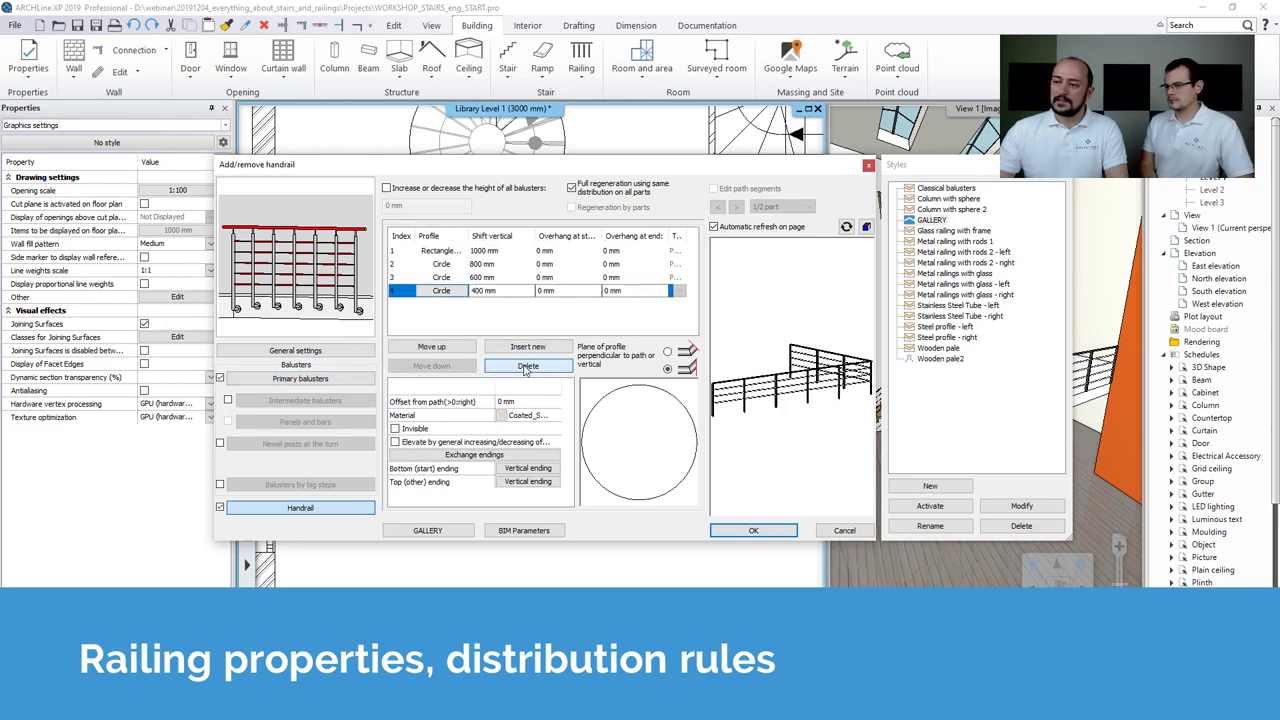
{"action": "left_click", "coordinate": [528, 365]}
{"action": "left_click", "coordinate": [528, 365]}
{"action": "left_click", "coordinate": [528, 365]}
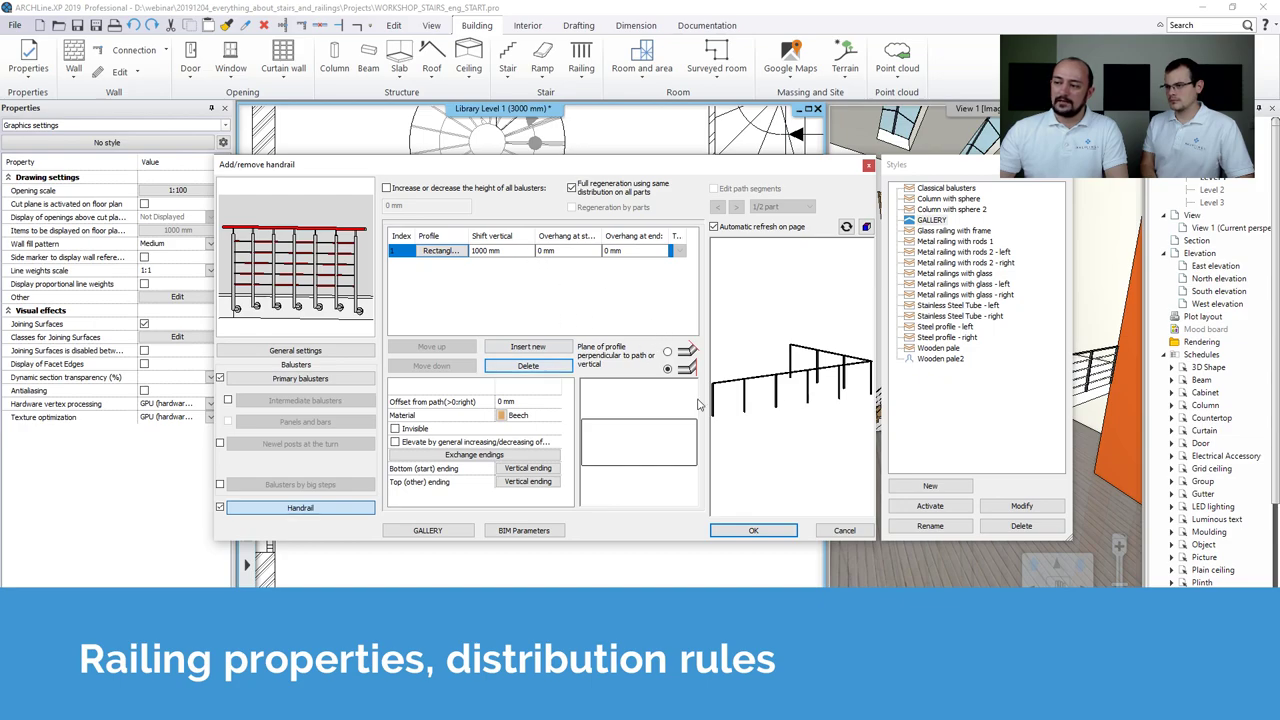
{"action": "left_click", "coordinate": [290, 379]}
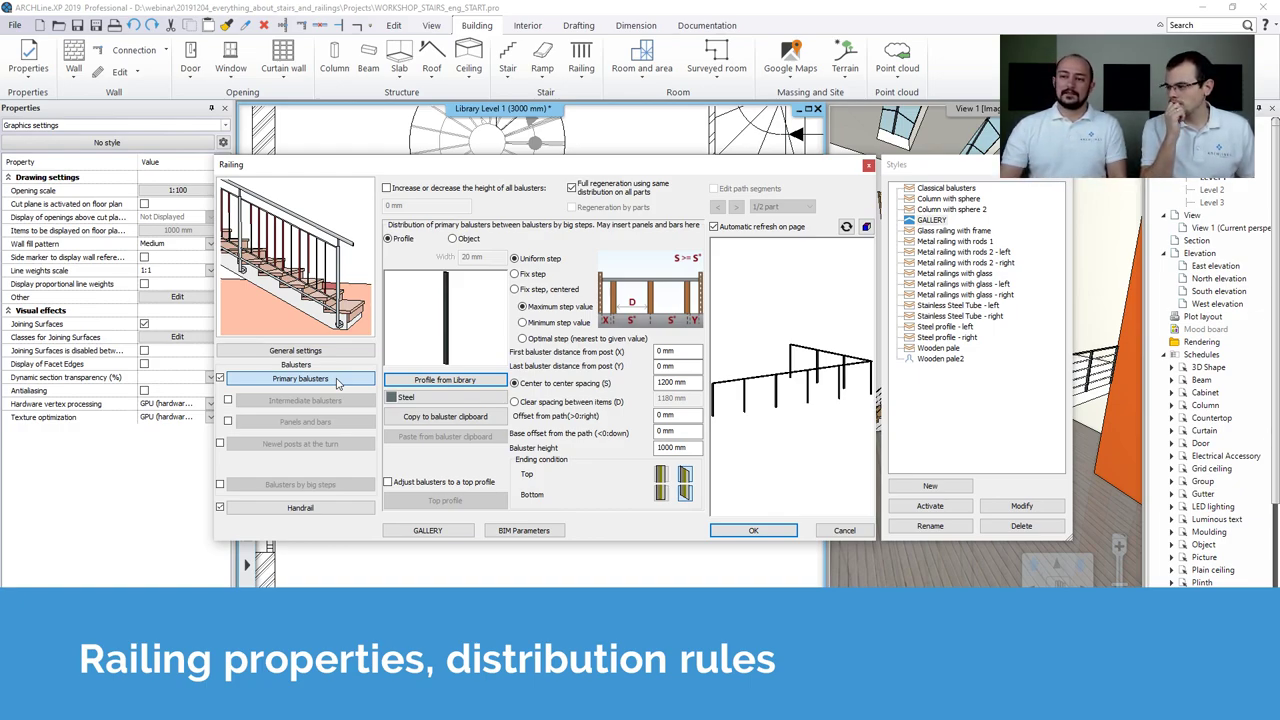
Step: Try a fixed-step baluster distribution, then go back to Uniform step
{"action": "left_click", "coordinate": [221, 379]}
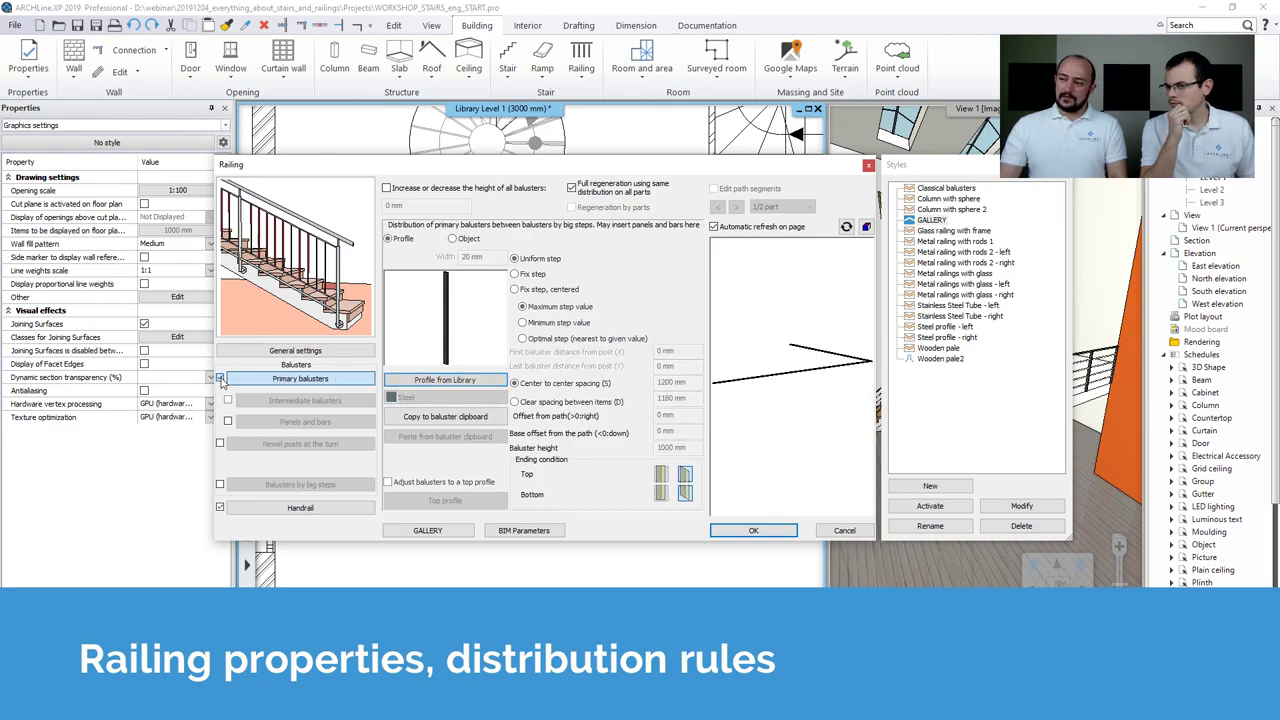
{"action": "left_click", "coordinate": [221, 379]}
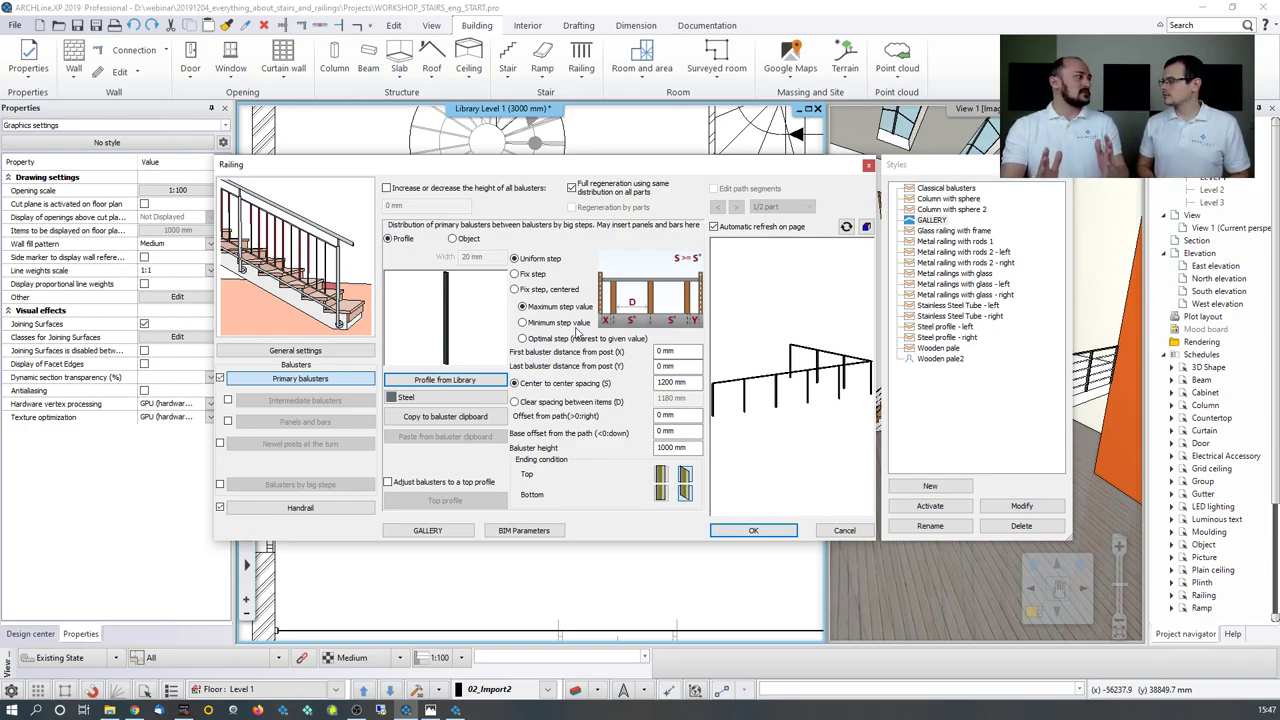
{"action": "left_click", "coordinate": [534, 274]}
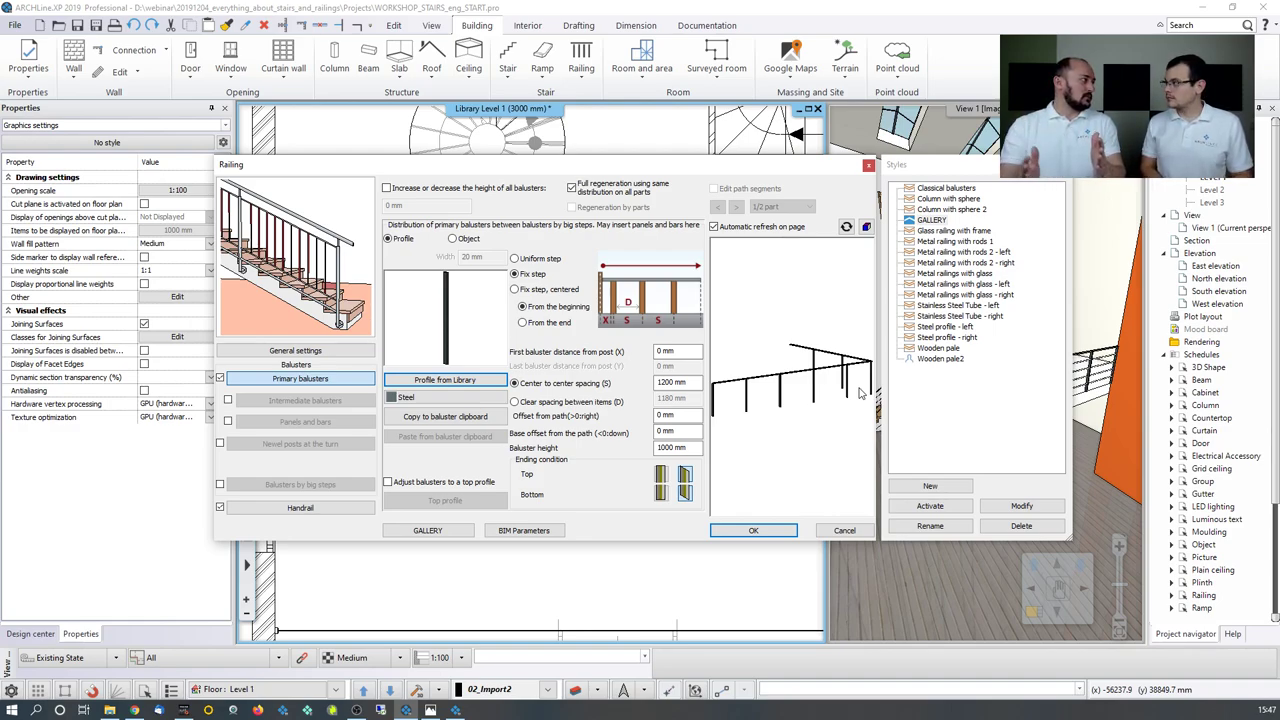
{"action": "left_click", "coordinate": [538, 259]}
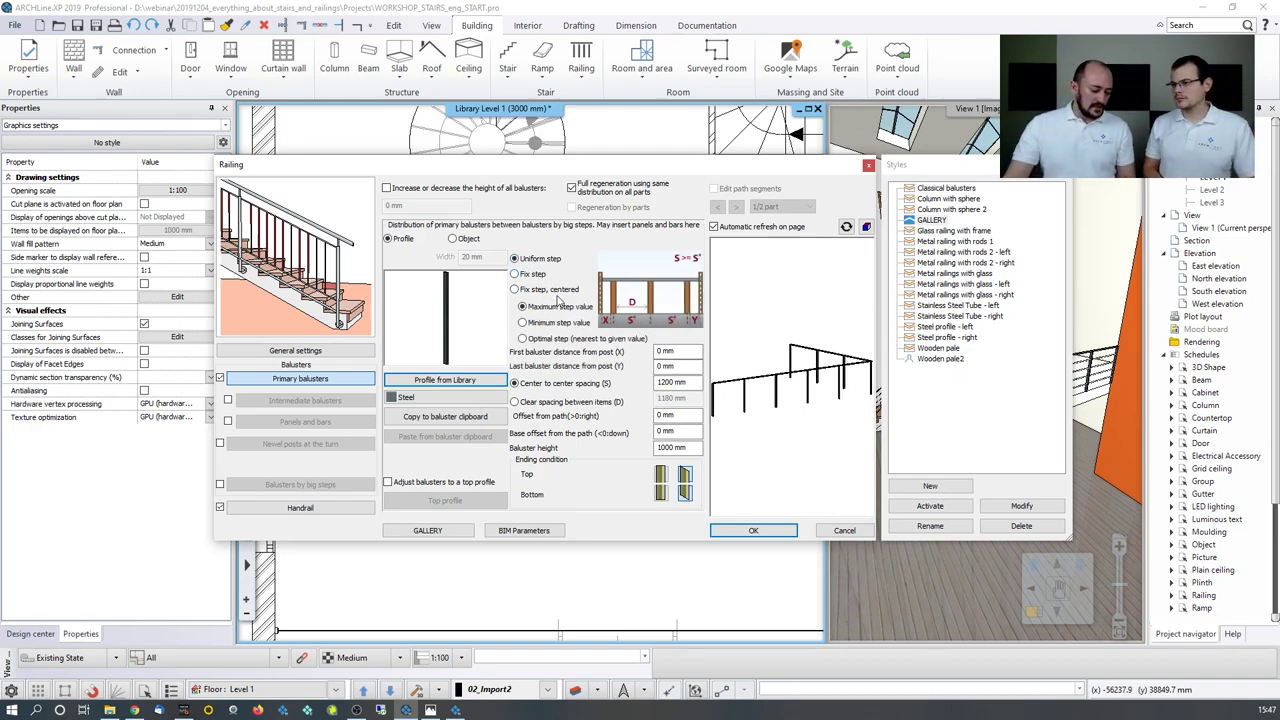
Step: Set the primary balusters' centre-to-centre spacing to 300 mm and refresh the preview
{"action": "double_click", "coordinate": [664, 383]}
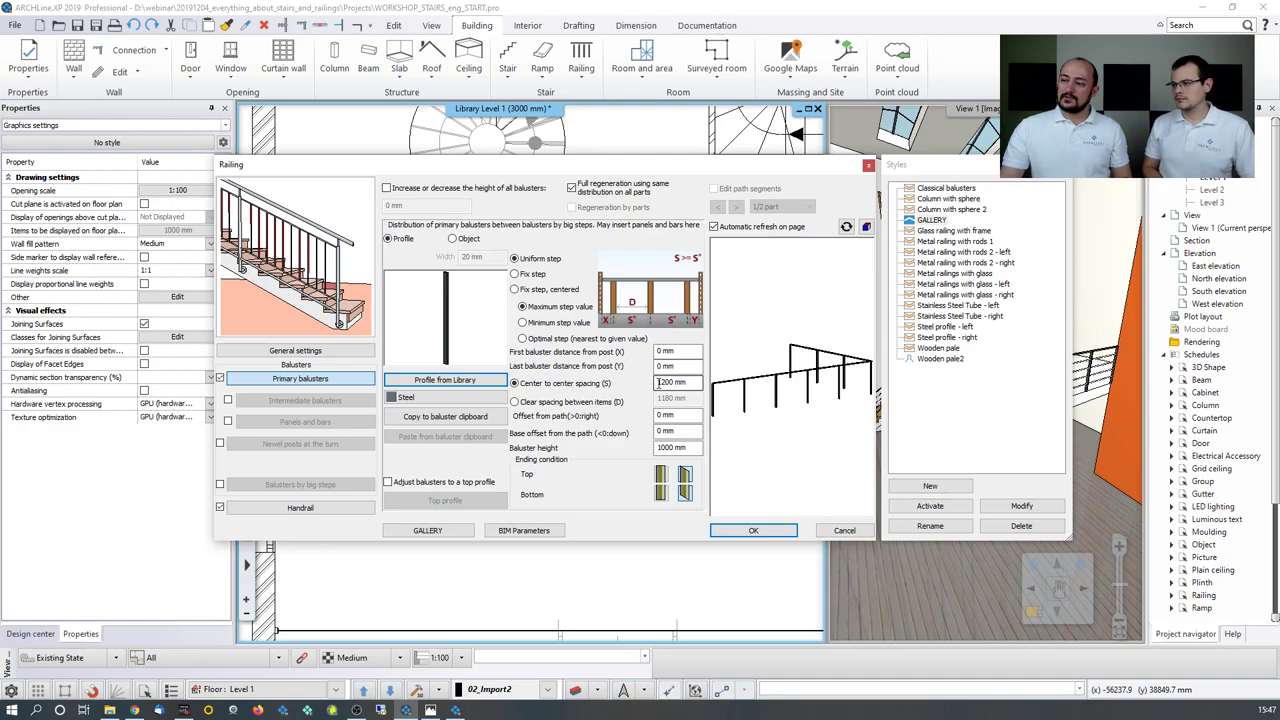
{"action": "left_click_drag", "start_coordinate": [659, 383], "coordinate": [720, 391]}
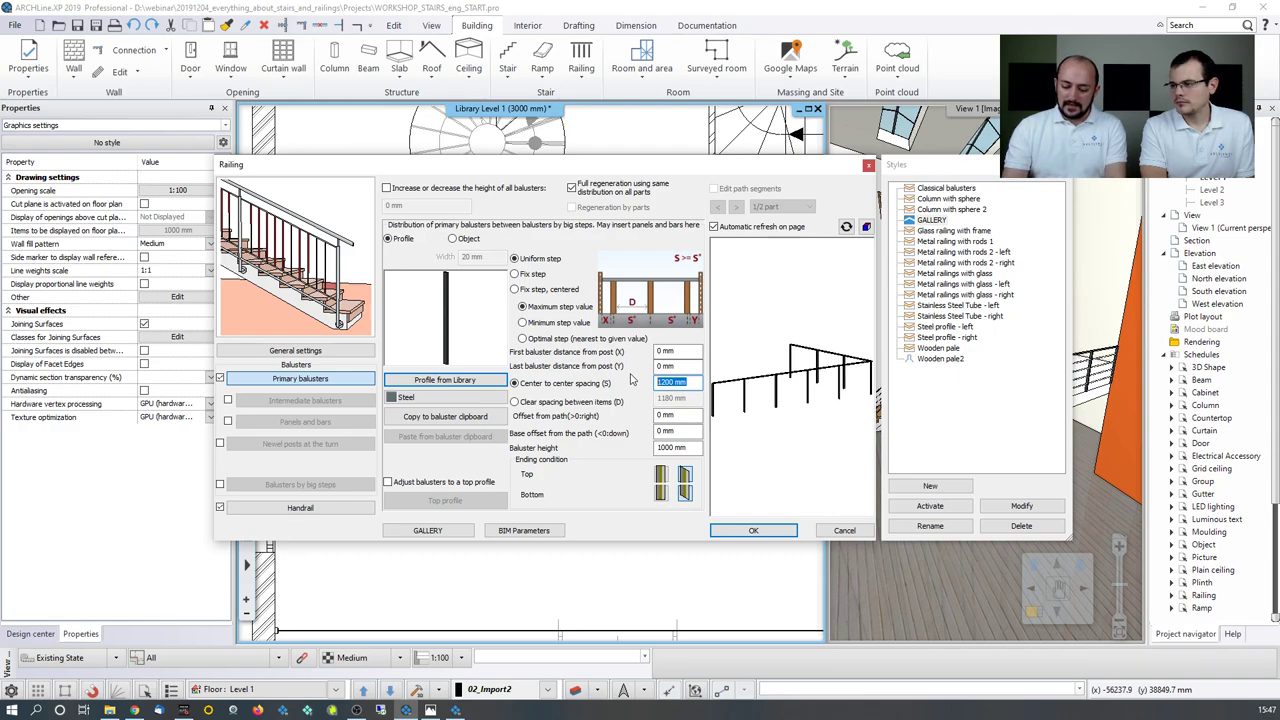
{"action": "type", "text": "300"}
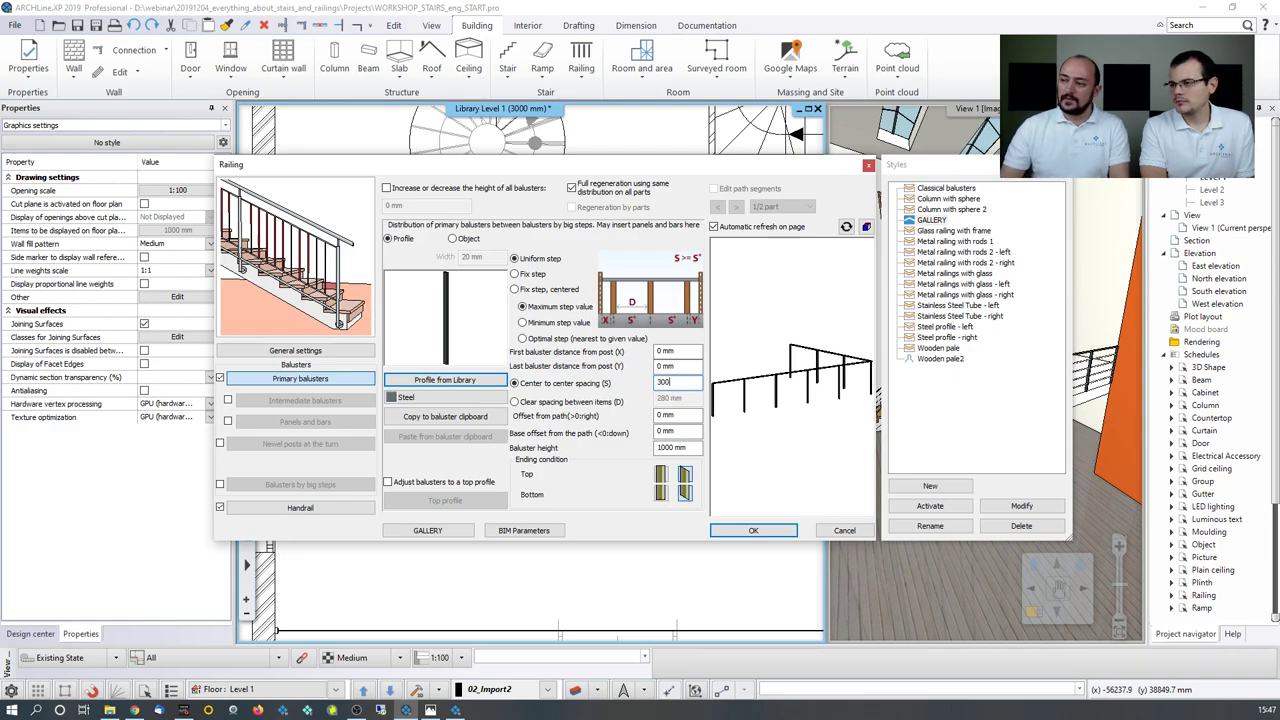
{"action": "left_click", "coordinate": [846, 226]}
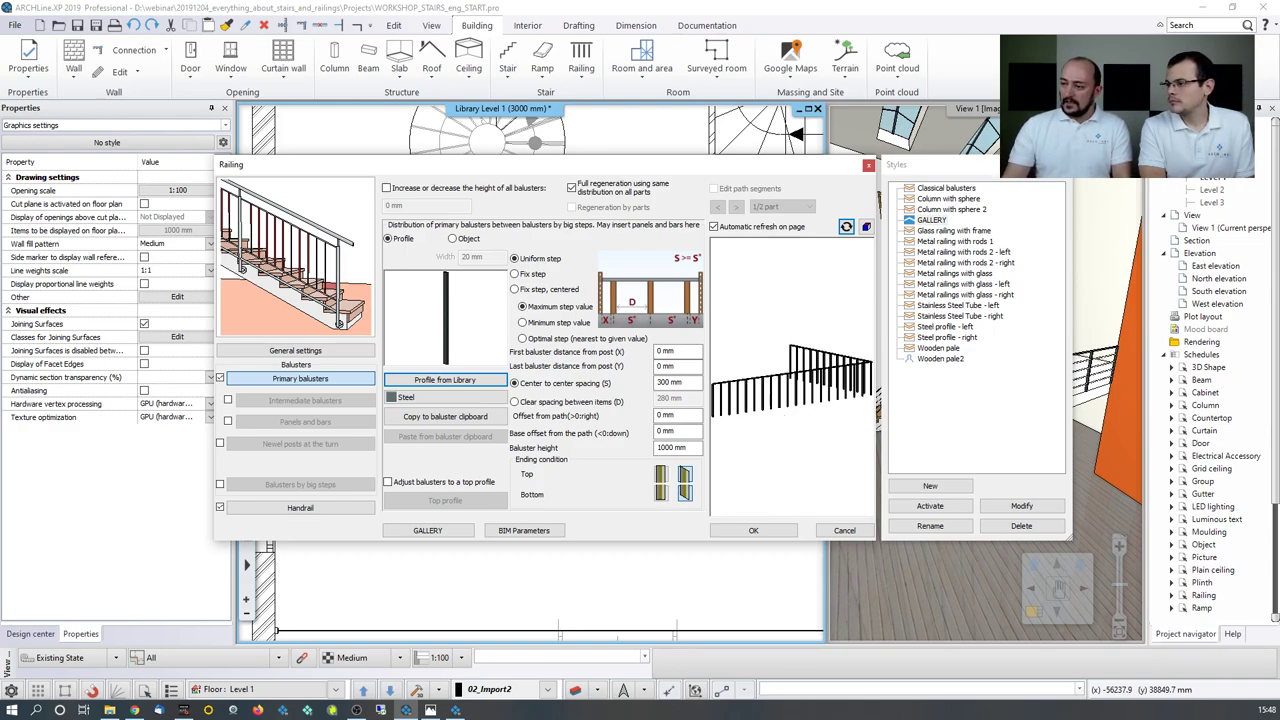
{"action": "scroll", "coordinate": [748, 400], "scroll_direction": "up", "scroll_amount": 5}
{"action": "mouse_move", "coordinate": [751, 392]}
{"action": "left_mouse_down"}
{"action": "mouse_move", "coordinate": [795, 380]}
{"action": "mouse_move", "coordinate": [760, 382]}
{"action": "left_mouse_up"}
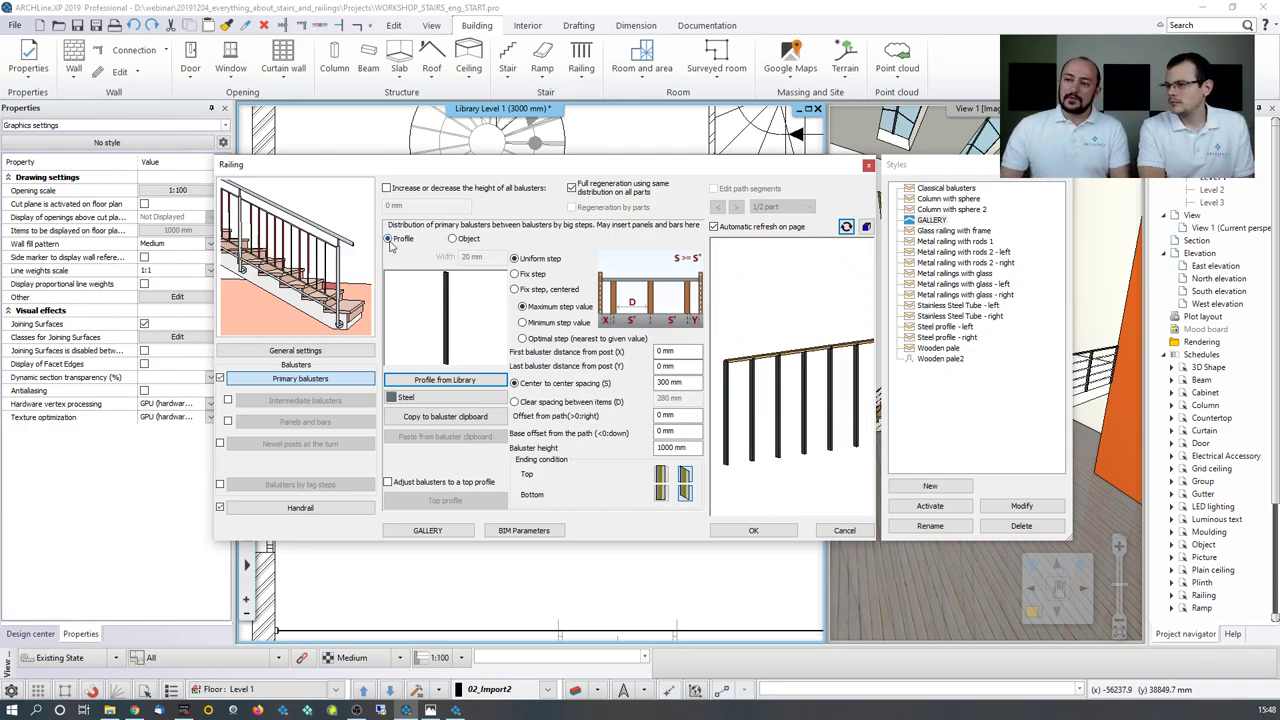
Step: Switch balusters to library objects and browse Turned column 1 in the object library
{"action": "left_click", "coordinate": [453, 240]}
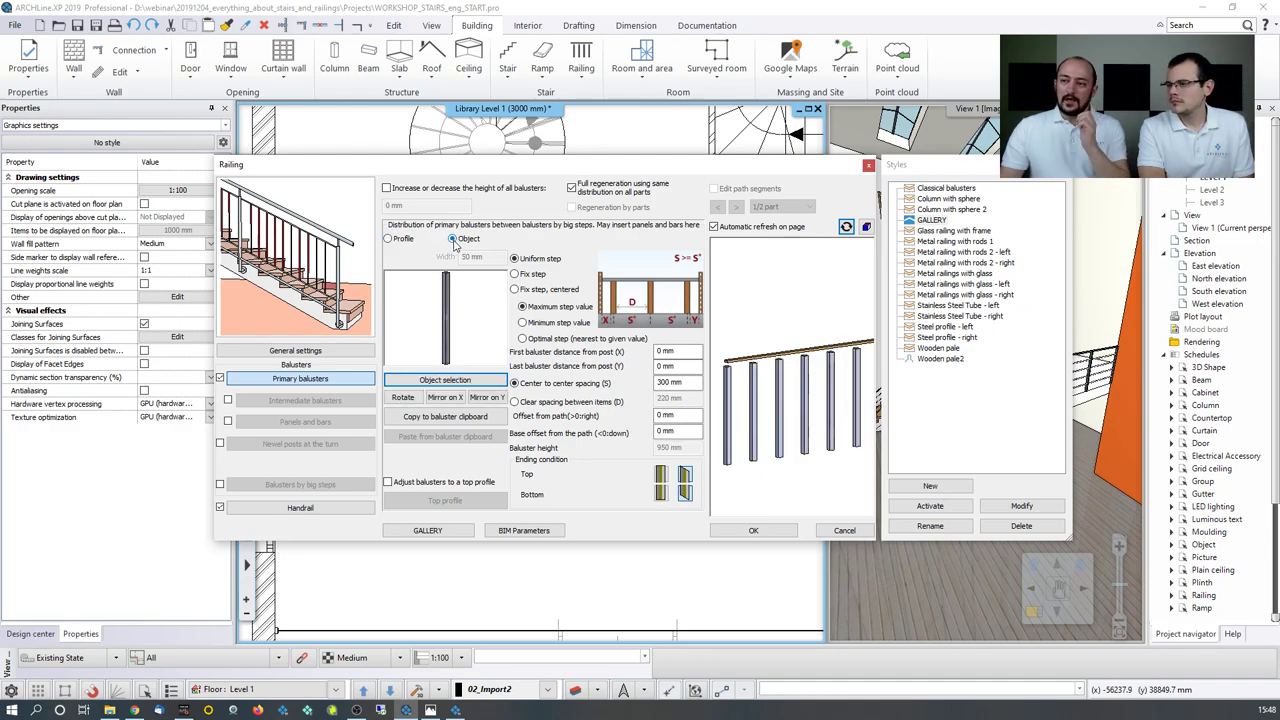
{"action": "left_click", "coordinate": [422, 380]}
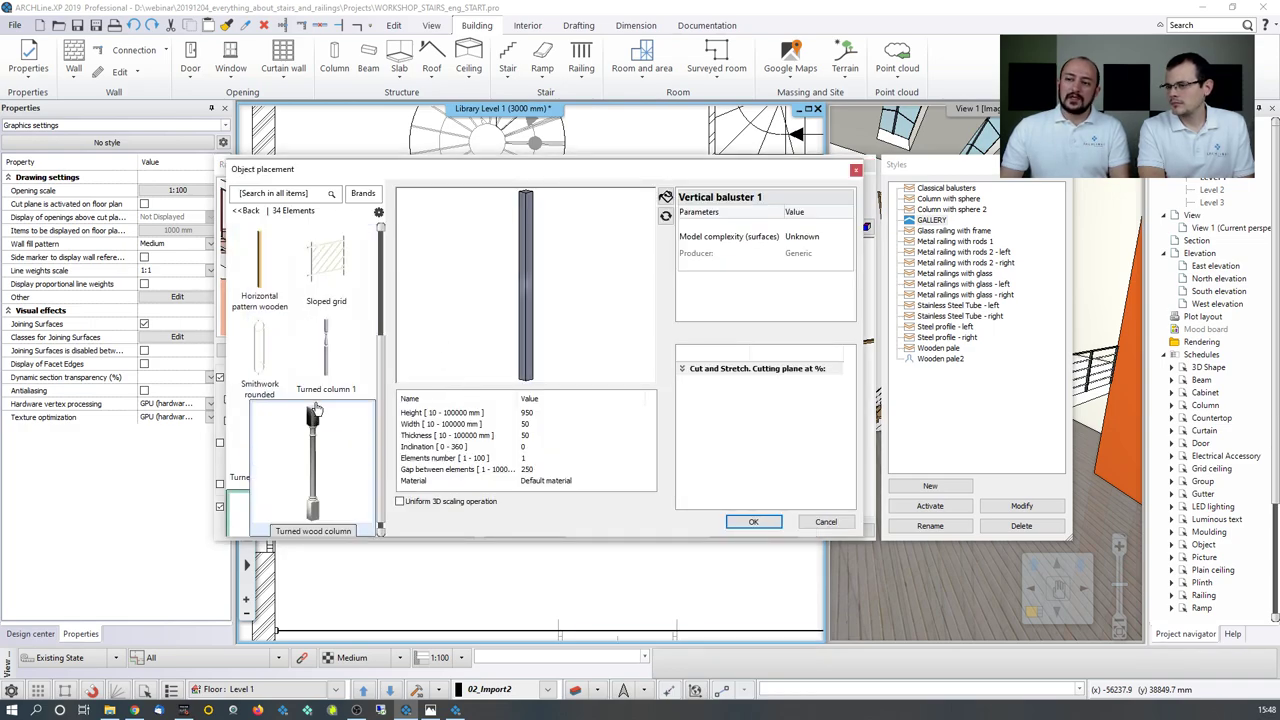
{"action": "left_click", "coordinate": [325, 355]}
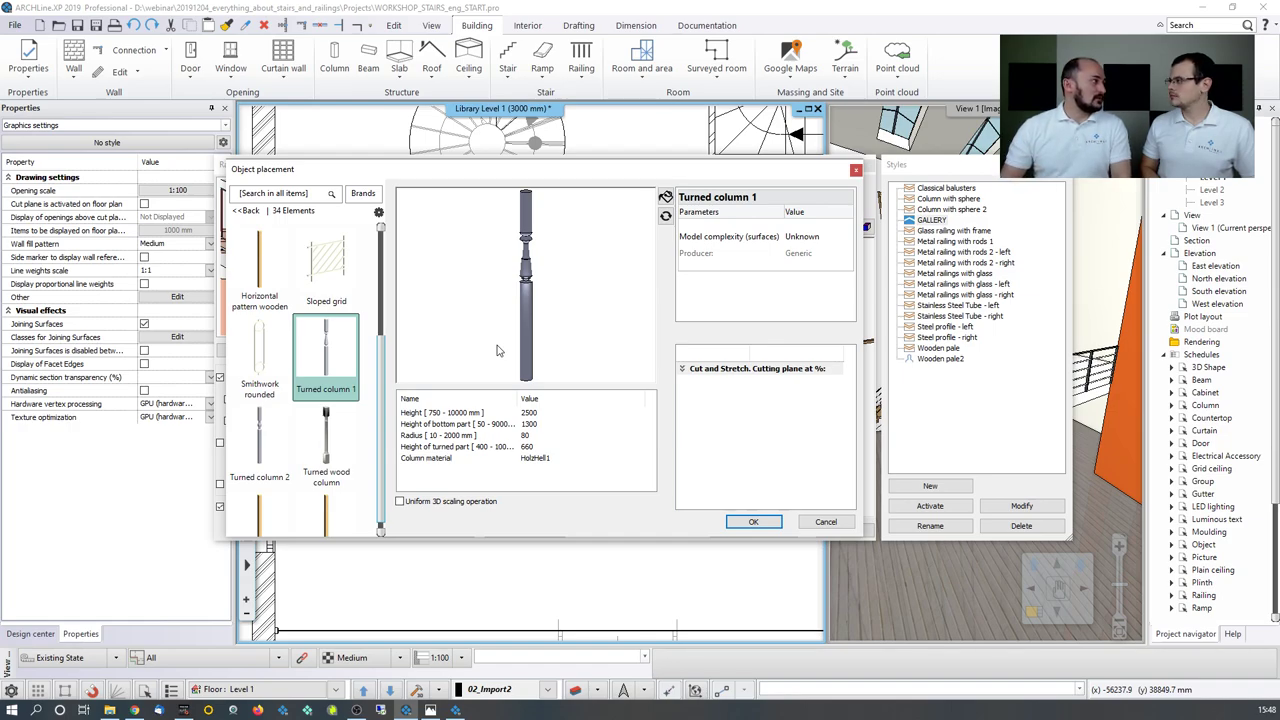
{"action": "mouse_move", "coordinate": [327, 446]}
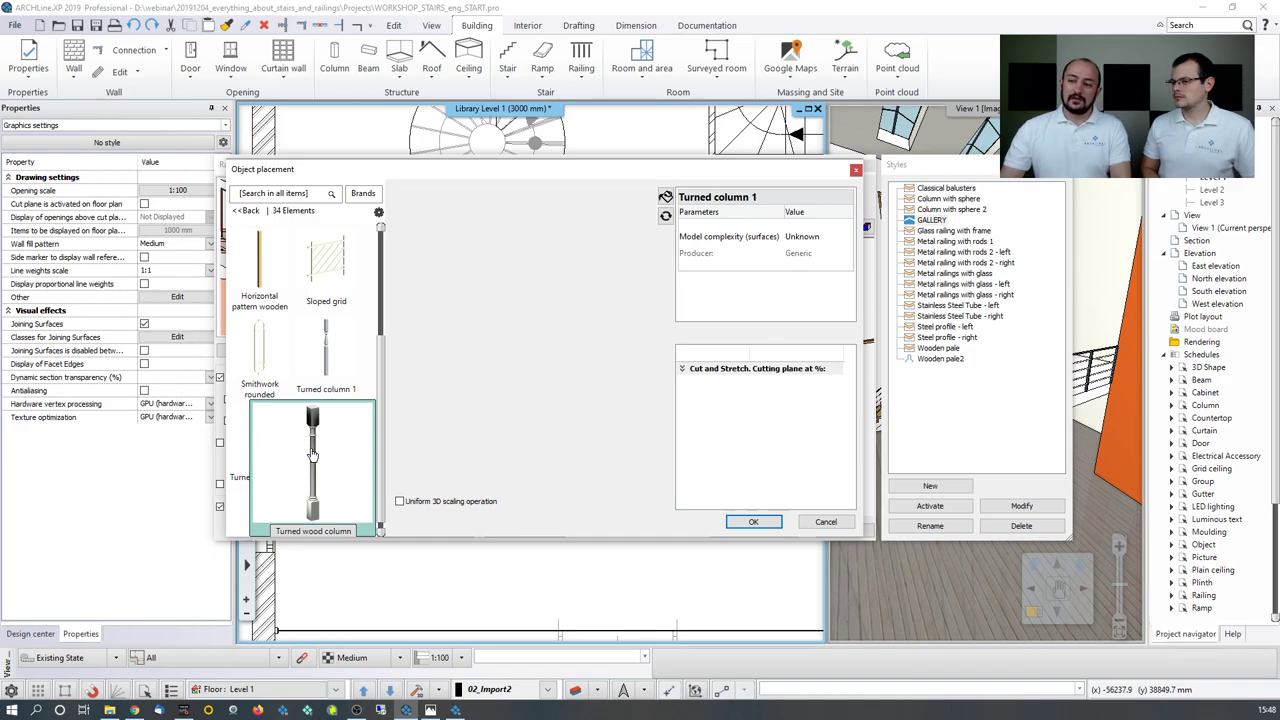
{"action": "left_click", "coordinate": [332, 364]}
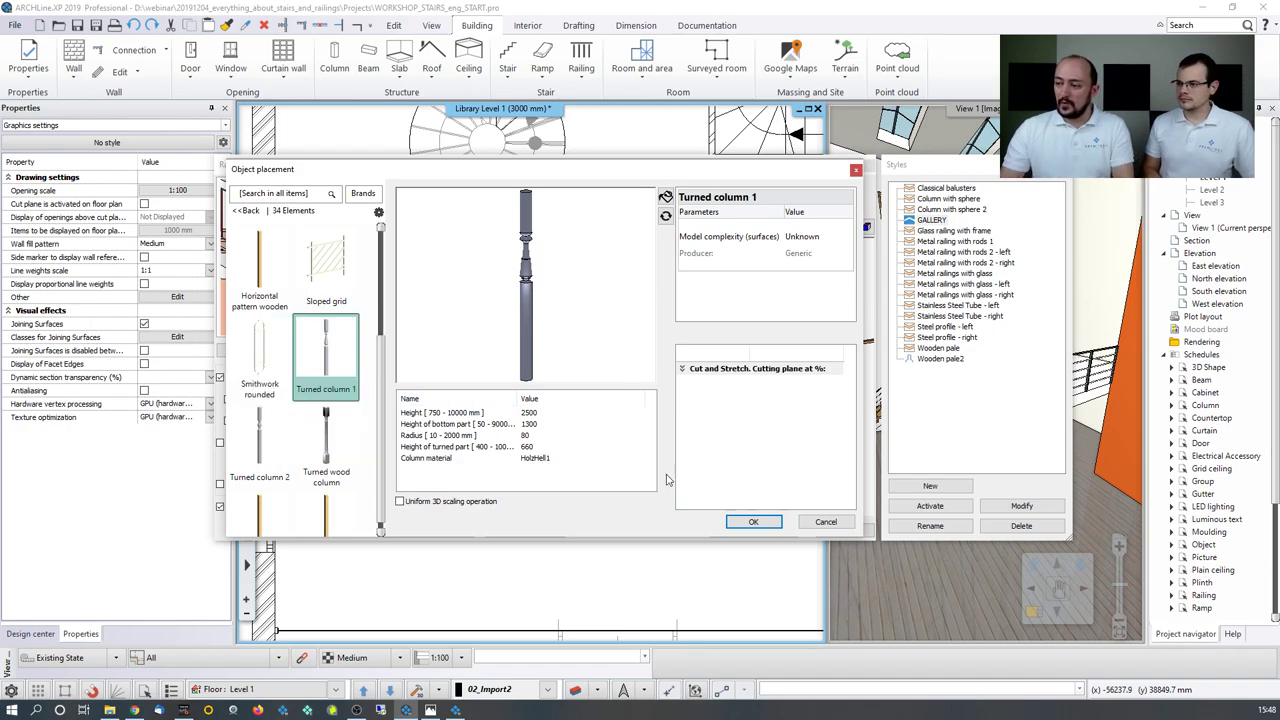
{"action": "left_click", "coordinate": [825, 523]}
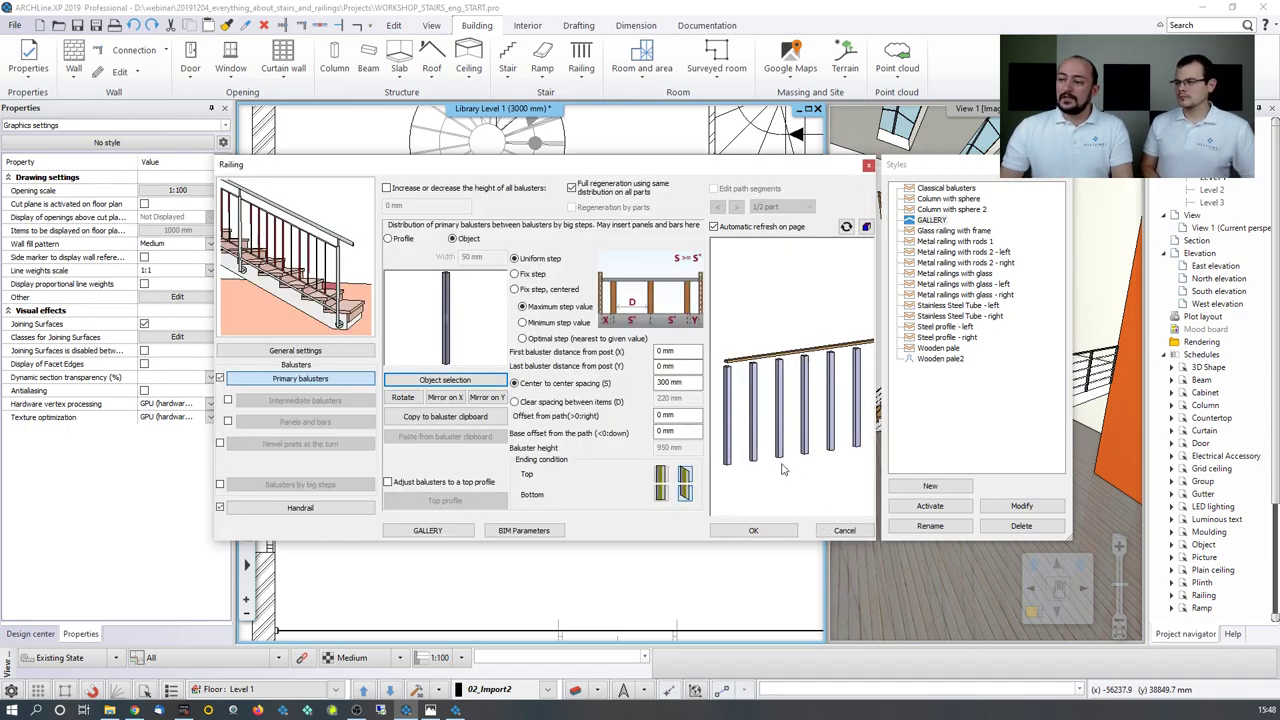
Step: Return the balusters to a steel profile and set the baluster height to 1000 mm
{"action": "left_click", "coordinate": [389, 241]}
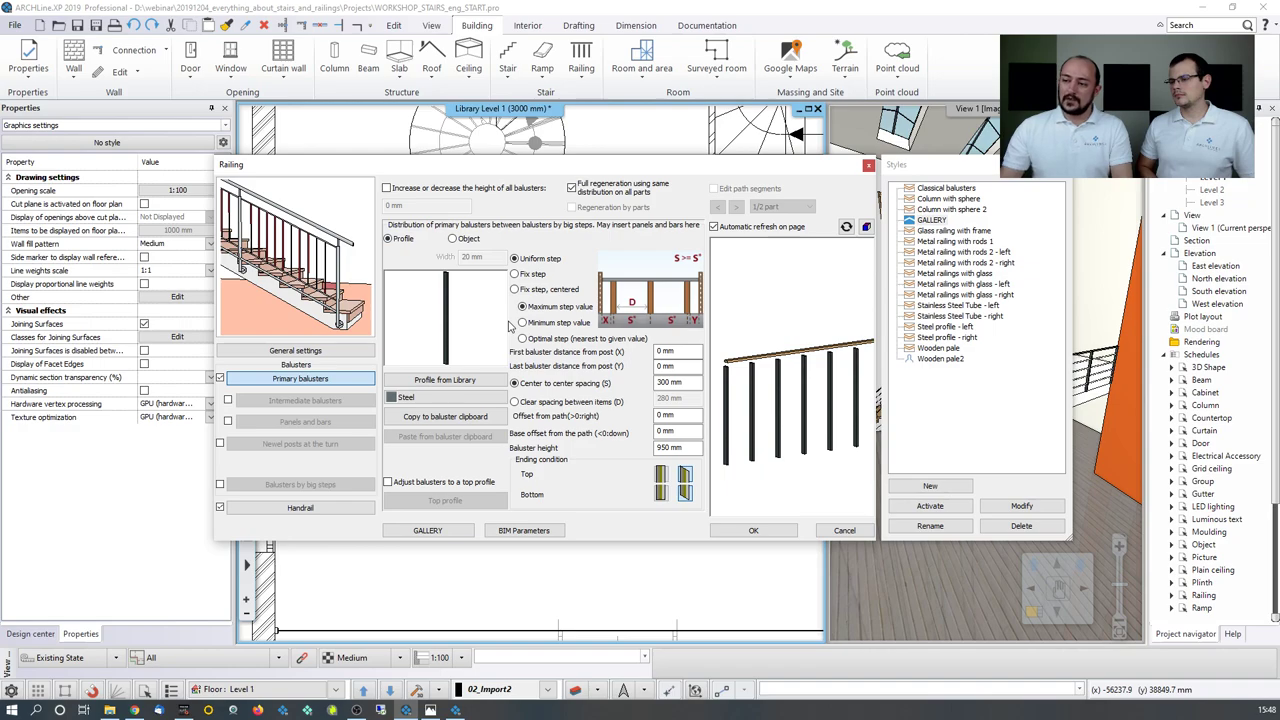
{"action": "left_click", "coordinate": [455, 380]}
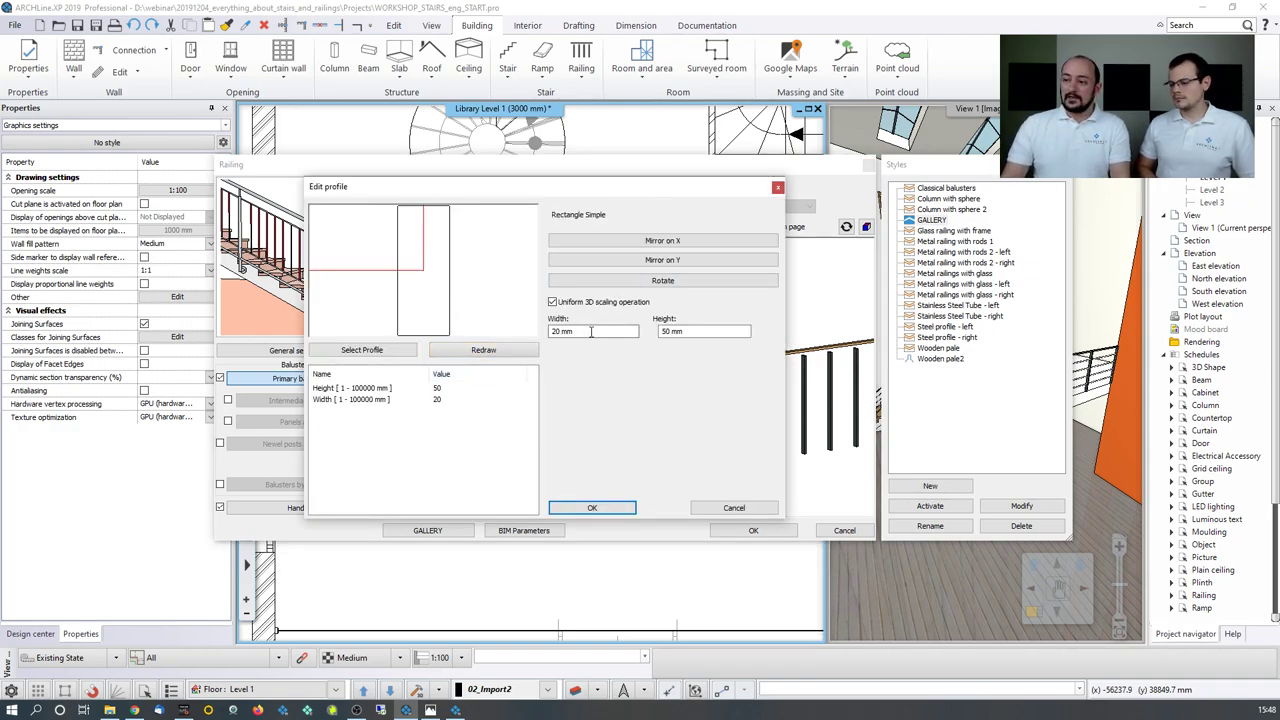
{"action": "left_click", "coordinate": [734, 507]}
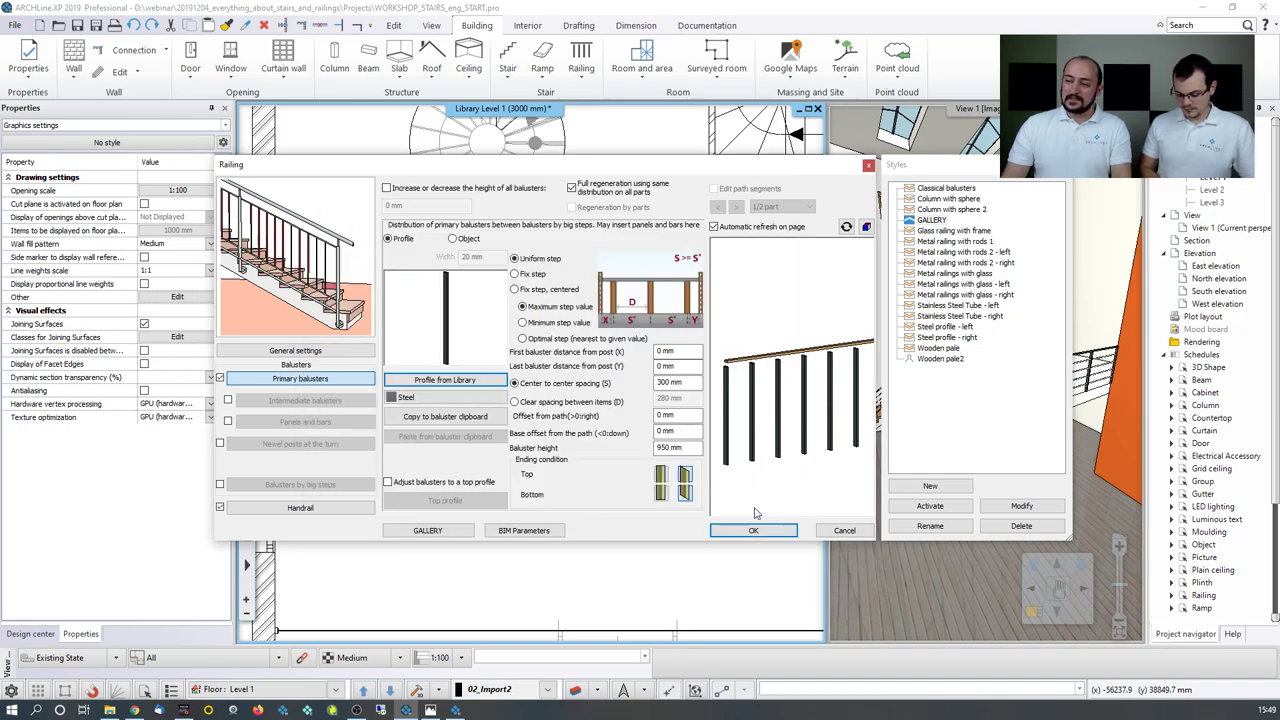
{"action": "left_click", "coordinate": [690, 448]}
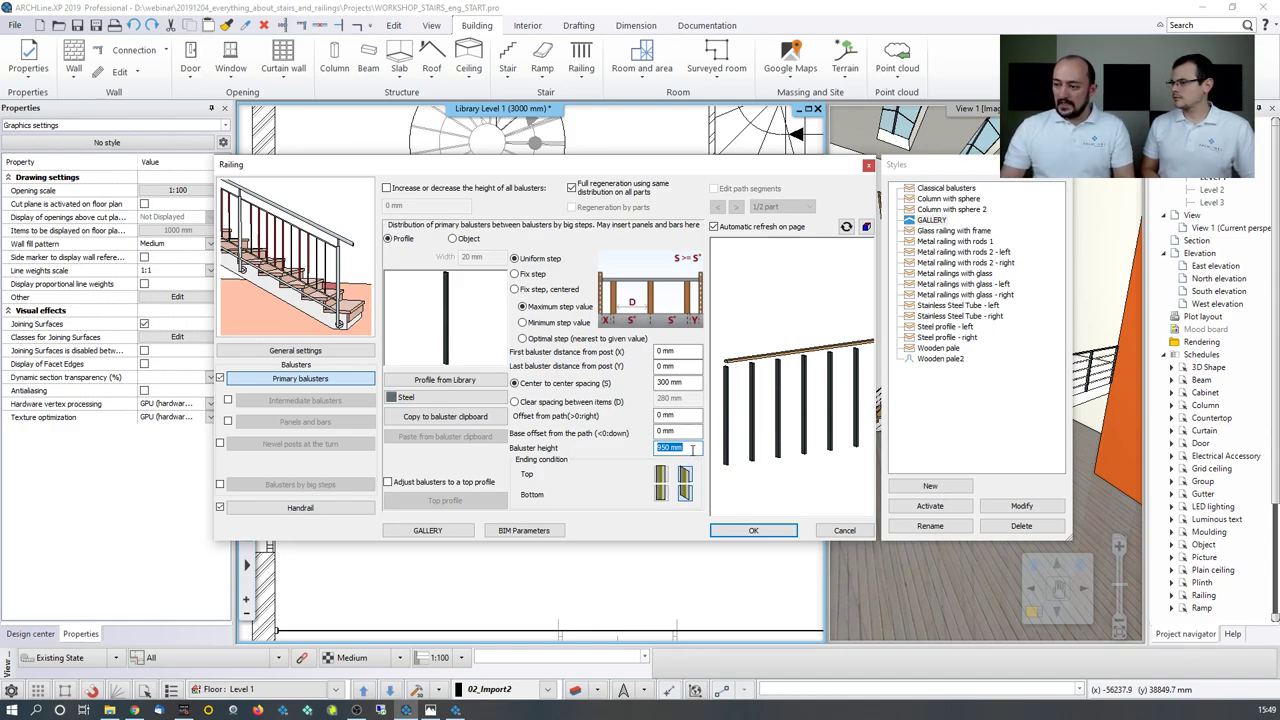
{"action": "type", "text": "1000"}
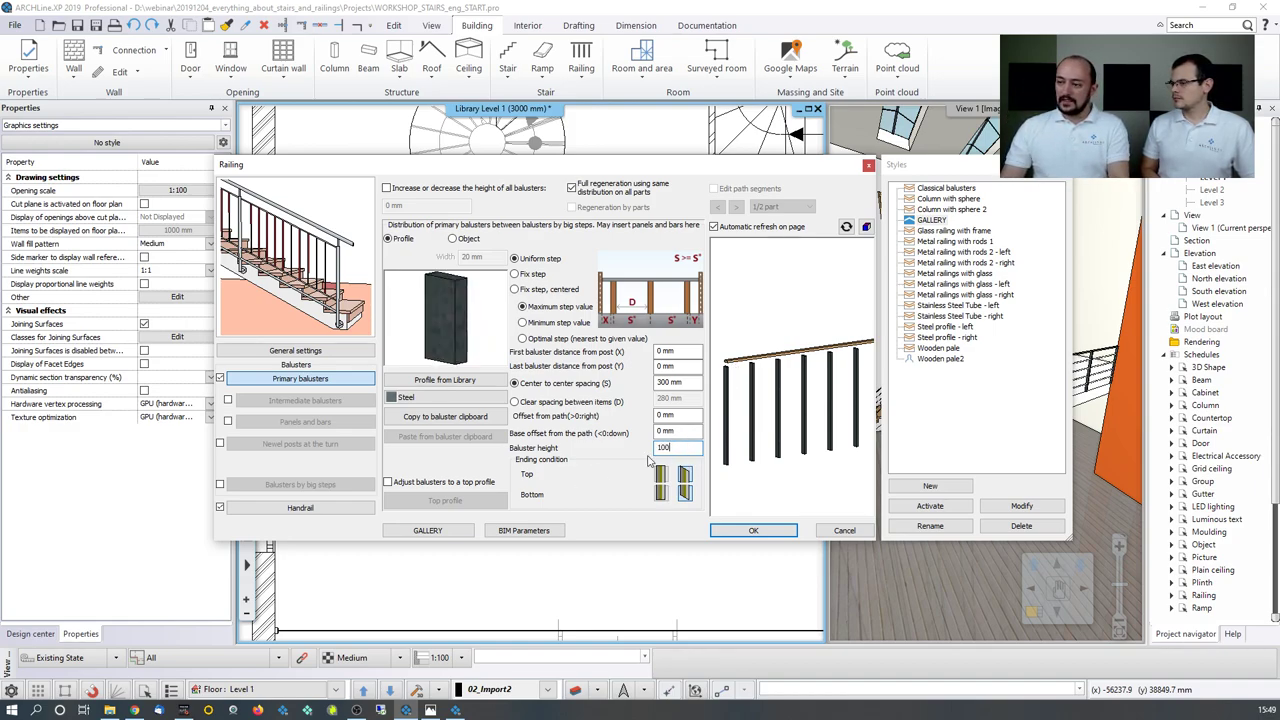
{"action": "left_click", "coordinate": [846, 226]}
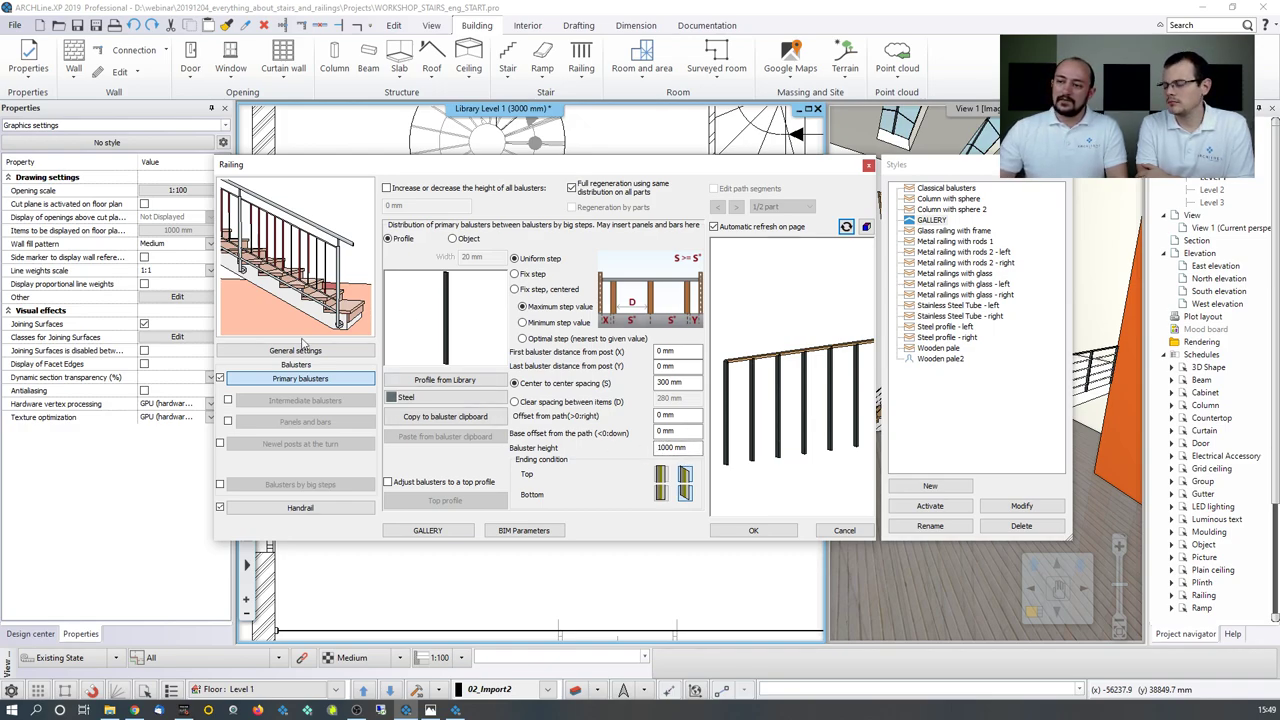
Step: Set the baluster centre-to-centre spacing to 1200 mm and leave newel posts at the turn unticked
{"action": "left_click", "coordinate": [689, 382]}
{"action": "type", "text": "120"}
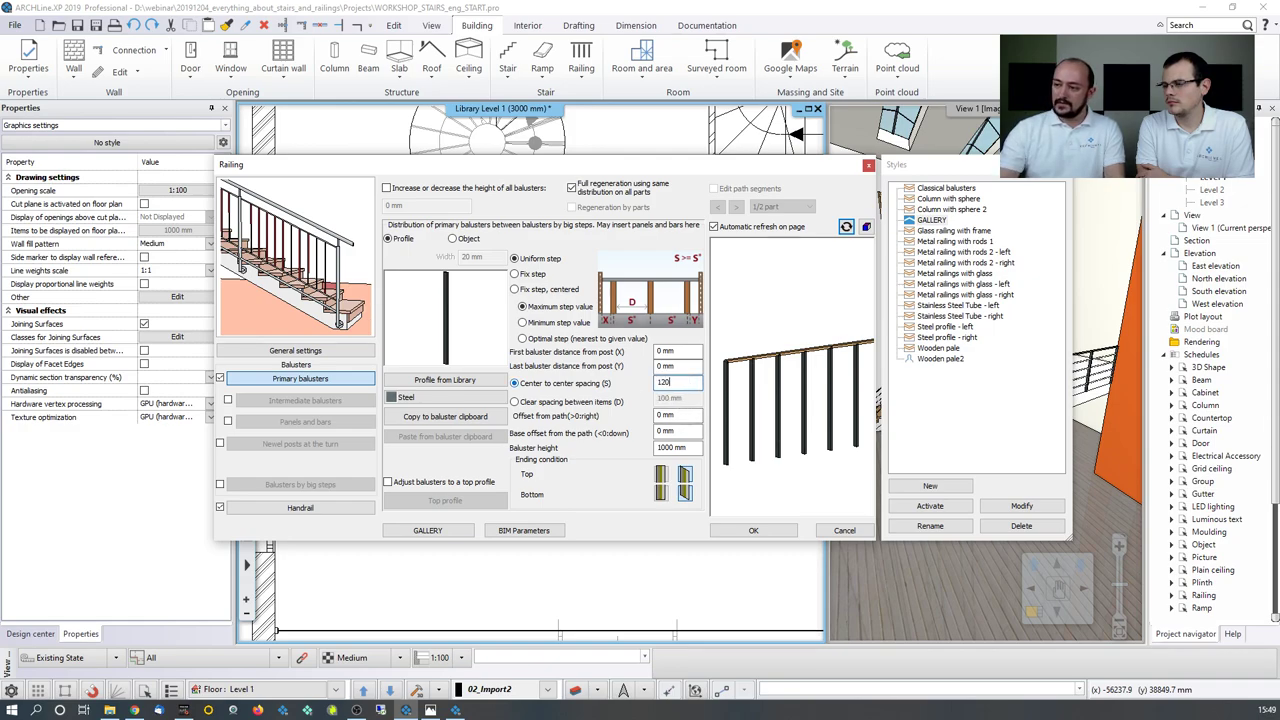
{"action": "type", "text": "0"}
{"action": "key", "text": "Tab"}
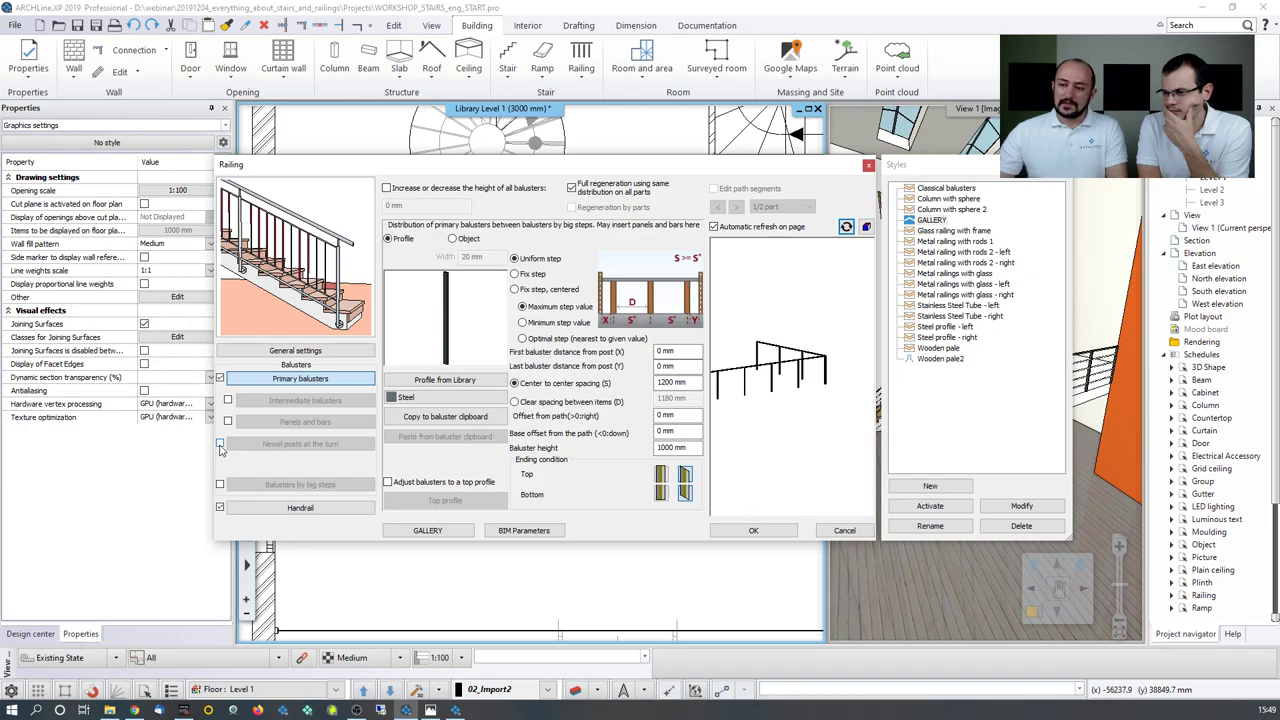
{"action": "left_click", "coordinate": [220, 446]}
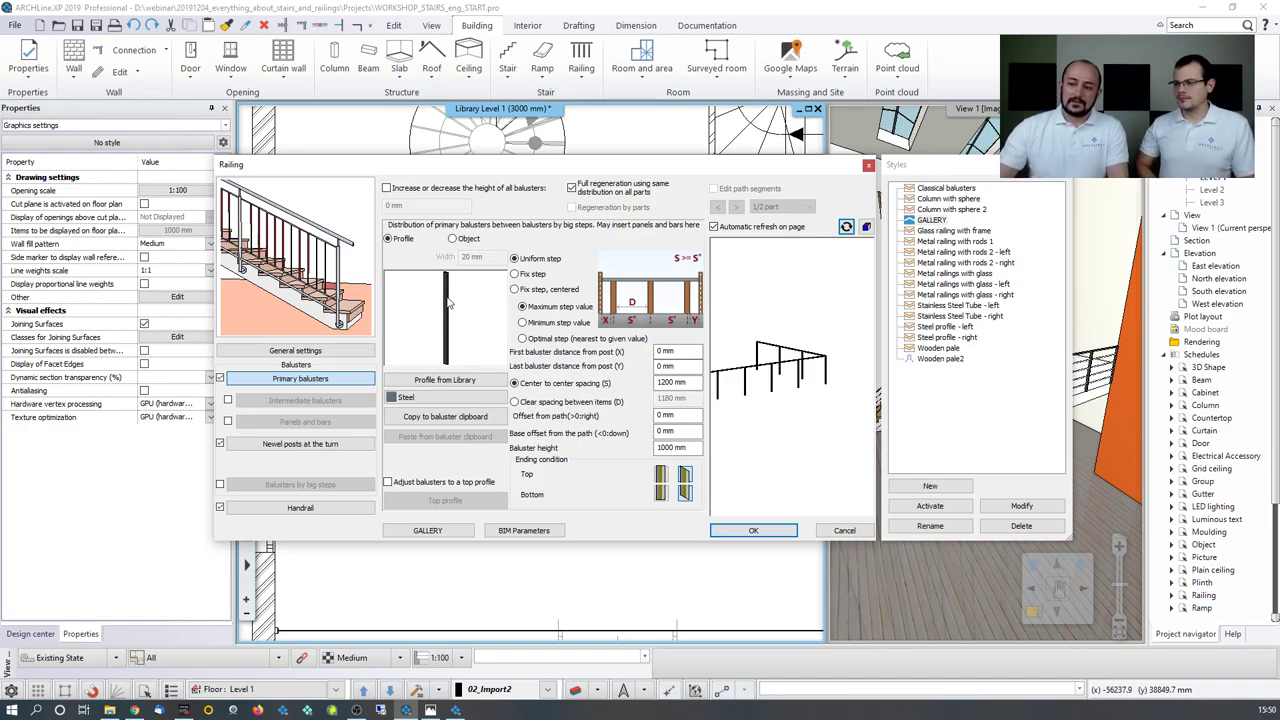
{"action": "left_click", "coordinate": [221, 444]}
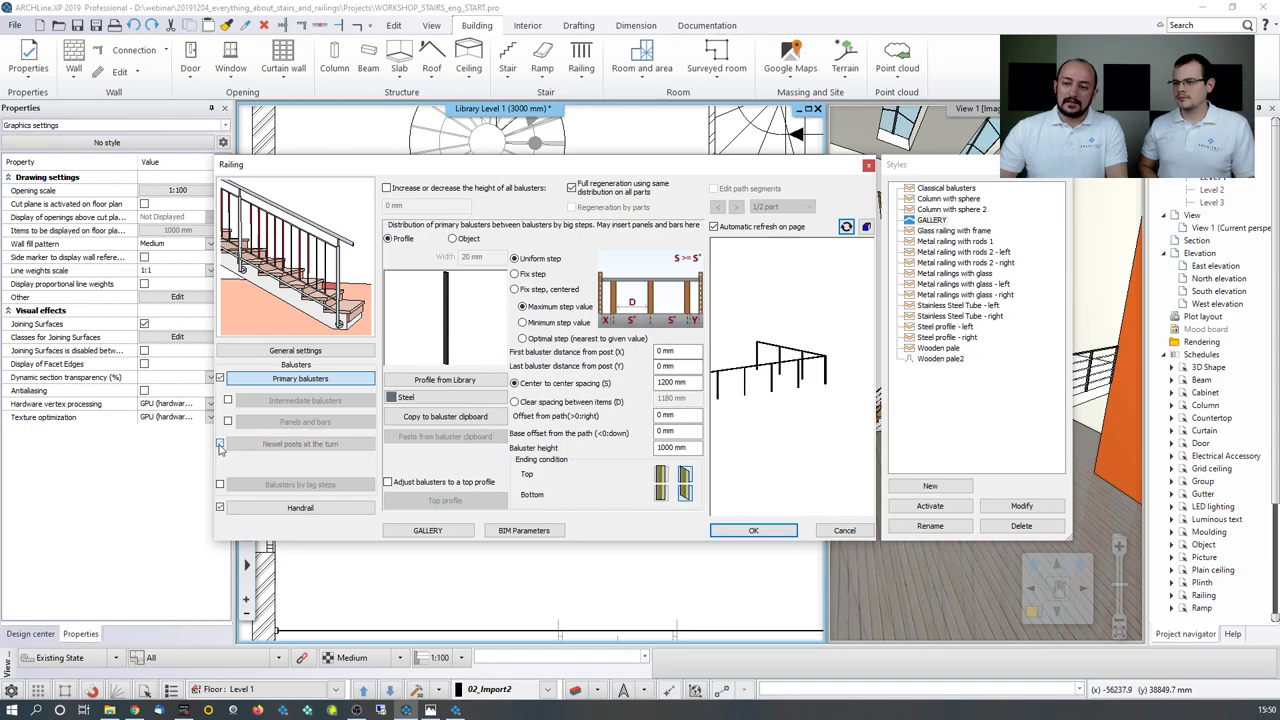
Step: Keep the top handrail's rectangular profile unchanged and insert a second handrail profile row
{"action": "left_click", "coordinate": [300, 508]}
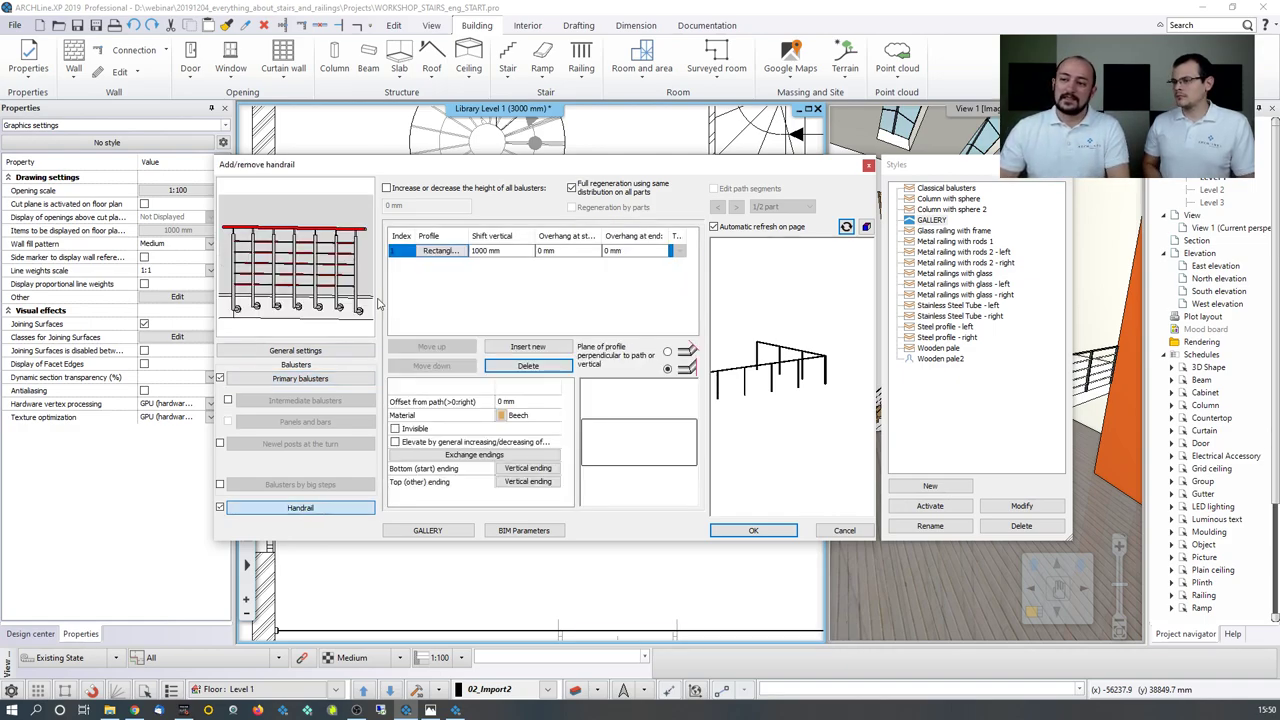
{"action": "double_click", "coordinate": [435, 257]}
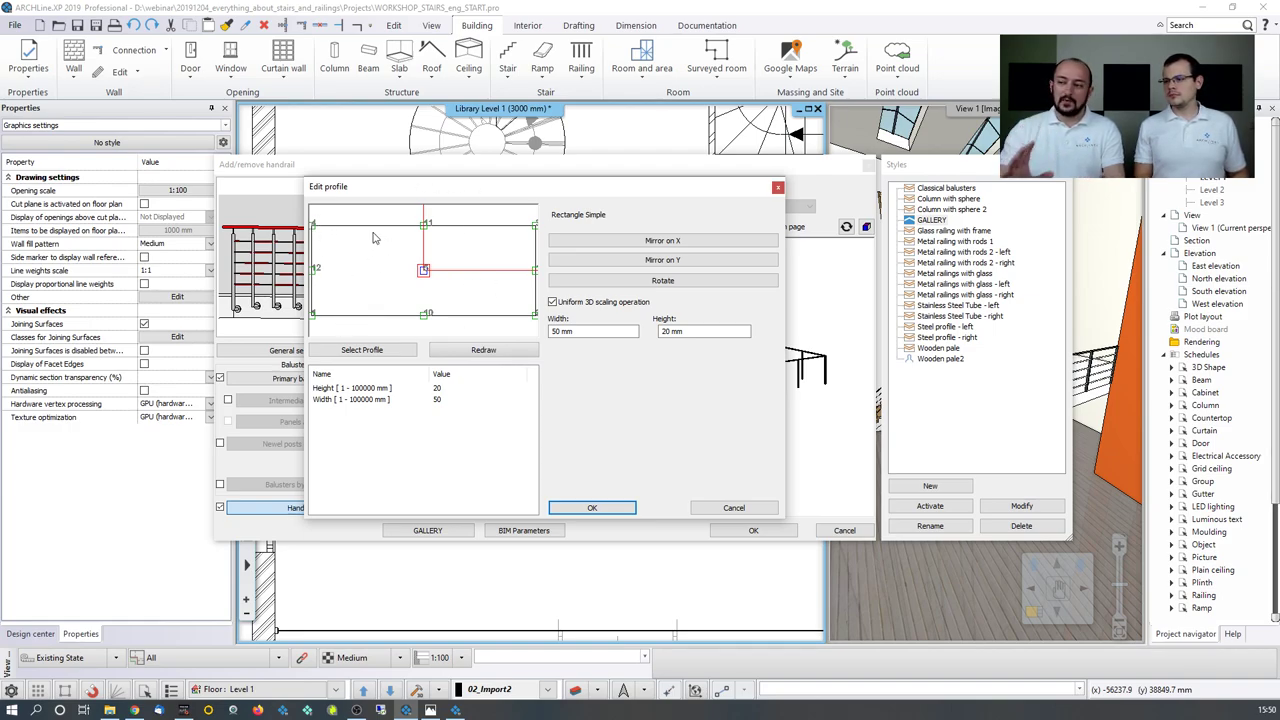
{"action": "left_click", "coordinate": [778, 188]}
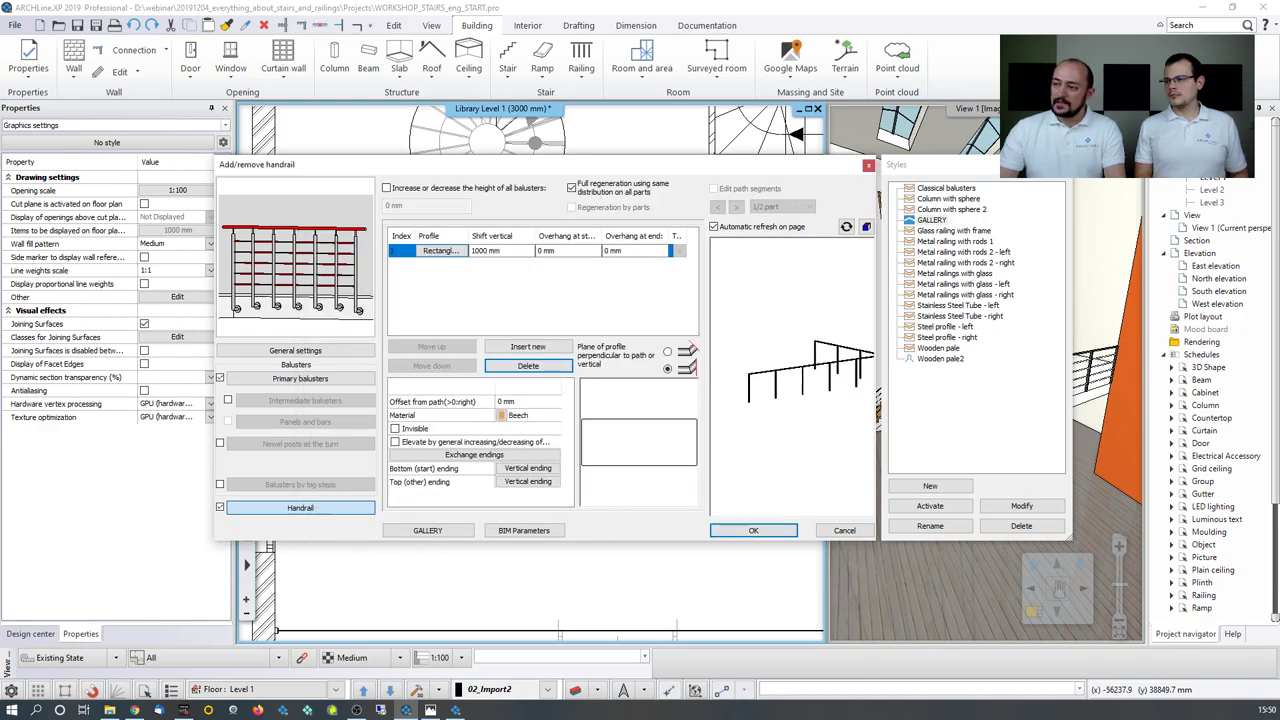
{"action": "scroll", "coordinate": [765, 366], "scroll_direction": "up", "scroll_amount": 5}
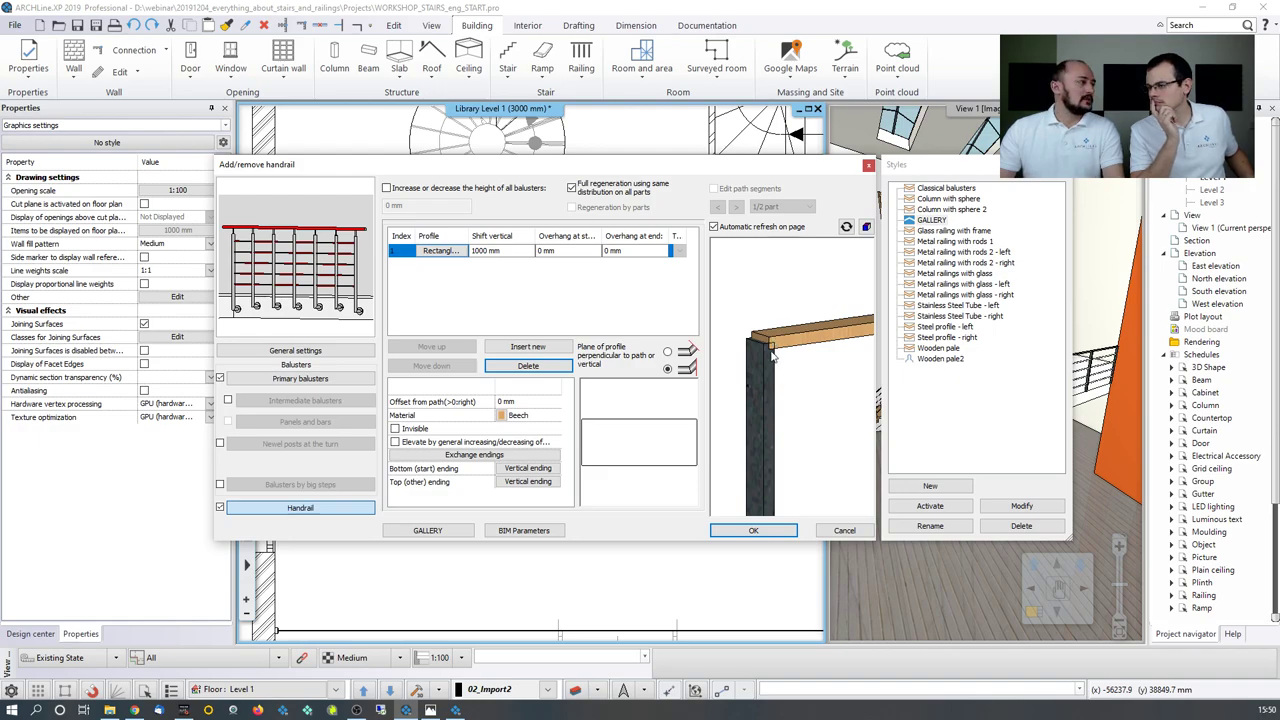
{"action": "left_click", "coordinate": [440, 250]}
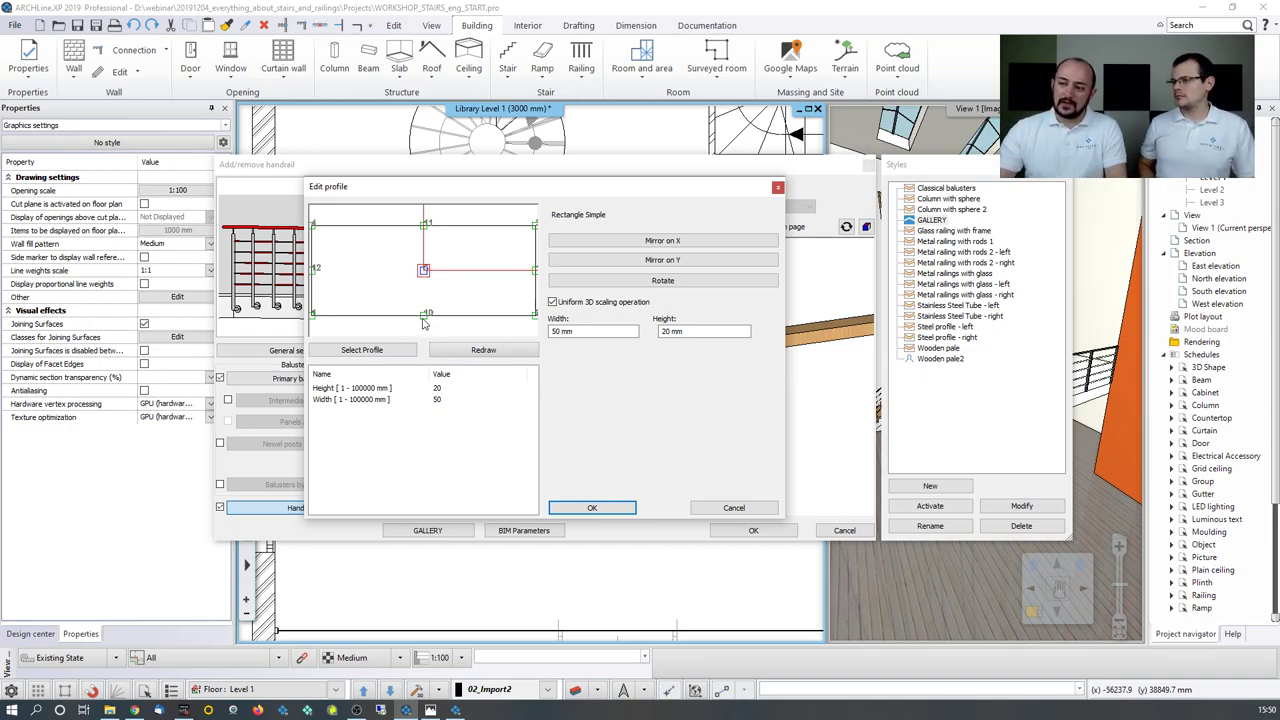
{"action": "left_click", "coordinate": [565, 507]}
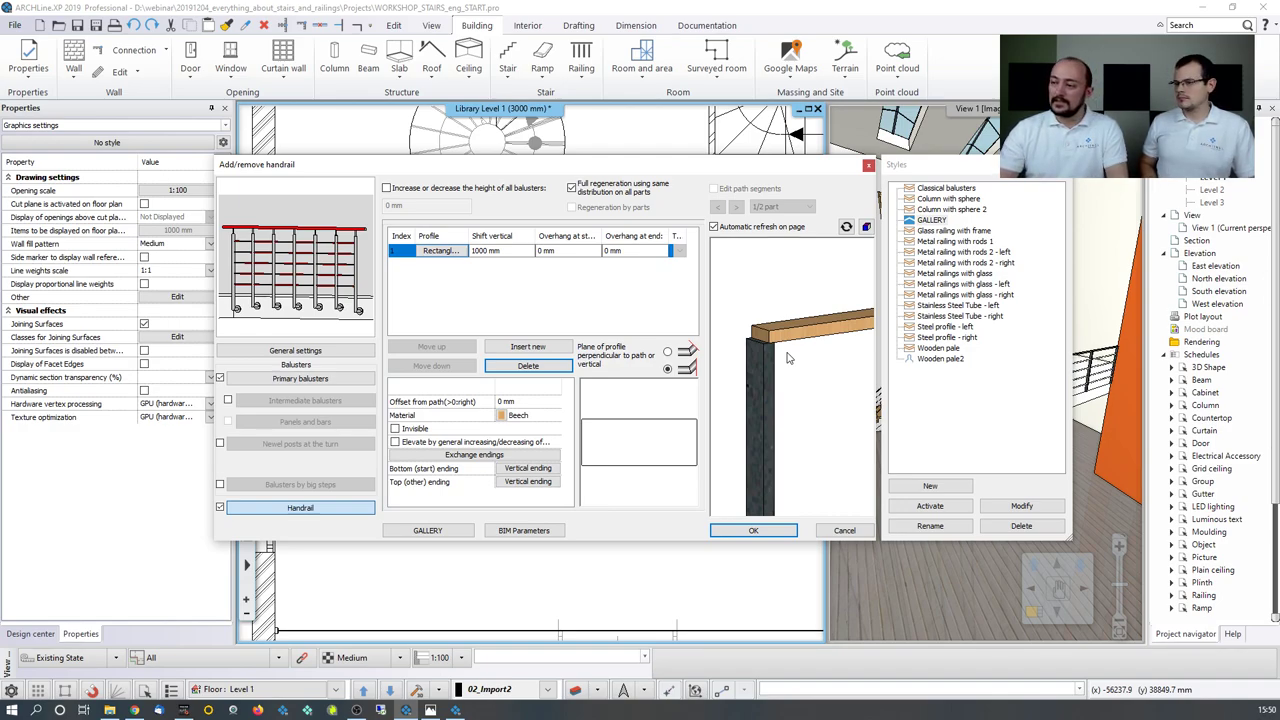
{"action": "left_click", "coordinate": [528, 347]}
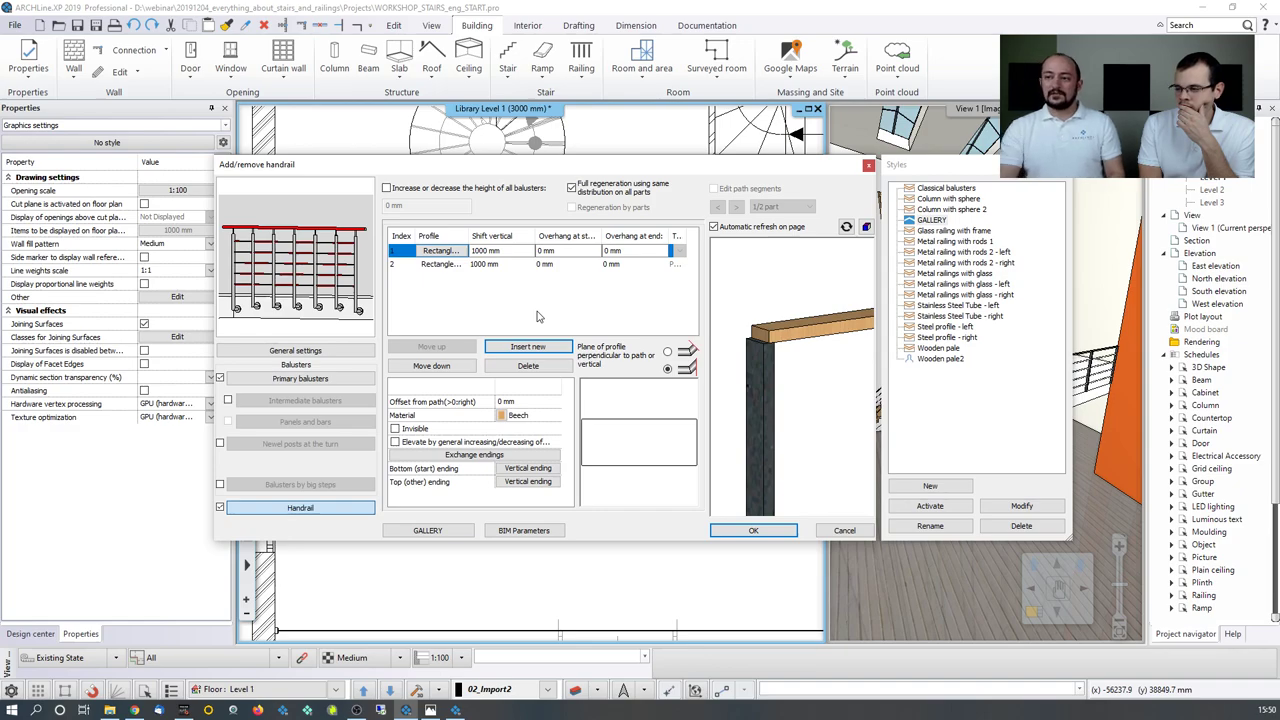
Step: Set the second rail's vertical shift to 800 mm
{"action": "left_click", "coordinate": [493, 264]}
{"action": "left_click", "coordinate": [500, 264]}
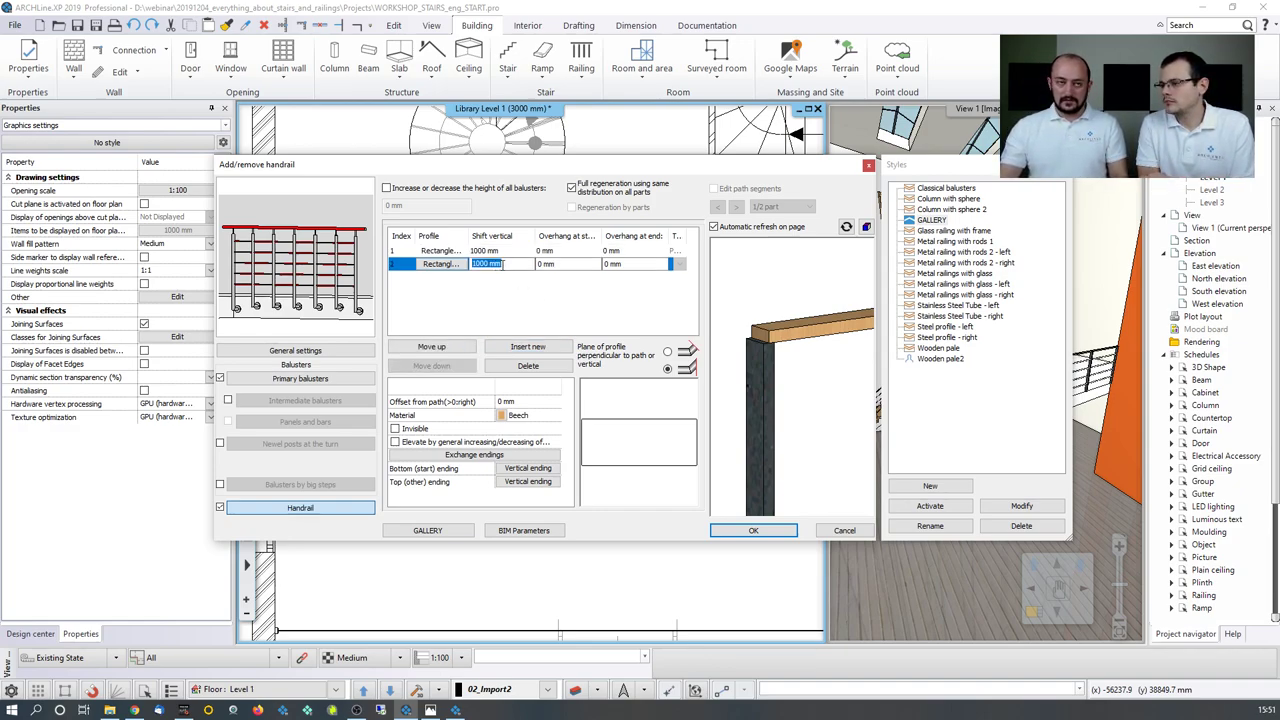
{"action": "type", "text": "800"}
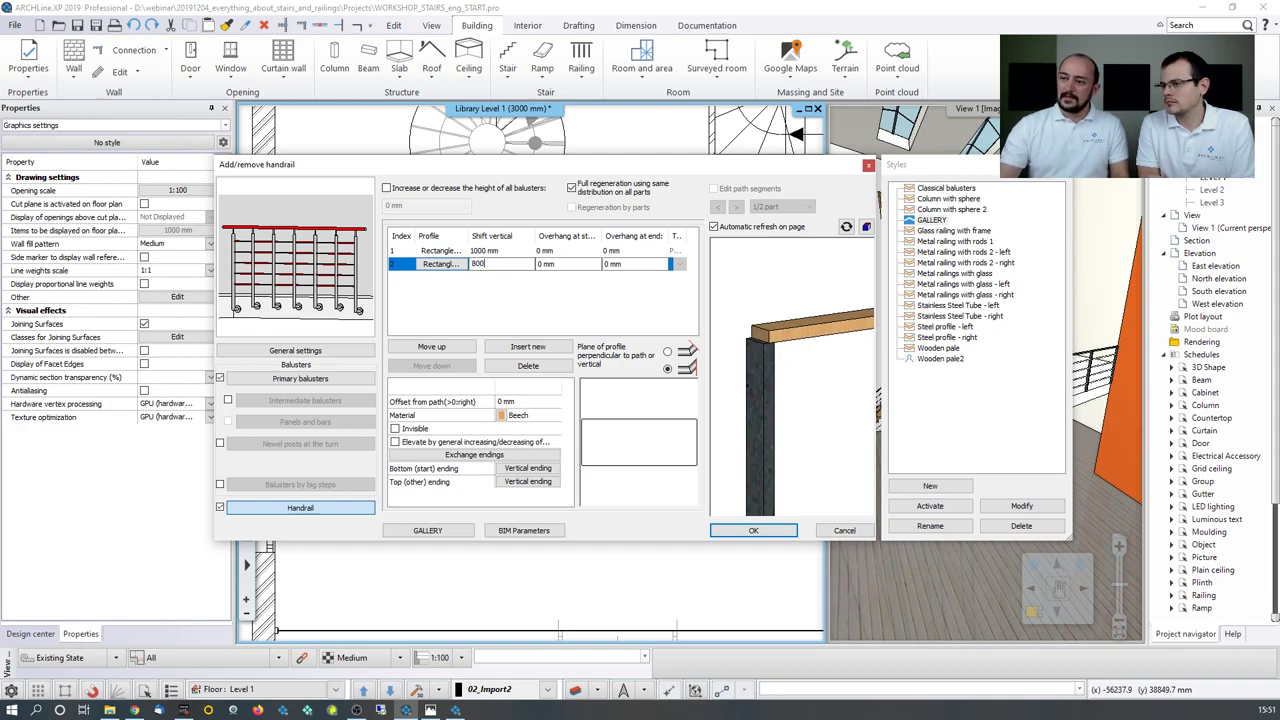
Step: Change the second rail's profile to a 20 mm Circle with uniform 3D scaling
{"action": "double_click", "coordinate": [449, 266]}
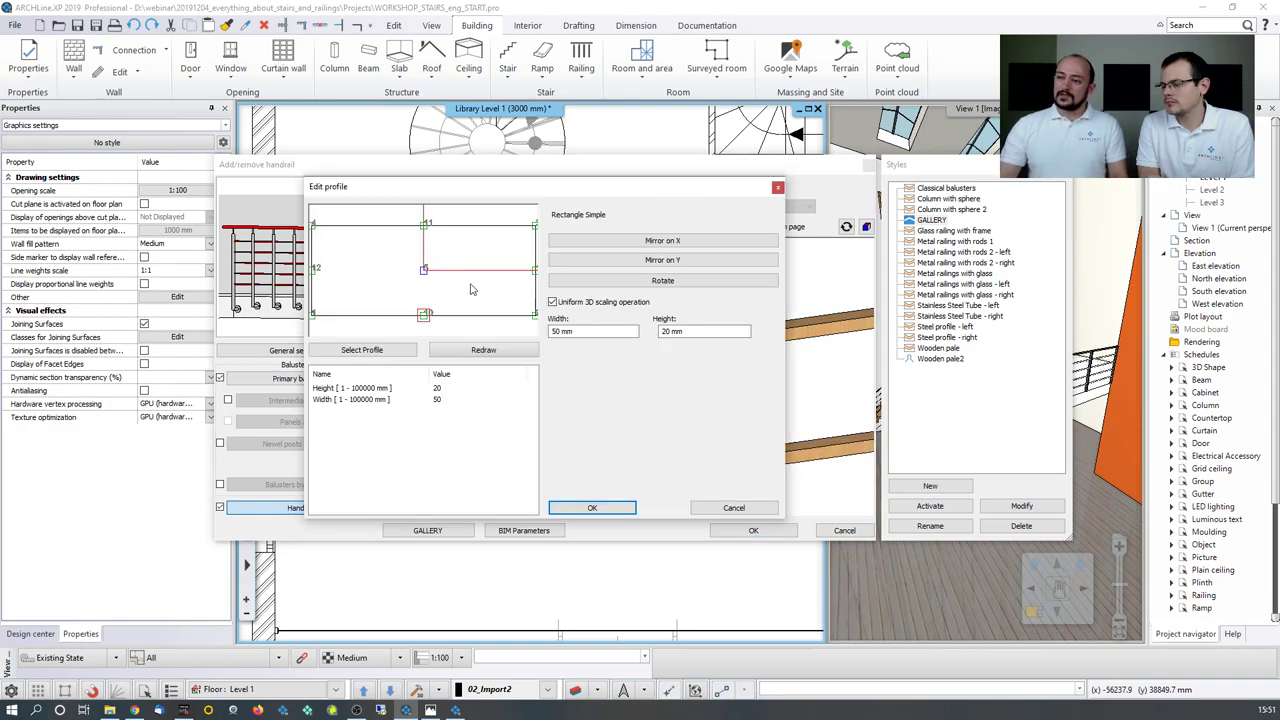
{"action": "left_click", "coordinate": [390, 351]}
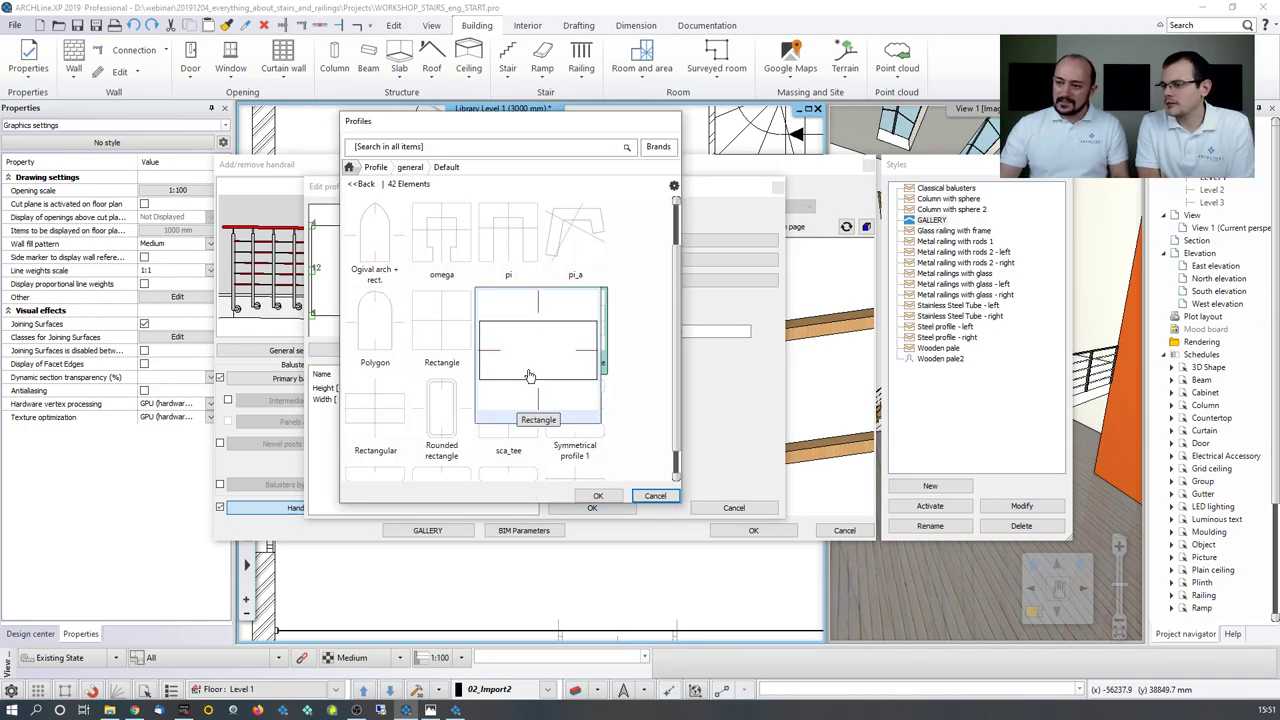
{"action": "scroll", "coordinate": [551, 385], "scroll_direction": "down", "scroll_amount": 5}
{"action": "scroll", "coordinate": [585, 300], "scroll_direction": "up", "scroll_amount": 5}
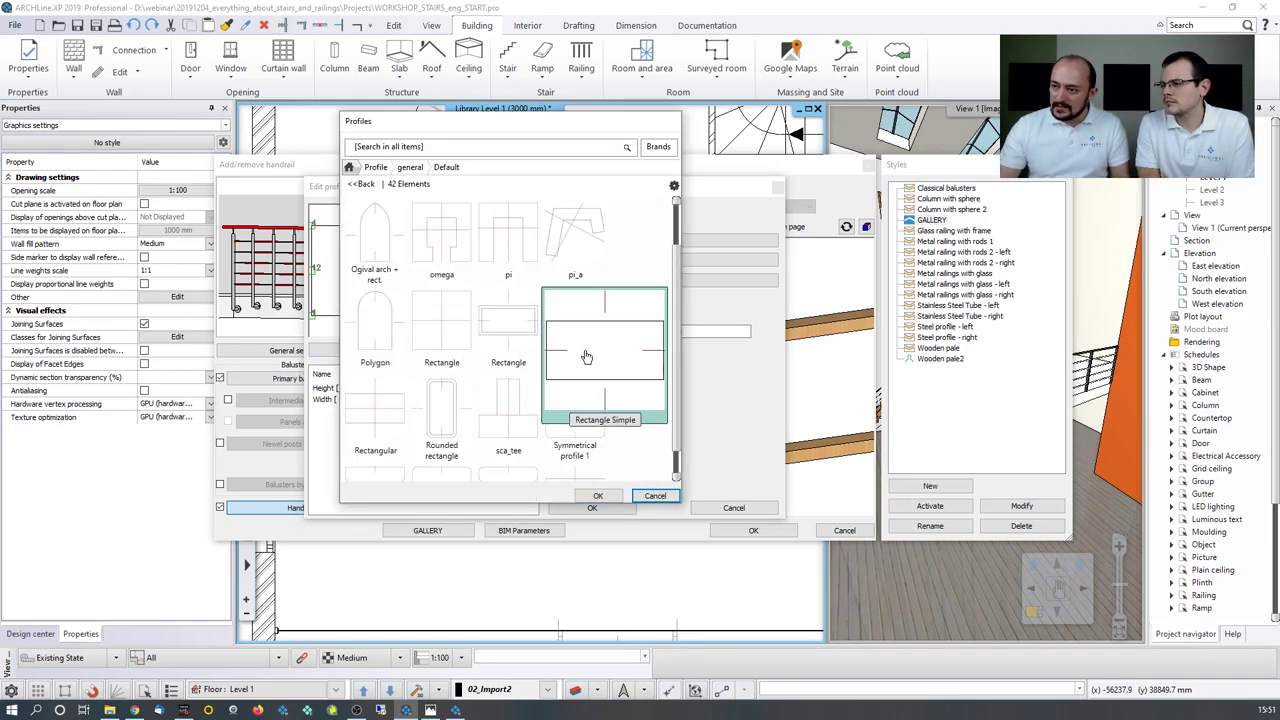
{"action": "scroll", "coordinate": [606, 409], "scroll_direction": "up", "scroll_amount": 3}
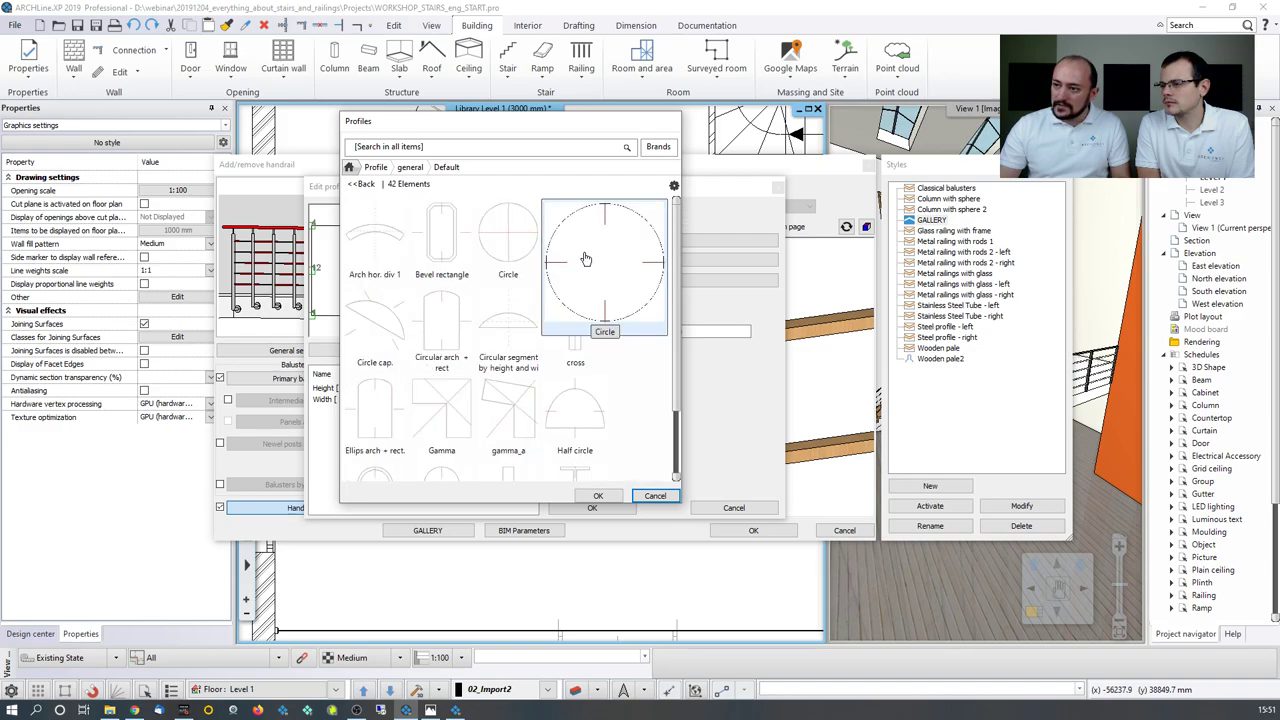
{"action": "left_click", "coordinate": [598, 496]}
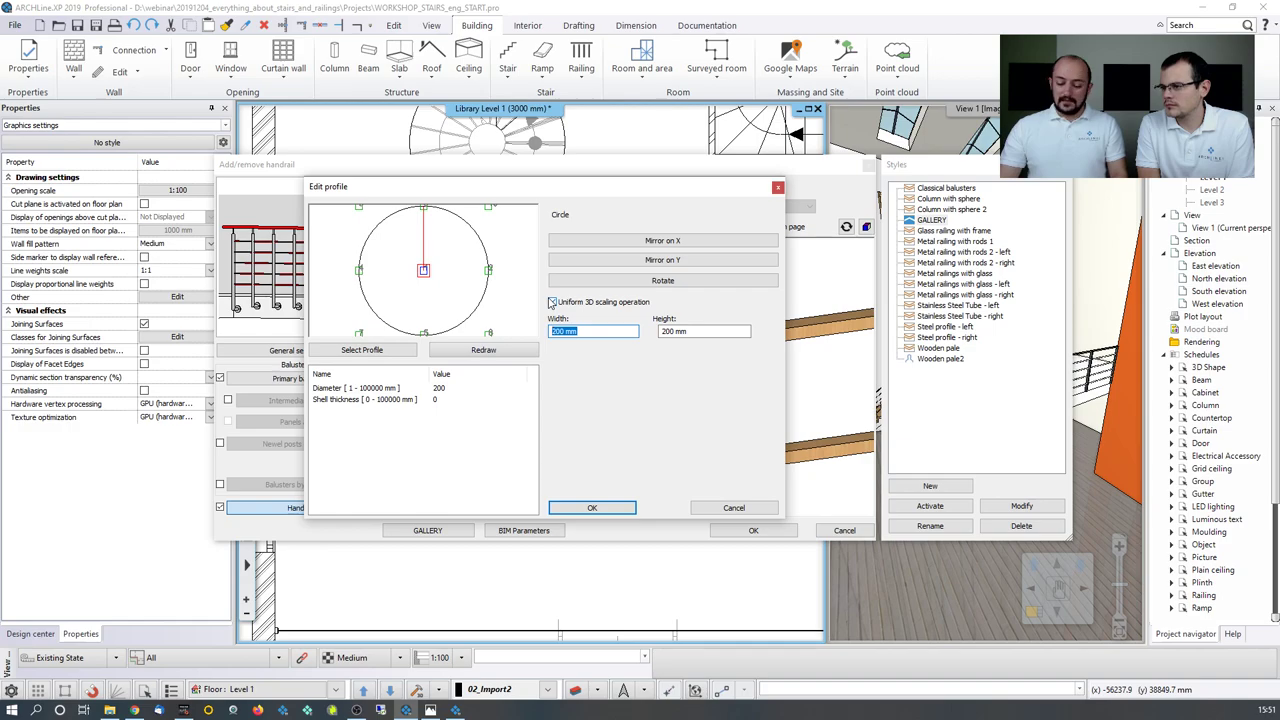
{"action": "left_click", "coordinate": [551, 302]}
{"action": "double_click", "coordinate": [694, 332]}
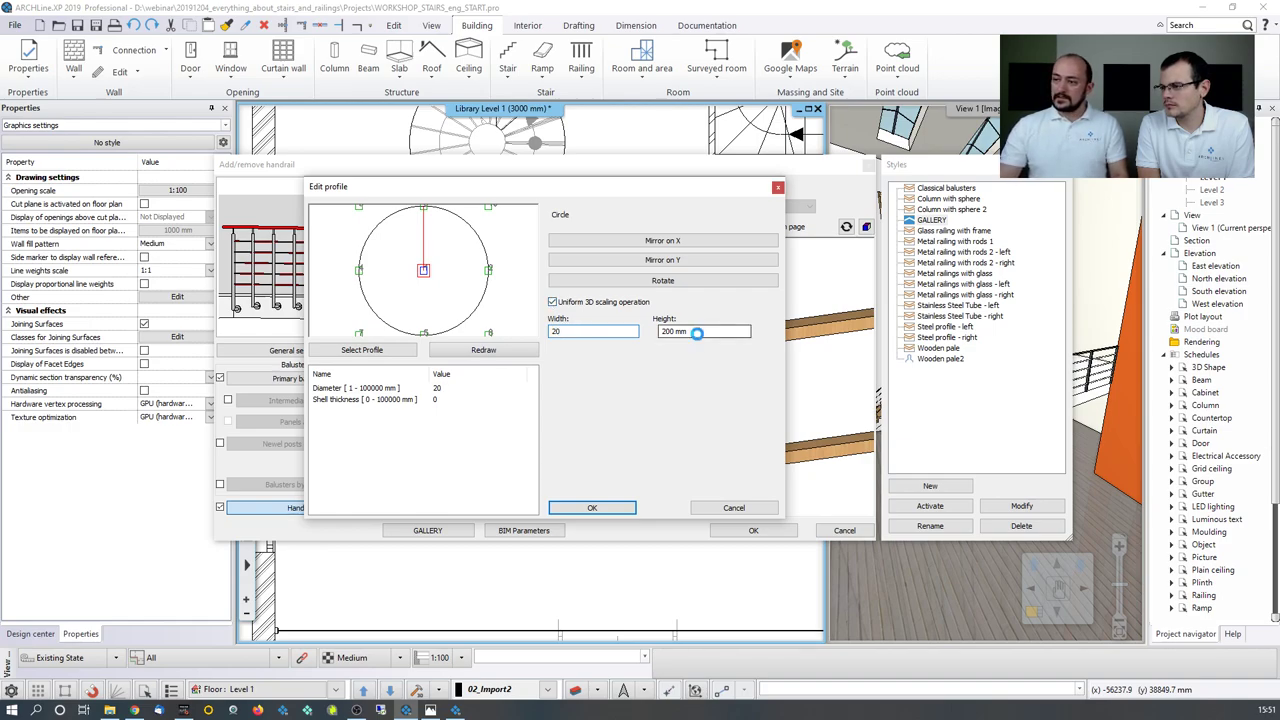
{"action": "type", "text": "20"}
{"action": "left_click", "coordinate": [565, 507]}
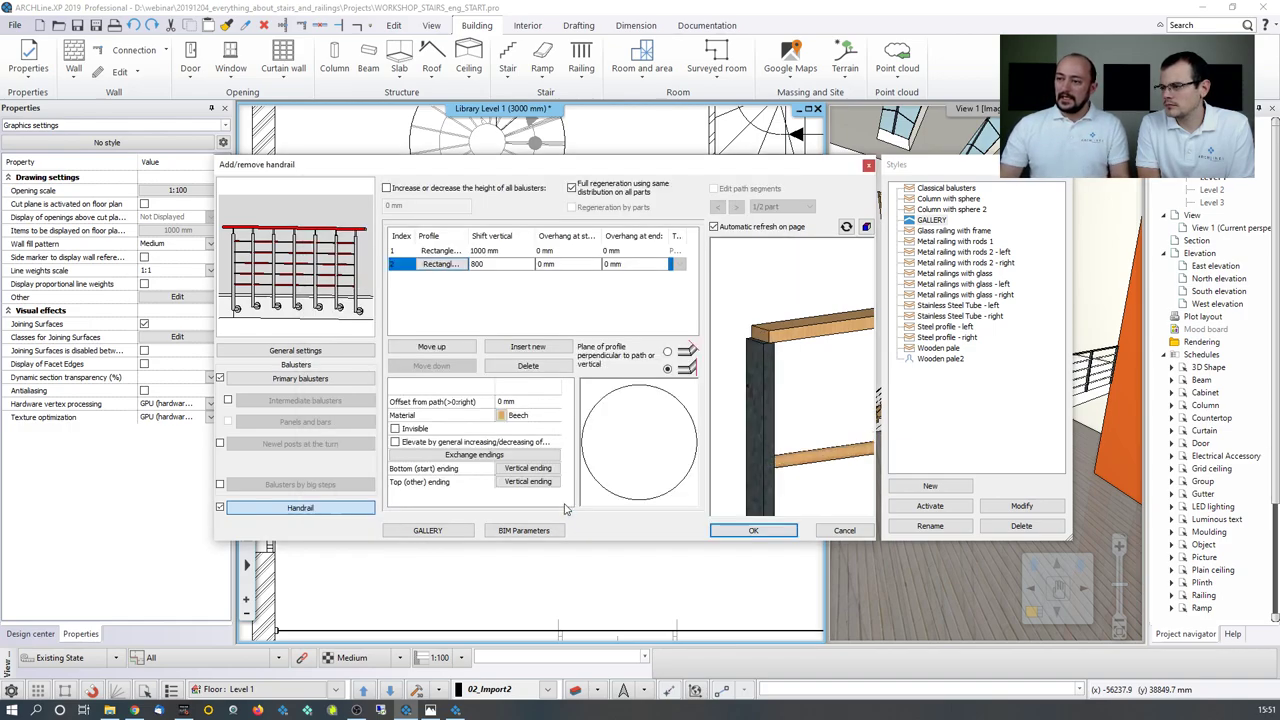
Step: Give the second rail the Chromatic_steel material
{"action": "left_click", "coordinate": [516, 415]}
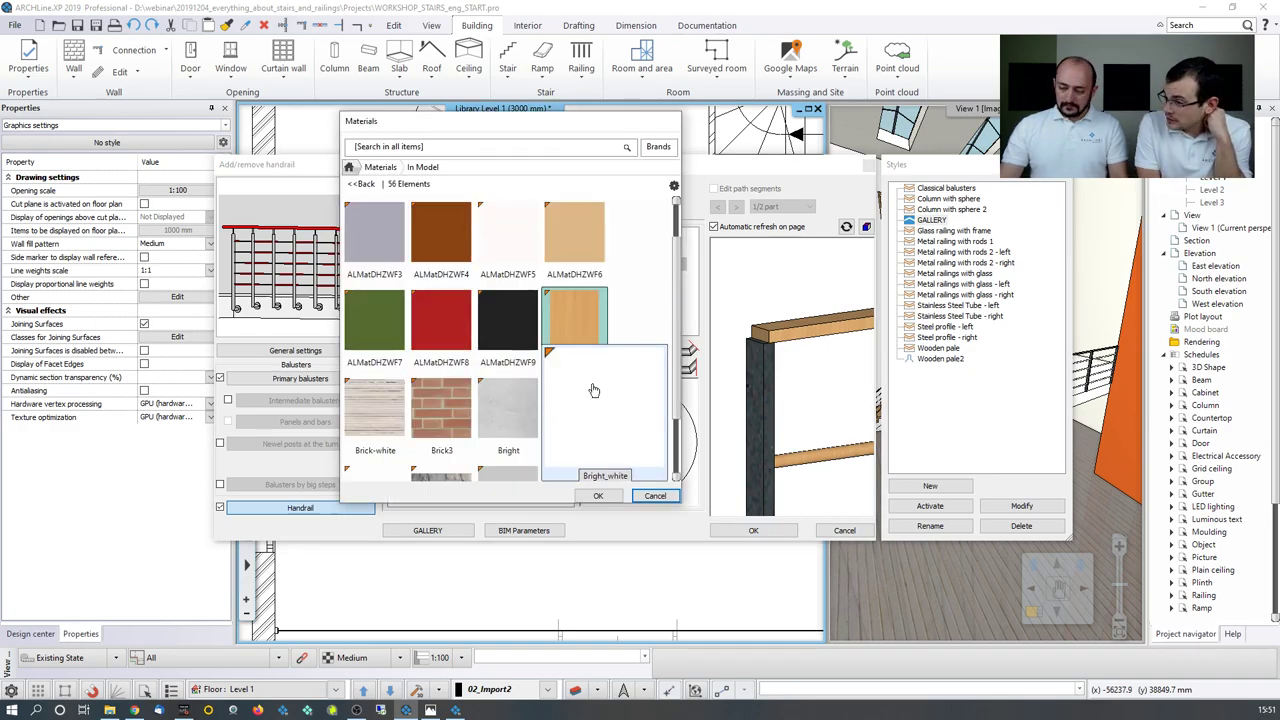
{"action": "scroll", "coordinate": [574, 454], "scroll_direction": "down", "scroll_amount": 3}
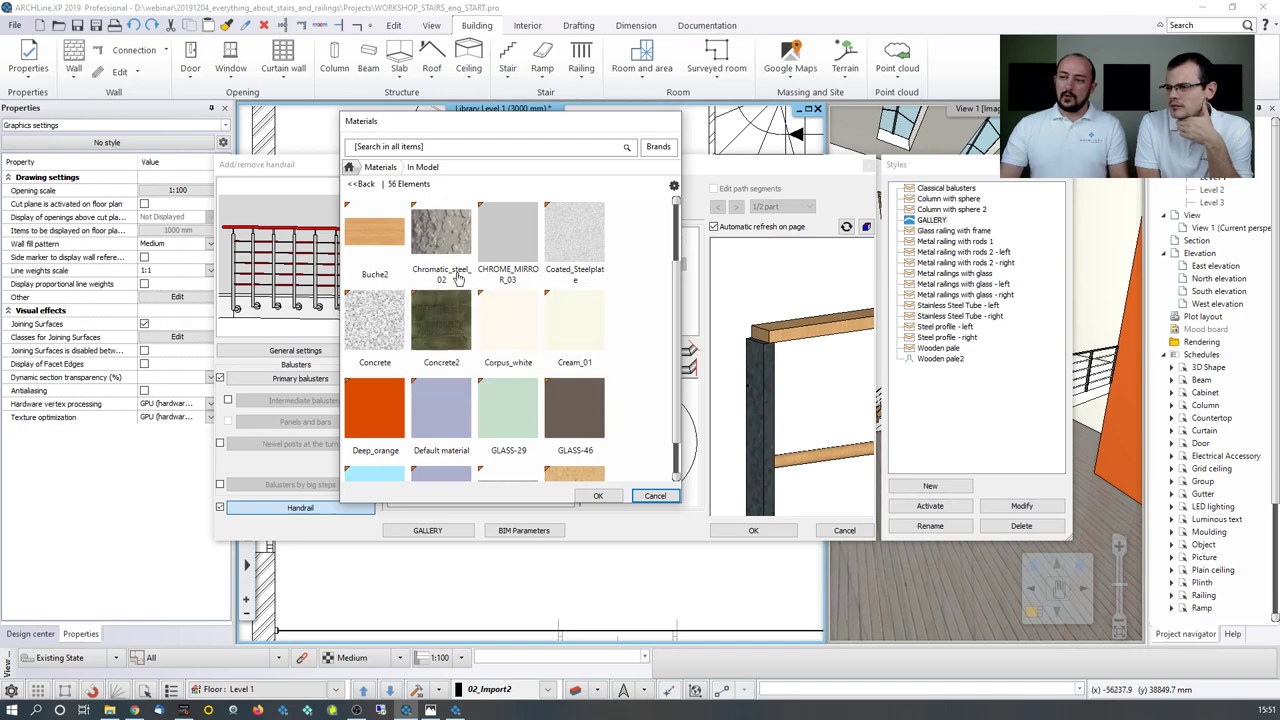
{"action": "left_click", "coordinate": [598, 496]}
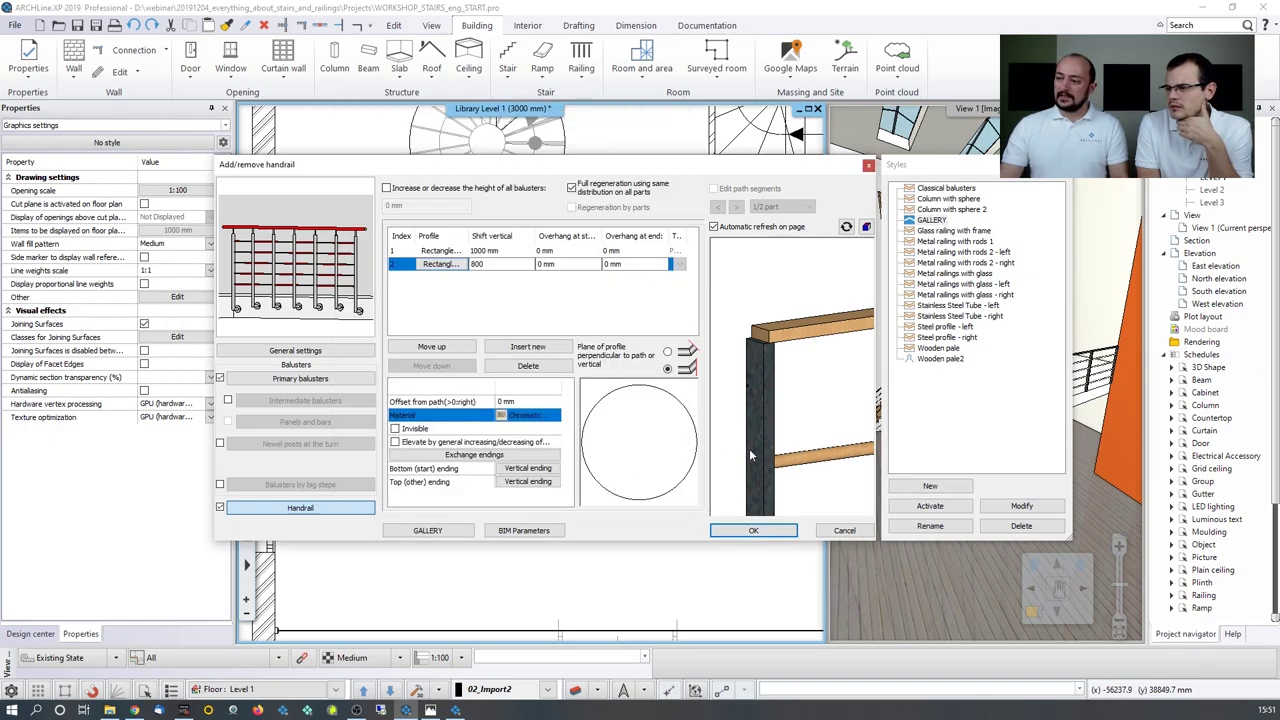
Step: Refresh and rotate the railing preview, then try a 50 offset from path on the second rail
{"action": "left_click", "coordinate": [845, 228]}
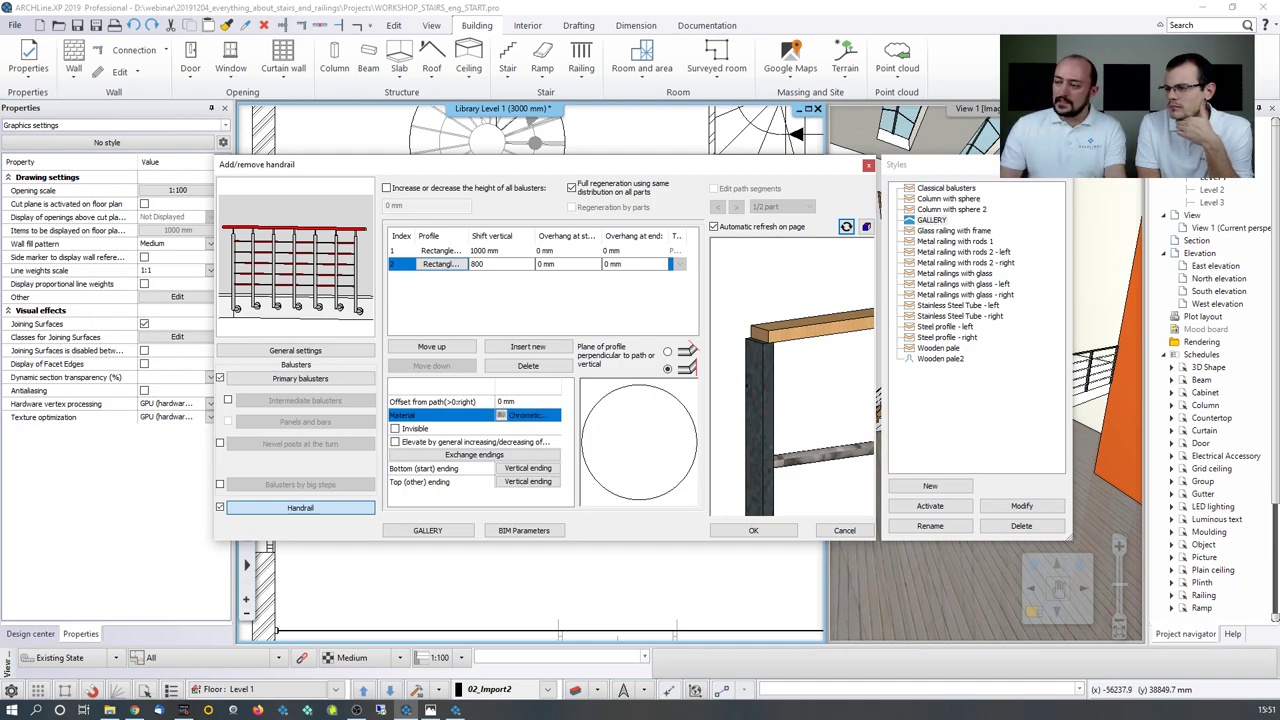
{"action": "left_click_drag", "start_coordinate": [785, 410], "coordinate": [795, 341]}
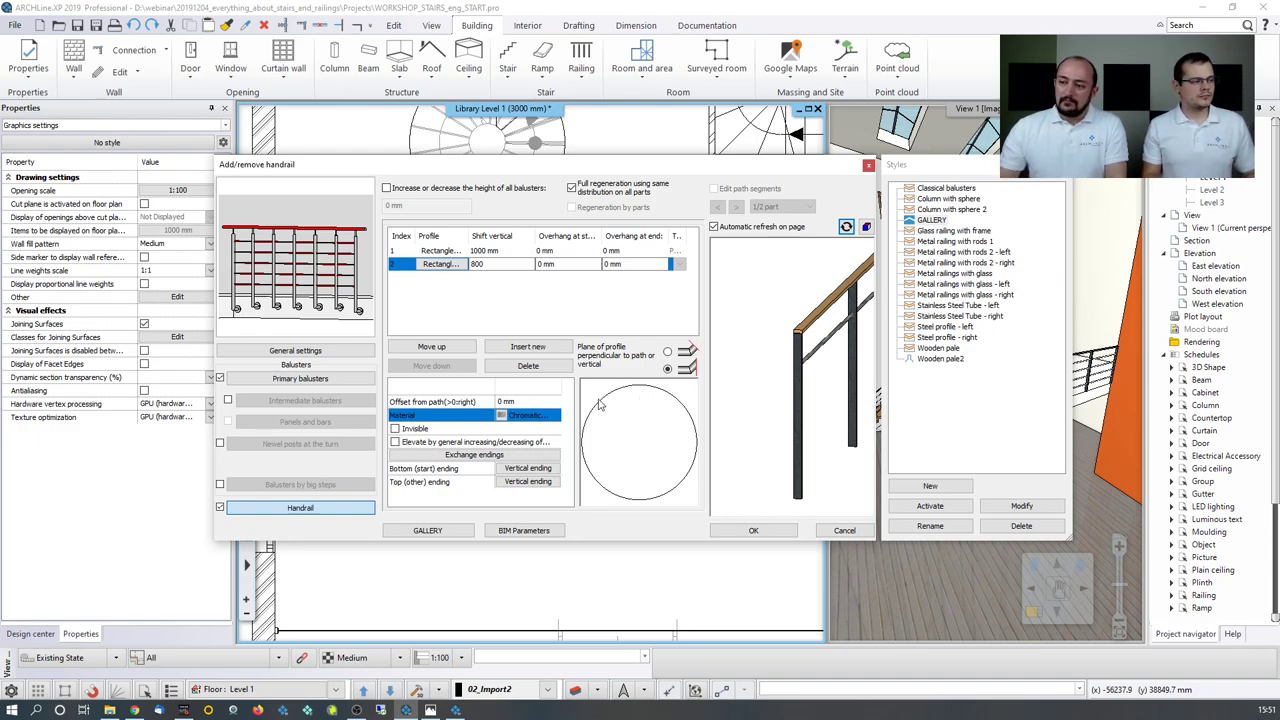
{"action": "left_click", "coordinate": [512, 401]}
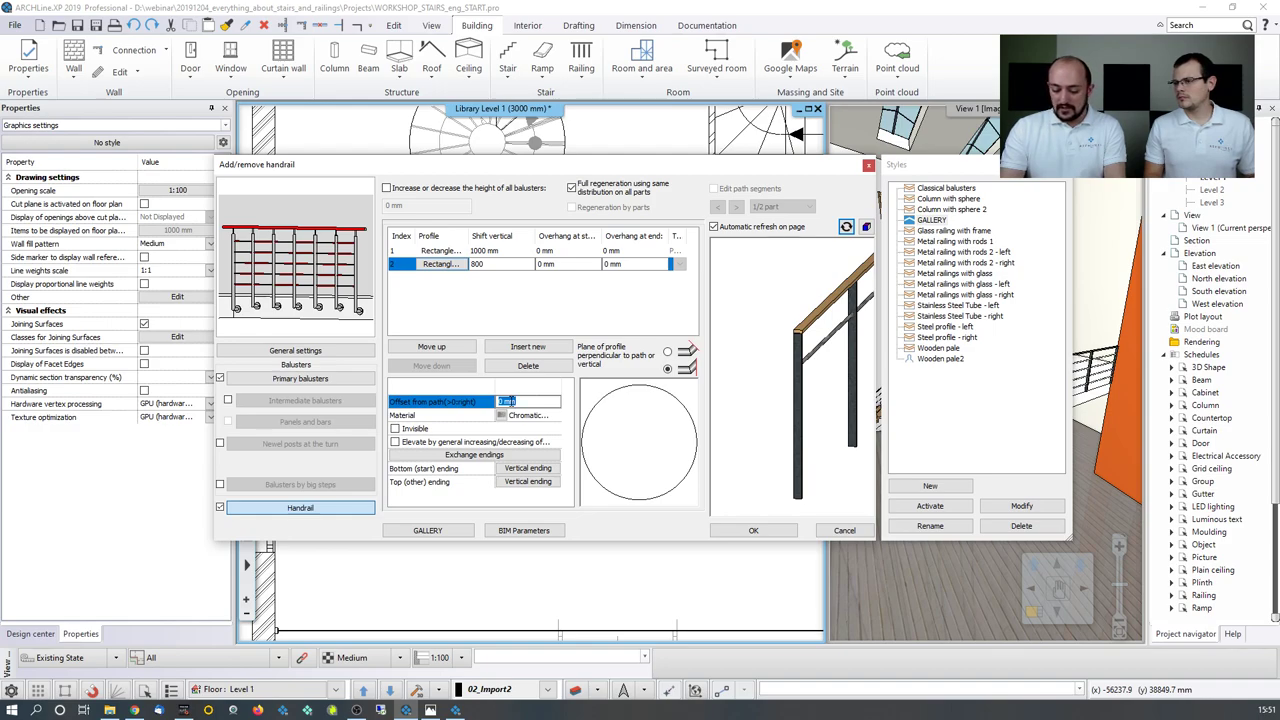
{"action": "key", "text": "Return"}
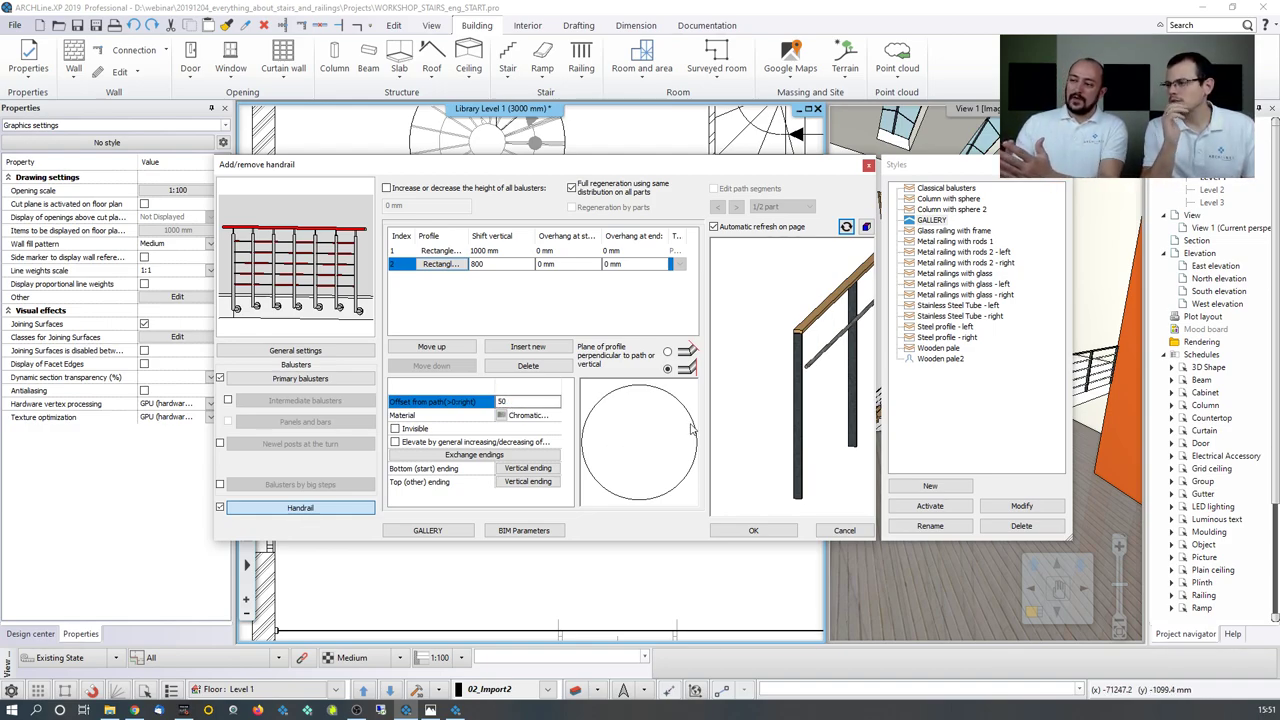
Step: Try -50, then set the second rail's offset from path back to 0
{"action": "left_click", "coordinate": [502, 403]}
{"action": "type", "text": "-"}
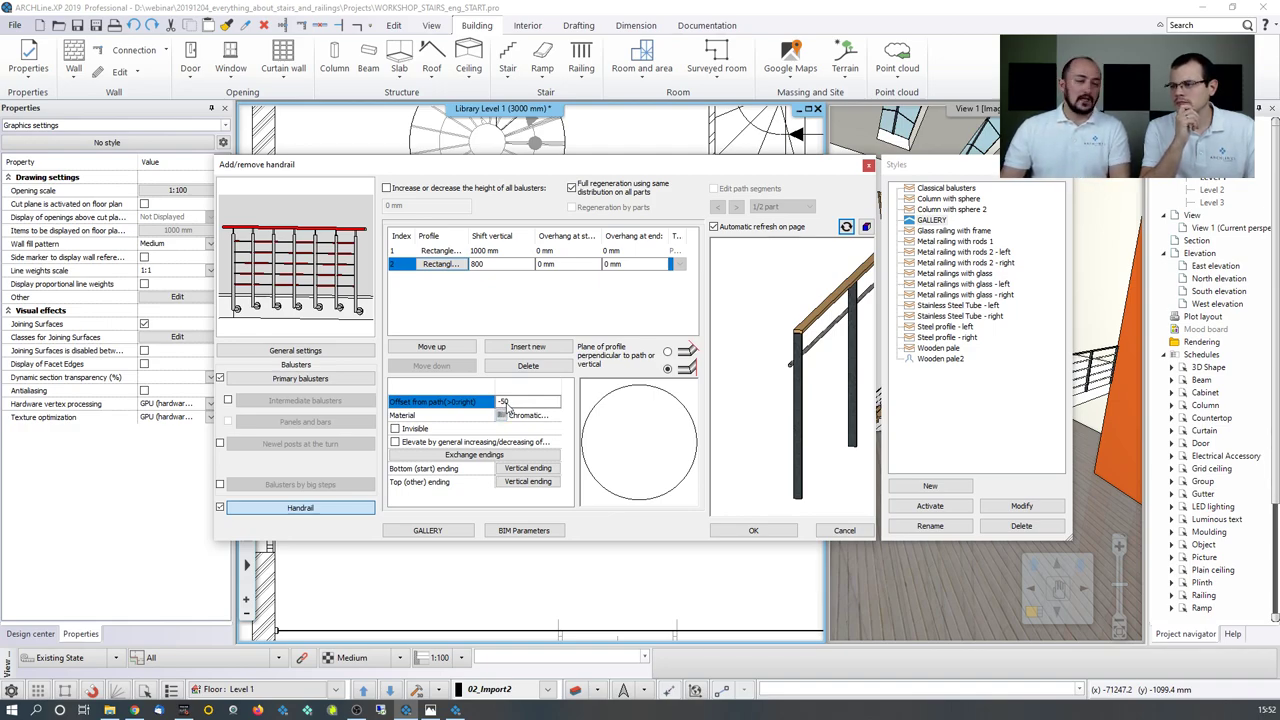
{"action": "double_click", "coordinate": [510, 401]}
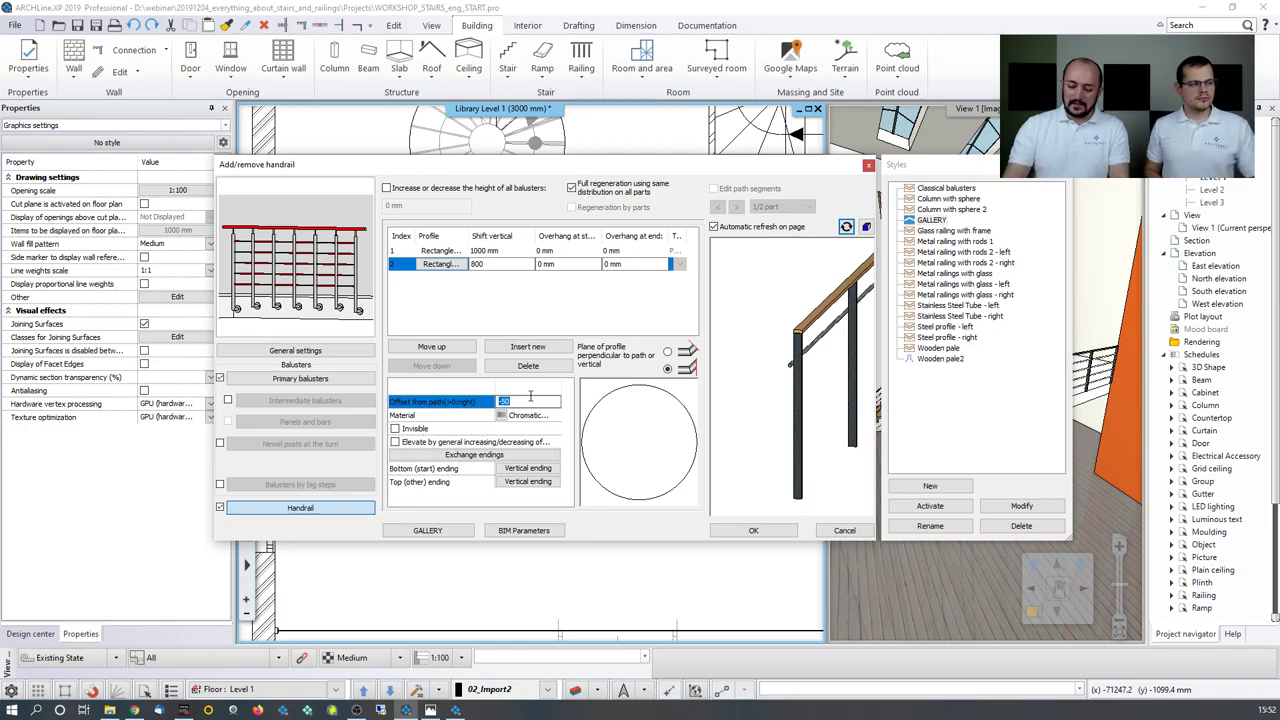
{"action": "type", "text": "0"}
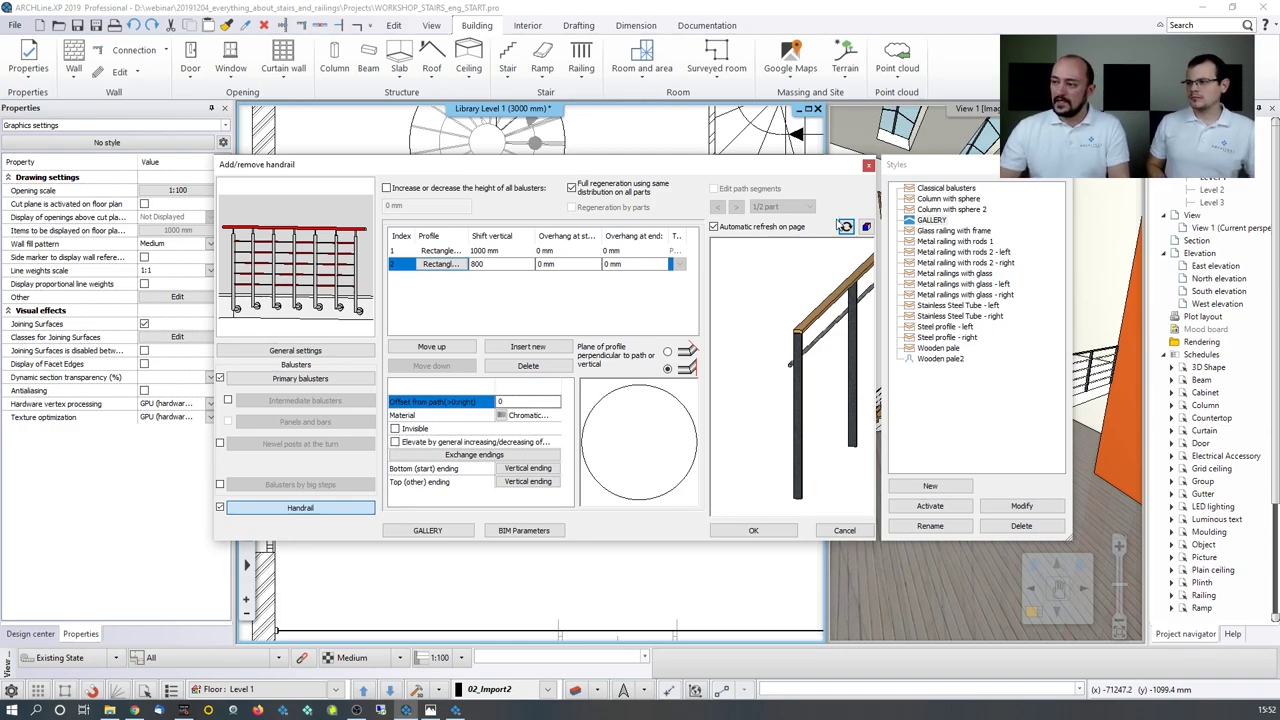
{"action": "key", "text": "Tab"}
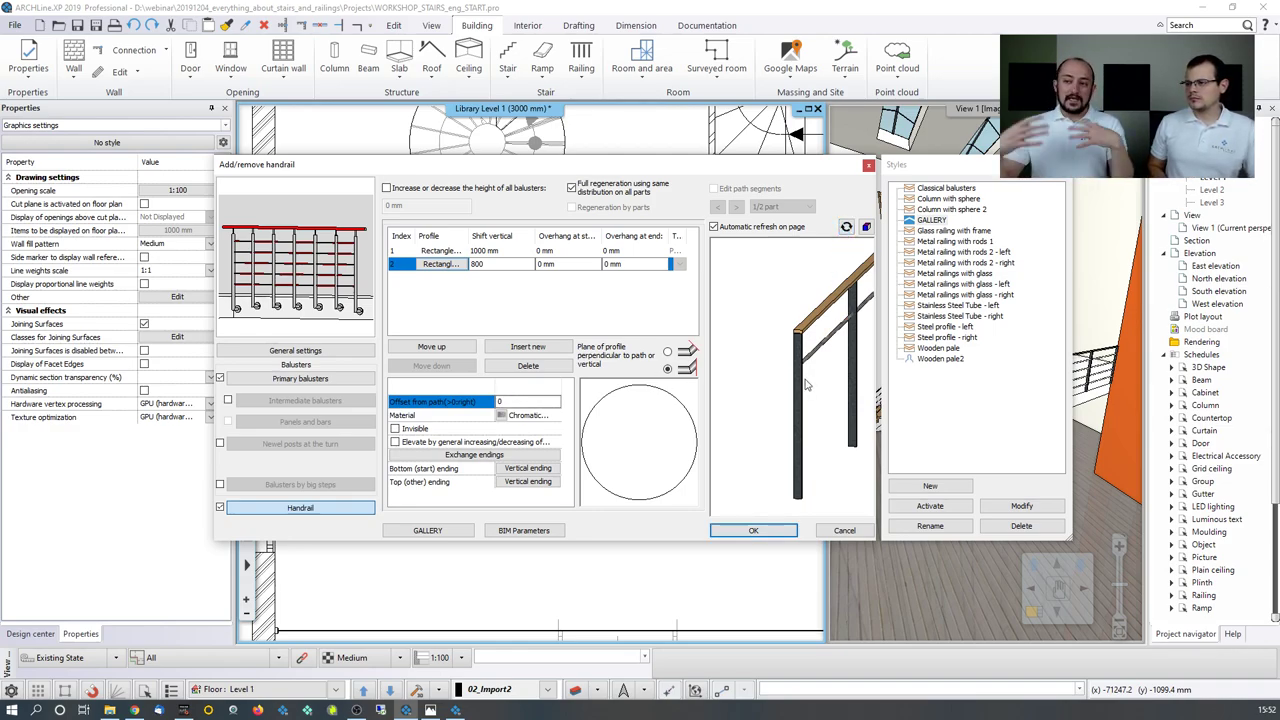
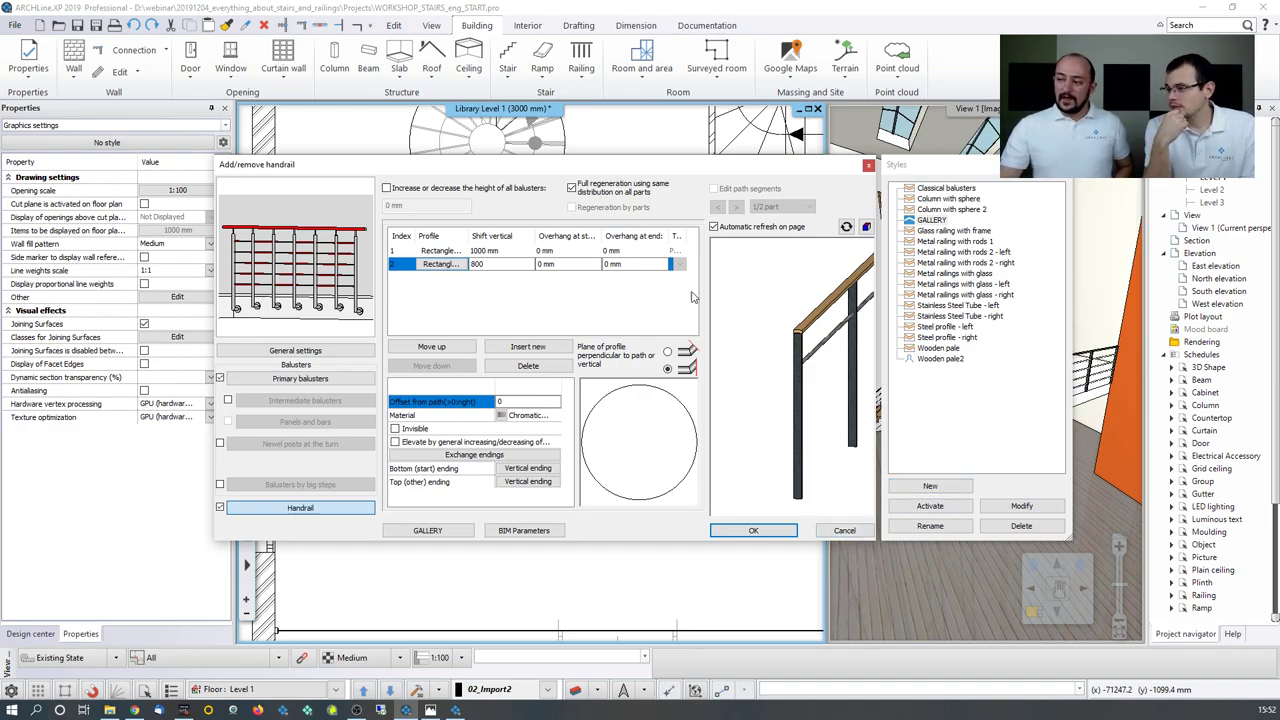
Step: Save the handrail setup as new style 'GALLERY Webinar' for all projects and close the dialogs
{"action": "left_click", "coordinate": [925, 485]}
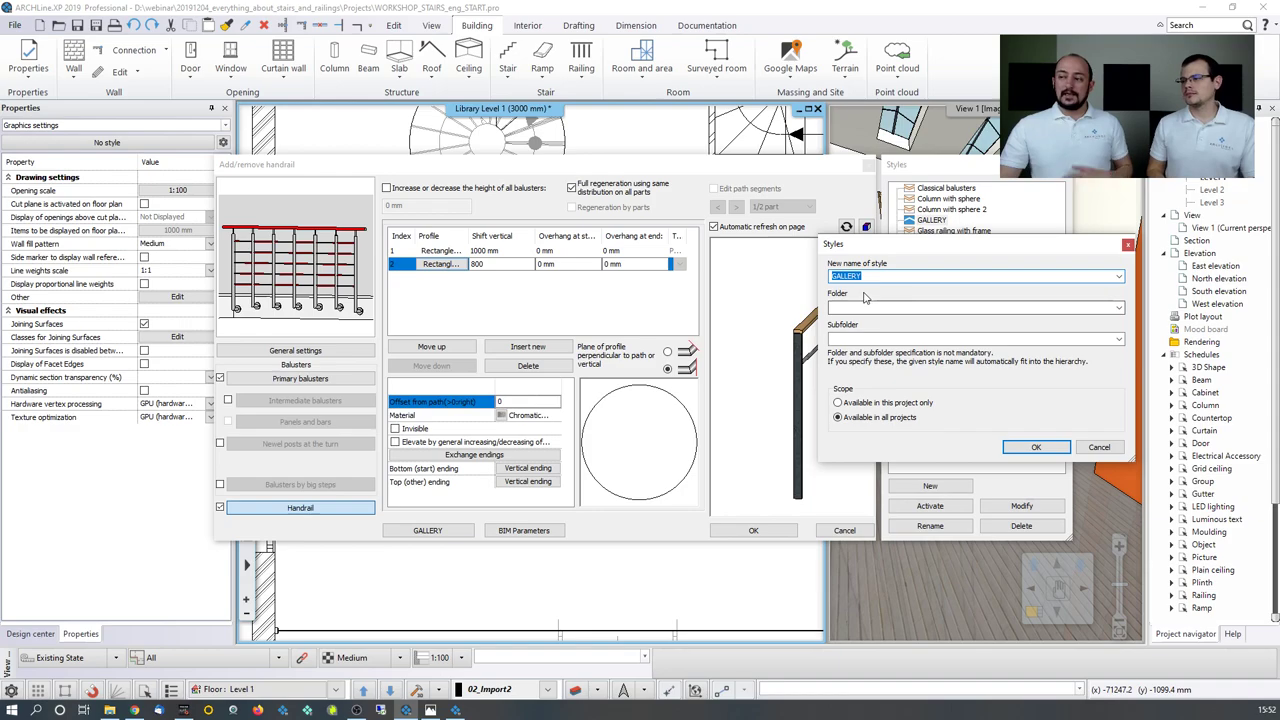
{"action": "left_click", "coordinate": [876, 277]}
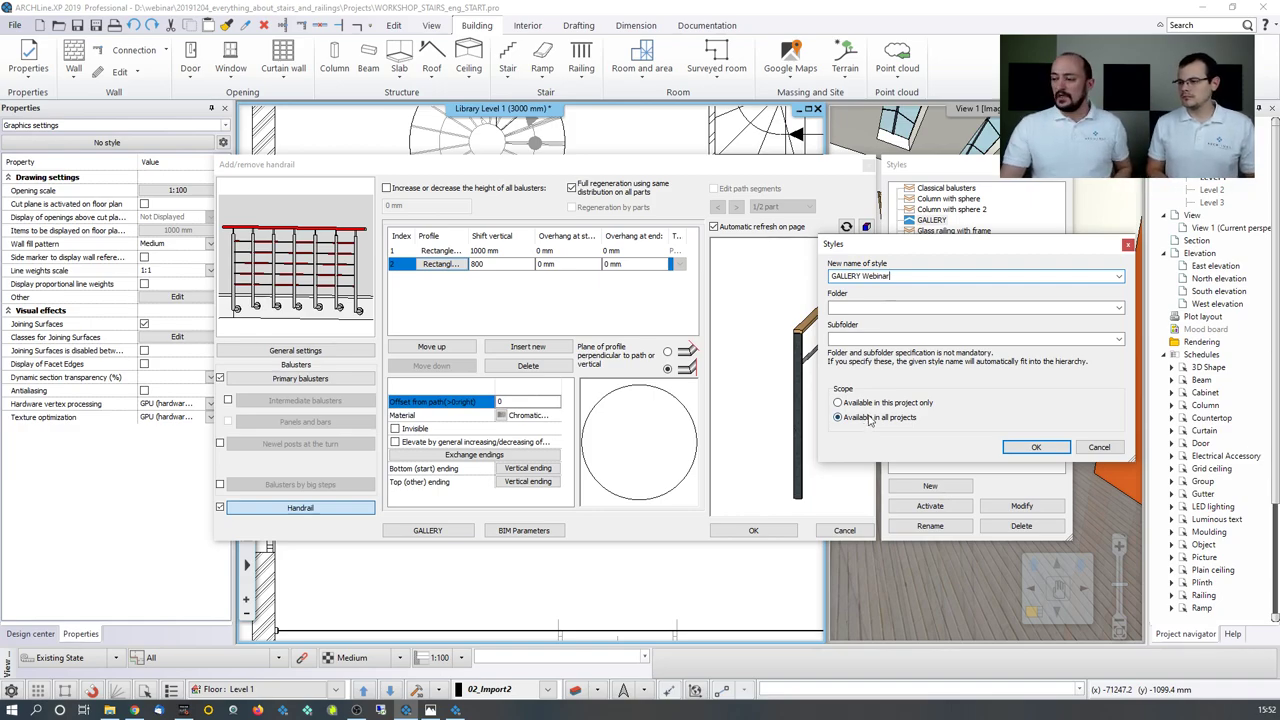
{"action": "left_click", "coordinate": [1032, 448]}
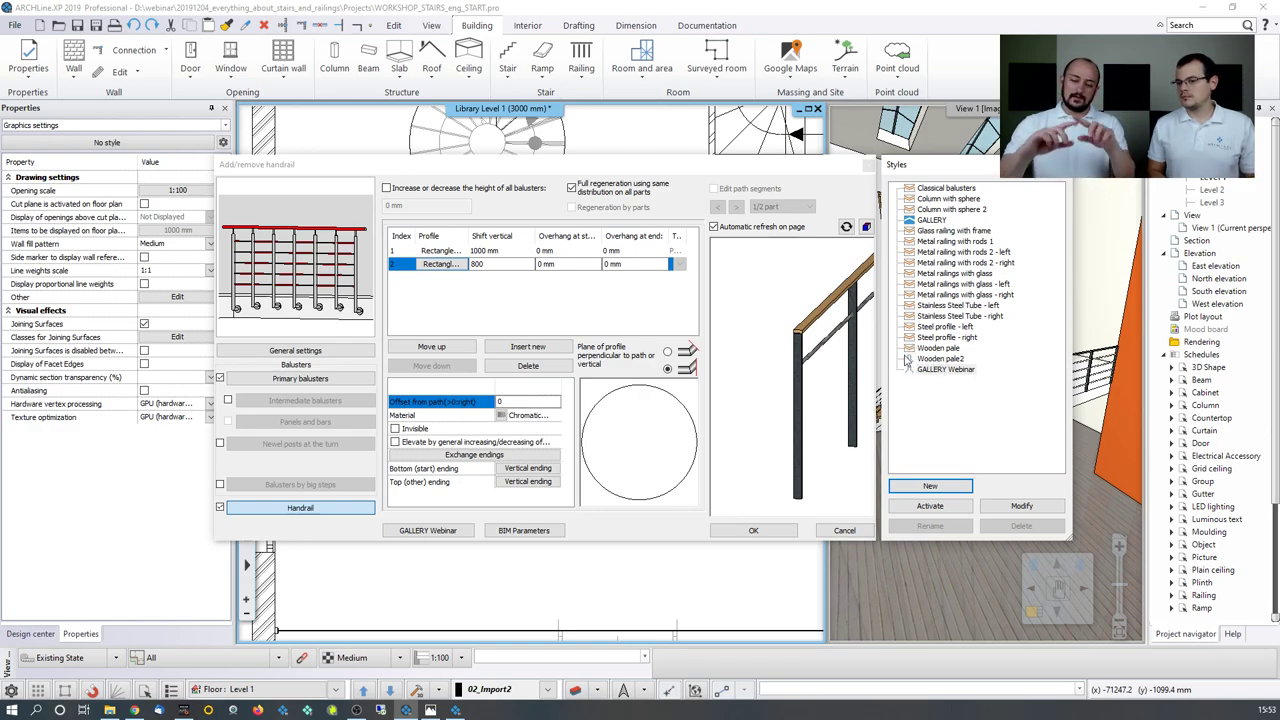
{"action": "key", "text": "Escape"}
{"action": "key", "text": "Escape"}
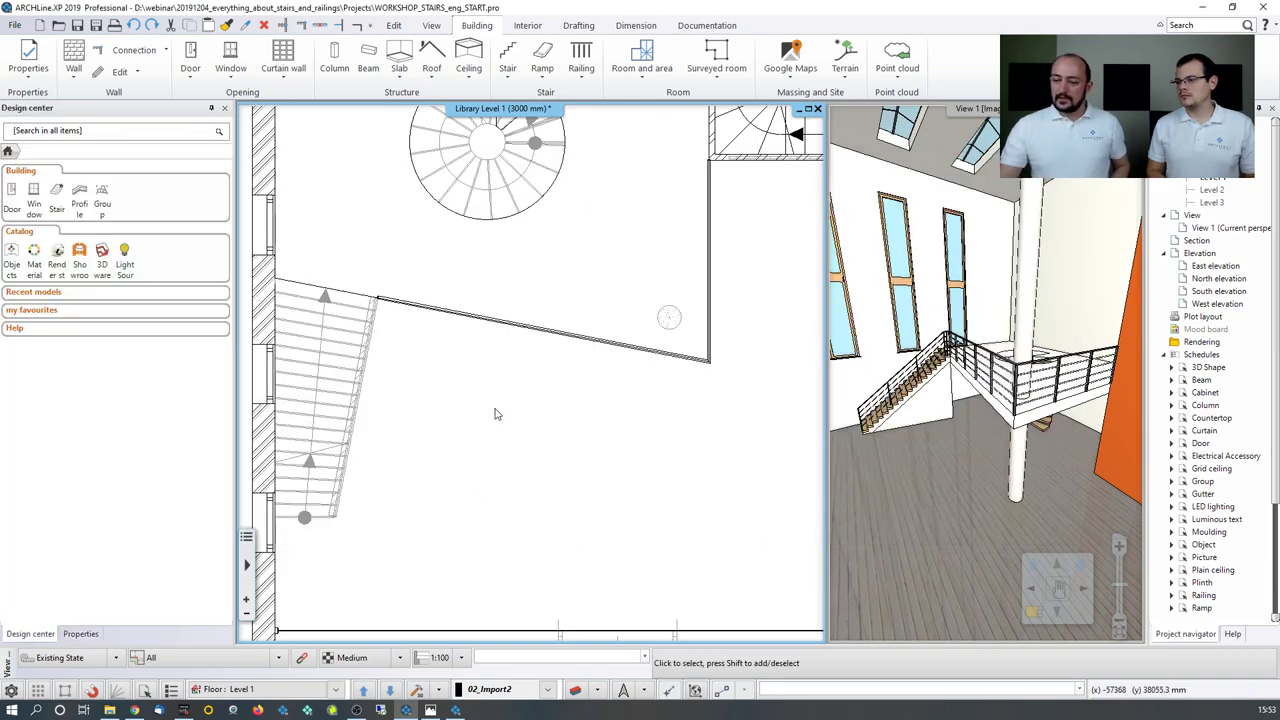
Step: Open Railing_and_Balustrade.pro from recent projects, closing the workshop project without saving
{"action": "scroll", "coordinate": [479, 390], "scroll_direction": "down", "scroll_amount": 2}
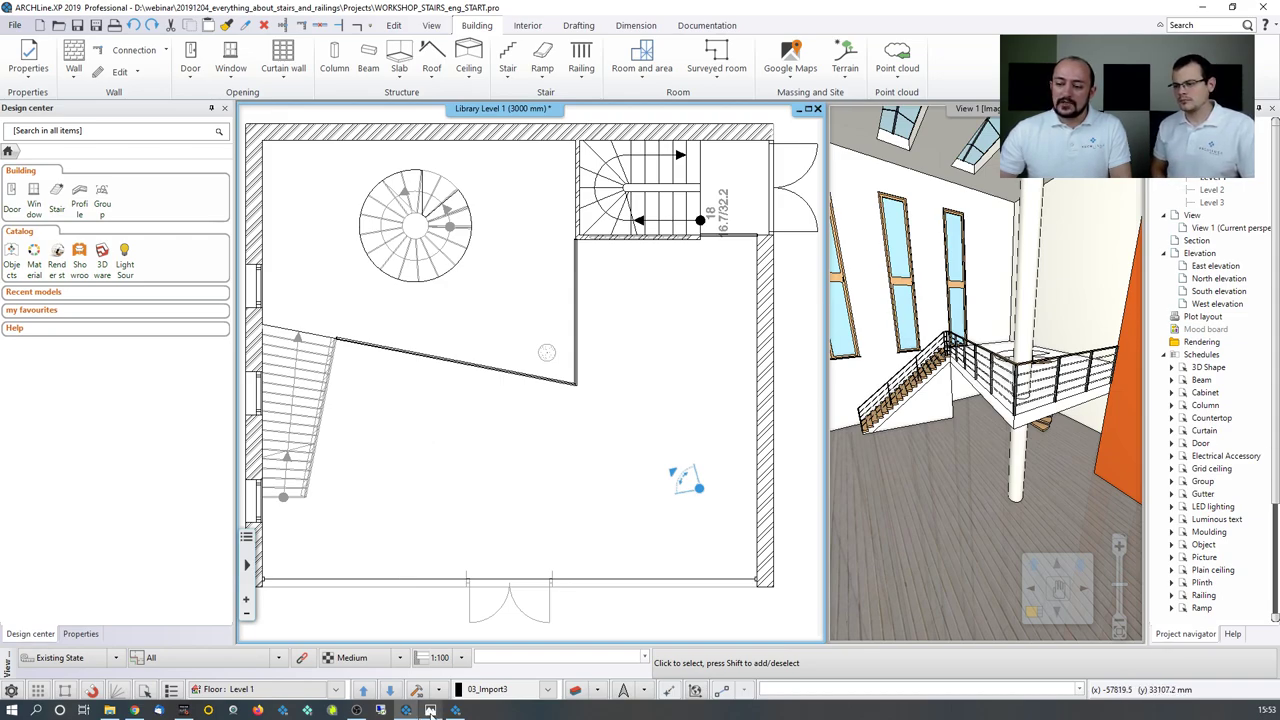
{"action": "left_click", "coordinate": [16, 26]}
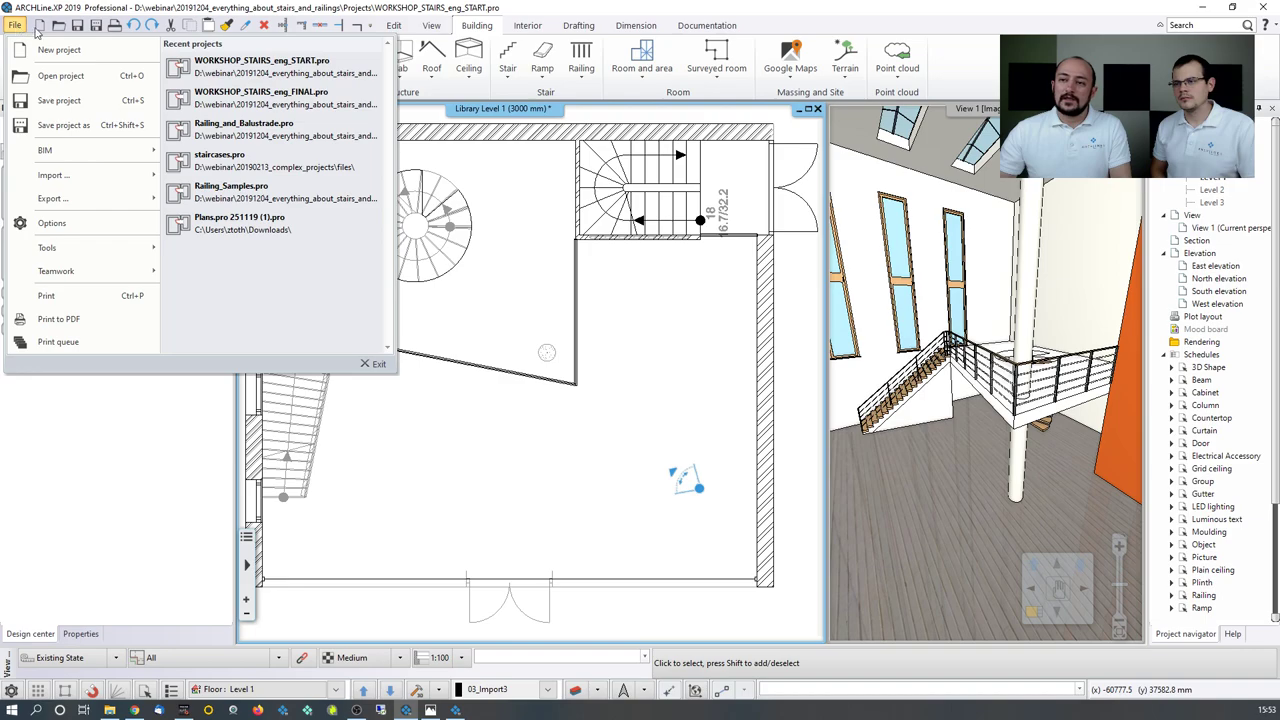
{"action": "left_click", "coordinate": [238, 133]}
{"action": "left_click", "coordinate": [549, 528]}
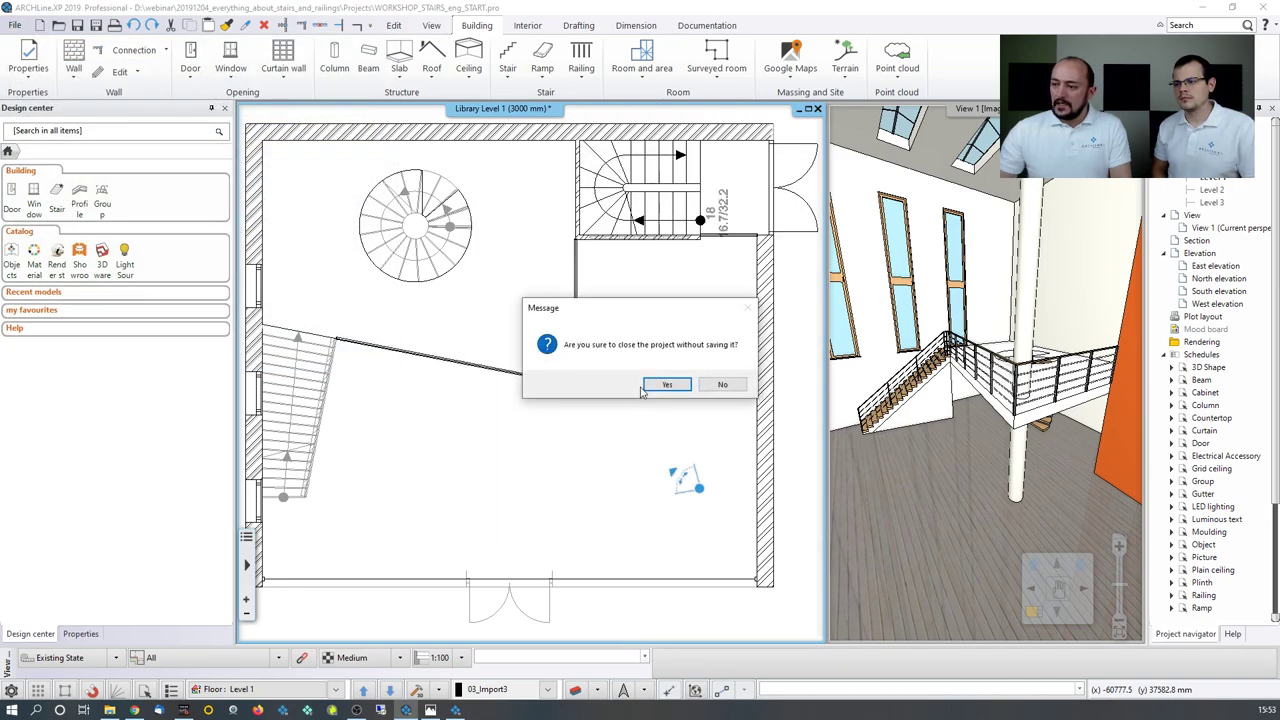
{"action": "left_click", "coordinate": [662, 385]}
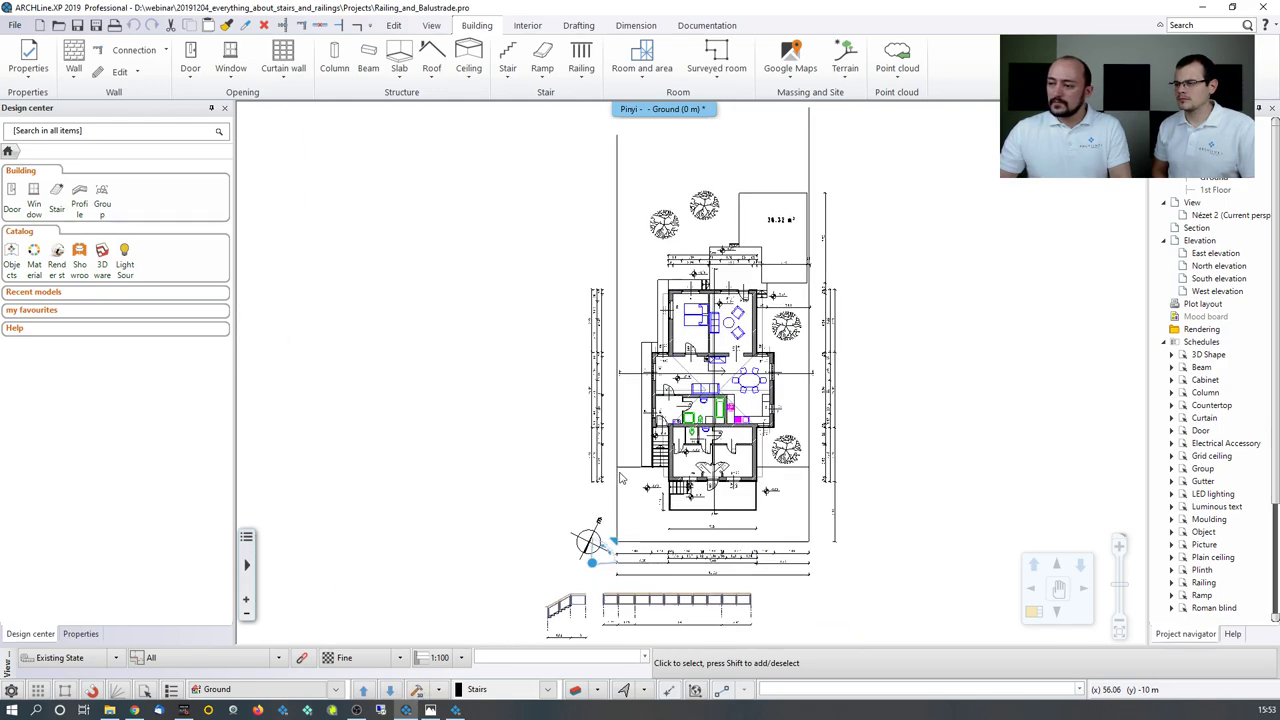
Step: In the 3D view, select the terrace glass railing and open its Railing settings
{"action": "left_click", "coordinate": [615, 463]}
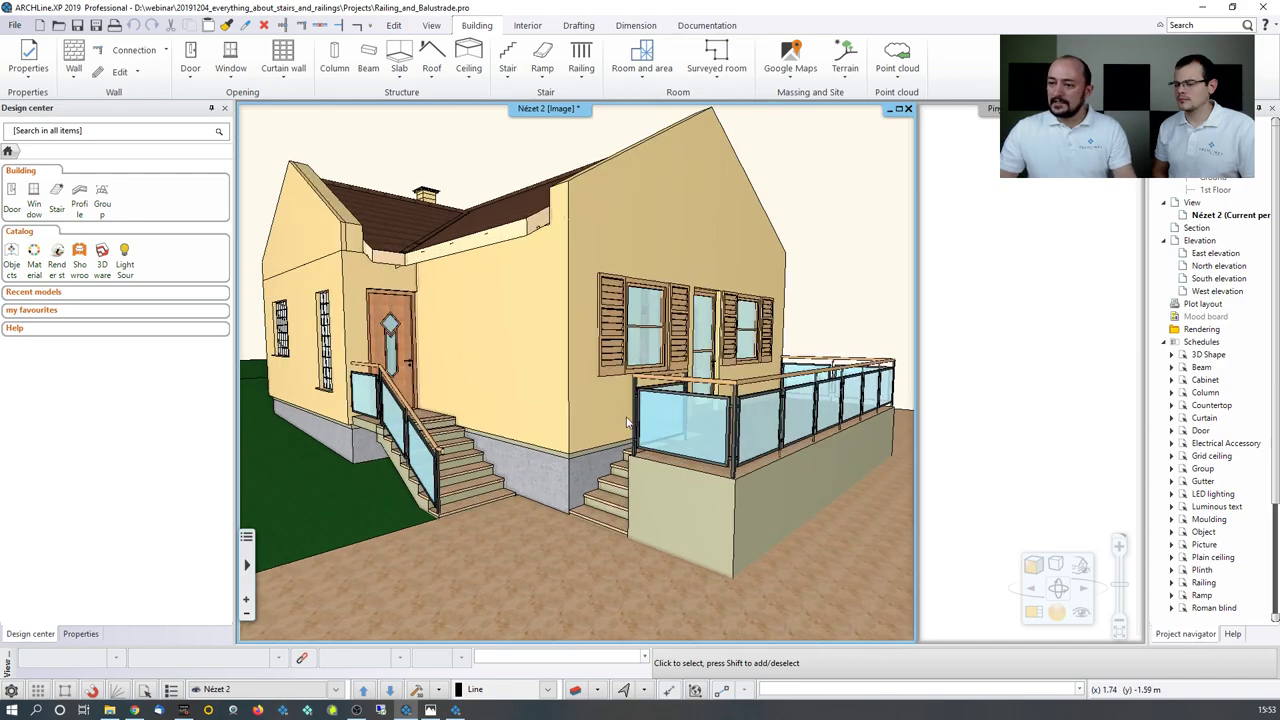
{"action": "left_click", "coordinate": [452, 508]}
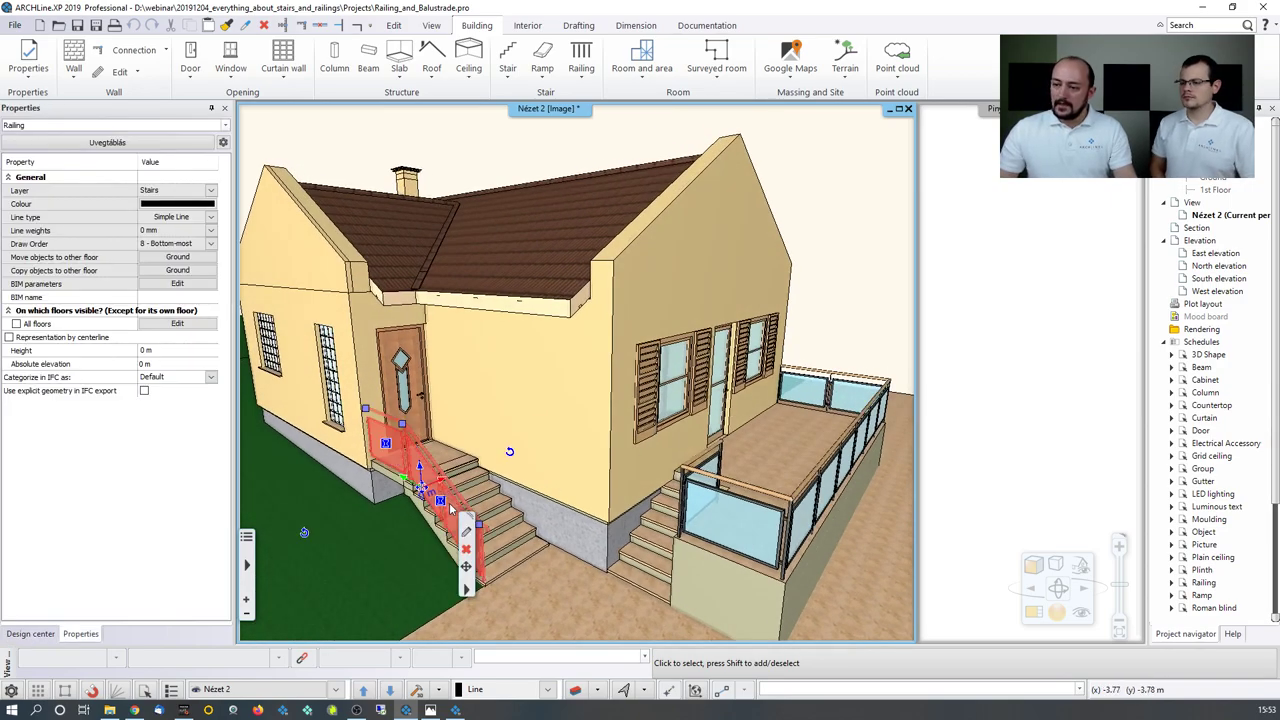
{"action": "key", "text": "Escape"}
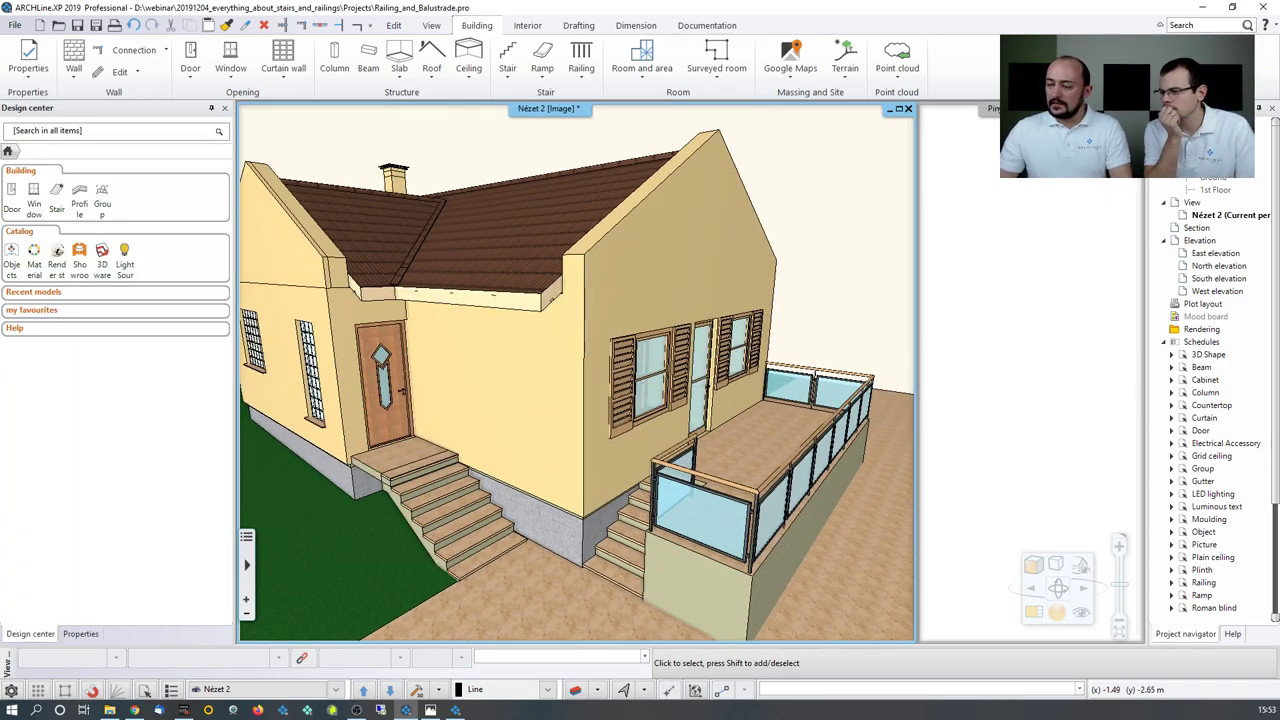
{"action": "left_click", "coordinate": [709, 512]}
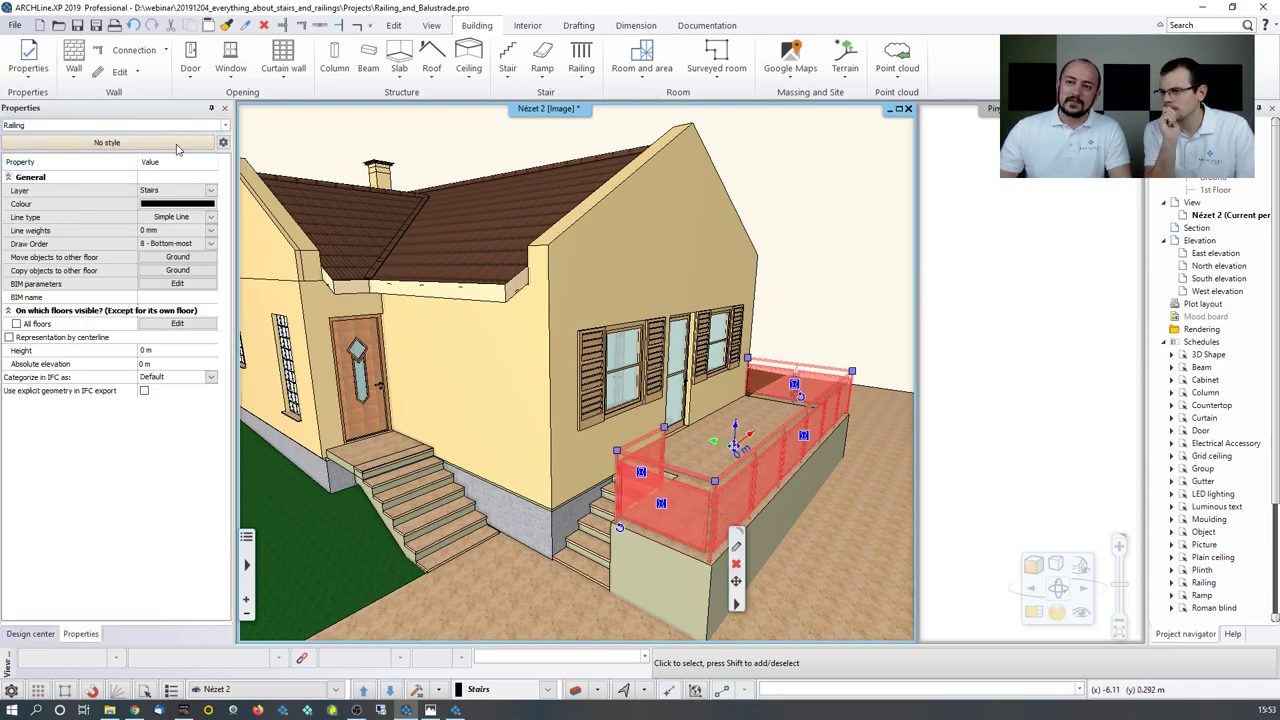
{"action": "left_click", "coordinate": [735, 545]}
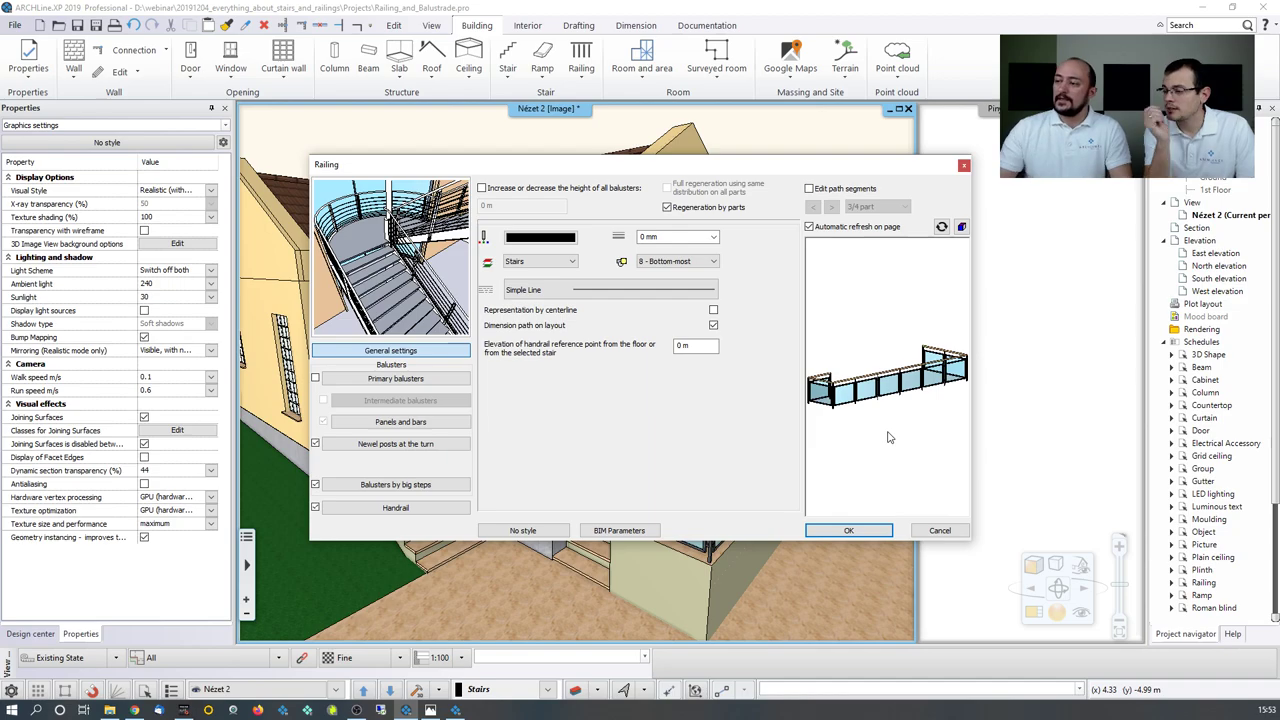
Step: Rotate the railing preview and review Primary balusters: uniform step, 0.32 m spacing, 1 m height
{"action": "left_click_drag", "start_coordinate": [889, 437], "coordinate": [918, 462]}
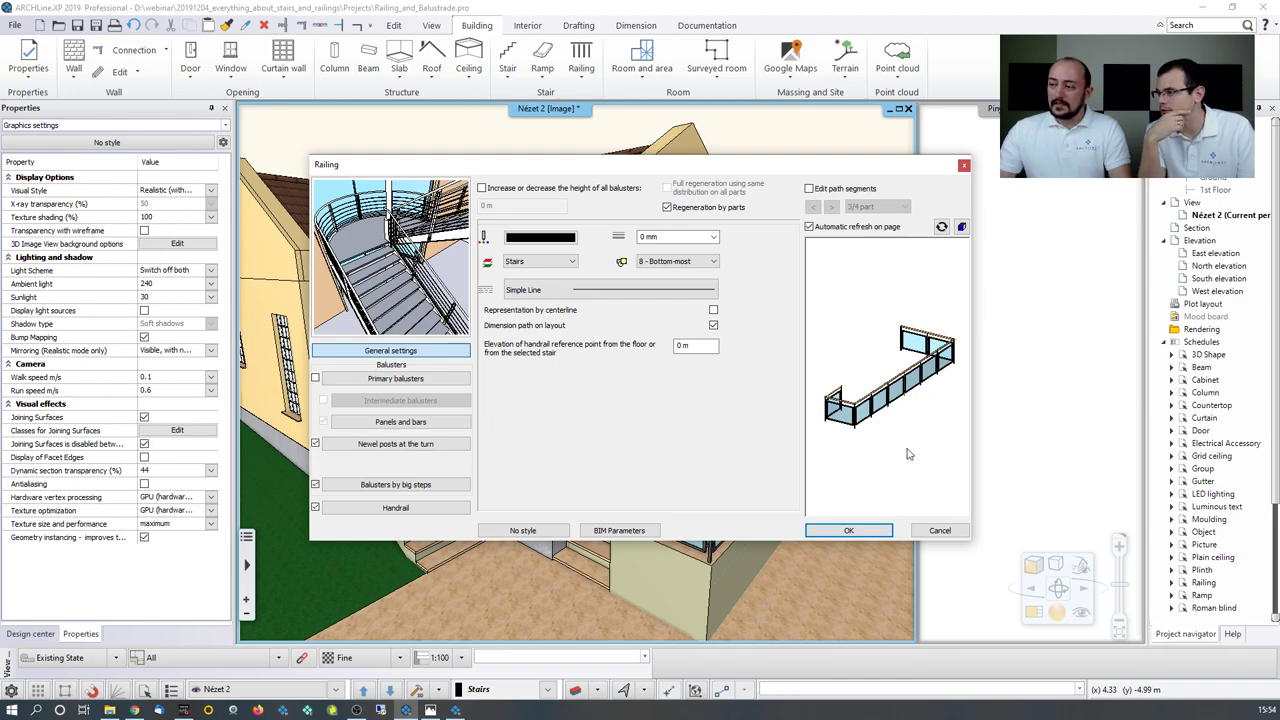
{"action": "left_click_drag", "start_coordinate": [915, 458], "coordinate": [835, 445]}
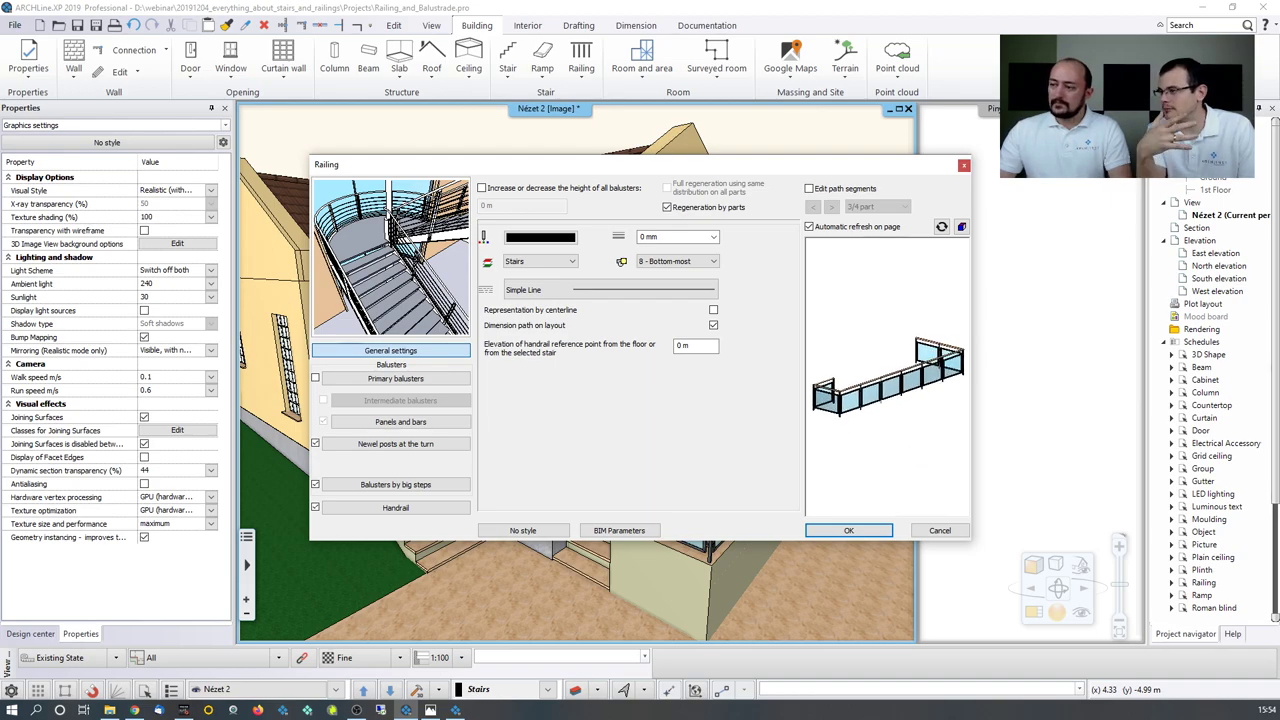
{"action": "left_click", "coordinate": [385, 381]}
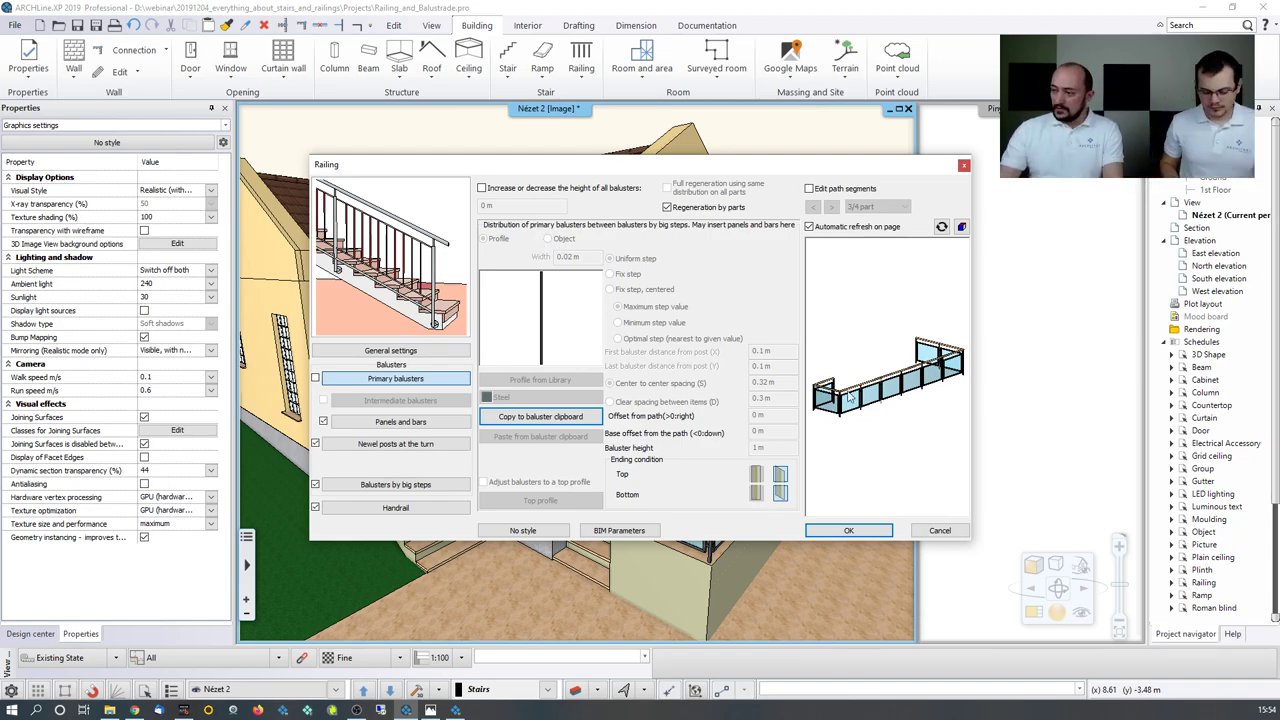
Step: Close the railing settings and start Create similar from the terrace railing in the floor plan
{"action": "left_click", "coordinate": [848, 530]}
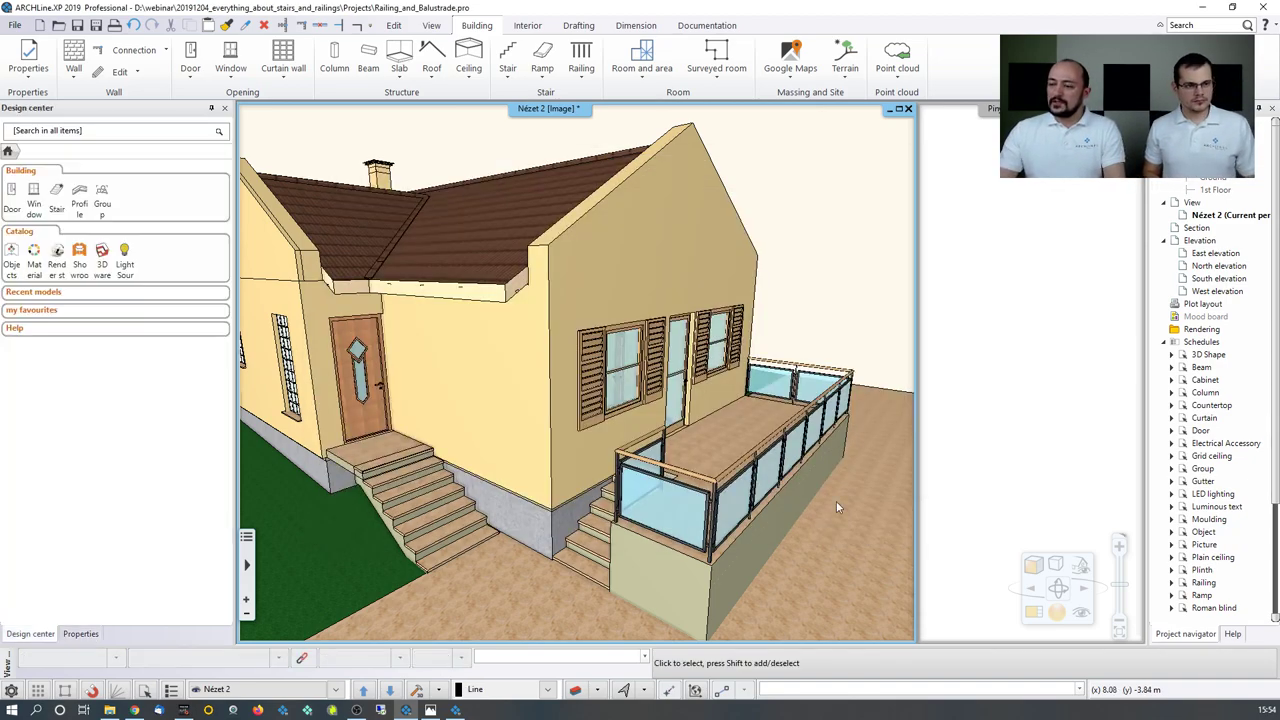
{"action": "left_click", "coordinate": [985, 460]}
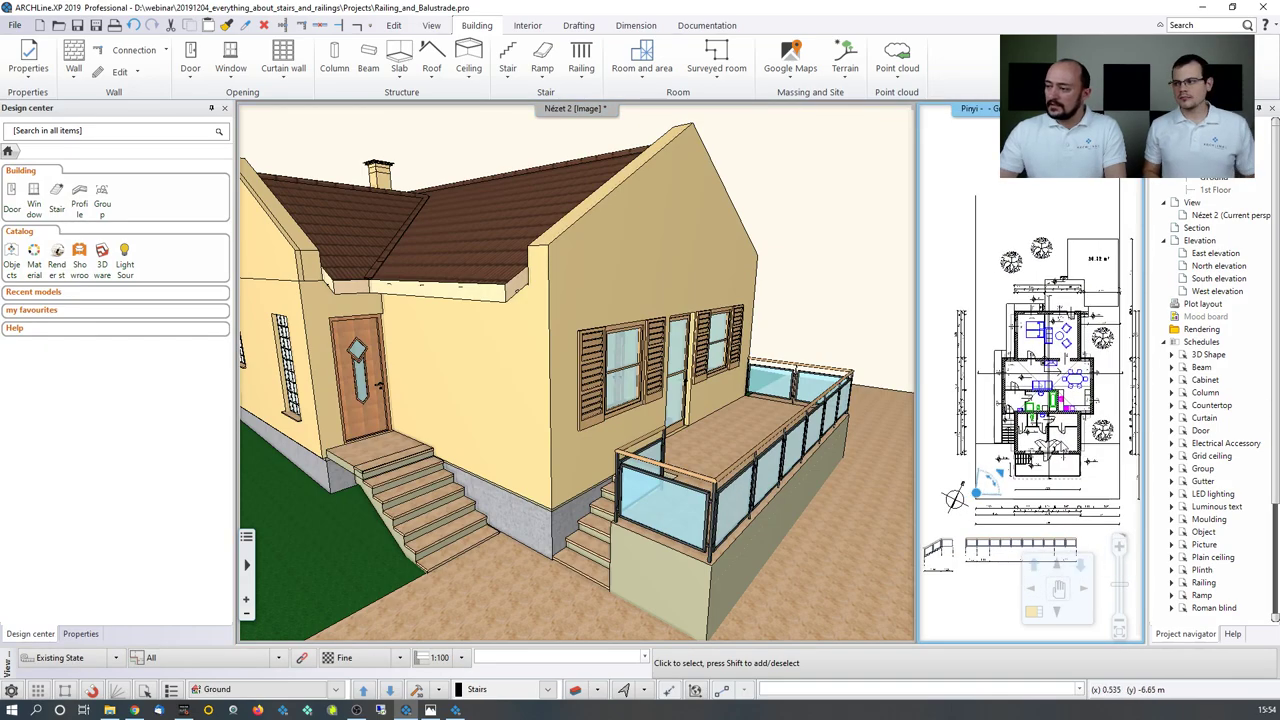
{"action": "right_click", "coordinate": [985, 440]}
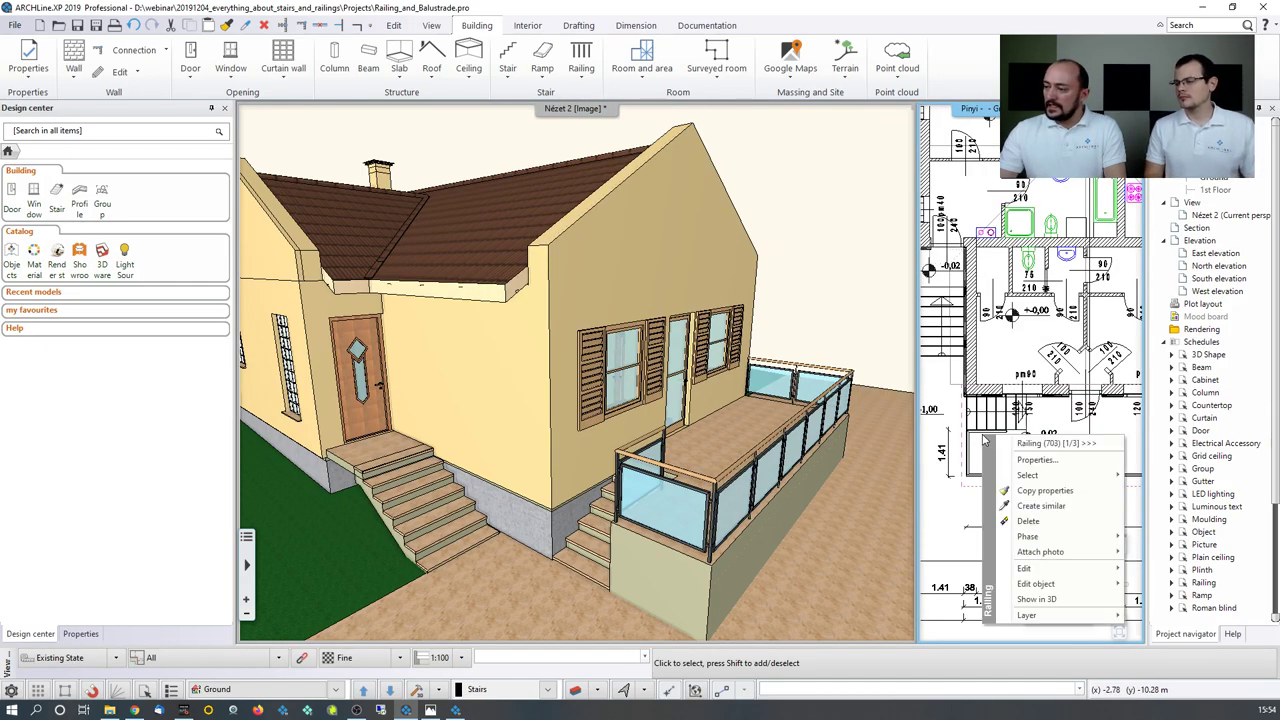
{"action": "left_click", "coordinate": [1040, 506]}
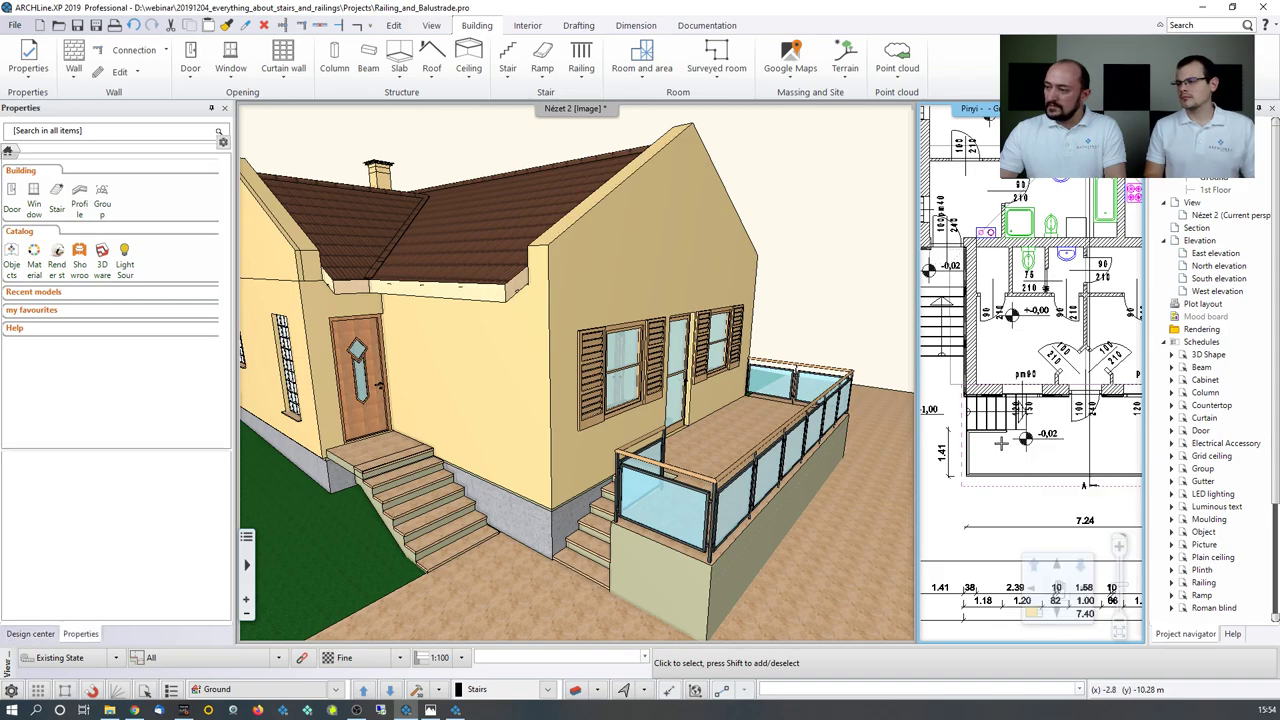
Step: Draw the new glass railing along the front entrance stairs and select it
{"action": "scroll", "coordinate": [1077, 405], "scroll_direction": "up", "scroll_amount": 2}
{"action": "scroll", "coordinate": [1050, 380], "scroll_direction": "up", "scroll_amount": 3}
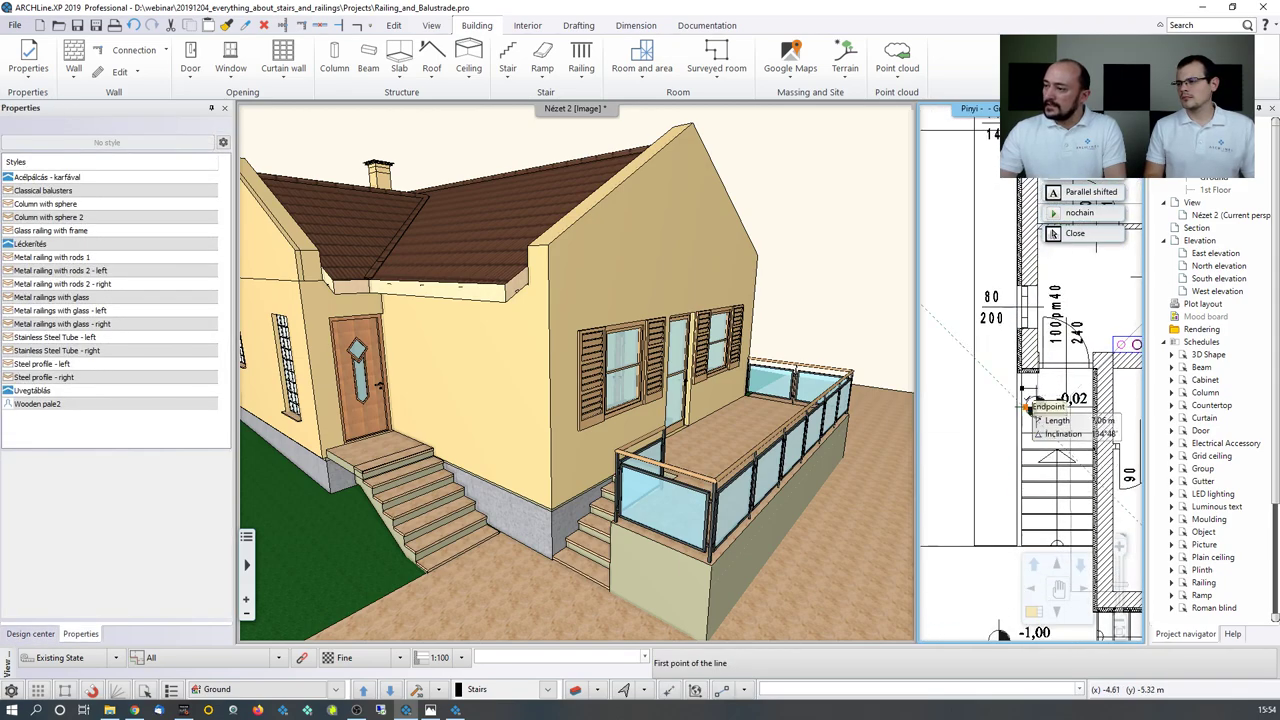
{"action": "scroll", "coordinate": [1020, 330], "scroll_direction": "up", "scroll_amount": 2}
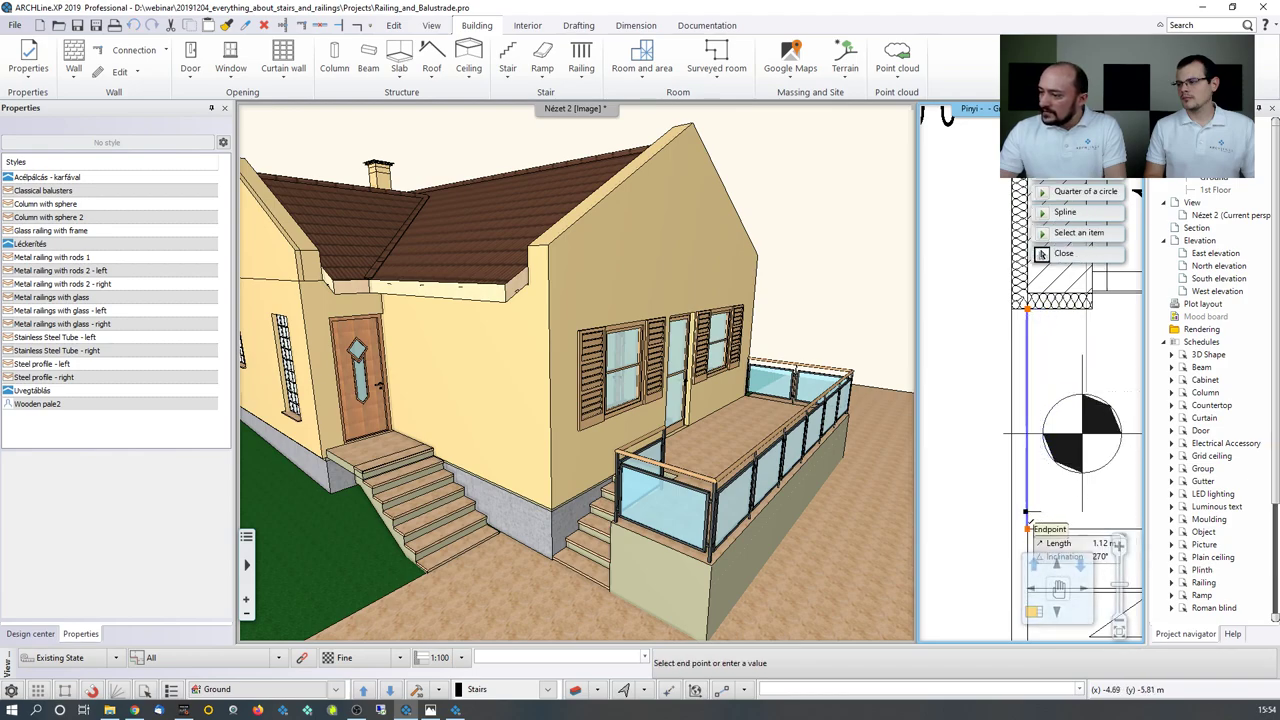
{"action": "left_click", "coordinate": [1022, 525]}
{"action": "middle_click_drag", "start_coordinate": [1037, 585], "coordinate": [1036, 505]}
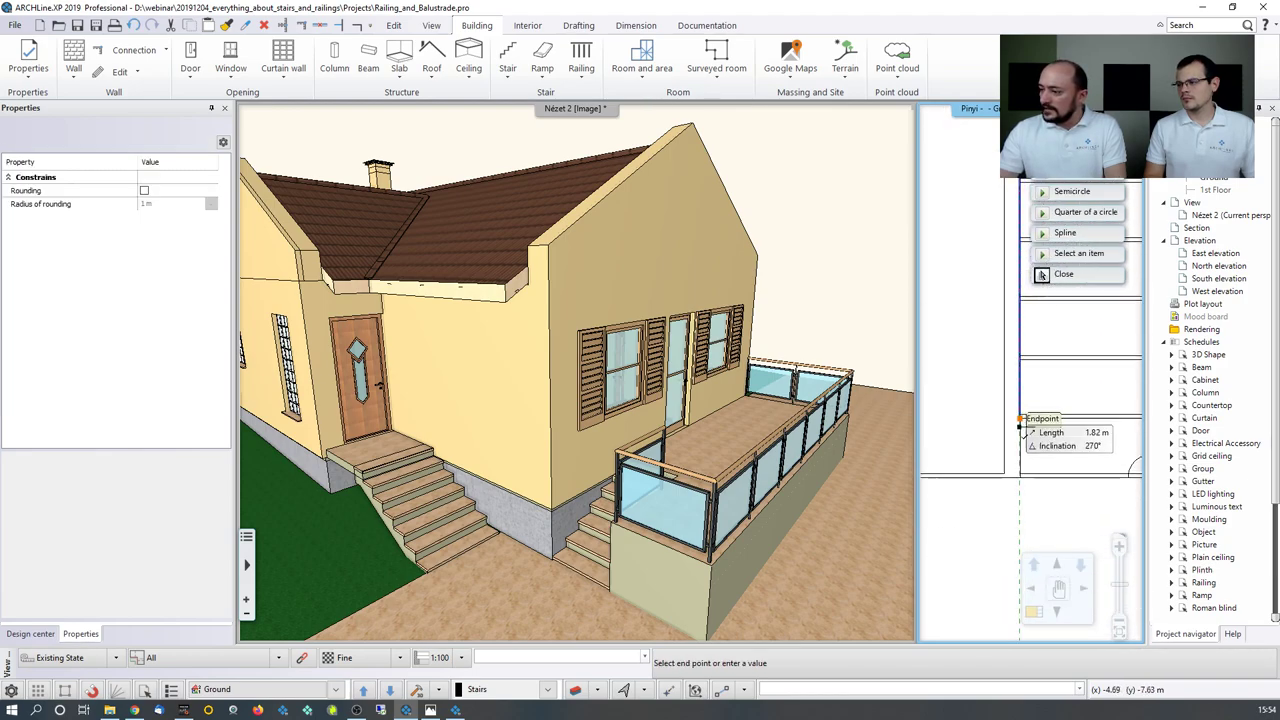
{"action": "left_click", "coordinate": [968, 476]}
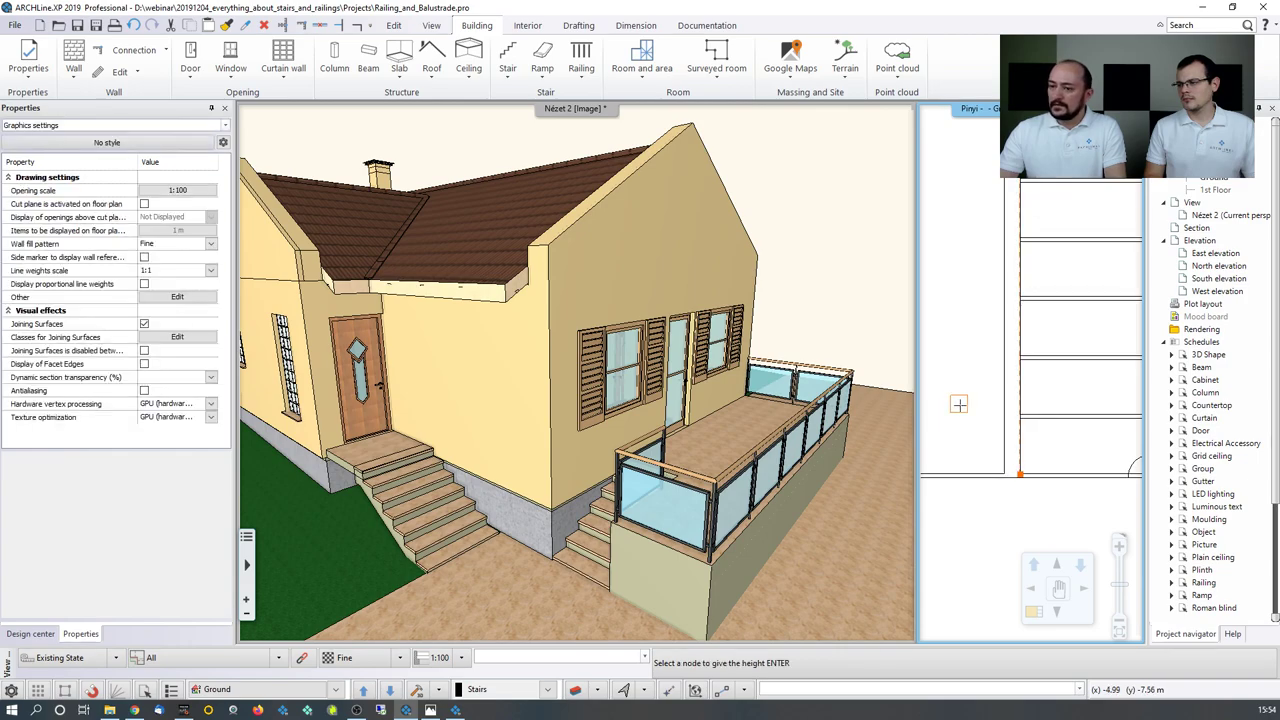
{"action": "key", "text": "Escape"}
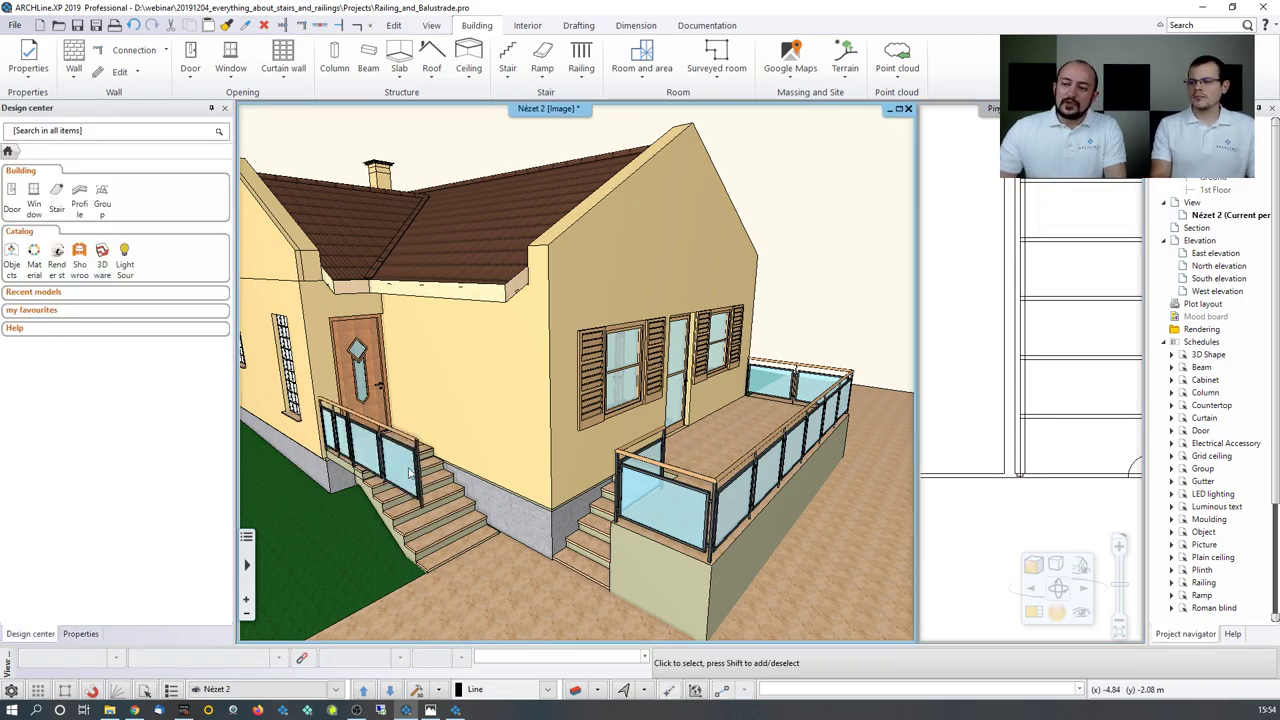
{"action": "left_click", "coordinate": [408, 472]}
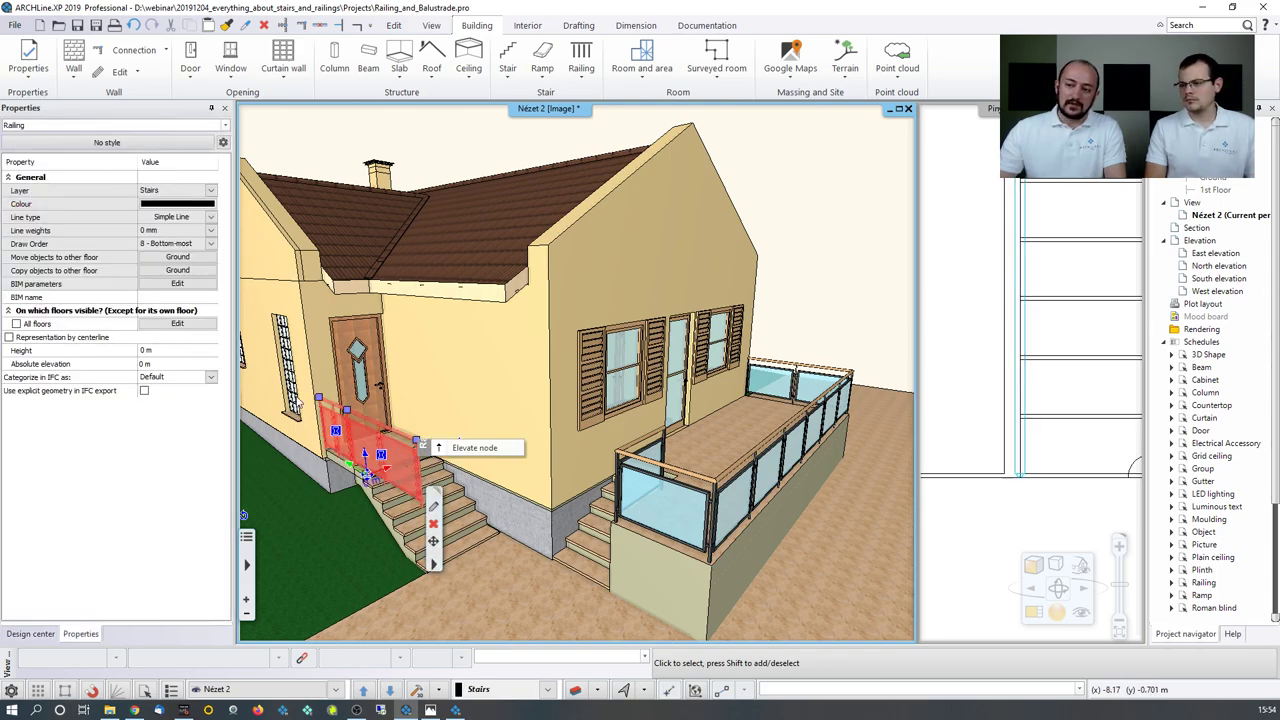
Step: Elevate a railing node to the stair bottom so the railing slopes down the steps
{"action": "left_click", "coordinate": [457, 450]}
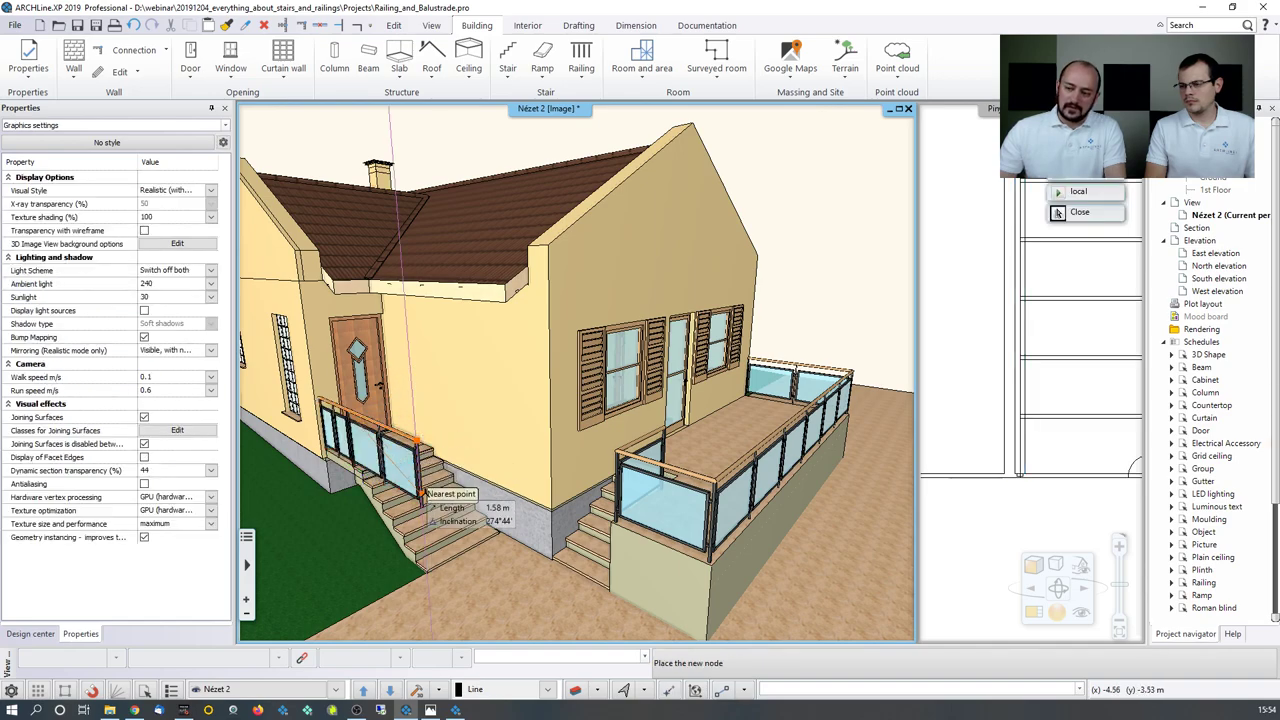
{"action": "left_click", "coordinate": [536, 494]}
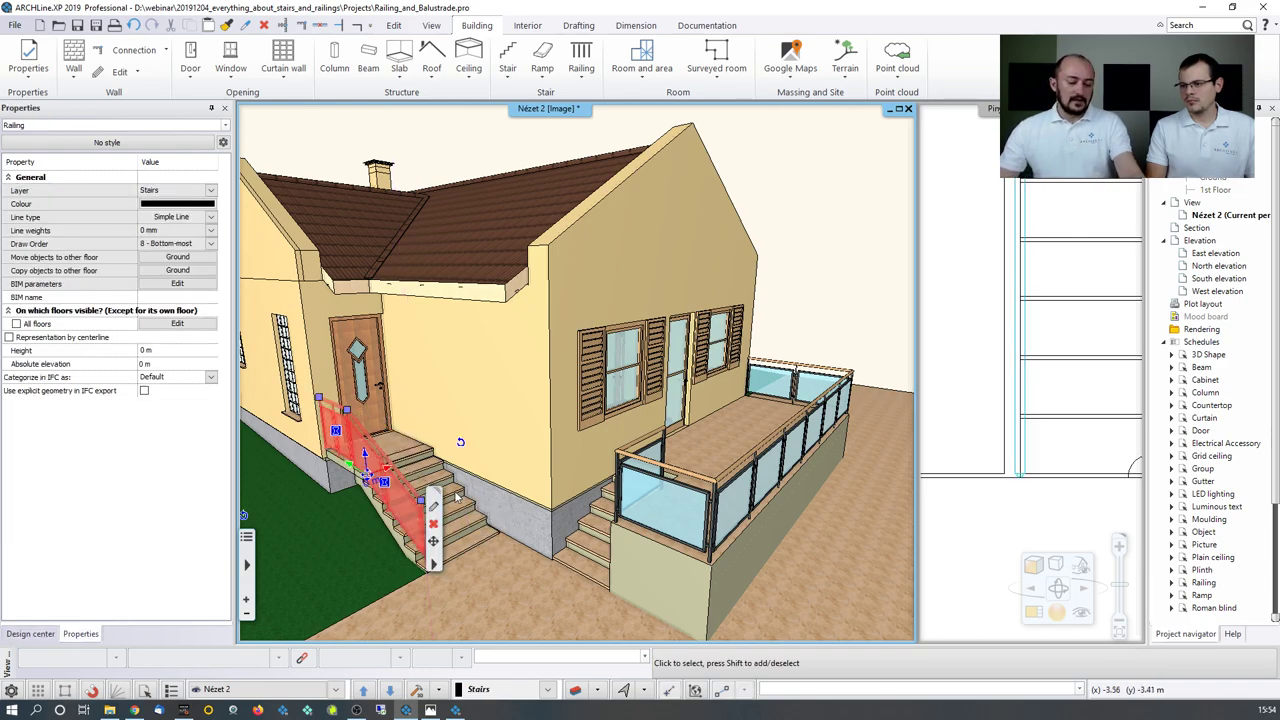
{"action": "key", "text": "Escape"}
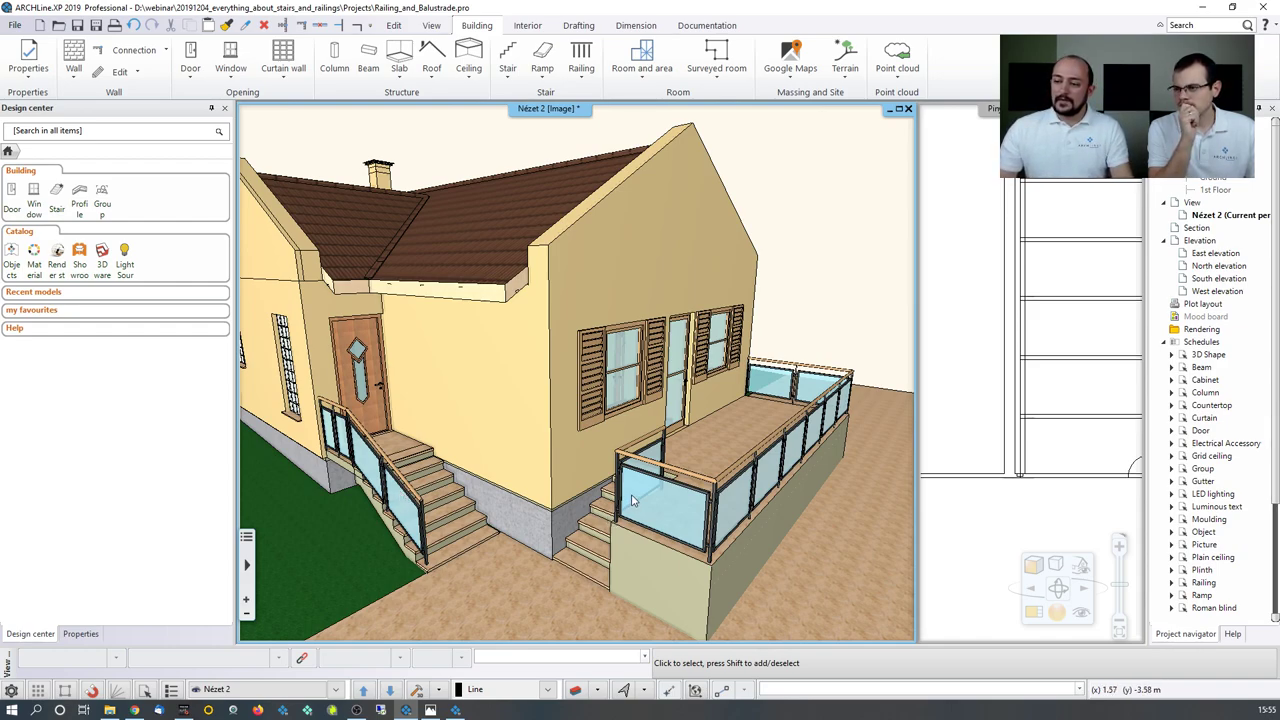
{"action": "left_click", "coordinate": [406, 510]}
Step: Open the front-stair railing's Panels and bars settings and inspect bar rows 2-4 and the frame
{"action": "left_click", "coordinate": [428, 547]}
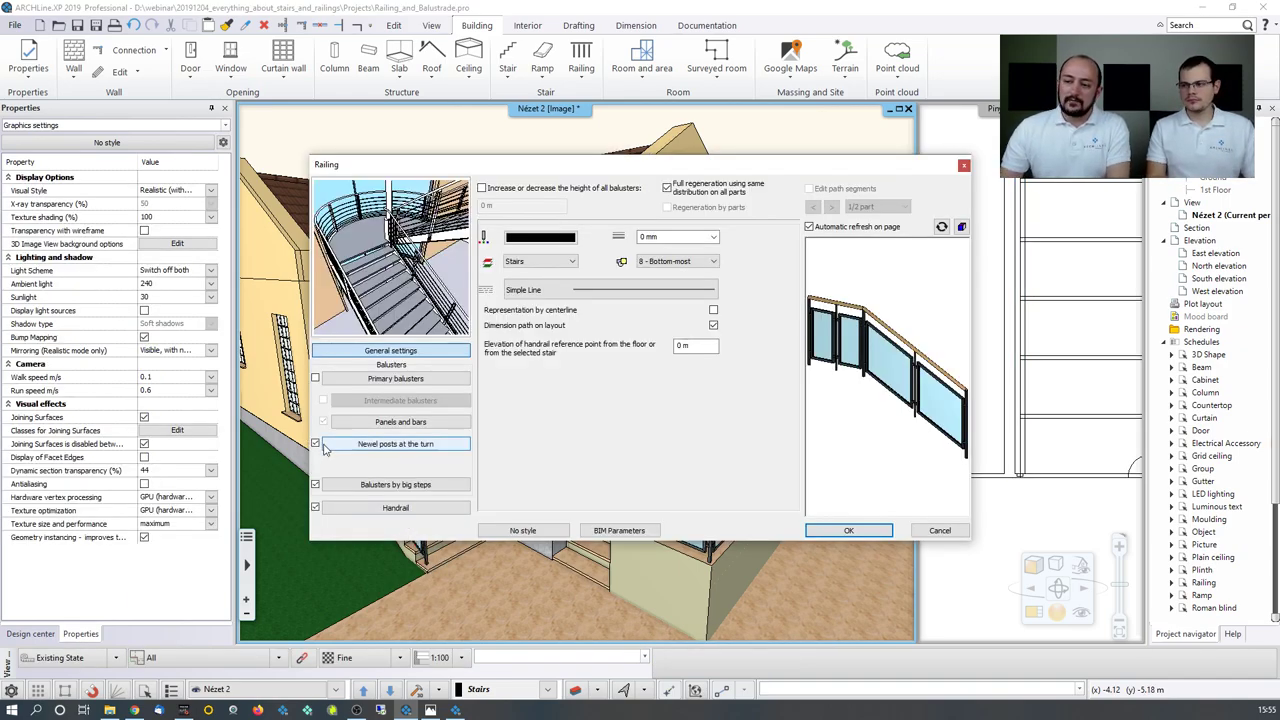
{"action": "left_click", "coordinate": [405, 423]}
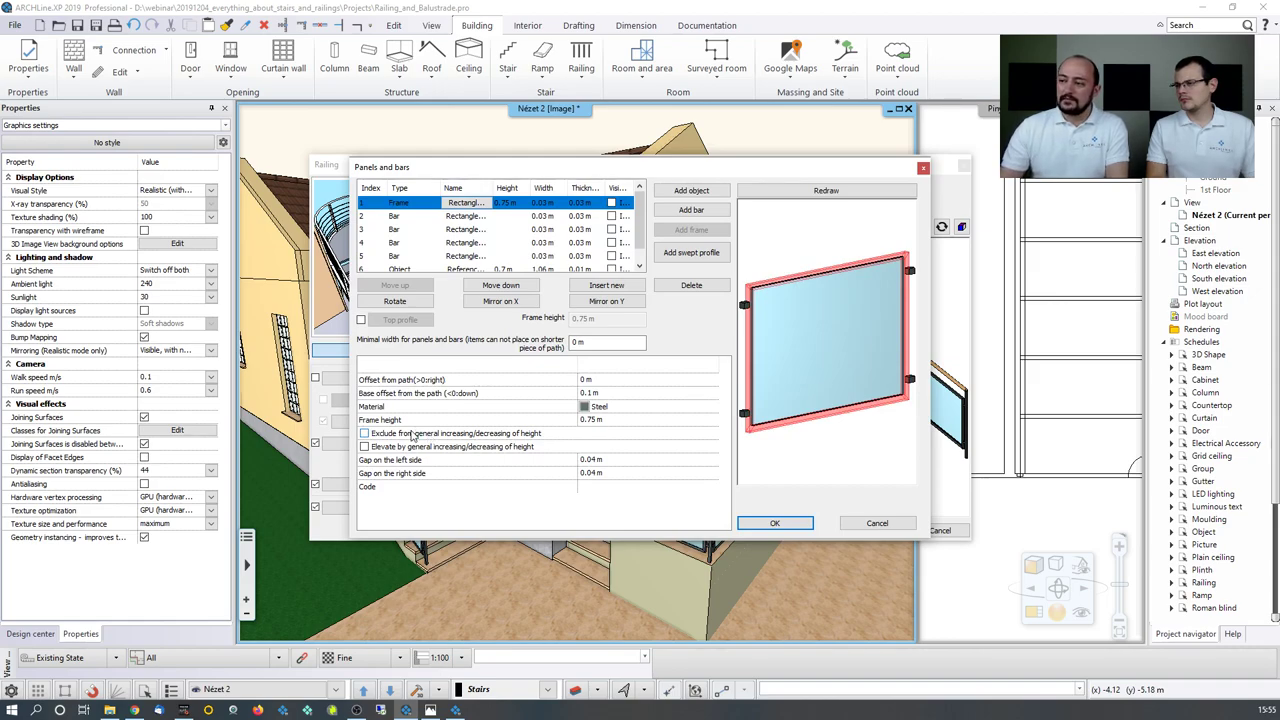
{"action": "left_click", "coordinate": [400, 217]}
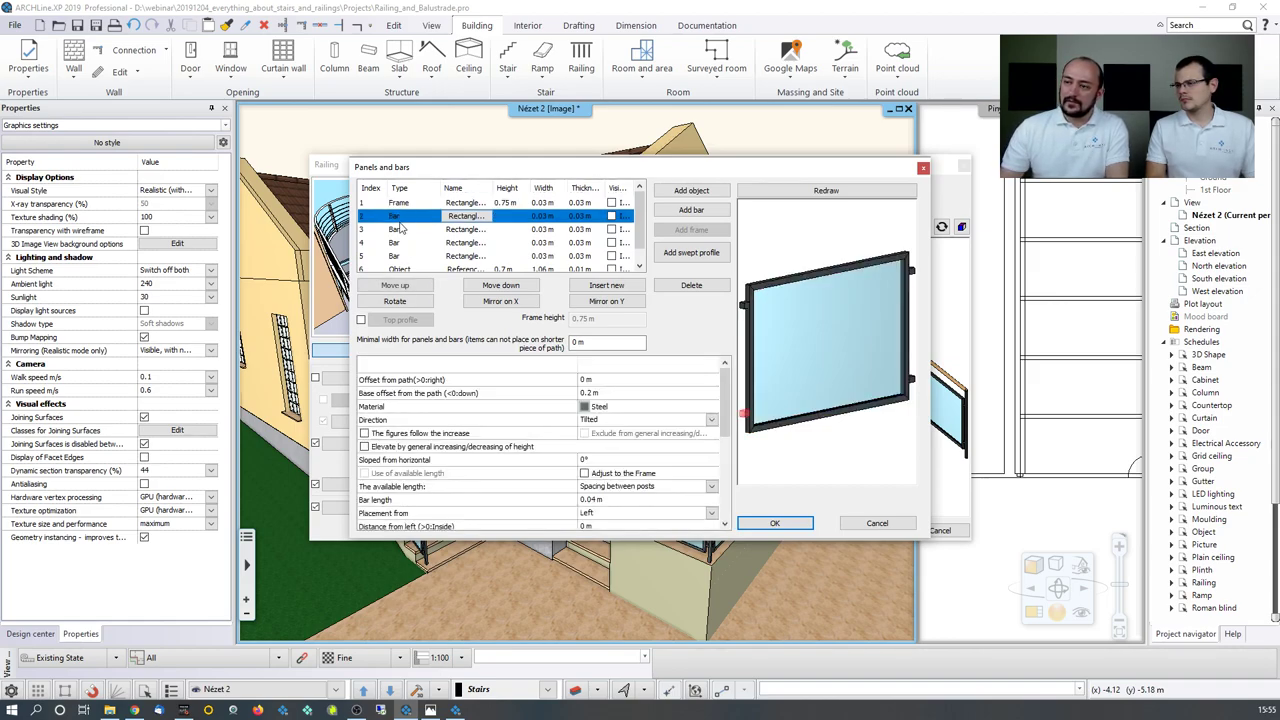
{"action": "left_click", "coordinate": [398, 230]}
{"action": "left_click", "coordinate": [398, 243]}
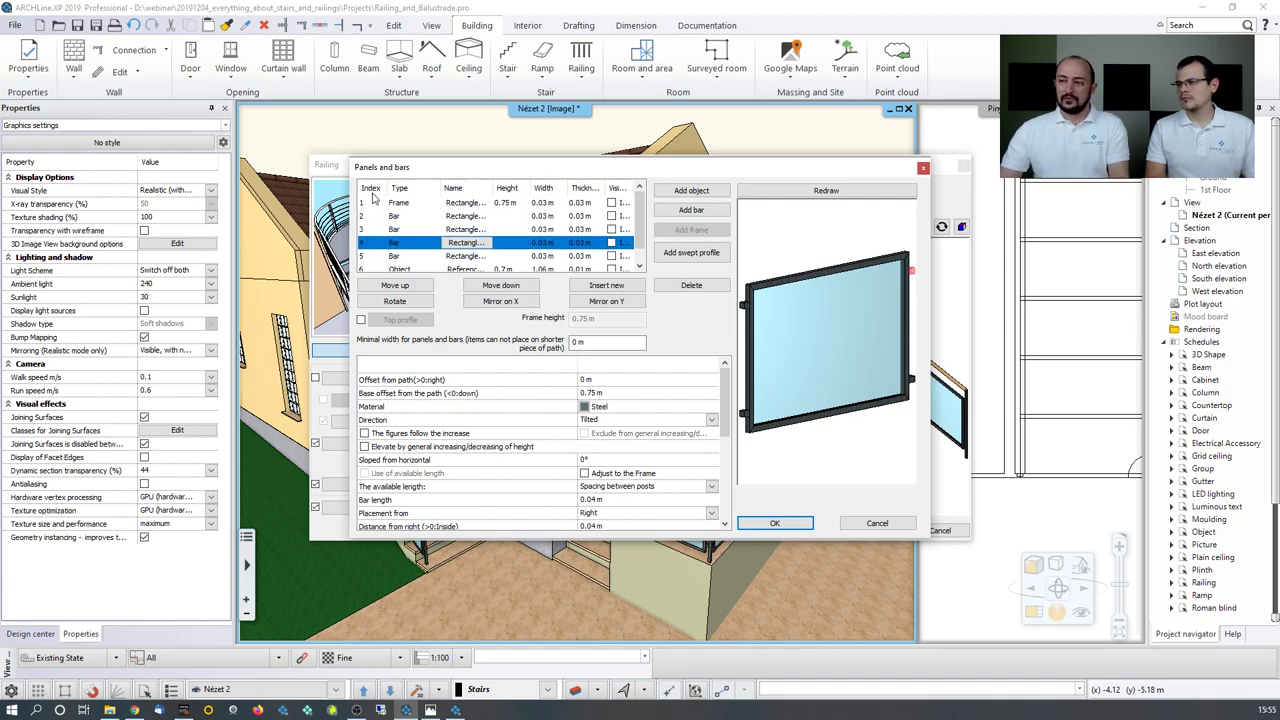
{"action": "left_click", "coordinate": [405, 204]}
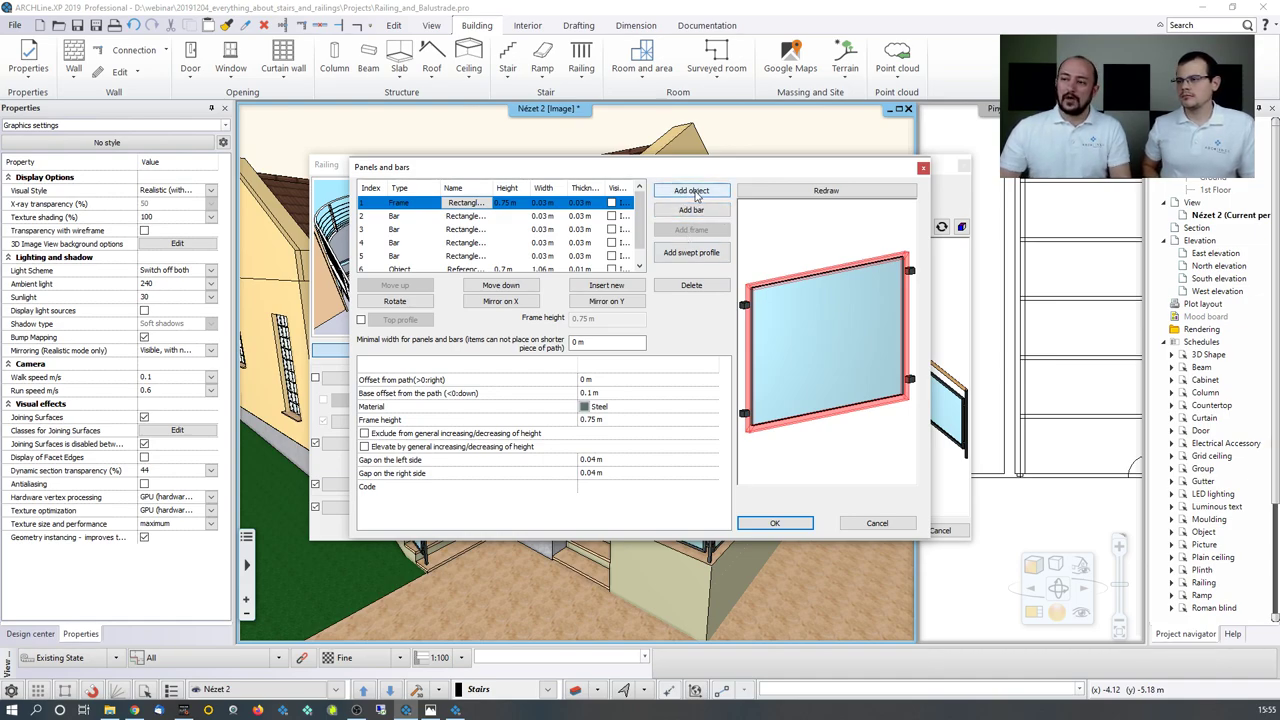
Step: Review bar rows 2-5 and the row 6 glass panel object, then accept with OK
{"action": "left_click", "coordinate": [395, 216]}
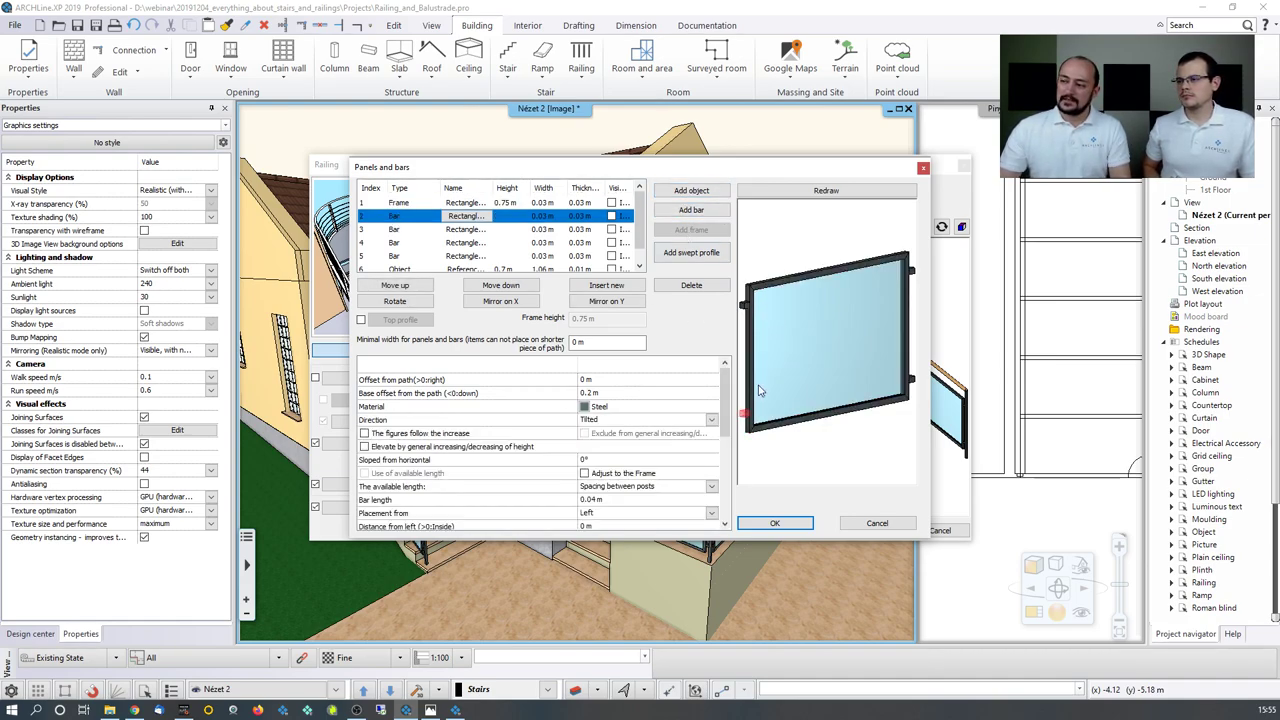
{"action": "left_click", "coordinate": [391, 231]}
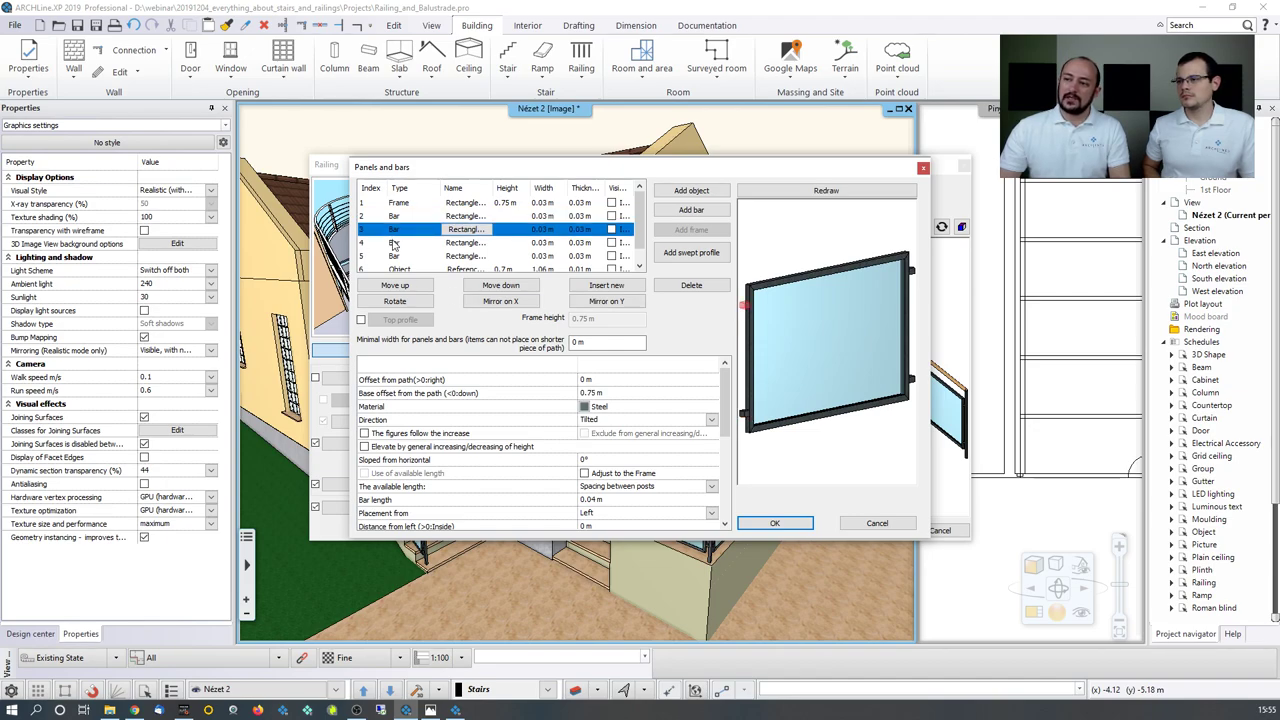
{"action": "left_click", "coordinate": [393, 243]}
{"action": "left_click", "coordinate": [395, 256]}
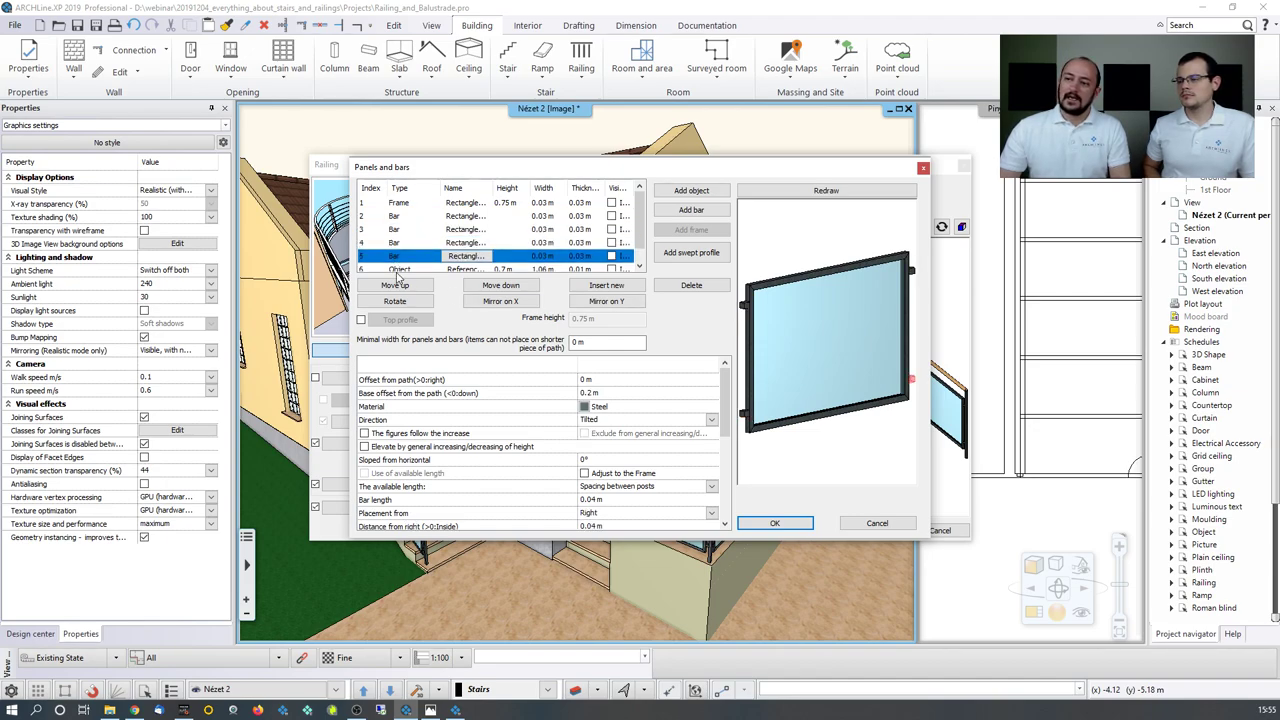
{"action": "left_click", "coordinate": [397, 269]}
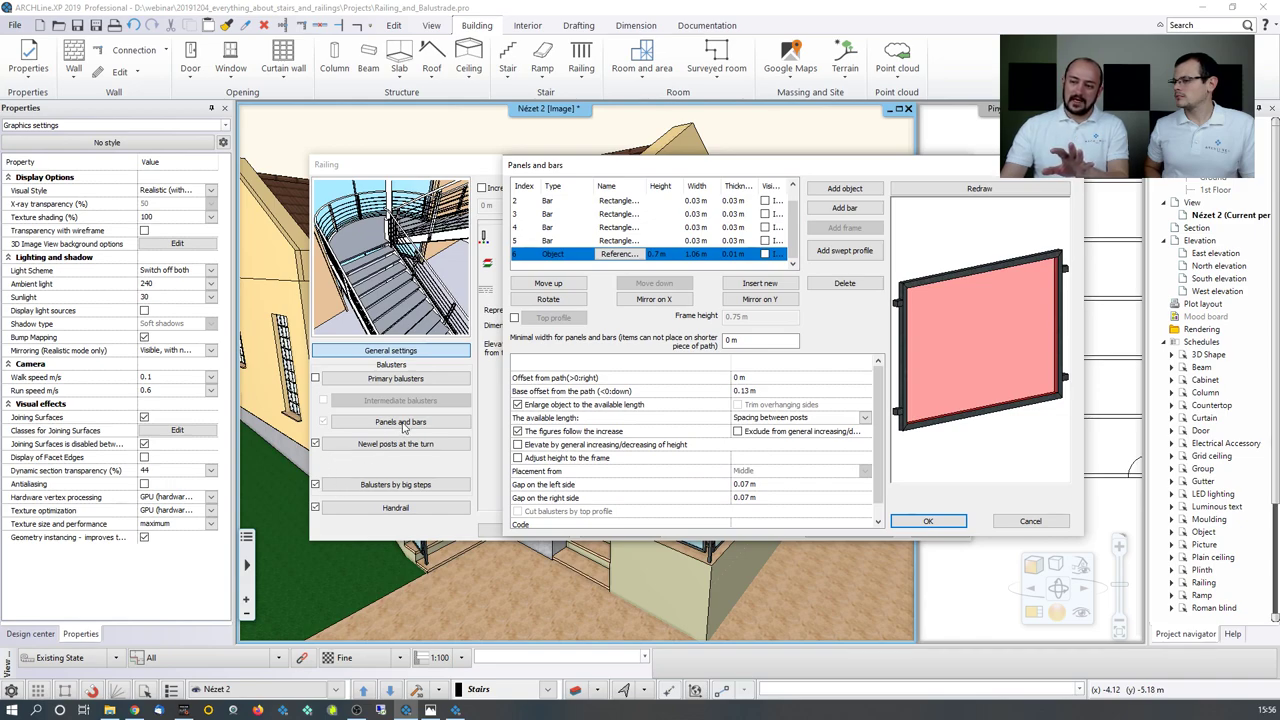
{"action": "left_click", "coordinate": [398, 424]}
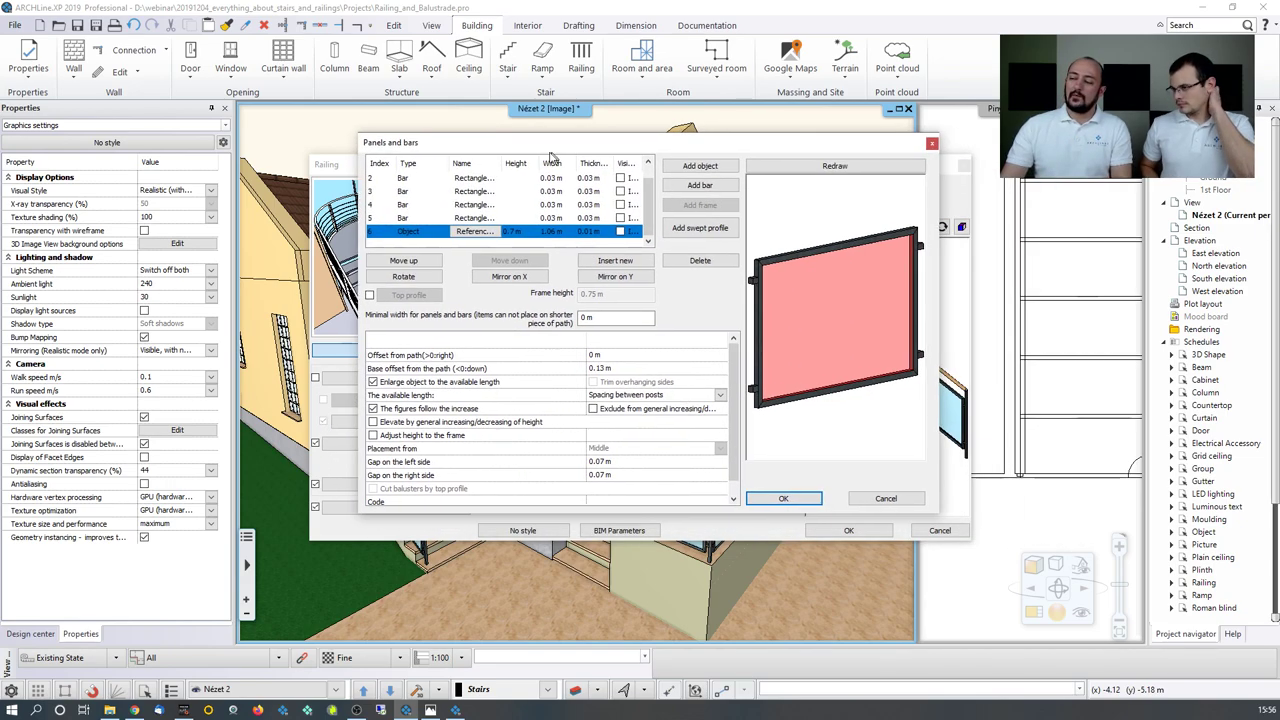
{"action": "left_click", "coordinate": [779, 498]}
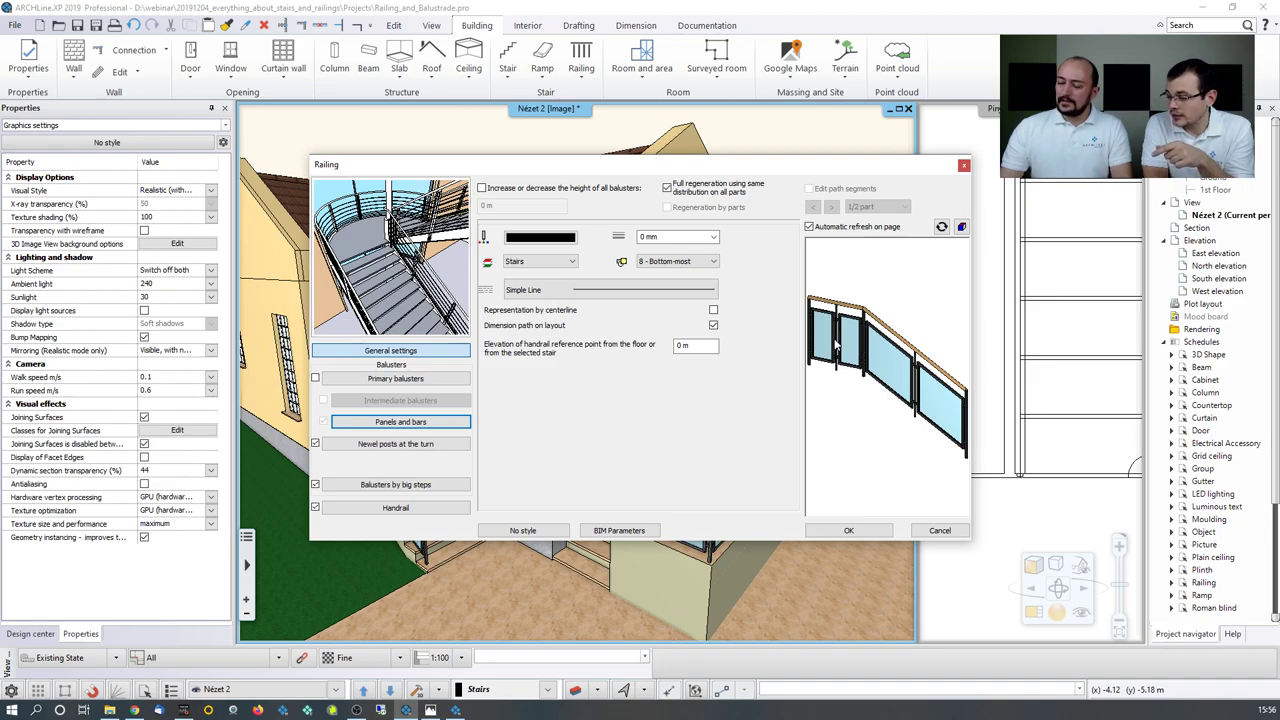
Step: Cancel the Railing dialog, then orbit and zoom in to select the entrance stair glass railing
{"action": "left_click", "coordinate": [940, 530]}
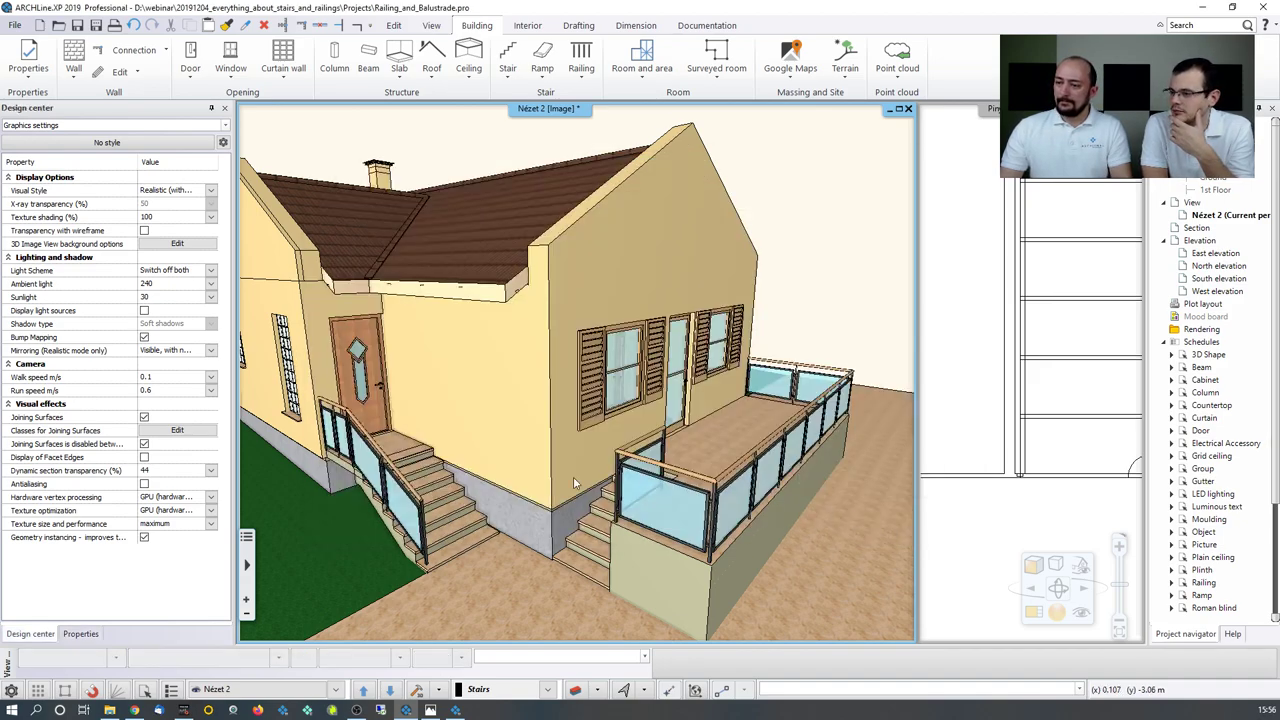
{"action": "mouse_move", "coordinate": [537, 480]}
{"action": "middle_mouse_down"}
{"action": "mouse_move", "coordinate": [645, 453]}
{"action": "mouse_move", "coordinate": [779, 471]}
{"action": "mouse_move", "coordinate": [533, 490]}
{"action": "middle_mouse_up"}
{"action": "scroll", "coordinate": [525, 465], "scroll_direction": "up", "scroll_amount": 2}
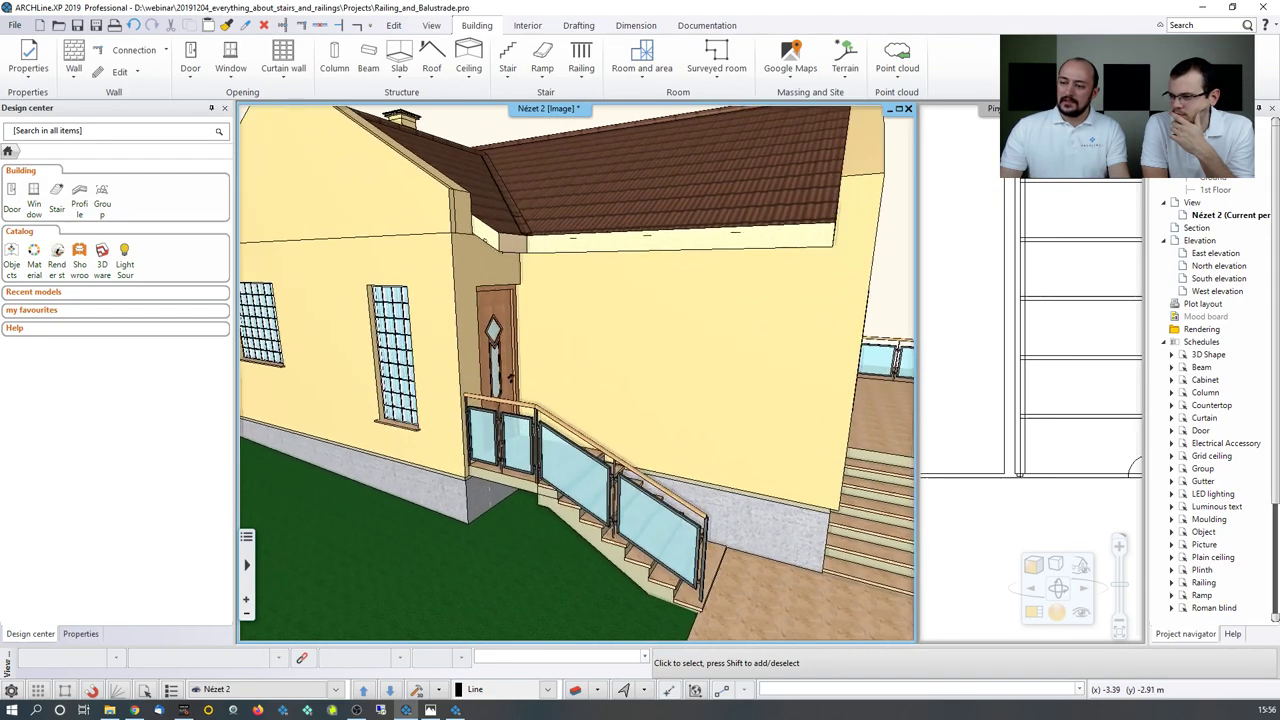
{"action": "left_click", "coordinate": [517, 445]}
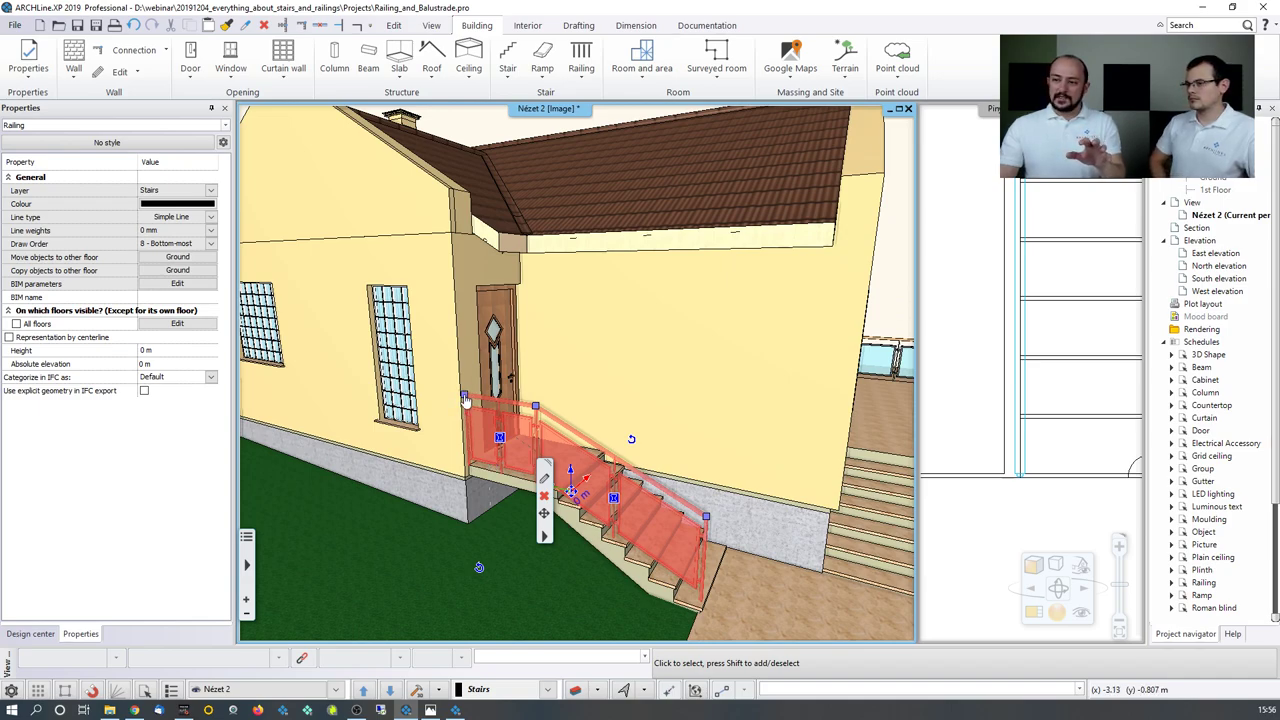
Step: Turn off Balusters by big steps for the upper railing part, leaving one glass panel
{"action": "double_click", "coordinate": [500, 440]}
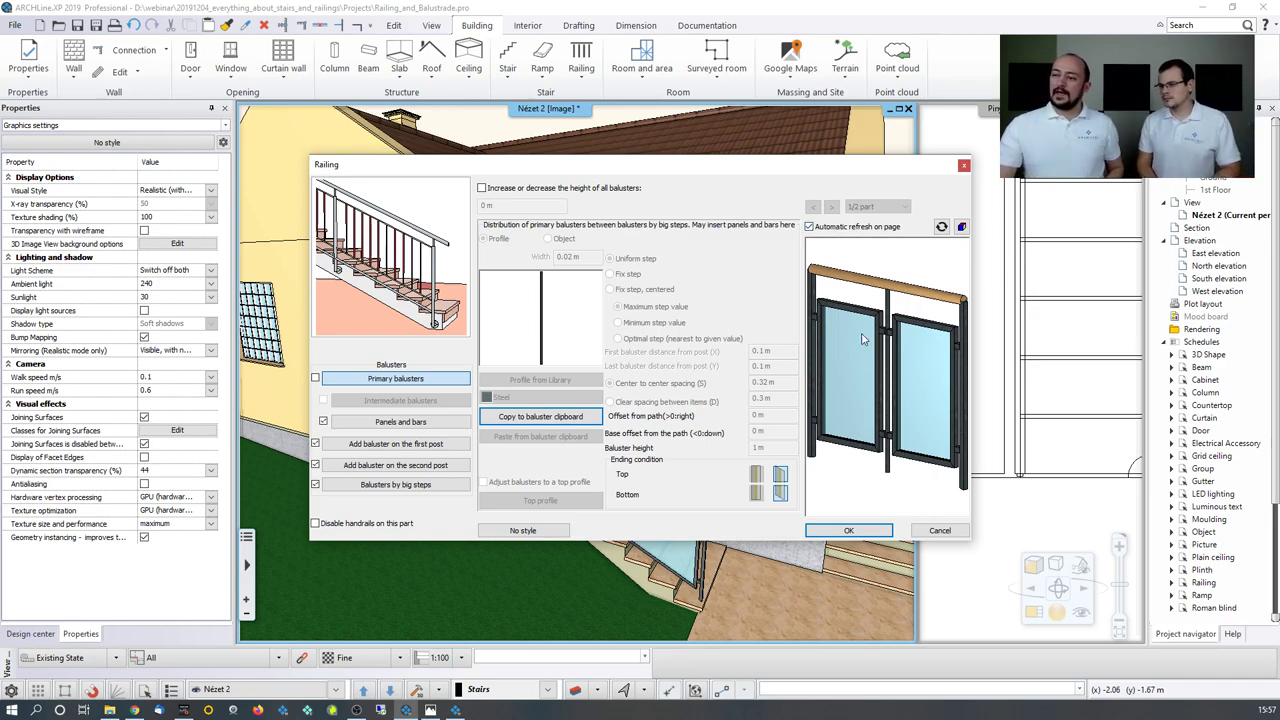
{"action": "left_click", "coordinate": [314, 486]}
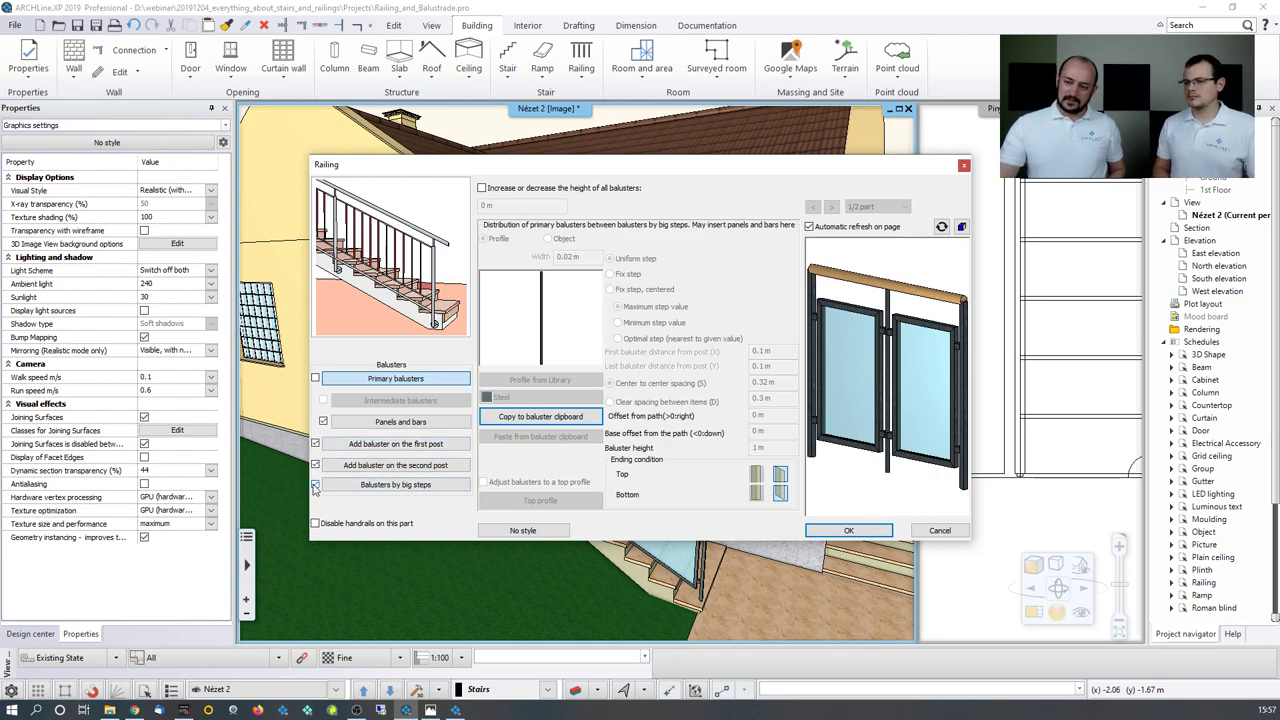
{"action": "left_click", "coordinate": [314, 486]}
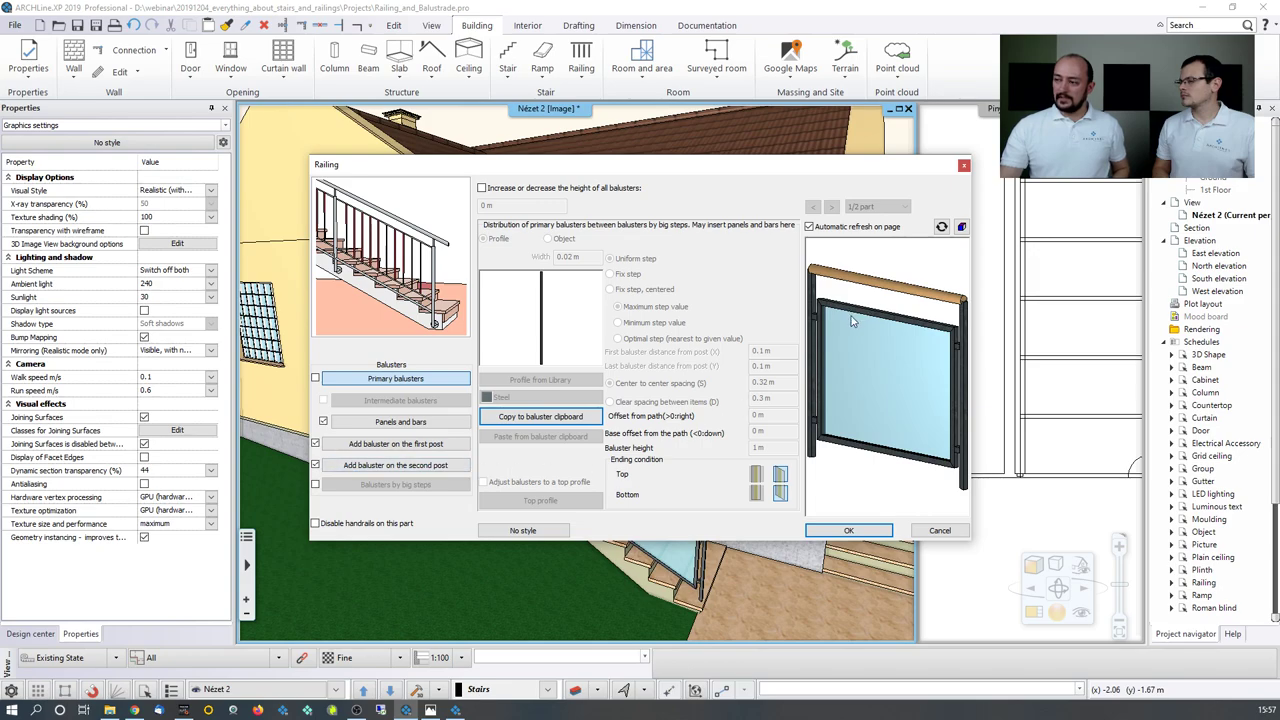
{"action": "left_click", "coordinate": [830, 528]}
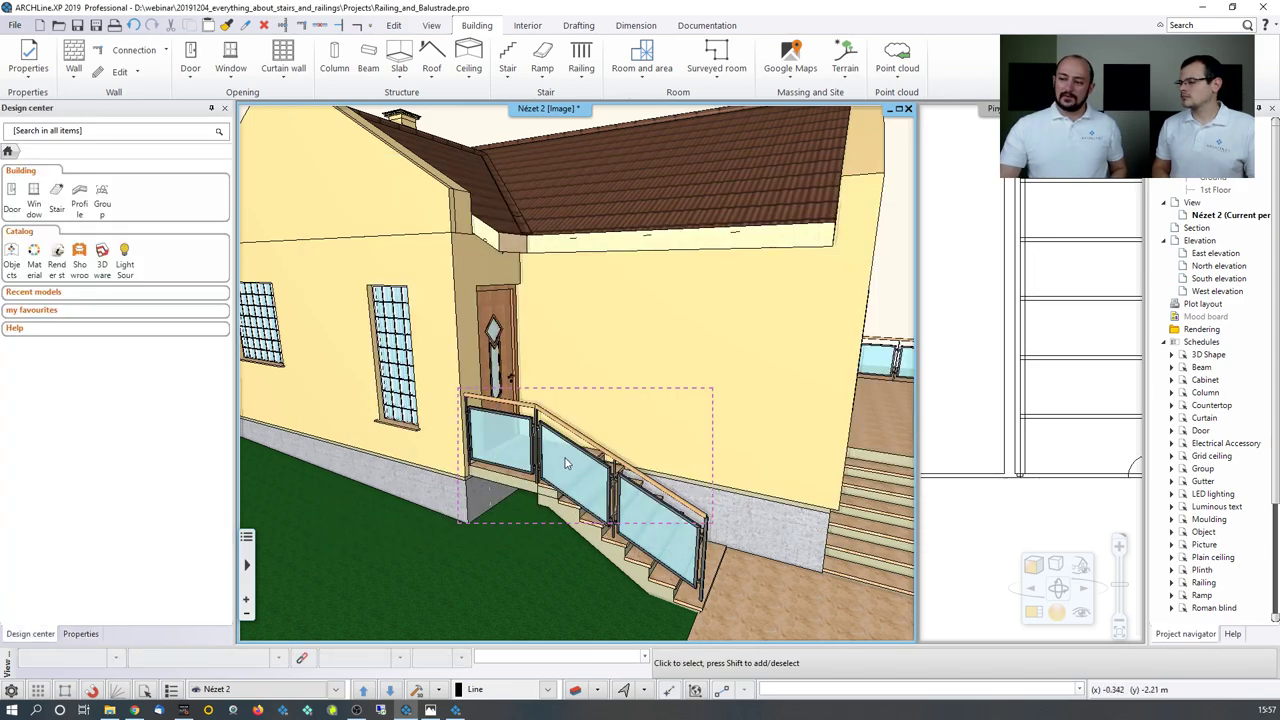
Step: Deselect, zoom out and orbit to show the whole house, then reselect the entrance stair railing
{"action": "left_click", "coordinate": [506, 449]}
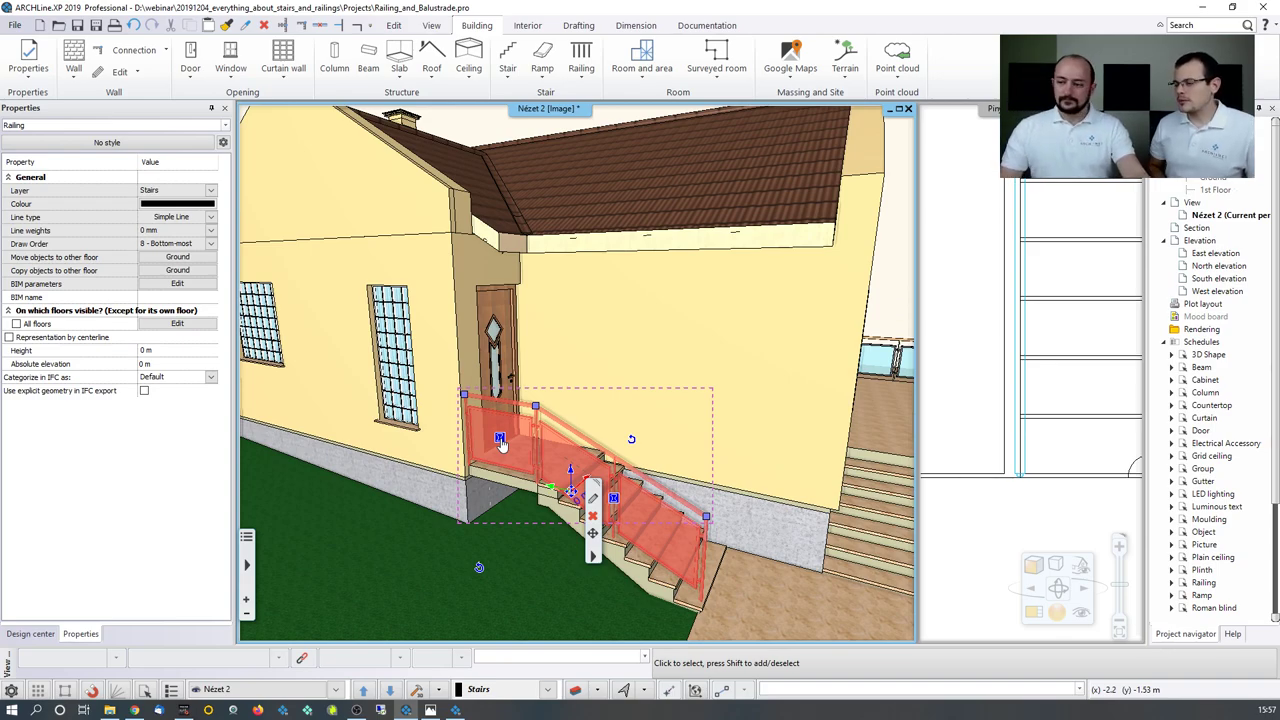
{"action": "key", "text": "Escape"}
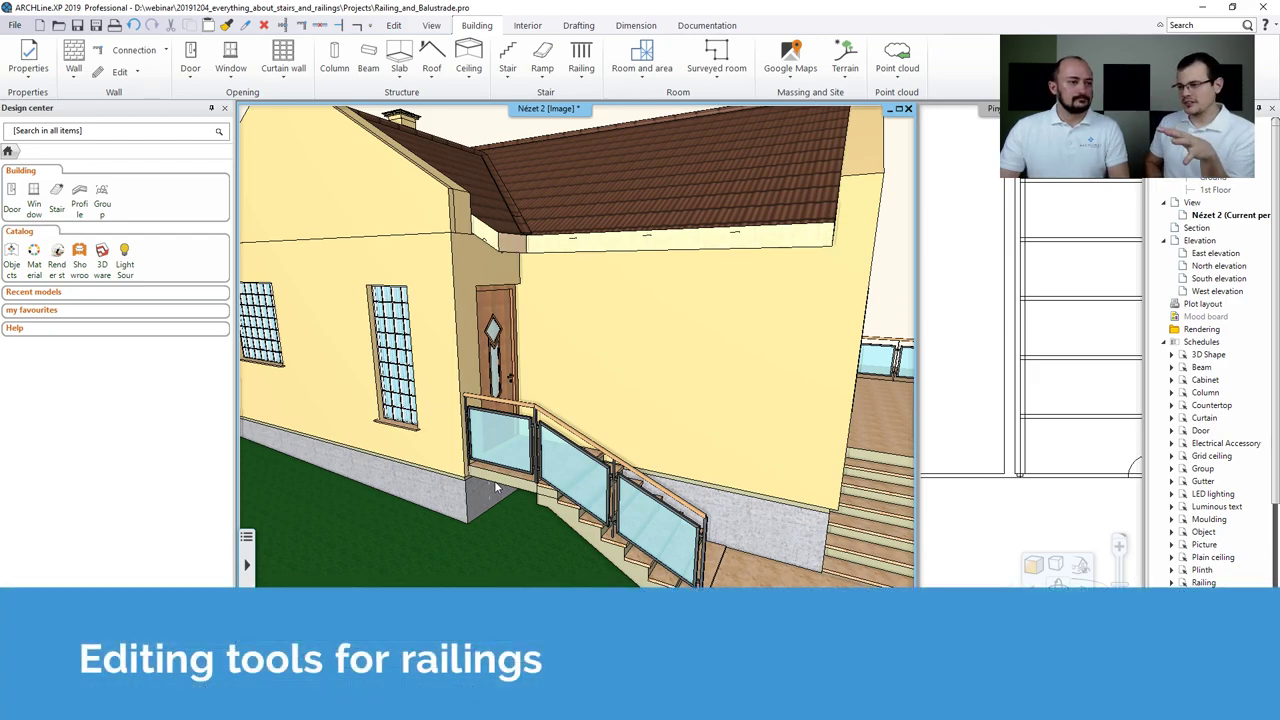
{"action": "scroll", "coordinate": [494, 480], "scroll_direction": "down", "scroll_amount": 6}
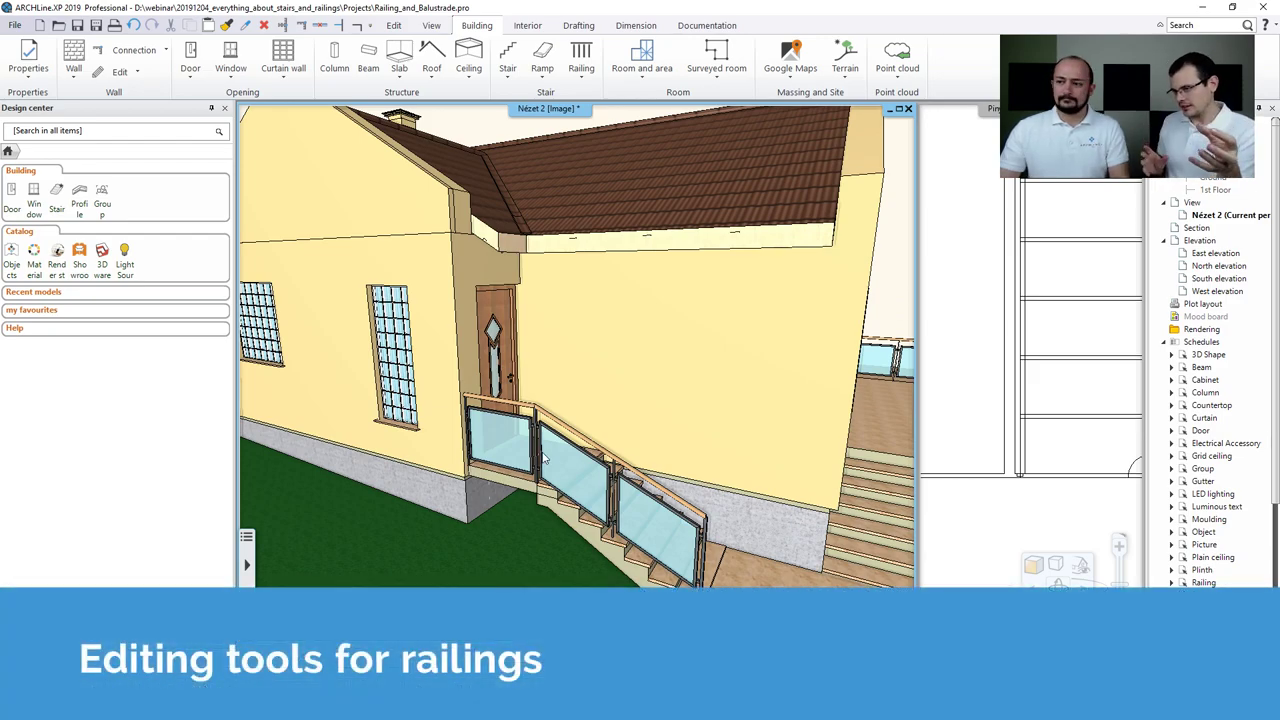
{"action": "middle_click_drag", "start_coordinate": [542, 451], "coordinate": [592, 462]}
{"action": "scroll", "coordinate": [598, 470], "scroll_direction": "up", "scroll_amount": 2}
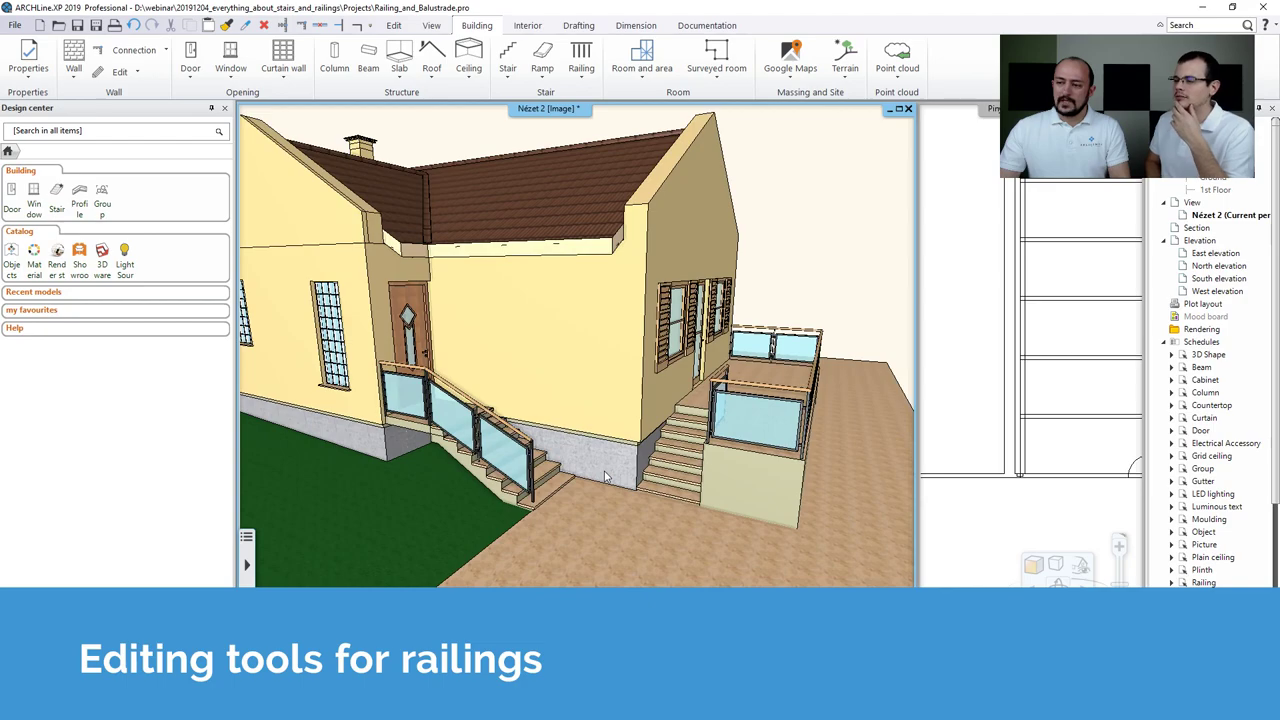
{"action": "left_click", "coordinate": [507, 457]}
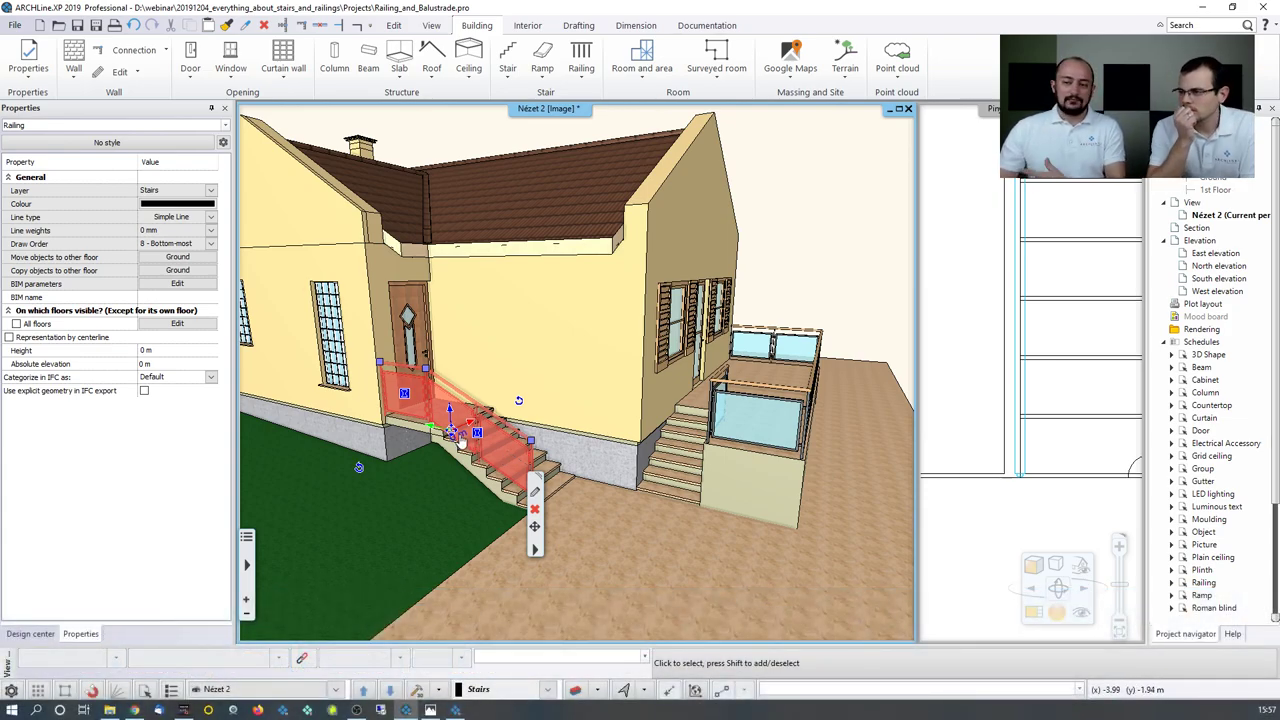
Step: In the stair railing settings, turn off newel posts and big-step balusters; turn on primary and intermediate balusters
{"action": "left_click", "coordinate": [535, 495]}
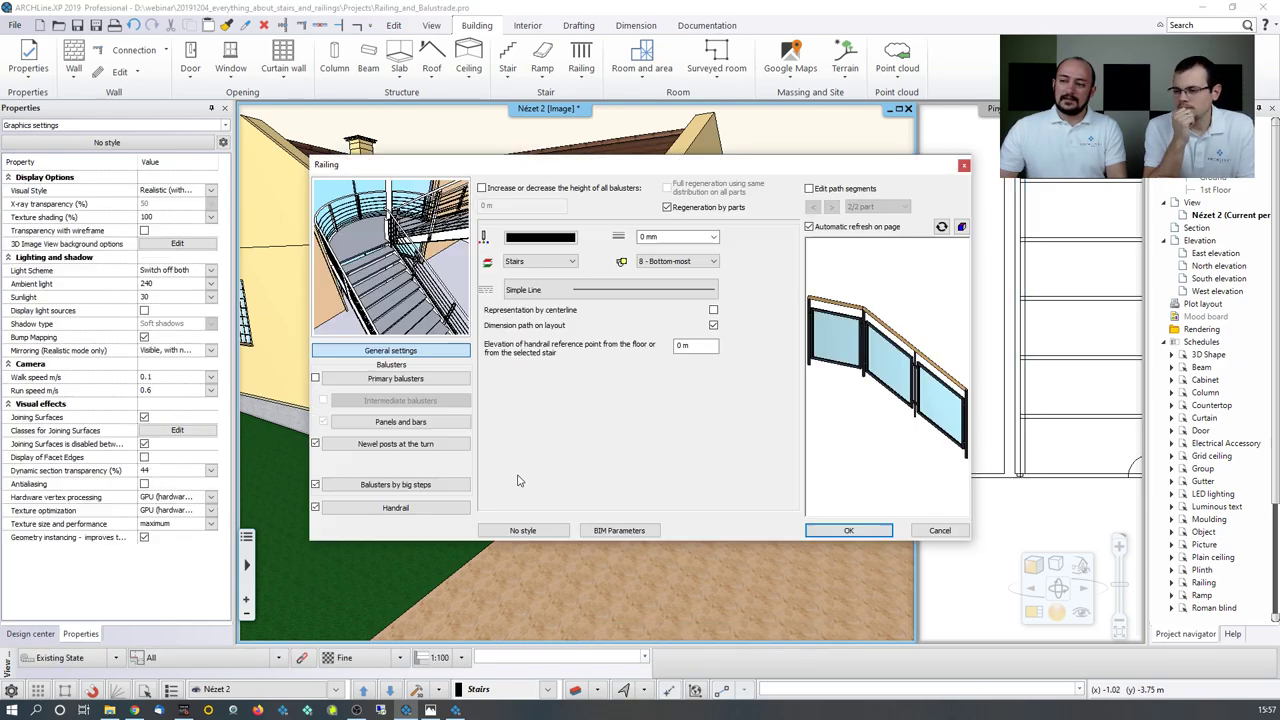
{"action": "left_click", "coordinate": [316, 446]}
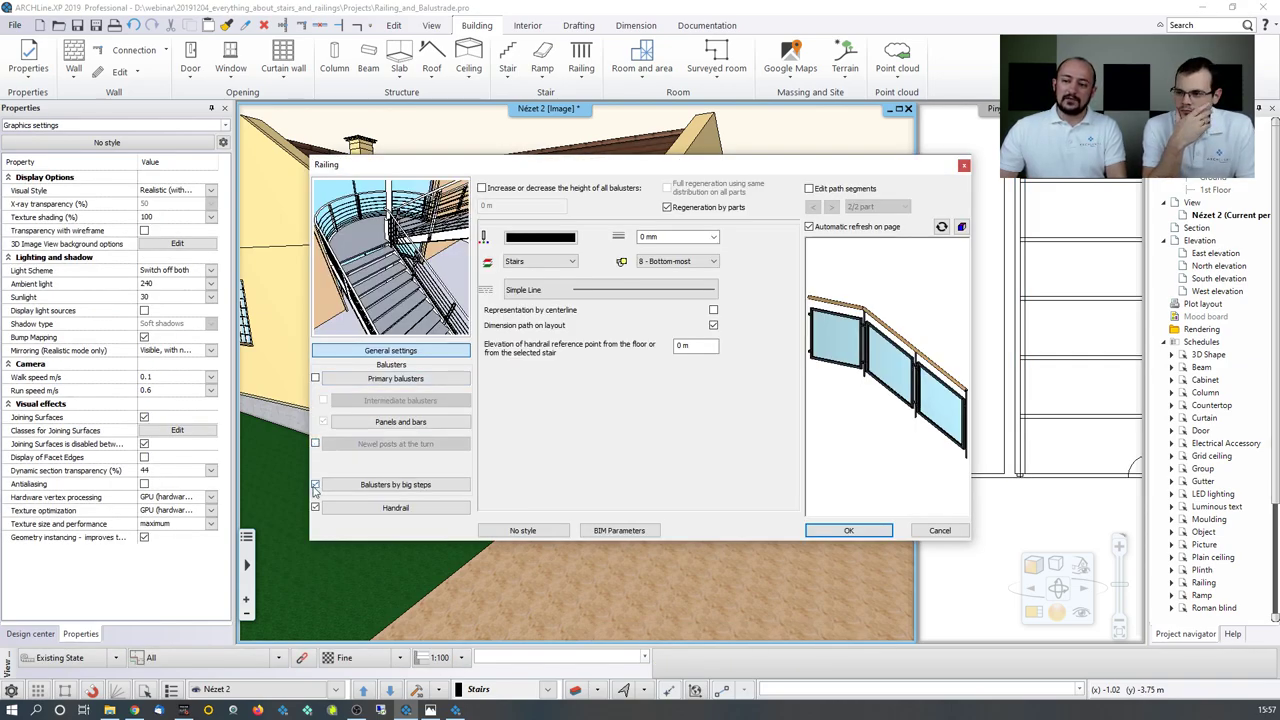
{"action": "left_click", "coordinate": [315, 484]}
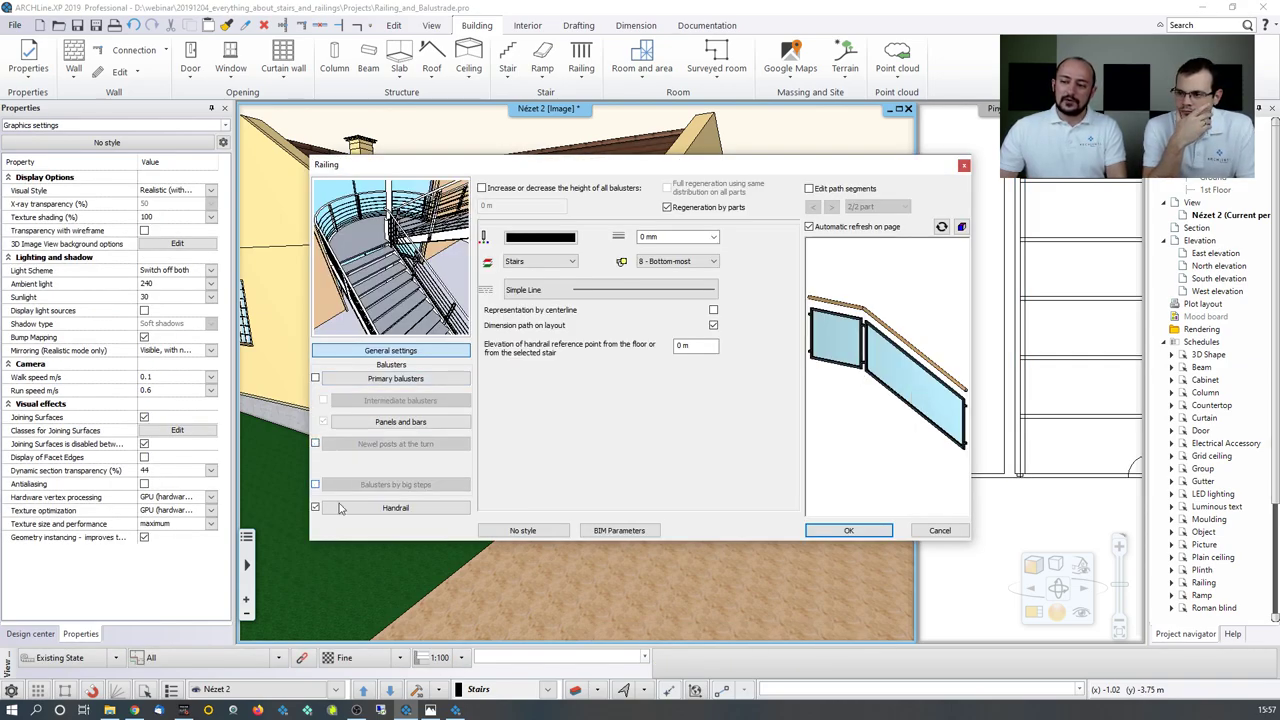
{"action": "left_click", "coordinate": [380, 422]}
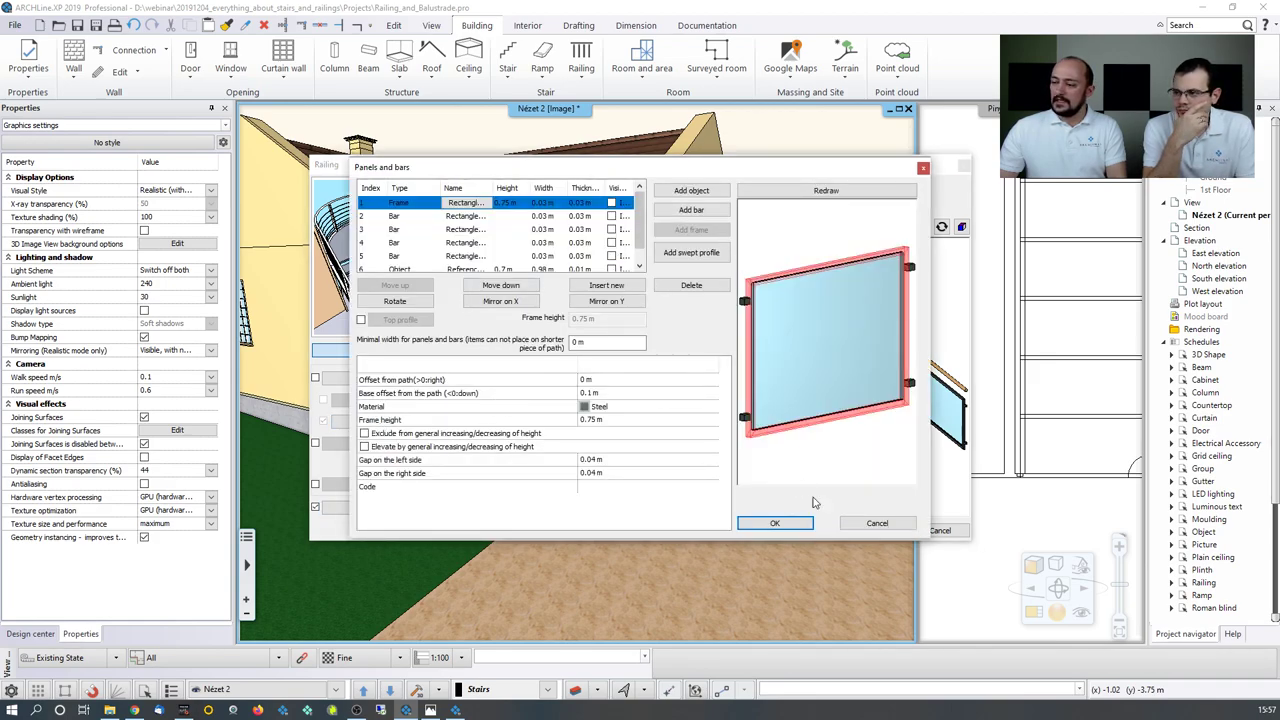
{"action": "left_click", "coordinate": [890, 523]}
{"action": "left_click", "coordinate": [316, 379]}
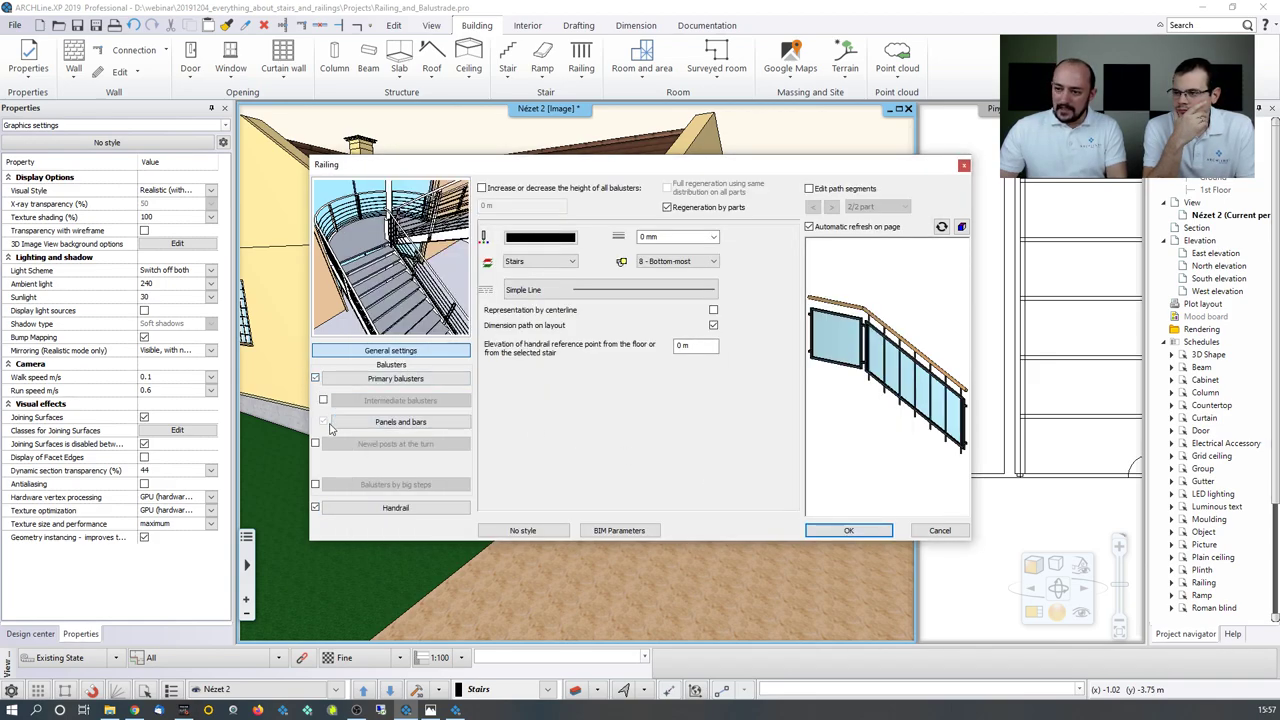
{"action": "left_click", "coordinate": [323, 400]}
Step: Delete every row, including the glass panel, from the Panels and bars list and confirm
{"action": "left_click", "coordinate": [340, 424]}
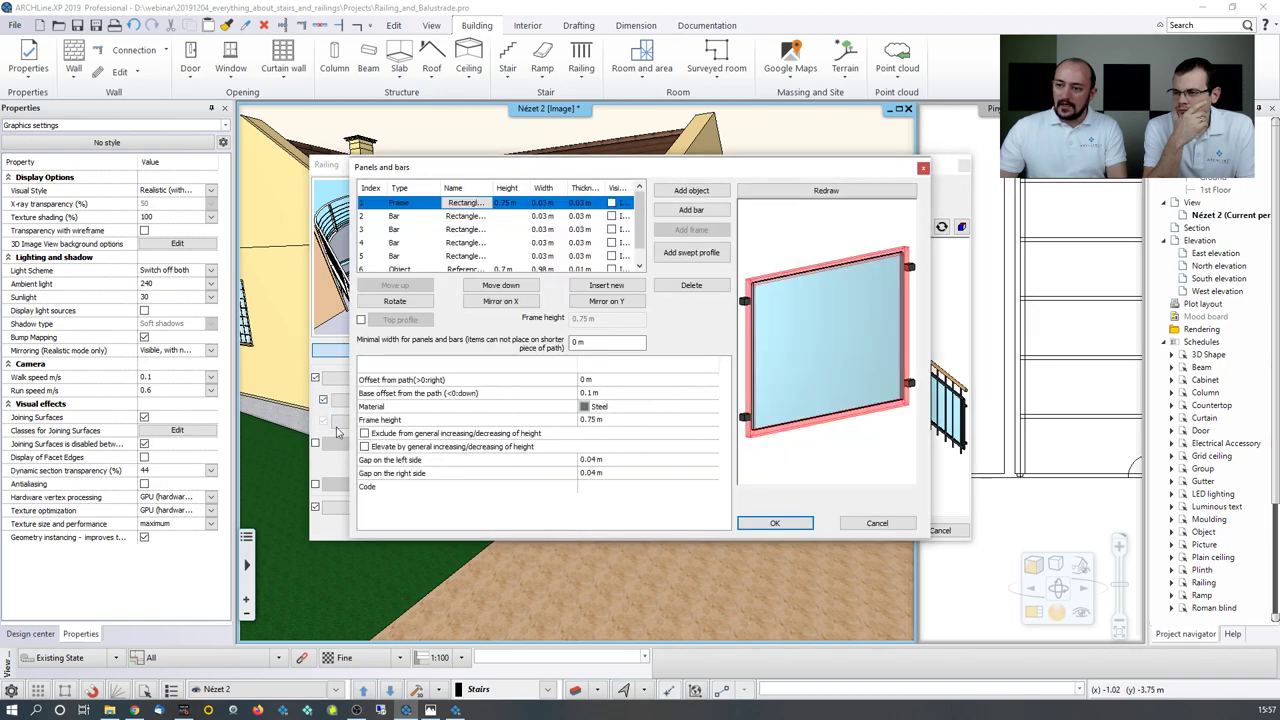
{"action": "left_click", "coordinate": [413, 270]}
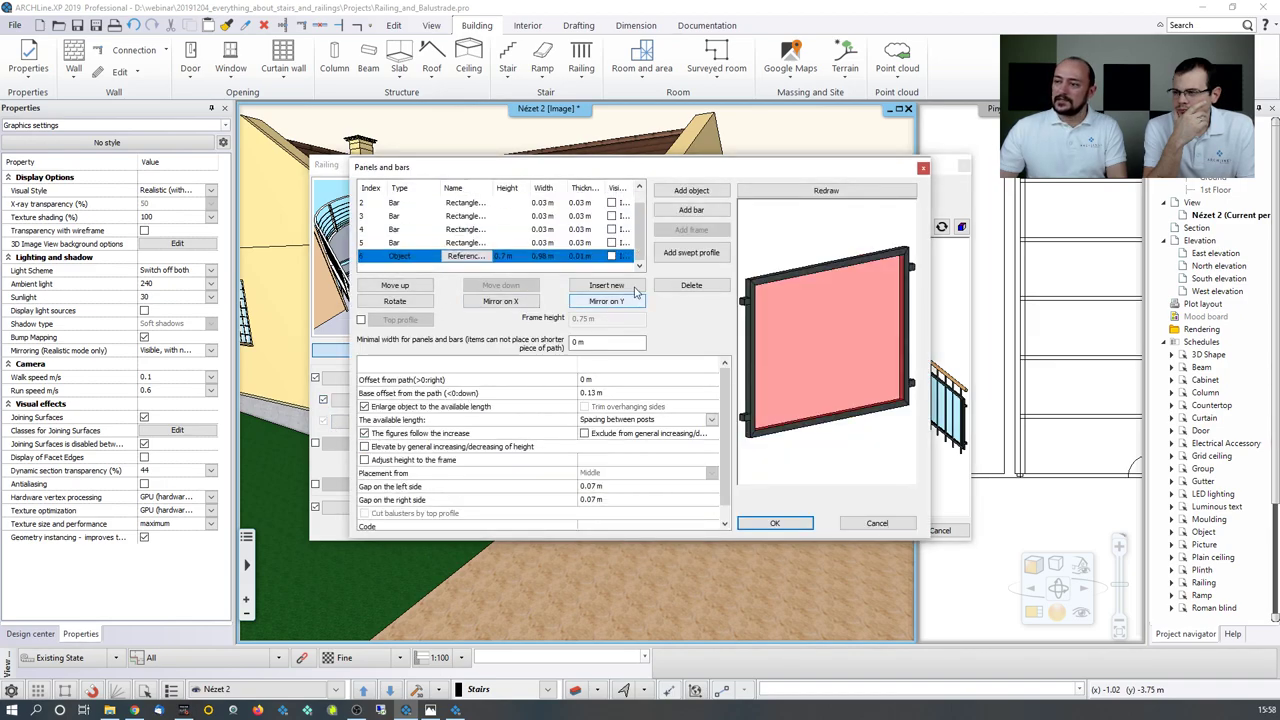
{"action": "left_click", "coordinate": [693, 286]}
{"action": "left_click", "coordinate": [698, 287]}
{"action": "left_click", "coordinate": [698, 287]}
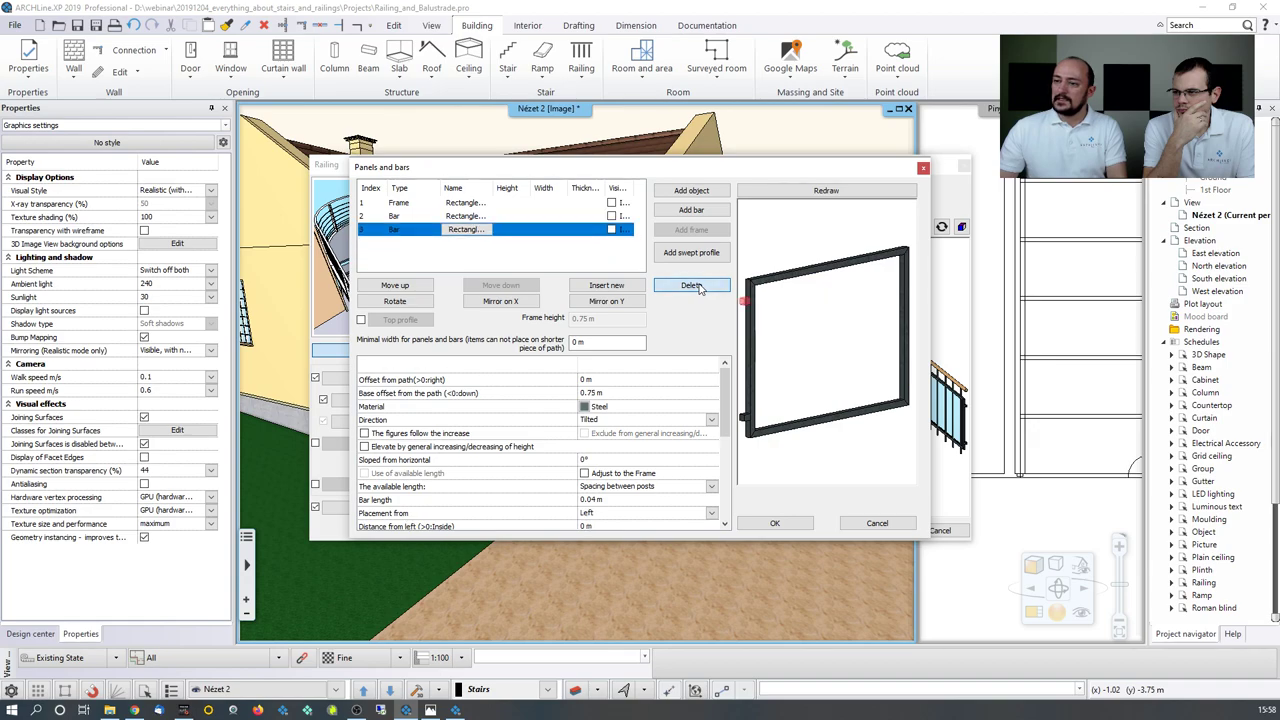
{"action": "left_click", "coordinate": [698, 287]}
{"action": "left_click", "coordinate": [698, 287]}
{"action": "left_click", "coordinate": [698, 287]}
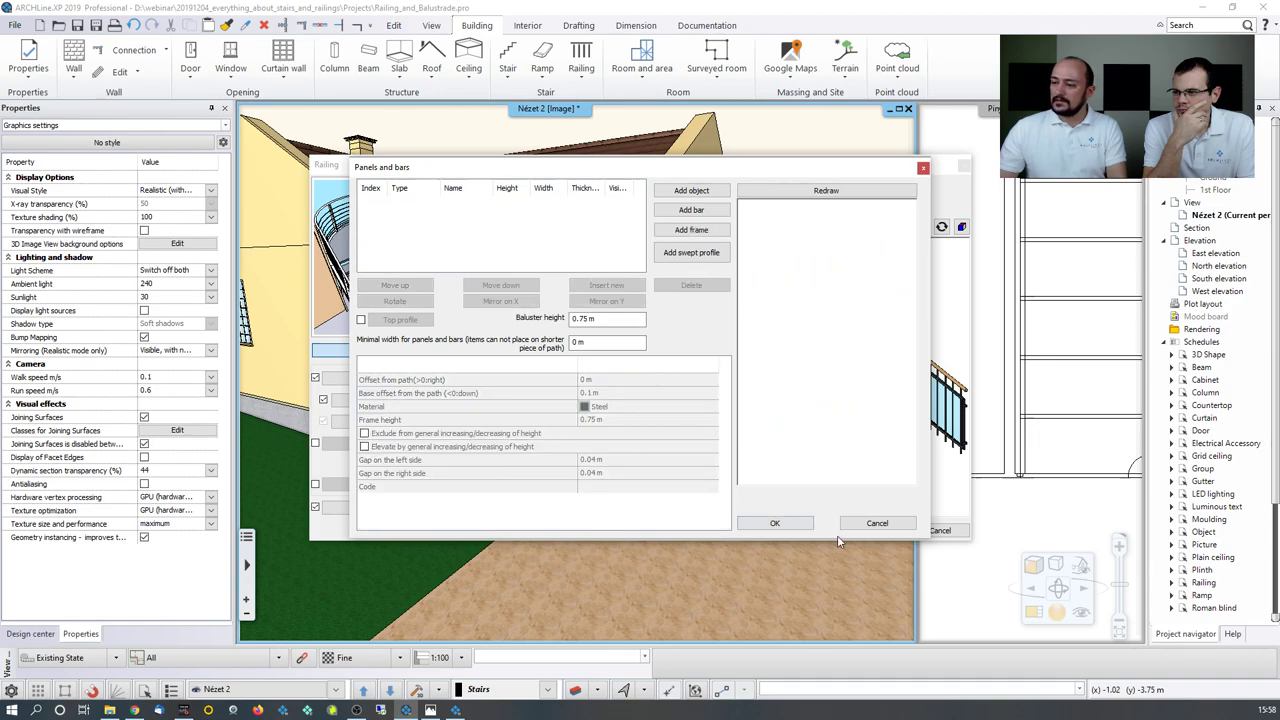
{"action": "left_click", "coordinate": [774, 523]}
Step: Turn off intermediate and primary balusters and switch to full regeneration, accepting the warning
{"action": "left_click", "coordinate": [322, 401]}
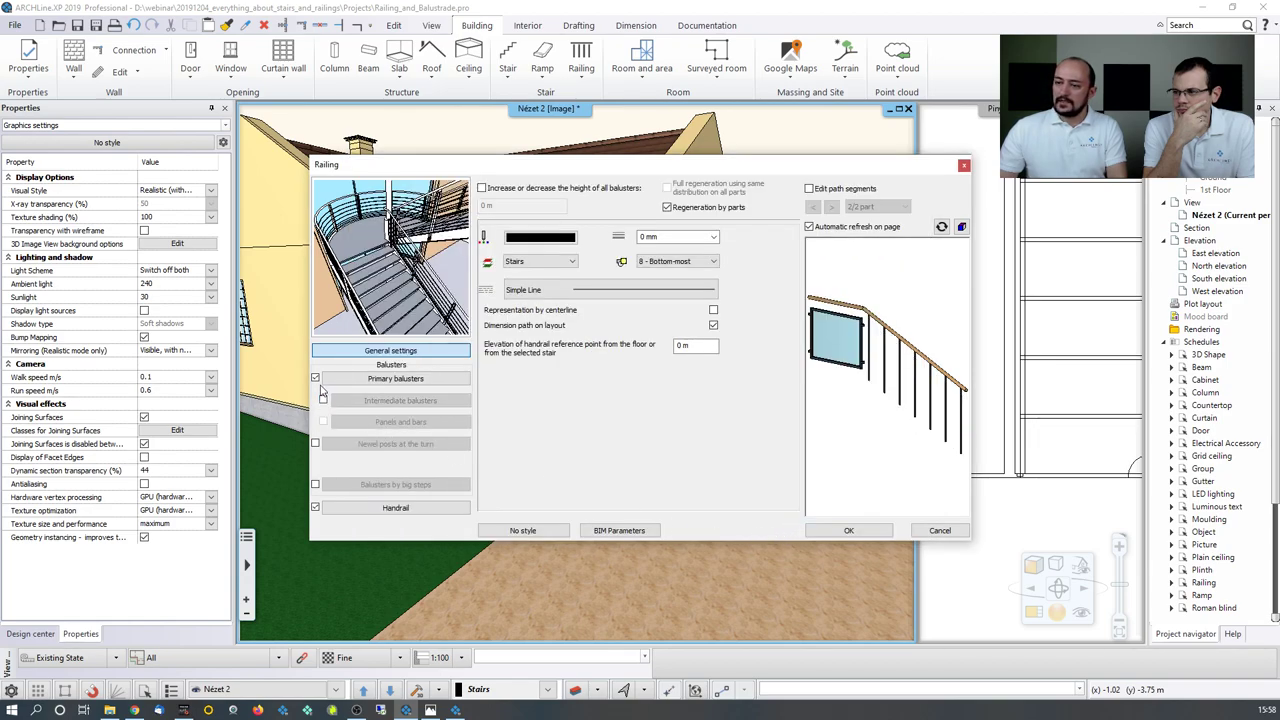
{"action": "left_click", "coordinate": [315, 378]}
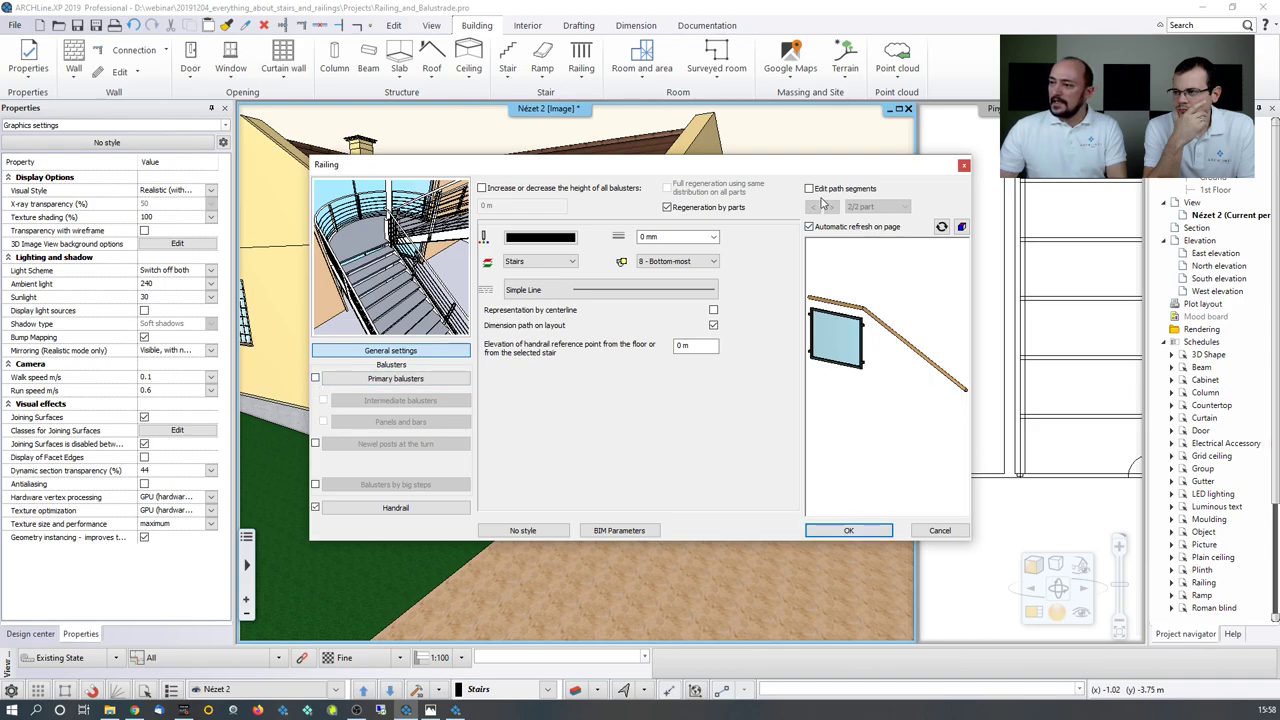
{"action": "left_click", "coordinate": [668, 208]}
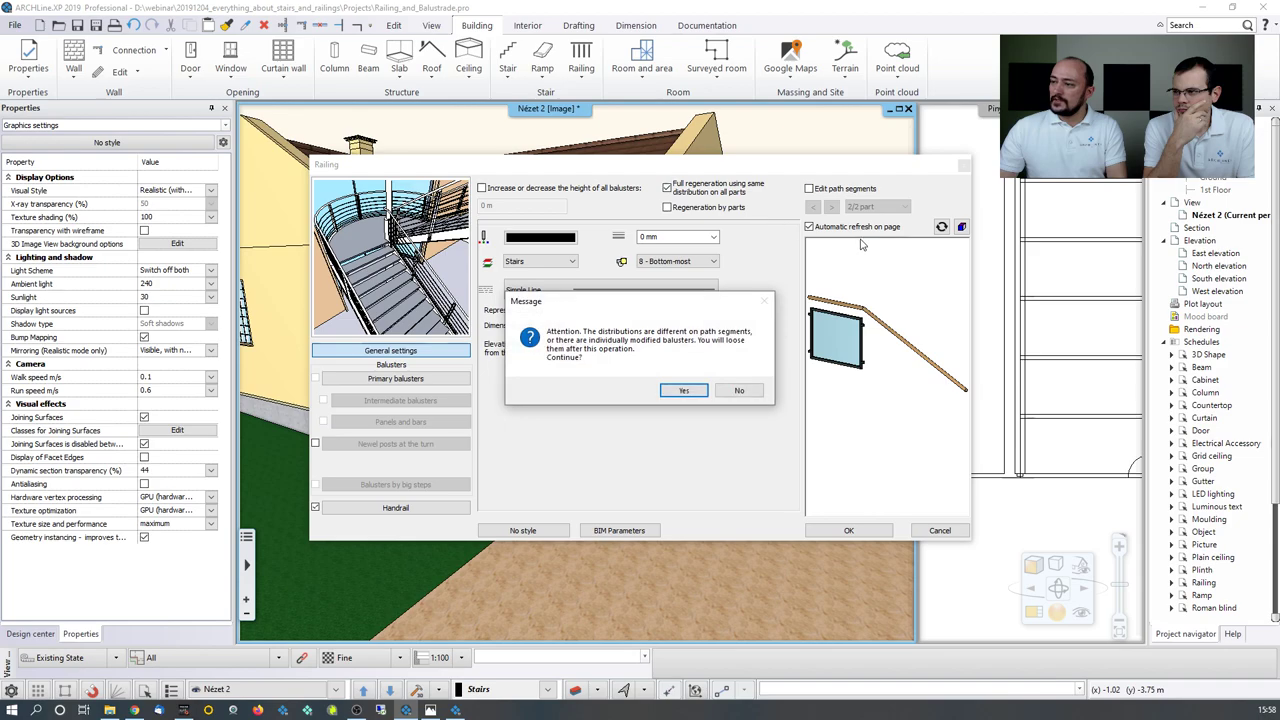
{"action": "left_click", "coordinate": [685, 390]}
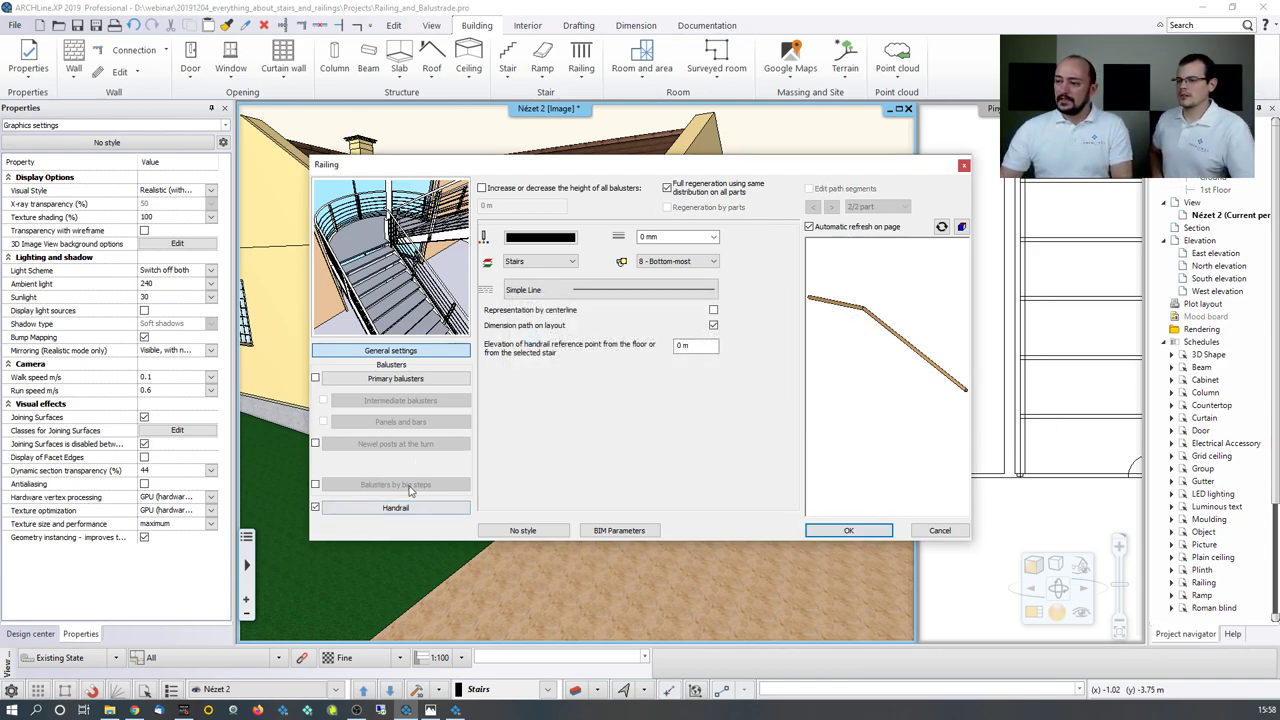
{"action": "left_click", "coordinate": [522, 530]}
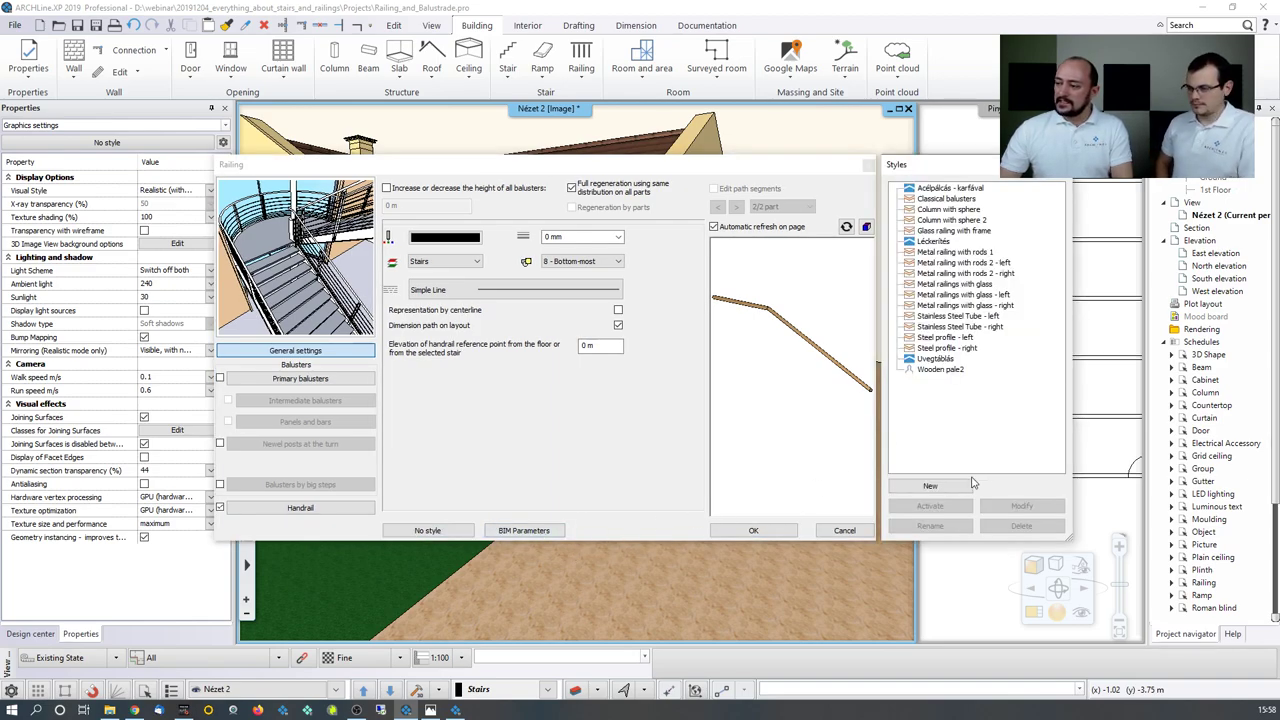
Step: Save the handrail-only railing as new style 'Stairwell handrail', available in all projects
{"action": "left_click", "coordinate": [946, 487]}
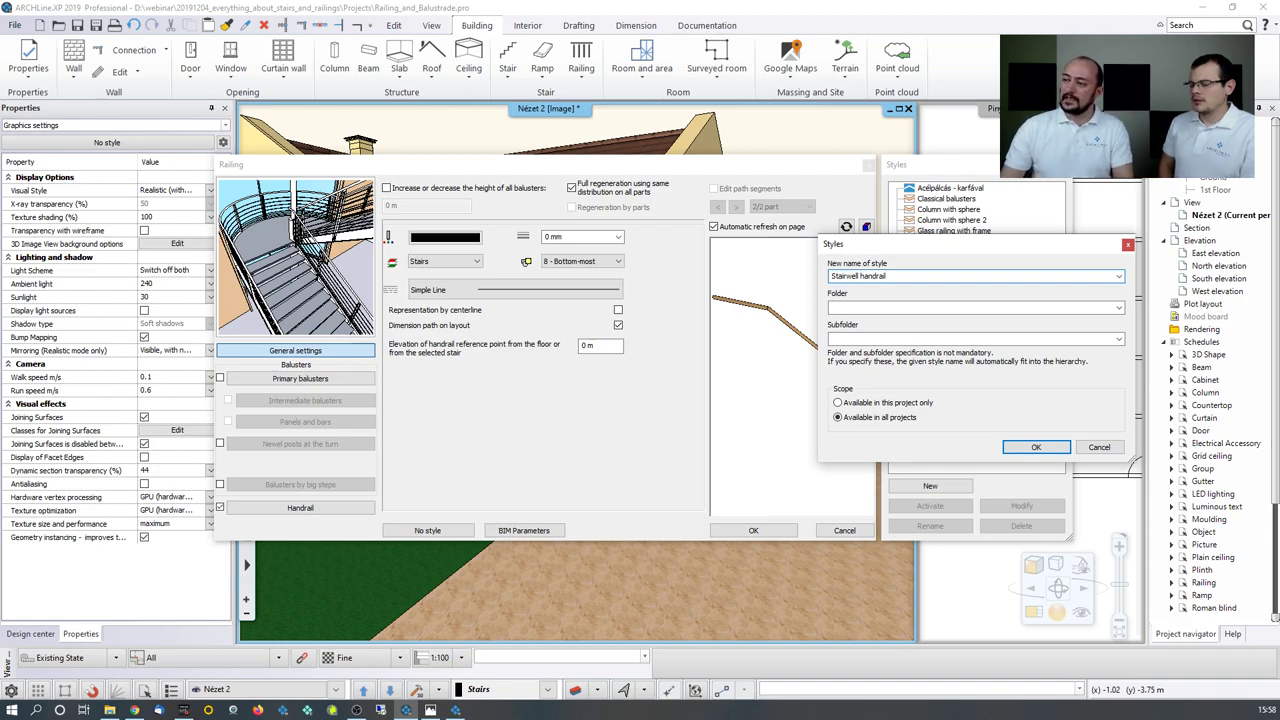
{"action": "left_click", "coordinate": [1030, 448]}
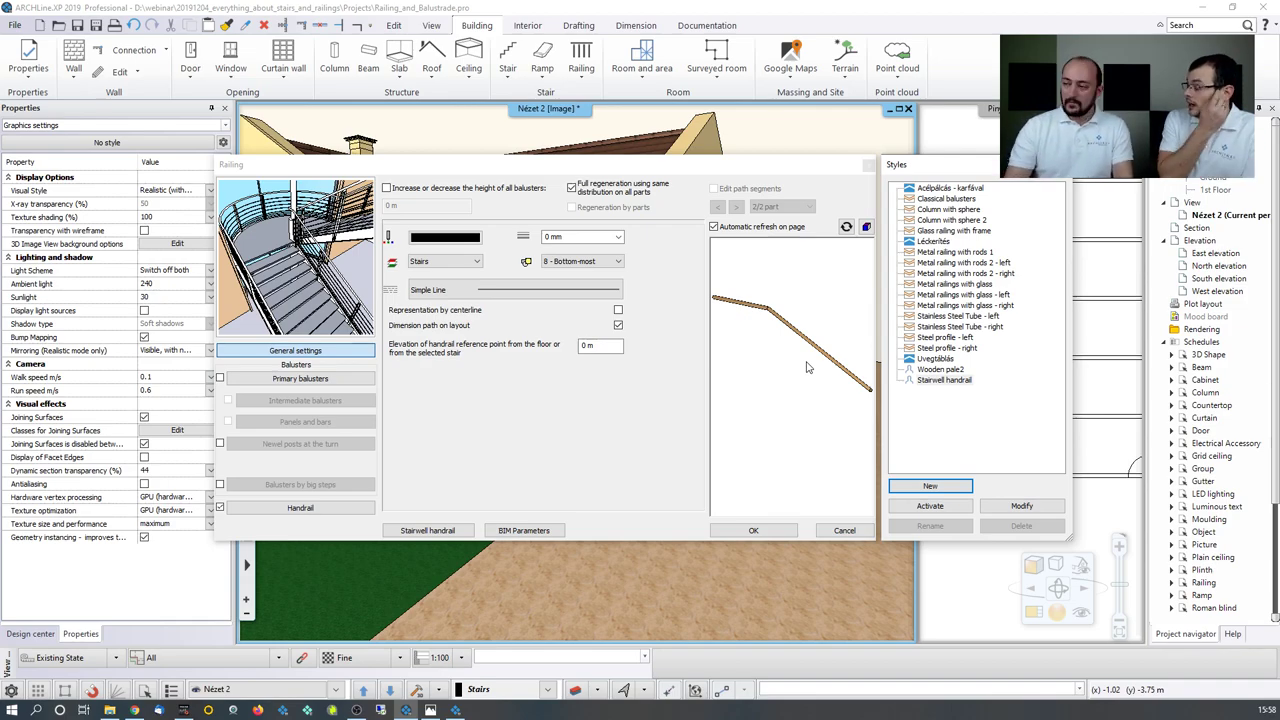
Step: Apply the railing settings, then close the house project without saving changes
{"action": "left_click", "coordinate": [768, 532]}
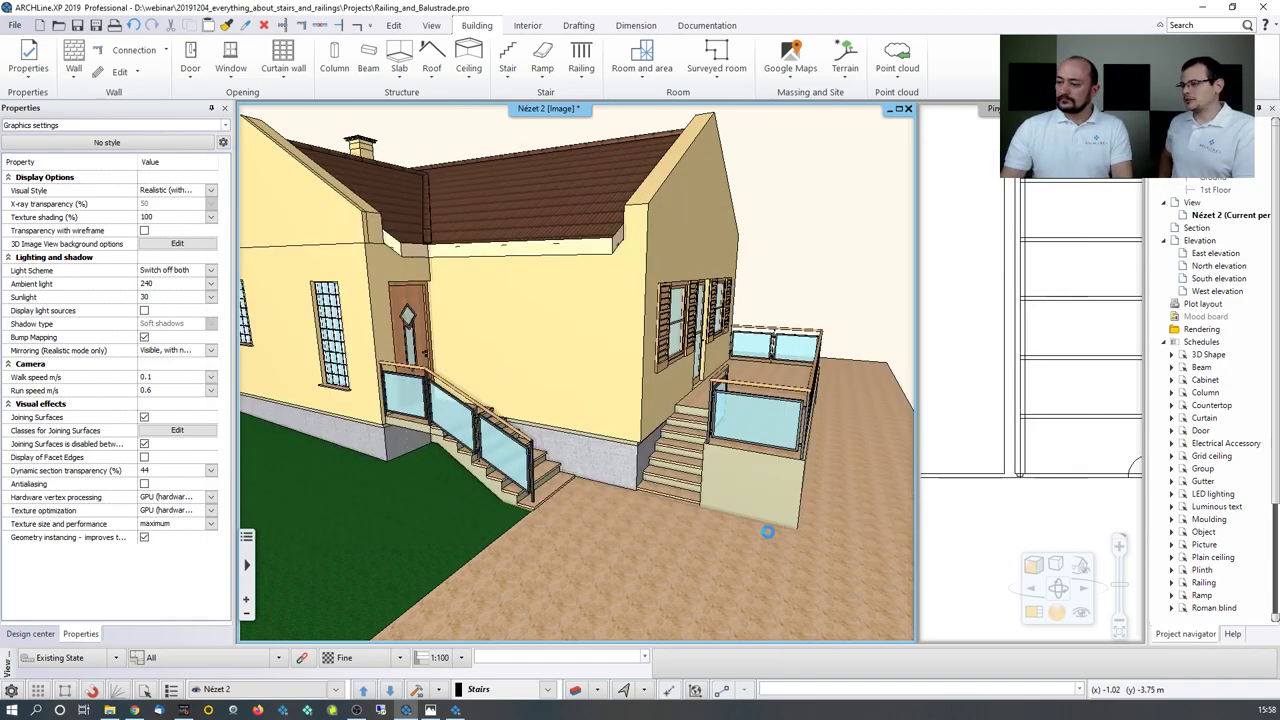
{"action": "scroll", "coordinate": [667, 402], "scroll_direction": "down", "scroll_amount": 2}
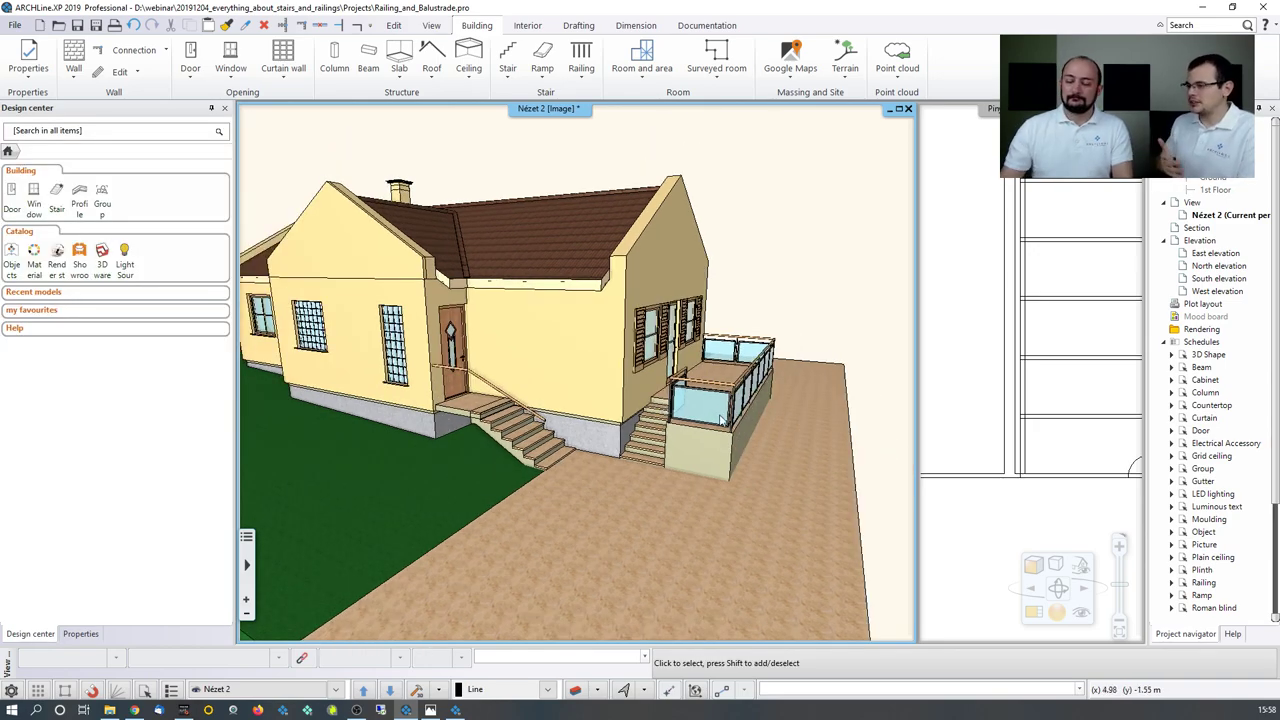
{"action": "left_click", "coordinate": [110, 710]}
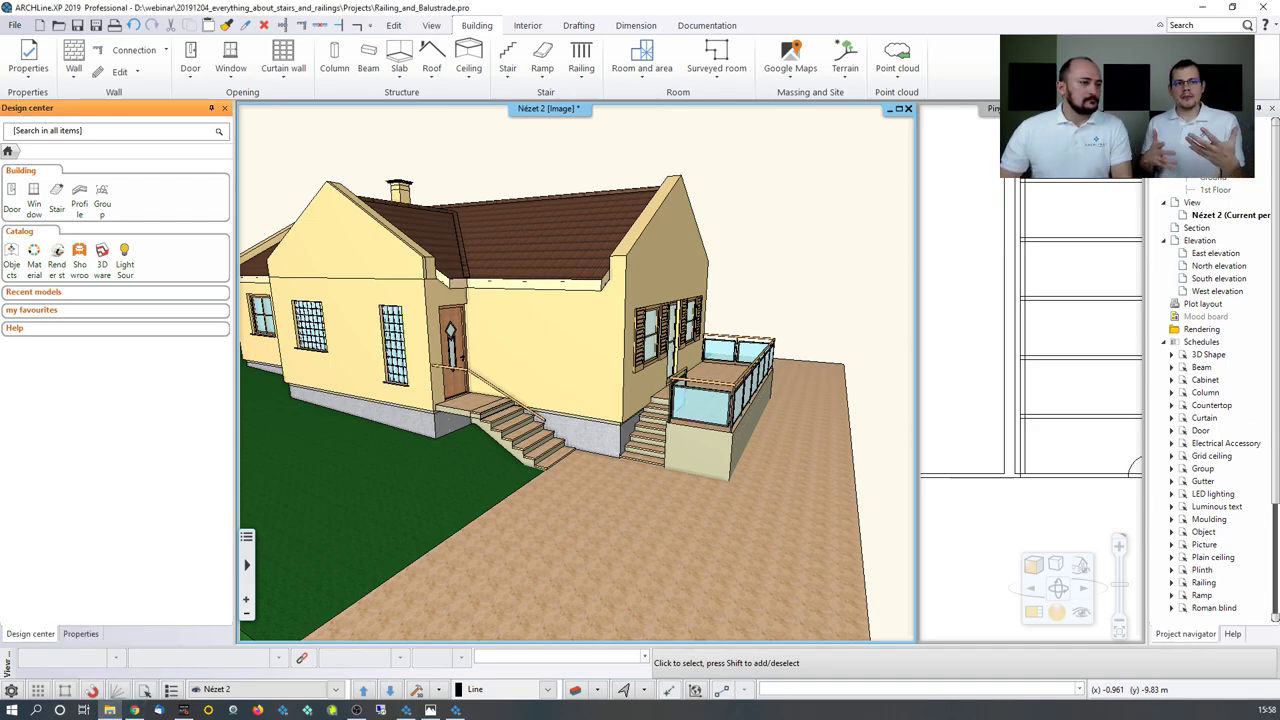
{"action": "key", "text": "alt+F4"}
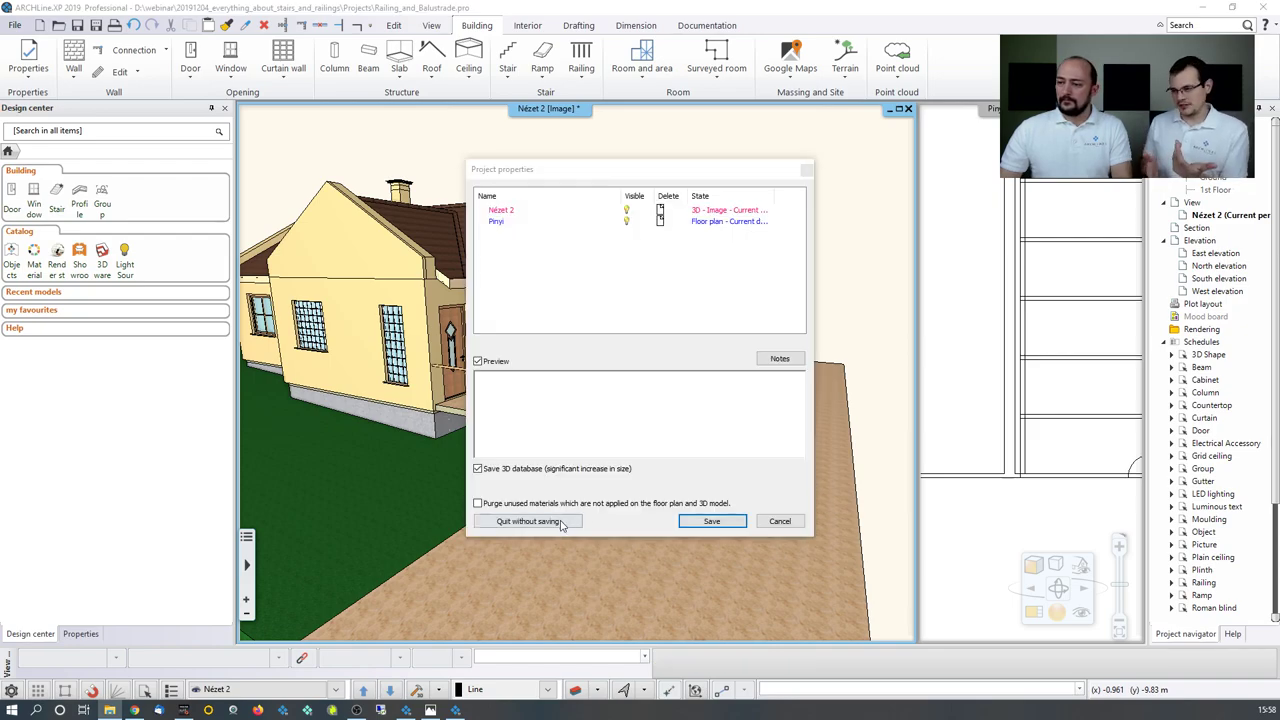
{"action": "left_click", "coordinate": [562, 522]}
{"action": "left_click", "coordinate": [660, 390]}
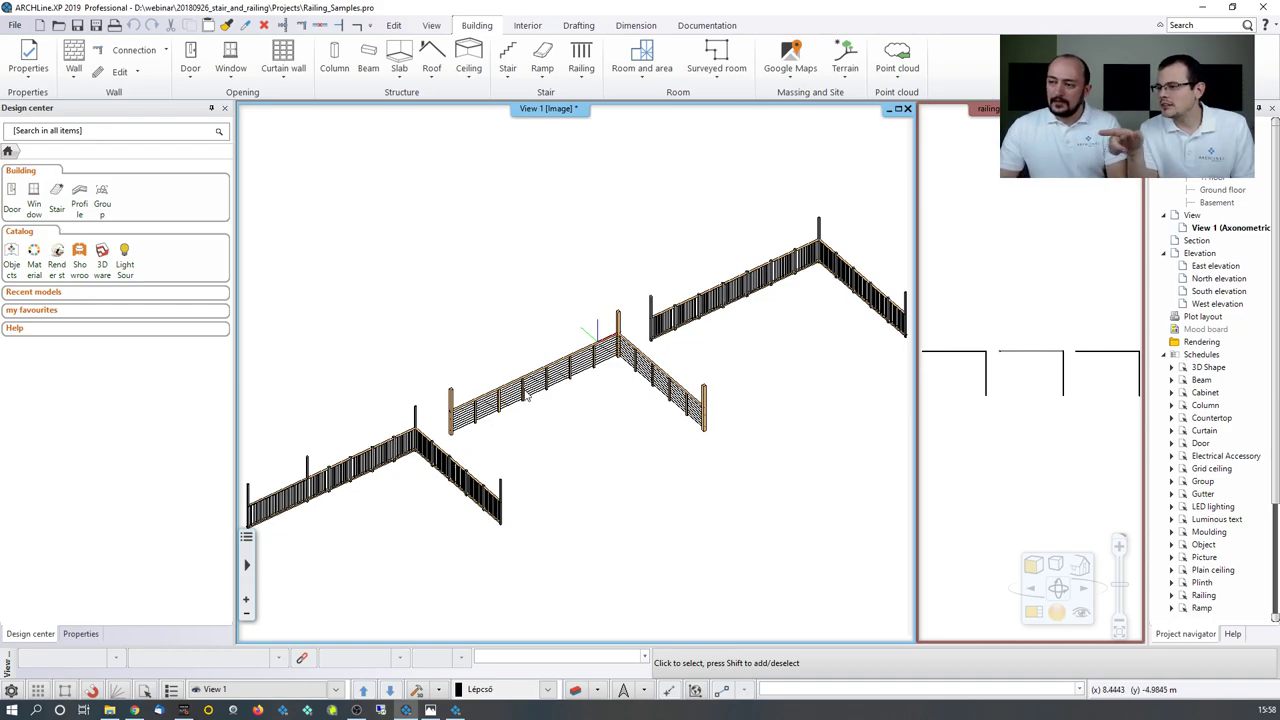
Step: Select the wooden-post wire railing and open its settings
{"action": "scroll", "coordinate": [570, 388], "scroll_direction": "up", "scroll_amount": 2}
{"action": "scroll", "coordinate": [570, 388], "scroll_direction": "up", "scroll_amount": 2}
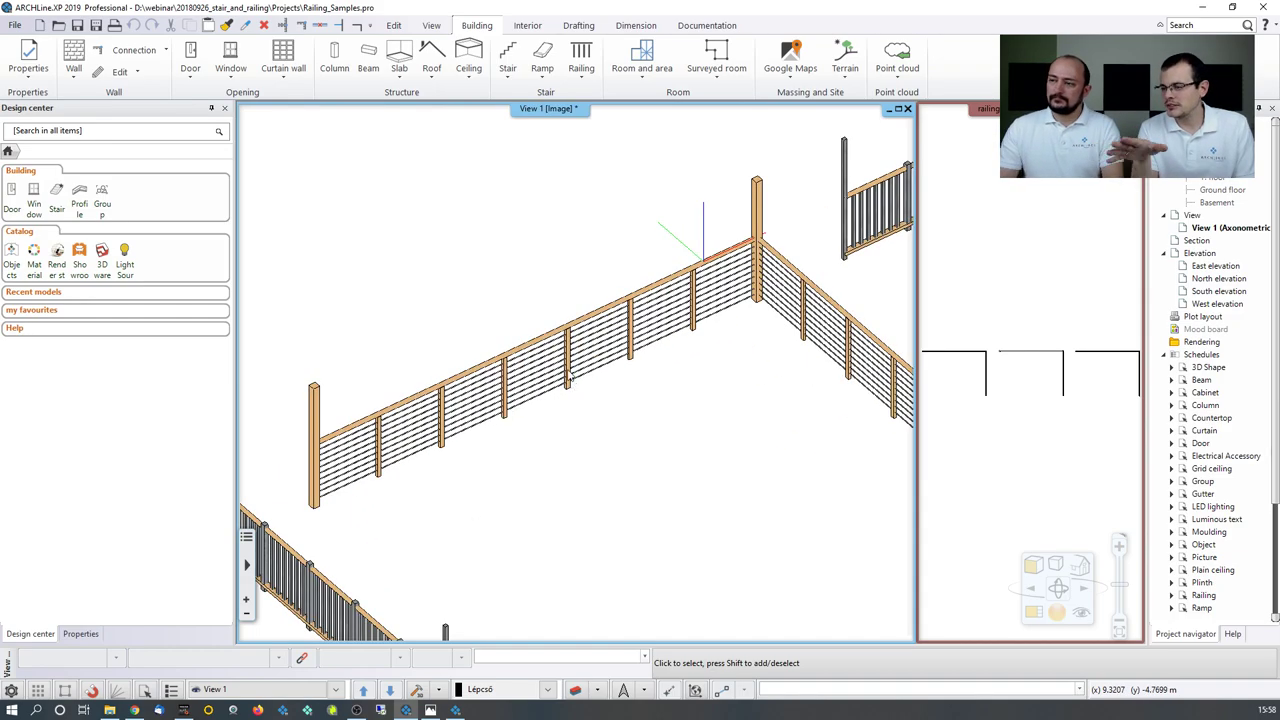
{"action": "left_click", "coordinate": [571, 372]}
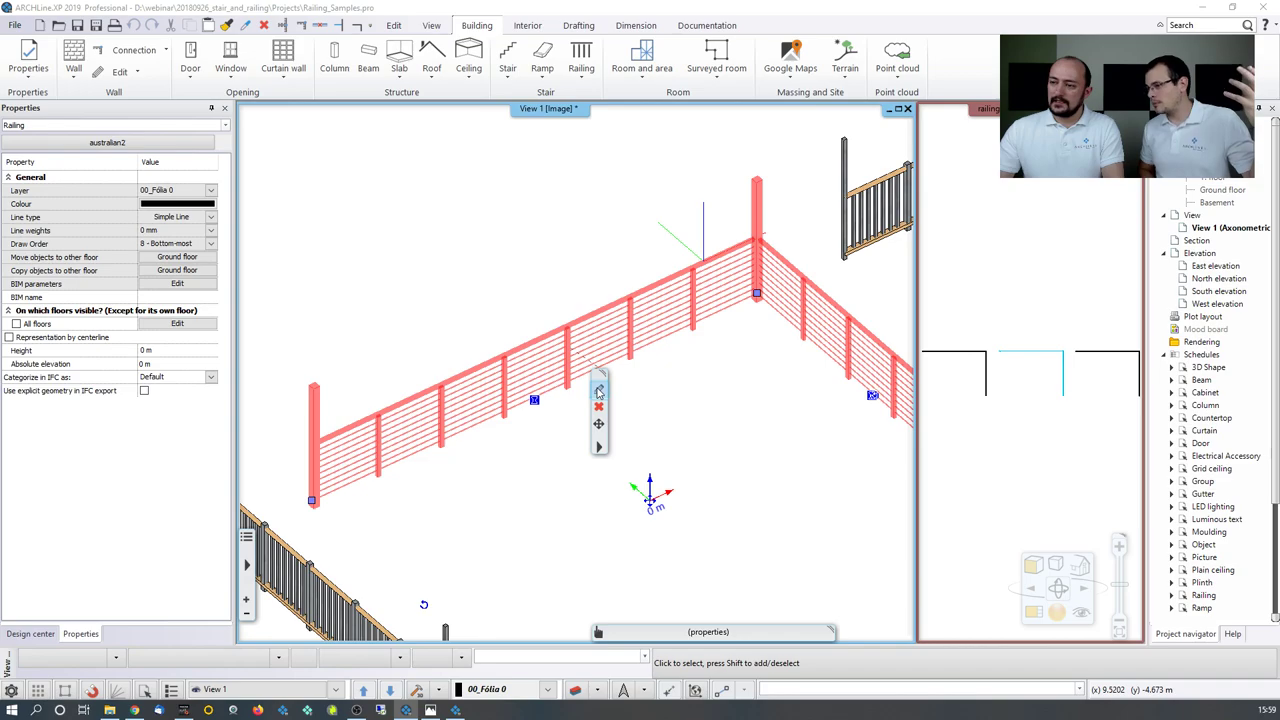
{"action": "left_click", "coordinate": [599, 391]}
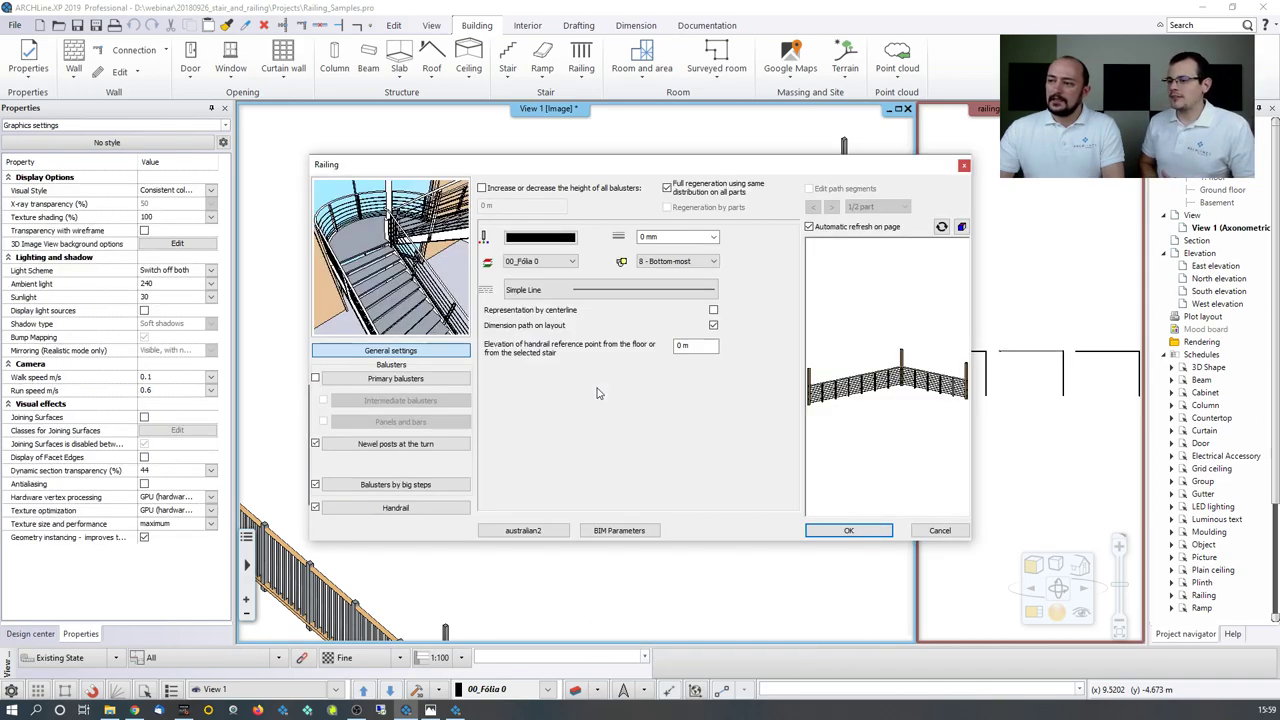
Step: Review newel post, primary baluster, big-step baluster and handrail settings: Beech rails at 0.1 m steps
{"action": "left_click", "coordinate": [367, 447]}
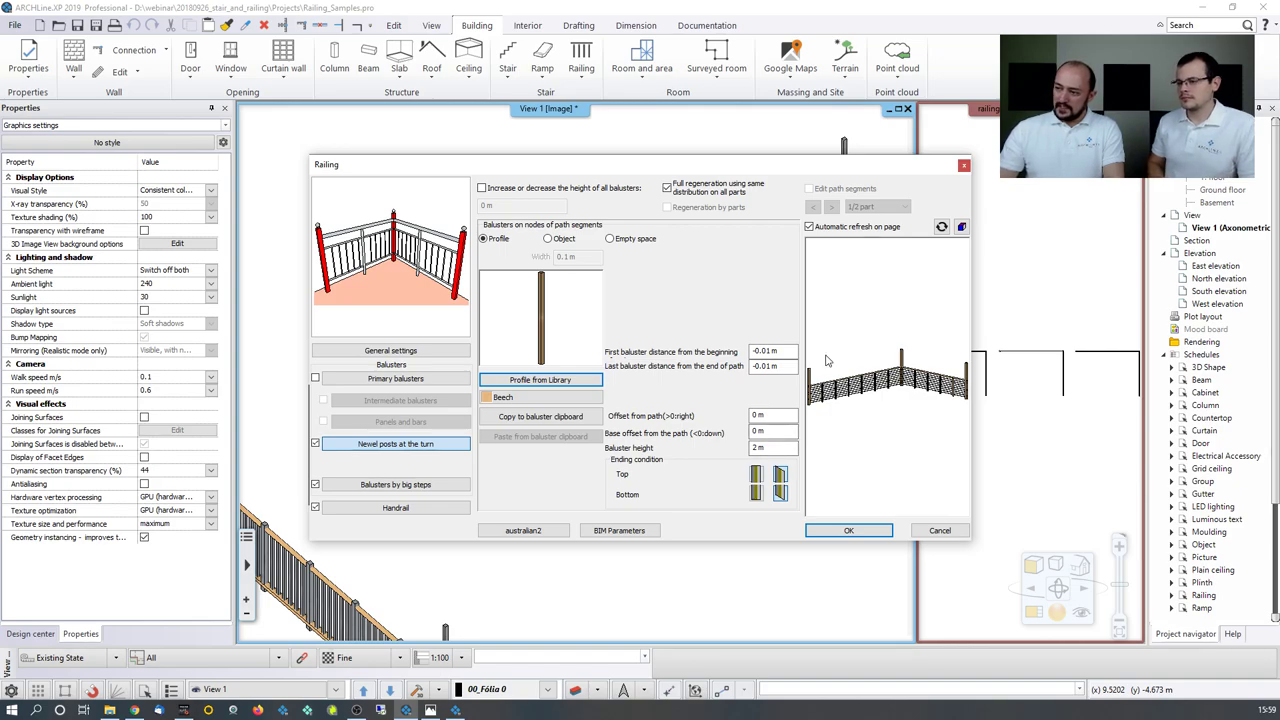
{"action": "left_click", "coordinate": [397, 380]}
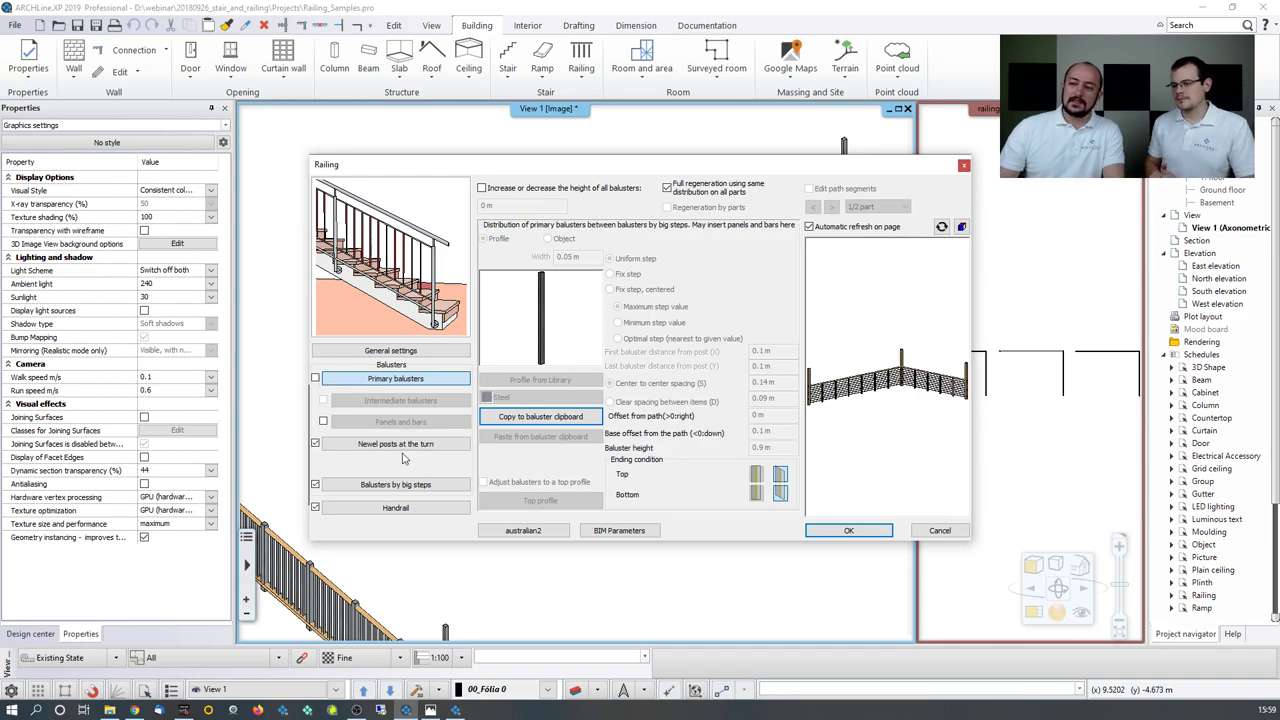
{"action": "left_click", "coordinate": [372, 486]}
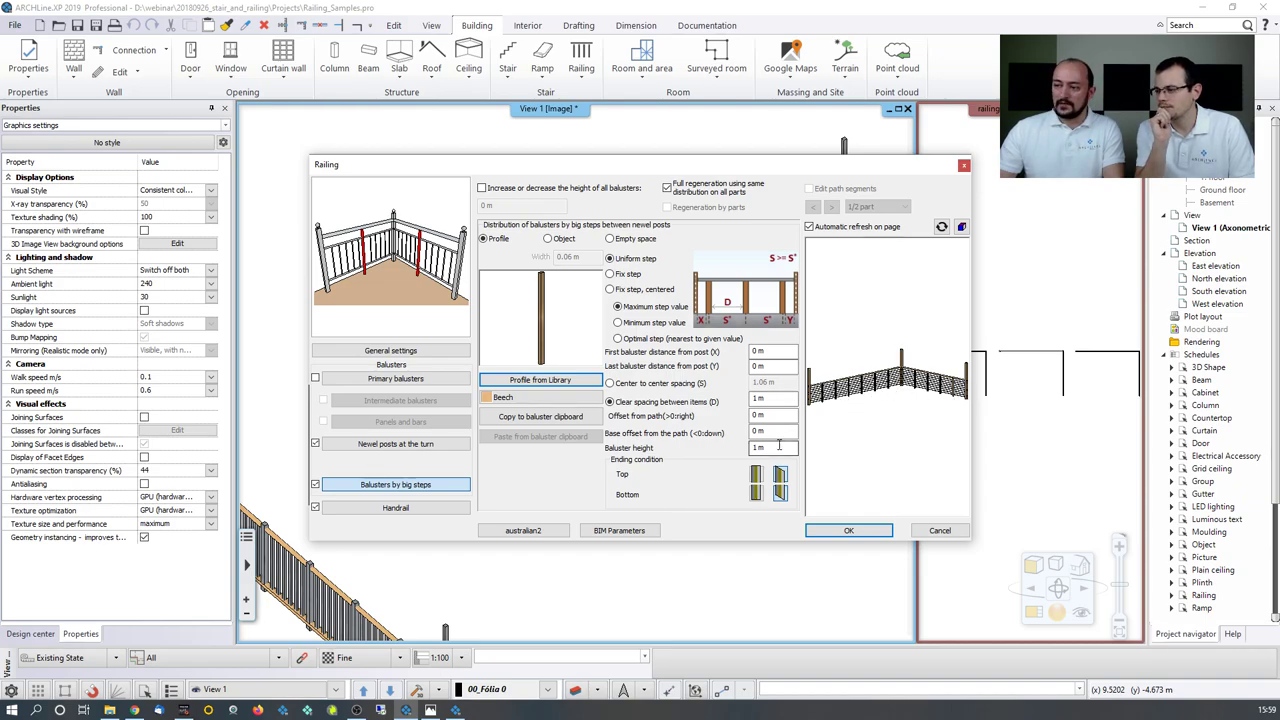
{"action": "left_click", "coordinate": [395, 507]}
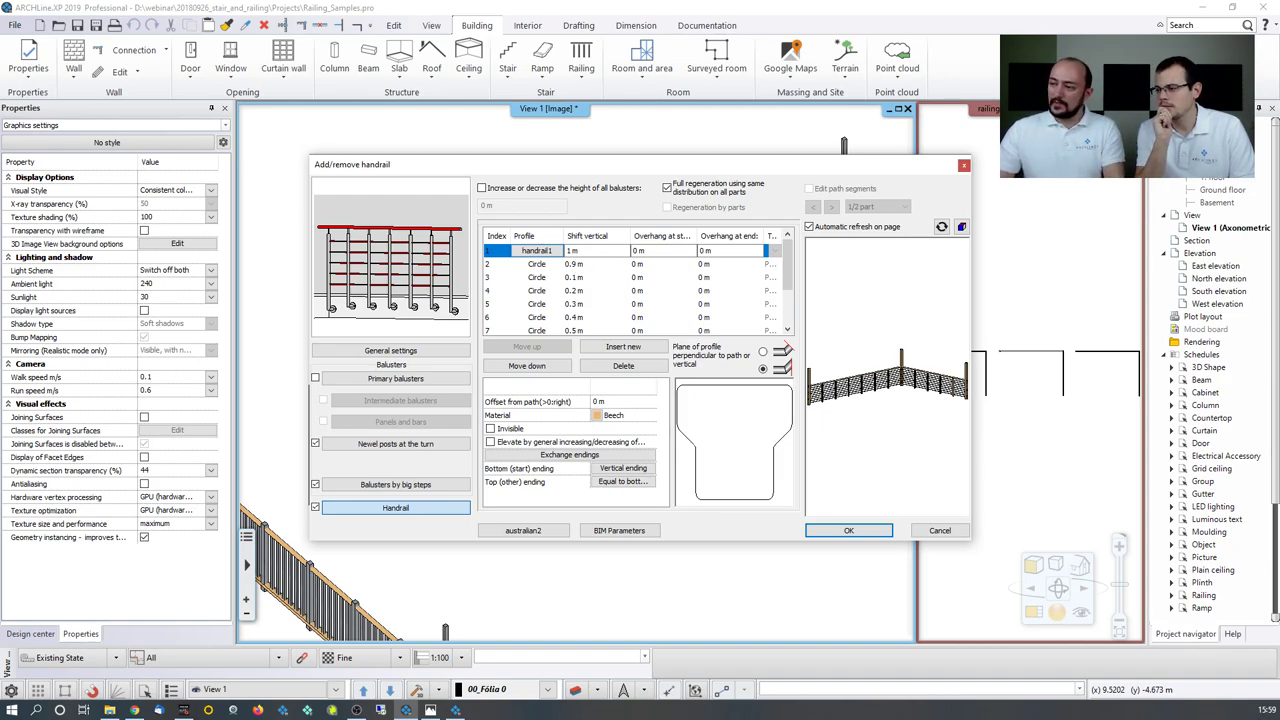
{"action": "left_click_drag", "start_coordinate": [869, 405], "coordinate": [874, 372]}
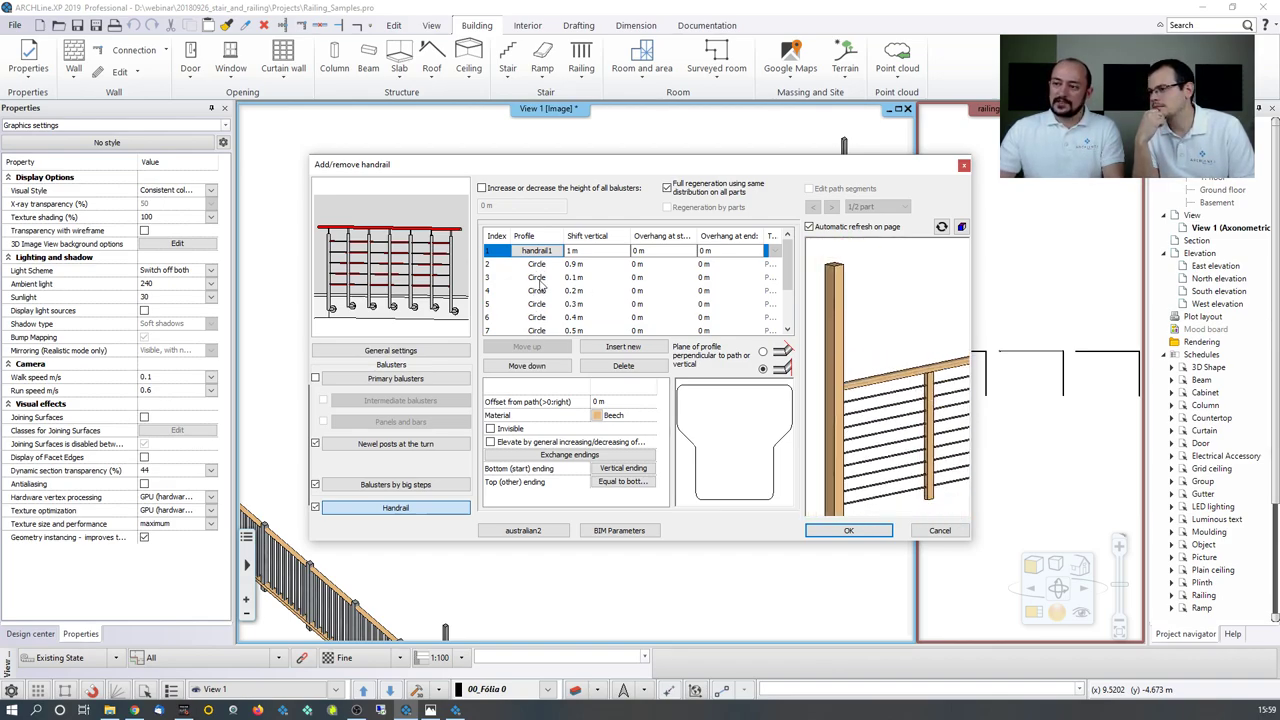
{"action": "scroll", "coordinate": [548, 320], "scroll_direction": "down", "scroll_amount": 1}
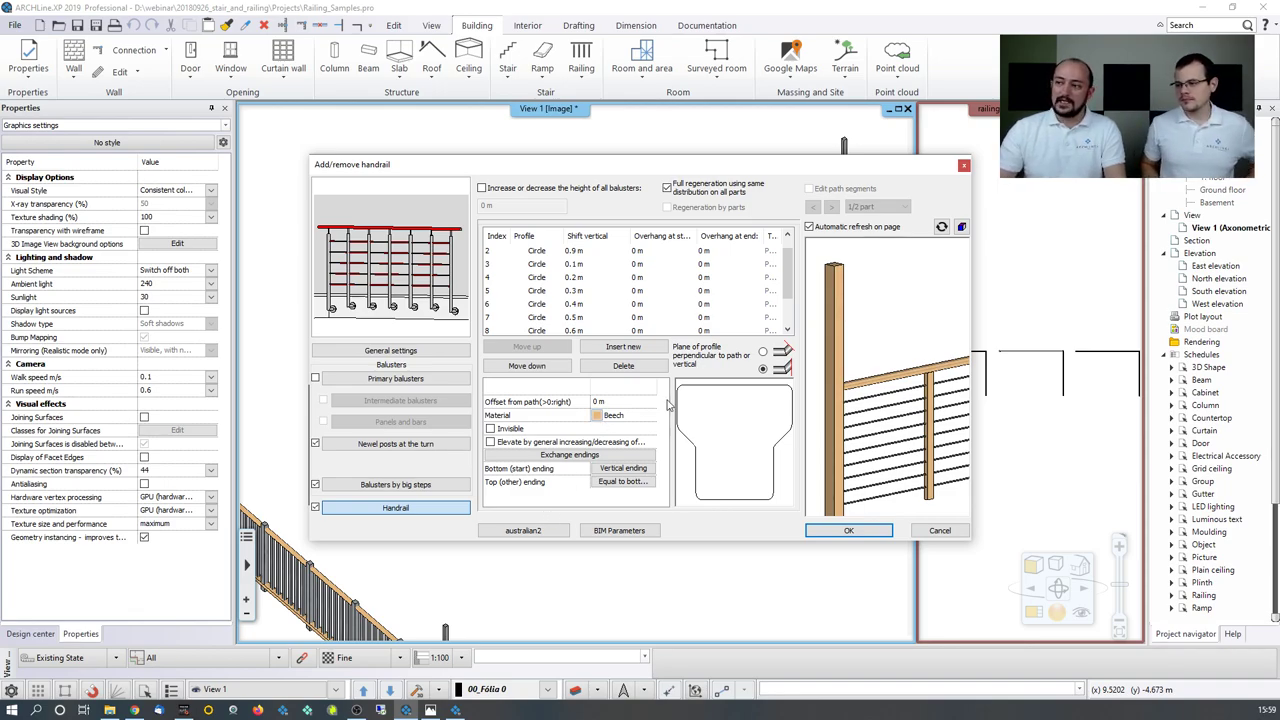
{"action": "scroll", "coordinate": [929, 372], "scroll_direction": "down", "scroll_amount": 4}
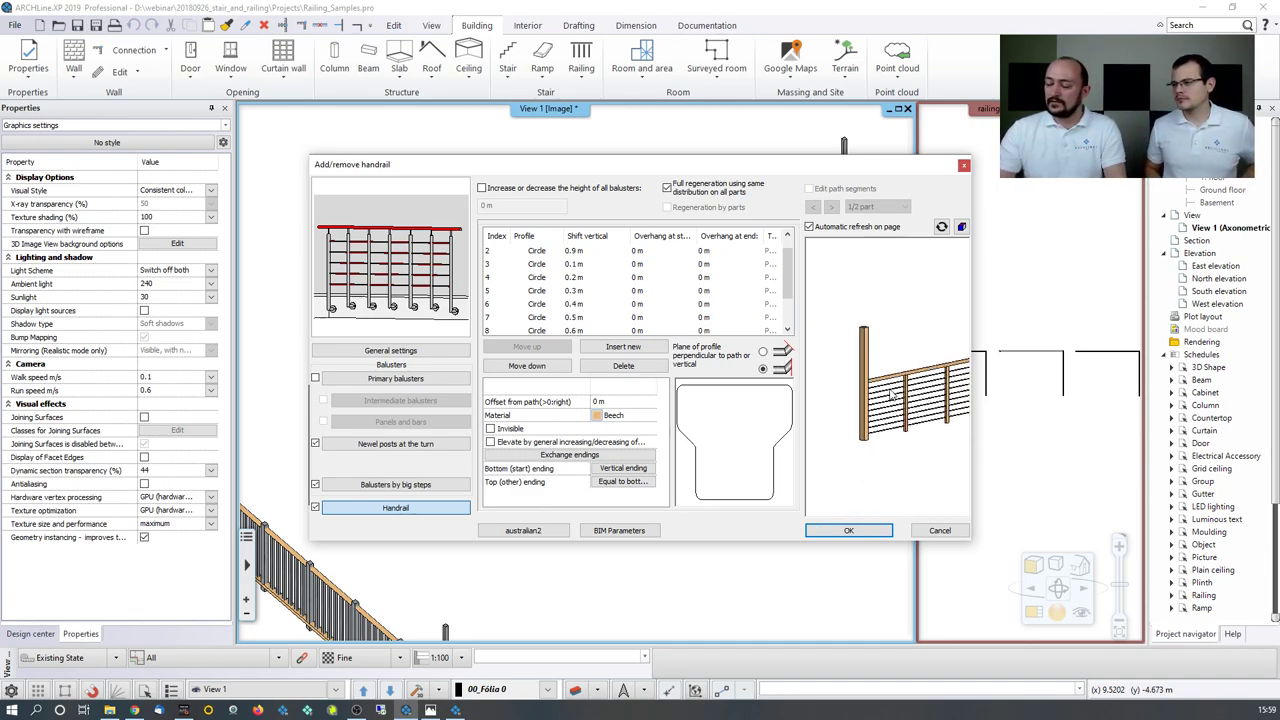
{"action": "scroll", "coordinate": [929, 372], "scroll_direction": "up", "scroll_amount": 2}
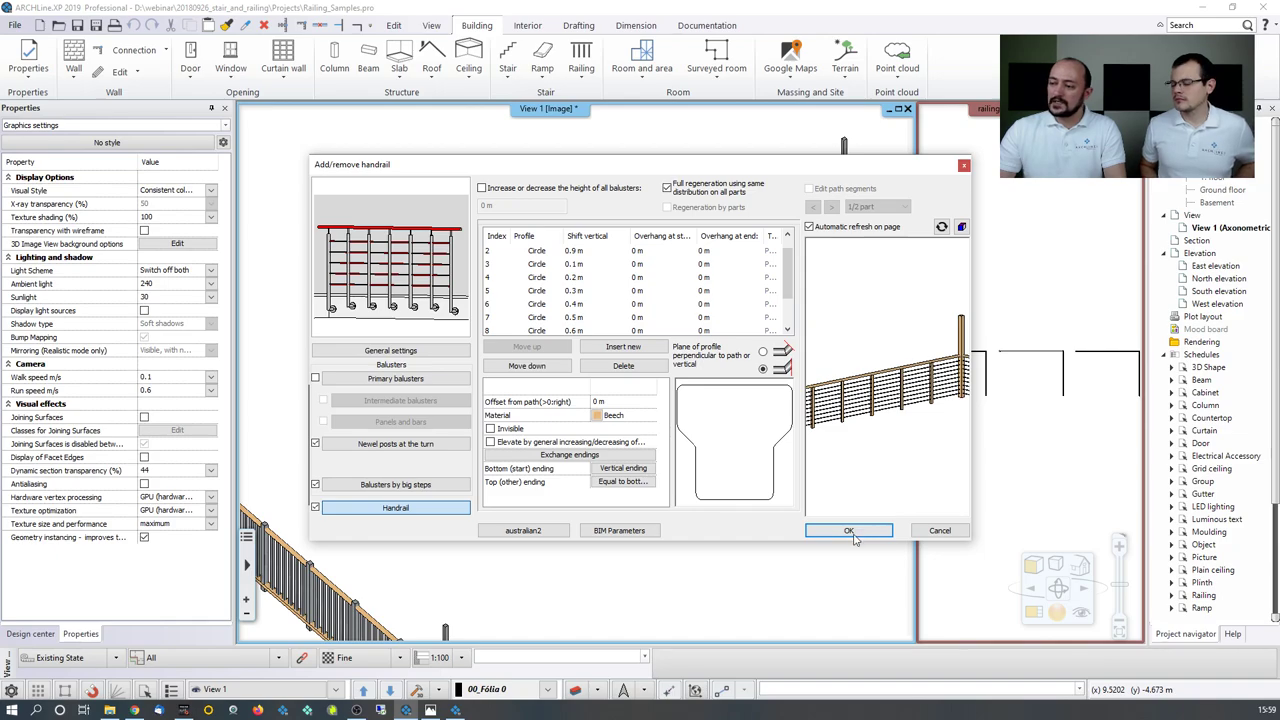
Step: Add a node at the wire railing edge's midpoint for a mid post, then orbit to the dark railing
{"action": "left_click", "coordinate": [938, 531]}
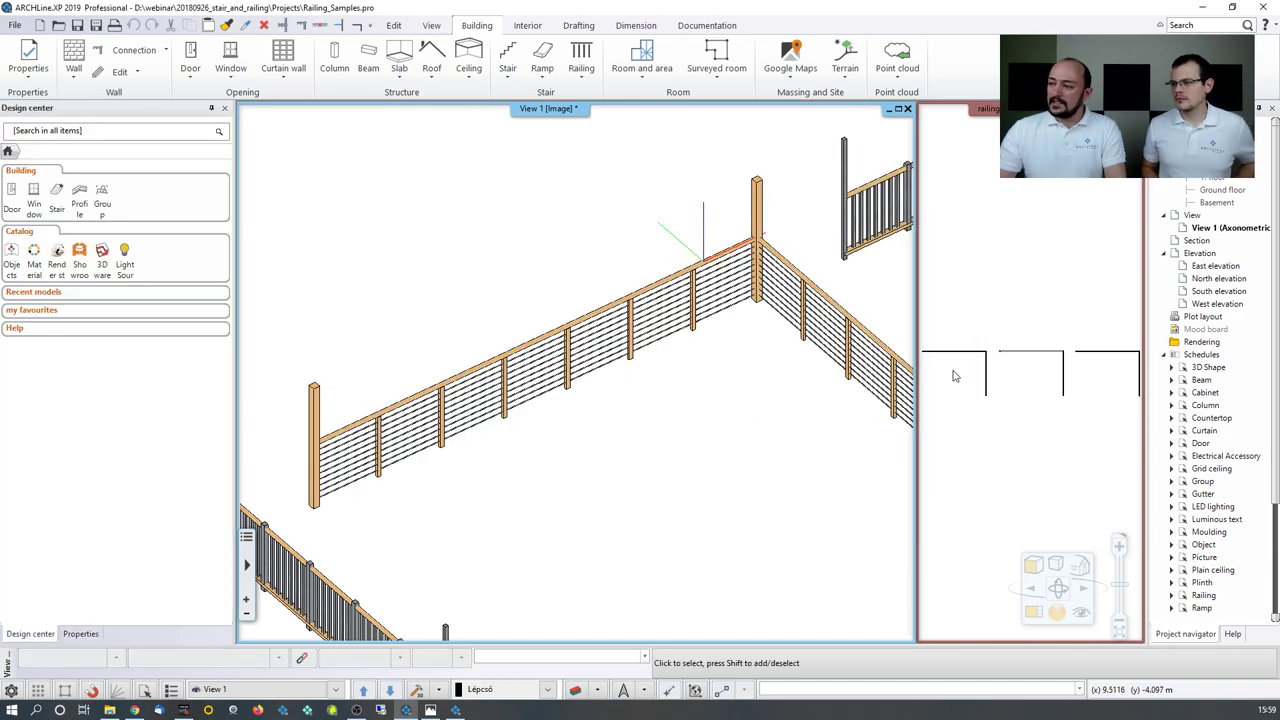
{"action": "left_click", "coordinate": [1042, 360]}
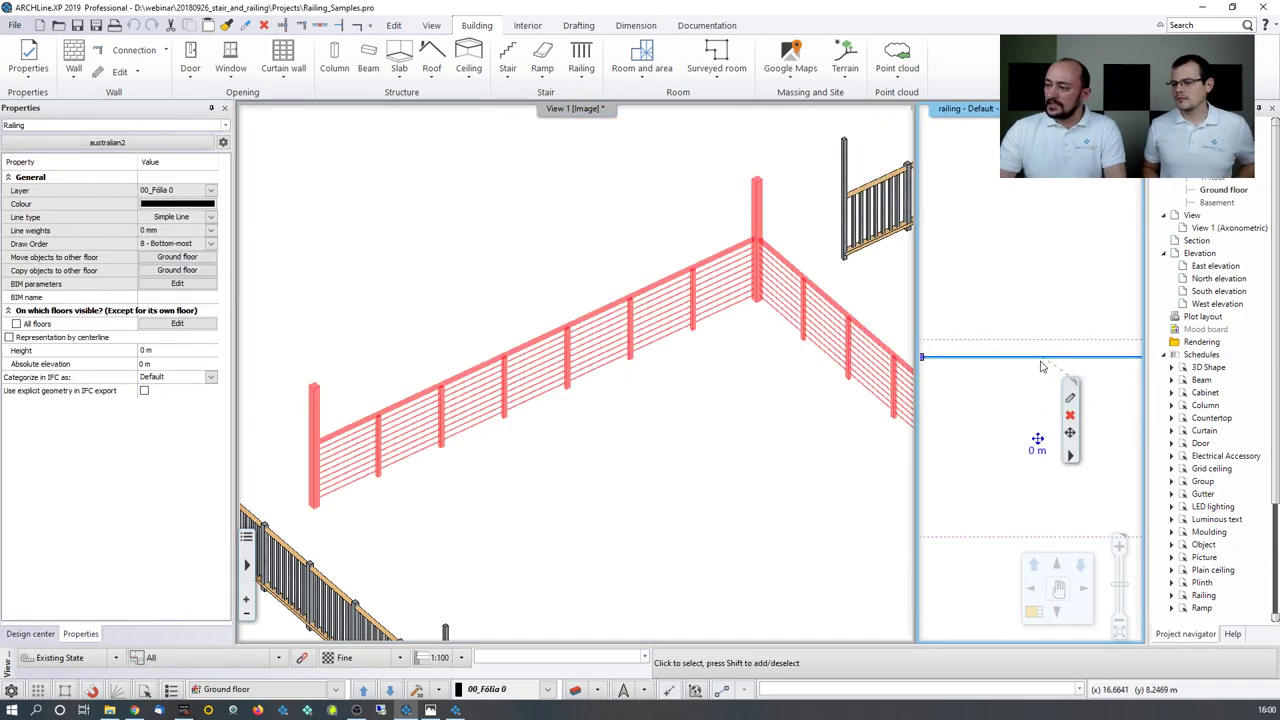
{"action": "right_click", "coordinate": [1042, 364]}
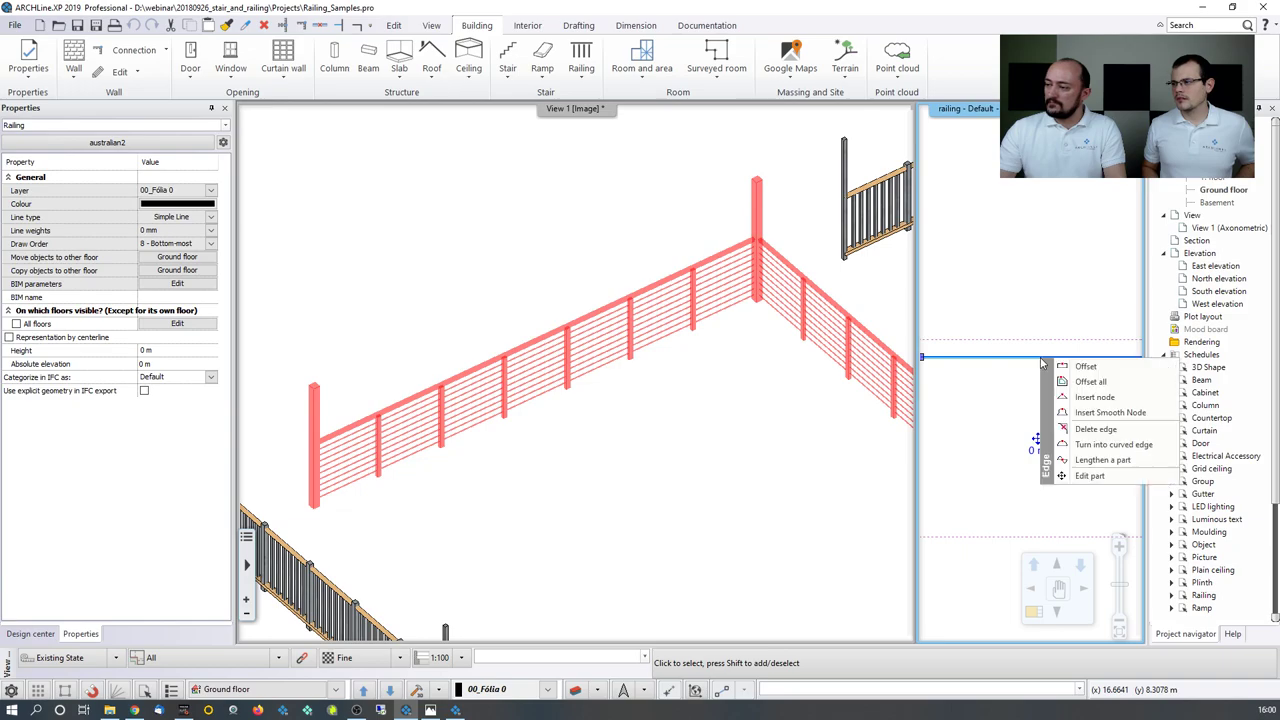
{"action": "left_click", "coordinate": [1092, 398]}
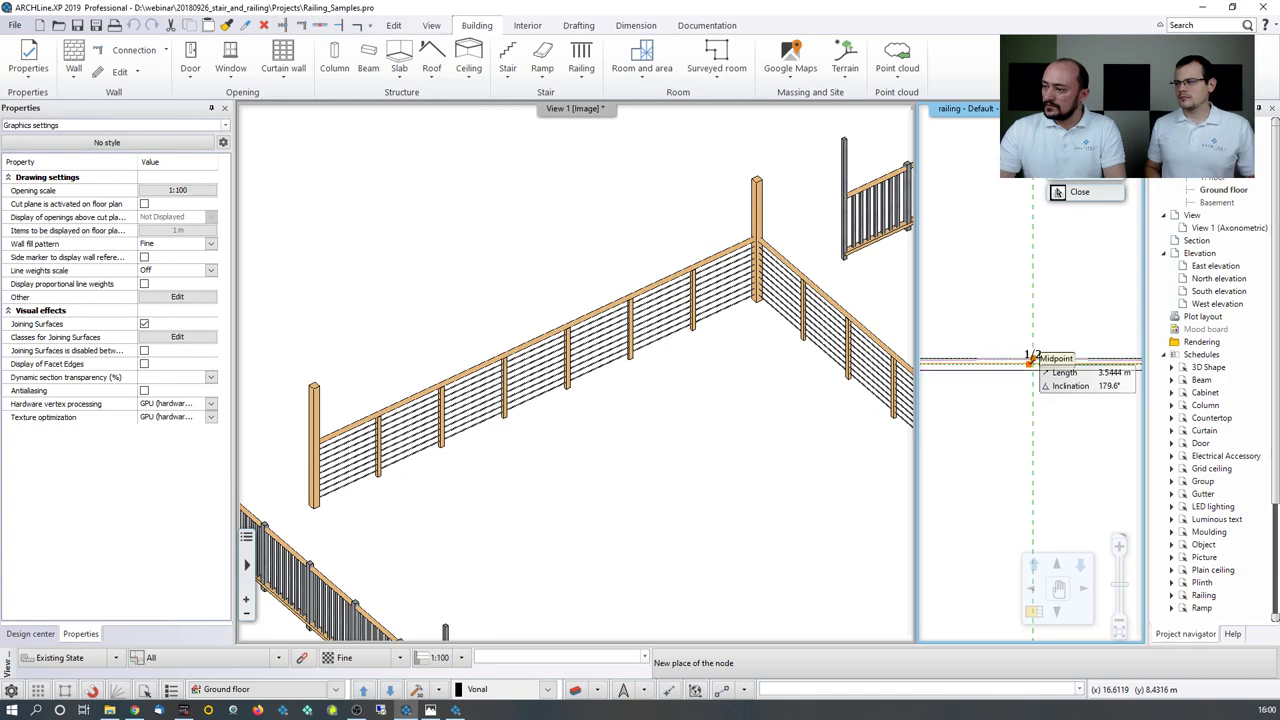
{"action": "left_click", "coordinate": [1030, 360]}
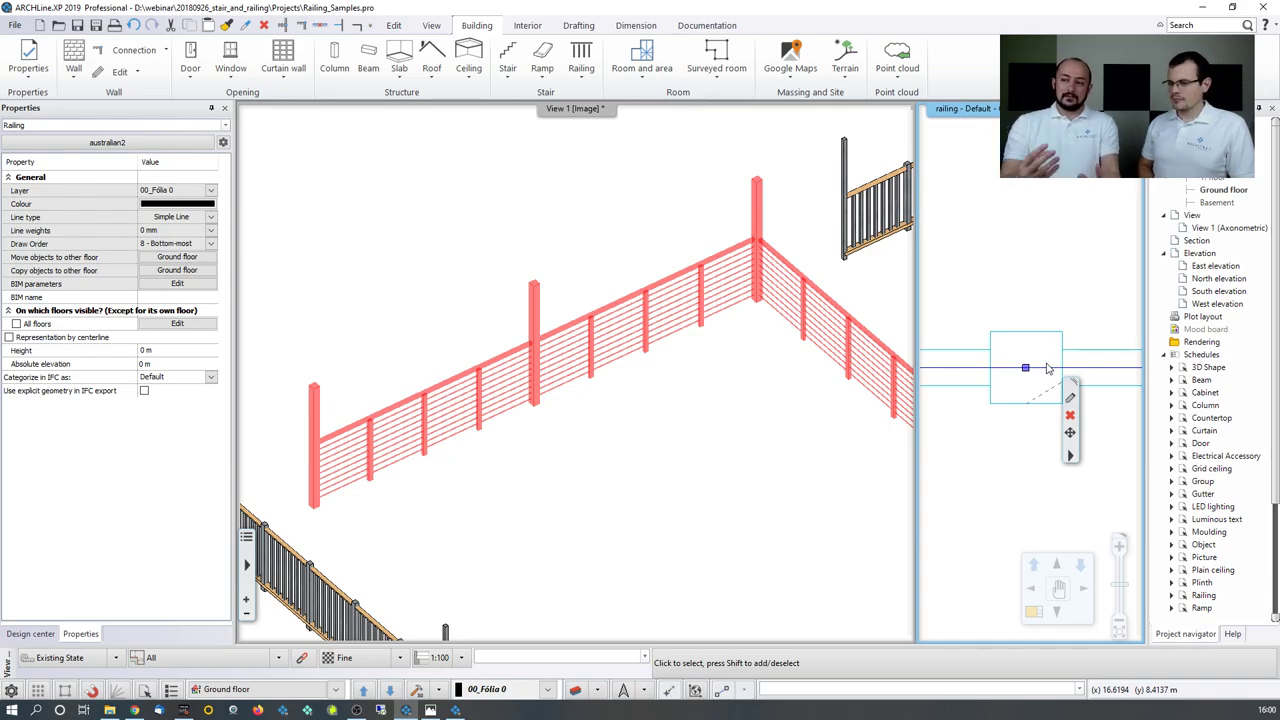
{"action": "left_click", "coordinate": [1008, 288]}
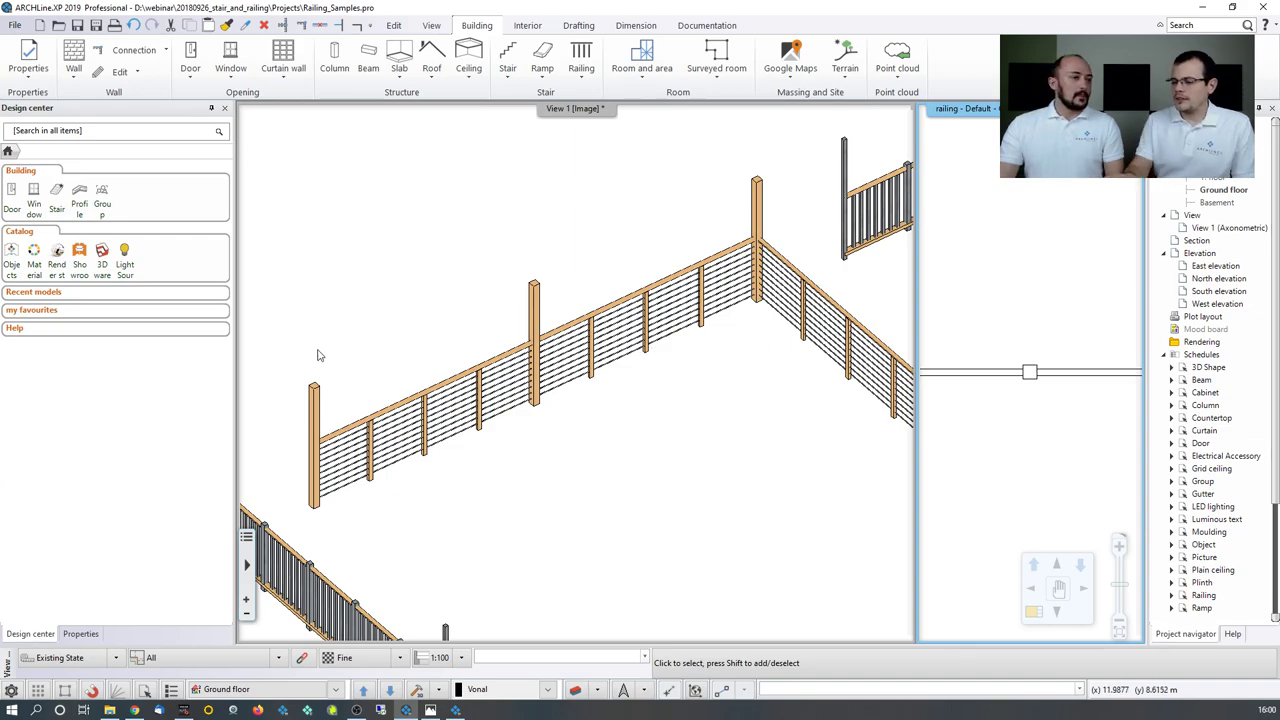
{"action": "middle_click_drag", "start_coordinate": [257, 389], "coordinate": [586, 326]}
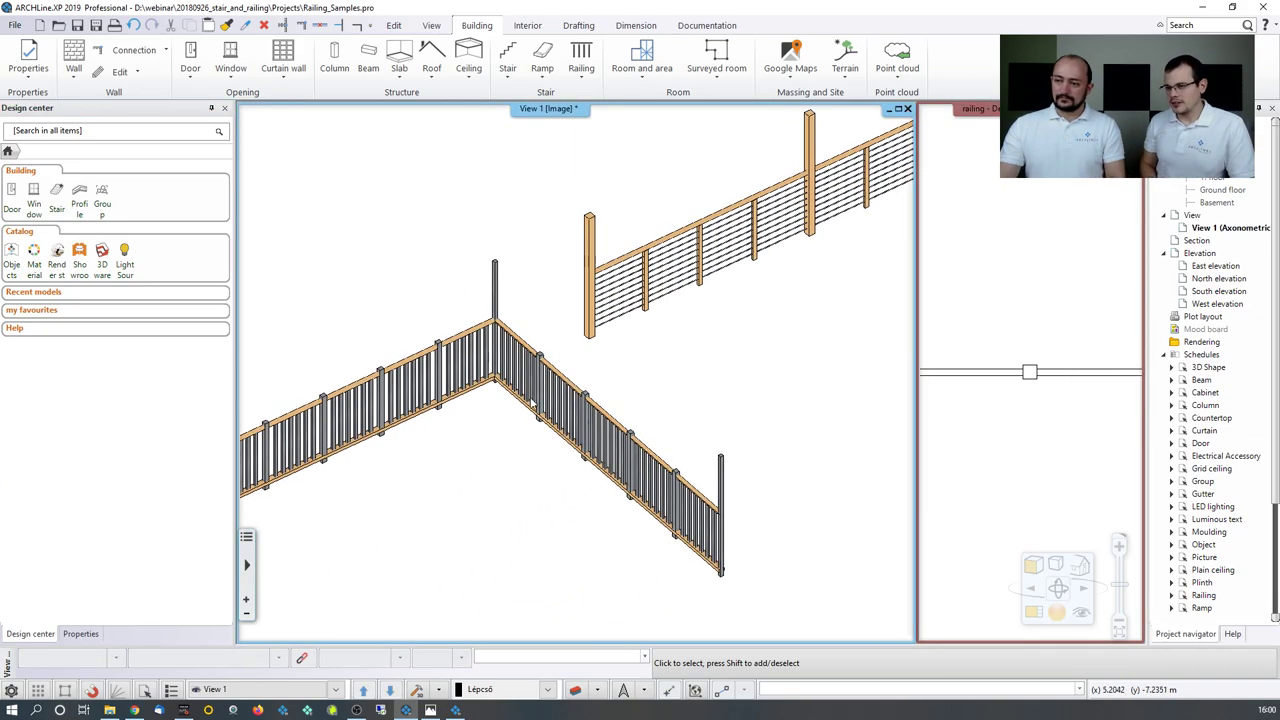
{"action": "left_click", "coordinate": [539, 390]}
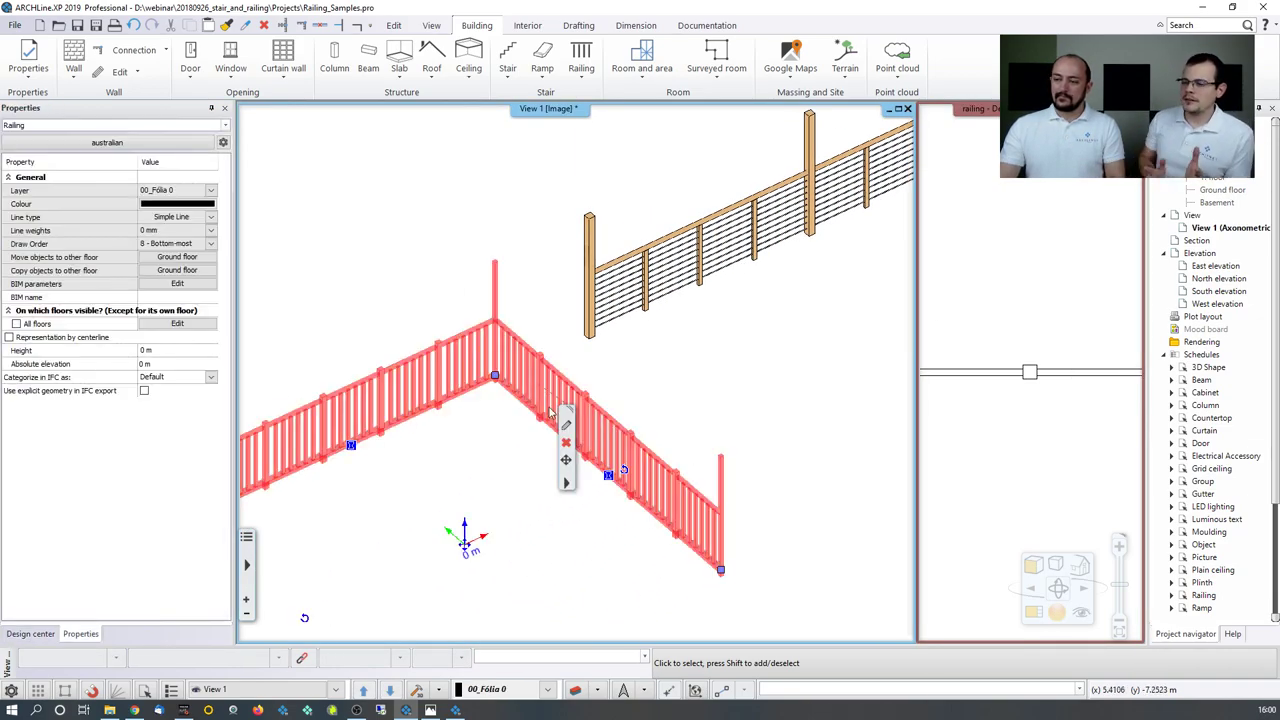
{"action": "left_click", "coordinate": [575, 422]}
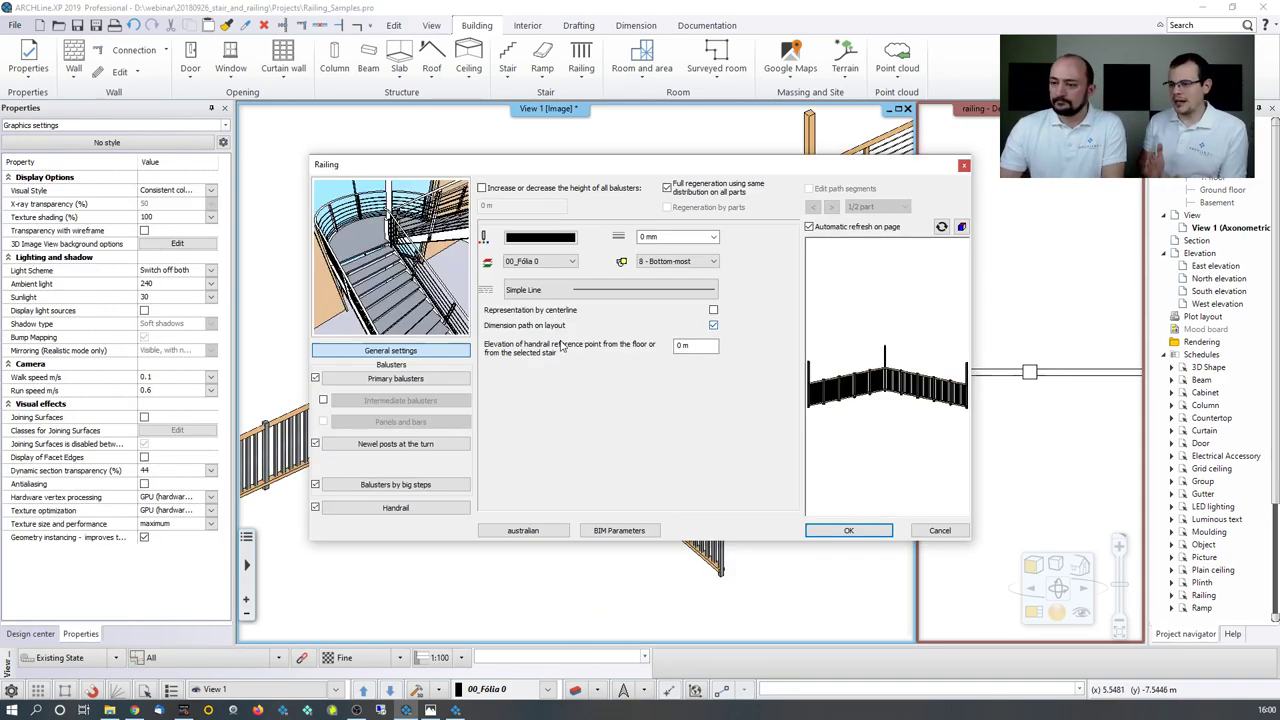
{"action": "left_click", "coordinate": [389, 386]}
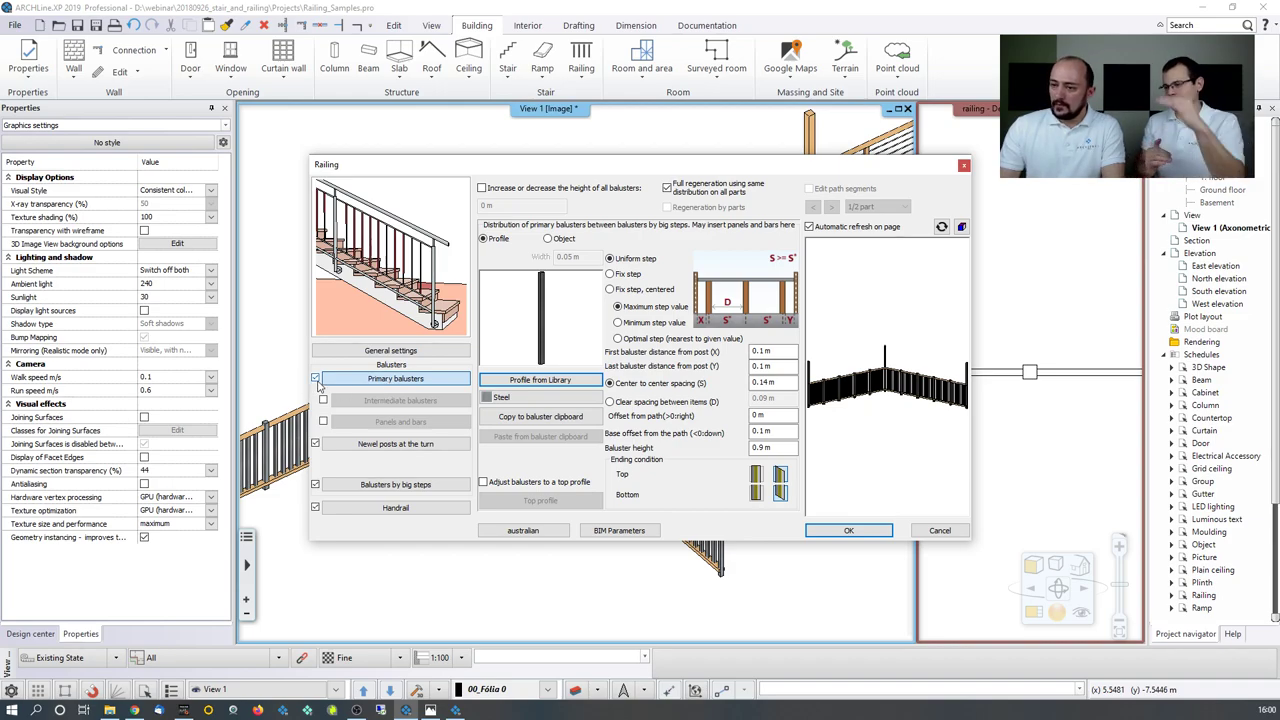
{"action": "left_click", "coordinate": [315, 380]}
{"action": "left_click", "coordinate": [315, 380]}
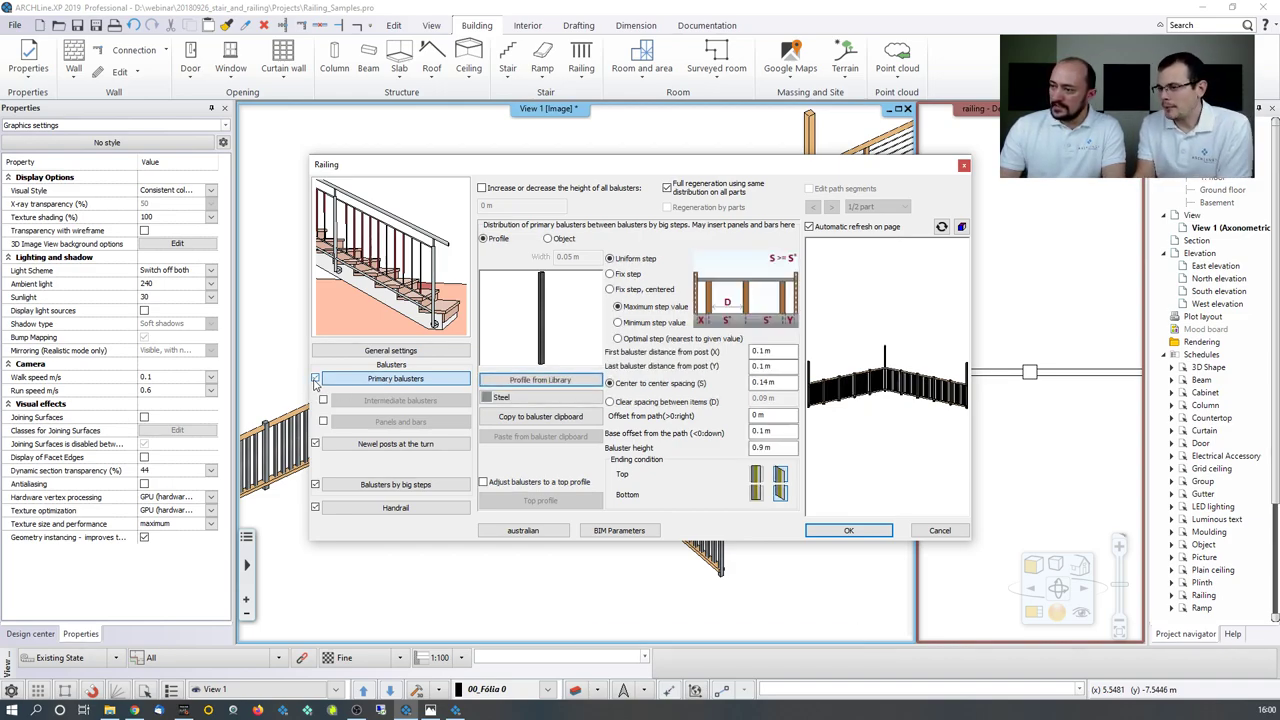
{"action": "left_click", "coordinate": [315, 380]}
{"action": "left_click", "coordinate": [315, 380]}
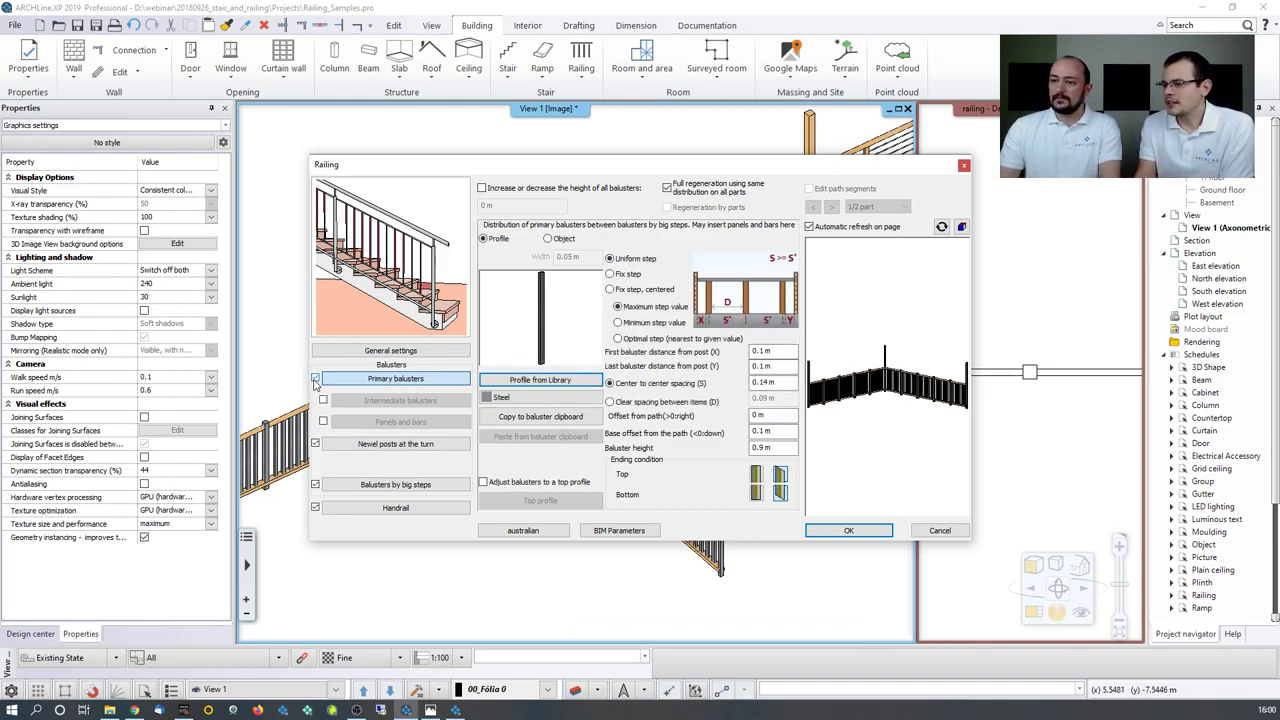
{"action": "left_click", "coordinate": [315, 380]}
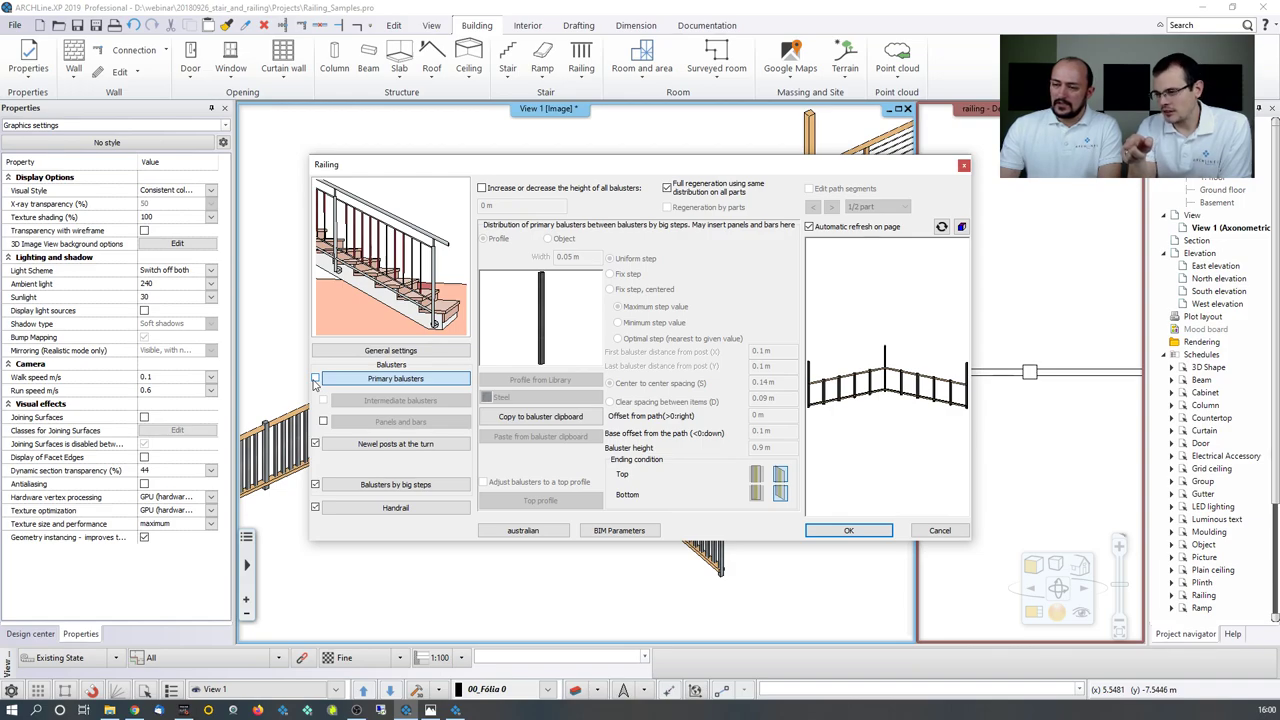
{"action": "left_click", "coordinate": [316, 444]}
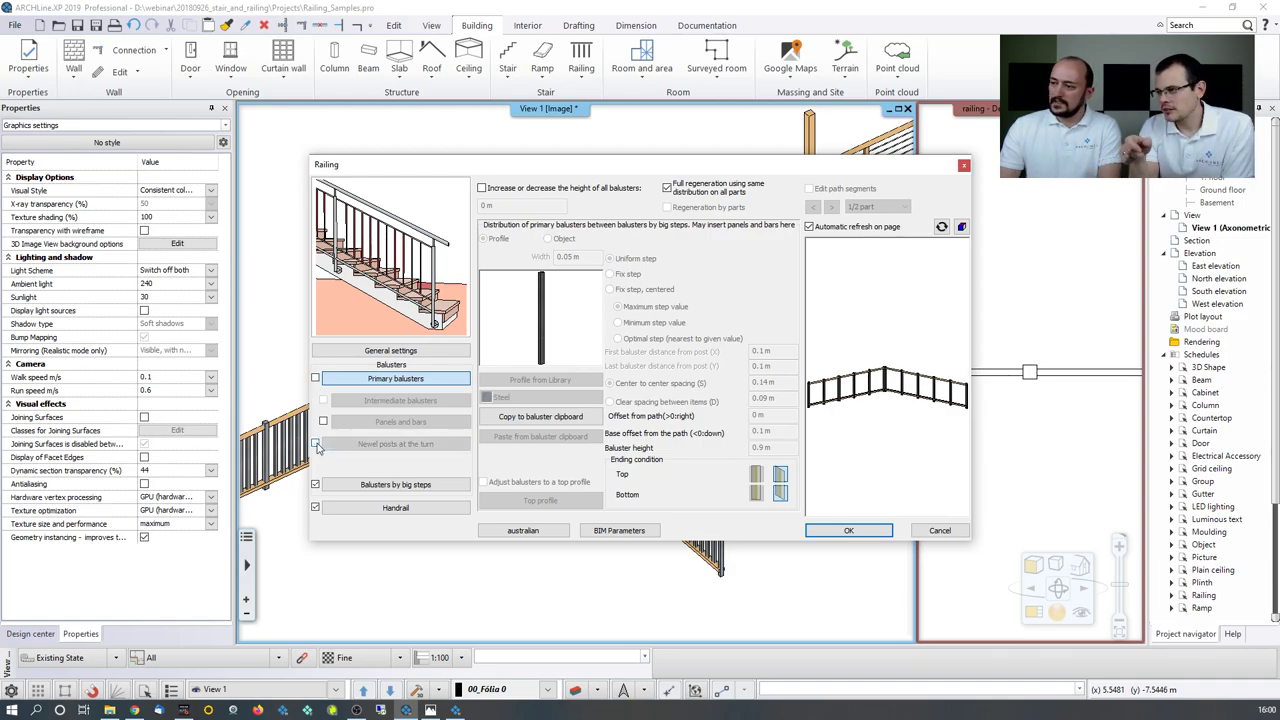
{"action": "left_click", "coordinate": [315, 444]}
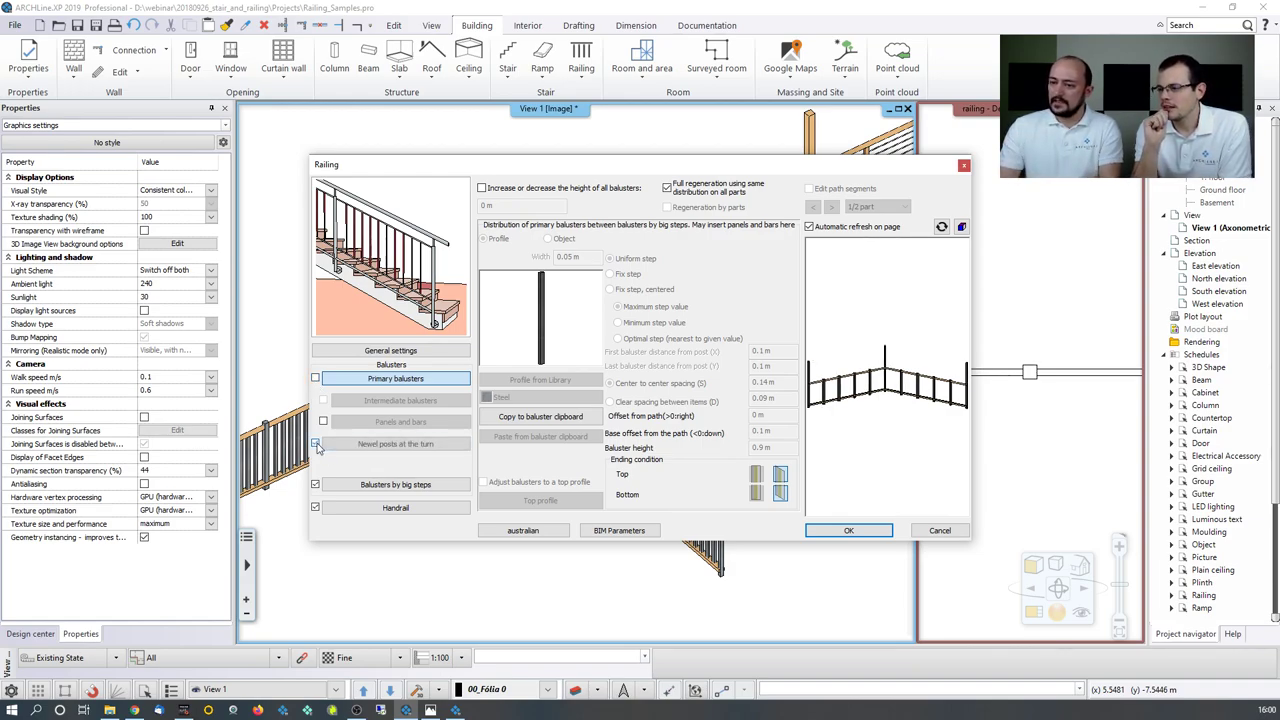
{"action": "left_click", "coordinate": [315, 444]}
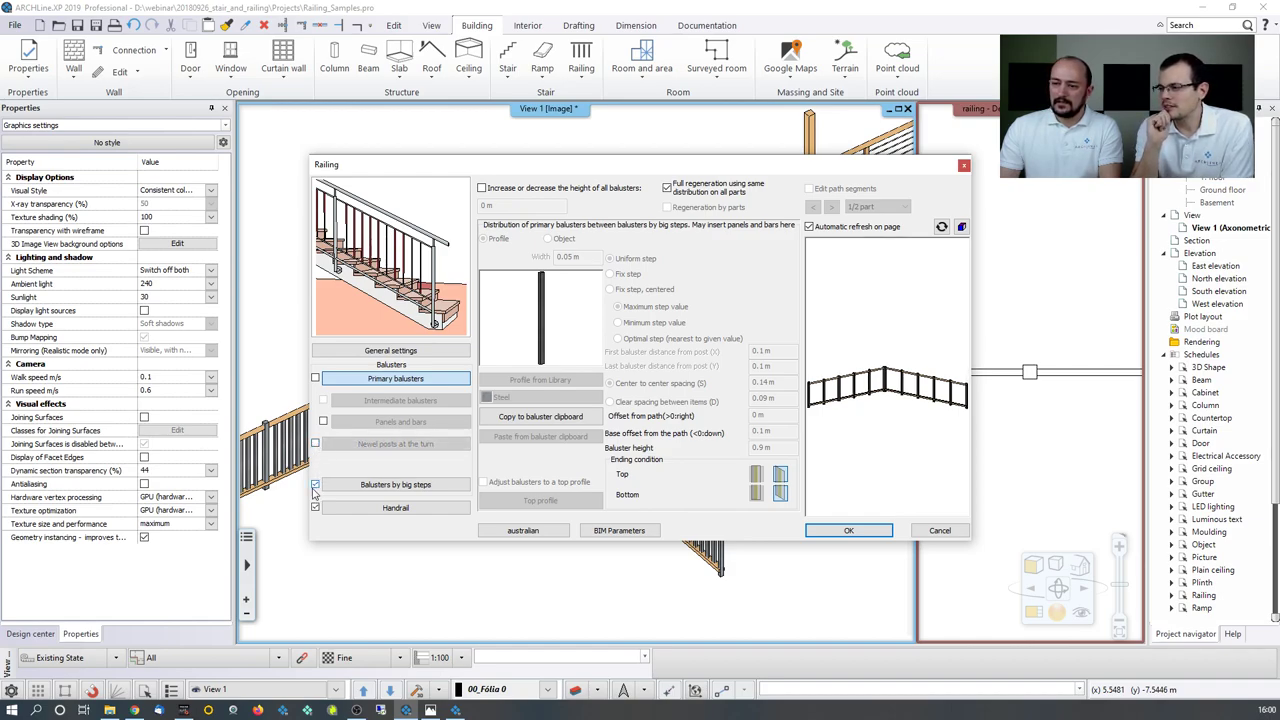
{"action": "left_click", "coordinate": [315, 485]}
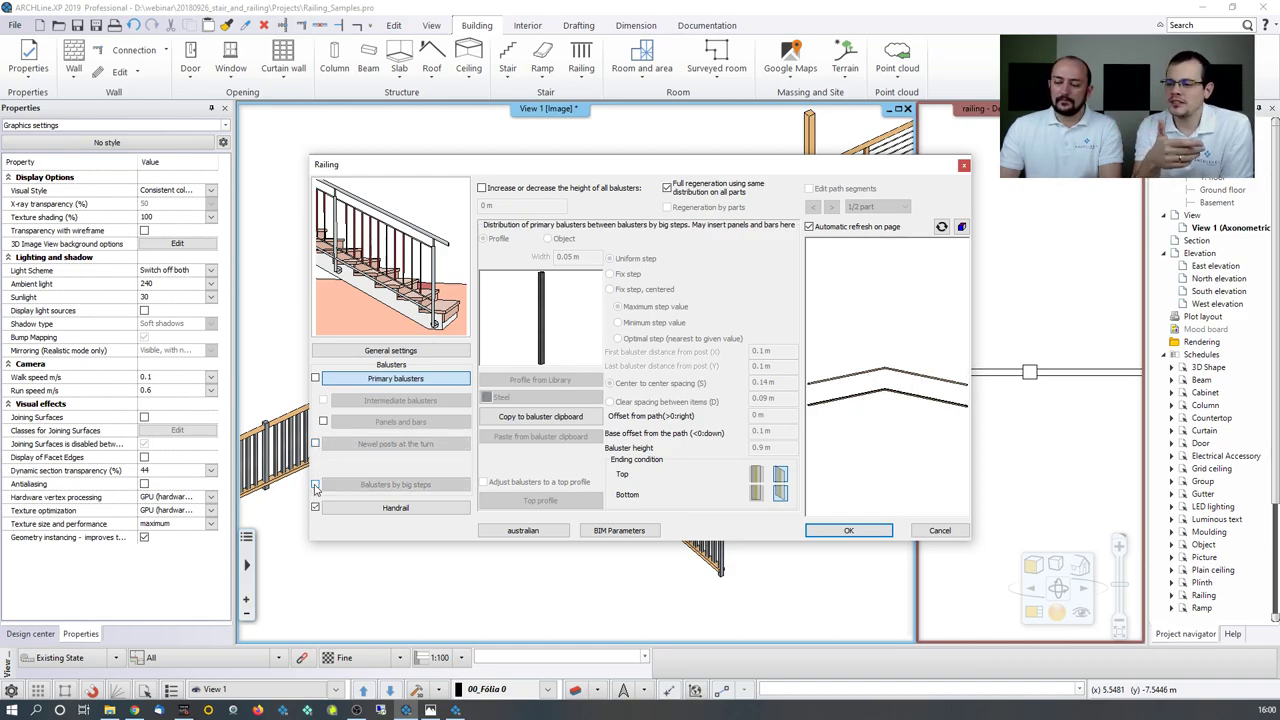
{"action": "left_click", "coordinate": [315, 485]}
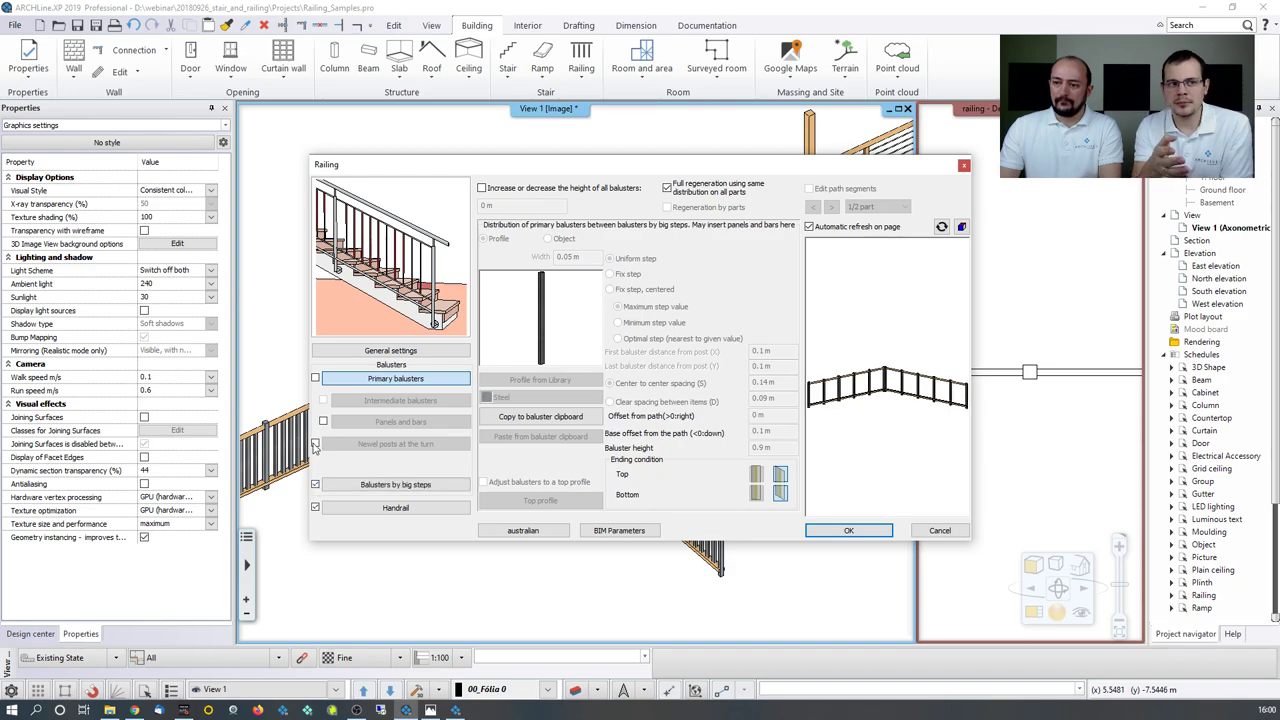
{"action": "left_click", "coordinate": [315, 444]}
{"action": "left_click", "coordinate": [315, 379]}
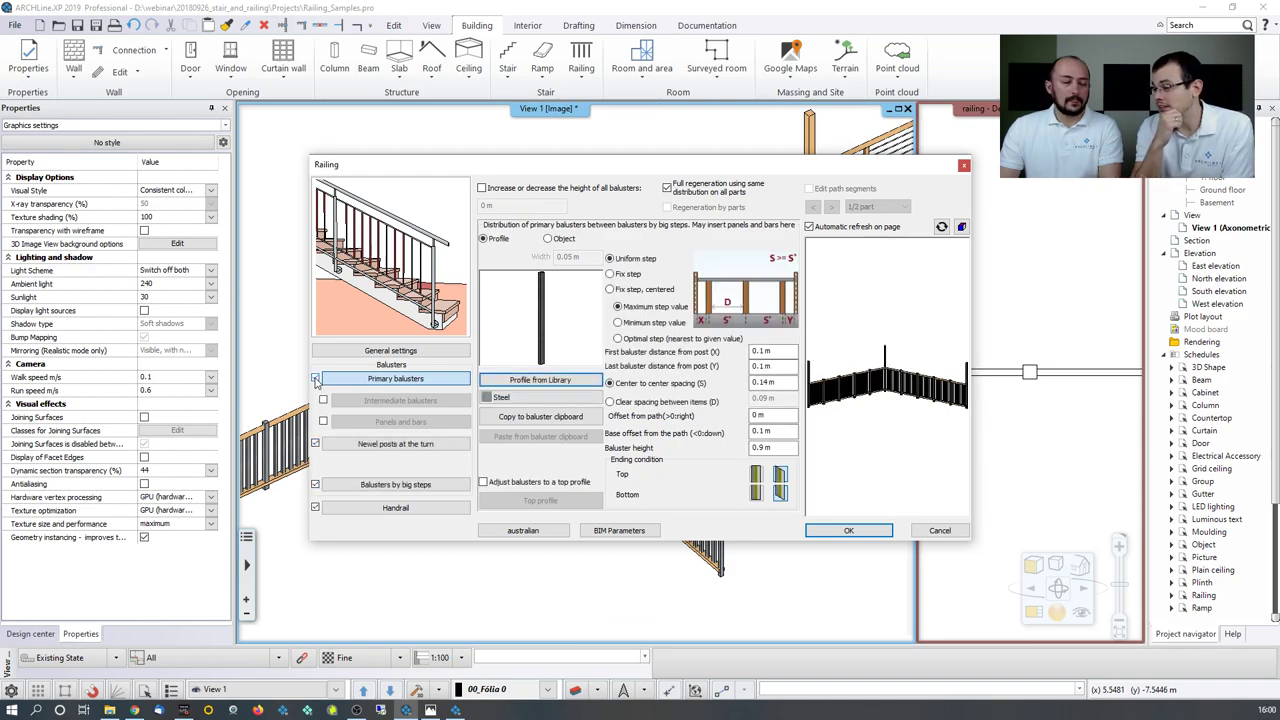
{"action": "left_click", "coordinate": [925, 530]}
{"action": "scroll", "coordinate": [805, 437], "scroll_direction": "down", "scroll_amount": 3}
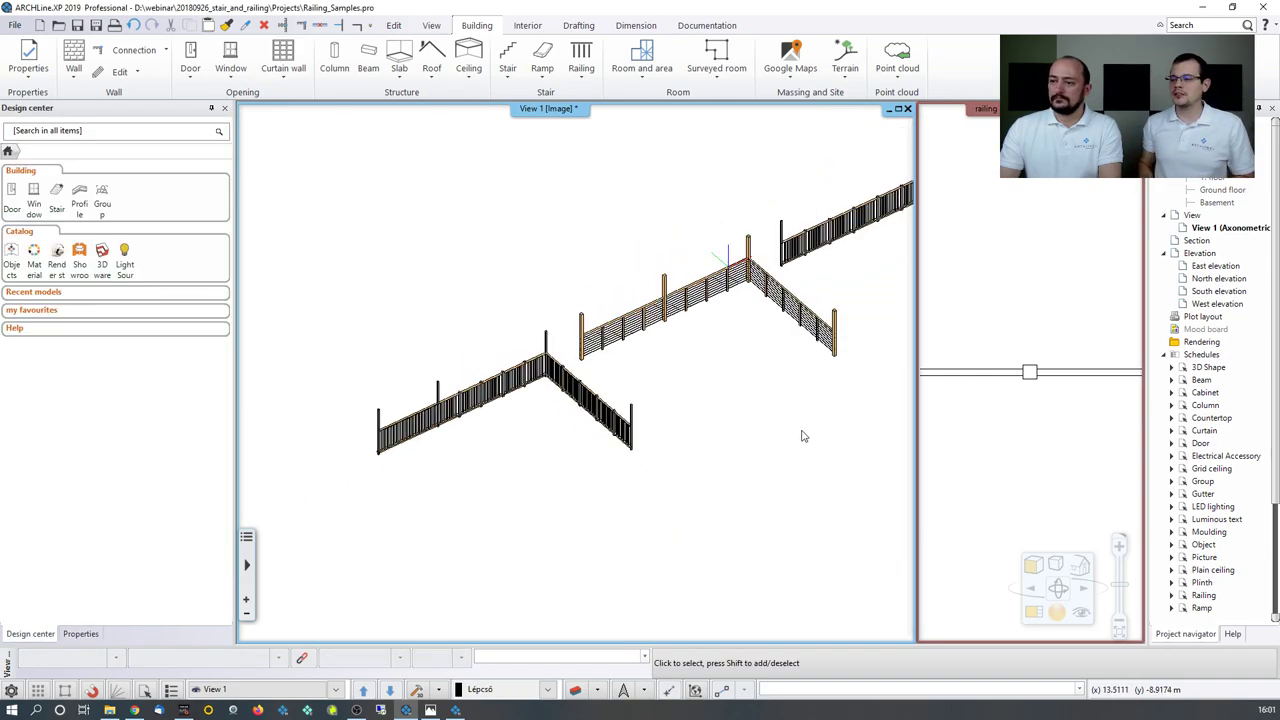
{"action": "middle_click_drag", "start_coordinate": [802, 435], "coordinate": [647, 500]}
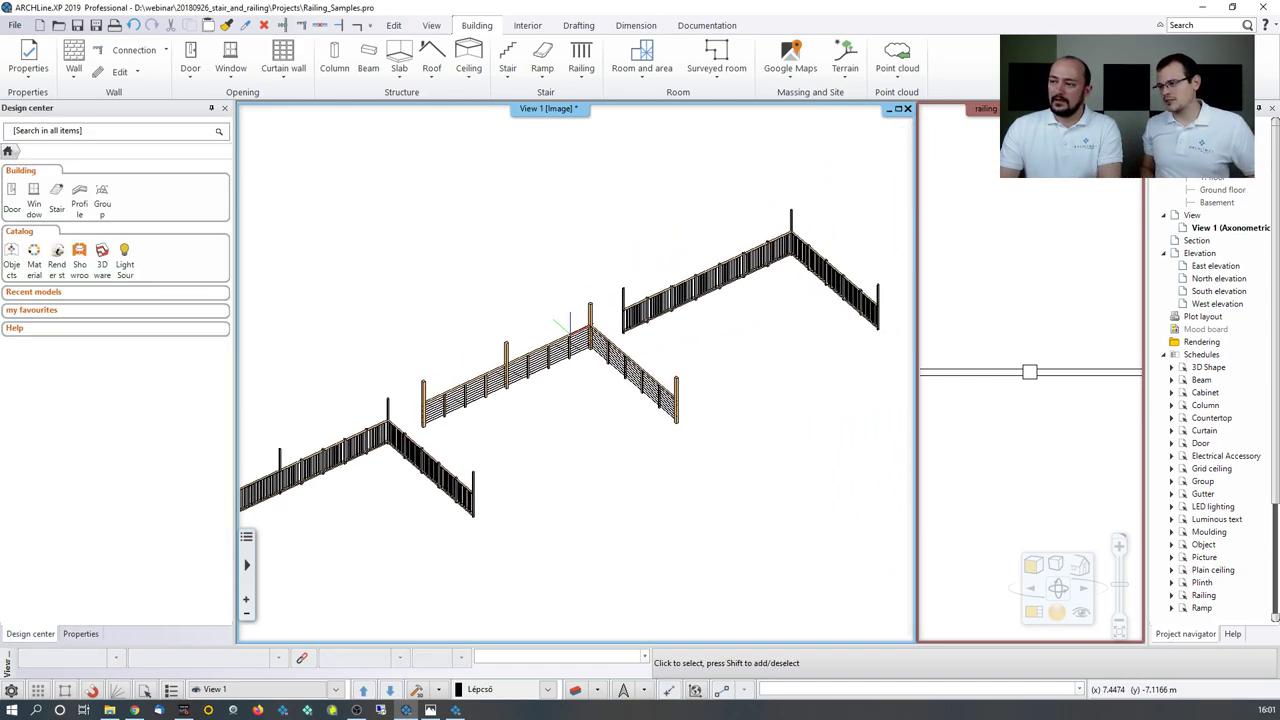
{"action": "middle_click_drag", "start_coordinate": [471, 450], "coordinate": [500, 423]}
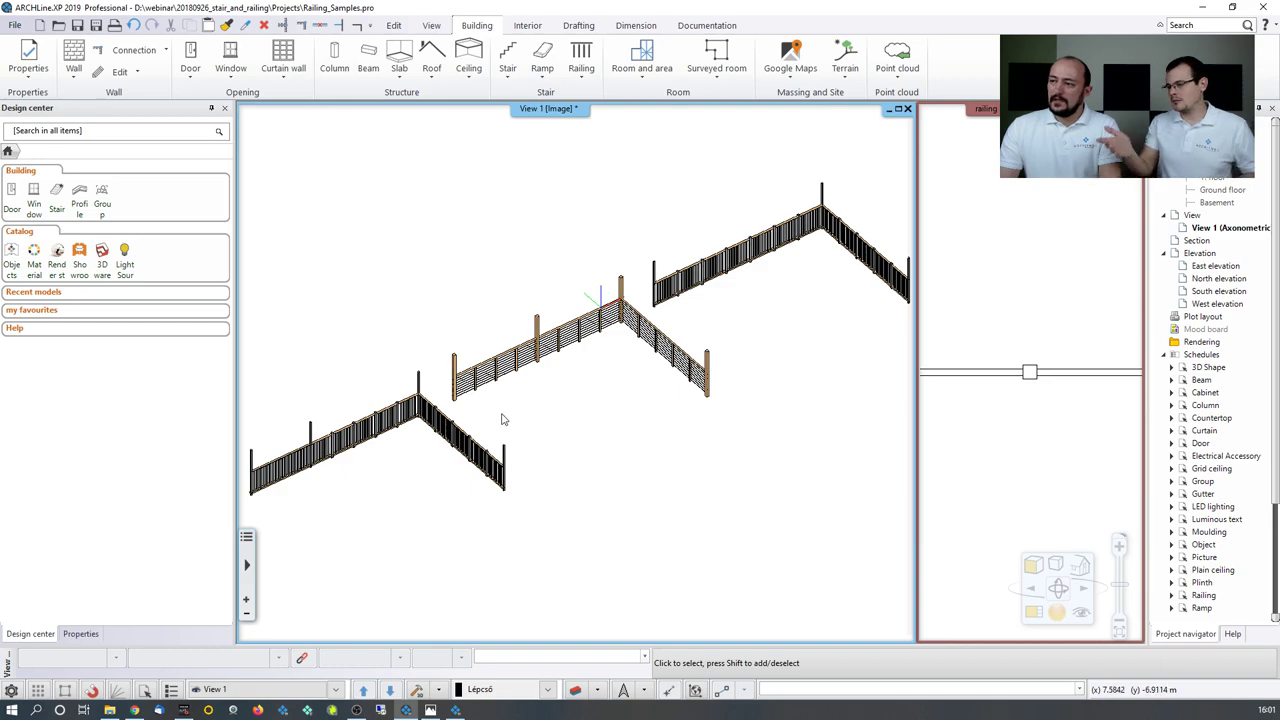
{"action": "scroll", "coordinate": [502, 420], "scroll_direction": "down", "scroll_amount": 1}
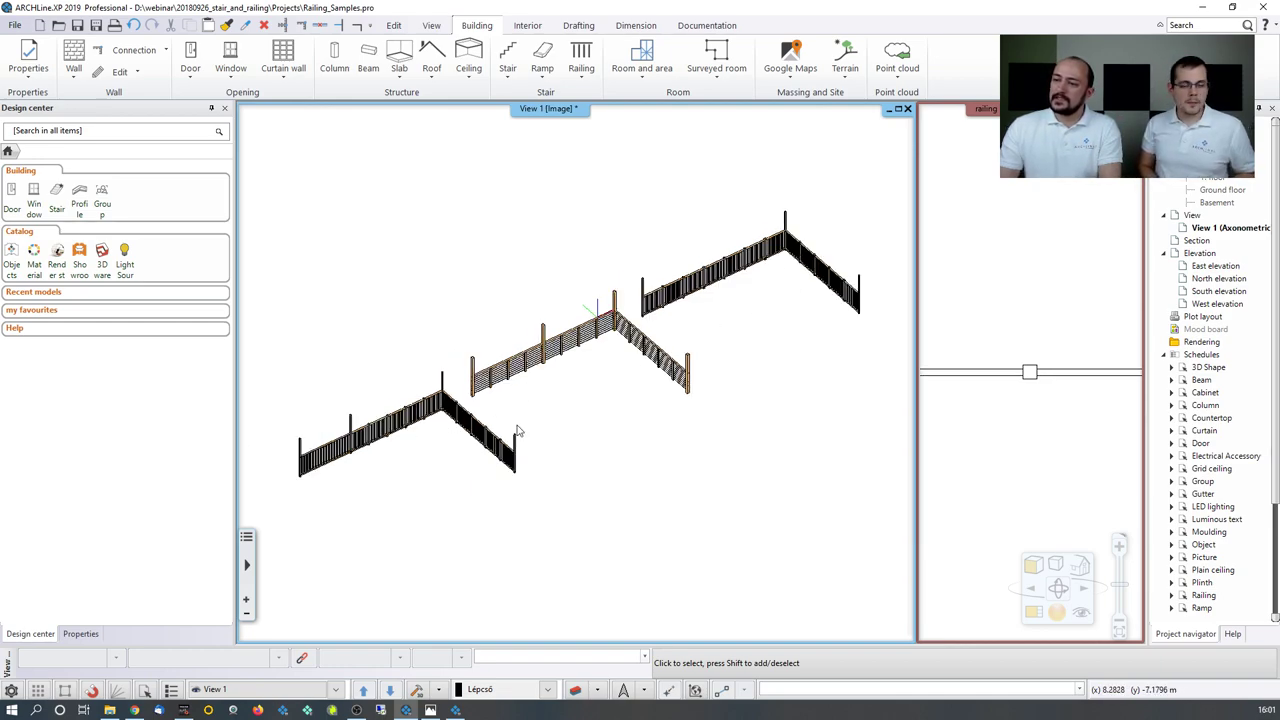
{"action": "left_click", "coordinate": [418, 436]}
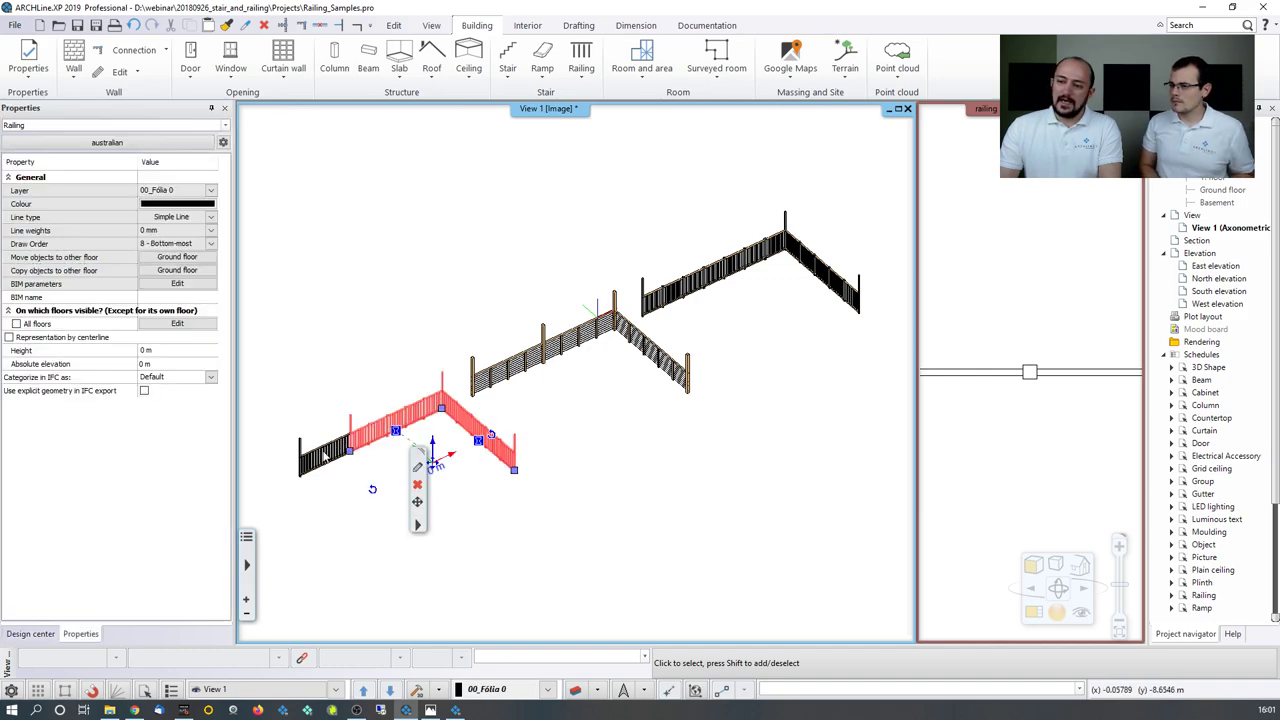
{"action": "left_click", "coordinate": [327, 460]}
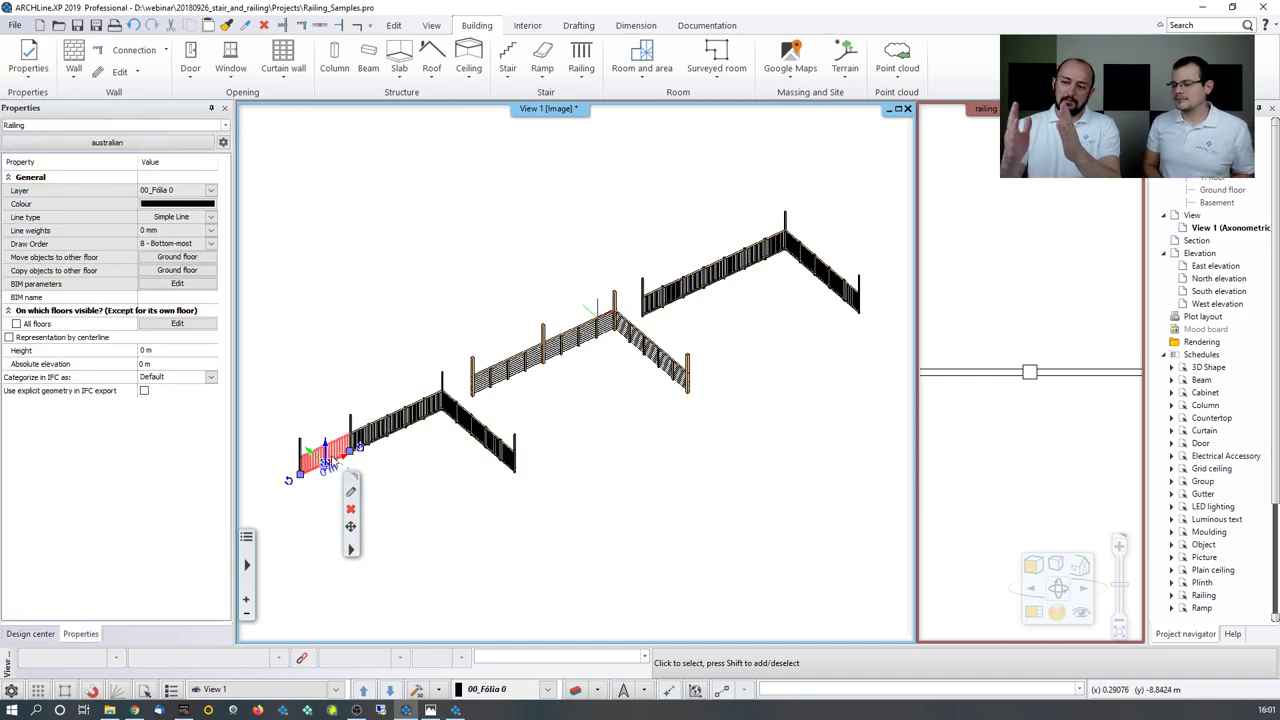
{"action": "left_click", "coordinate": [417, 494]}
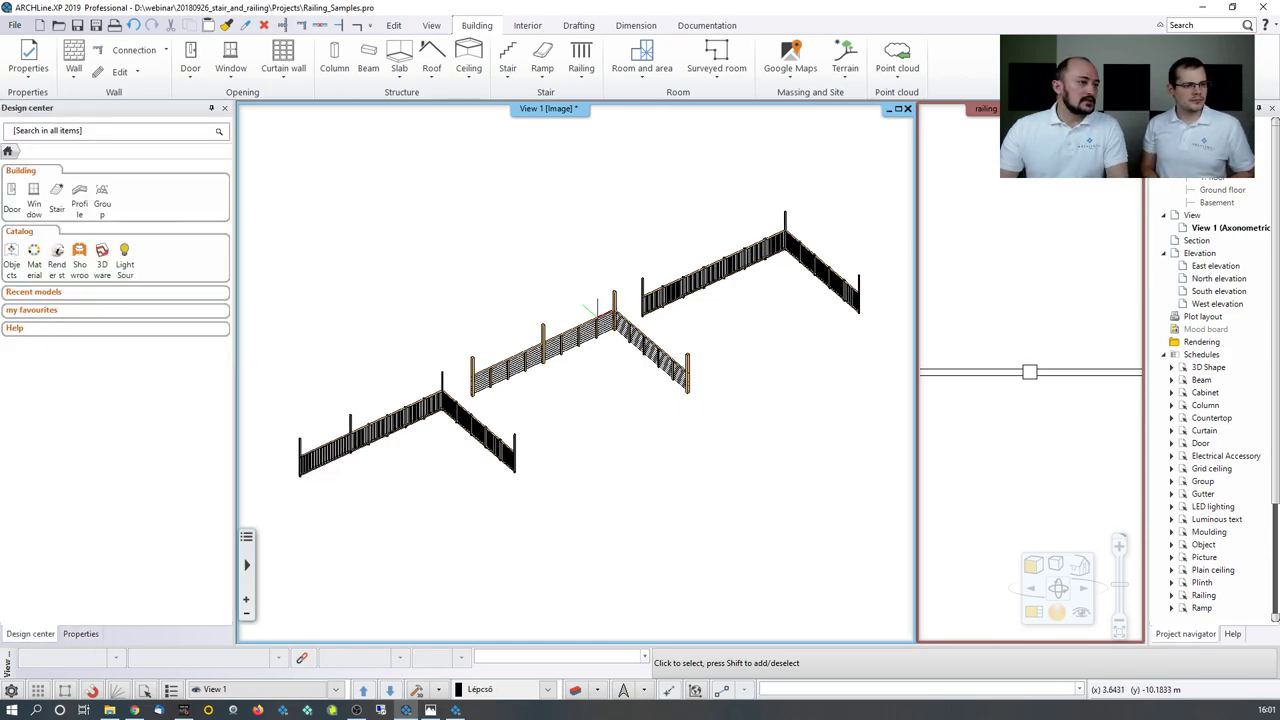
{"action": "mouse_move", "coordinate": [598, 632]}
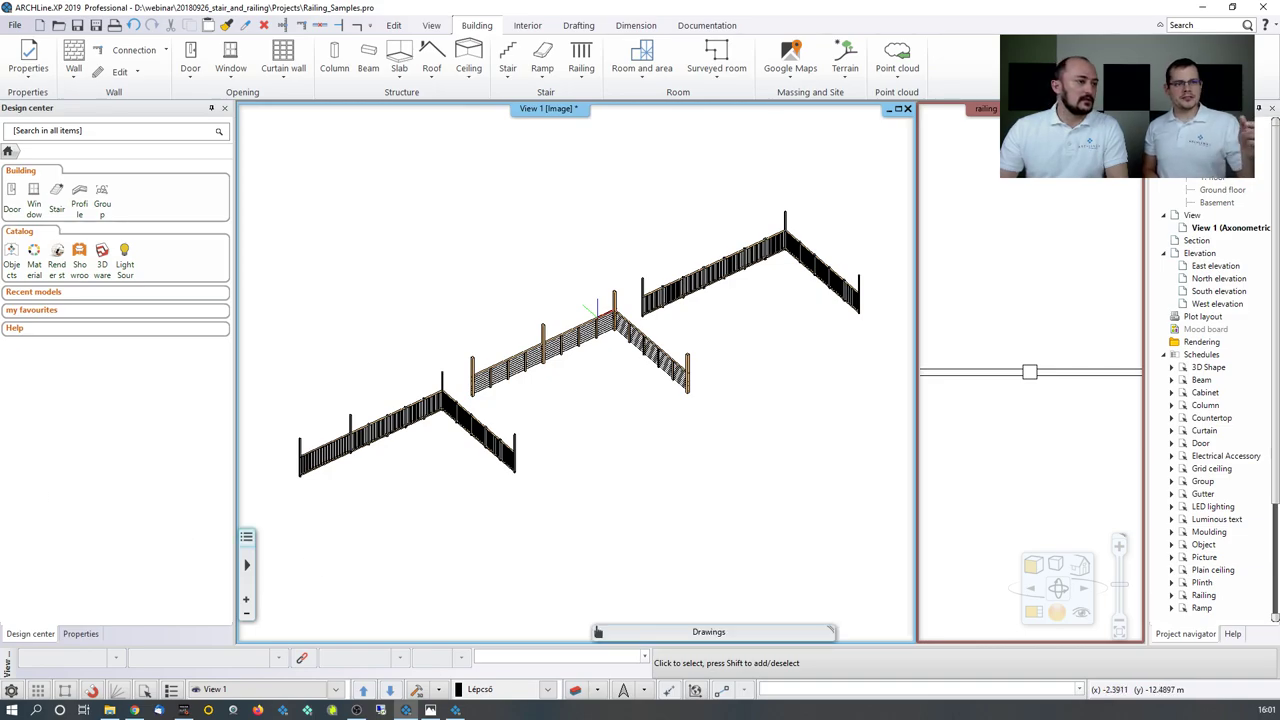
{"action": "key", "text": "alt+Tab"}
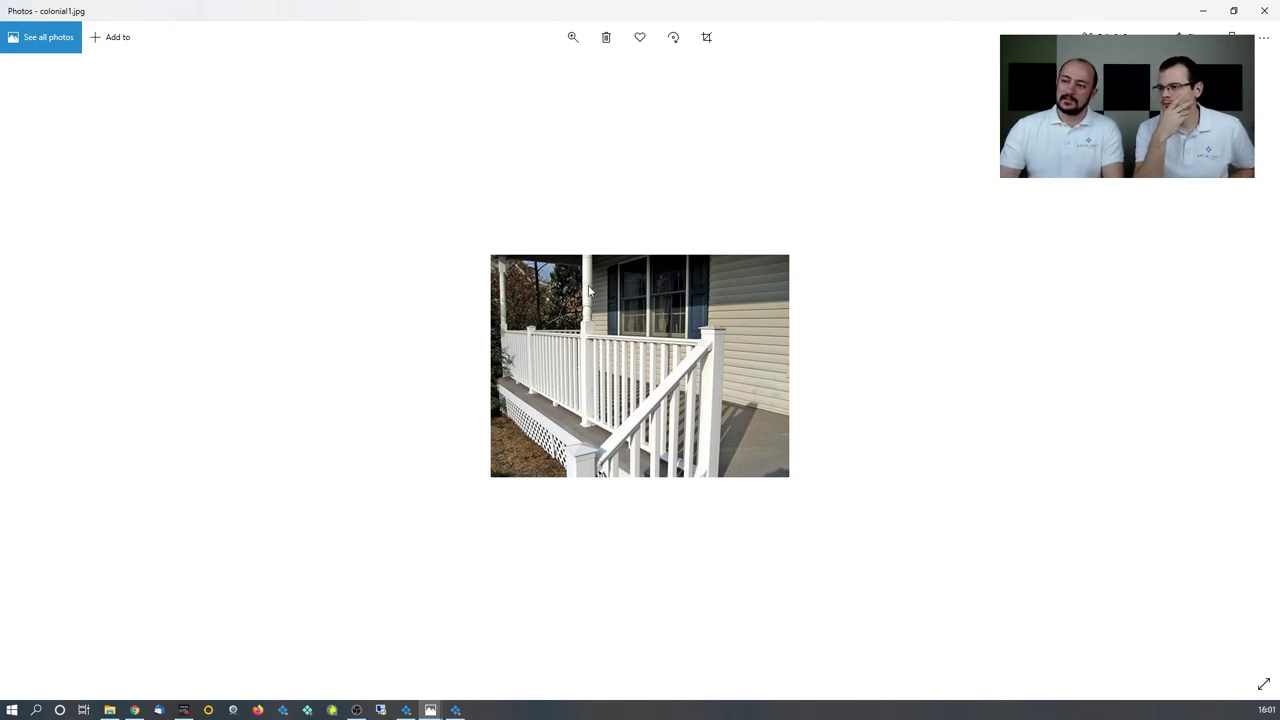
Step: Step through colonial2.jpg, types.png and the white veranda photo to wire.jpg
{"action": "key", "text": "Right"}
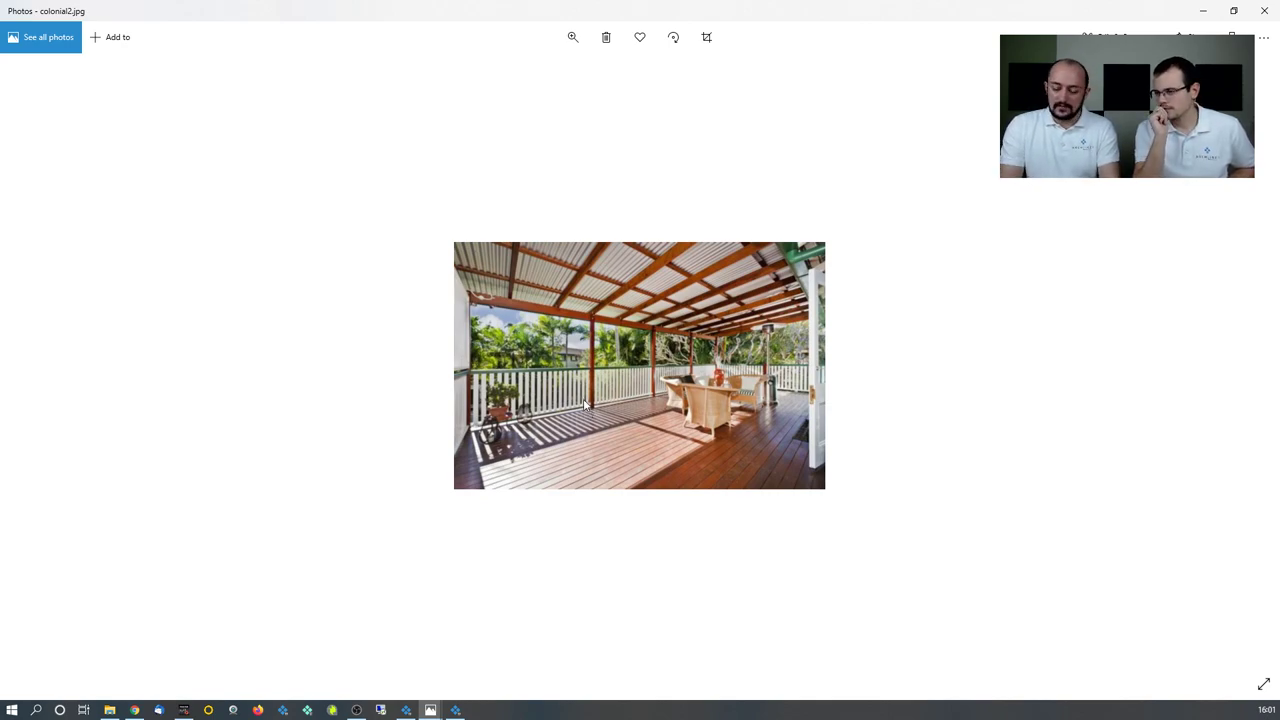
{"action": "key", "text": "Right"}
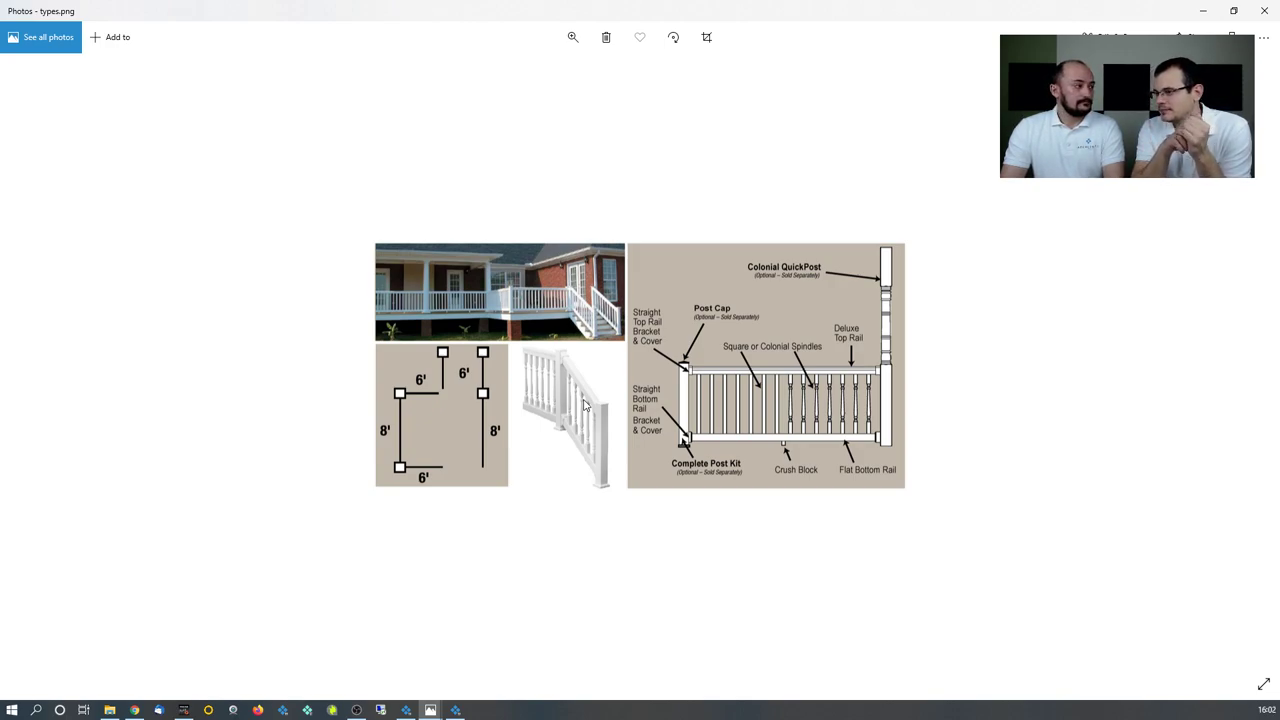
{"action": "key", "text": "Right"}
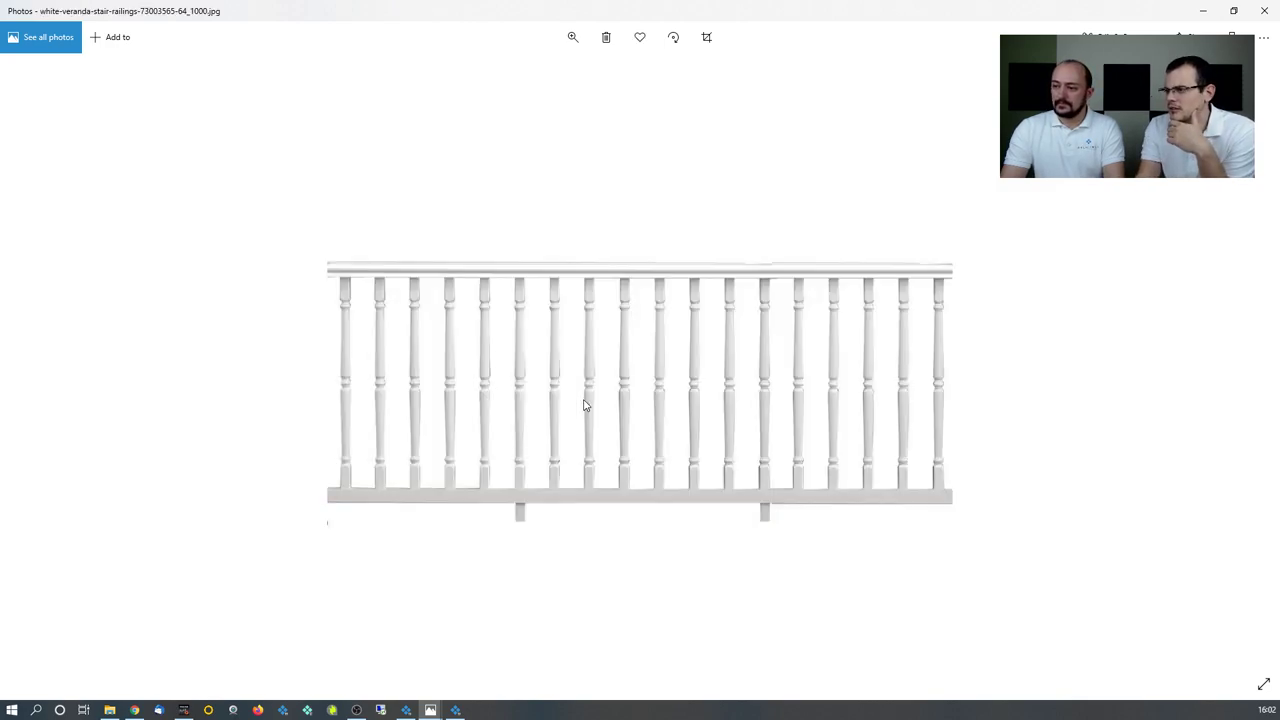
{"action": "key", "text": "Right"}
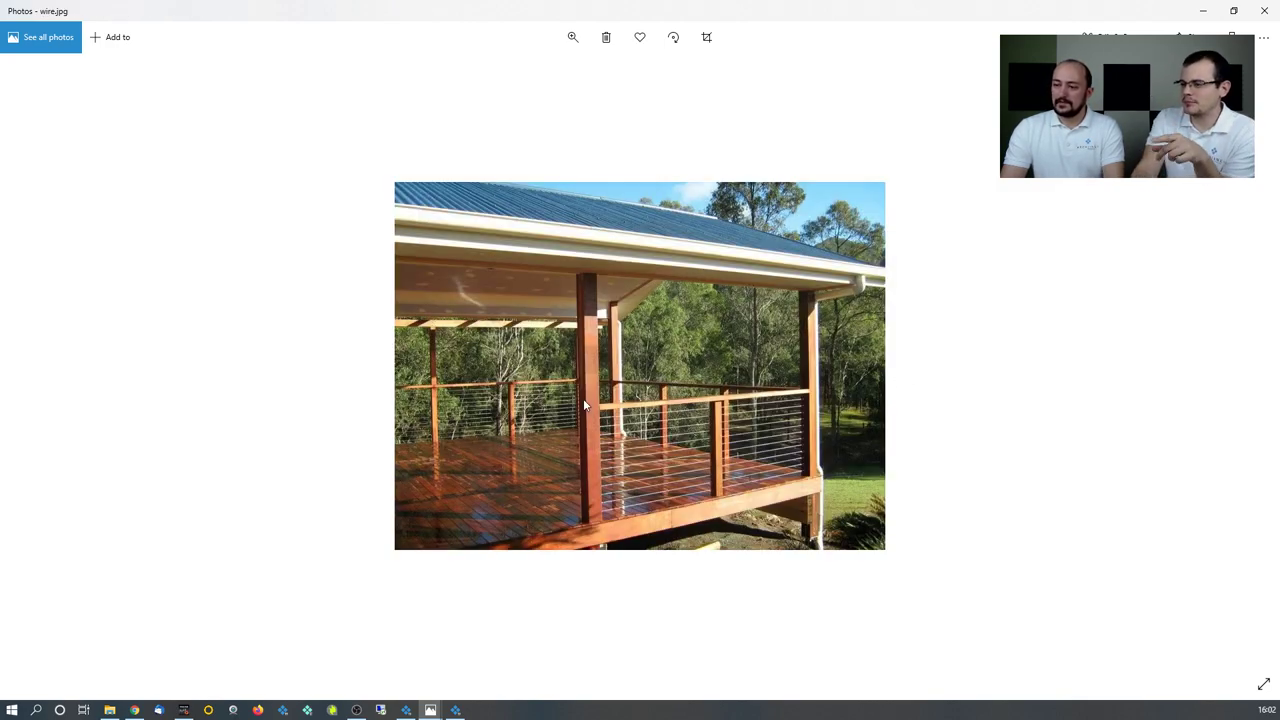